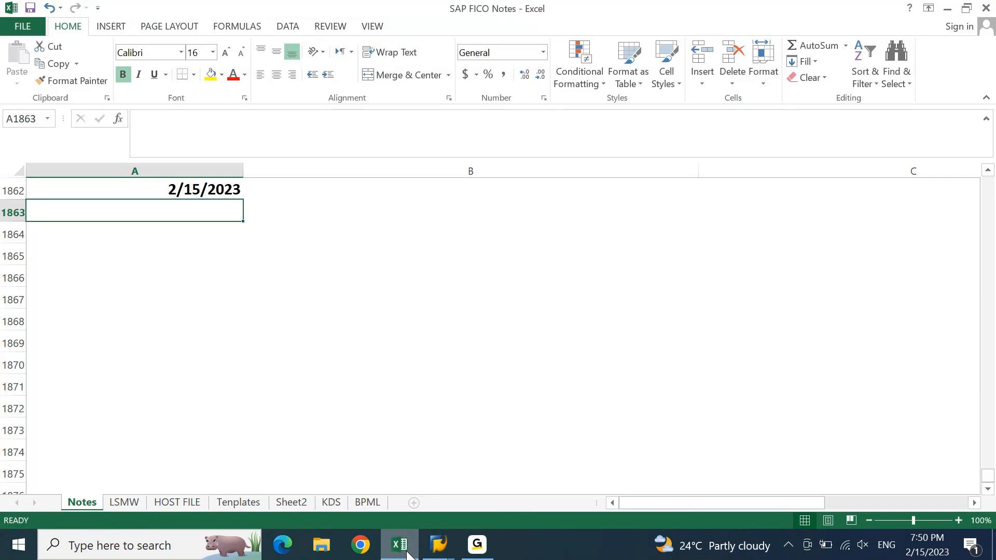
# Enter the heading "Cash Journal Configuration" in cell A1863, fill it yellow, and save the workbook.
pyautogui.write('Cash Journal ')
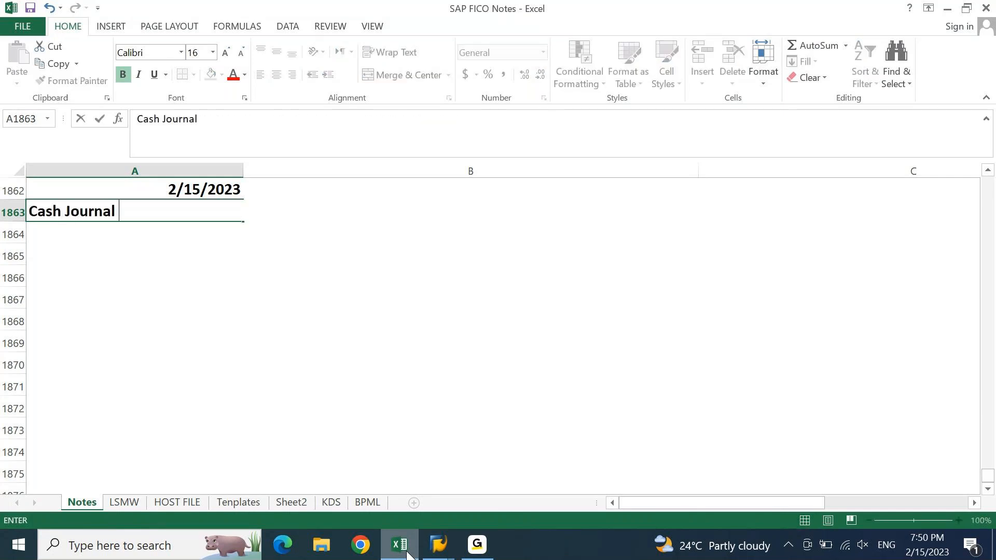
pyautogui.write('COnfigu')
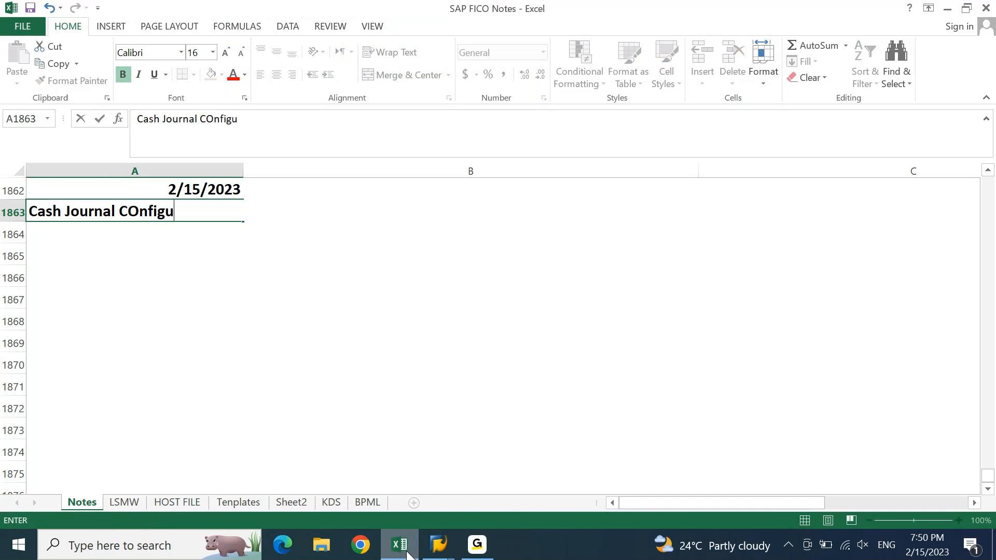
pyautogui.write('ration')
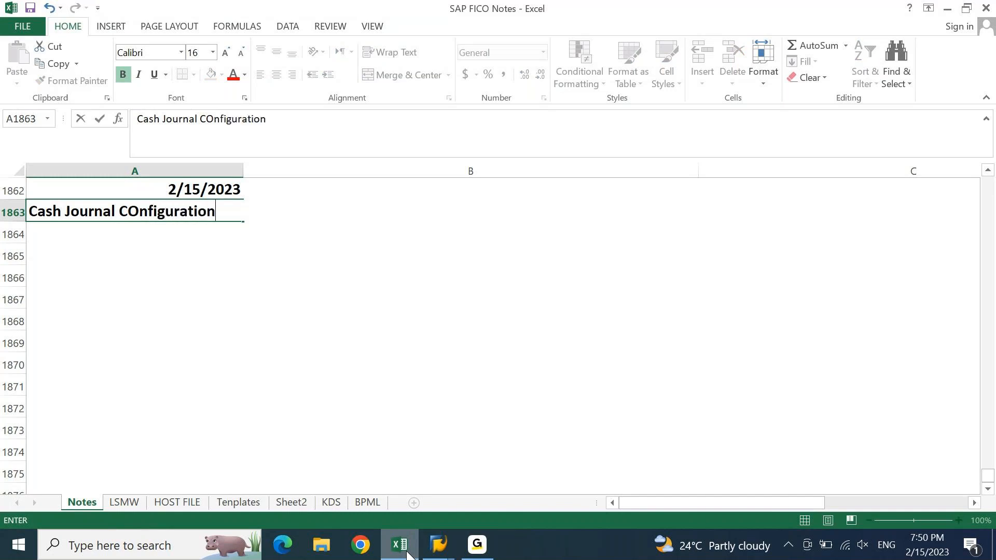
pyautogui.press('Return')
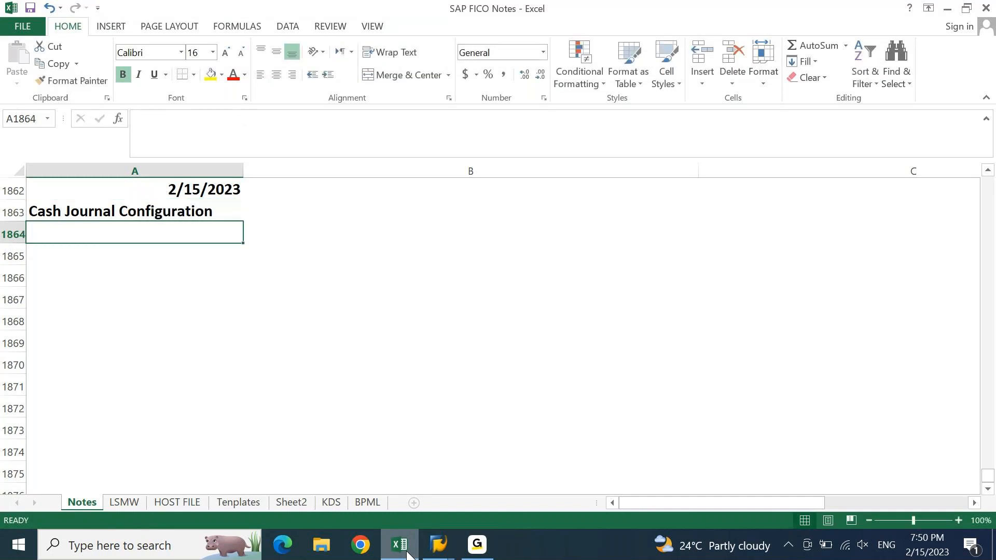
pyautogui.press('Up')
pyautogui.click(211, 78)
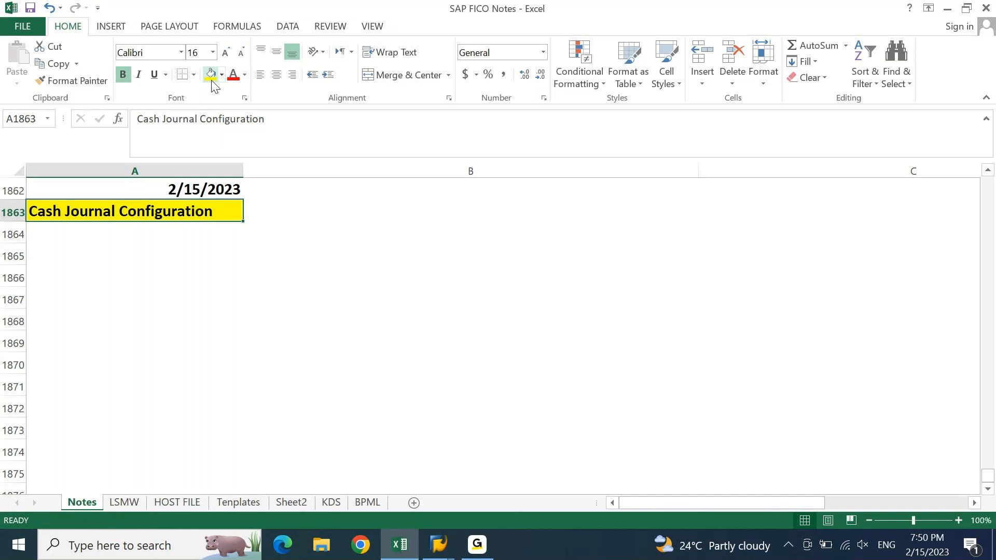
pyautogui.hotkey('ctrl', 's')
pyautogui.press('Down')
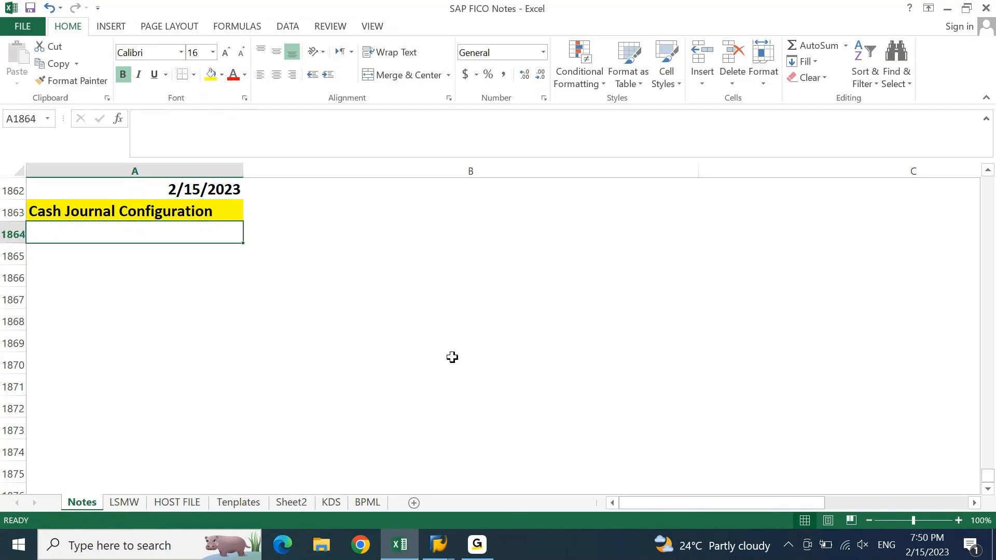
# Switch to the SAP Easy Access window, run transaction spro, and display the SAP Customizing Implementation Guide.
pyautogui.click(440, 546)
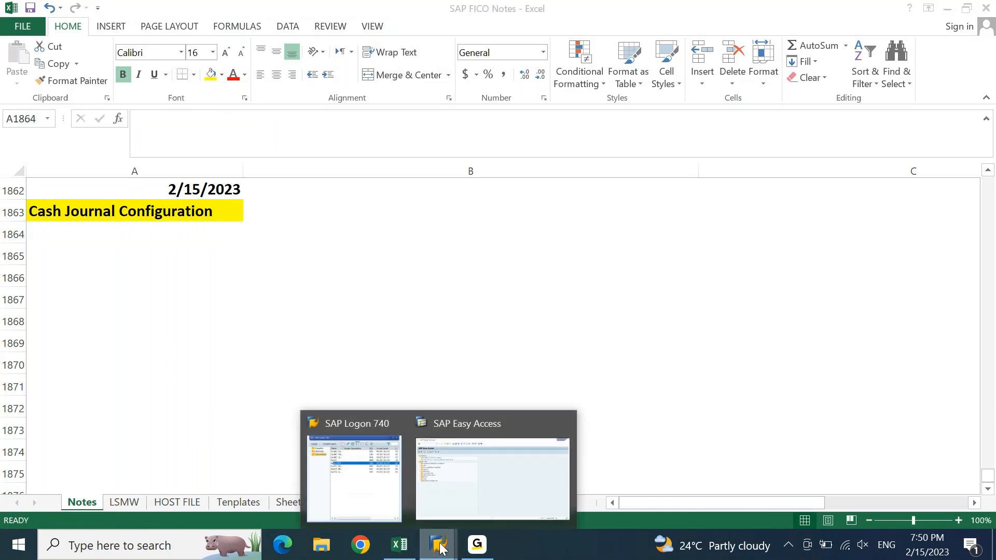
pyautogui.click(467, 467)
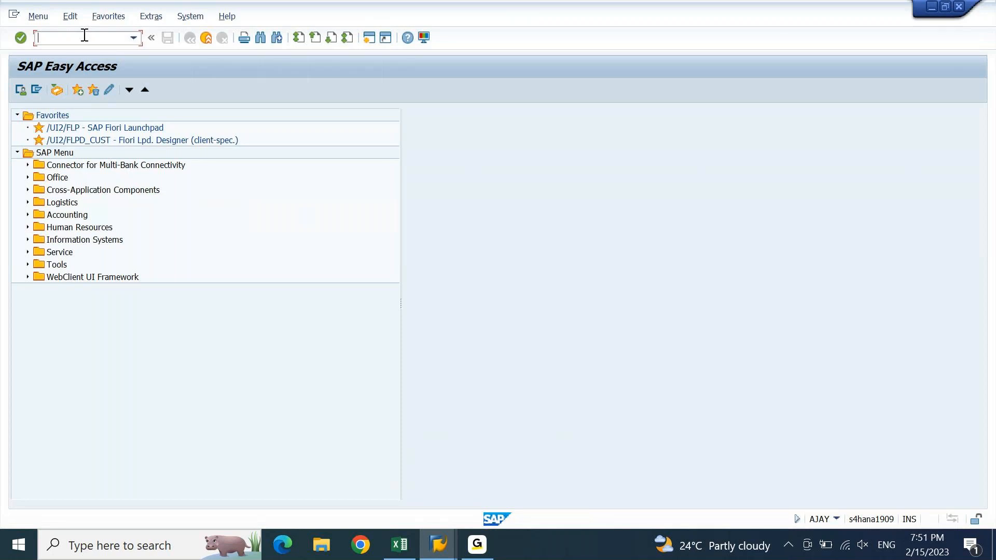
pyautogui.write('spro')
pyautogui.press('Return')
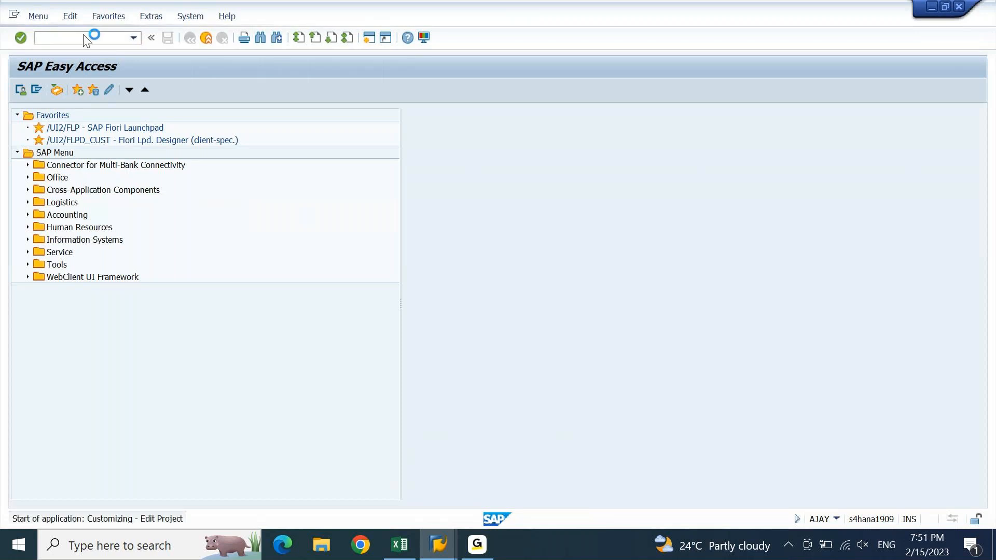
pyautogui.click(61, 91)
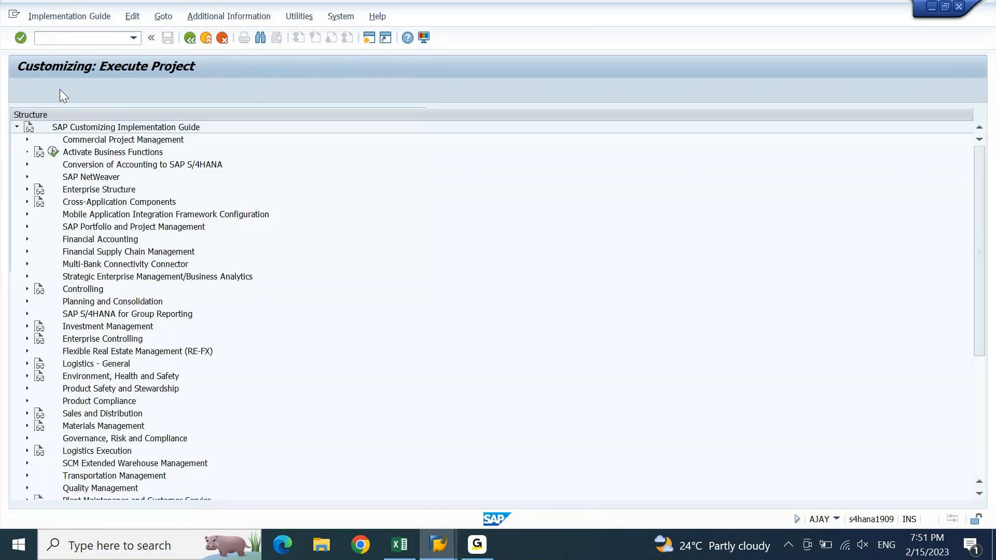
# Expand Financial Accounting, Bank Accounting, Business Transactions and Cash Journal in the IMG structure to show the cash journal activities.
pyautogui.doubleClick(98, 240)
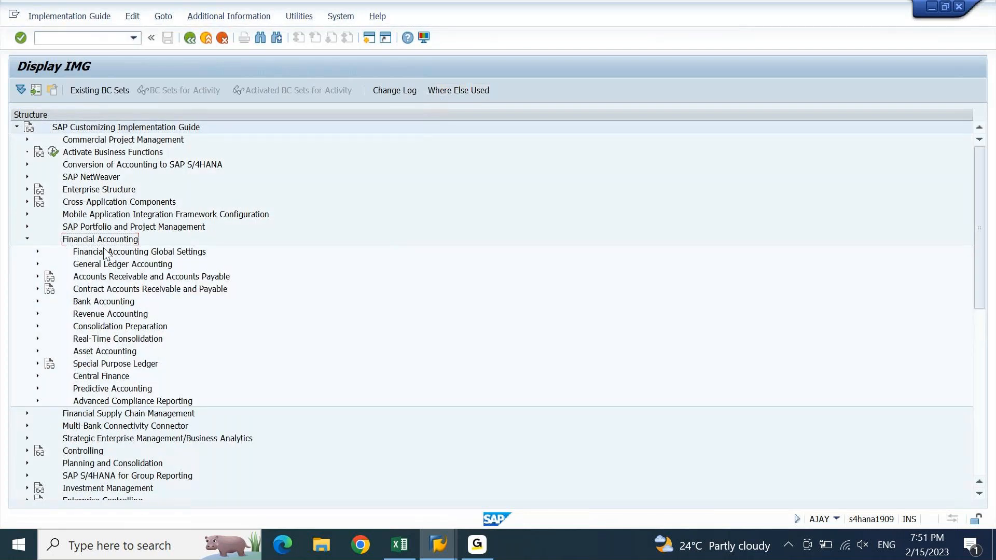
pyautogui.click(121, 301)
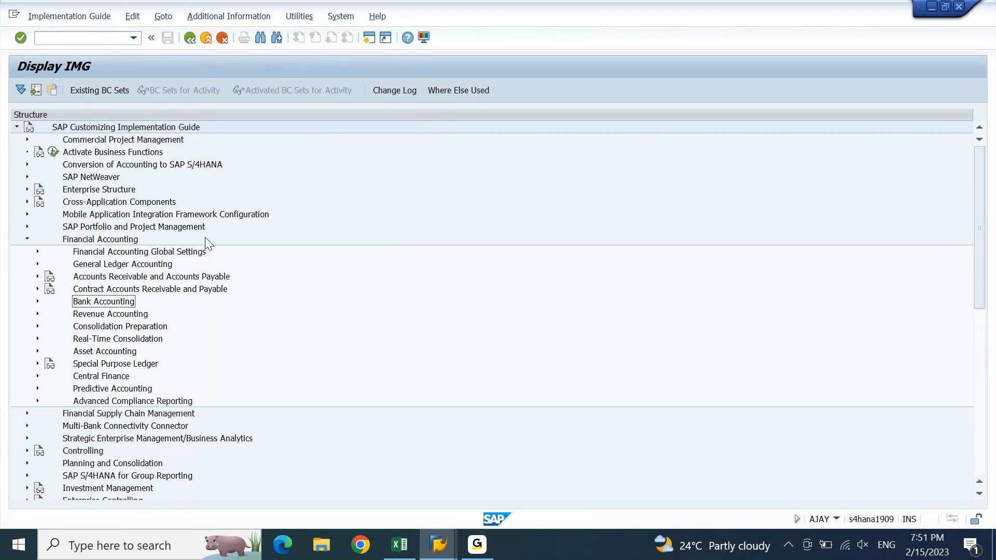
pyautogui.press('Right')
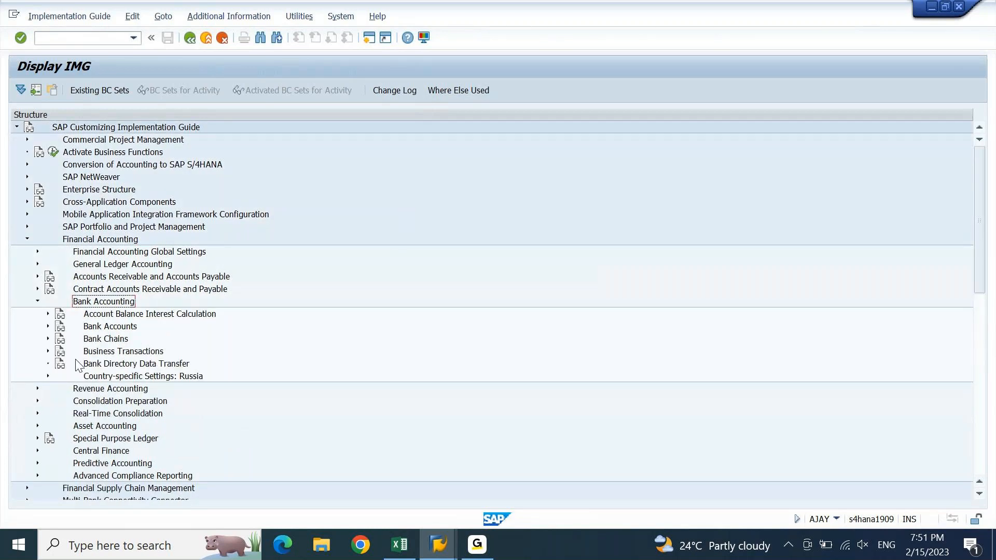
pyautogui.doubleClick(104, 353)
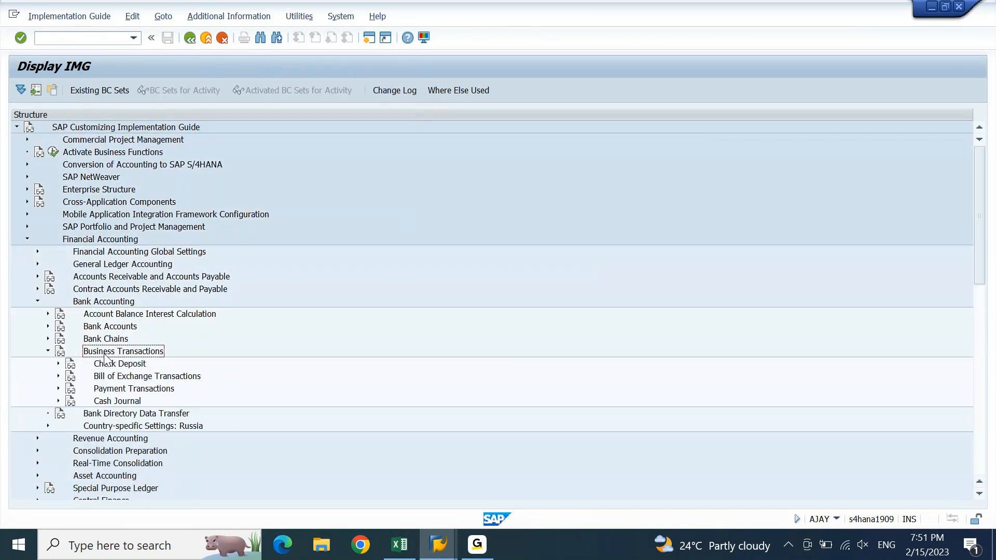
pyautogui.click(119, 402)
pyautogui.press('Right')
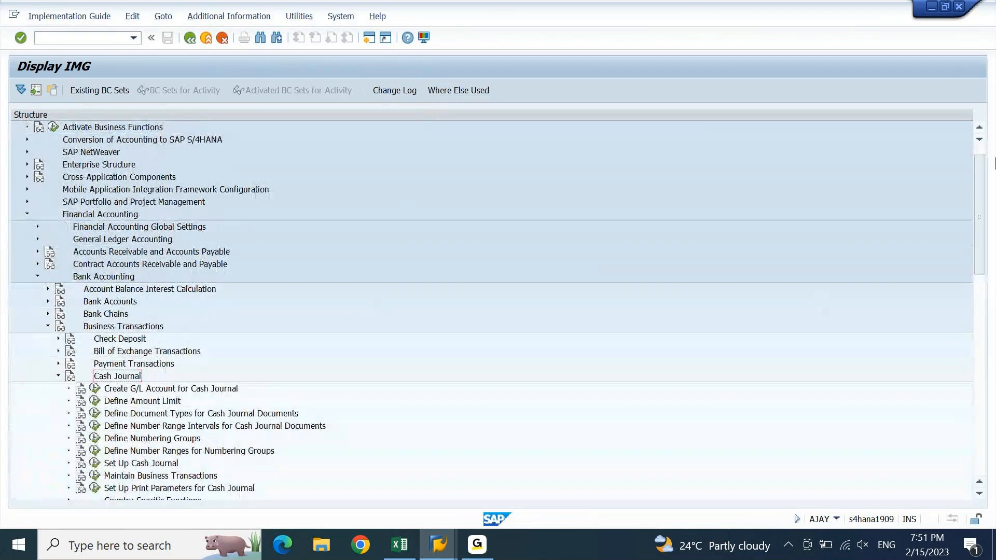
pyautogui.moveTo(982, 187); pyautogui.dragTo(980, 260)
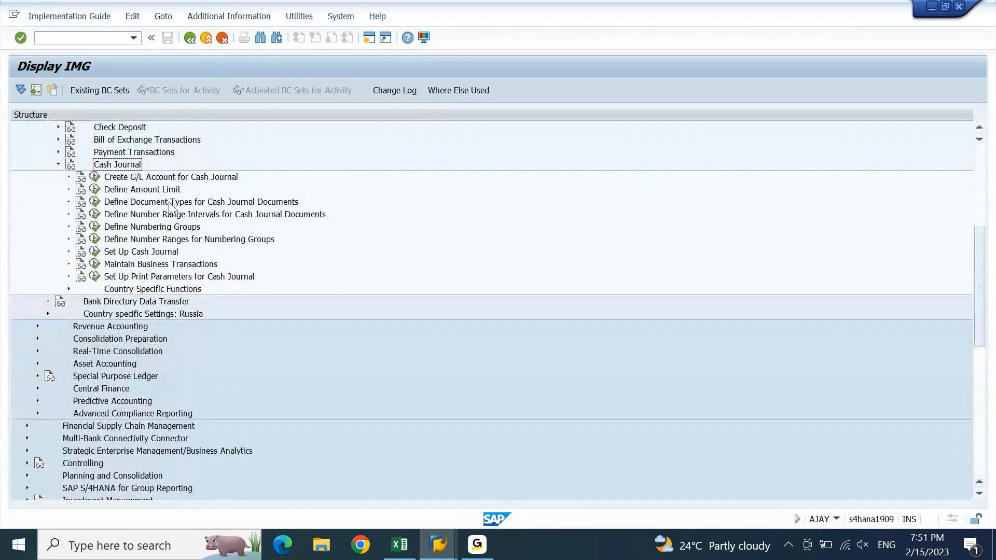
# Display the IMG activity keys as additional information for the cash journal activities, and widen that column to show the keys in full.
pyautogui.click(193, 181)
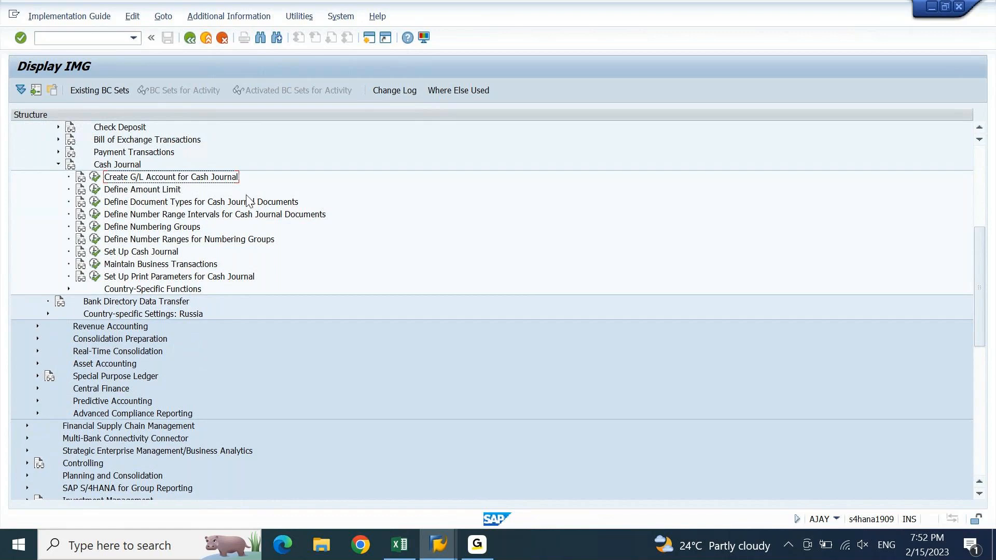
pyautogui.click(155, 189)
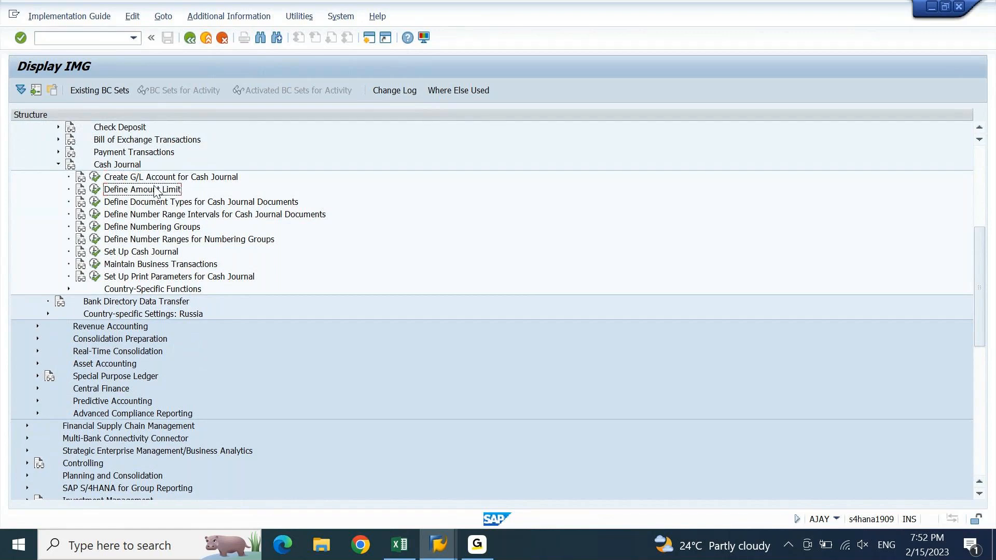
pyautogui.click(230, 19)
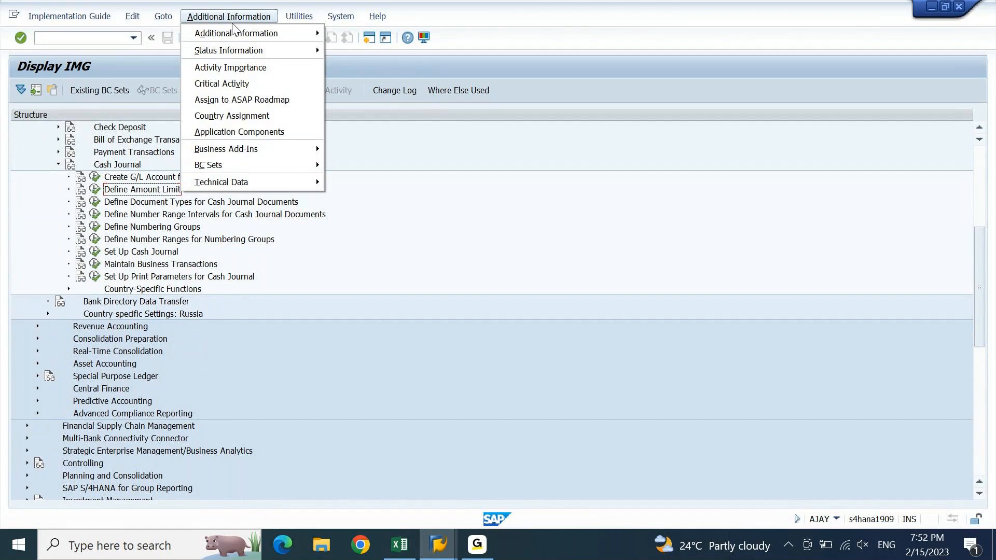
pyautogui.moveTo(234, 37)
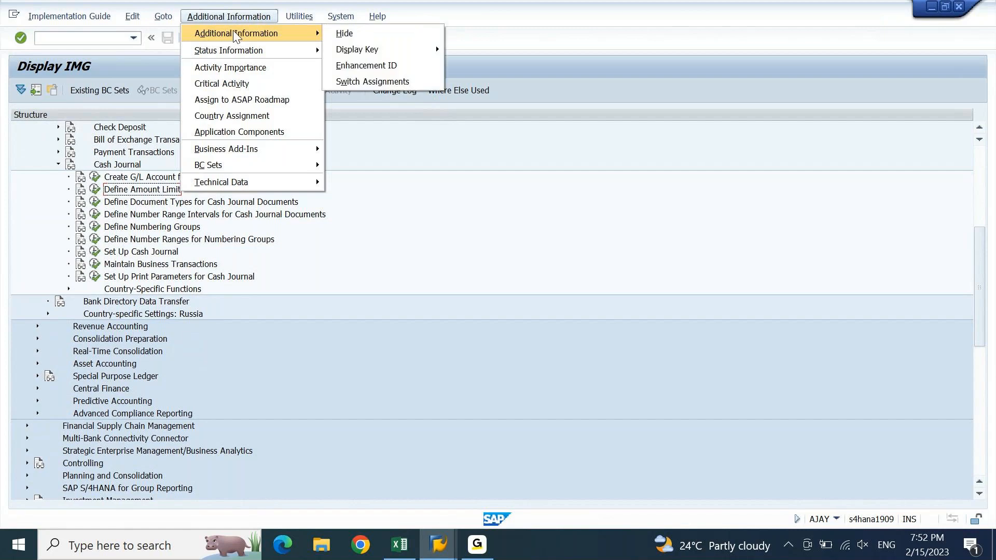
pyautogui.moveTo(371, 52)
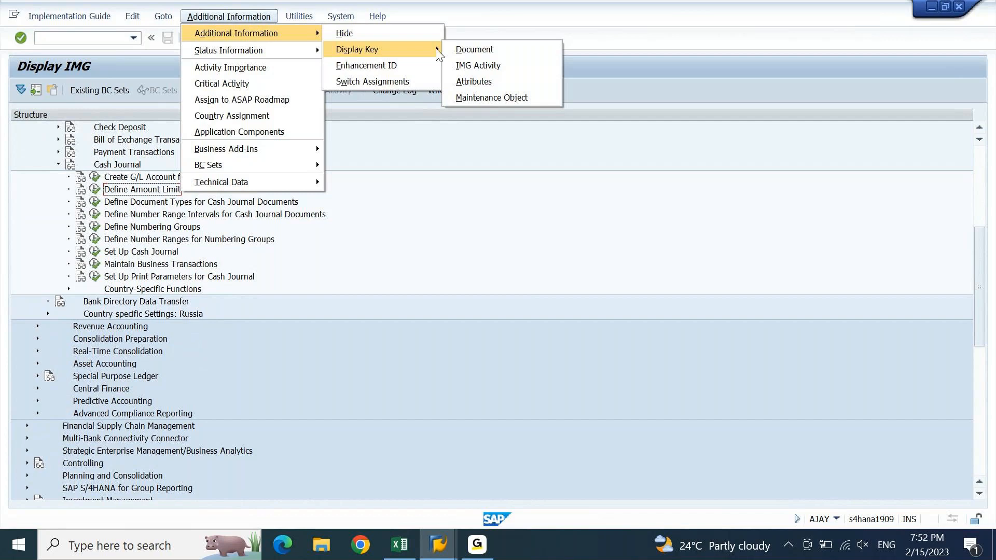
pyautogui.click(511, 74)
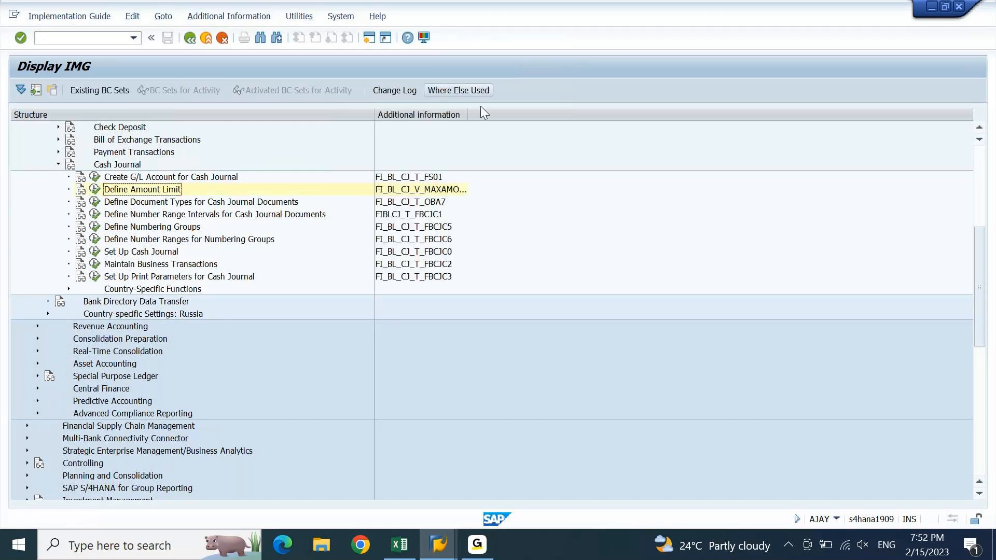
pyautogui.moveTo(468, 114); pyautogui.dragTo(569, 109)
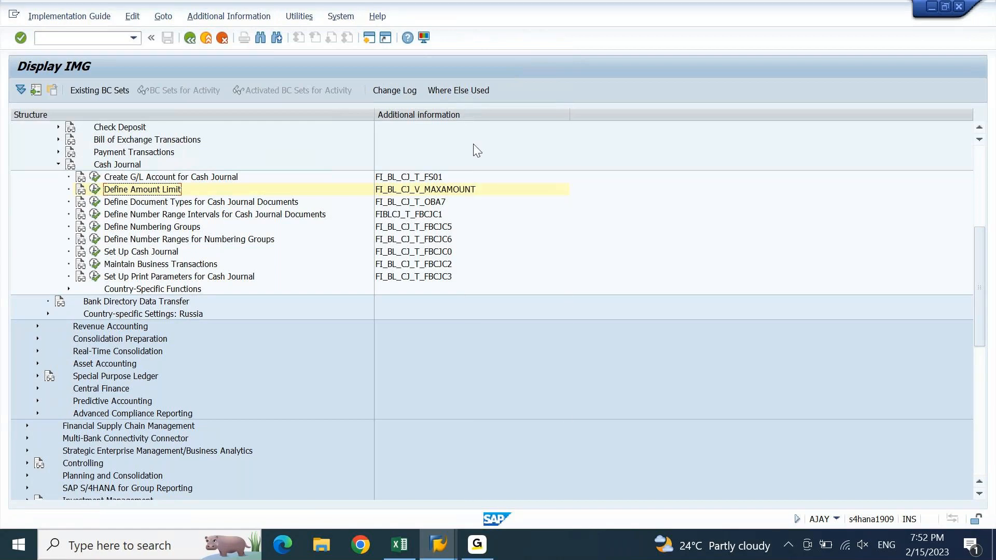
pyautogui.click(422, 177)
pyautogui.click(467, 193)
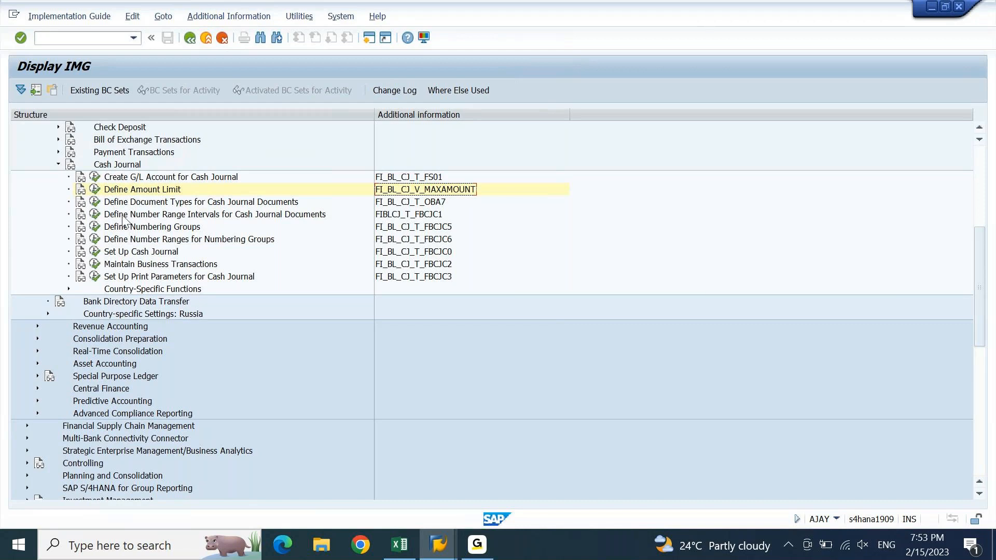
pyautogui.click(197, 178)
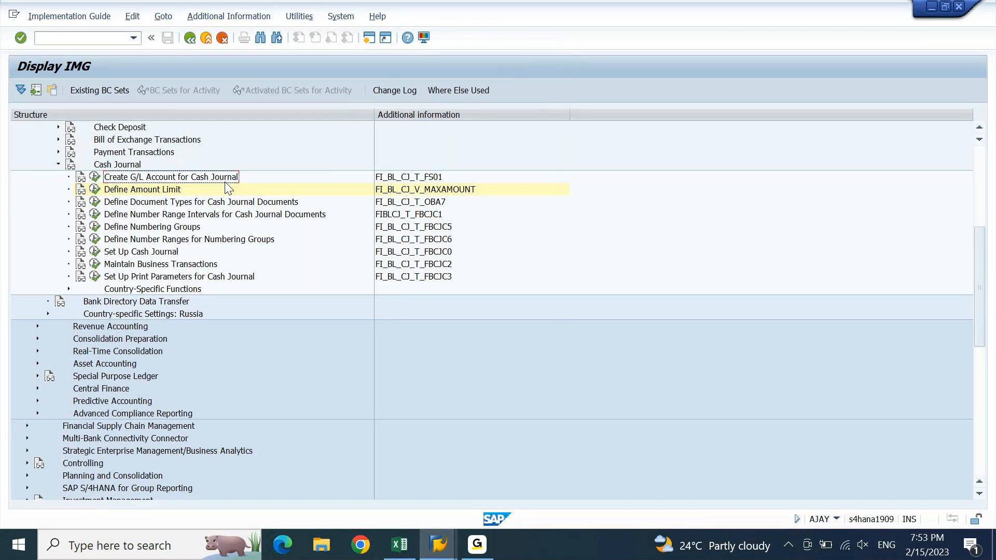
# Switch to the SAP FICO Notes workbook in Excel and enter "Pre-requisites" in cell A1864 below the heading.
pyautogui.click(398, 545)
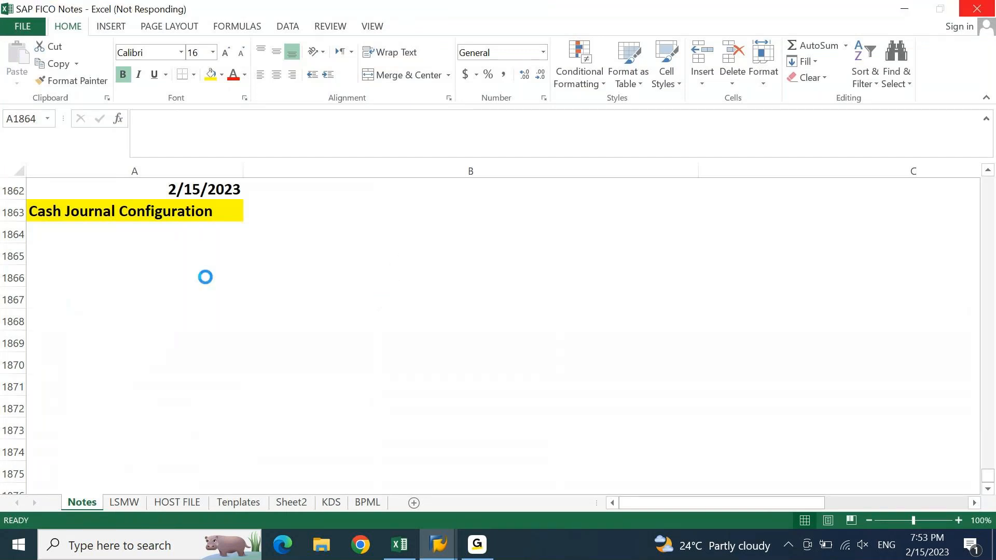
pyautogui.press('Up')
pyautogui.press('Up')
pyautogui.press('Down')
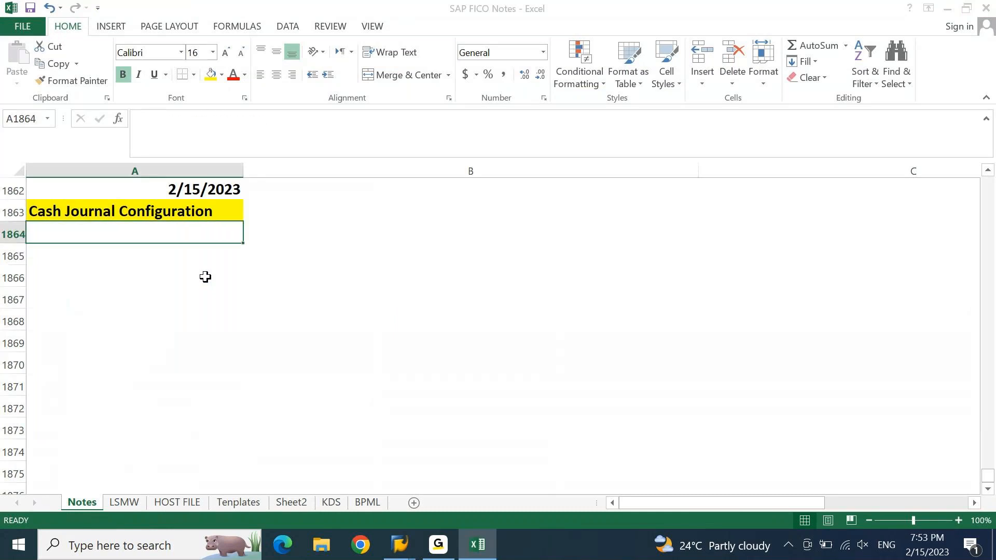
pyautogui.write('Pre-r')
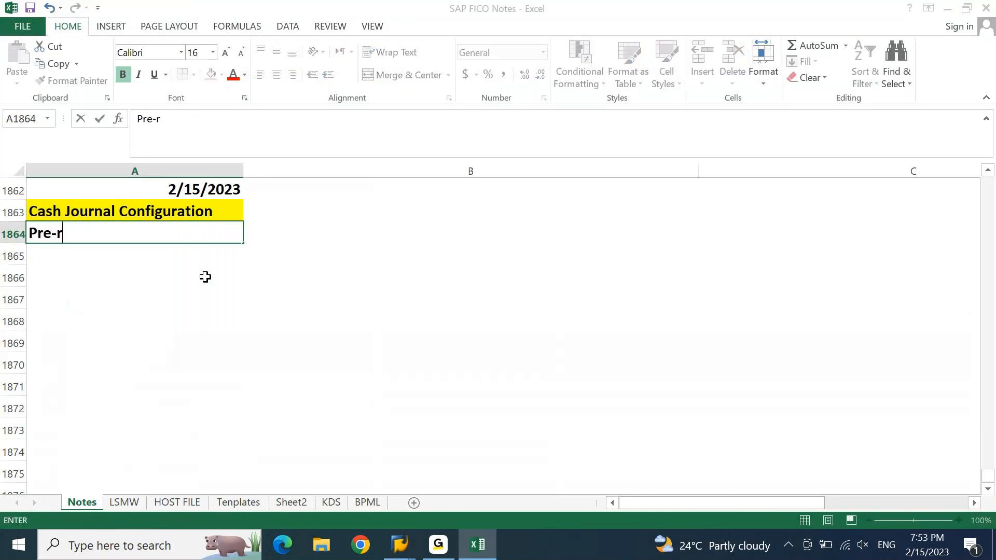
pyautogui.write('equisi')
pyautogui.write('s')
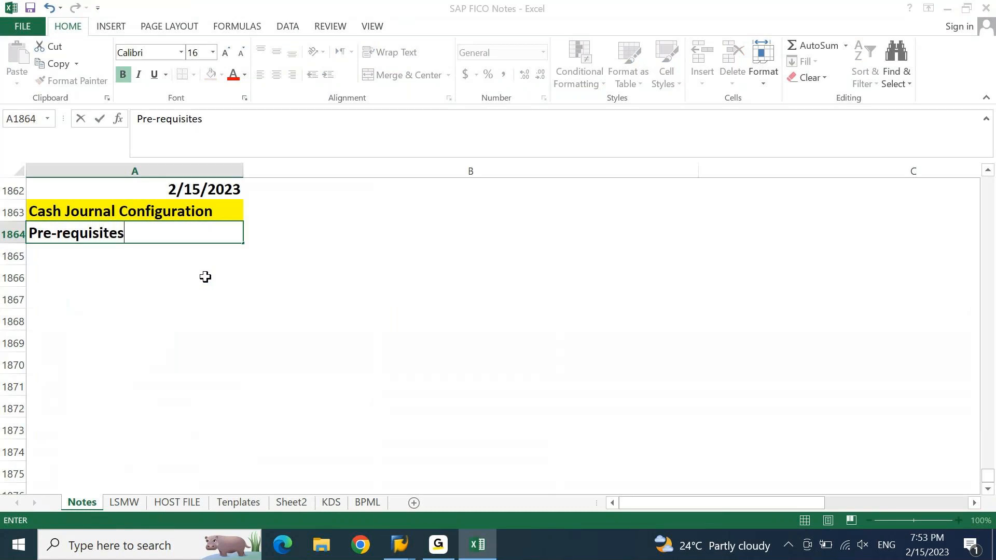
pyautogui.press('Return')
# Enter "1. Cash GL Account" in cell A1865 as the first prerequisite.
pyautogui.press('F2')
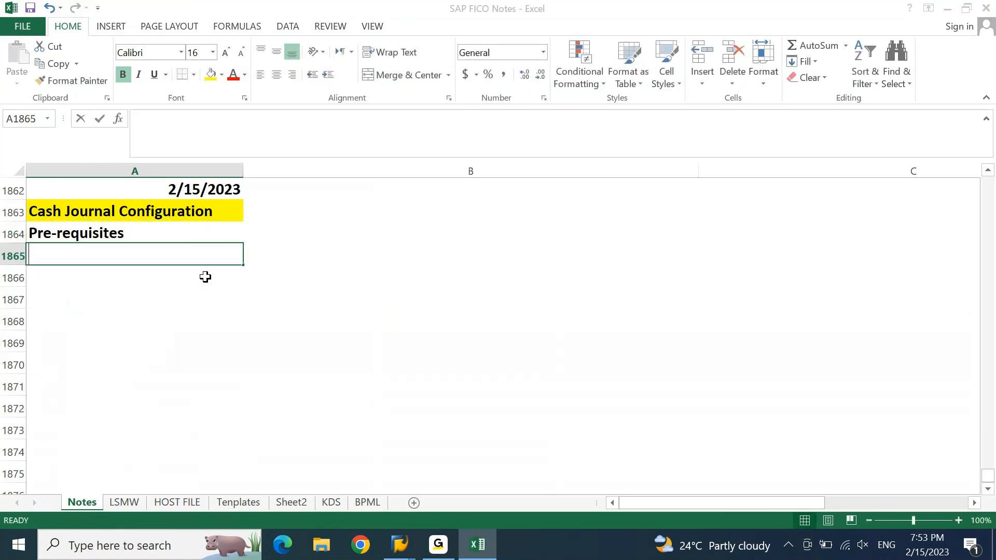
pyautogui.write('1. Cash G')
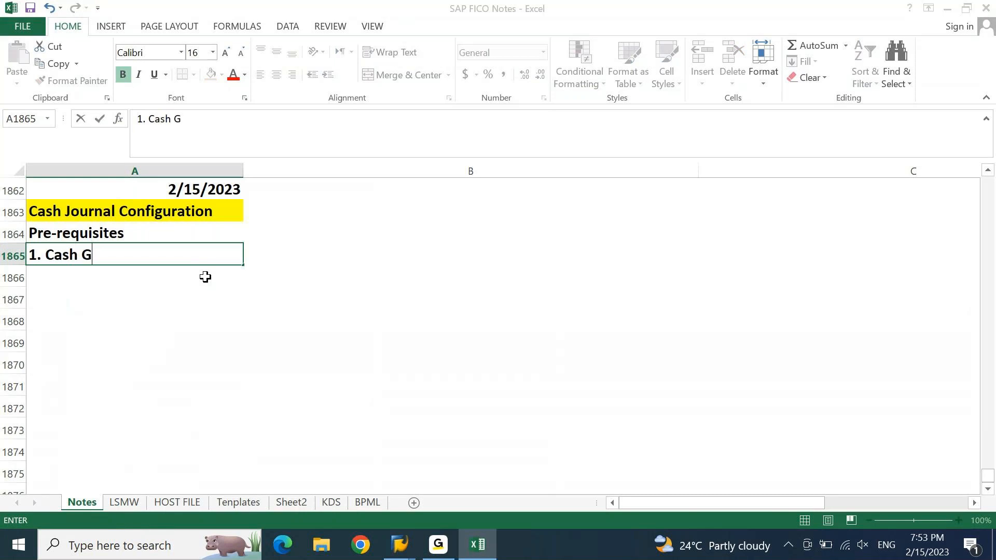
pyautogui.write('L Account')
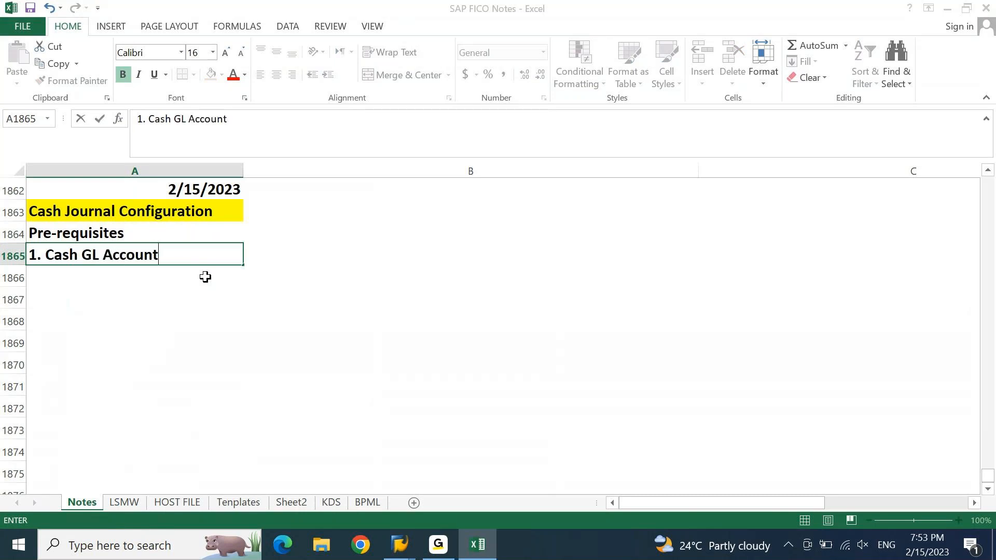
pyautogui.press('Return')
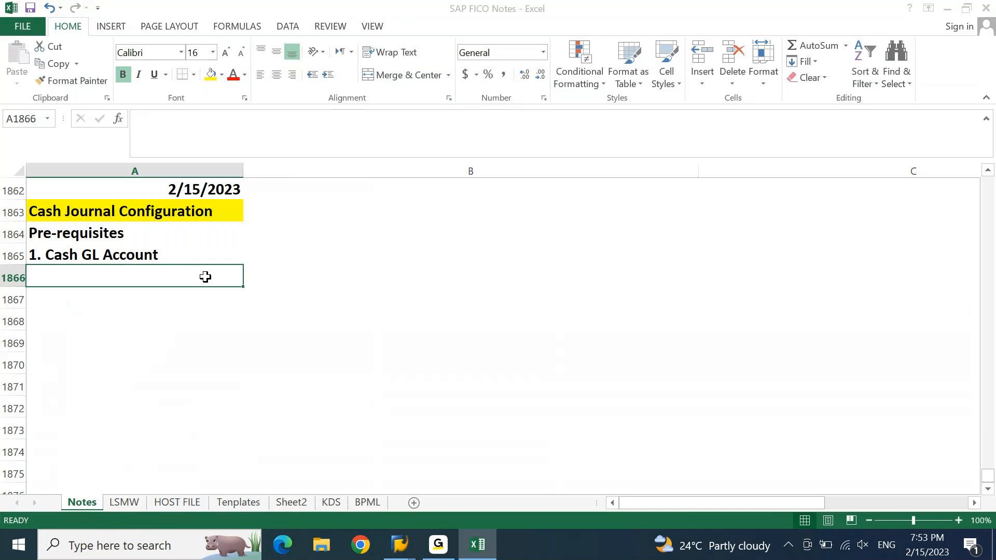
# Switch back to the SAP Display IMG window with the cash journal activities.
pyautogui.hotkey('alt', 'Tab')
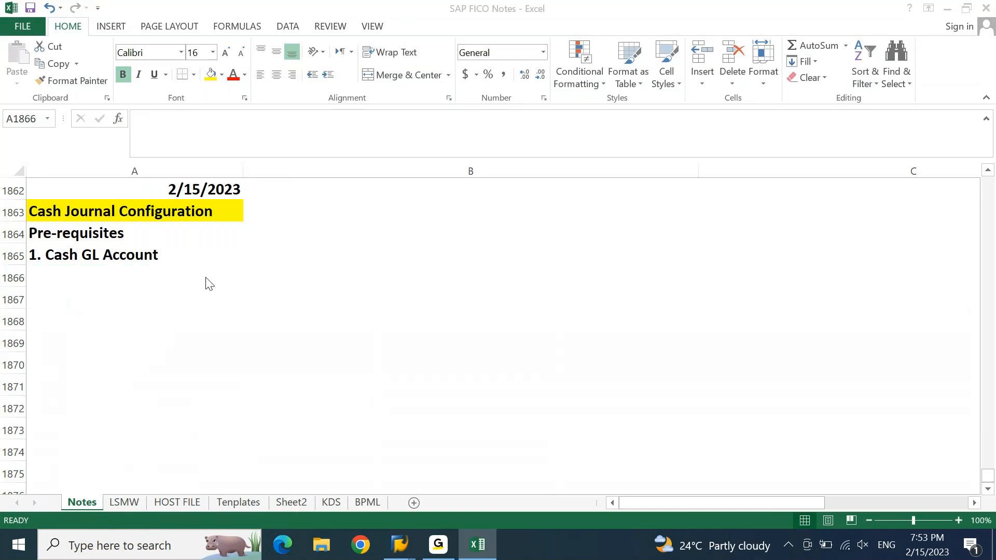
pyautogui.click(482, 550)
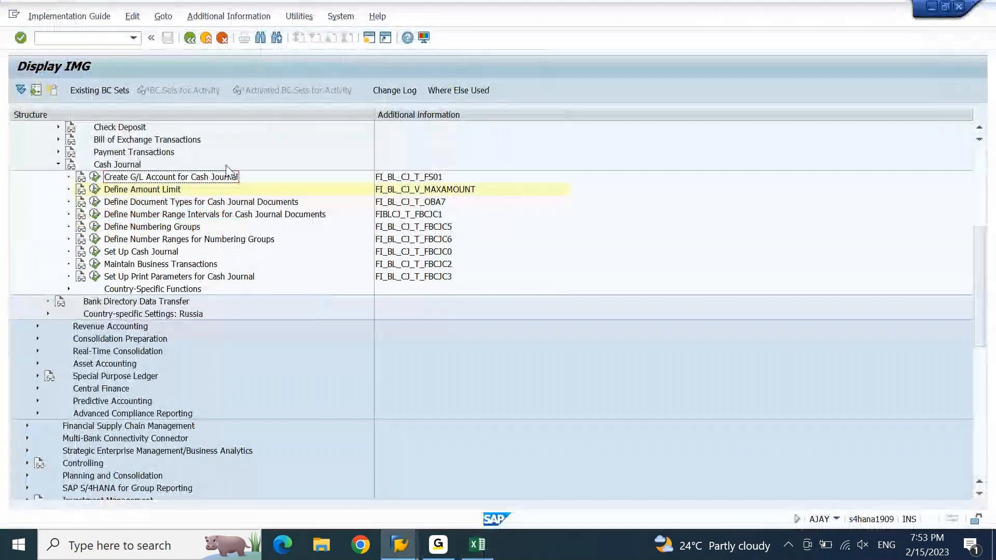
# Select the cash journal document types activity, switch to the Excel notes and enter "2. Document types for Cash journal" in cell A1866.
pyautogui.click(206, 205)
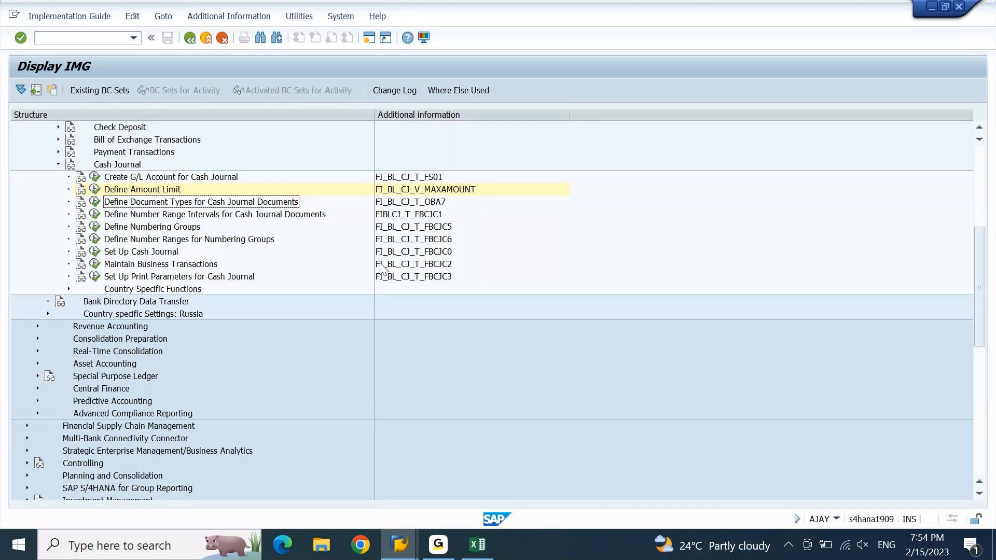
pyautogui.click(485, 546)
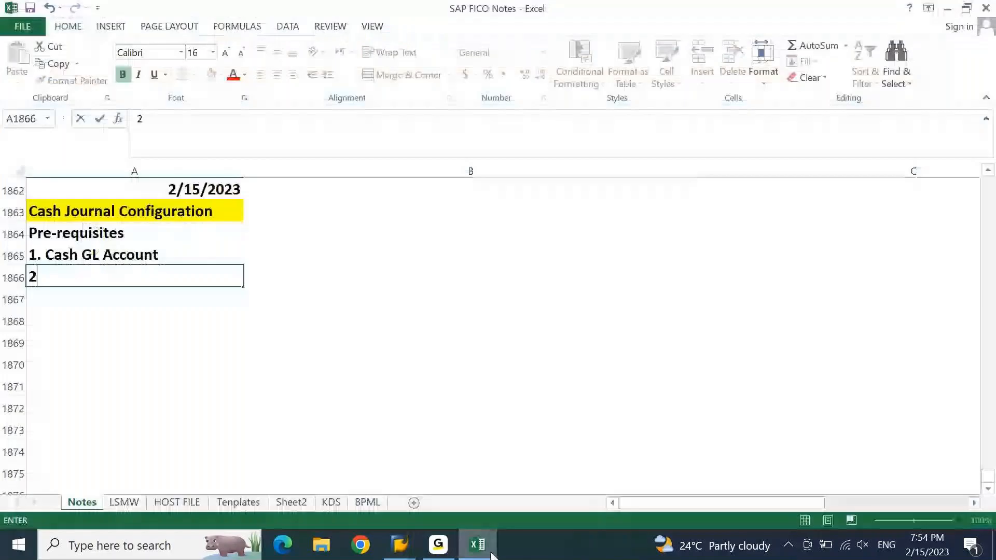
pyautogui.write('. Document t')
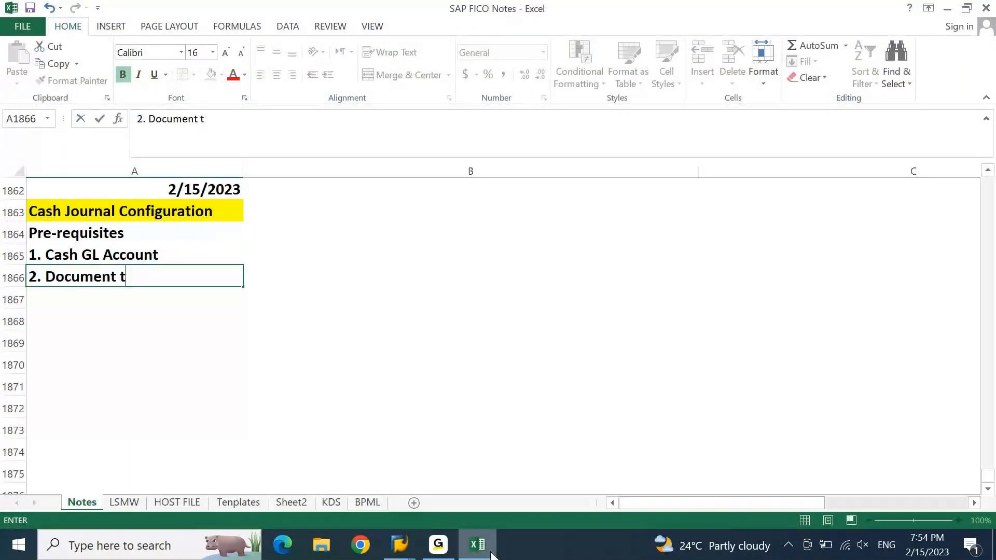
pyautogui.write('ypes for ')
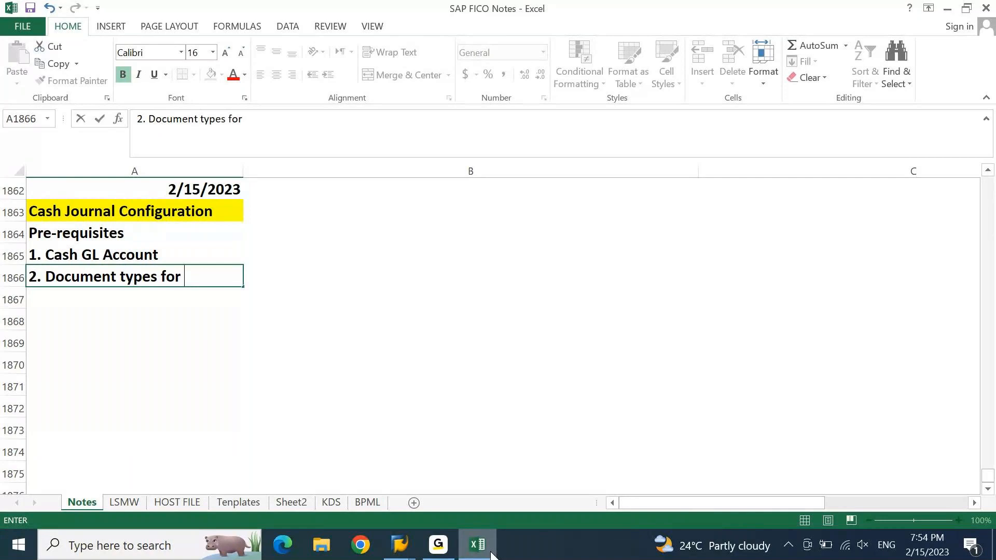
pyautogui.write('Cash journal')
pyautogui.press('Return')
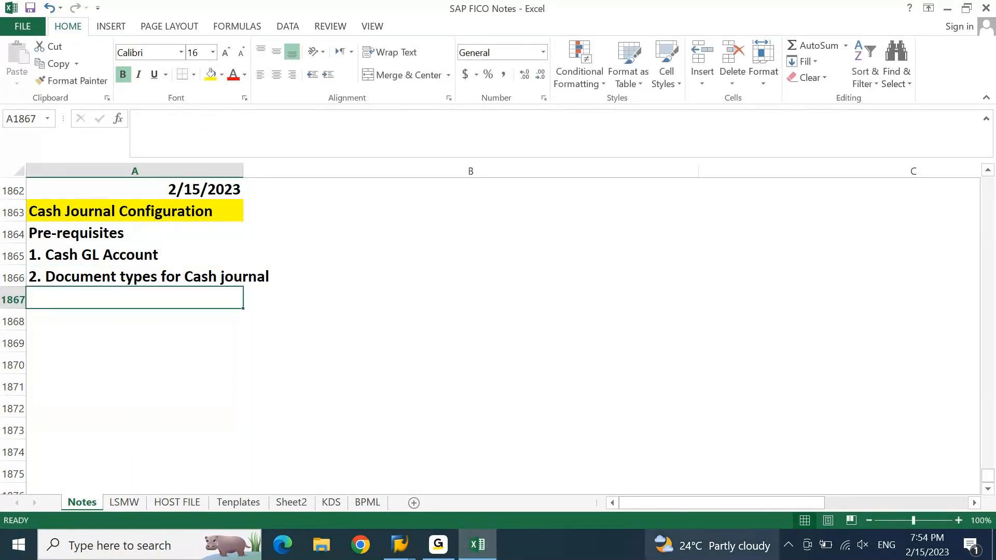
# Check the Define Amount Limit activity in SAP, then enter "3. Amount limit for Cash Journal" in cell A1867 of the Excel notes.
pyautogui.click(485, 545)
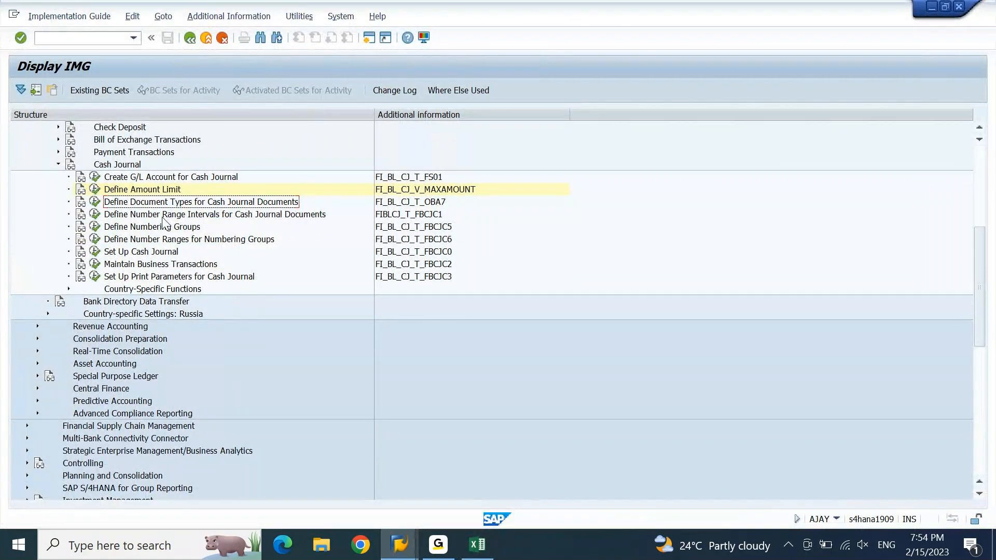
pyautogui.press('Up')
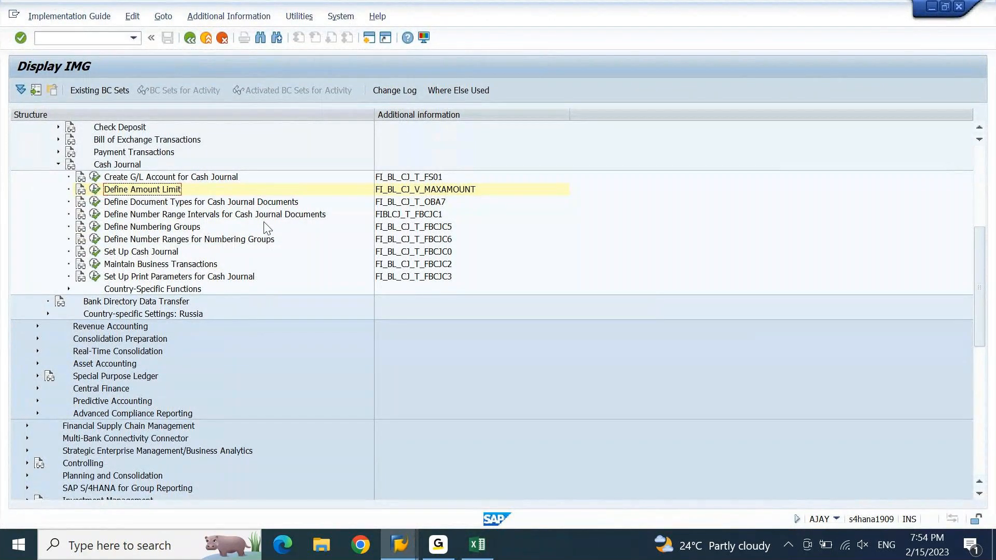
pyautogui.click(476, 546)
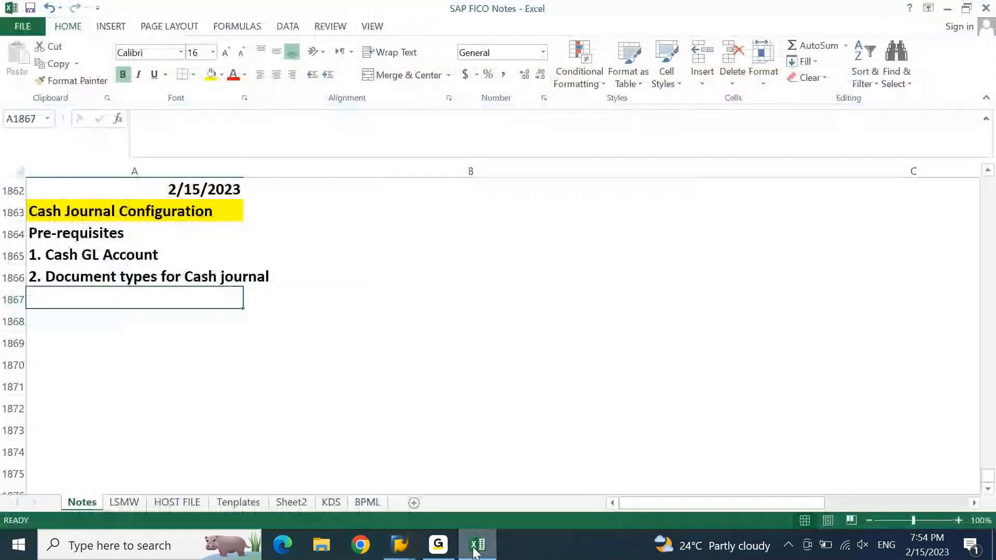
pyautogui.write('3. Amou')
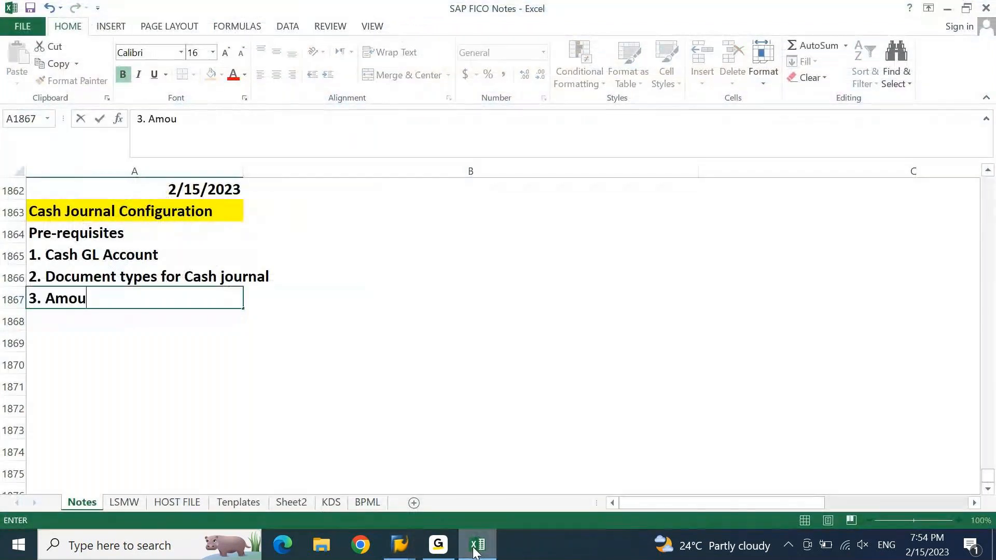
pyautogui.write('nt limit f')
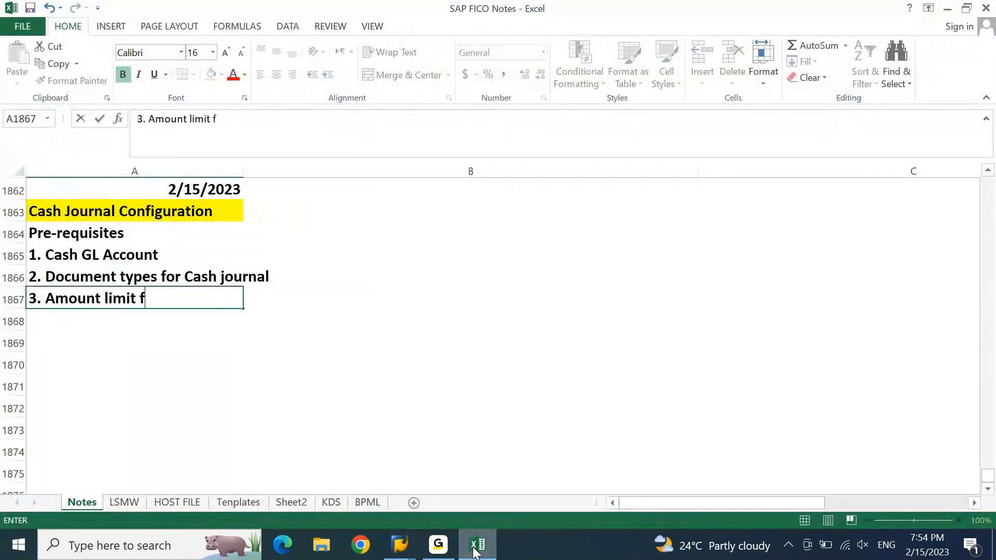
pyautogui.write('or Cas')
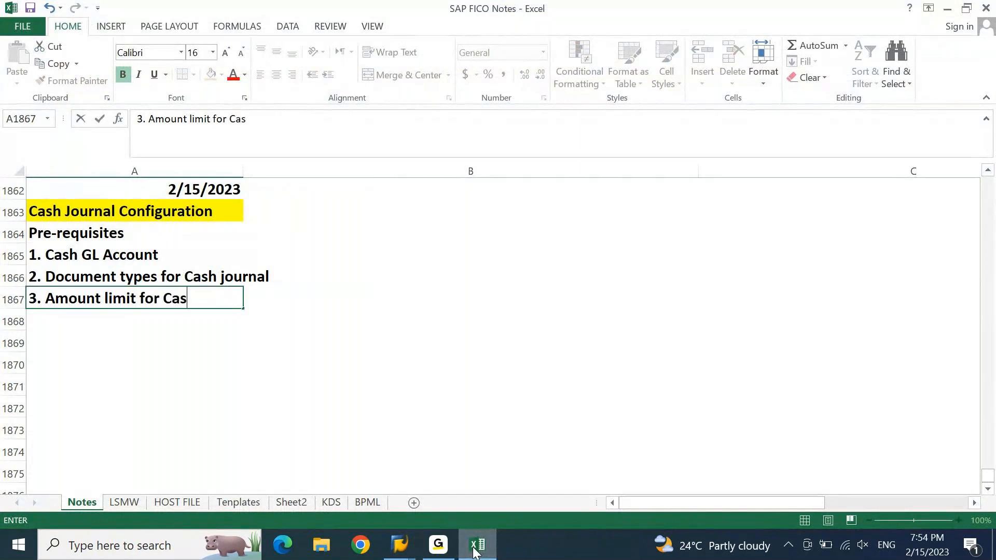
pyautogui.write('h Journal')
pyautogui.press('Return')
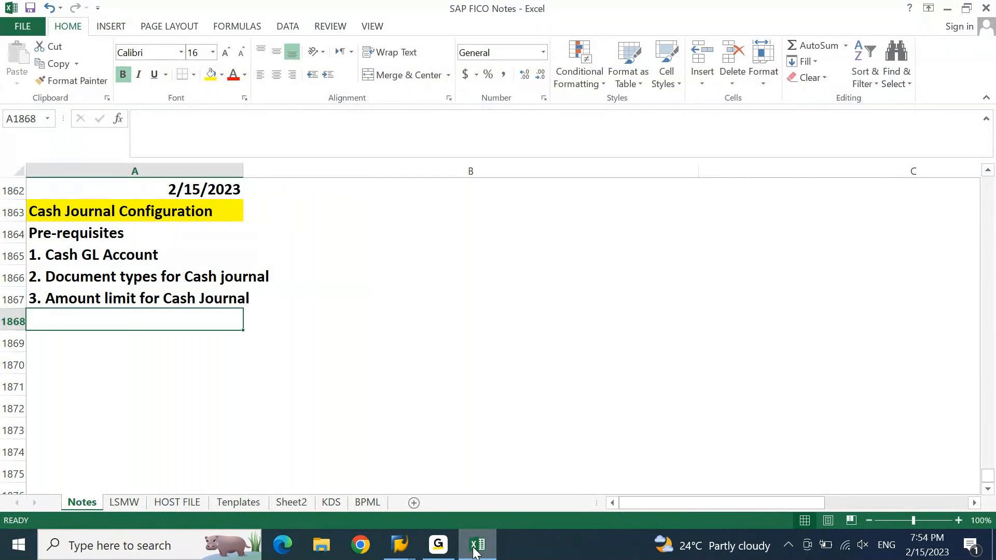
# Switch to the SAP Display IMG window and review the cash journal activities from document types through print parameters.
pyautogui.click(475, 547)
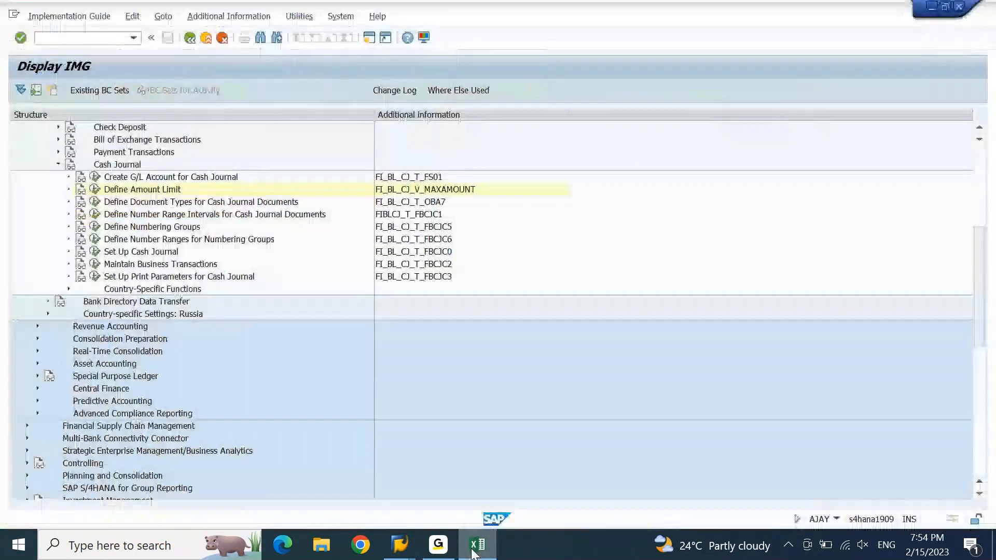
pyautogui.click(190, 204)
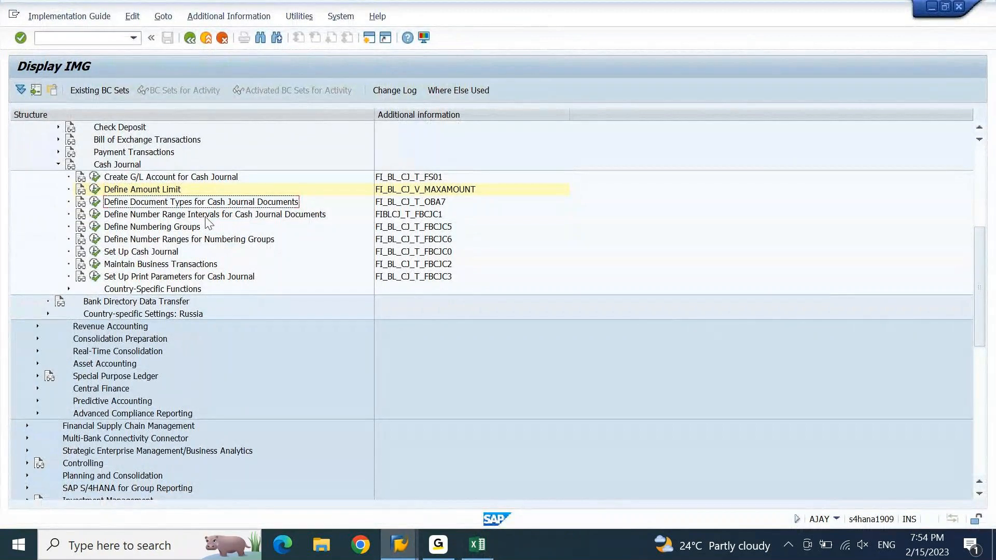
pyautogui.click(206, 218)
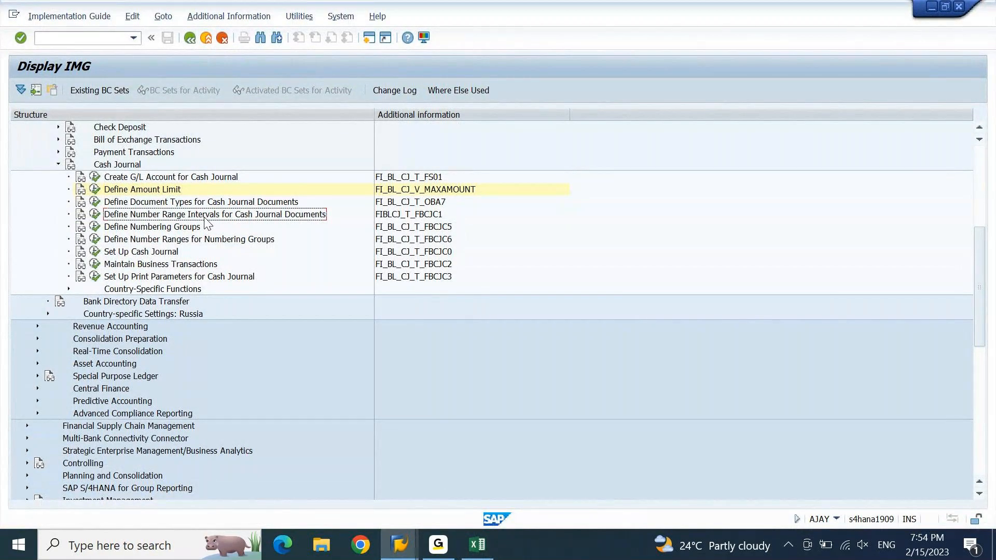
pyautogui.click(161, 228)
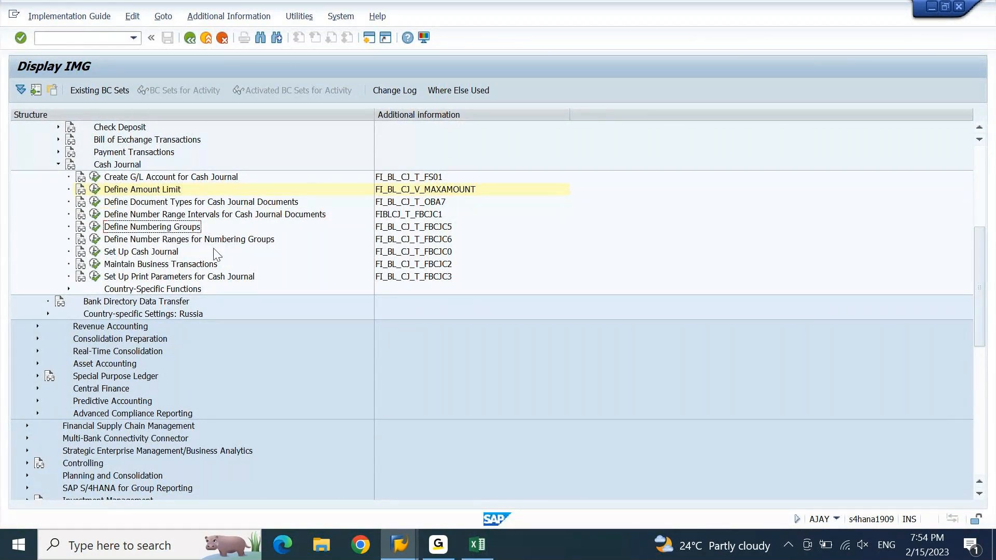
pyautogui.click(158, 265)
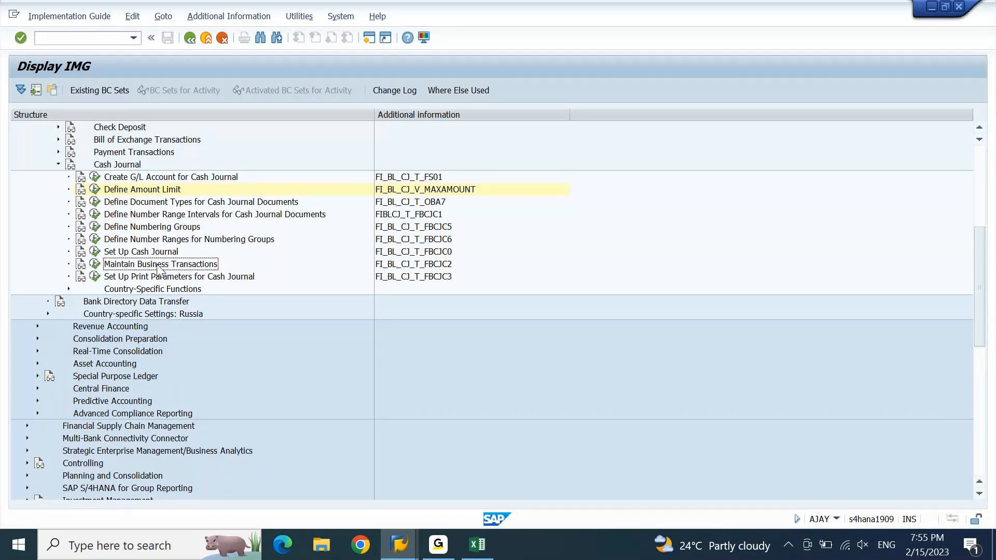
pyautogui.click(196, 279)
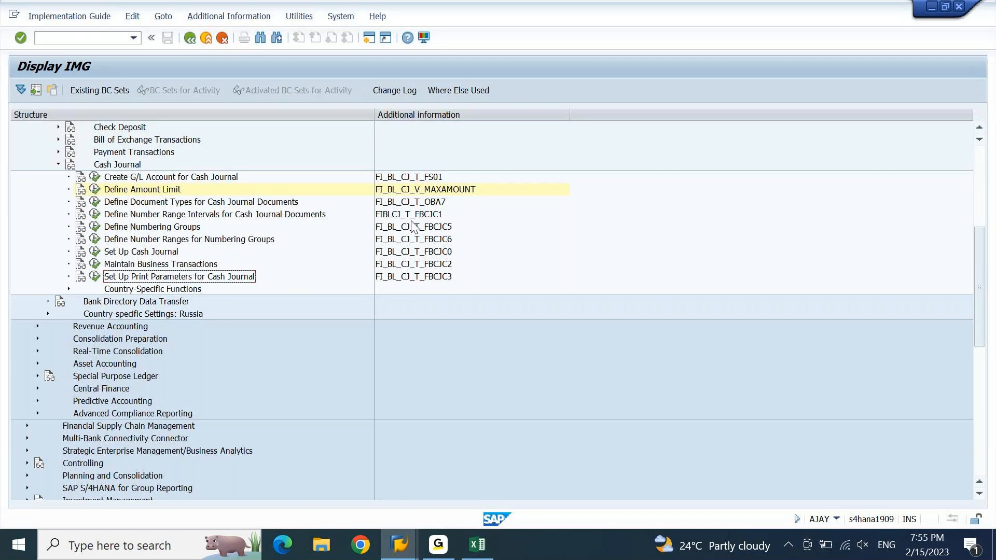
pyautogui.click(384, 216)
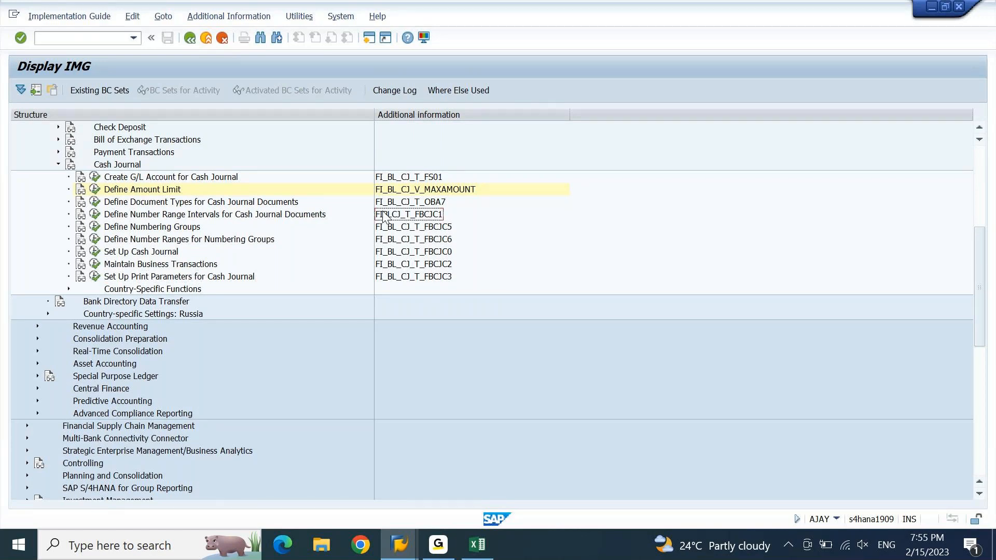
# Copy the activity name "Define Number Range Intervals for Cash Journal Documents" from SAP into cell A1869 of the Excel notes.
pyautogui.click(208, 220)
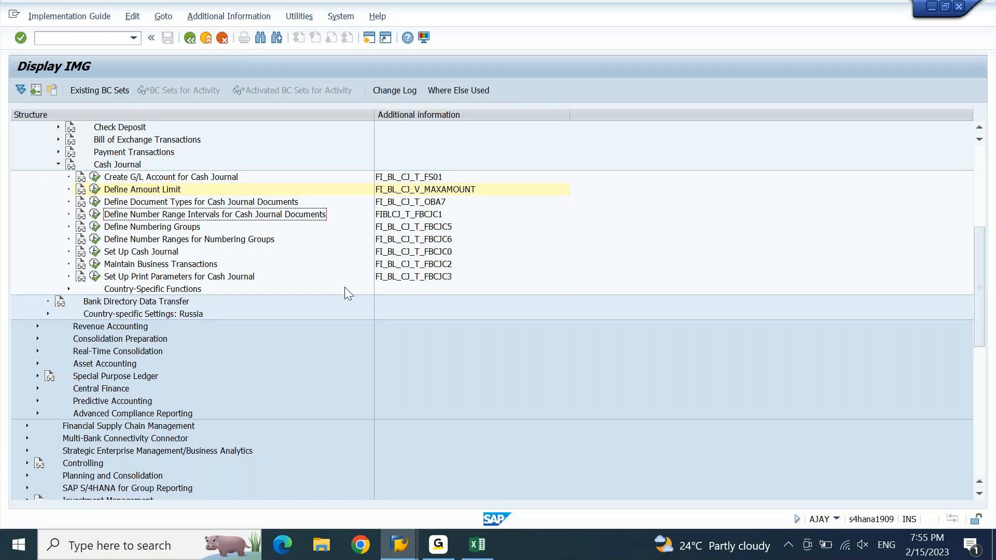
pyautogui.hotkey('alt', 'Tab')
pyautogui.press('Up')
pyautogui.press('Down')
pyautogui.press('Down')
pyautogui.press('Down')
pyautogui.press('Down')
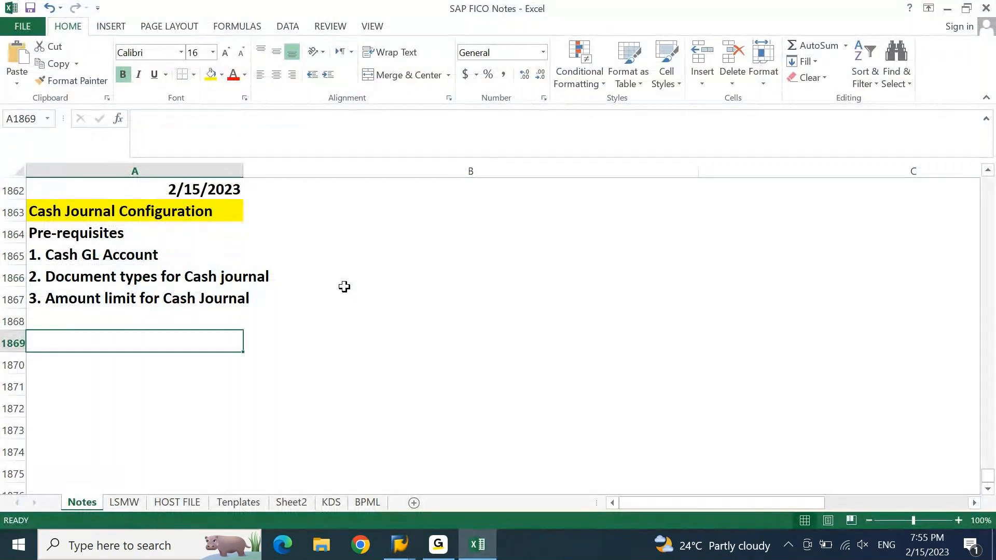
pyautogui.write('Define Number Range Intervals for Cash Journal Documents')
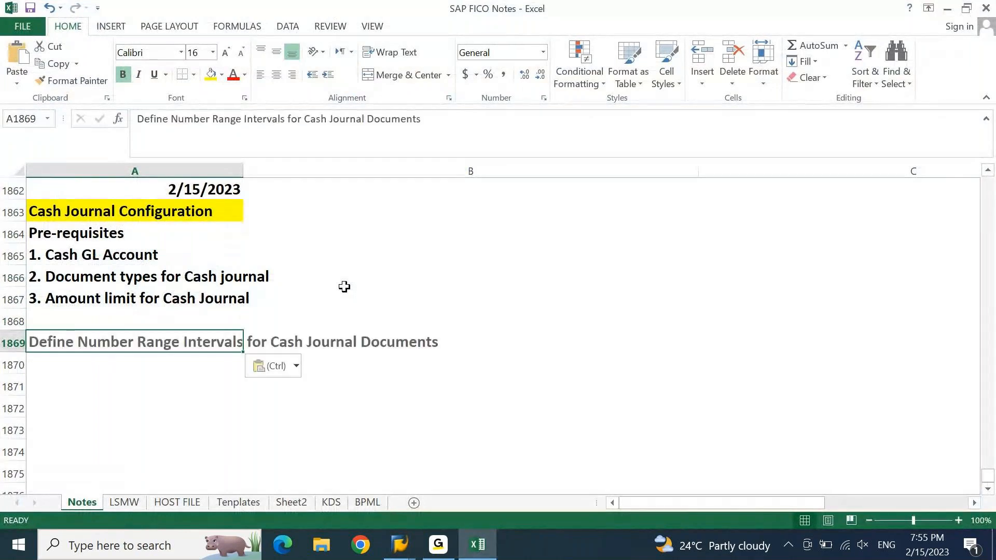
pyautogui.press('Down')
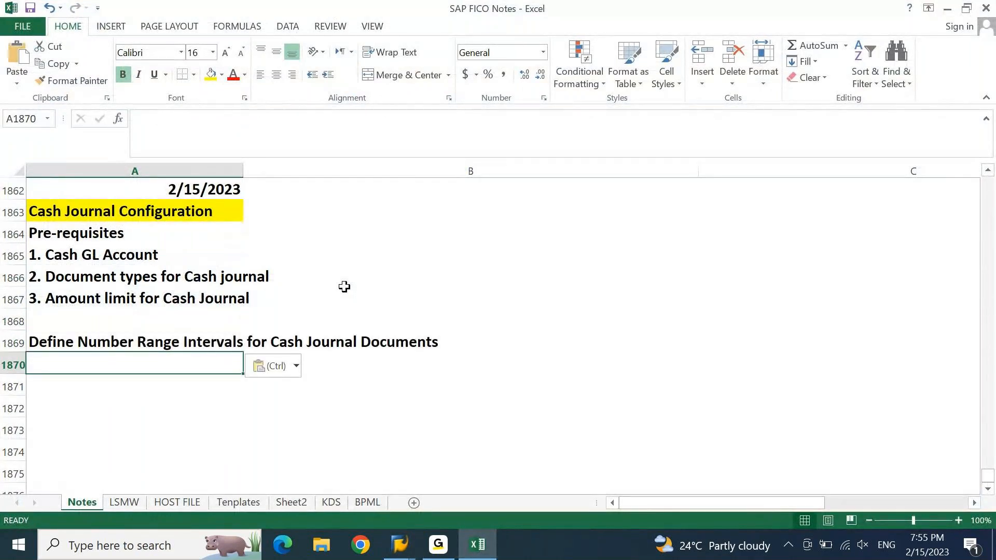
# Copy the activity name "Set Up Cash Journal" from SAP into cell A1870 of the Excel notes and save the workbook.
pyautogui.hotkey('alt', 'Tab')
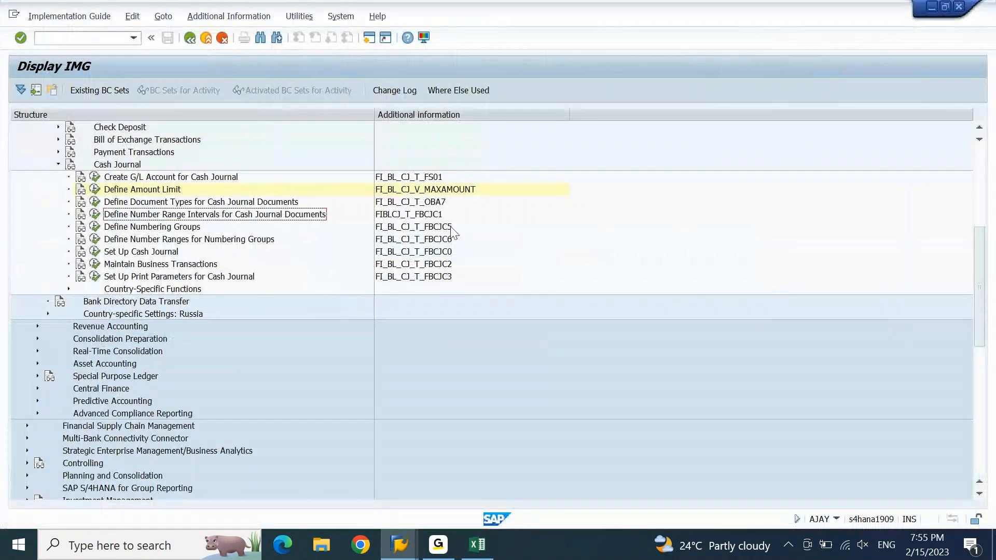
pyautogui.click(418, 252)
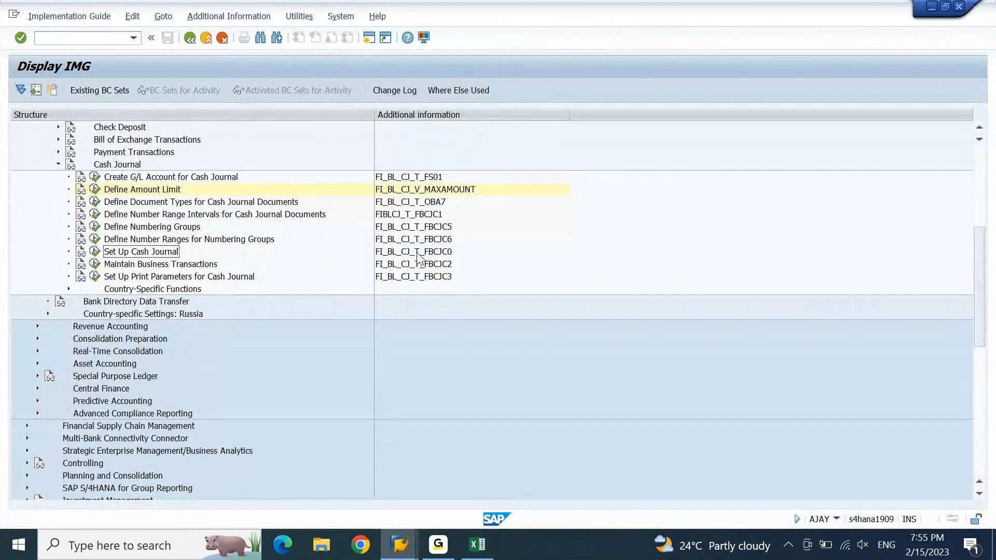
pyautogui.hotkey('alt', 'Tab')
pyautogui.write('Set Up Cash Journal')
pyautogui.press('Return')
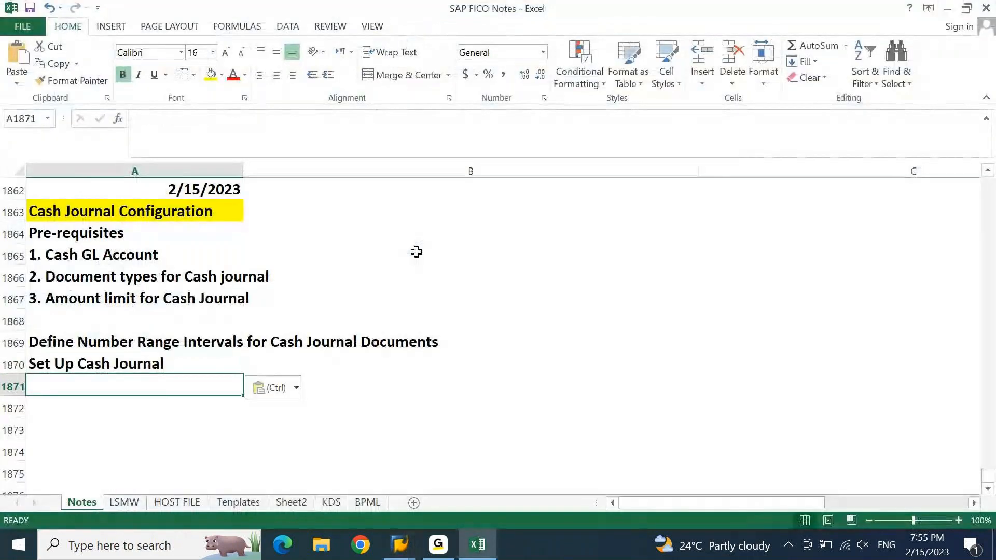
pyautogui.hotkey('ctrl', 's')
# Copy the activity name "Maintain Business Transactions" from SAP into cell A1871 of the Excel notes.
pyautogui.hotkey('alt', 'Tab')
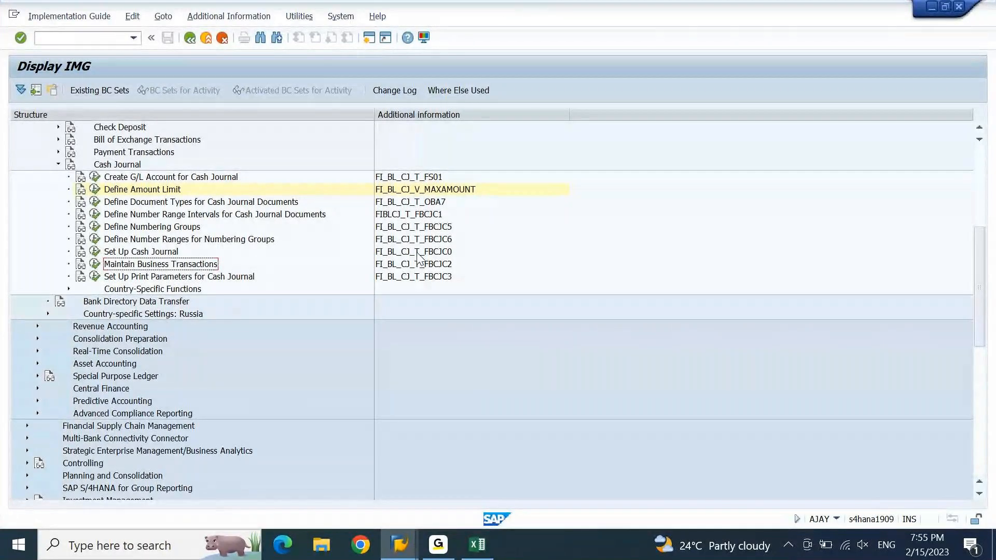
pyautogui.hotkey('alt', 'Tab')
pyautogui.write('Maintain Business Transactions')
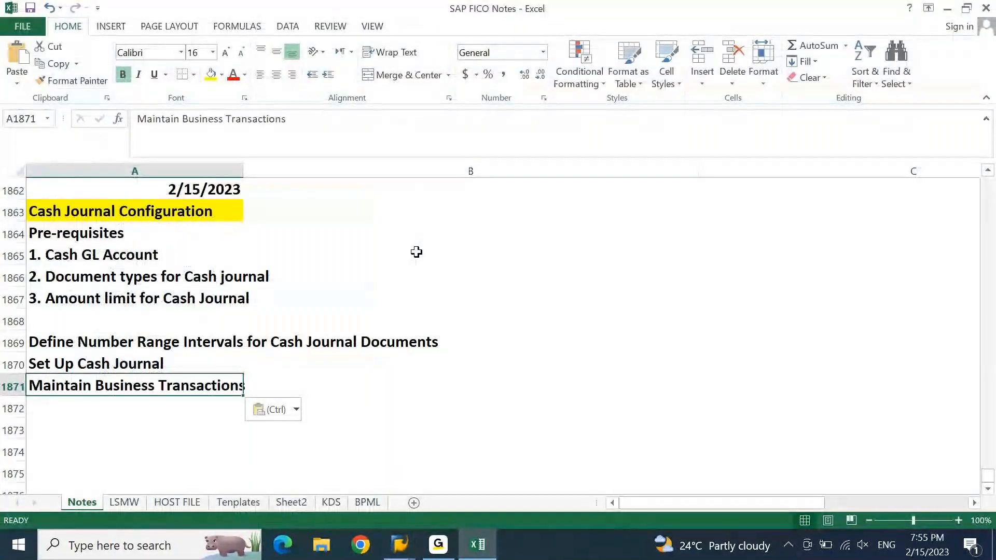
# Copy the activity name "Set Up Print Parameters for Cash Journal" from SAP into cell A1872 of the Excel notes.
pyautogui.hotkey('alt', 'Tab')
pyautogui.press('Down')
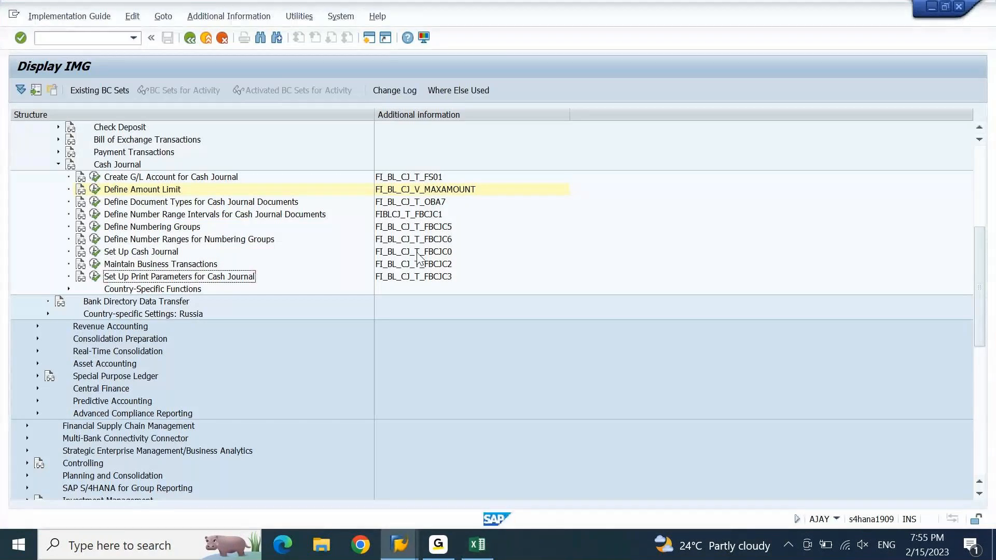
pyautogui.hotkey('alt', 'Tab')
pyautogui.press('Down')
pyautogui.write('Set Up Print Parameters for Cash Journal')
pyautogui.press('Escape')
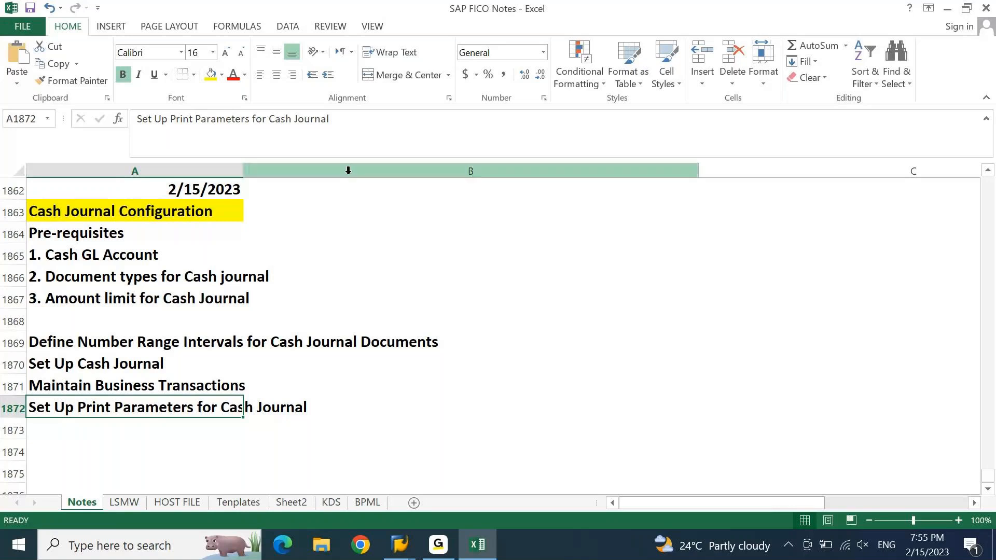
# Review the three prerequisites in A1865:A1867 and the four configuration steps in A1869:A1872 of the notes.
pyautogui.moveTo(118, 262); pyautogui.dragTo(126, 297)
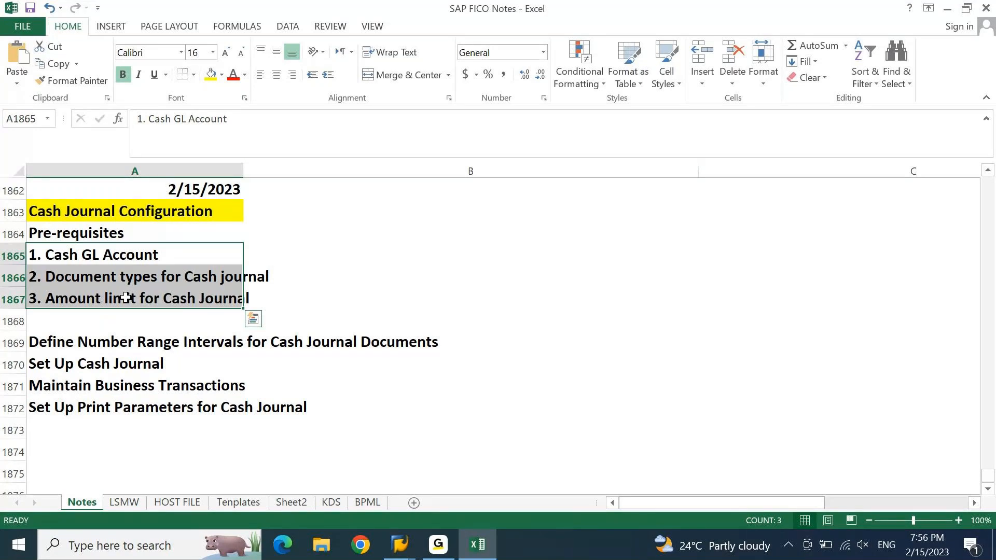
pyautogui.click(91, 238)
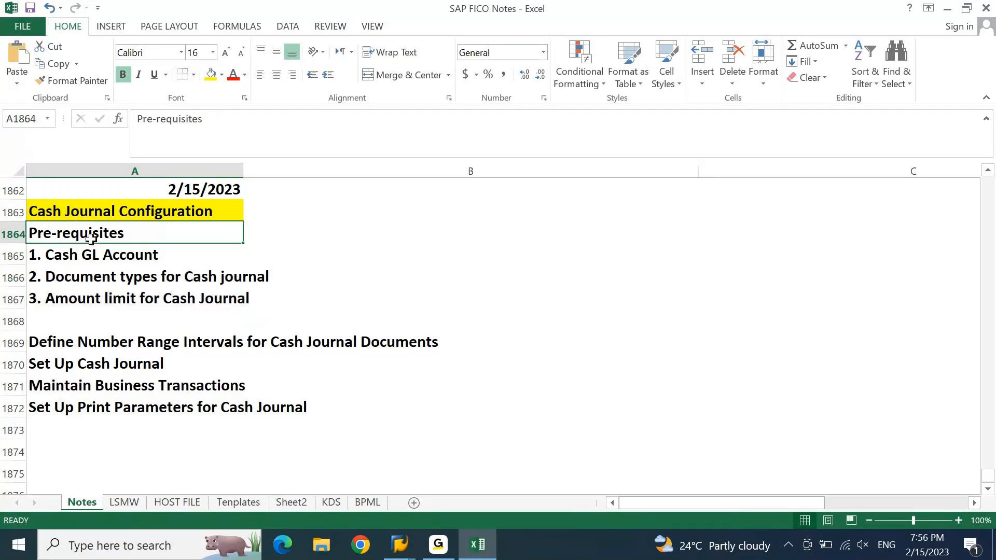
pyautogui.moveTo(83, 342); pyautogui.dragTo(70, 401)
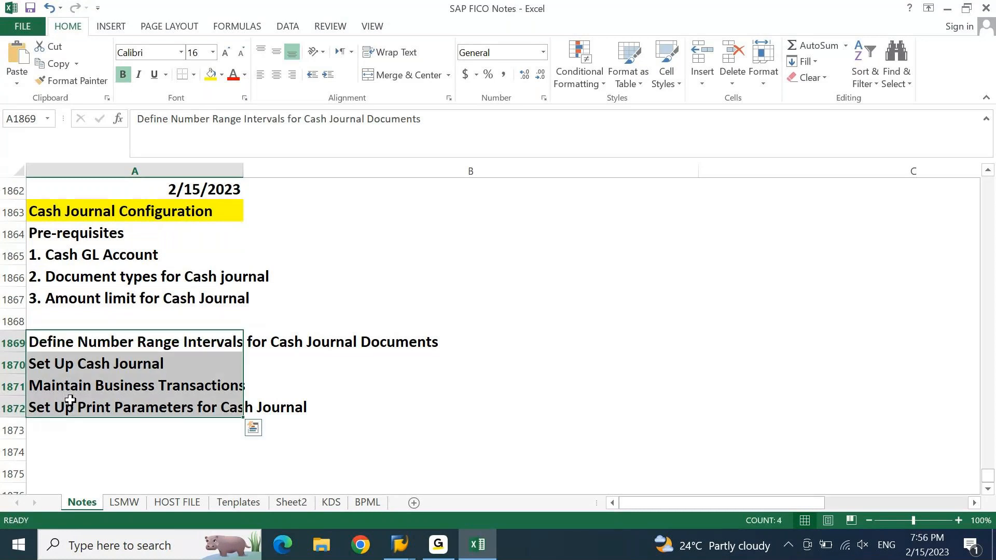
# Switch back to the SAP Display IMG window and select the activity Define Number Range Intervals for Cash Journal Documents.
pyautogui.hotkey('alt', 'Tab')
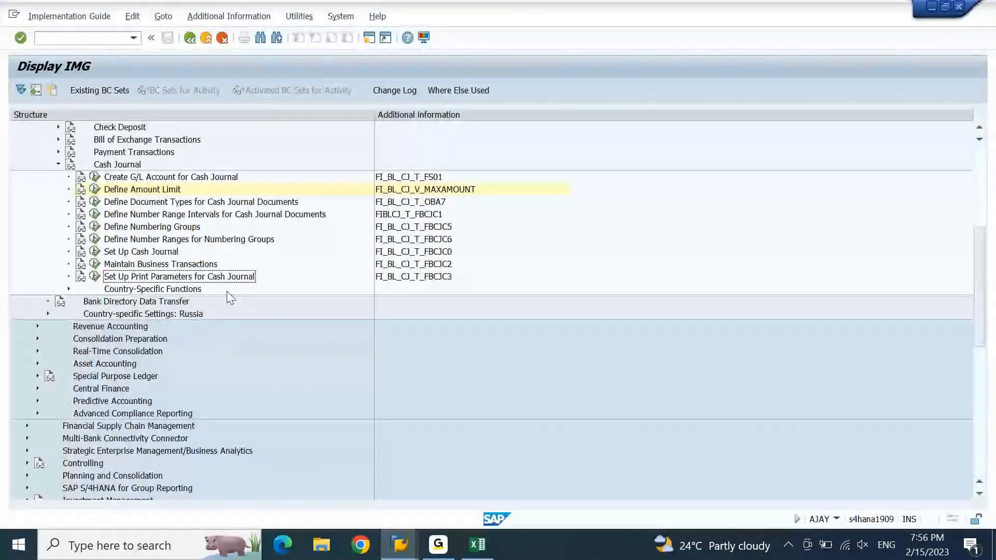
pyautogui.click(168, 215)
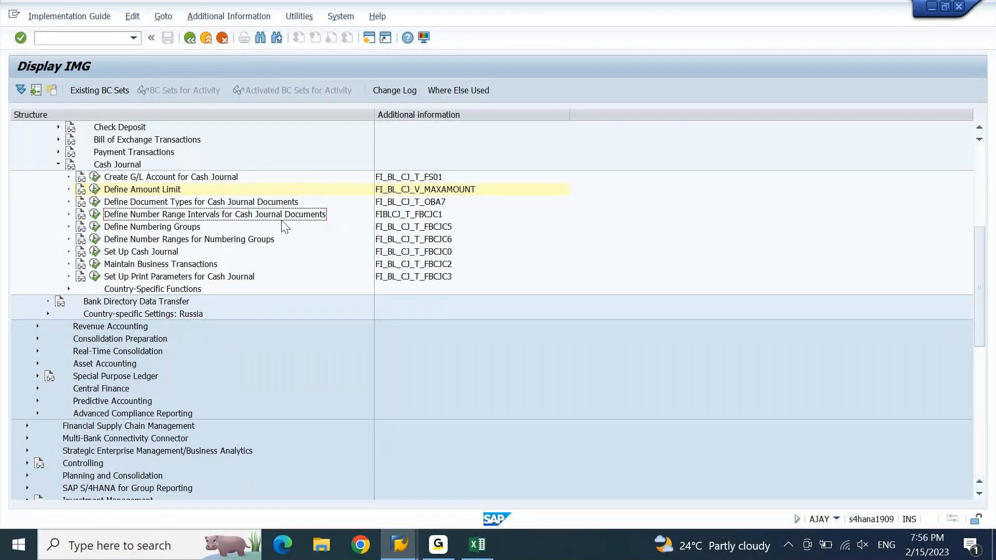
# Look up the code for Define Number Range Intervals for Cash Journal Documents, switch to Excel and append "FBCJC1" to cell A1869.
pyautogui.click(426, 214)
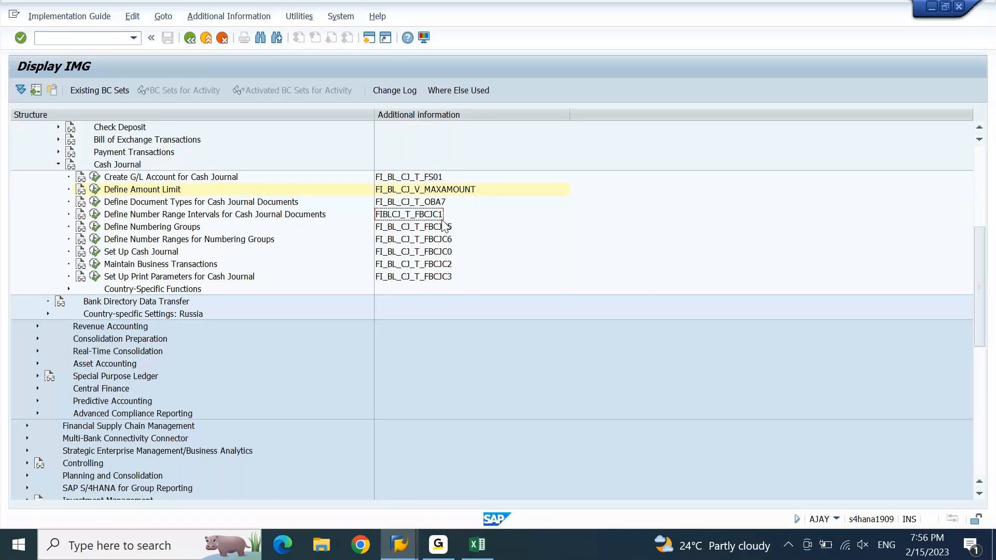
pyautogui.hotkey('alt', 'Tab')
pyautogui.press('Down')
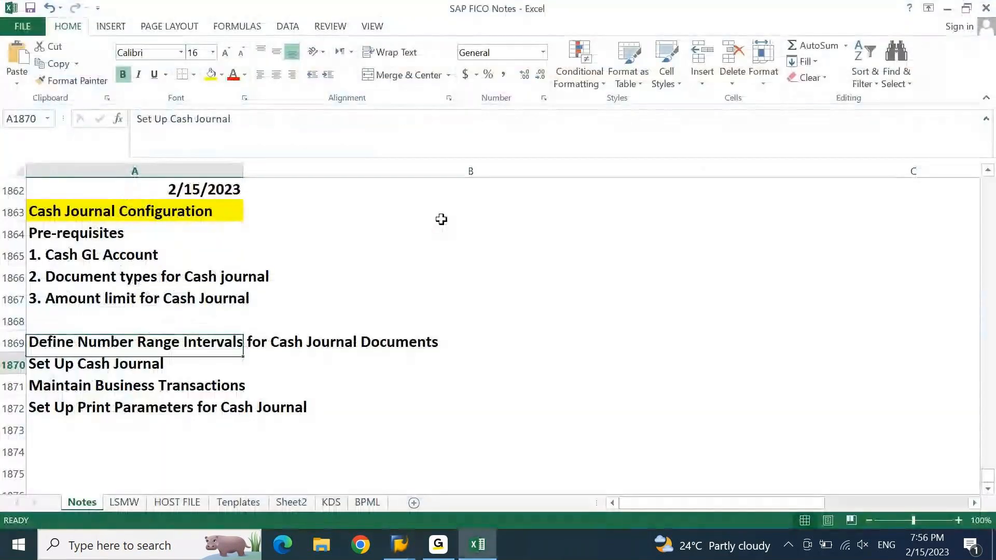
pyautogui.press('F2')
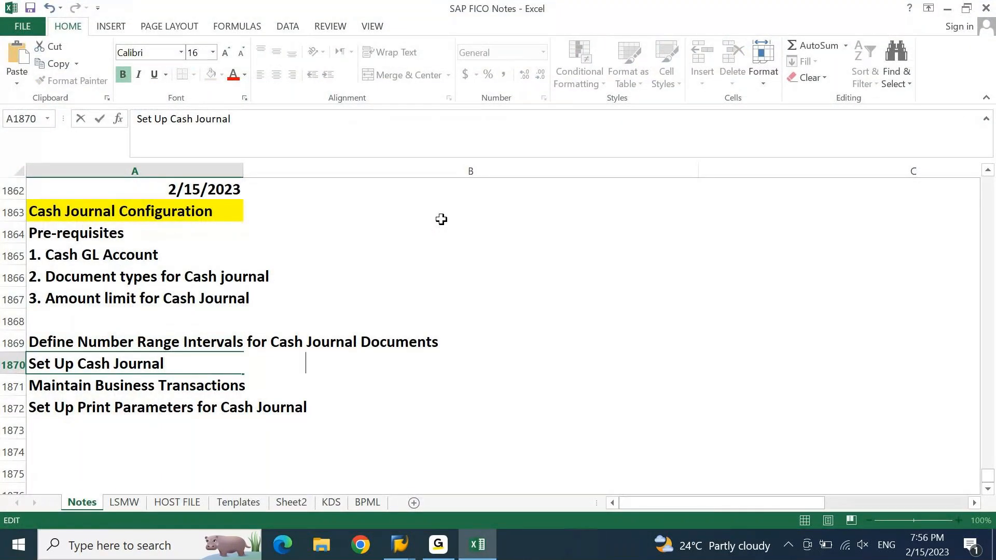
pyautogui.press('Escape')
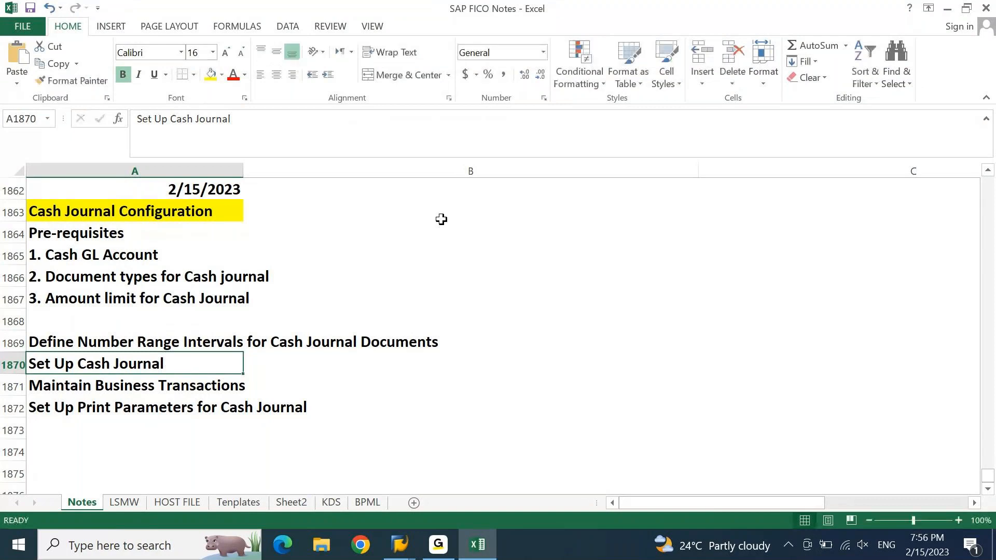
pyautogui.press('Up')
pyautogui.press('F2')
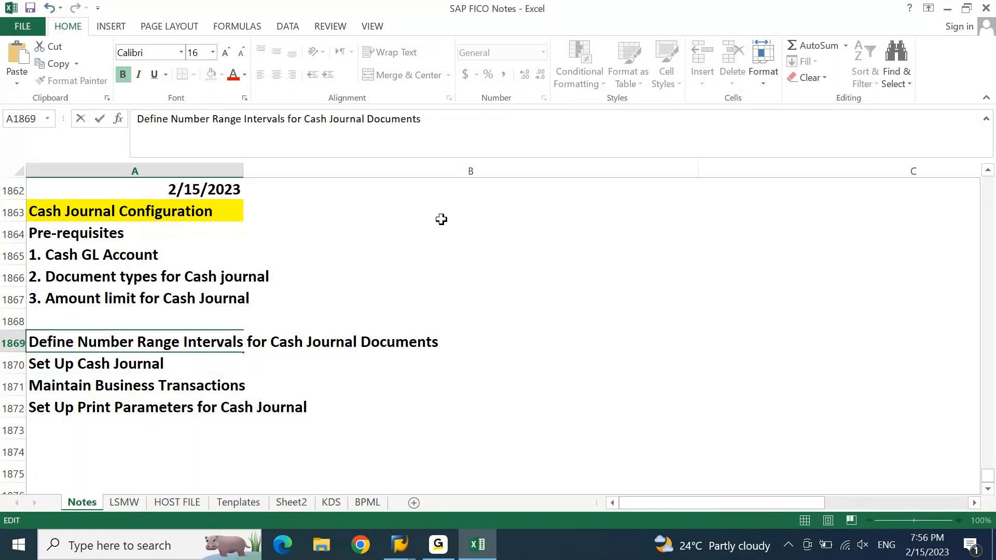
pyautogui.write('FBCJC1')
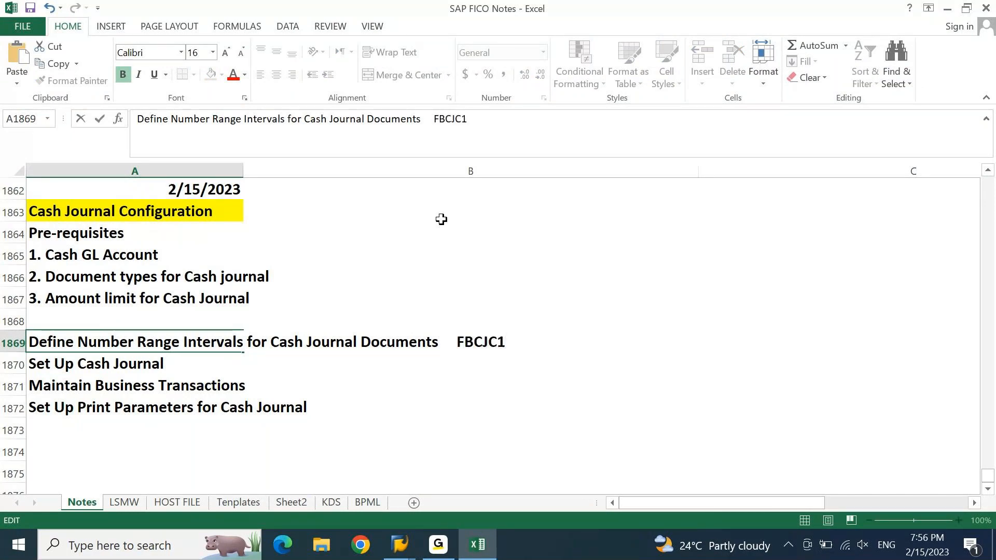
# Color the text FBCJC1 in cell A1869 red and commit the cell.
pyautogui.hotkey('shift', 'Left')
pyautogui.hotkey('shift', 'Left')
pyautogui.hotkey('shift', 'Left')
pyautogui.hotkey('shift', 'Left')
pyautogui.hotkey('shift', 'Left')
pyautogui.hotkey('shift', 'Left')
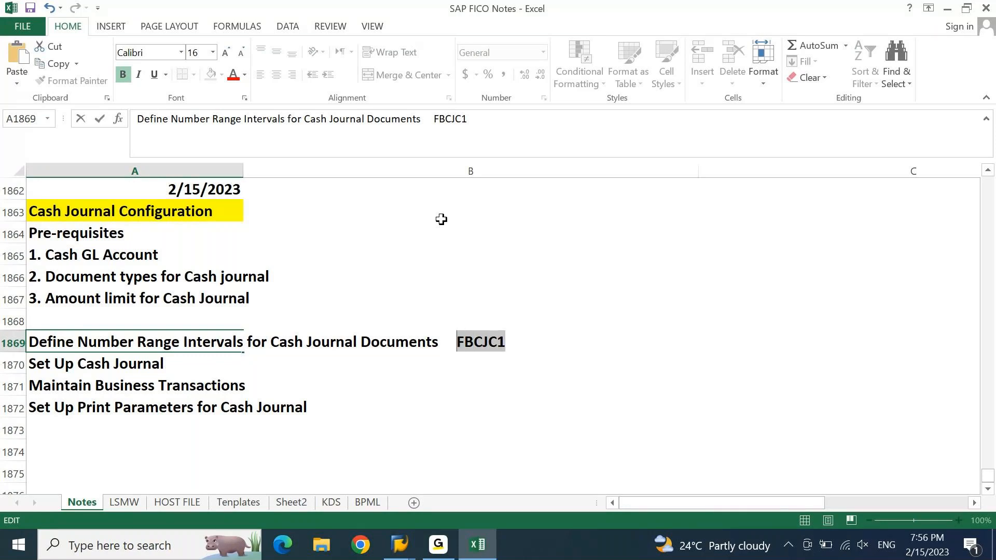
pyautogui.click(233, 76)
pyautogui.press('Return')
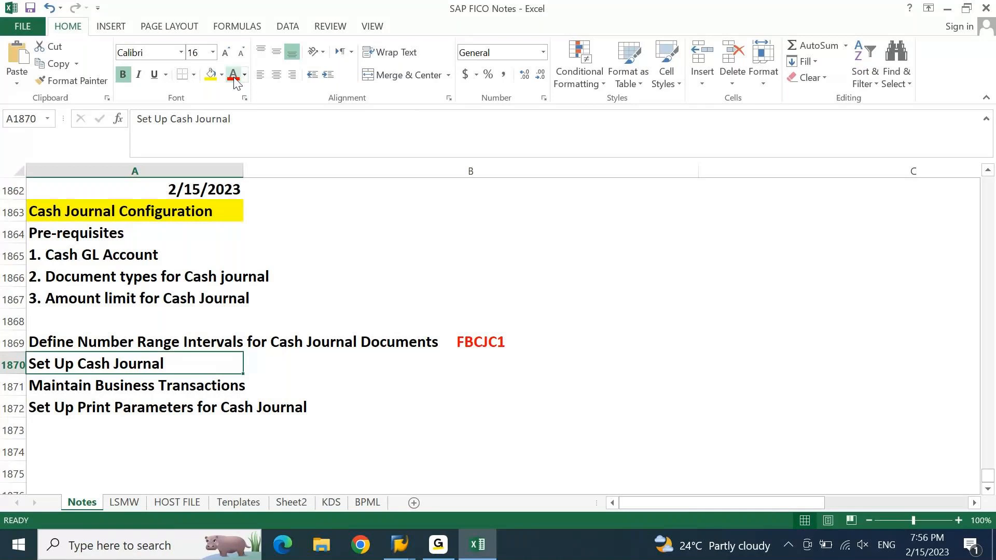
# Look up the Set Up Cash Journal code in the SAP IMG and append "FBCJC0" to cell A1870 of the Excel notes.
pyautogui.hotkey('alt', 'Tab')
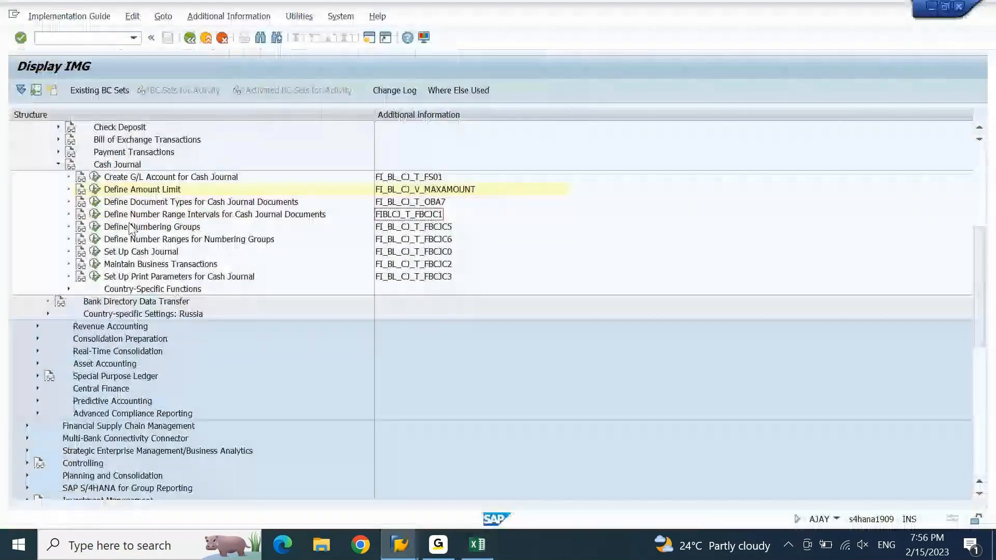
pyautogui.click(124, 253)
pyautogui.click(435, 254)
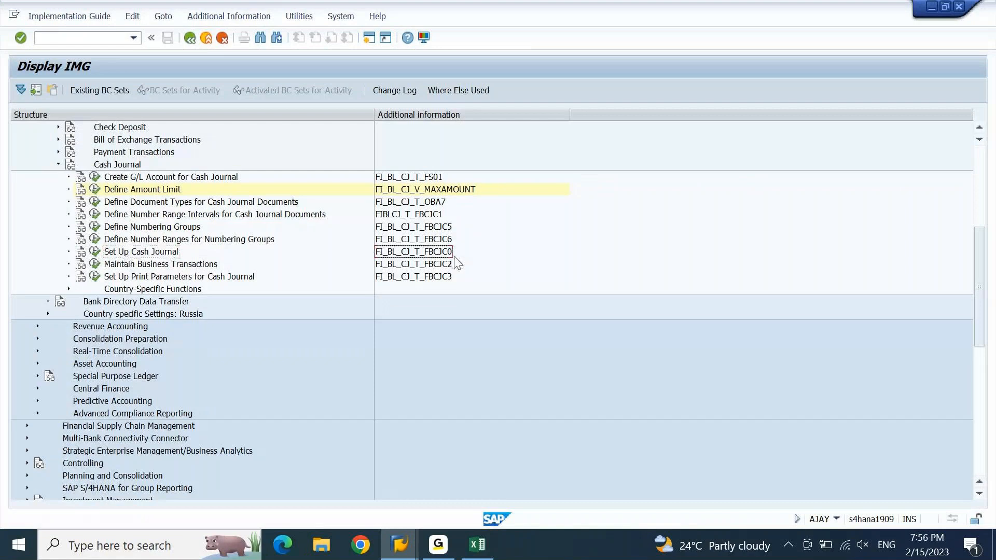
pyautogui.hotkey('alt', 'Tab')
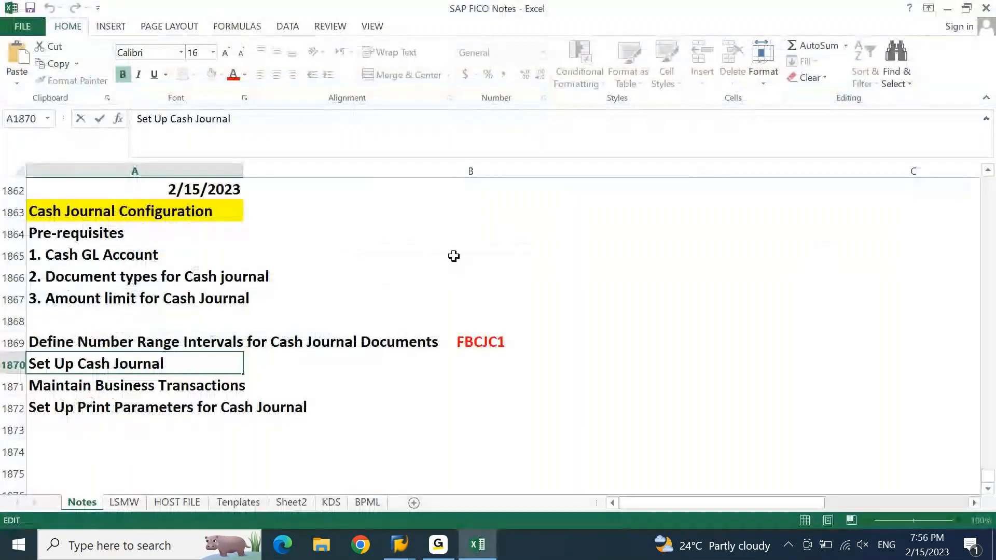
pyautogui.press('Tab')
pyautogui.hotkey('shift', 'Tab')
pyautogui.press('F2')
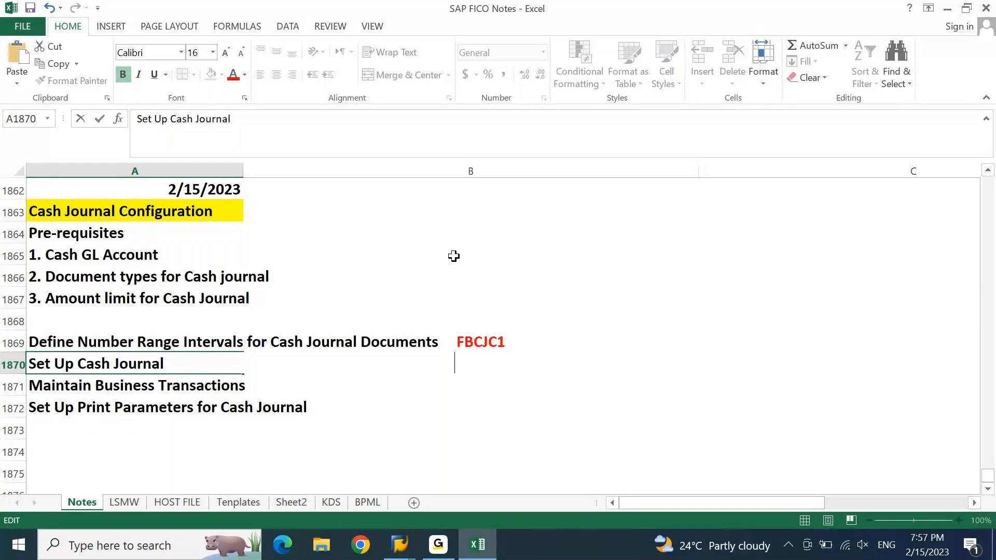
pyautogui.write('FBCJC0')
# Color the text FBCJC0 in cell A1870 red and commit the cell.
pyautogui.hotkey('shift', 'Left')
pyautogui.hotkey('shift', 'Left')
pyautogui.hotkey('shift', 'Left')
pyautogui.hotkey('shift', 'Left')
pyautogui.hotkey('shift', 'Left')
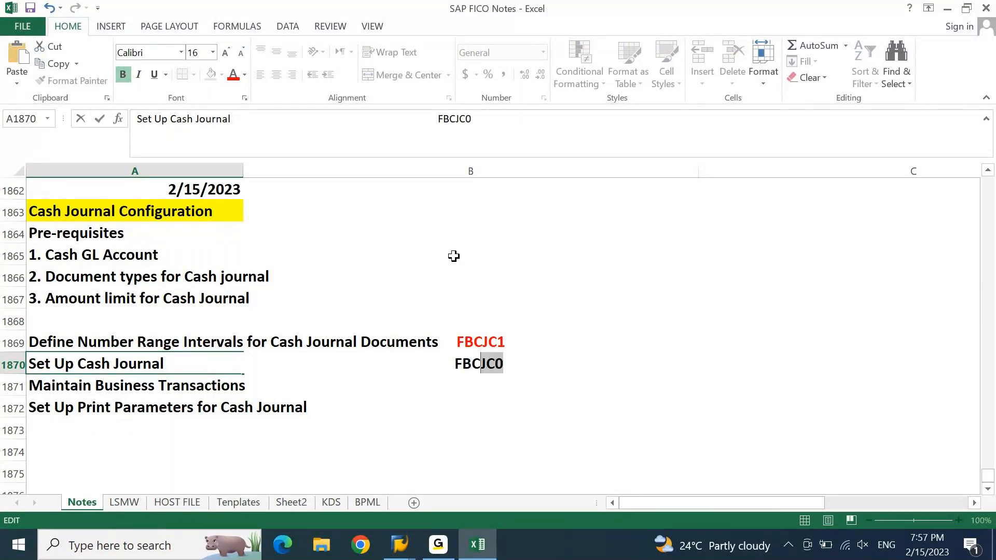
pyautogui.click(232, 79)
pyautogui.press('Return')
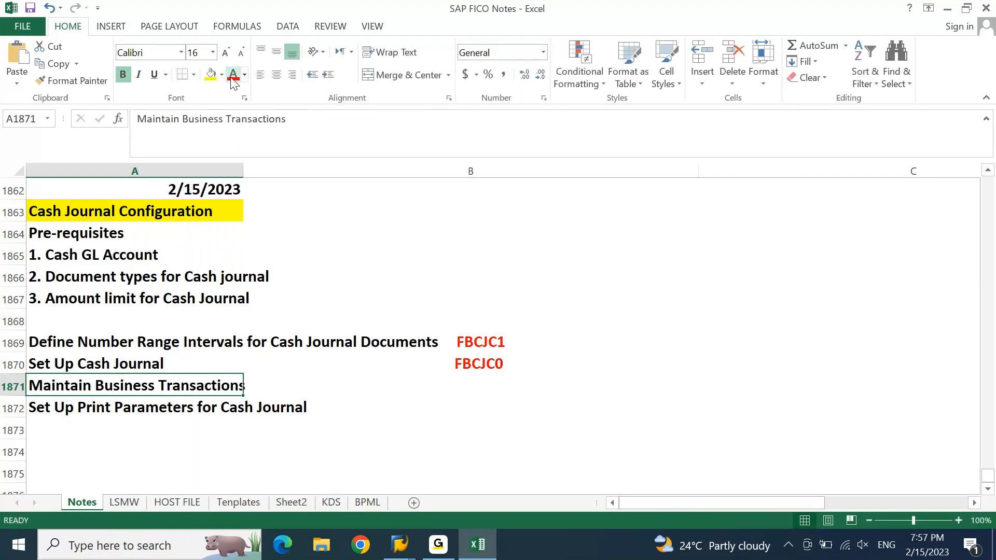
# Look up the Maintain Business Transactions code in SAP and append "FBCJC2" in red to cell A1871 of the Excel notes.
pyautogui.hotkey('alt', 'Tab')
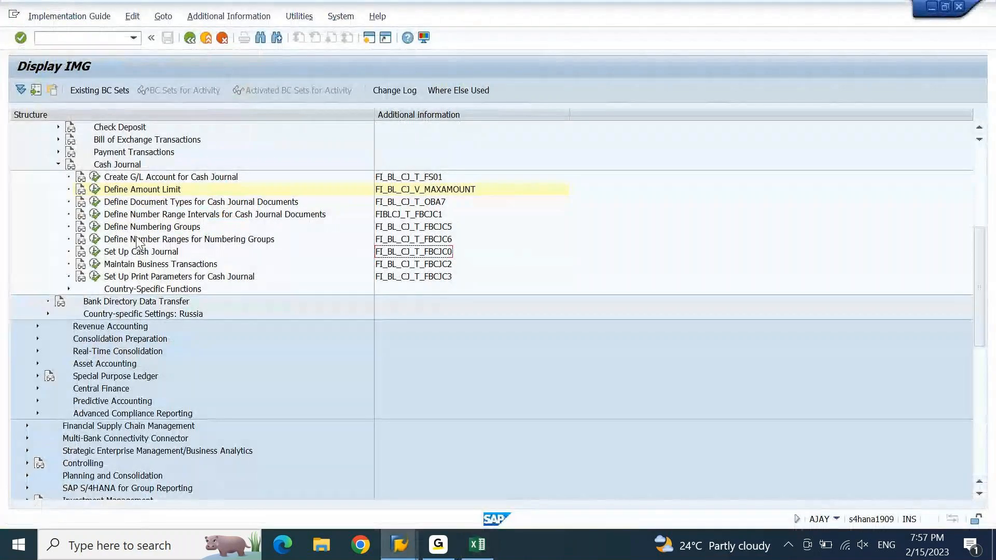
pyautogui.click(150, 265)
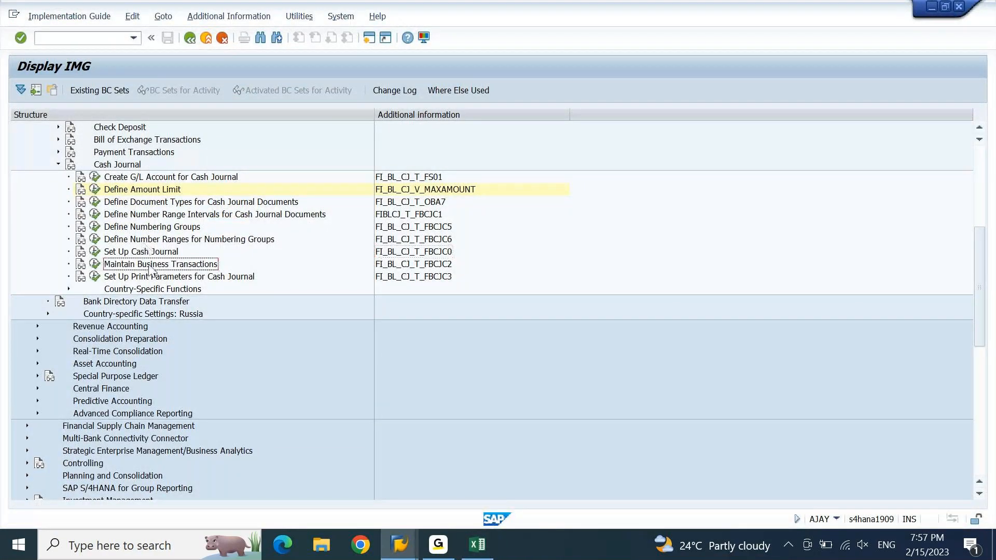
pyautogui.click(423, 265)
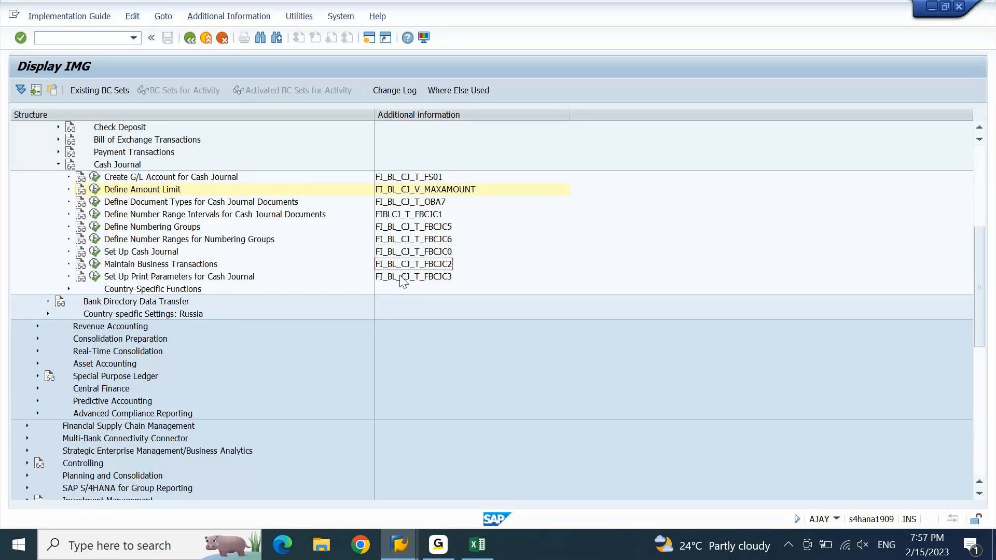
pyautogui.hotkey('alt', 'Tab')
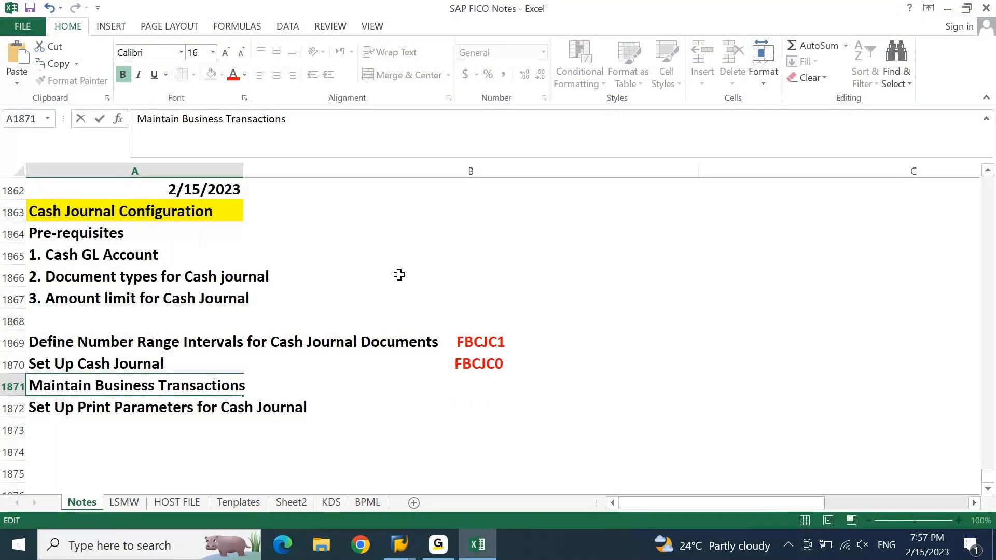
pyautogui.write('FBCJC2')
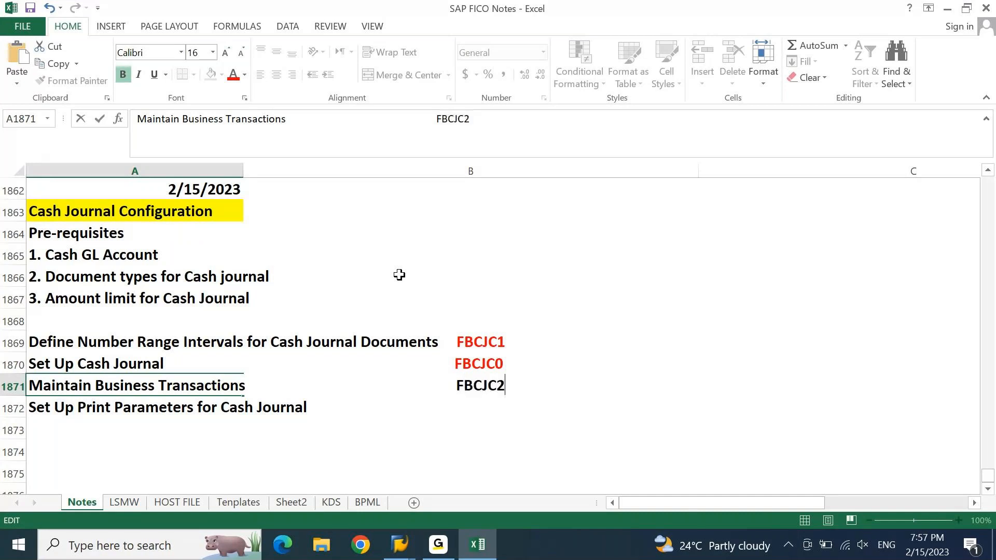
pyautogui.hotkey('ctrl', 'shift', 'Left')
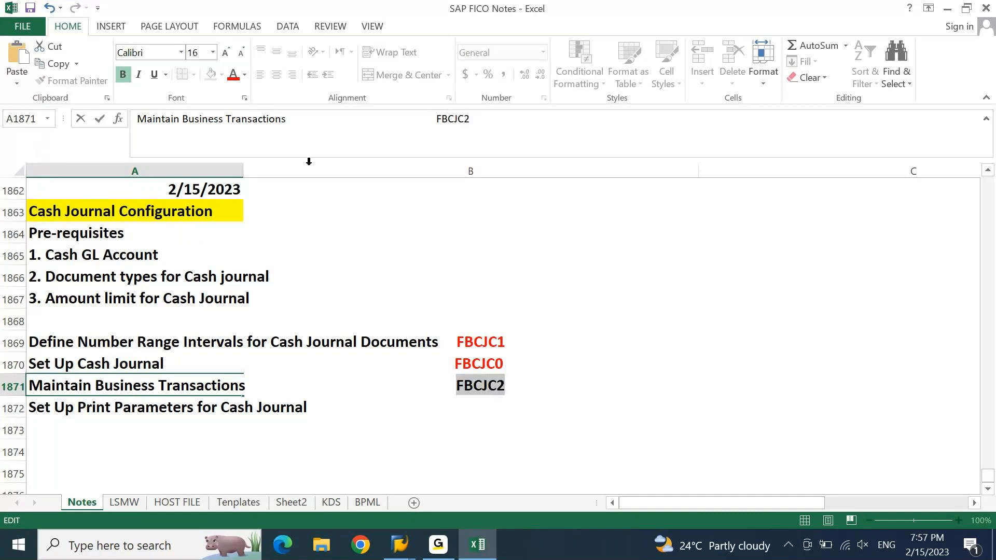
pyautogui.click(233, 75)
pyautogui.press('Return')
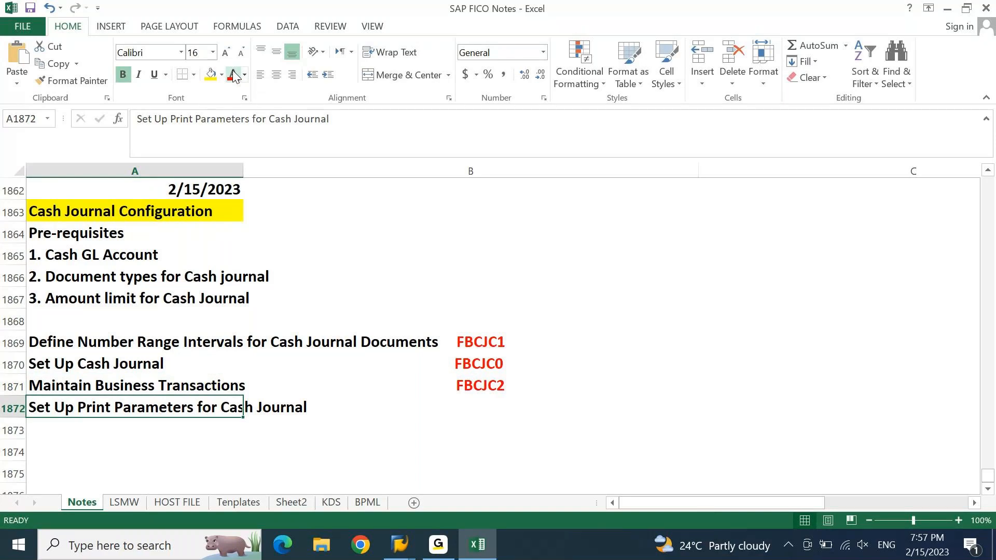
# Look up the Set Up Print Parameters for Cash Journal code in SAP and append "FBCJC3" in red to cell A1872 of the Excel notes.
pyautogui.hotkey('alt', 'Tab')
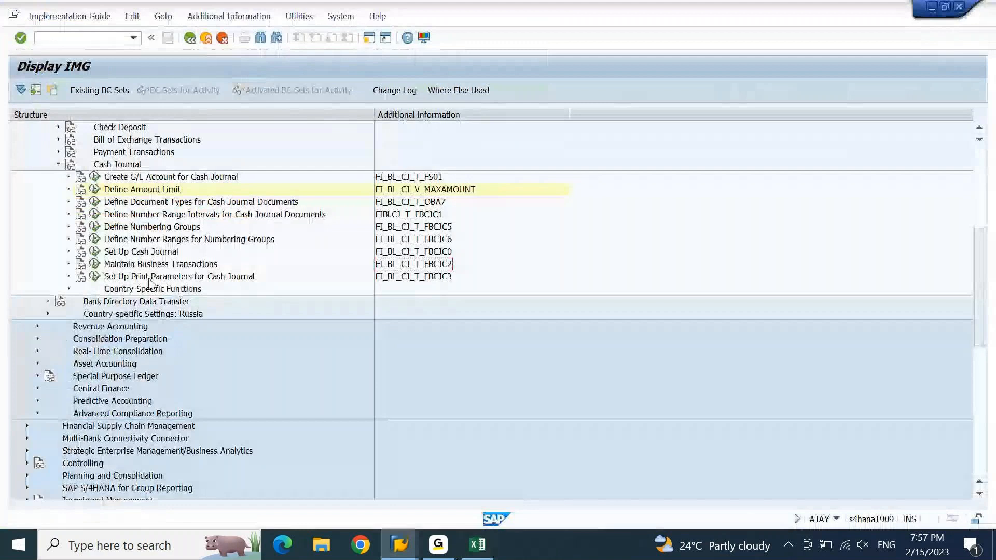
pyautogui.click(434, 280)
pyautogui.hotkey('alt', 'Tab')
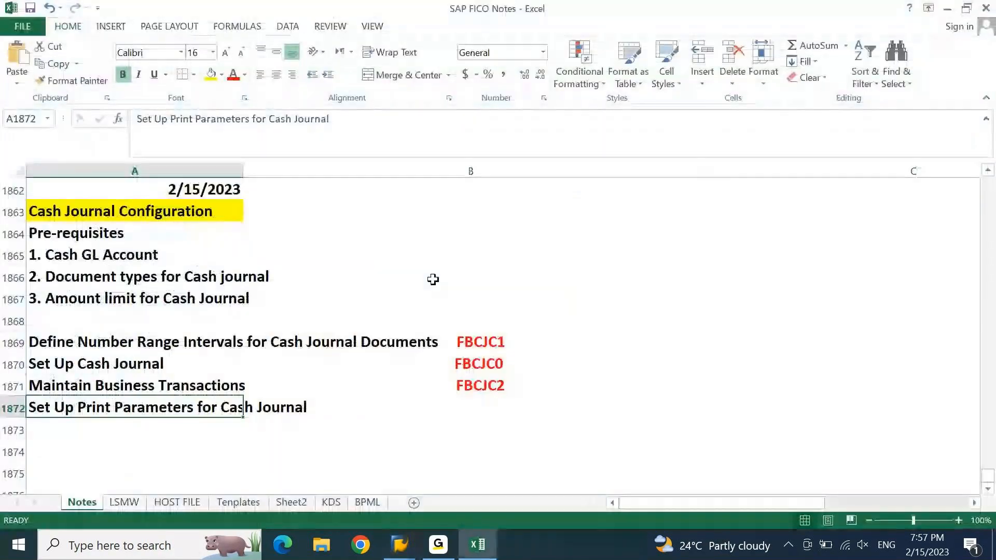
pyautogui.press('F2')
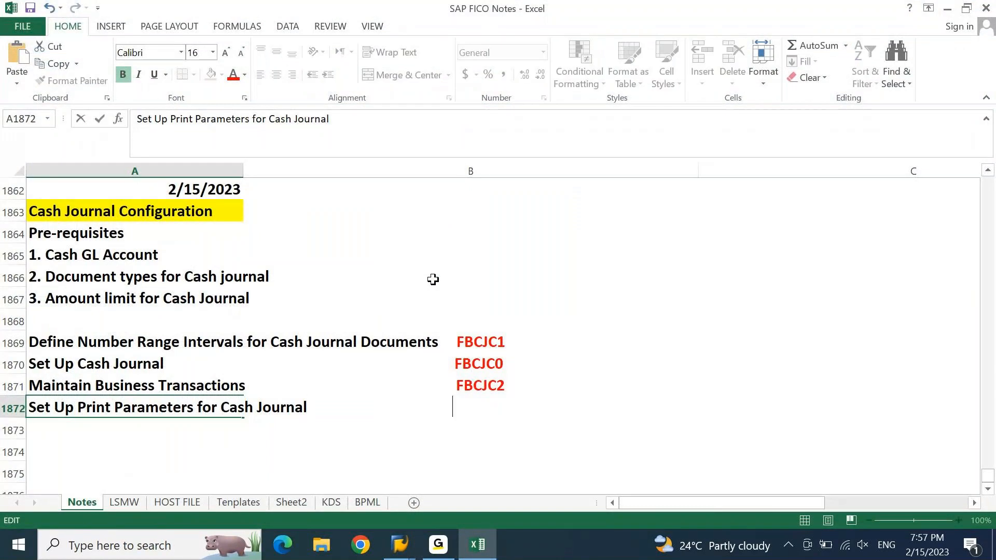
pyautogui.write('FB')
pyautogui.write('CJC2')
pyautogui.press('BackSpace')
pyautogui.write('3')
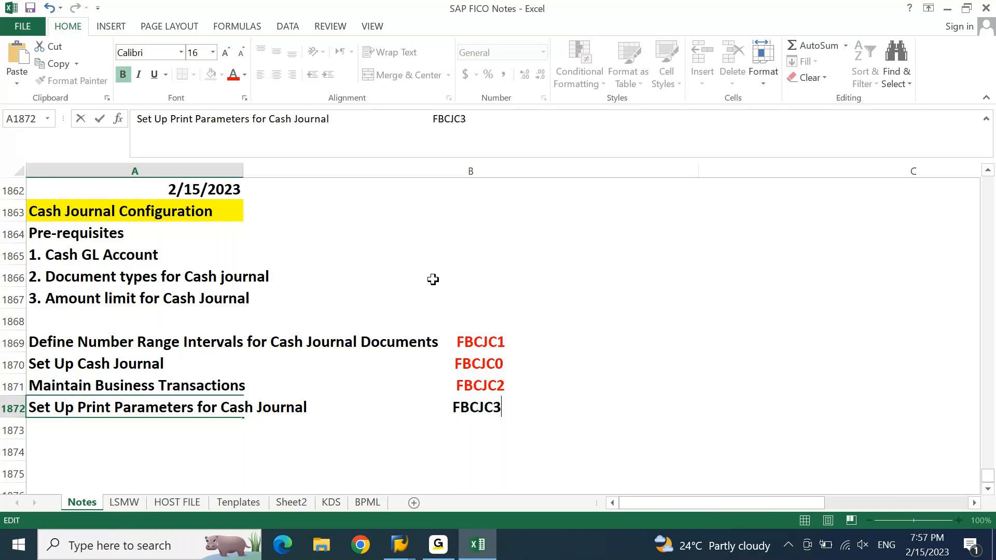
pyautogui.hotkey('ctrl', 'shift', 'Left')
pyautogui.click(234, 78)
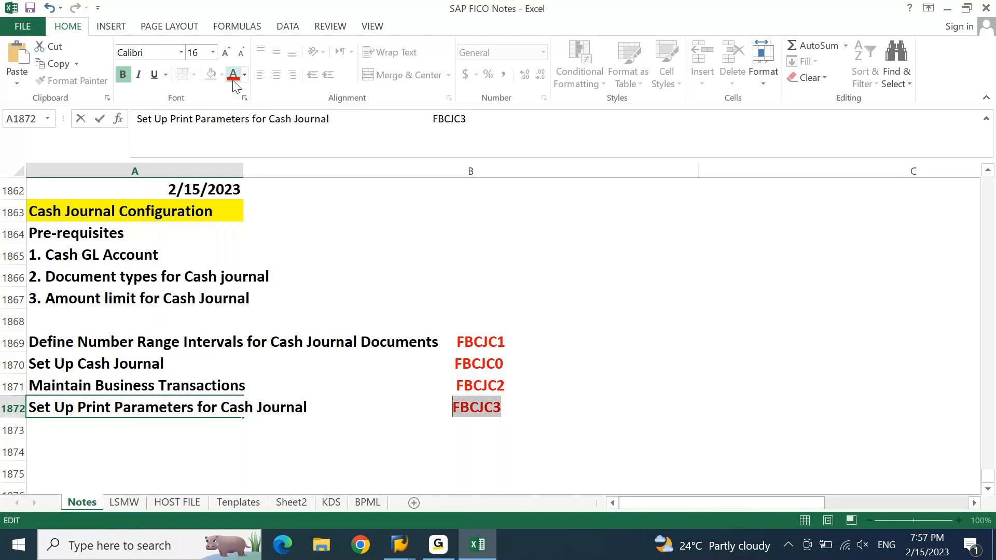
pyautogui.press('Return')
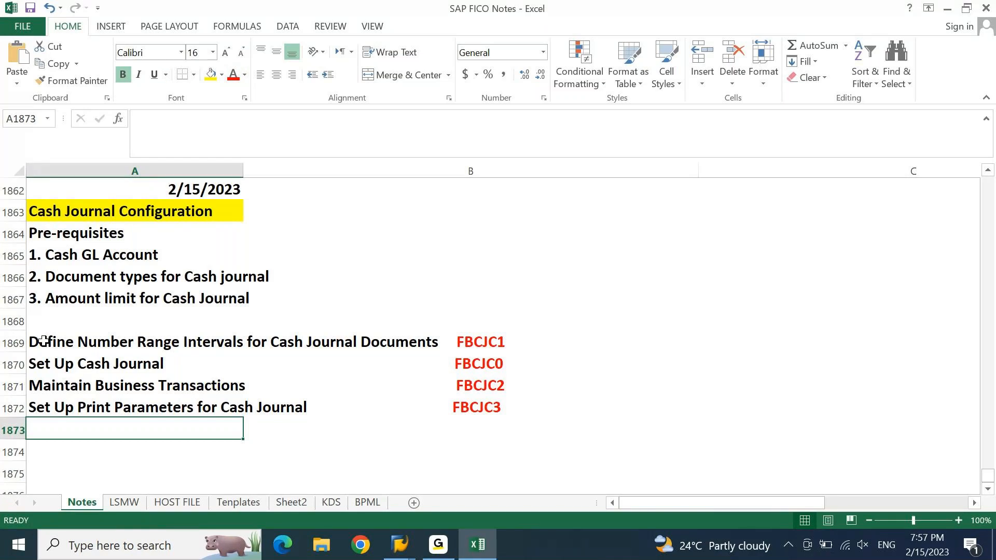
# Add an outside border around the configuration steps in A1869:B1872.
pyautogui.moveTo(43, 340); pyautogui.dragTo(330, 418)
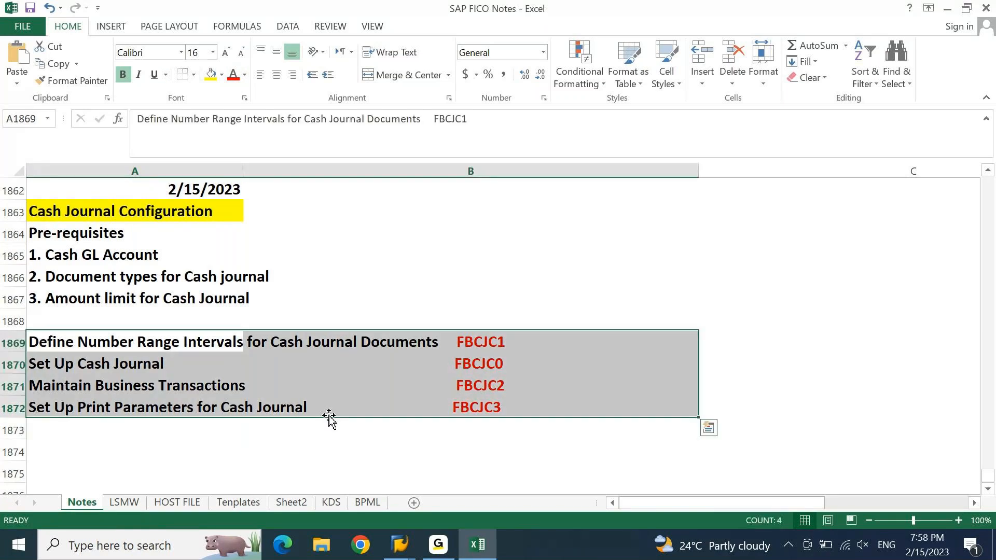
pyautogui.click(194, 75)
pyautogui.click(217, 224)
pyautogui.click(523, 310)
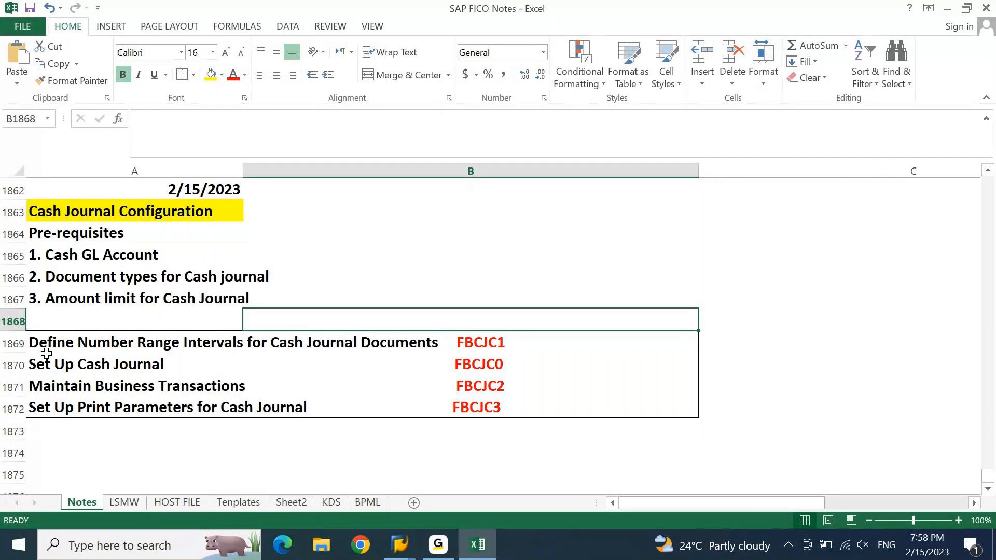
# Select the Cash GL Account prerequisite in A1865, switch to SAP and run transaction FS00 in a new session.
pyautogui.click(62, 258)
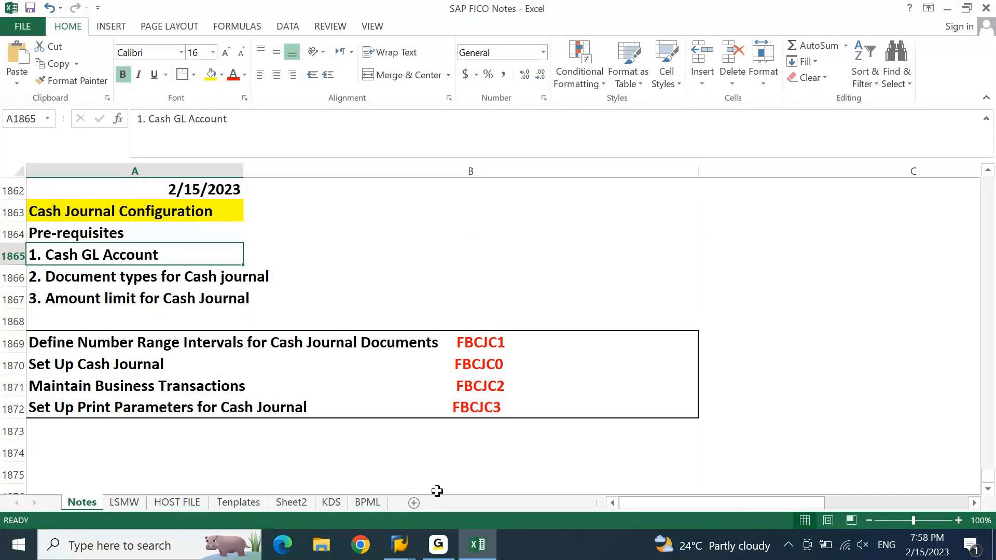
pyautogui.click(402, 547)
pyautogui.click(459, 489)
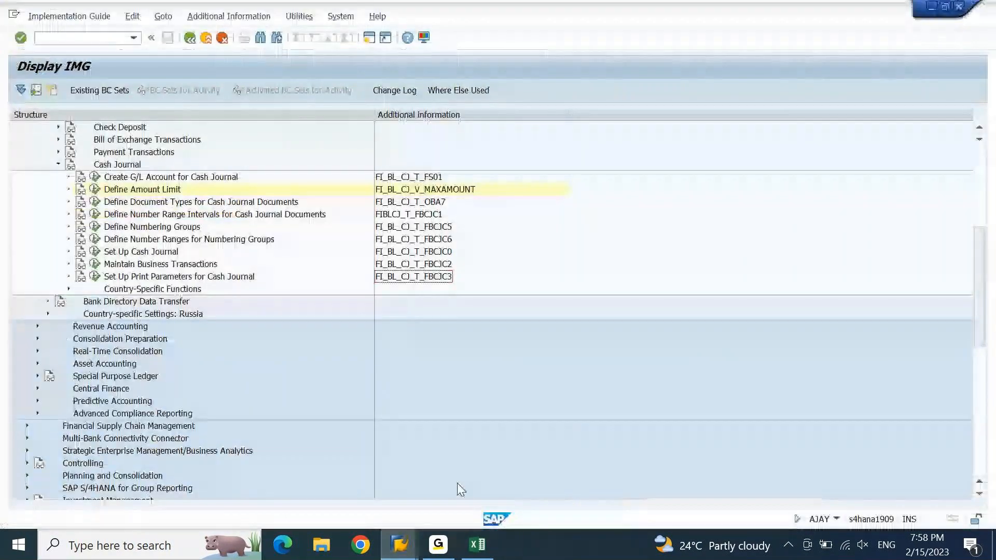
pyautogui.click(368, 37)
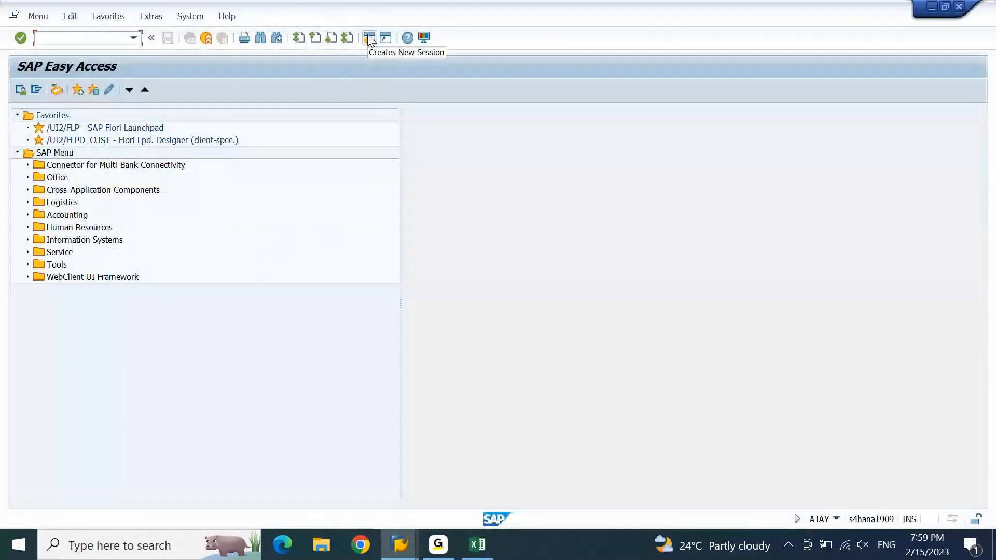
pyautogui.write('FS00')
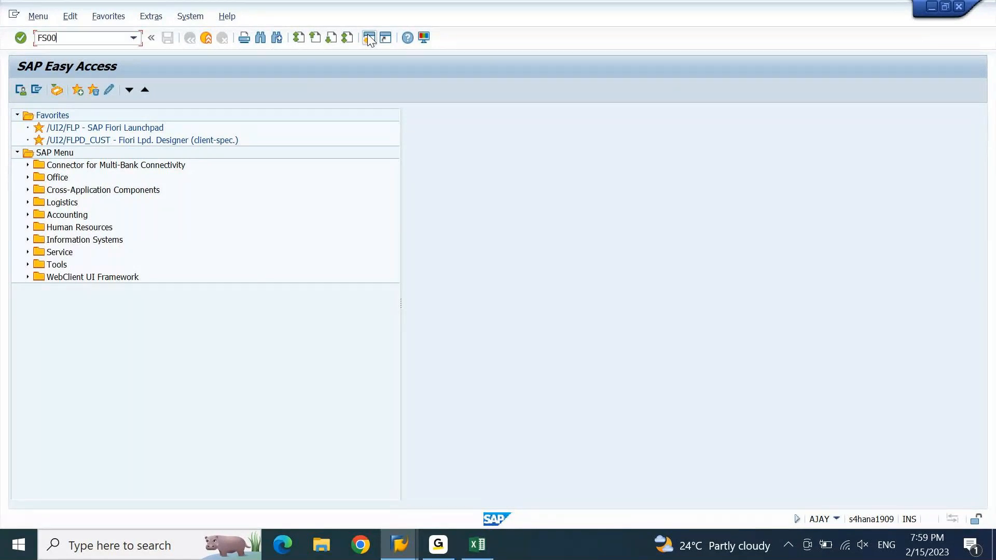
pyautogui.press('Return')
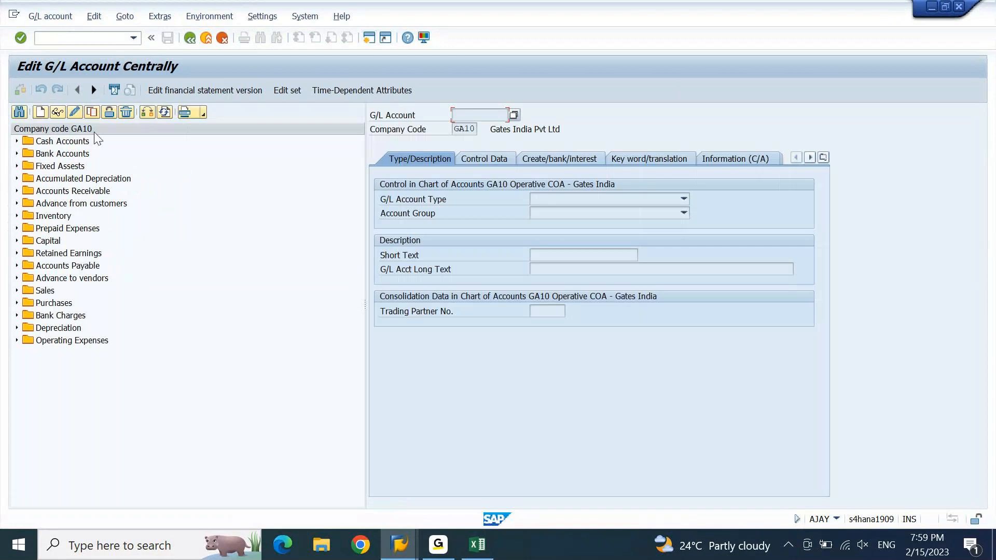
# Switch the G/L account list to company code AJ10.
pyautogui.click(146, 113)
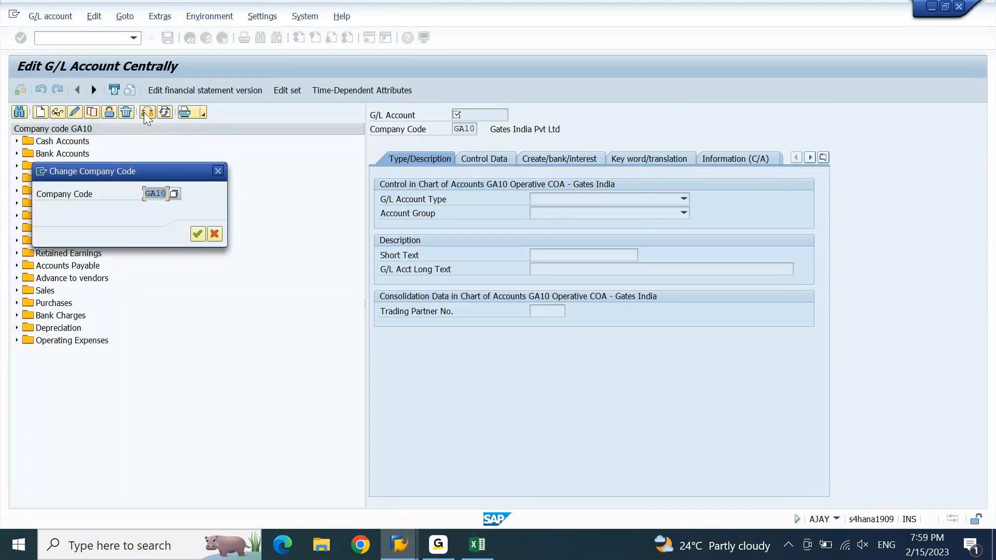
pyautogui.write('AJ10')
pyautogui.press('Return')
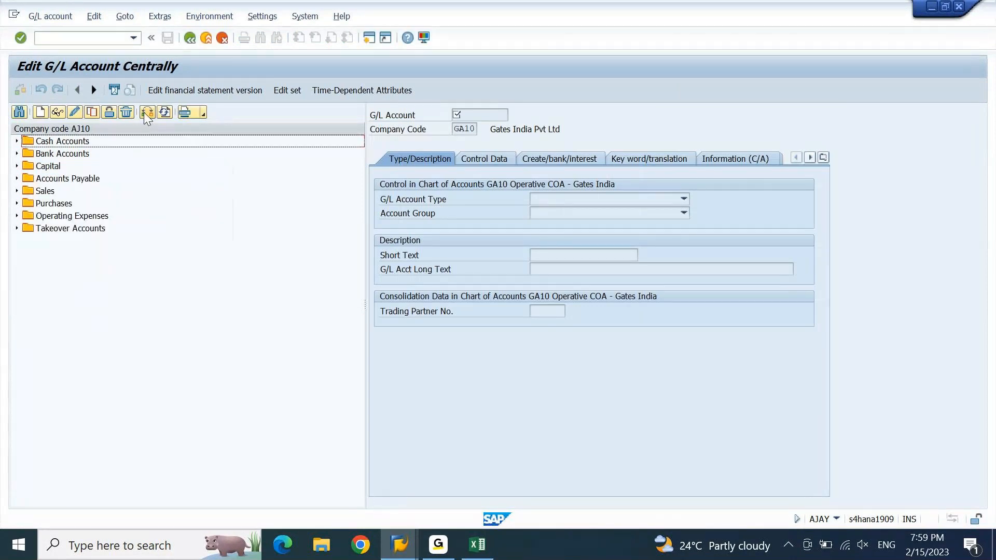
# Copy Cash account 11000000 from the Cash Accounts group as new G/L account 11000002 in company code AJ10.
pyautogui.click(18, 142)
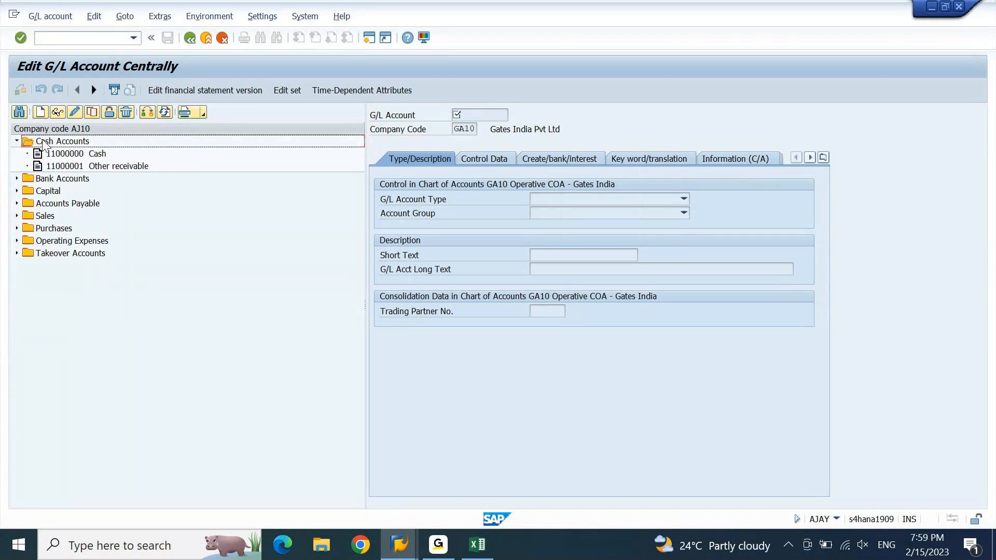
pyautogui.click(73, 153)
pyautogui.click(93, 112)
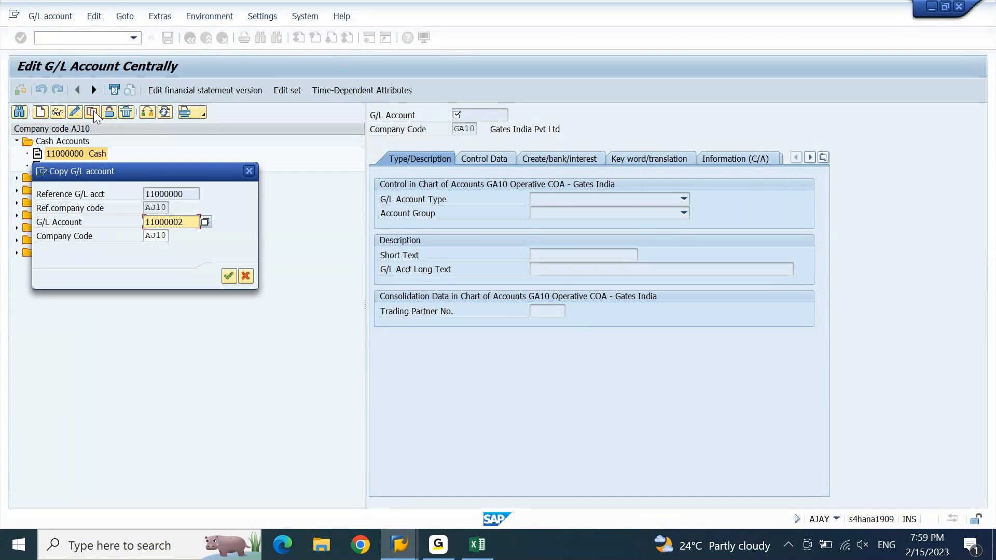
pyautogui.press('Return')
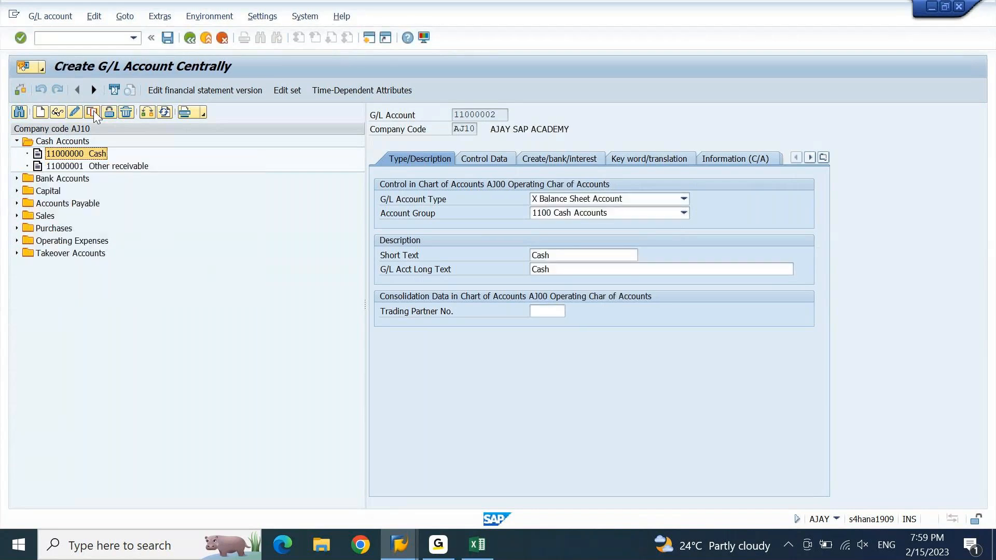
# Set the short text of the new G/L account to "Petty Cash - Hyderab".
pyautogui.moveTo(555, 253); pyautogui.dragTo(488, 276)
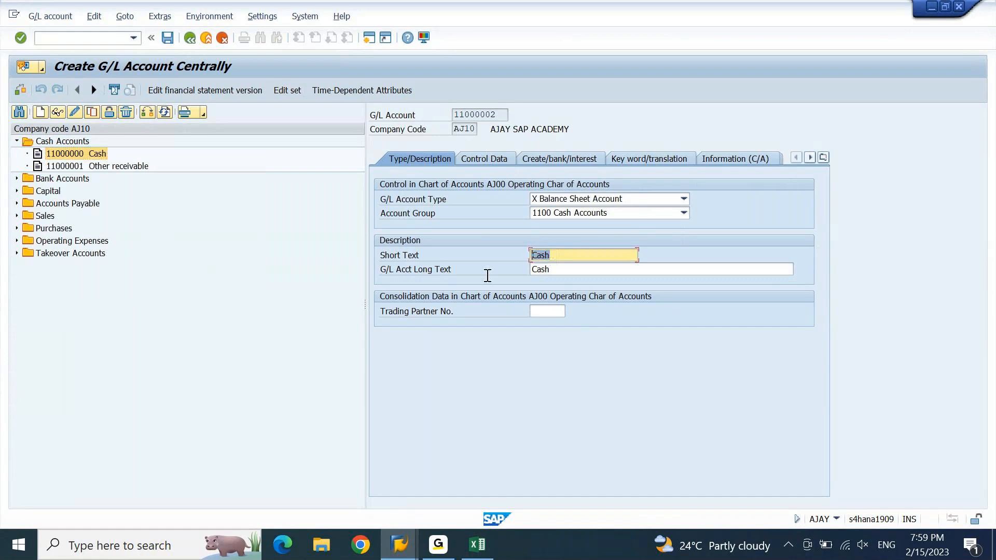
pyautogui.write('pE')
pyautogui.press('BackSpace')
pyautogui.press('BackSpace')
pyautogui.write('P')
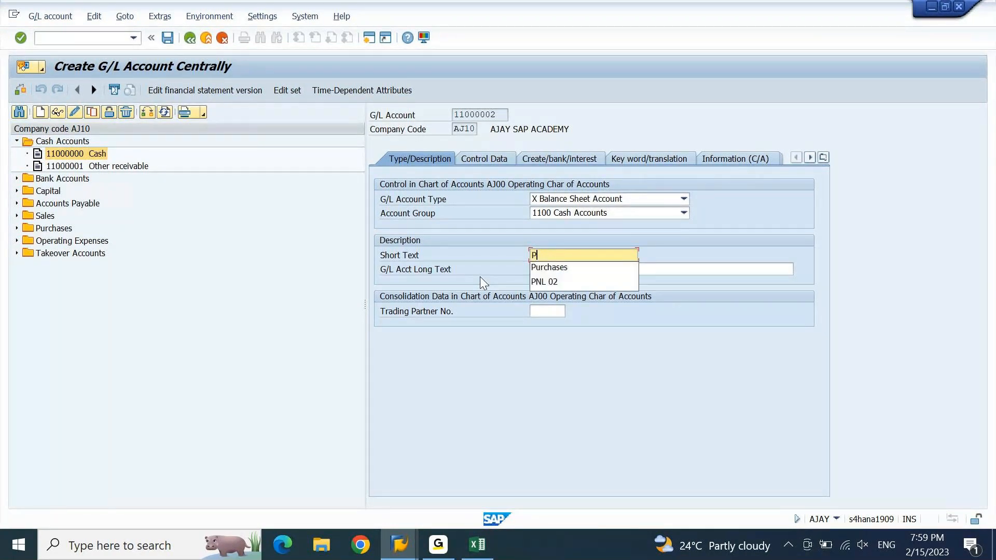
pyautogui.write('etty Cash - ')
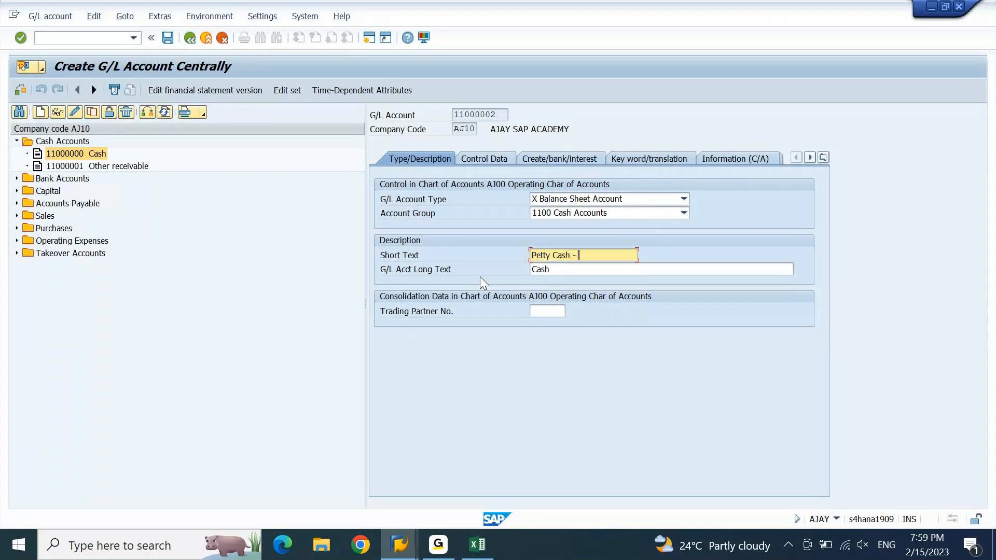
pyautogui.write('Hyderab')
# Reuse the short text for the G/L account long text and complete it as "Petty Cash - Hyderabad Branch".
pyautogui.hotkey('ctrl', 'a')
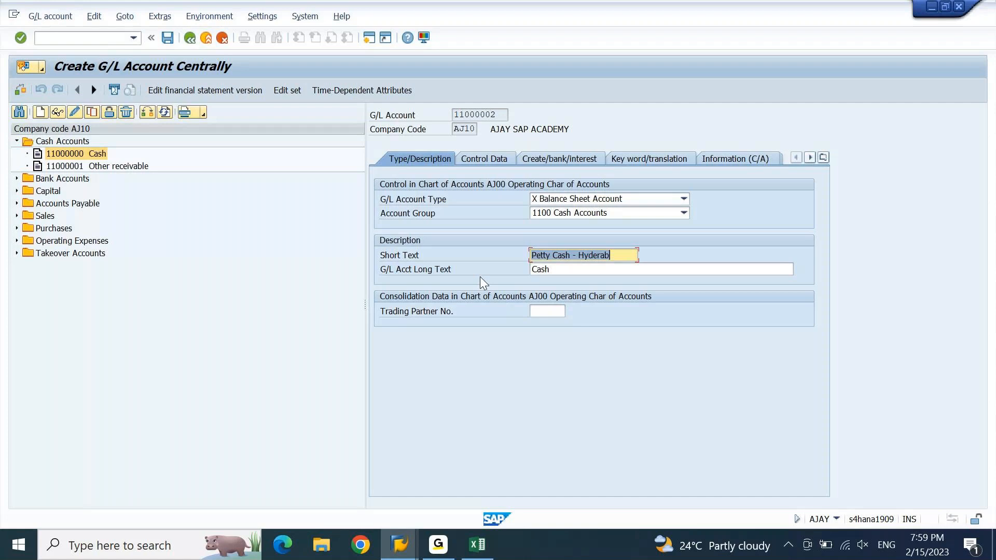
pyautogui.hotkey('ctrl', 'c')
pyautogui.press('Tab')
pyautogui.hotkey('ctrl', 'v')
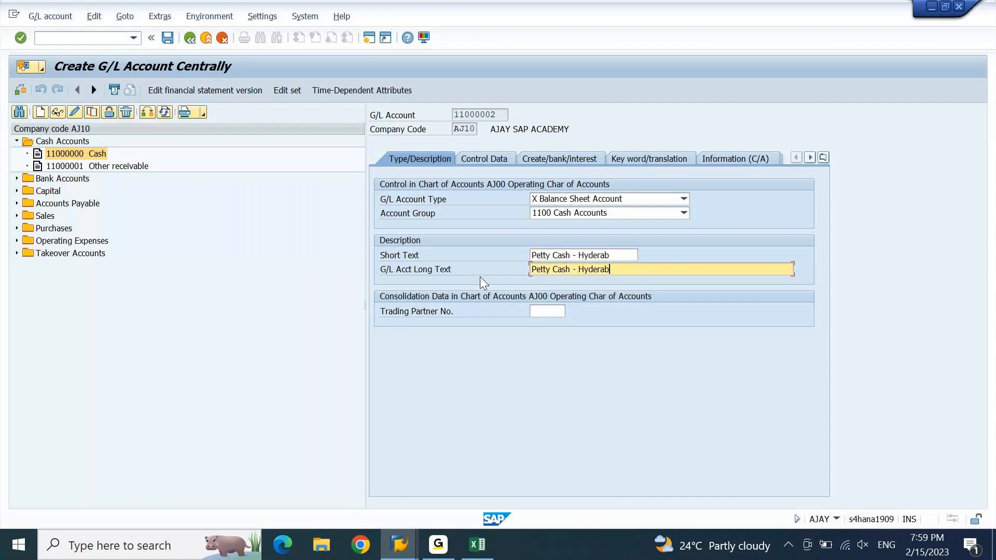
pyautogui.write('ad Branch')
pyautogui.click(469, 207)
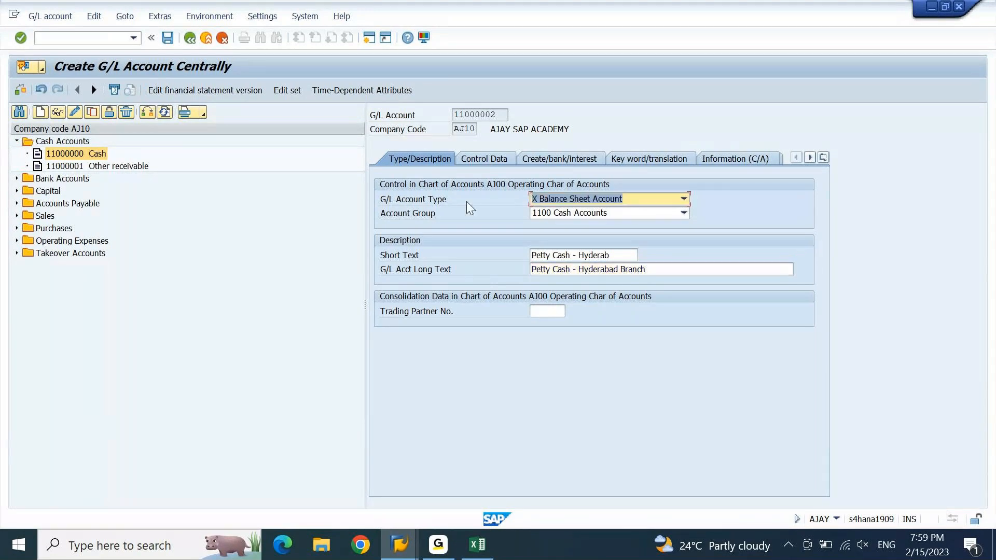
# Check the control data and document creation settings of G/L account 11000002, and save the account.
pyautogui.click(477, 160)
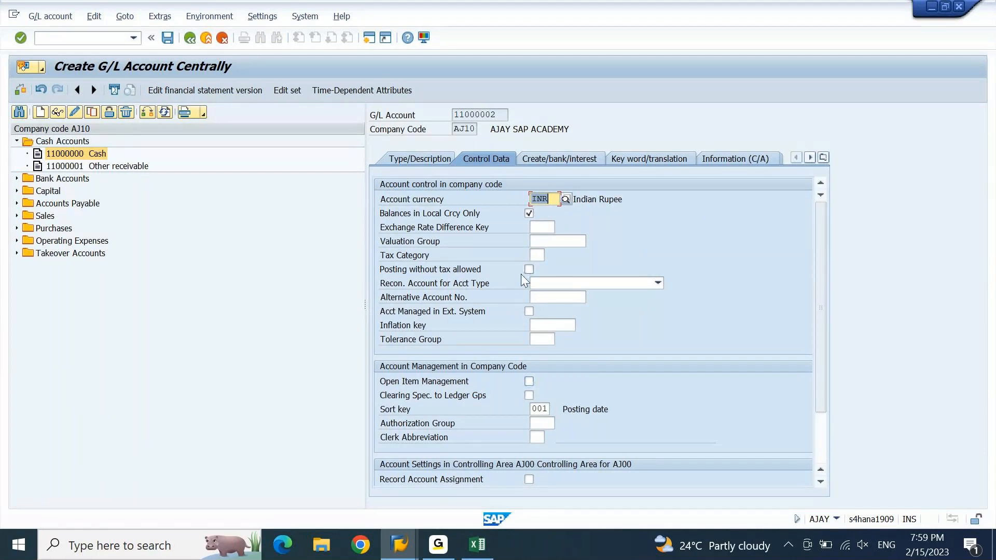
pyautogui.click(562, 156)
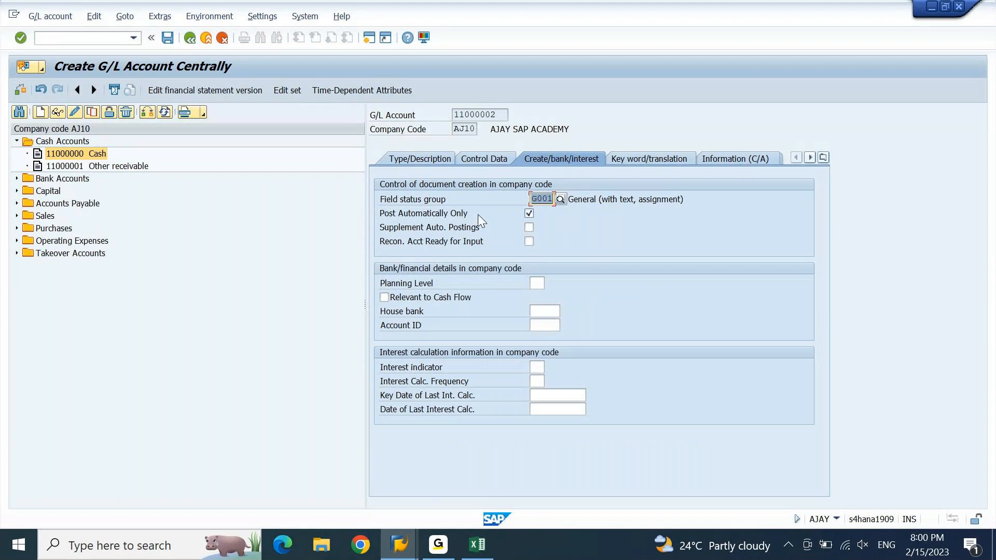
pyautogui.moveTo(502, 114); pyautogui.dragTo(433, 119)
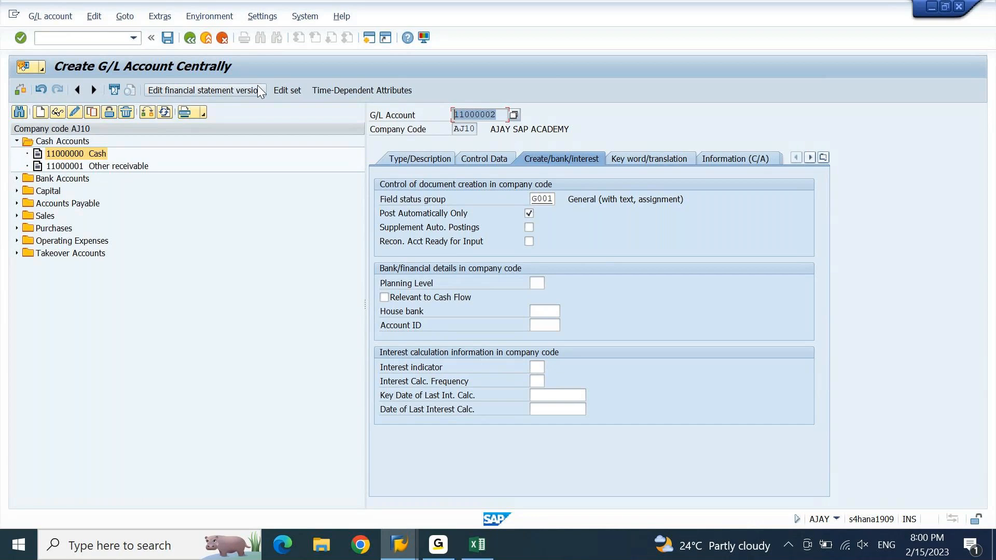
pyautogui.click(166, 42)
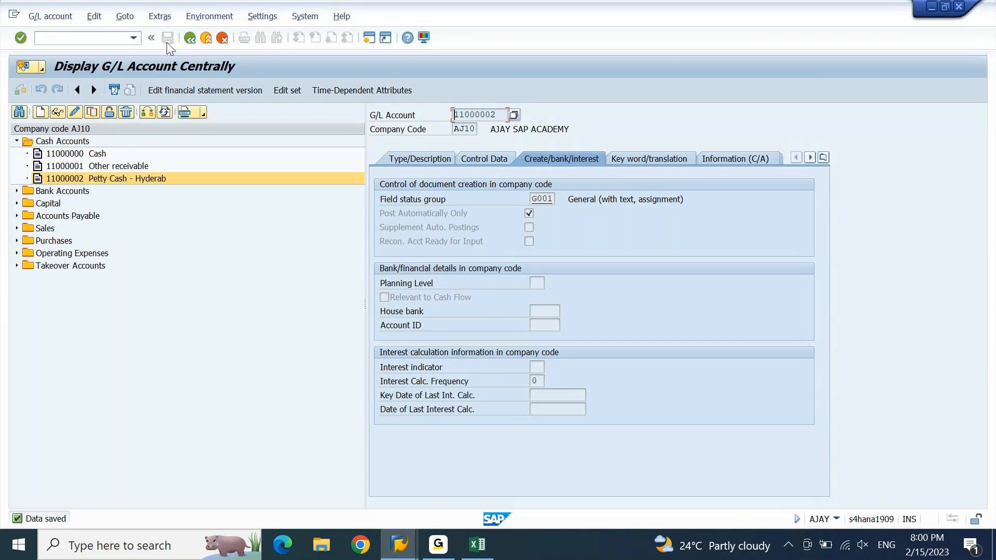
# Copy the new G/L account number 11000002 into cell B1865 of the Excel notes.
pyautogui.hotkey('shift', 'Right')
pyautogui.hotkey('shift', 'Right')
pyautogui.hotkey('shift', 'Right')
pyautogui.hotkey('shift', 'Right')
pyautogui.hotkey('shift', 'Right')
pyautogui.hotkey('alt', 'Tab')
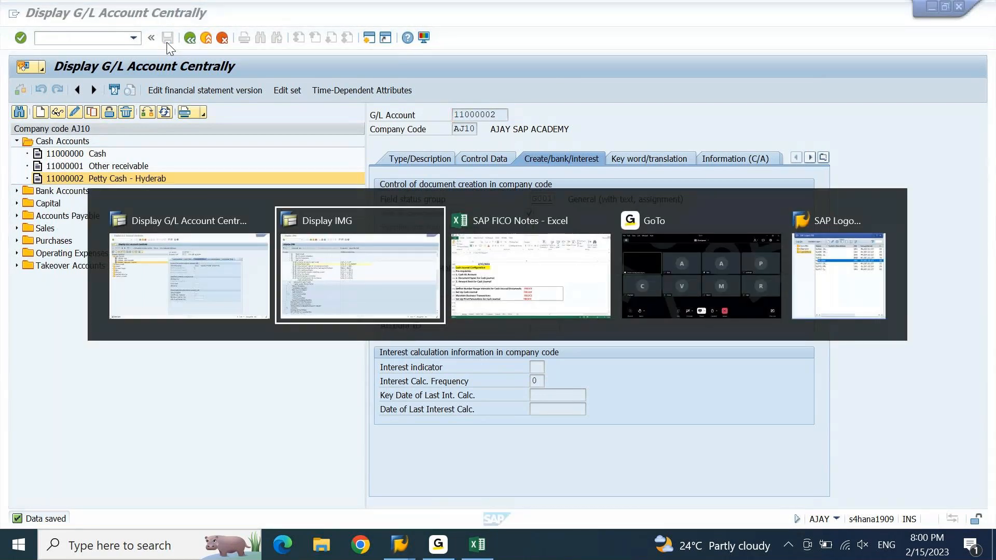
pyautogui.hotkey('alt', 'Tab')
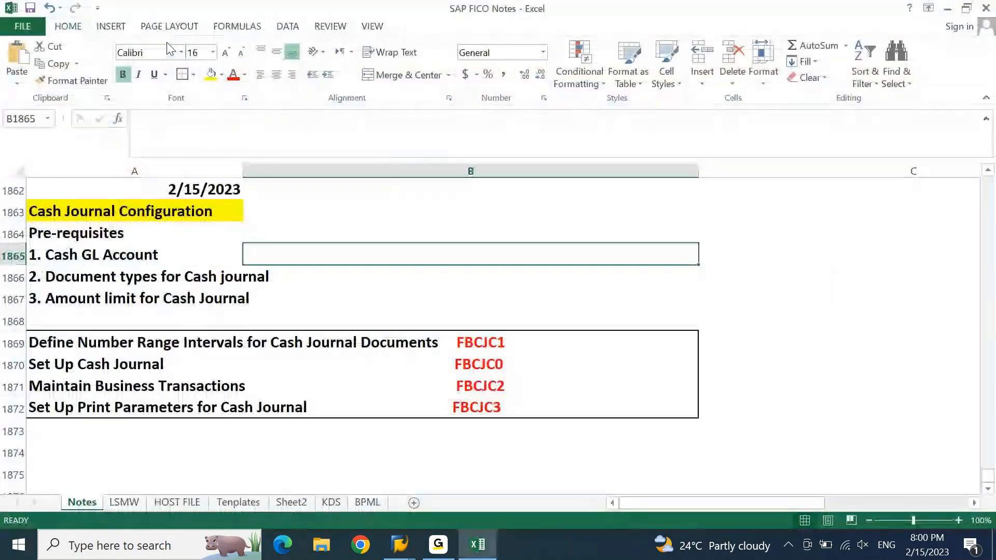
pyautogui.hotkey('ctrl', 'v')
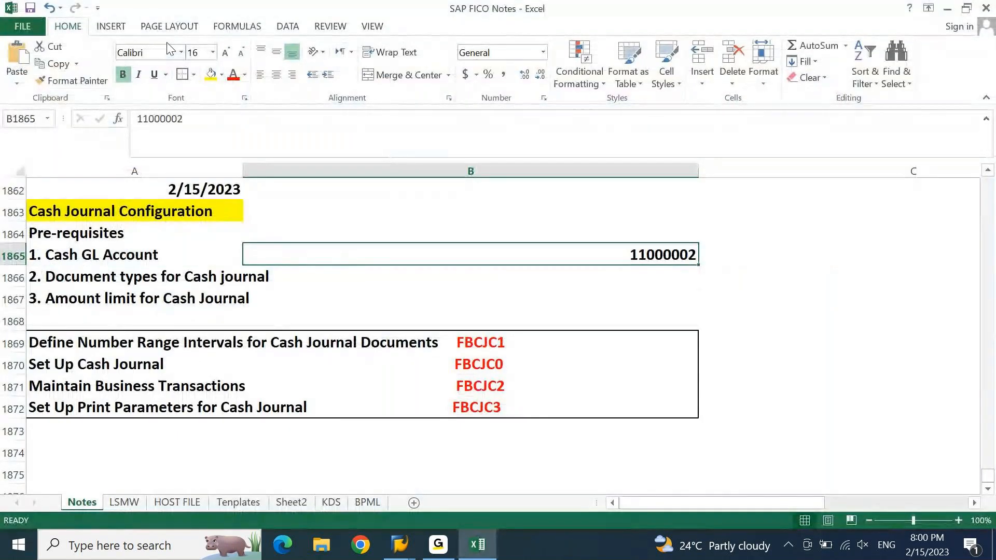
# Copy the account's long text from SAP and append " - Petty Cash - Hyderabad Branch" to cell B1865 in Excel.
pyautogui.hotkey('alt', 'Tab')
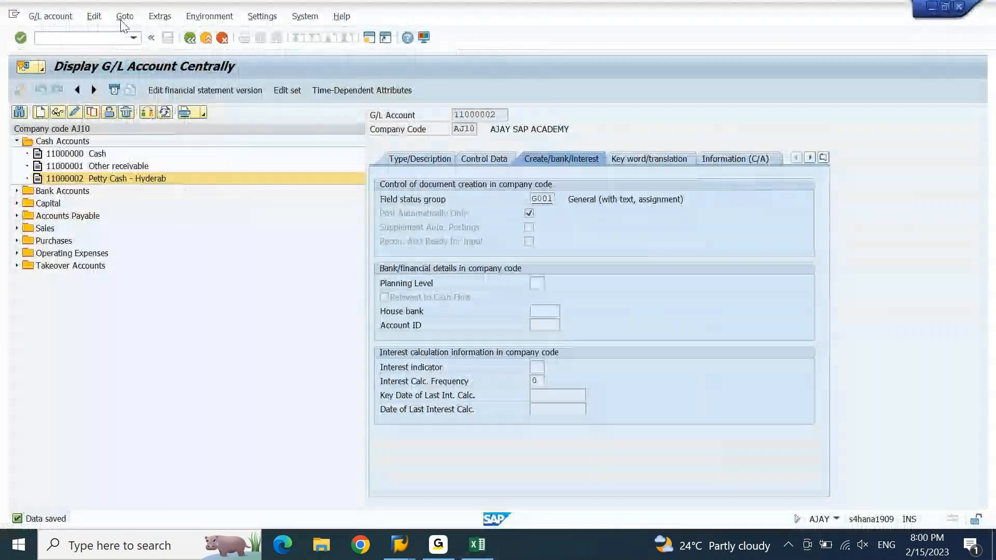
pyautogui.click(434, 164)
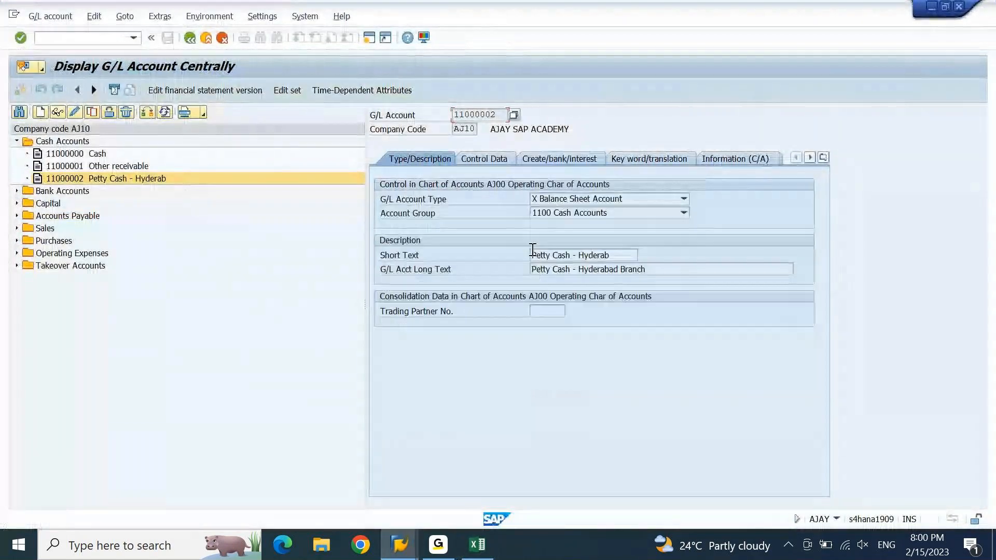
pyautogui.click(668, 272)
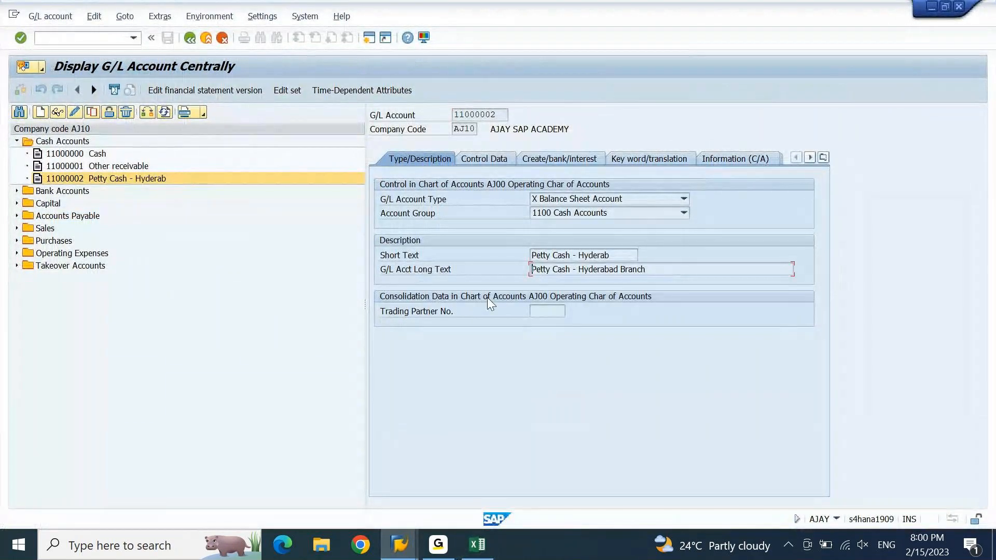
pyautogui.hotkey('alt', 'Tab')
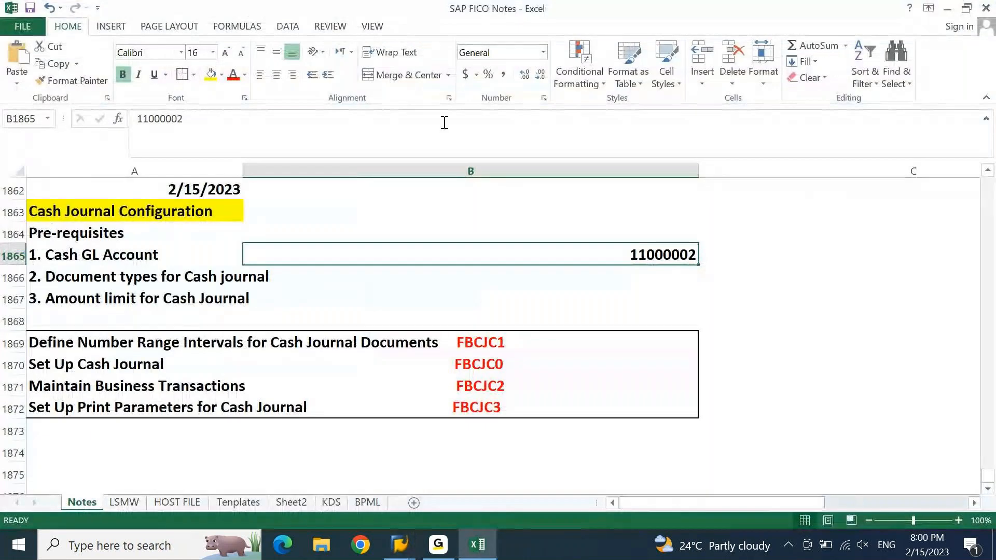
pyautogui.click(444, 122)
pyautogui.write('-')
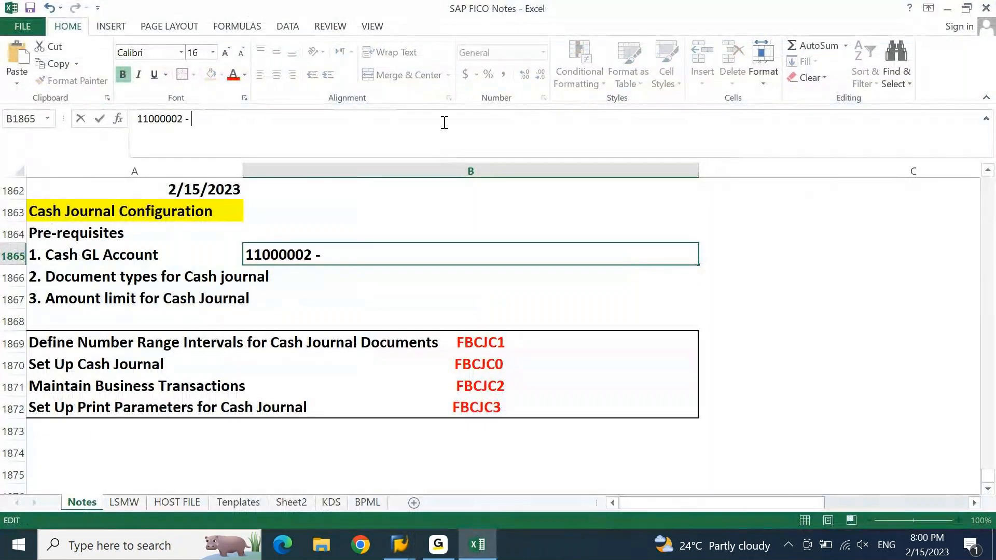
pyautogui.hotkey('ctrl', 'v')
pyautogui.press('Return')
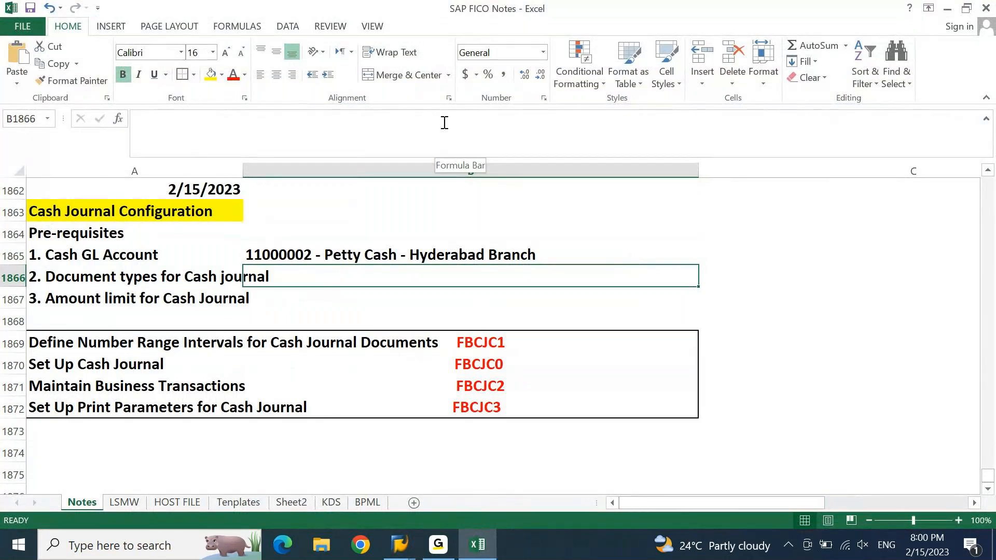
# Review the remaining prerequisites in A1866:A1867 and the configuration steps with their transaction codes in rows 1869 to 1872.
pyautogui.press('Left')
pyautogui.press('Down')
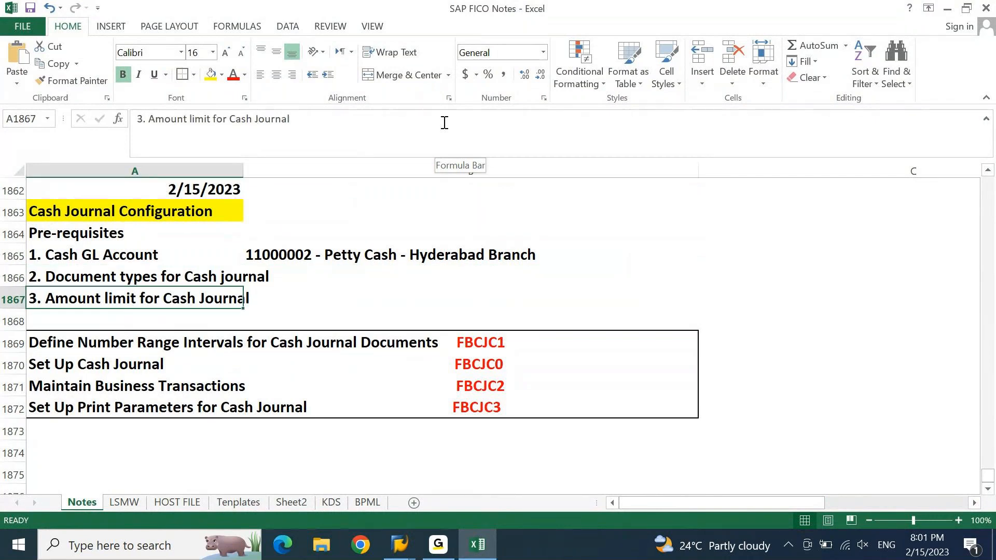
pyautogui.press('Up')
pyautogui.hotkey('shift', 'Down')
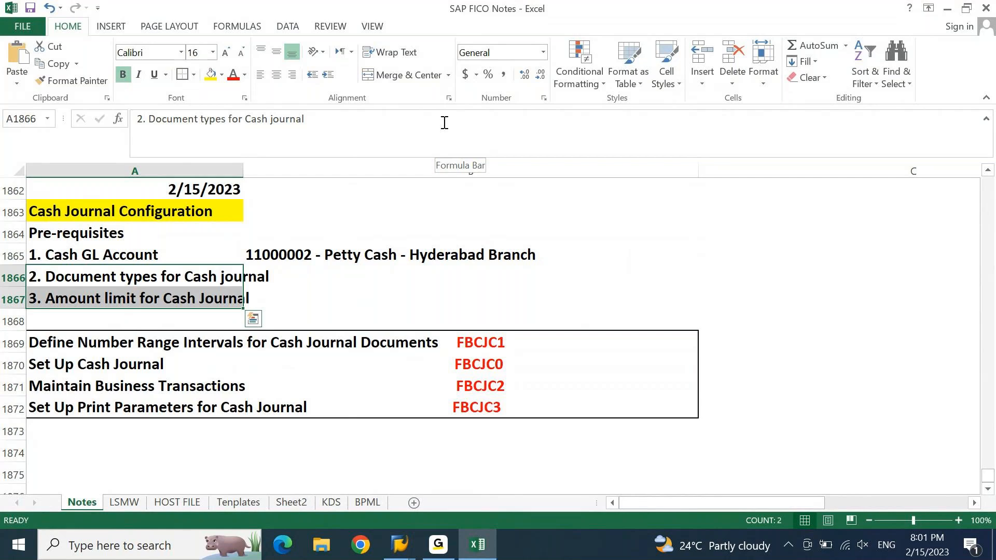
pyautogui.press('Up')
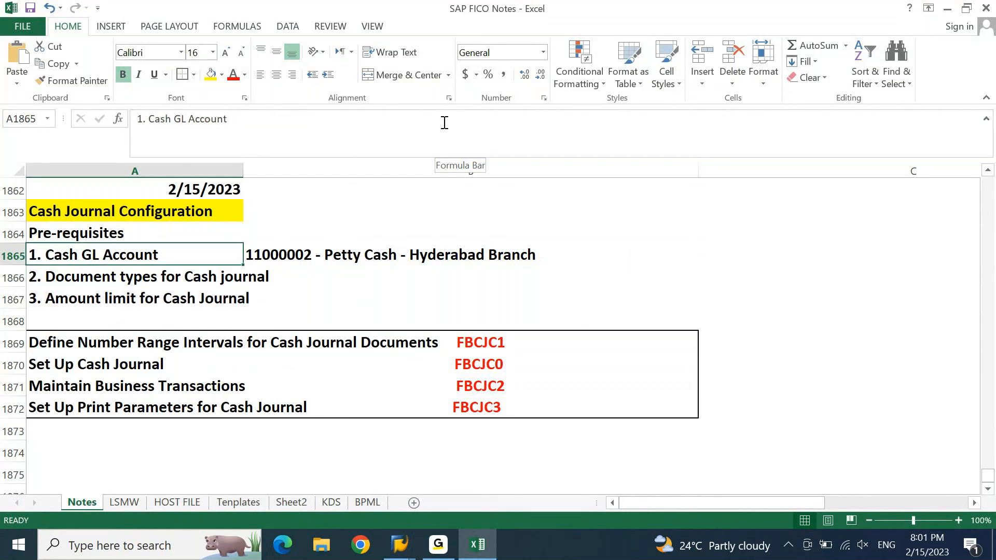
pyautogui.press('Down')
pyautogui.hotkey('shift', 'Down')
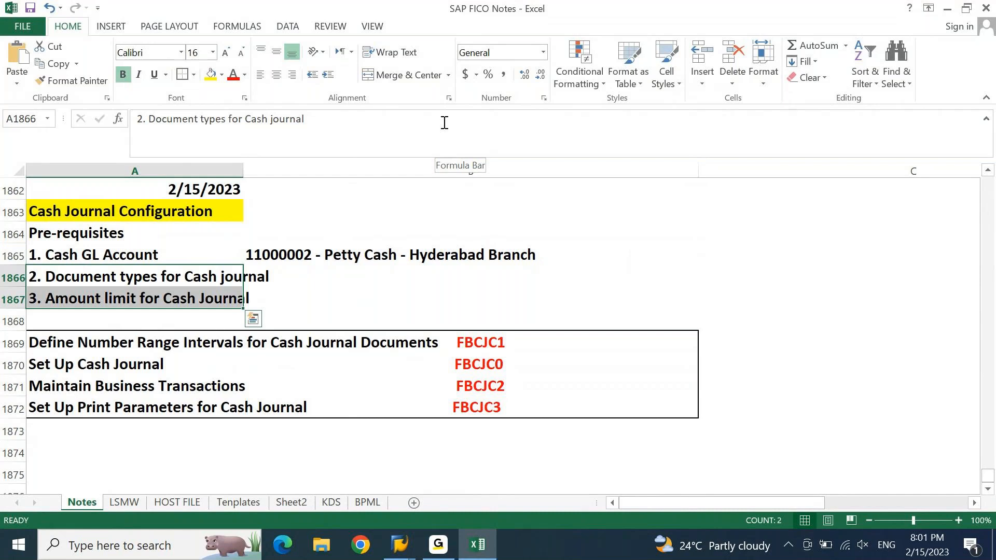
pyautogui.press('Down')
pyautogui.press('Down')
pyautogui.press('Down')
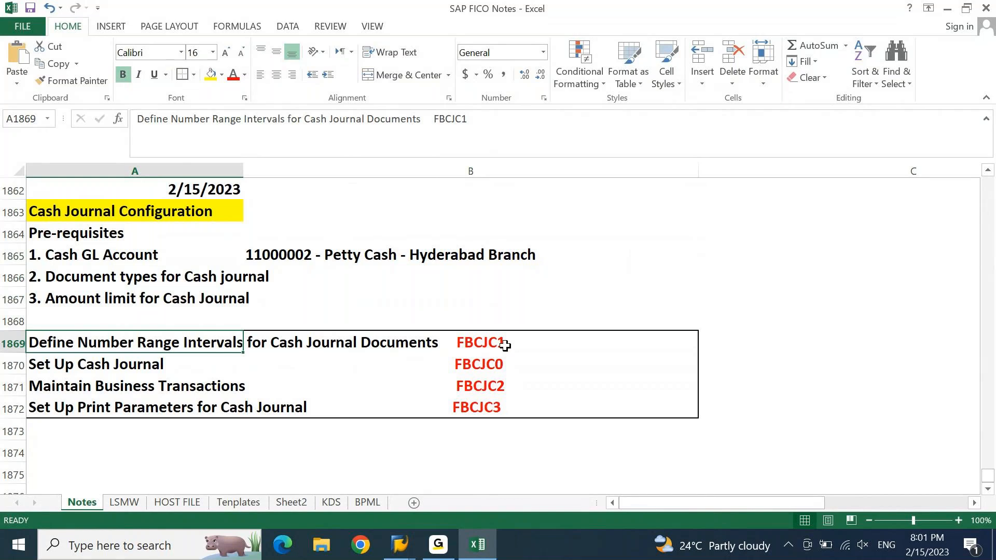
pyautogui.click(610, 343)
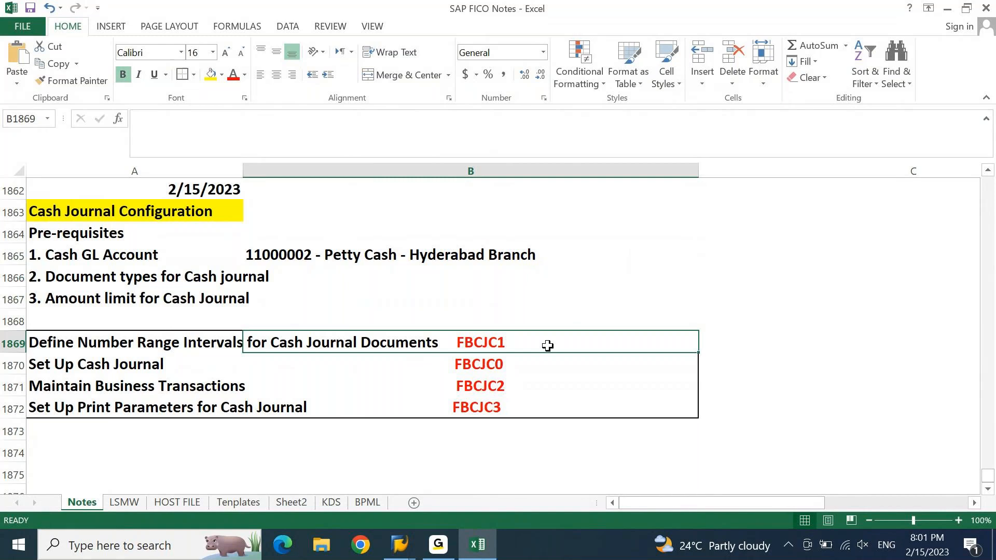
pyautogui.click(465, 410)
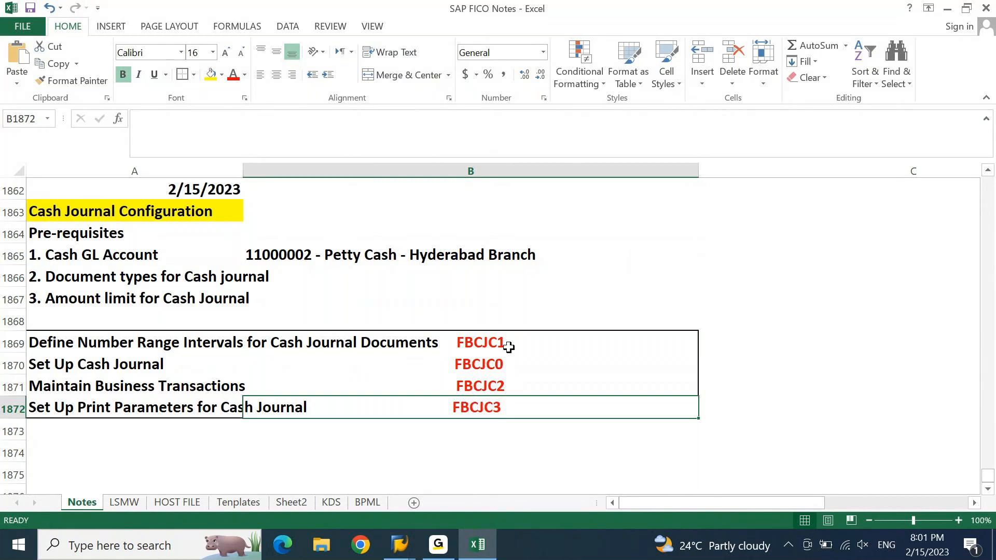
# Switch to the SAP IMG, run Define Number Range Intervals for Cash Journal Documents and open company code AJ10's intervals for editing.
pyautogui.hotkey('alt', 'Tab')
pyautogui.hotkey('alt', 'Tab')
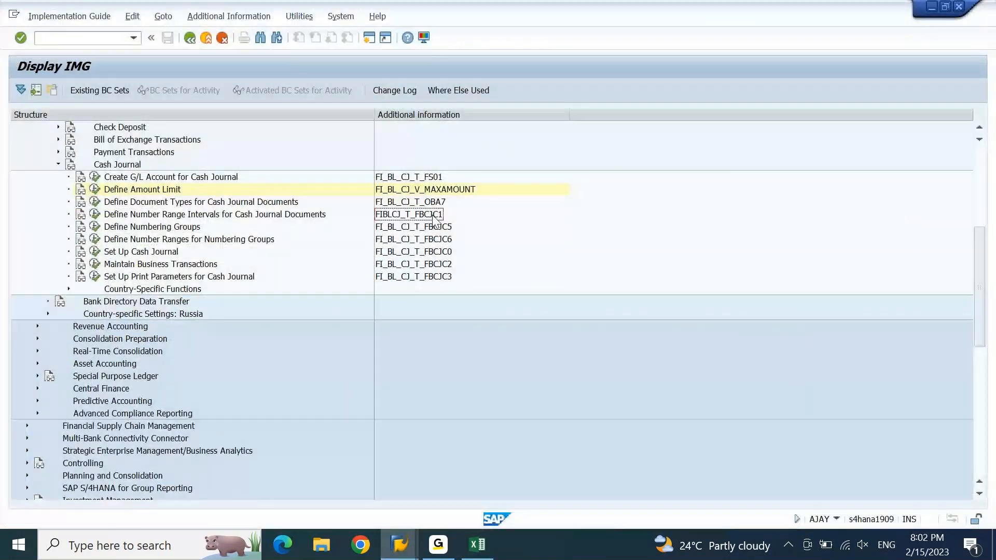
pyautogui.click(193, 218)
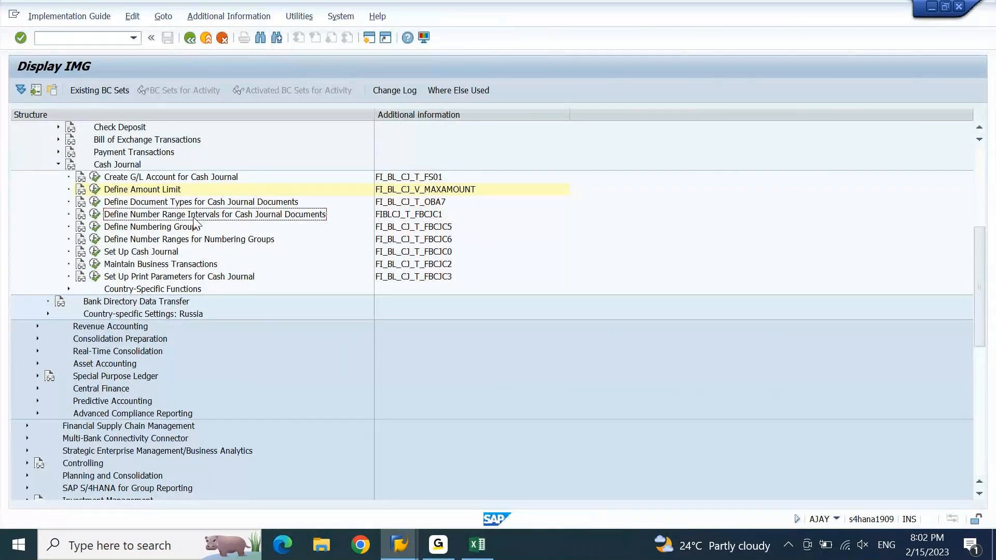
pyautogui.click(95, 214)
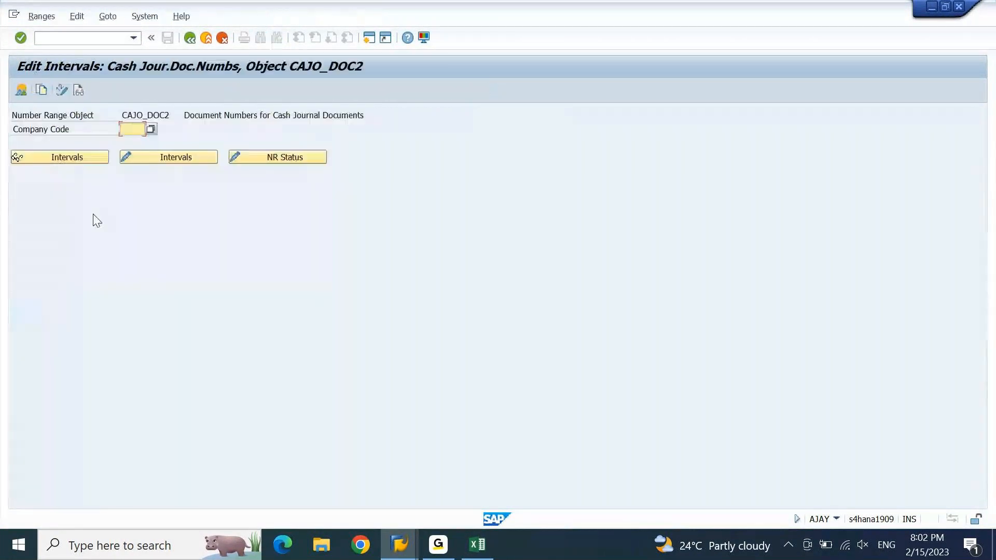
pyautogui.write('aj10')
pyautogui.click(187, 158)
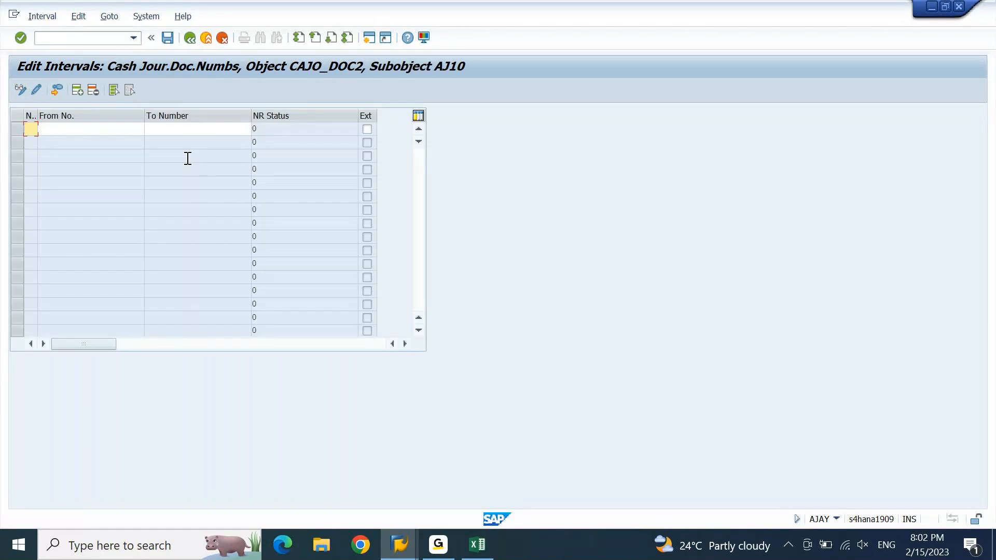
# Create and save number range interval 01 for AJ10's cash journal documents, running from 10000 to 19999.
pyautogui.write('0')
pyautogui.write('1')
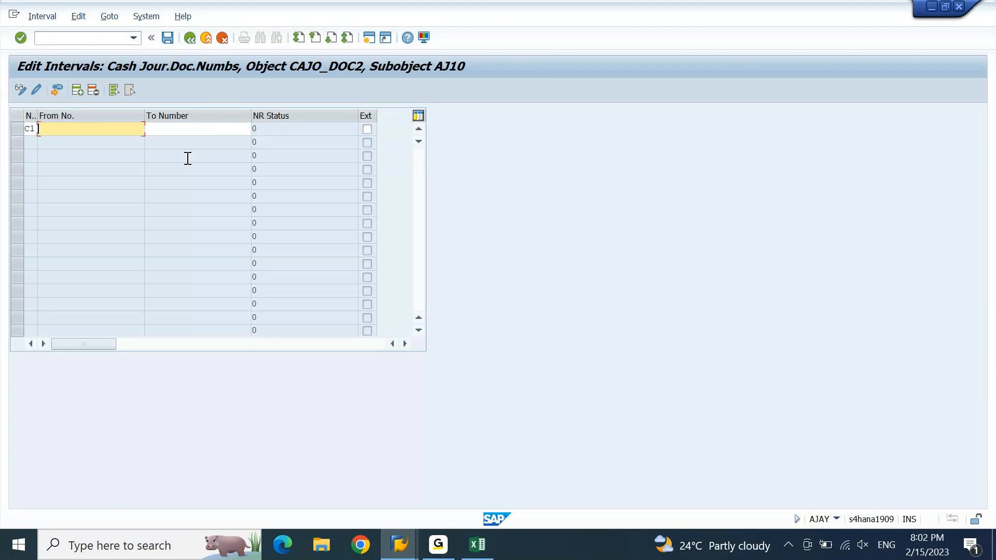
pyautogui.write('10')
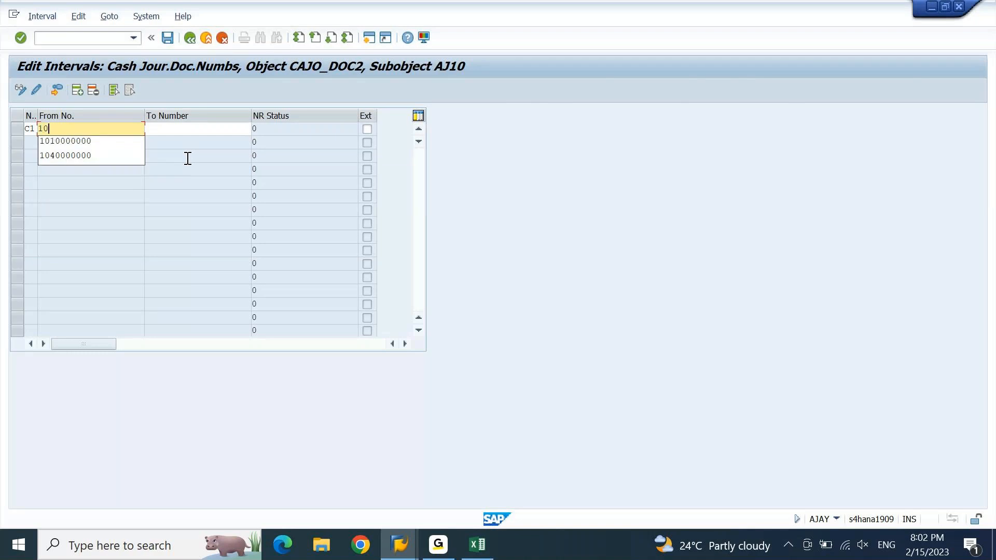
pyautogui.write('000')
pyautogui.hotkey('shift', 'Home')
pyautogui.press('Tab')
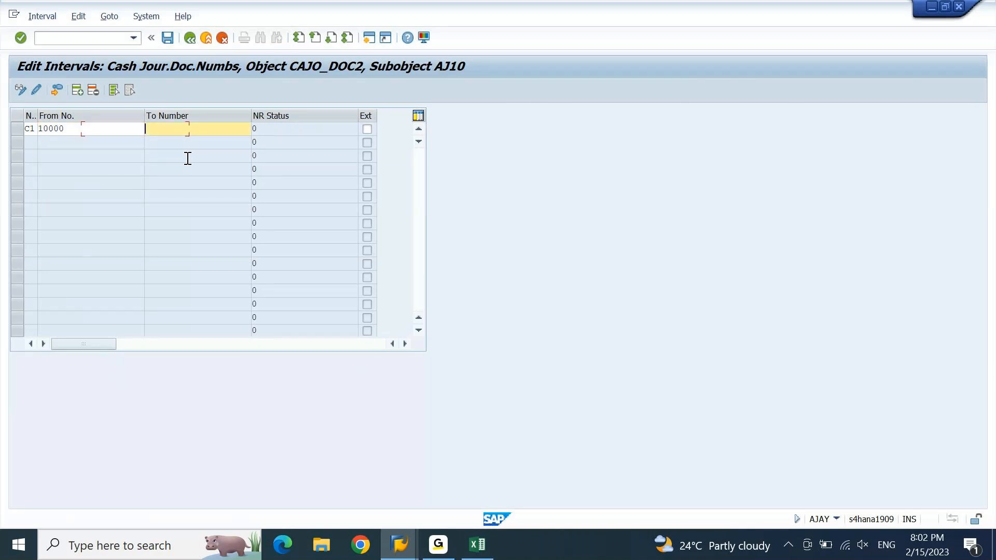
pyautogui.write('19999')
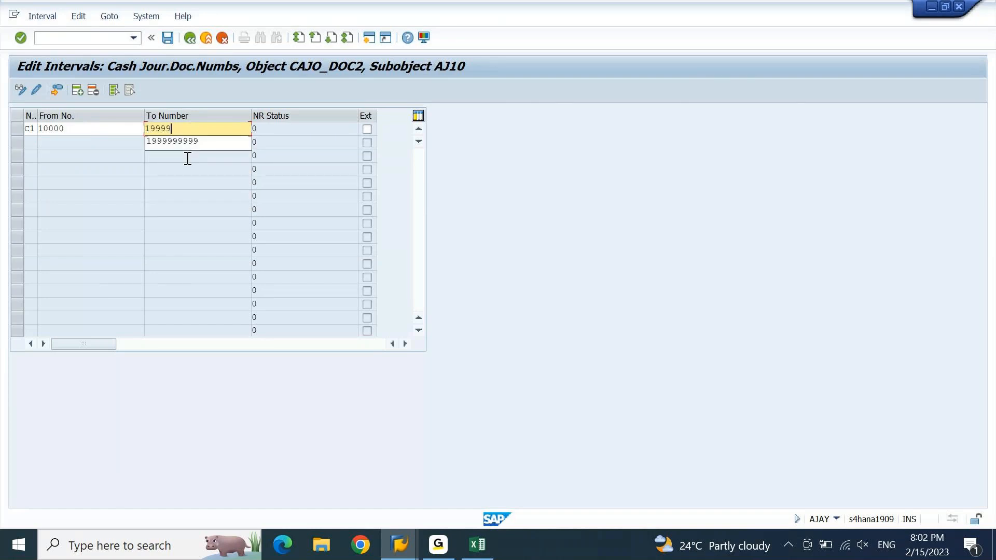
pyautogui.press('Return')
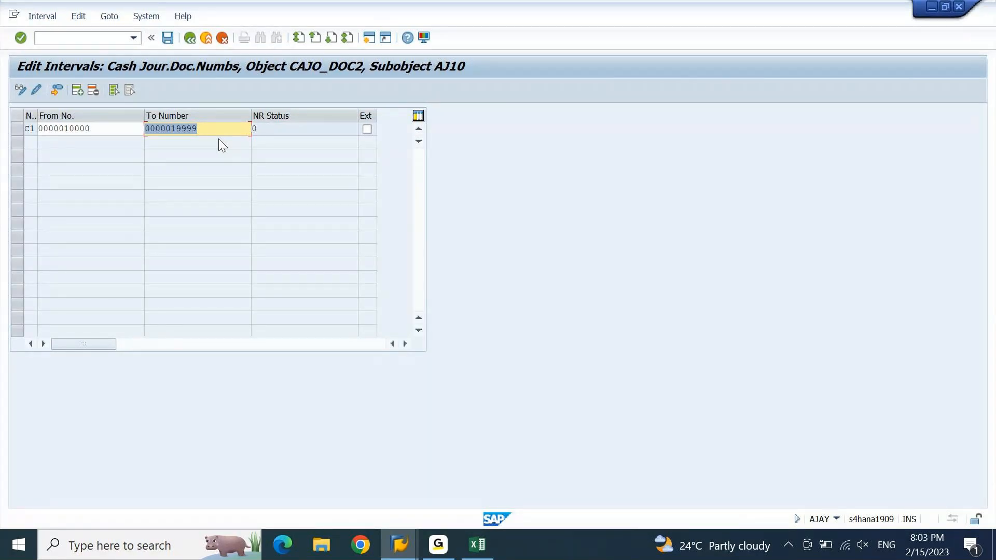
pyautogui.click(172, 42)
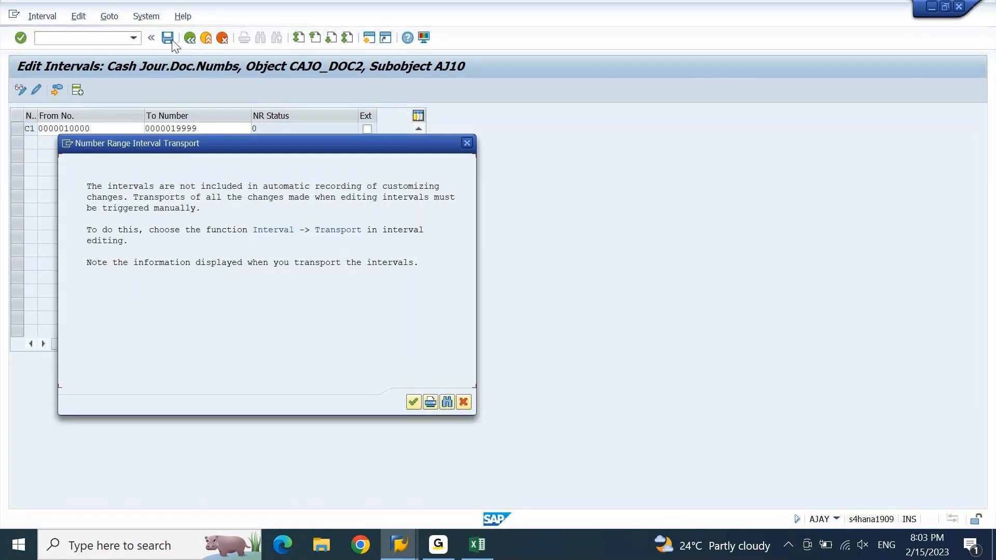
pyautogui.click(410, 406)
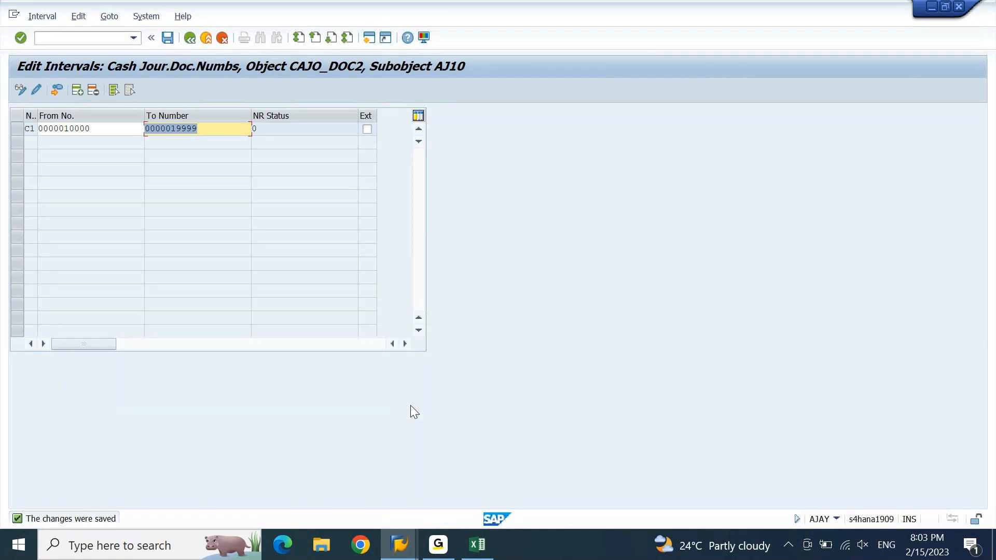
# Check the Set Up Cash Journal entry in the Excel notes and run that activity from the SAP IMG.
pyautogui.click(190, 38)
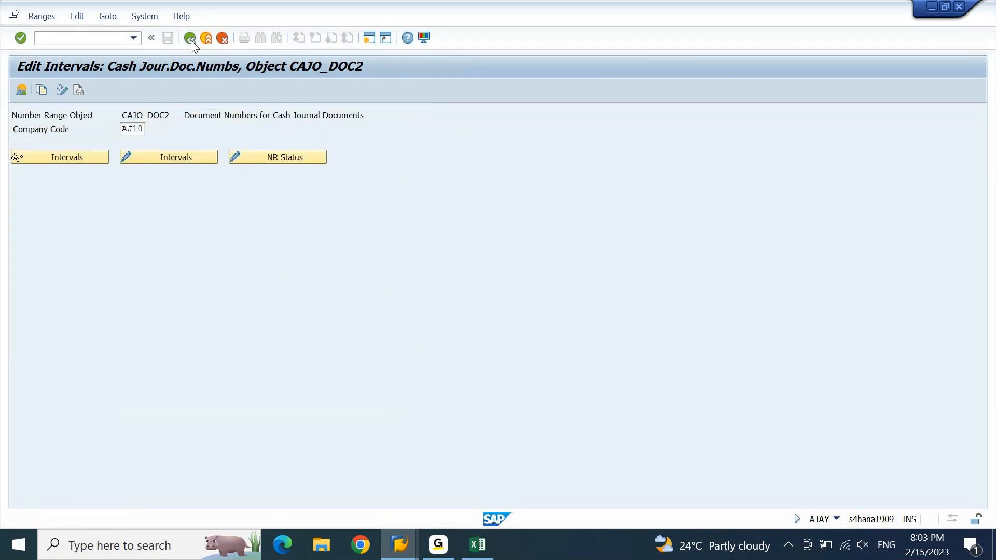
pyautogui.click(190, 39)
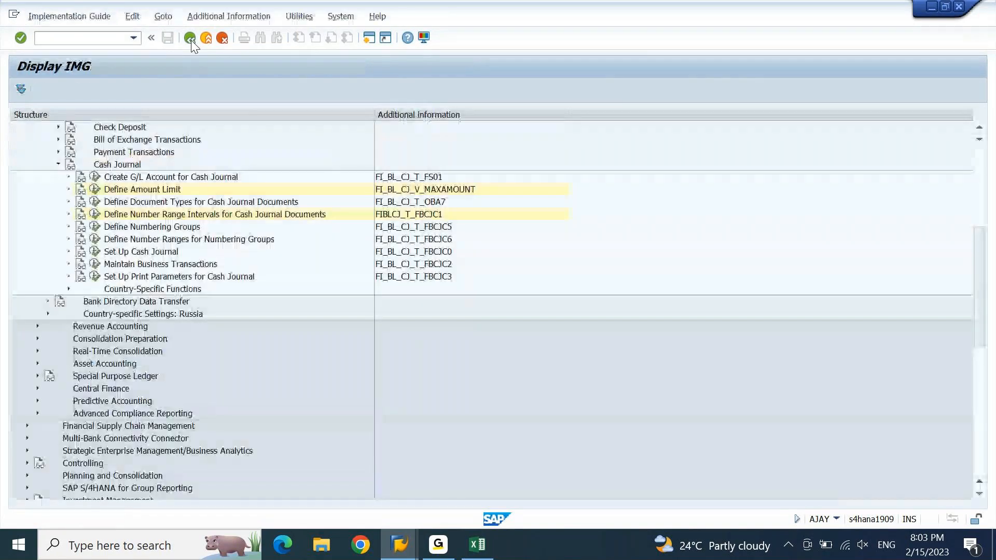
pyautogui.click(477, 550)
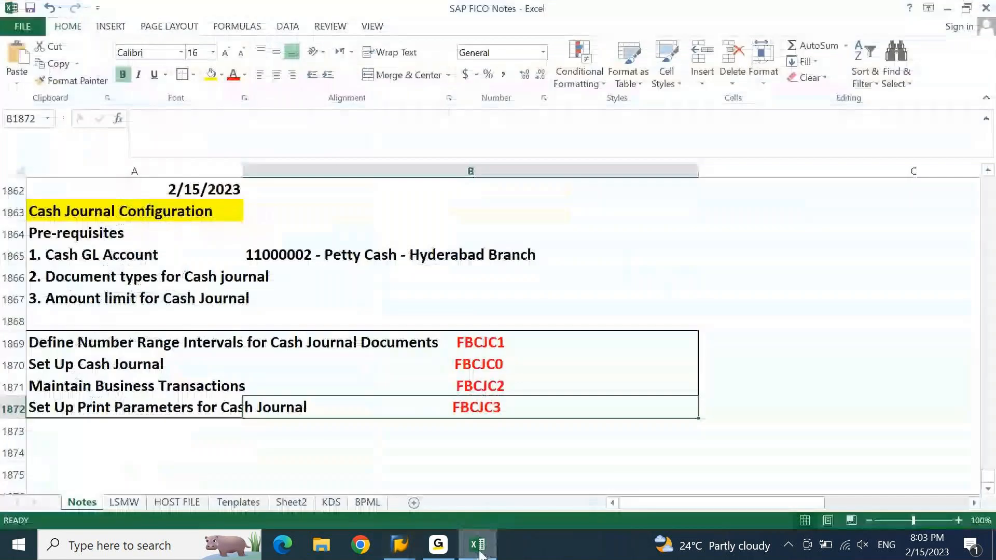
pyautogui.click(149, 364)
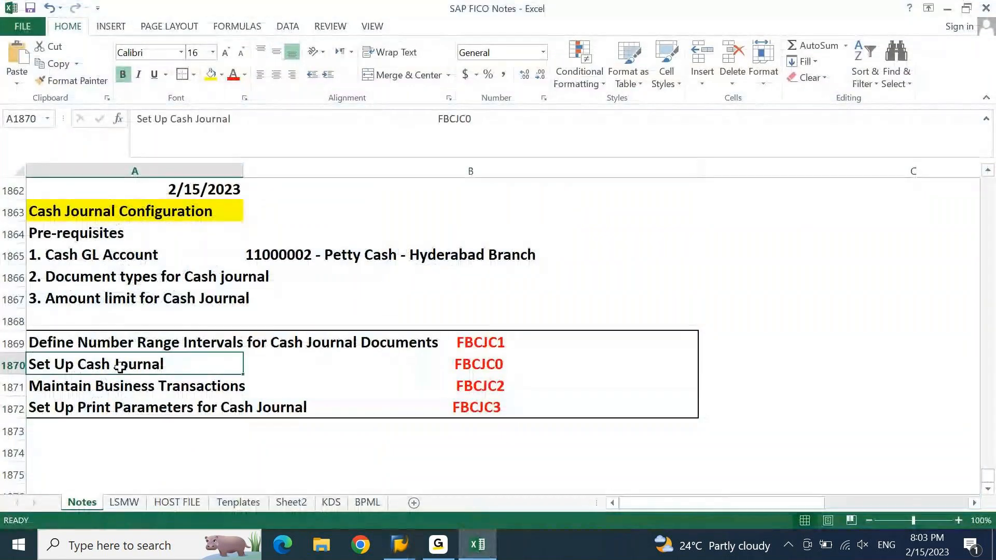
pyautogui.click(481, 547)
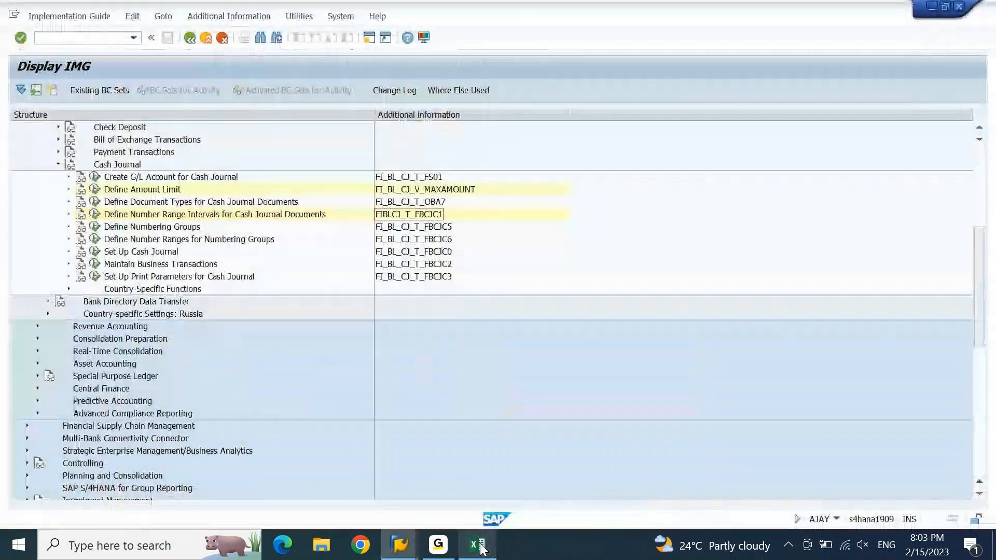
pyautogui.click(139, 254)
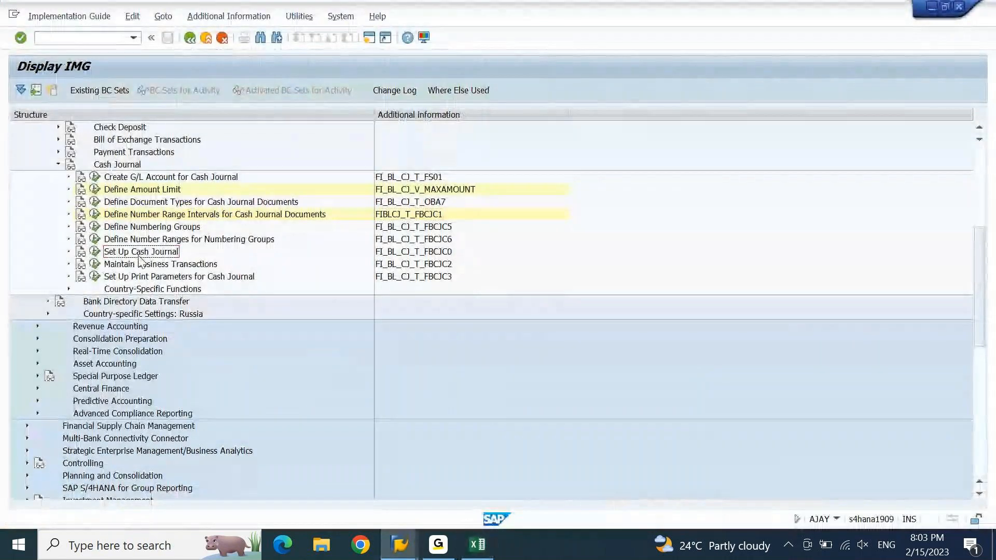
pyautogui.click(428, 254)
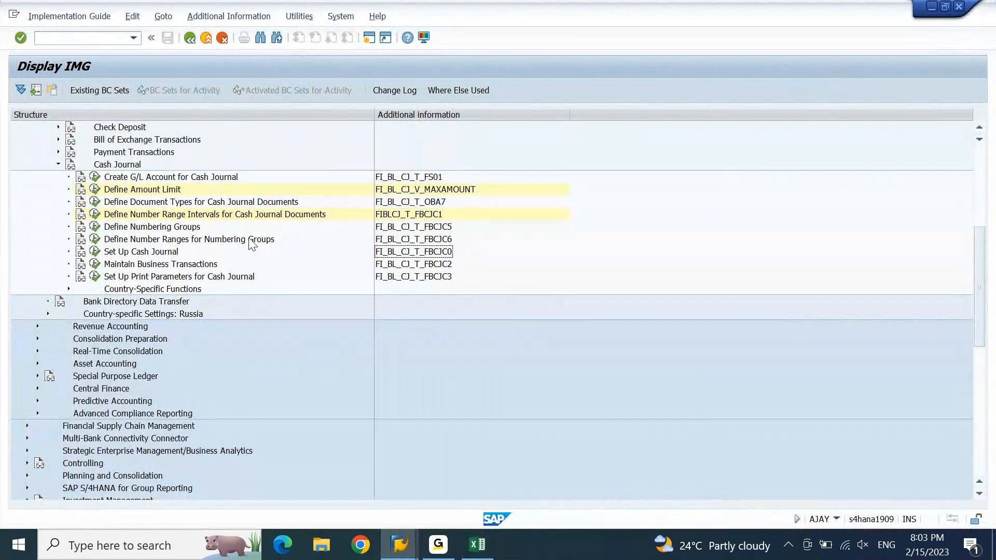
pyautogui.click(94, 253)
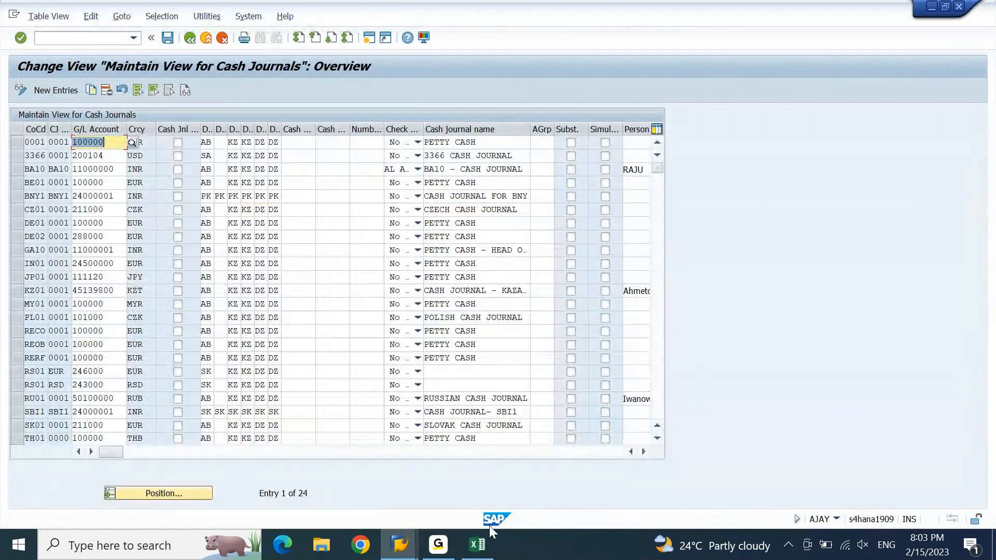
# Copy company code 0001's cash journal entry as a template and set company code AJ10 and cash journal number 1001.
pyautogui.click(485, 553)
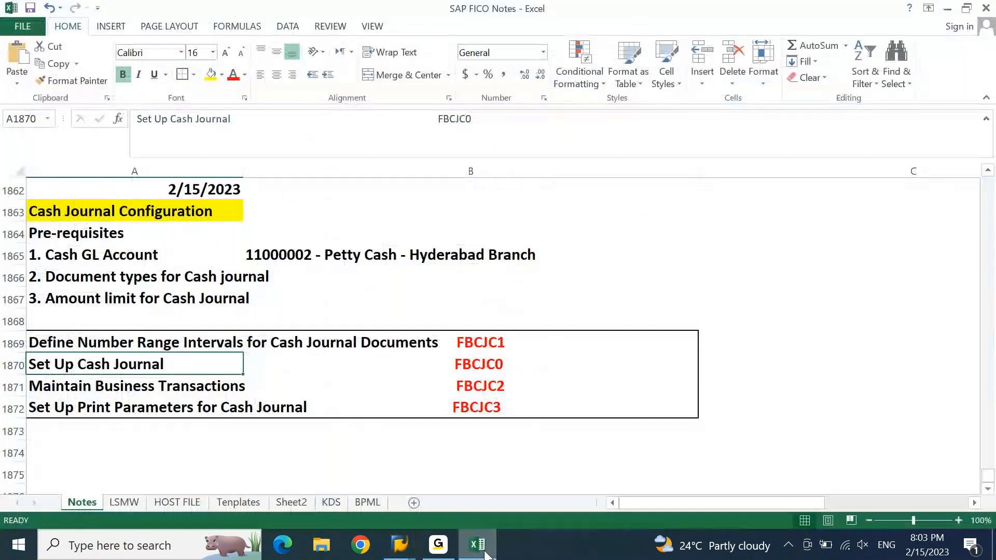
pyautogui.click(274, 249)
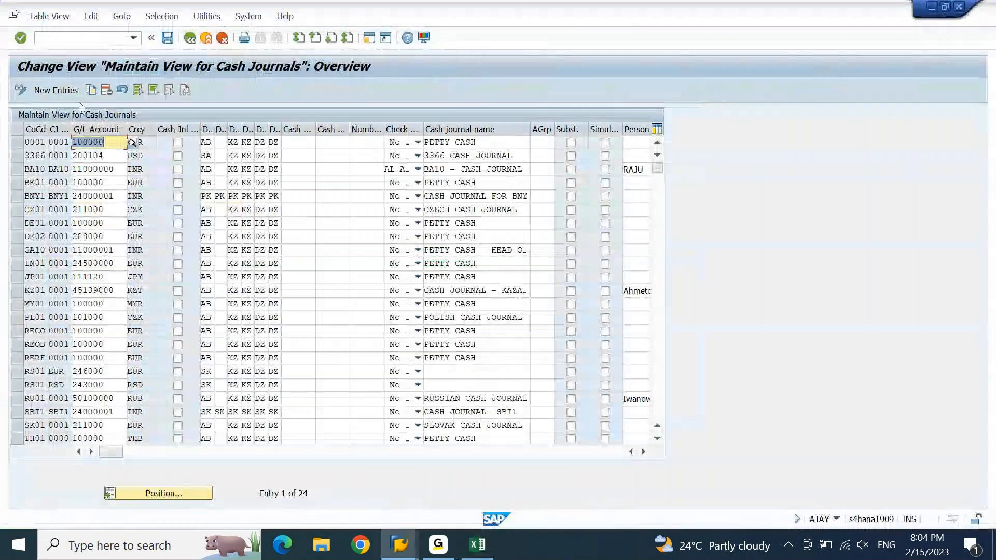
pyautogui.click(19, 145)
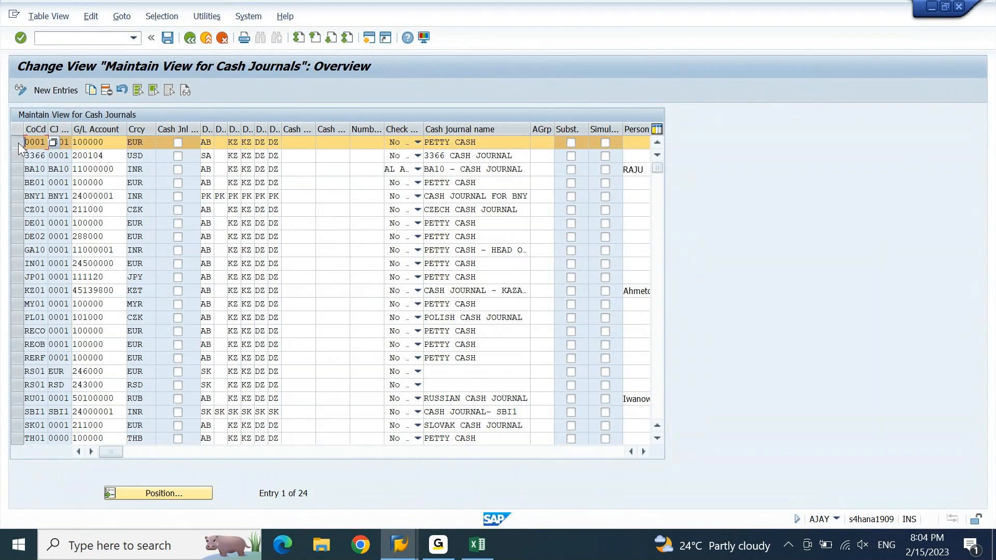
pyautogui.click(92, 90)
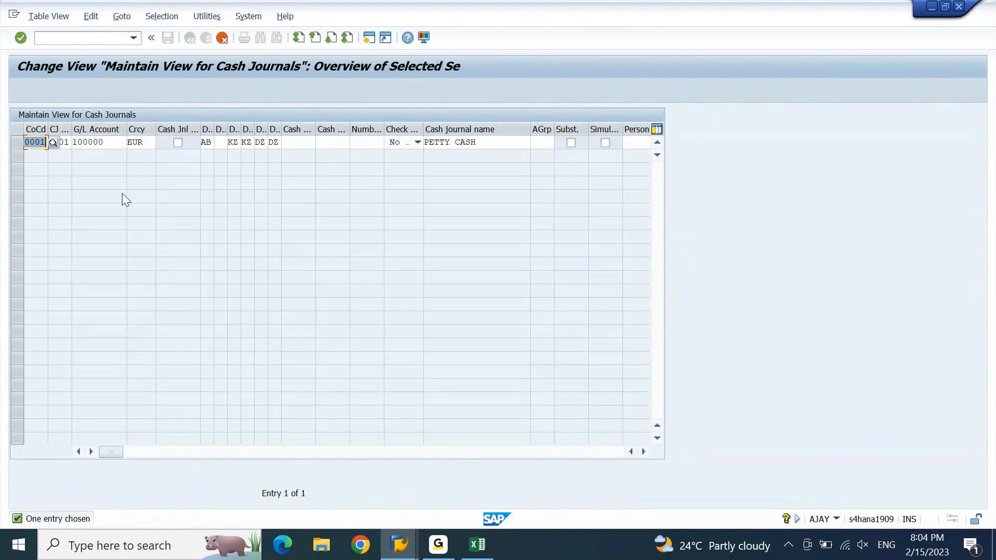
pyautogui.write('aj')
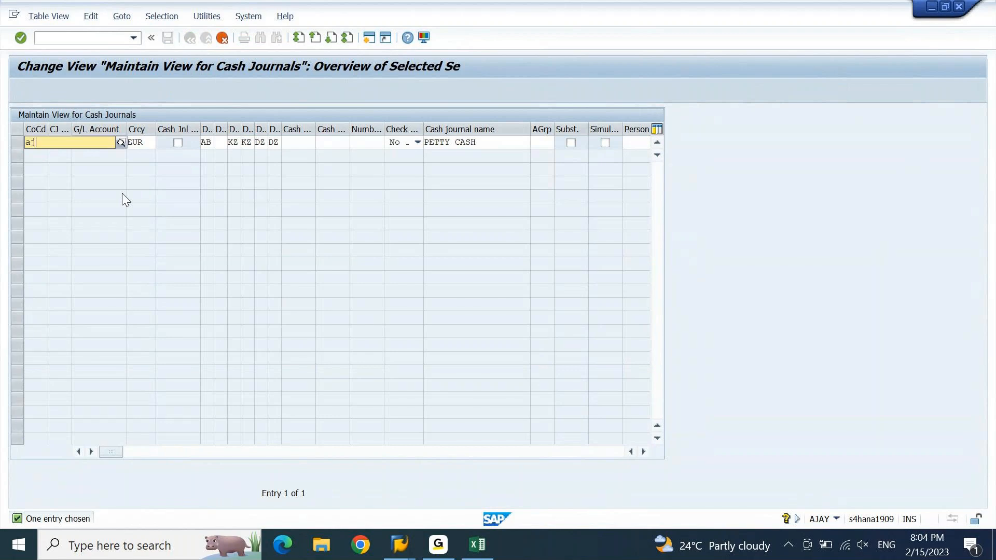
pyautogui.write('10')
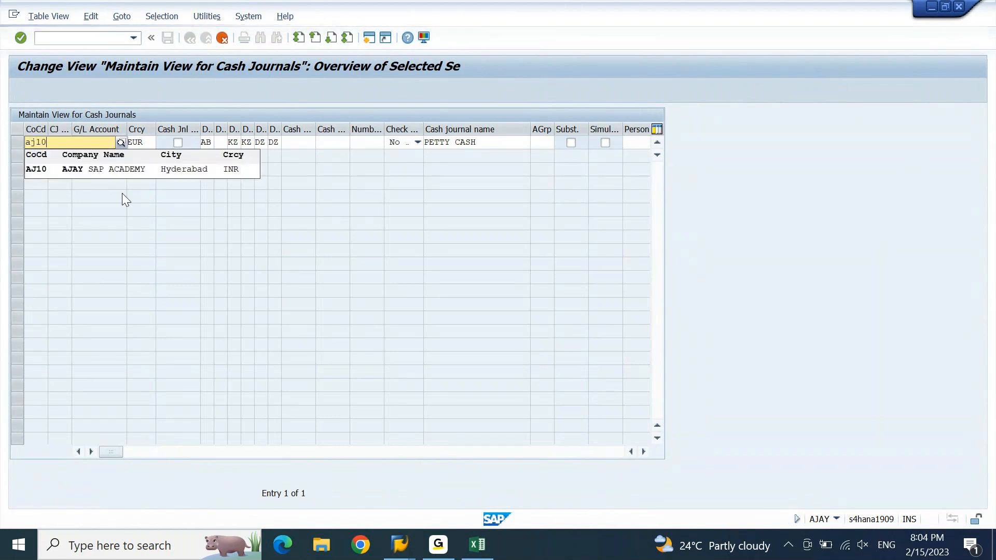
pyautogui.press('Tab')
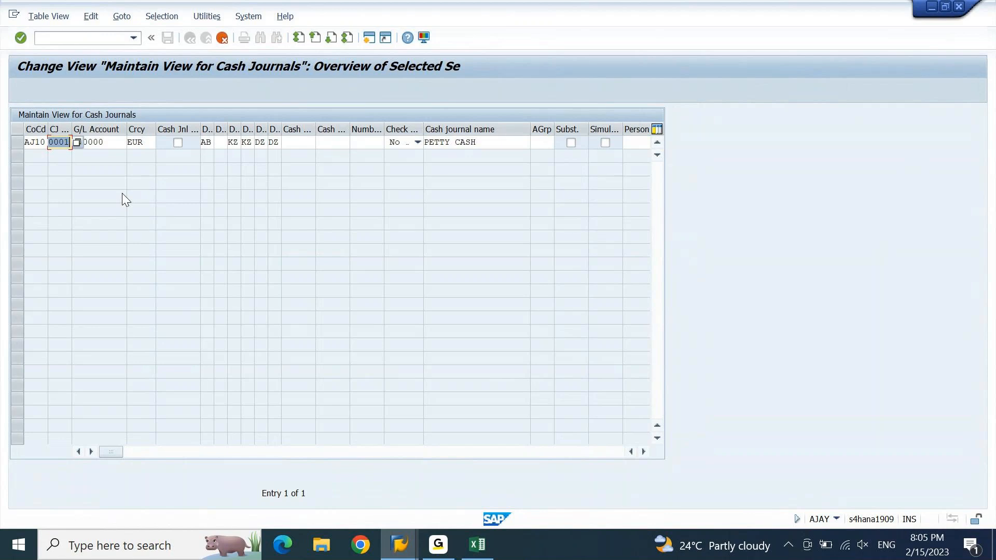
pyautogui.write('1001')
pyautogui.press('Tab')
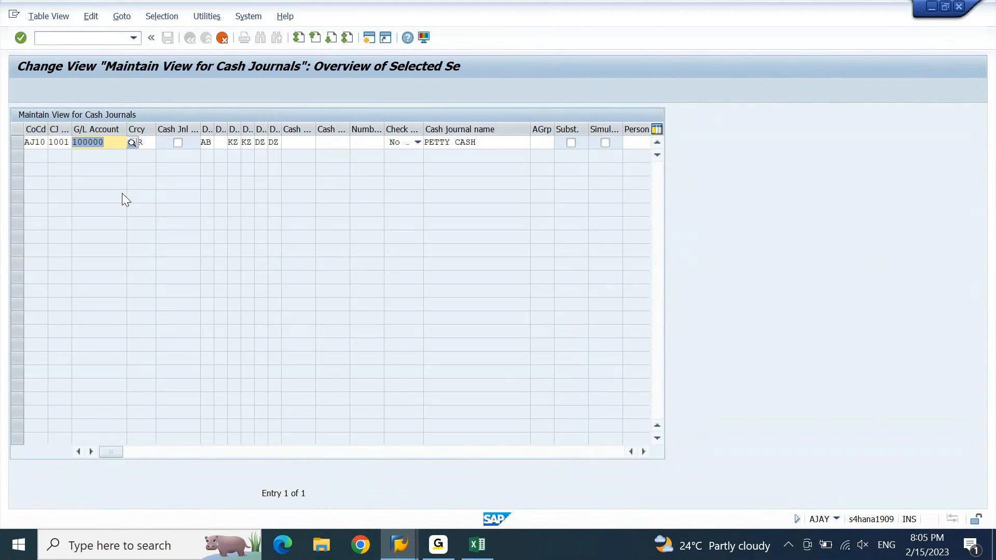
# Copy account number 11000002 from cell B1865 of the Excel notes into the new cash journal's G/L account.
pyautogui.hotkey('alt', 'Tab')
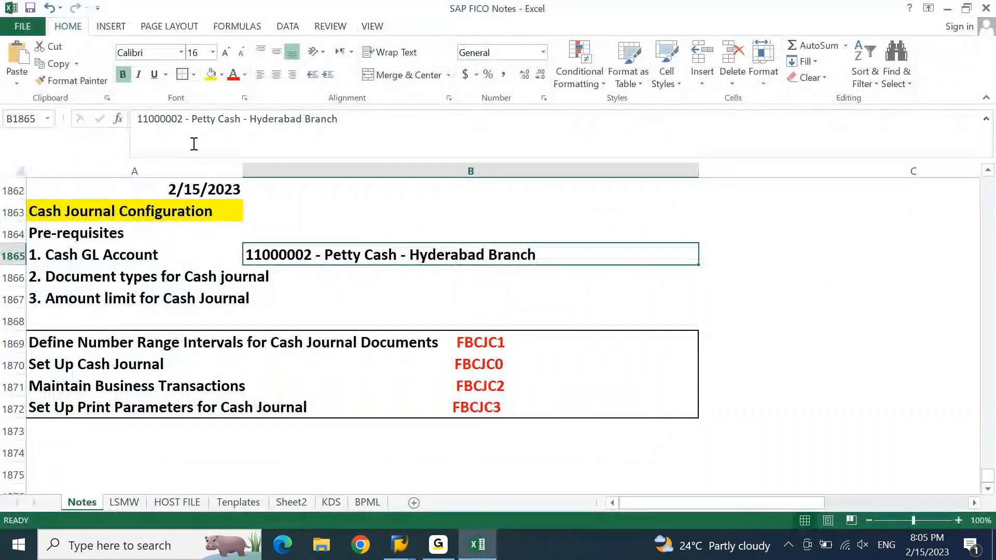
pyautogui.click(187, 119)
pyautogui.hotkey('shift', 'Home')
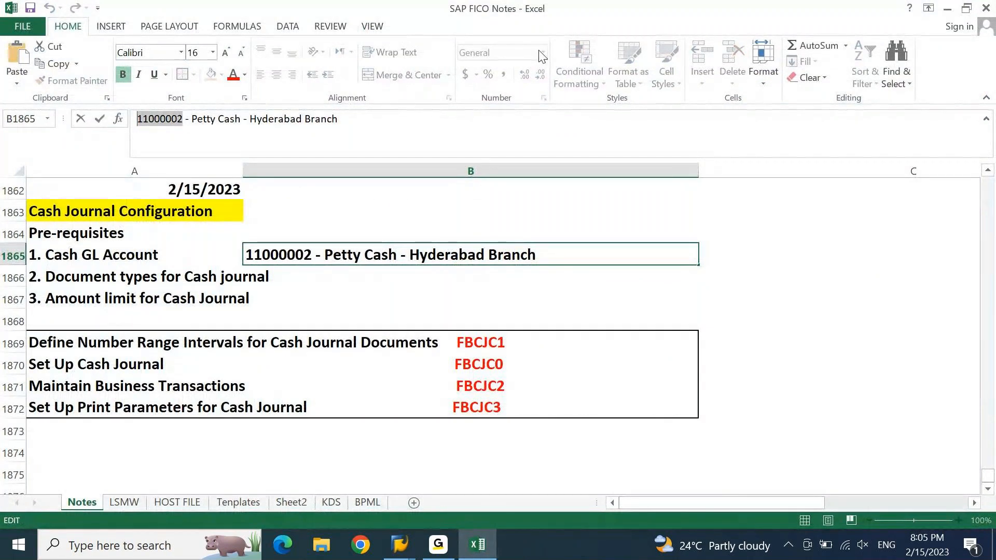
pyautogui.hotkey('ctrl', 'c')
pyautogui.hotkey('alt', 'Tab')
pyautogui.hotkey('ctrl', 'v')
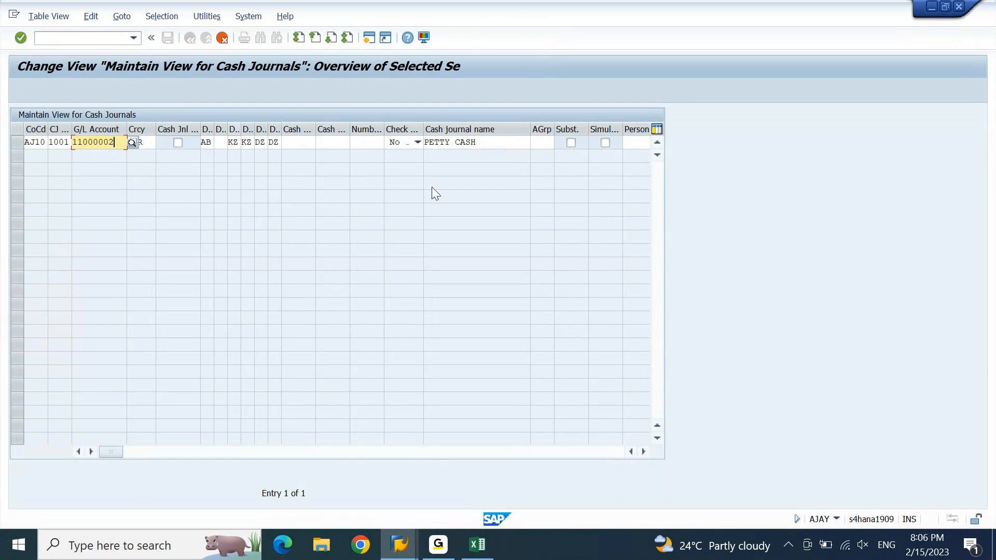
# Set the new cash journal's currency to INR and go through its document type fields, keeping the copied values.
pyautogui.press('Tab')
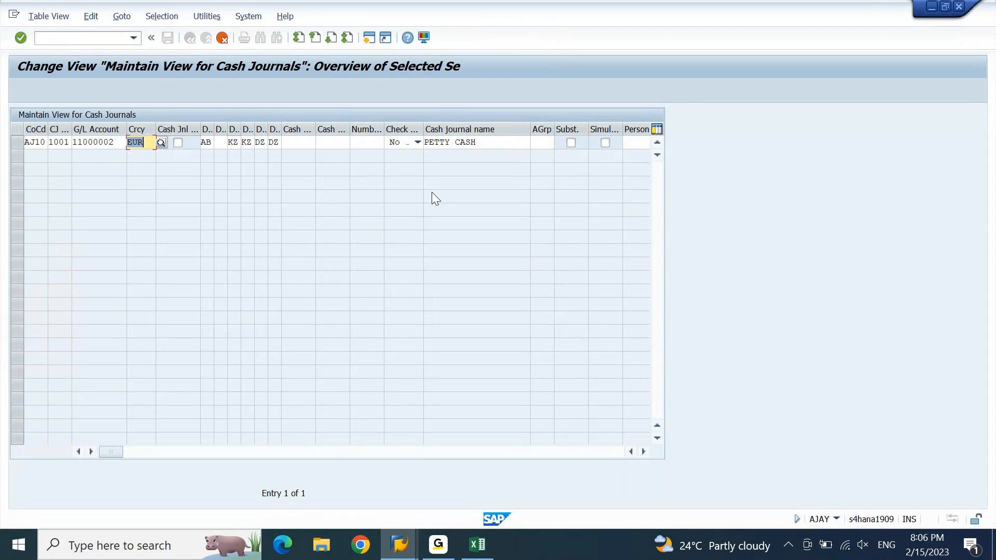
pyautogui.write('inr')
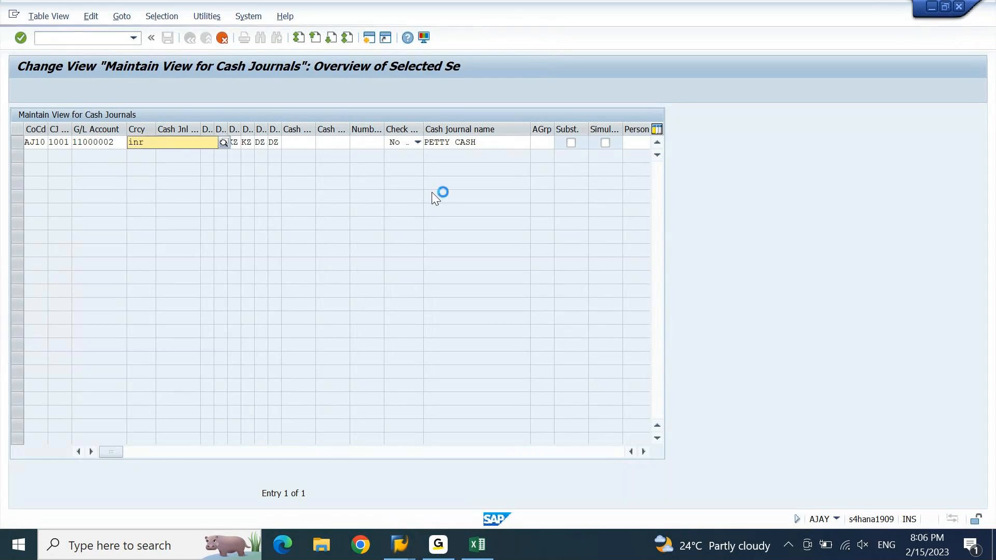
pyautogui.press('Tab')
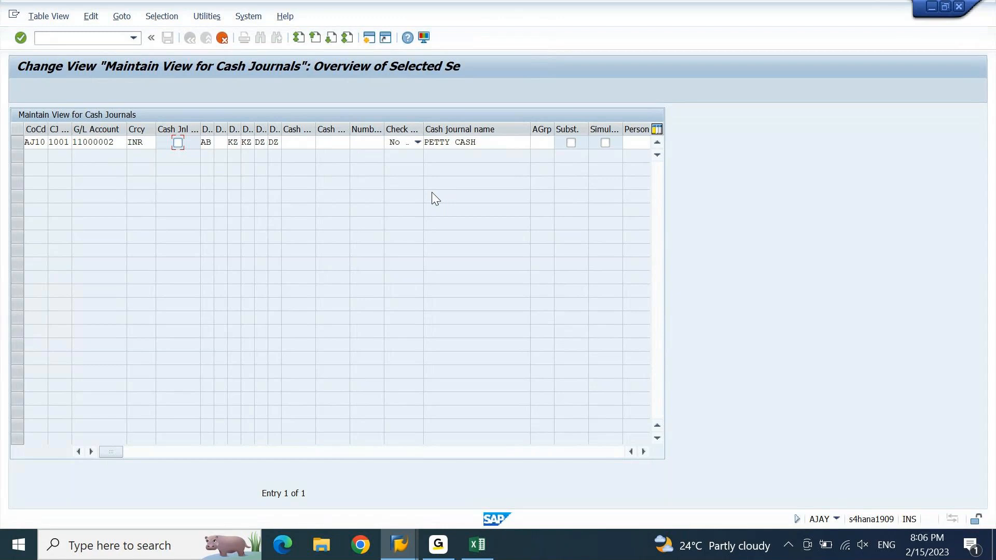
pyautogui.press('Tab')
pyautogui.press('Tab')
pyautogui.press('Tab')
pyautogui.press('Tab')
pyautogui.press('Tab')
pyautogui.press('Tab')
pyautogui.press('Tab')
pyautogui.press('Tab')
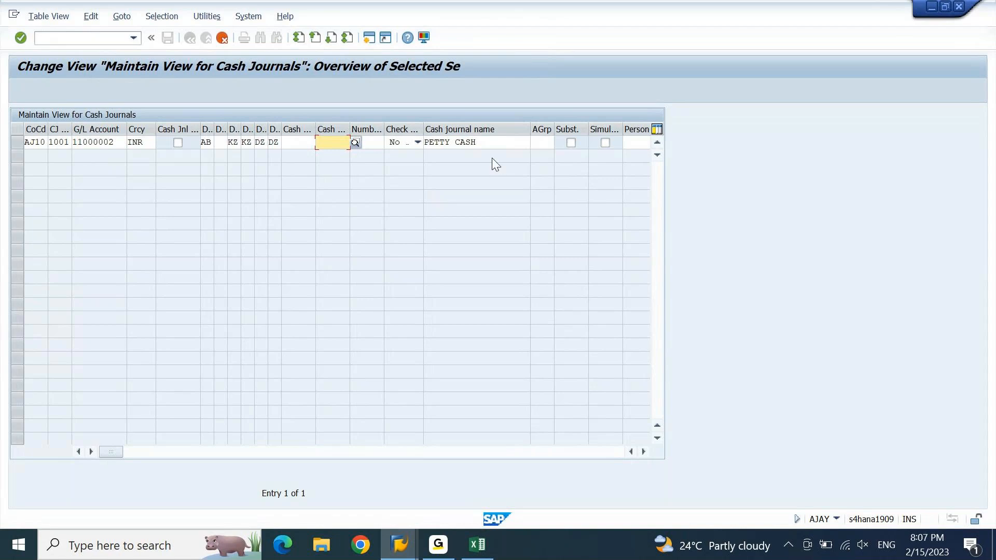
# Replace the cash journal name with "Petty Cash - Hyderabad Branch" copied from cell B1865 of the Excel notes.
pyautogui.click(493, 142)
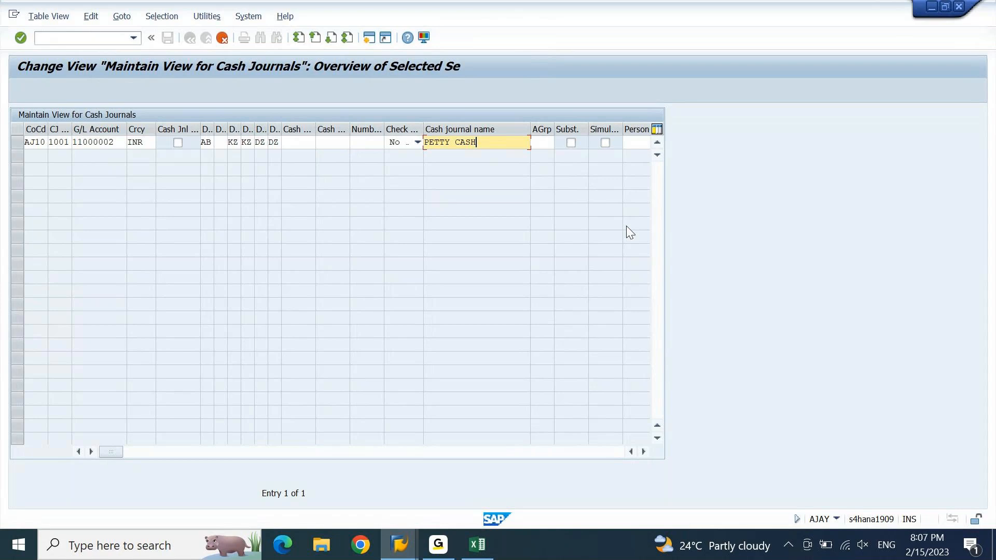
pyautogui.hotkey('alt', 'Tab')
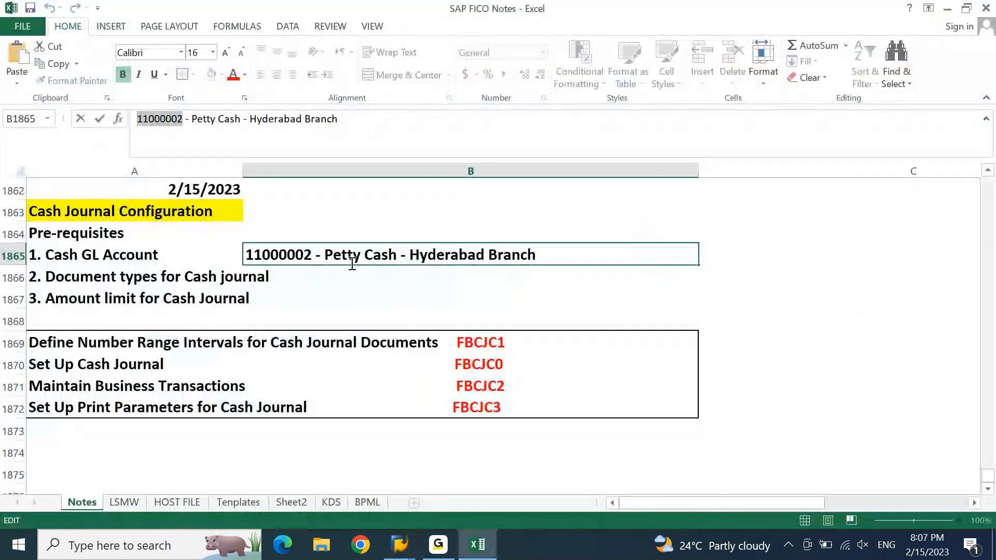
pyautogui.moveTo(361, 118); pyautogui.dragTo(192, 126)
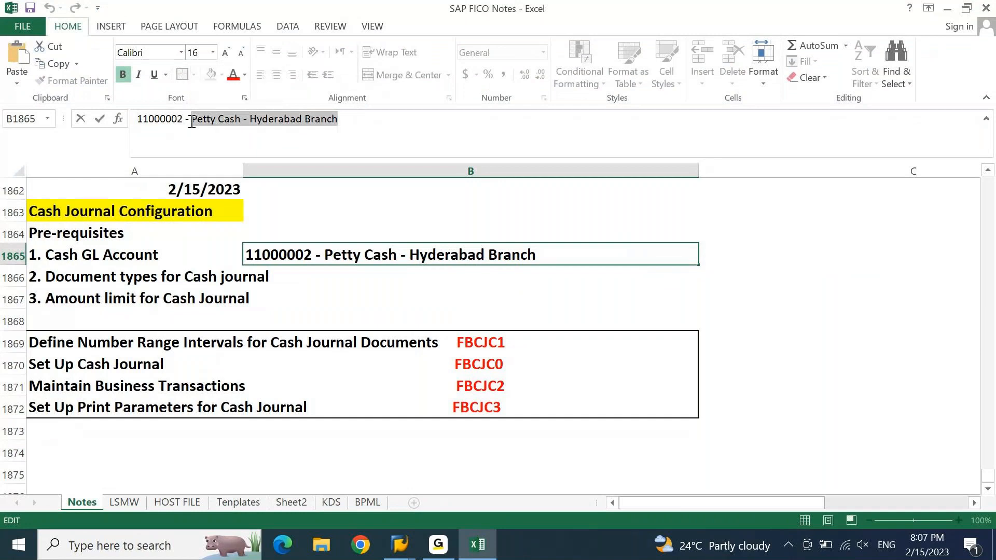
pyautogui.hotkey('alt', 'Tab')
pyautogui.hotkey('ctrl', 'v')
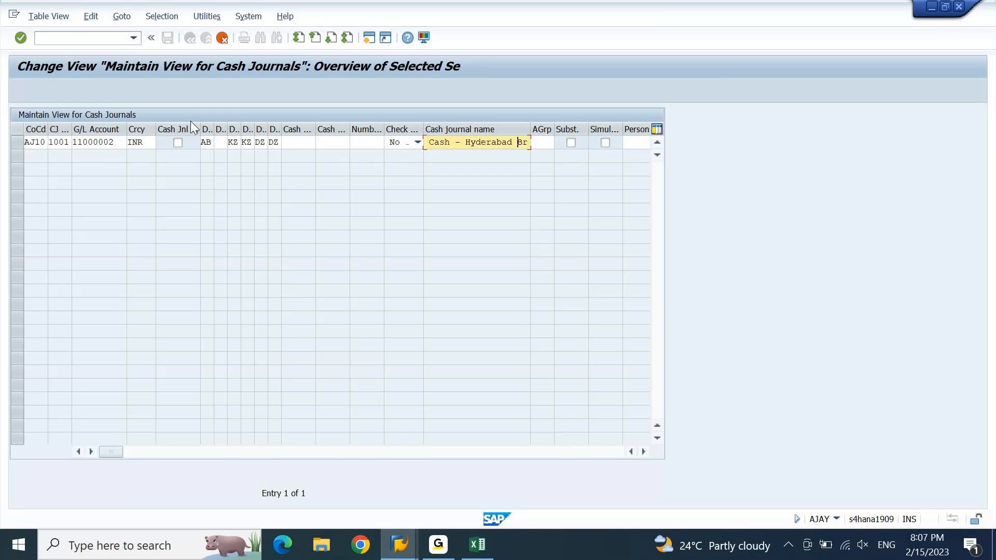
pyautogui.press('Tab')
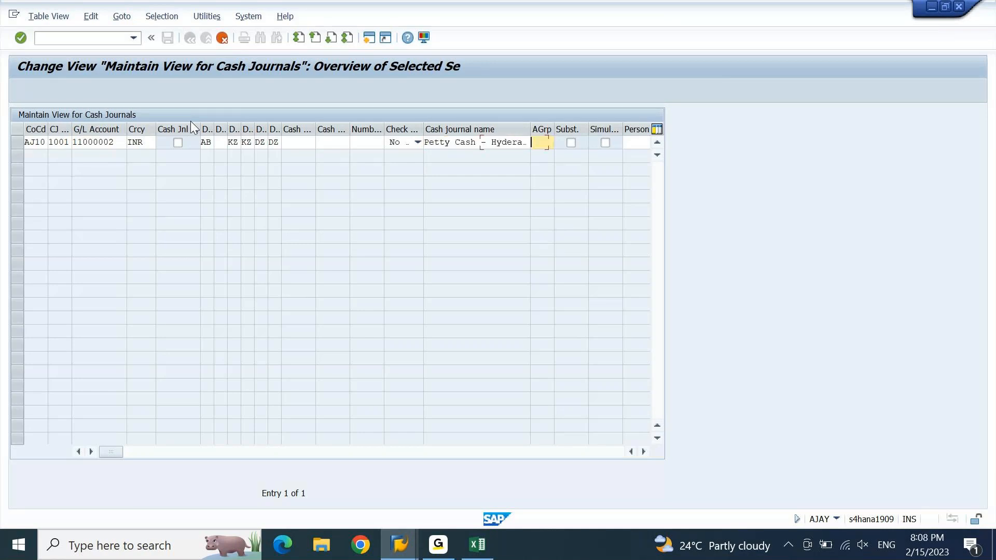
# Shorten the new cash journal's name to "Cash - Hyderabad Branch" by removing "Petty" and completing the ending.
pyautogui.hotkey('shift', 'Tab')
pyautogui.press('Right')
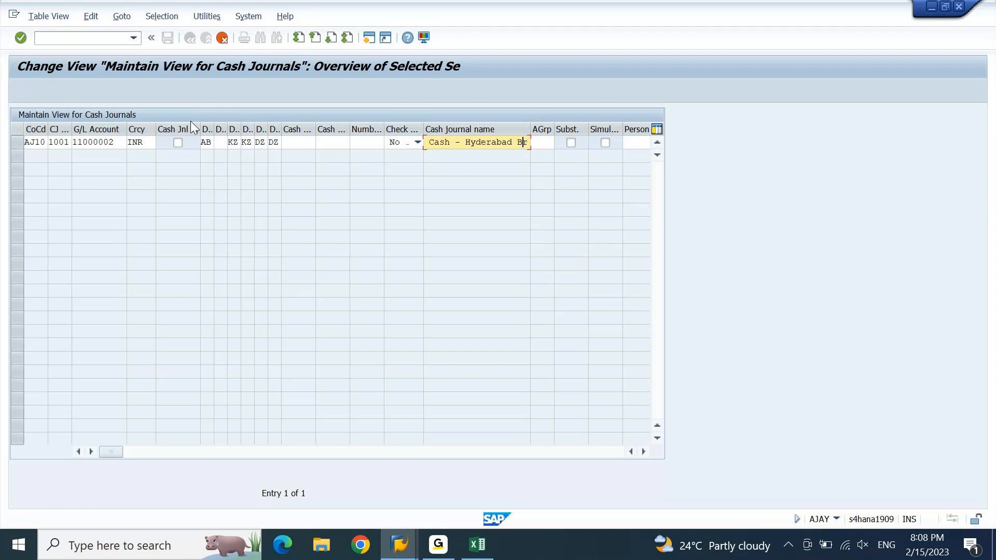
pyautogui.press('Home')
pyautogui.hotkey('ctrl', 'shift', 'Right')
pyautogui.hotkey('shift', 'Left')
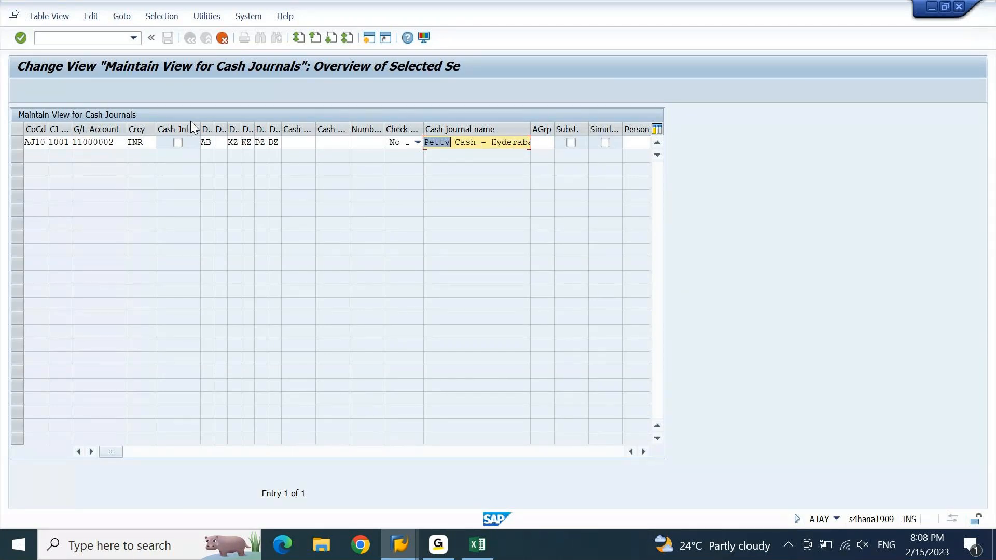
pyautogui.press('Delete')
pyautogui.press('Delete')
pyautogui.press('Delete')
pyautogui.press('Delete')
pyautogui.press('Delete')
pyautogui.press('Delete')
pyautogui.press('Delete')
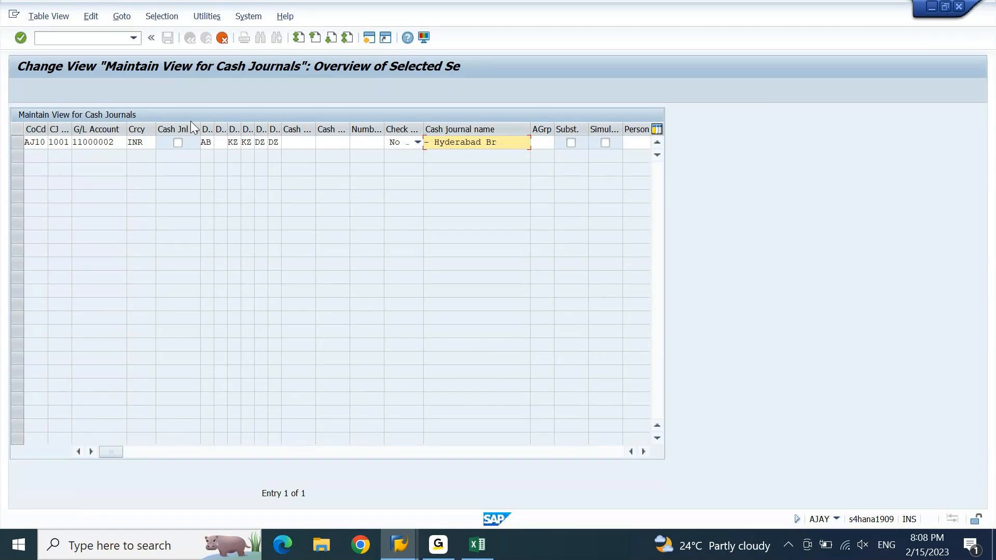
pyautogui.write('anch')
pyautogui.press('Return')
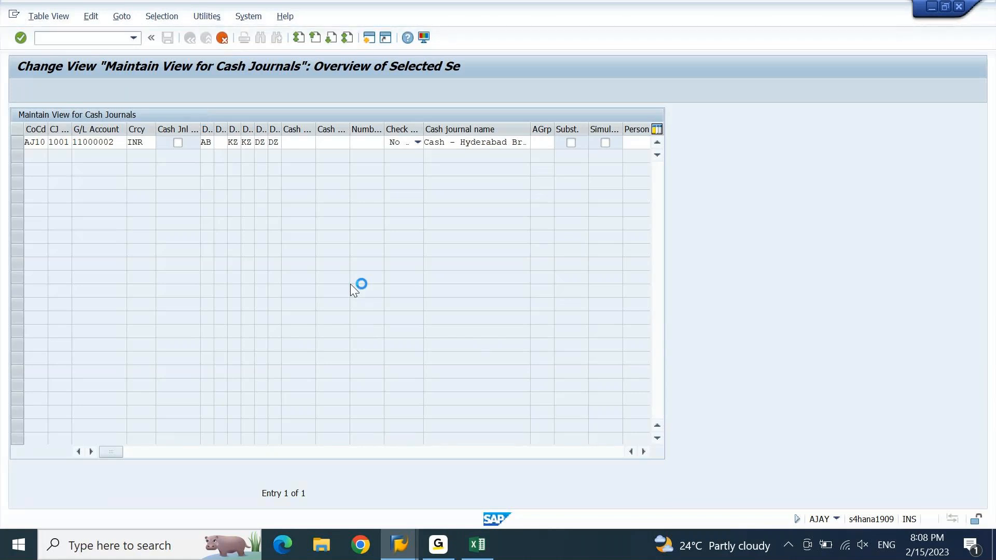
# Exit the G/L account display in the other SAP session and return to the cash journal view.
pyautogui.moveTo(393, 552)
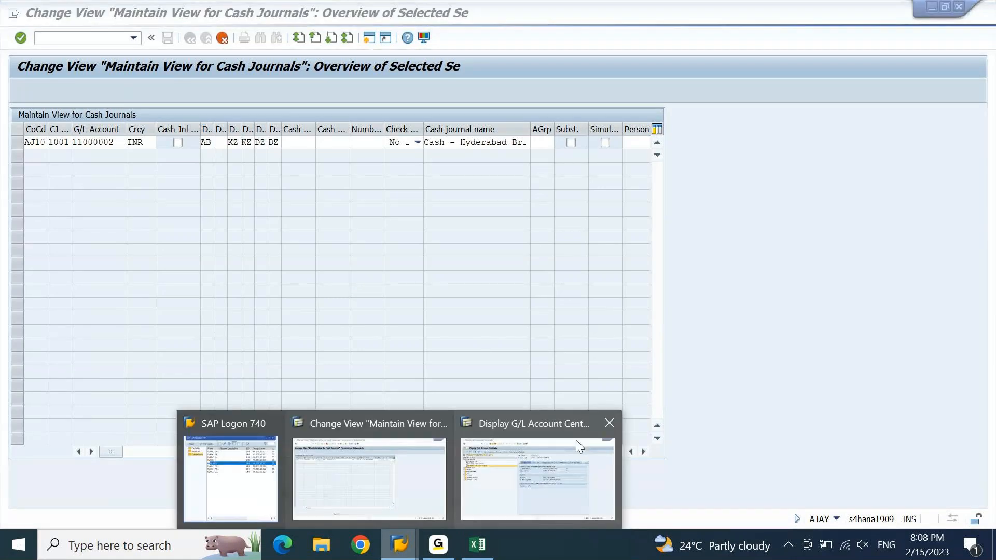
pyautogui.click(576, 440)
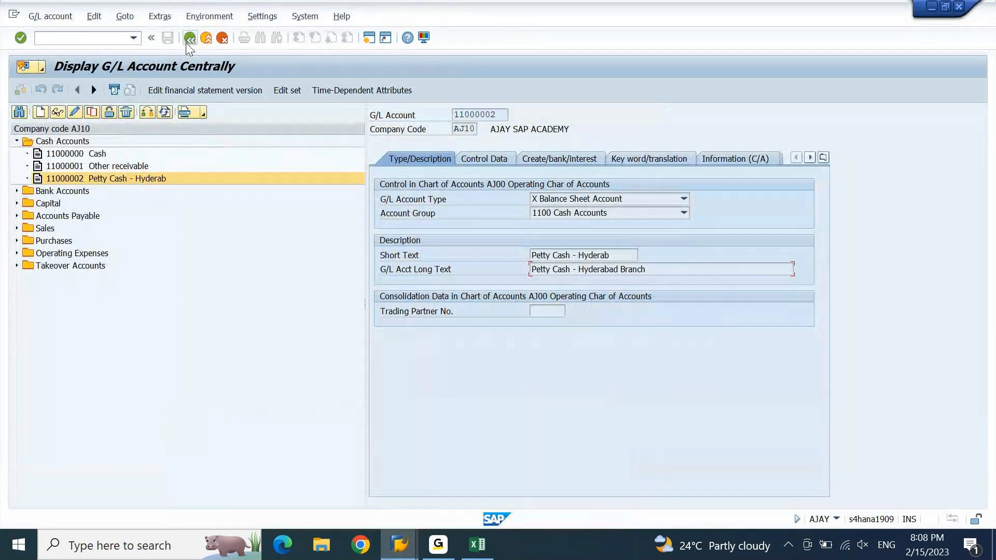
pyautogui.click(190, 38)
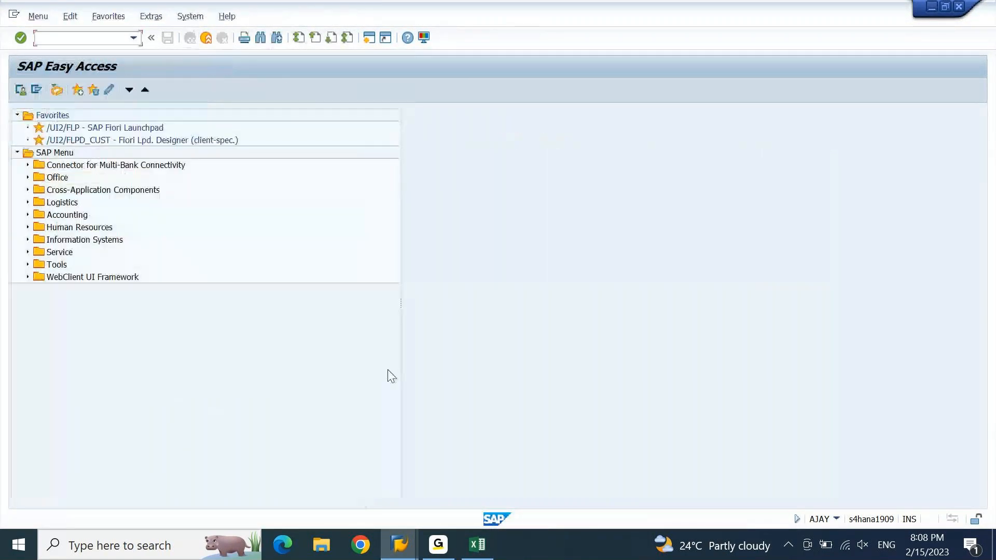
pyautogui.moveTo(399, 545)
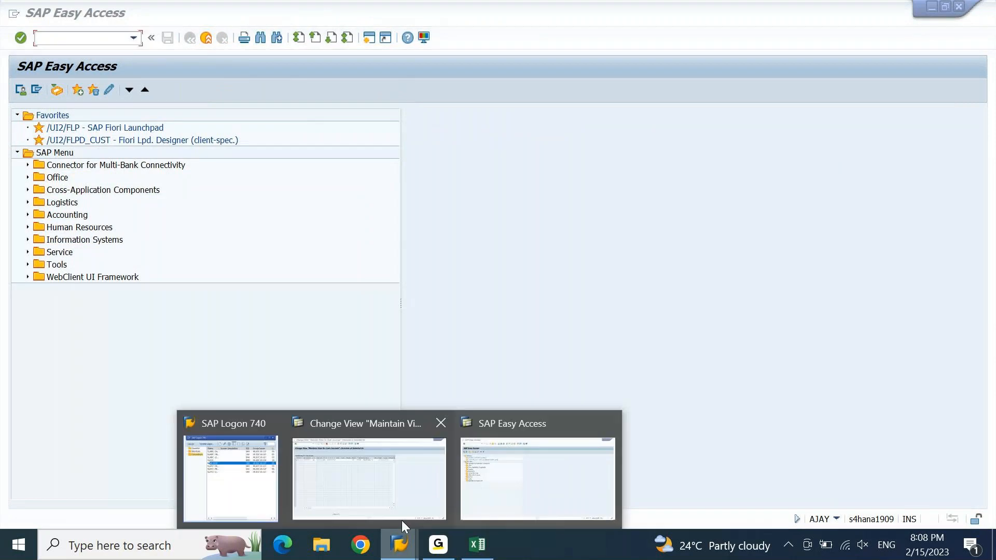
pyautogui.click(401, 518)
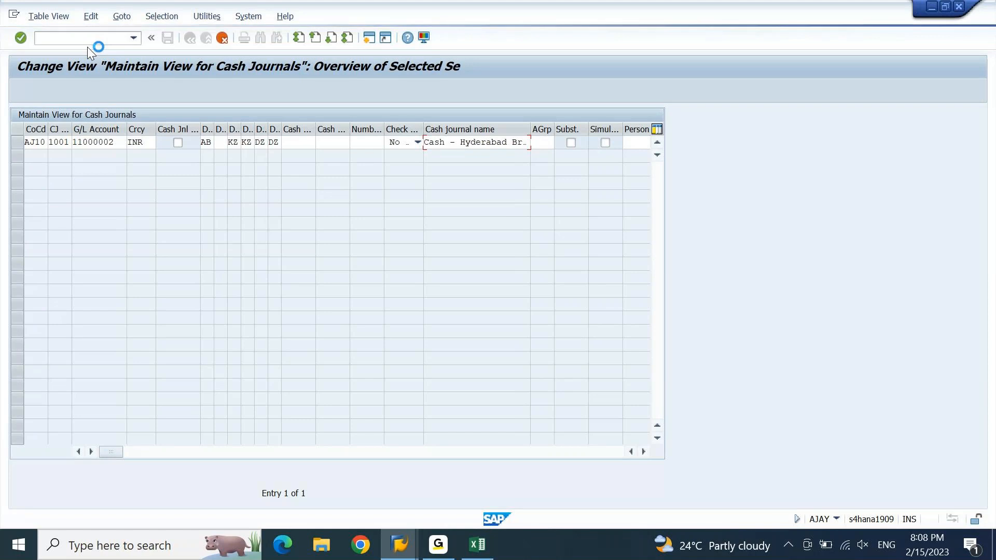
# Start transaction spro in the other SAP session and return to the cash journal view.
pyautogui.moveTo(399, 544)
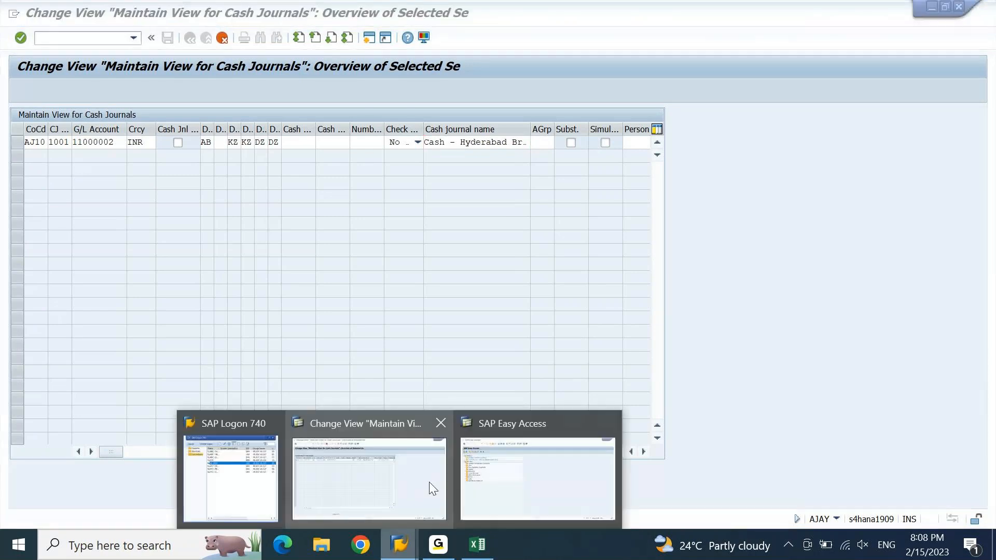
pyautogui.click(480, 460)
pyautogui.write('spro')
pyautogui.press('Return')
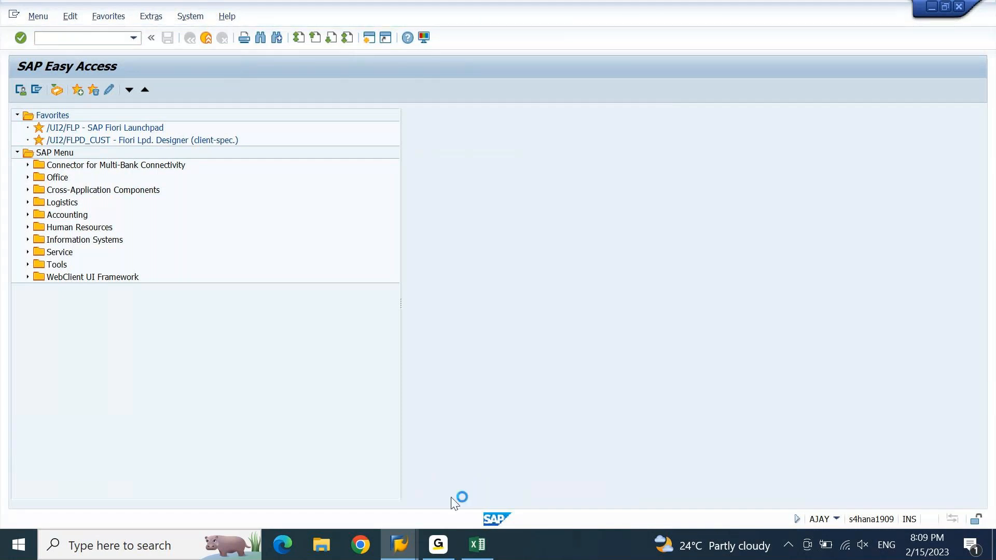
pyautogui.moveTo(408, 549)
pyautogui.click(542, 471)
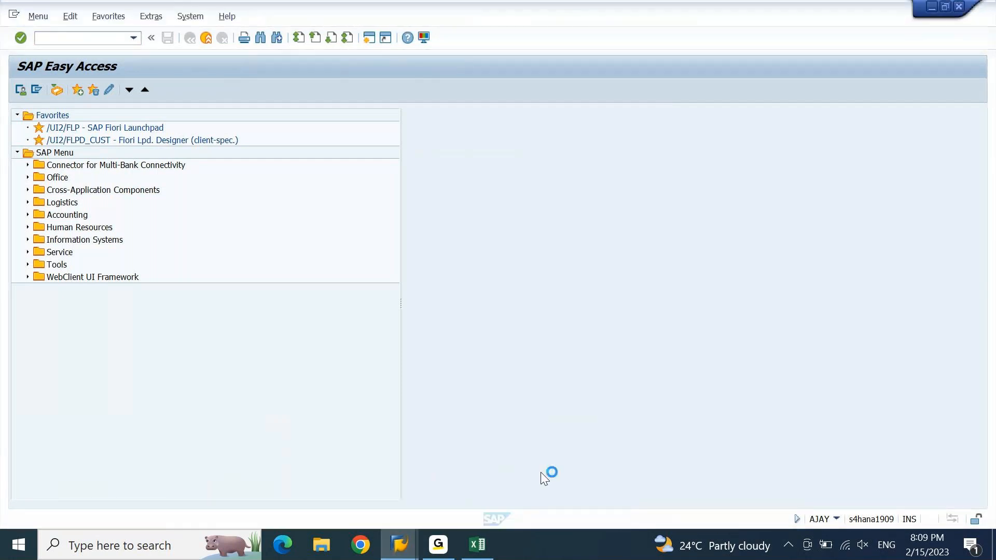
pyautogui.moveTo(399, 545)
pyautogui.click(369, 474)
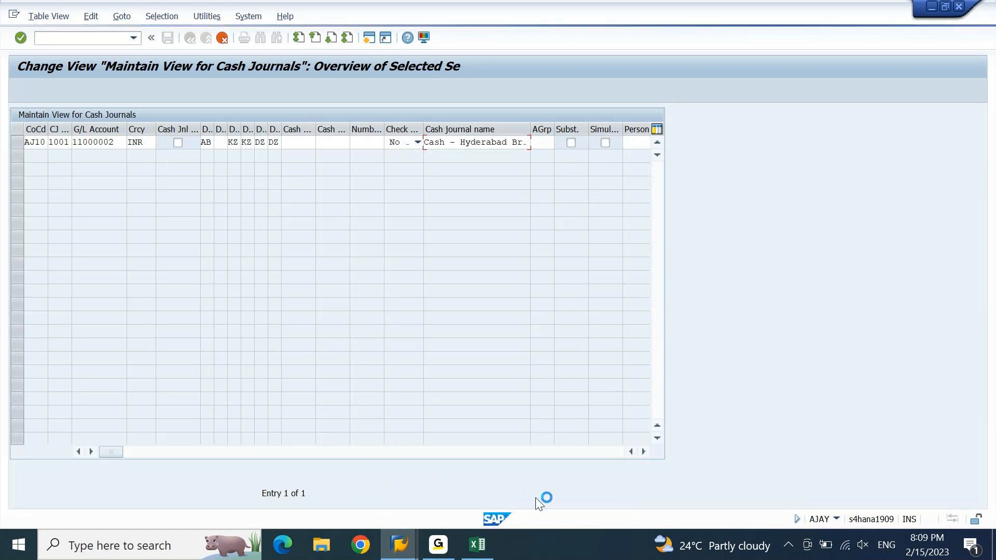
# Switch to the Excel notes, finish editing cell B1865 and check the Set Up Cash Journal transaction code in row 1870.
pyautogui.hotkey('alt', 'Tab')
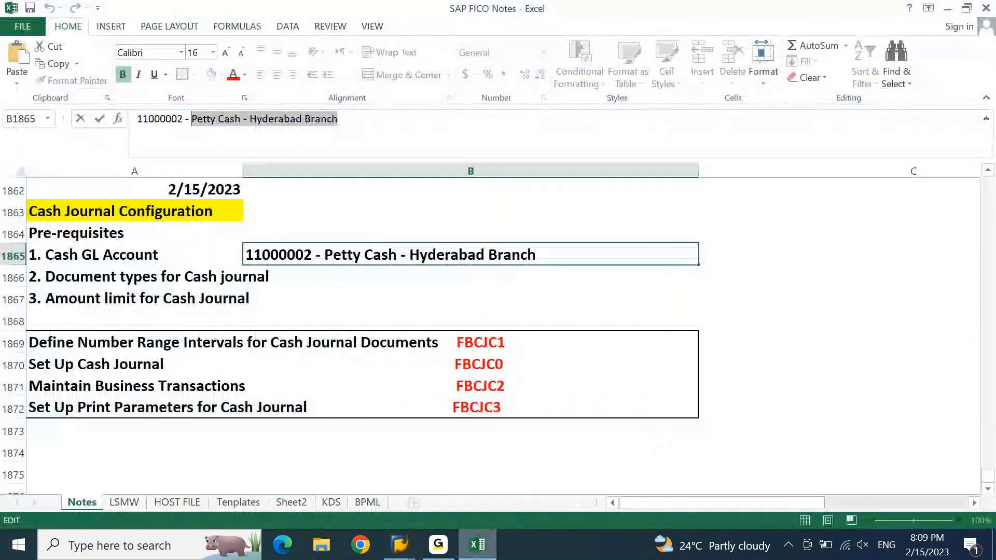
pyautogui.press('Right')
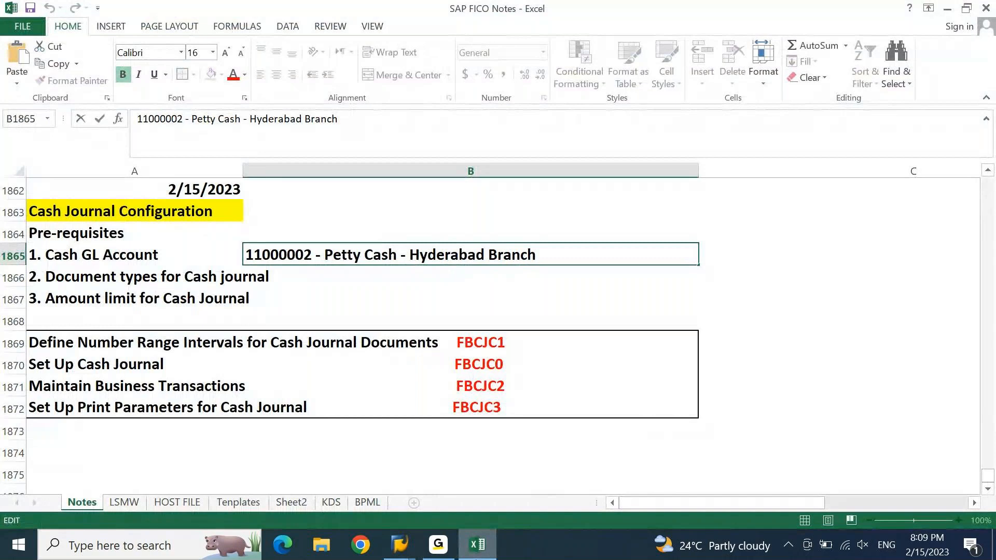
pyautogui.press('Return')
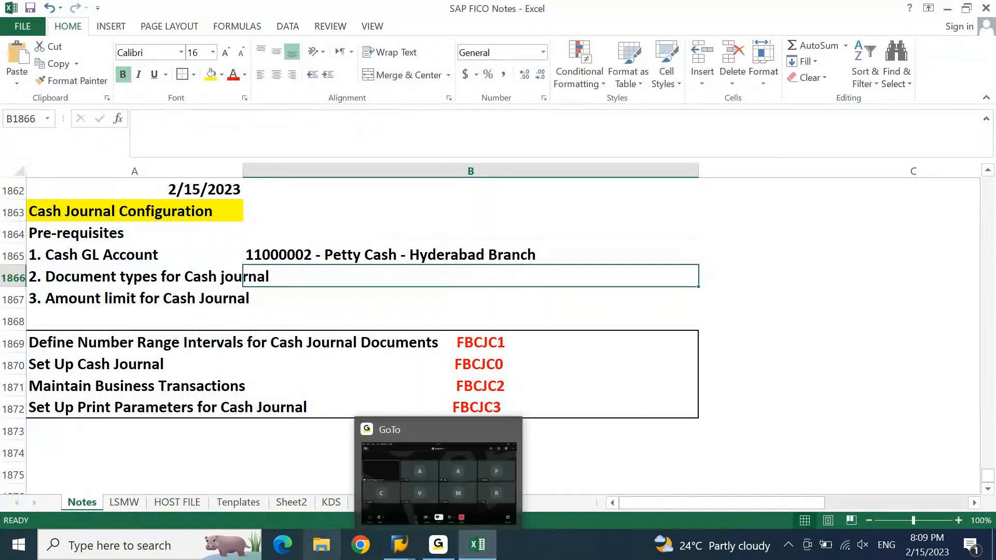
pyautogui.click(523, 339)
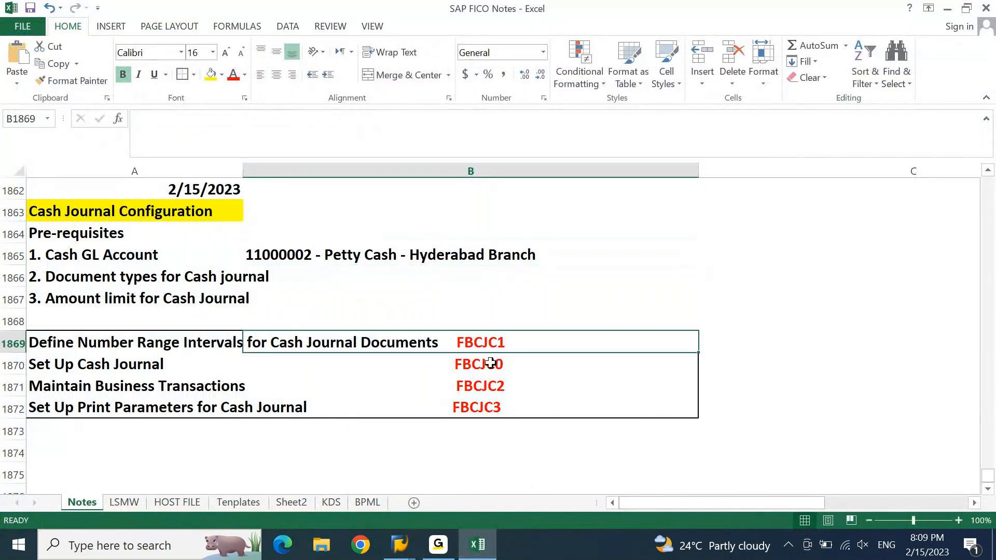
pyautogui.click(491, 363)
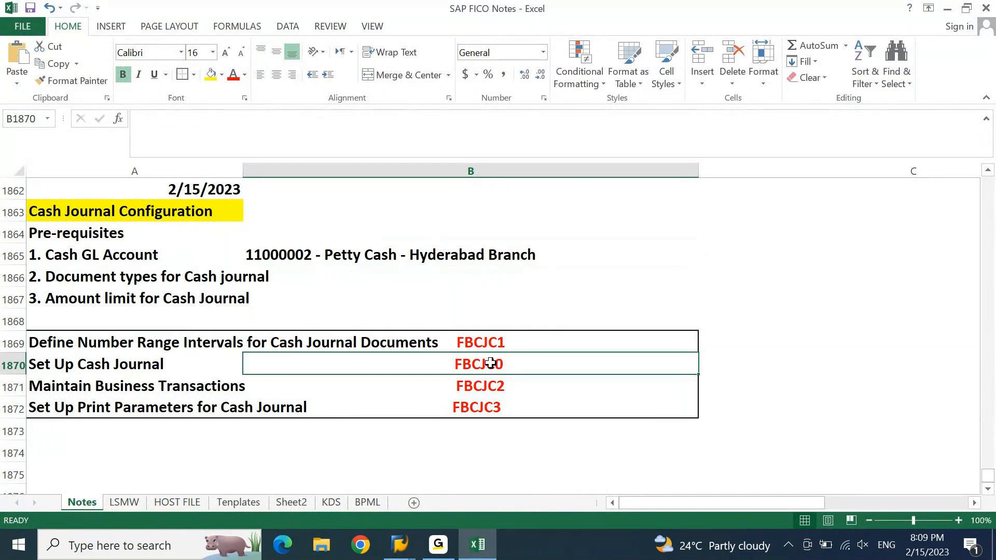
pyautogui.click(484, 546)
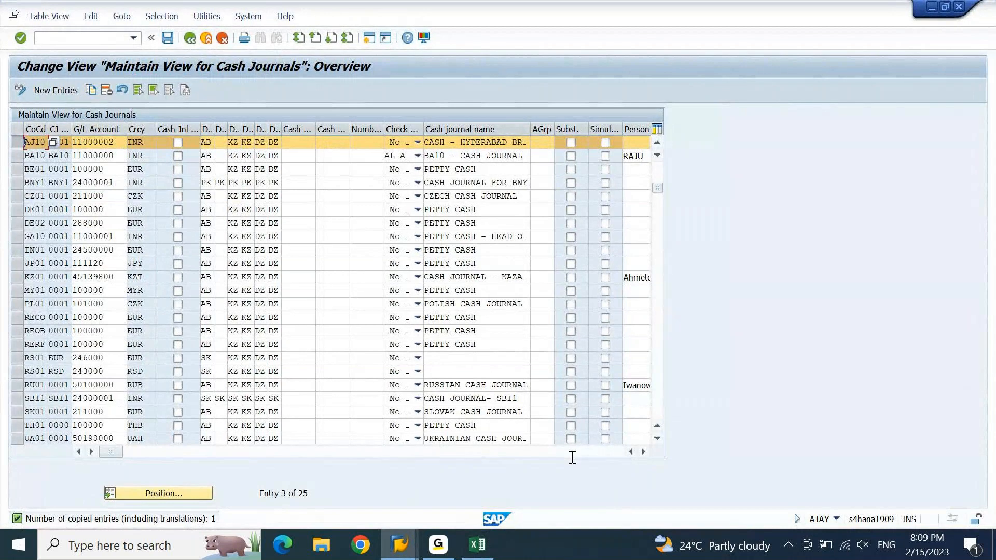
# Review the remaining columns of the AJ10 cash journal, then save it under customizing request S4HK900227 and leave the view.
pyautogui.click(644, 451)
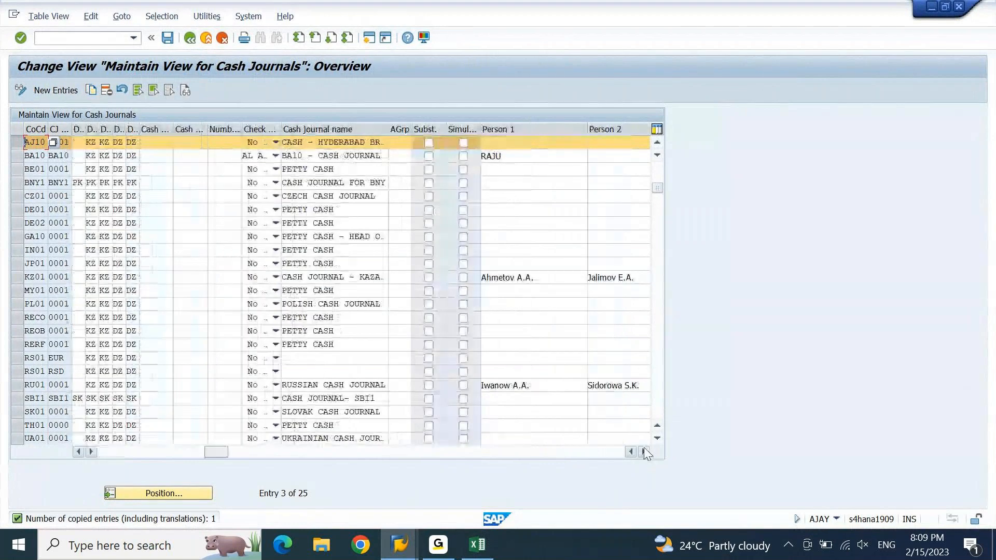
pyautogui.click(644, 452)
pyautogui.click(643, 451)
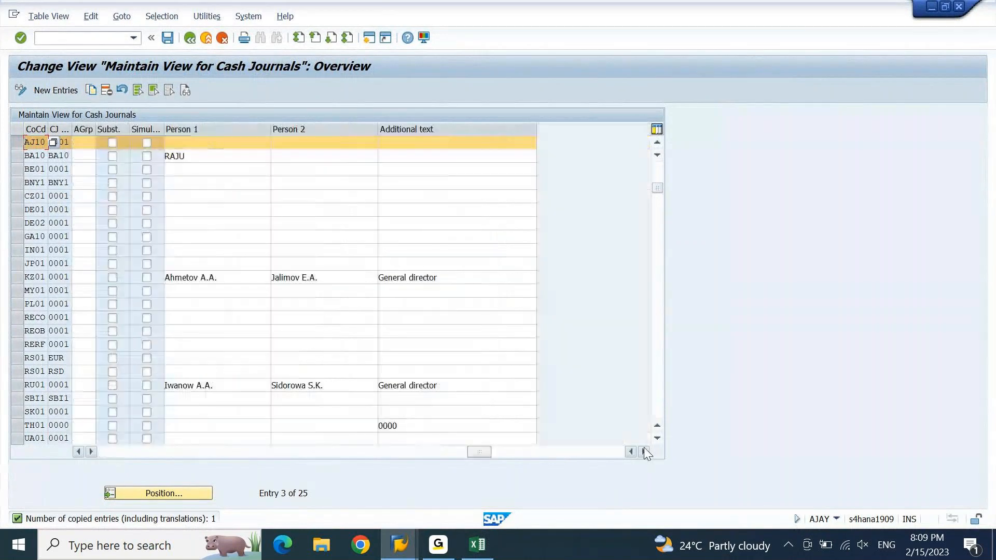
pyautogui.click(108, 452)
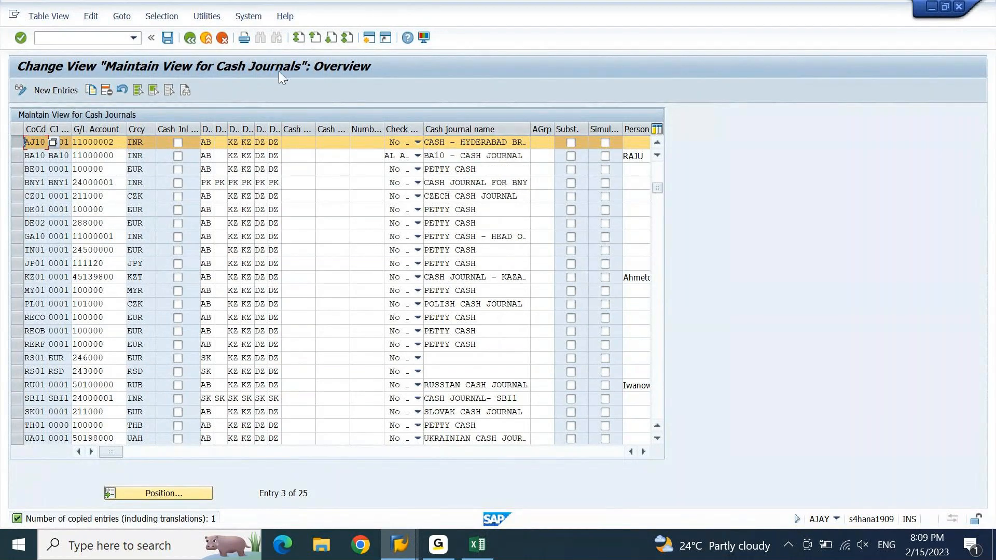
pyautogui.click(167, 39)
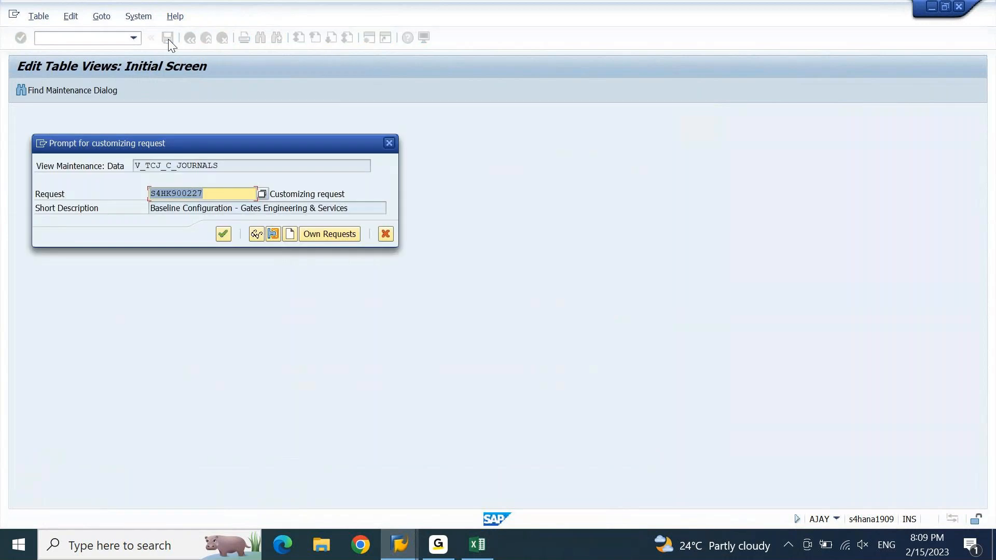
pyautogui.click(223, 235)
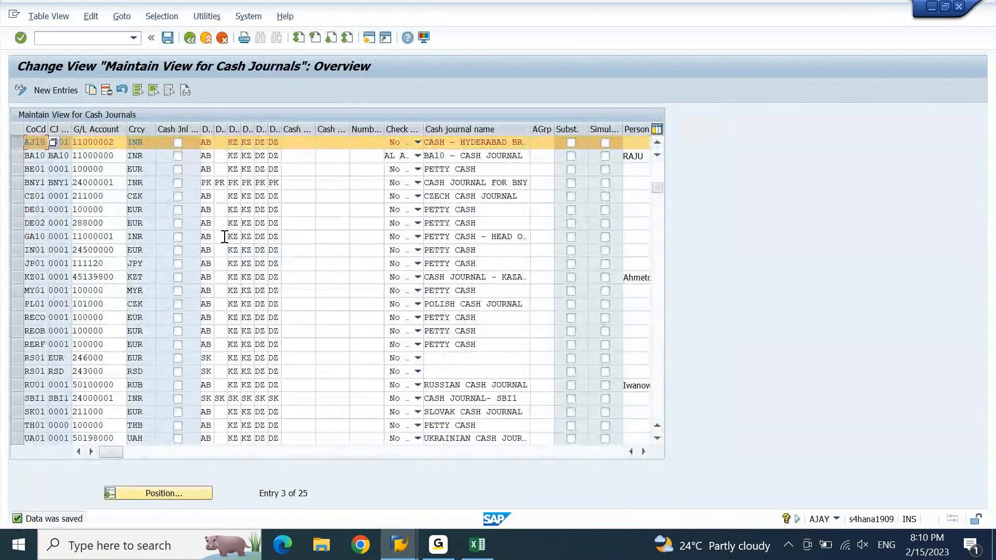
pyautogui.click(189, 38)
# Switch to the Excel notes and look up the Maintain Business Transactions activity and its transaction code.
pyautogui.click(477, 545)
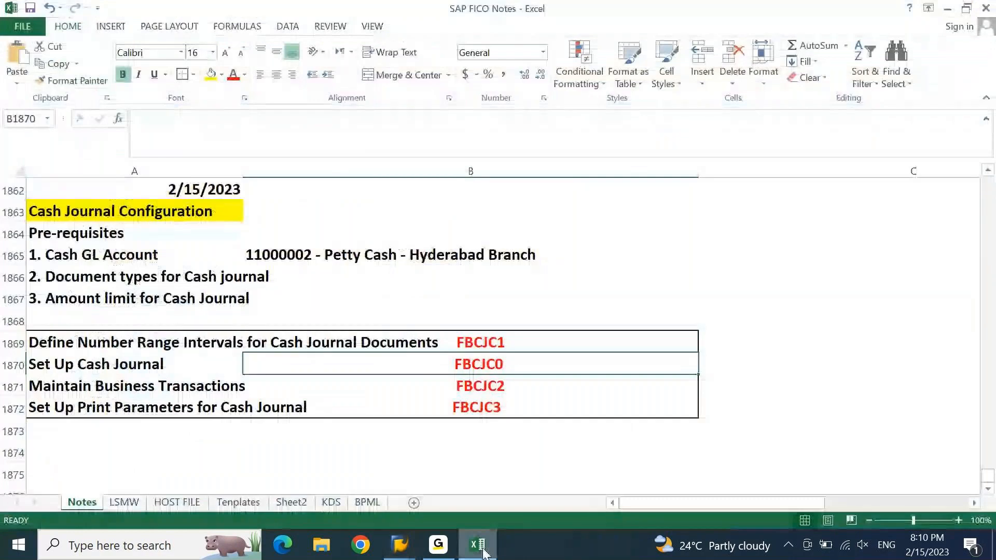
pyautogui.press('Left')
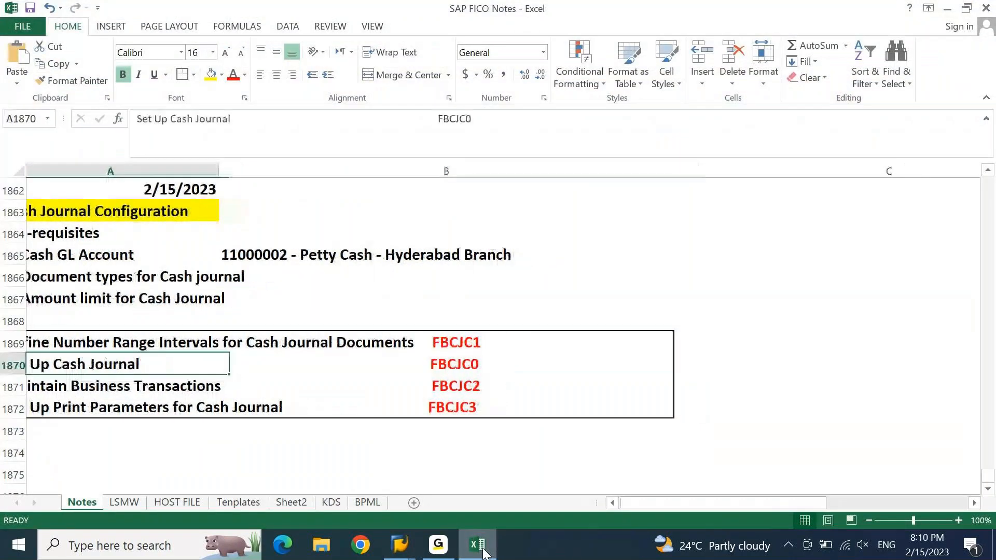
pyautogui.press('Up')
pyautogui.press('Up')
pyautogui.press('Up')
pyautogui.press('Up')
pyautogui.press('Up')
pyautogui.press('Right')
pyautogui.press('Right')
pyautogui.press('Left')
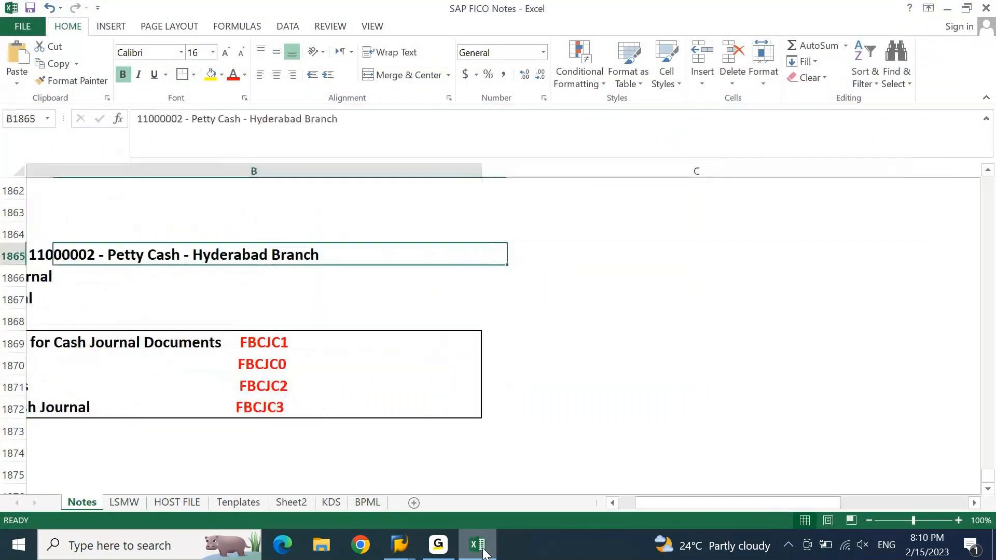
pyautogui.press('Left')
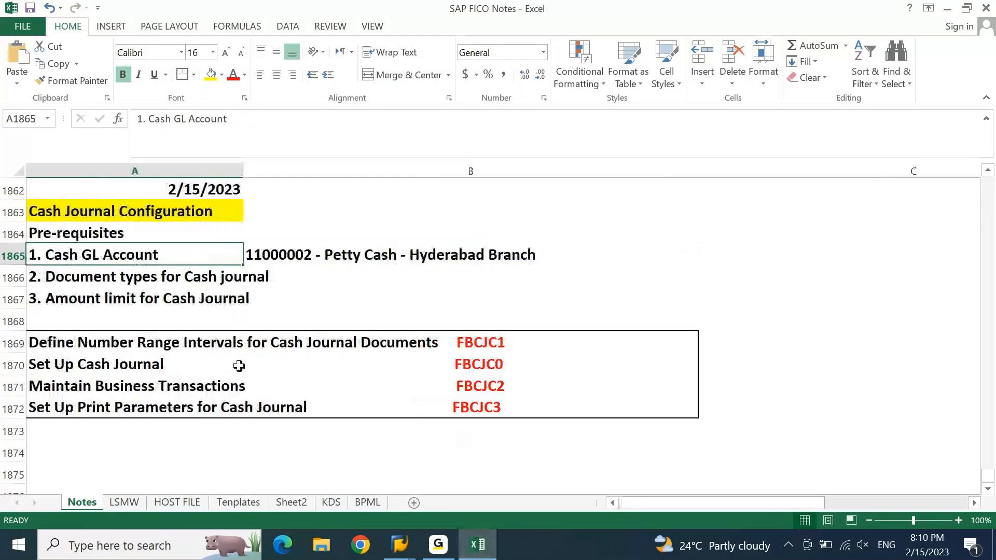
pyautogui.click(163, 387)
pyautogui.press('Right')
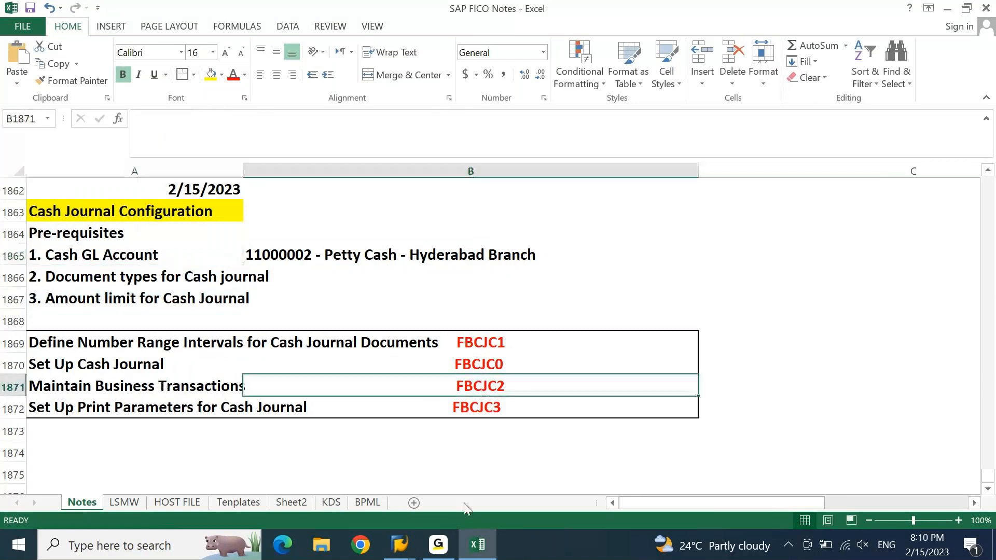
# Switch back to SAP and open the Maintain Business Transactions activity of the Cash Journal configuration.
pyautogui.click(485, 554)
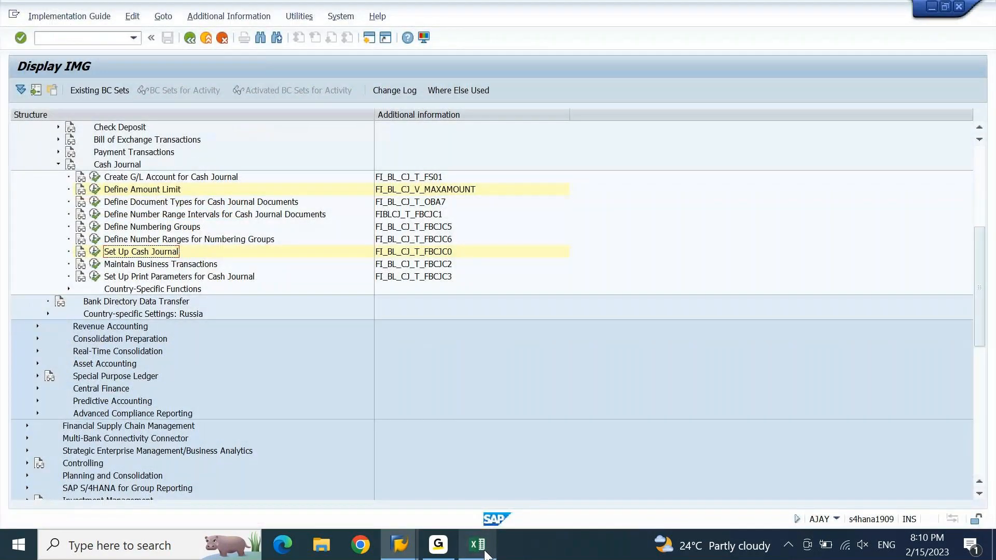
pyautogui.click(100, 266)
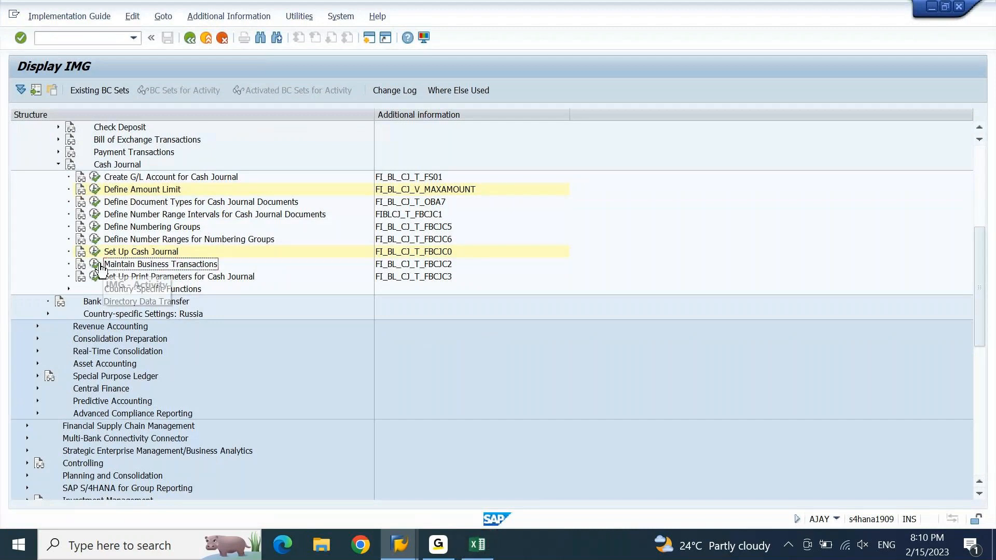
pyautogui.click(96, 265)
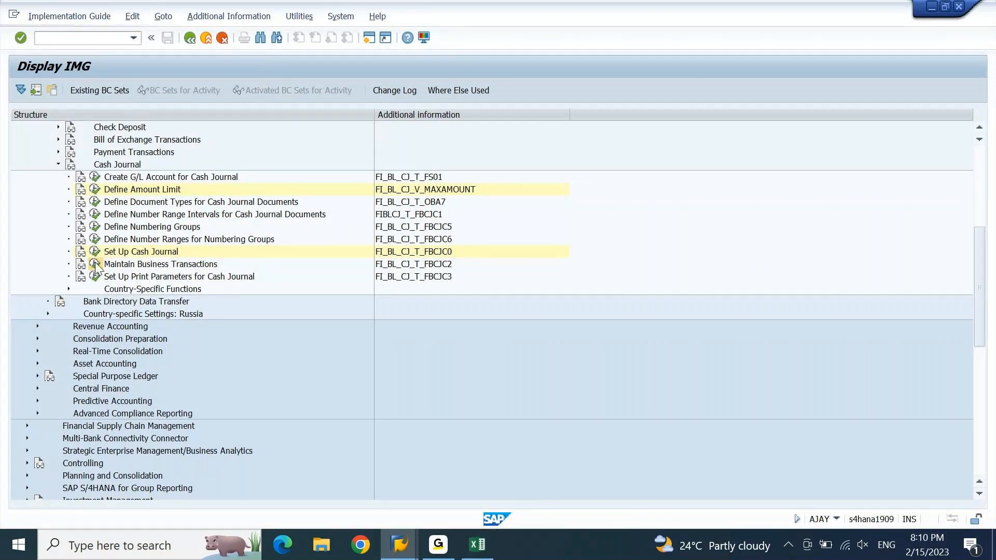
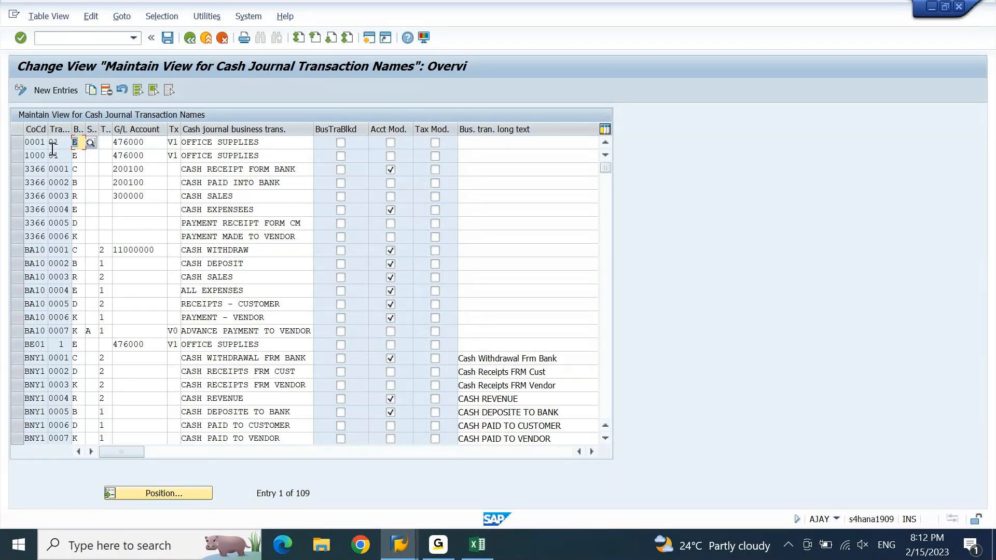
# Select the six cash journal transactions of company code 3366, from 0001 to 0006, and copy them as new entries.
pyautogui.click(17, 169)
pyautogui.keyDown('shift'); pyautogui.click(18, 180); pyautogui.keyUp('shift')
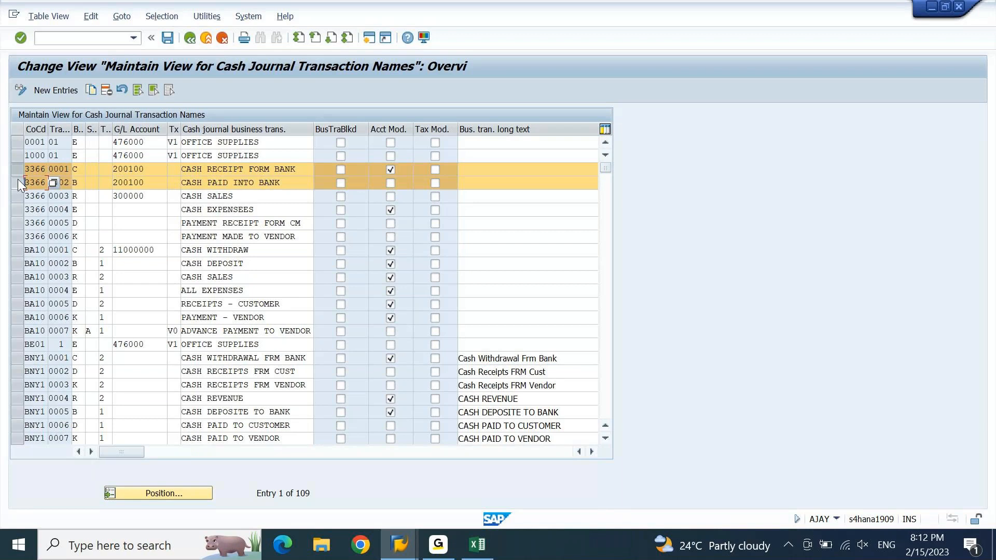
pyautogui.keyDown('shift'); pyautogui.click(17, 196); pyautogui.keyUp('shift')
pyautogui.keyDown('shift'); pyautogui.click(18, 227); pyautogui.keyUp('shift')
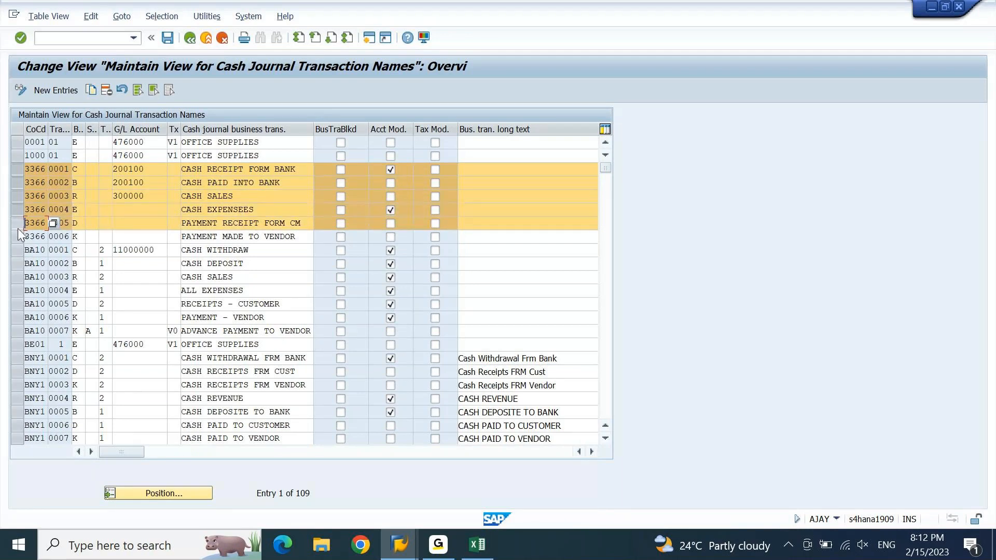
pyautogui.keyDown('shift'); pyautogui.click(18, 237); pyautogui.keyUp('shift')
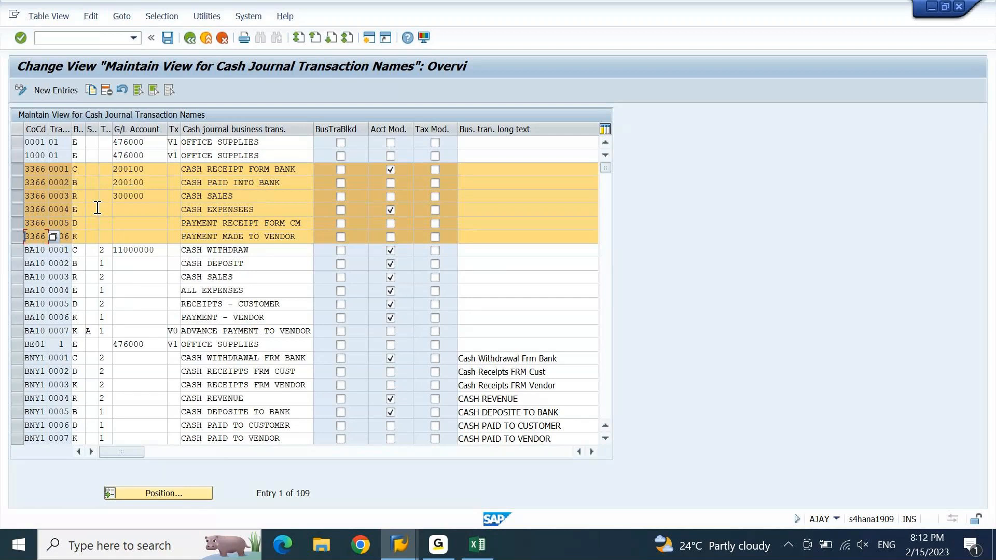
pyautogui.press('Tab')
pyautogui.click(91, 90)
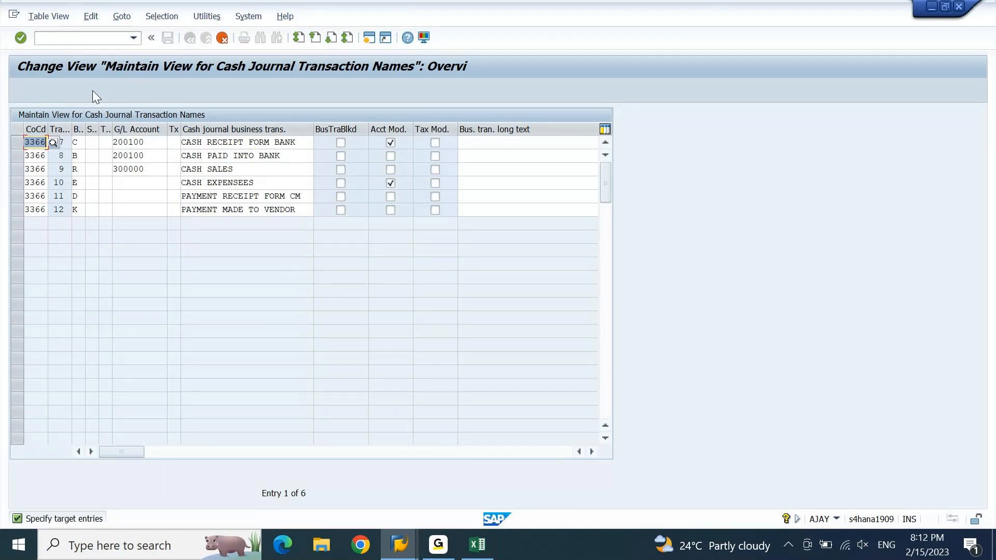
# Replace the company code with AJ10 in all six copied transaction entries.
pyautogui.write('3366')
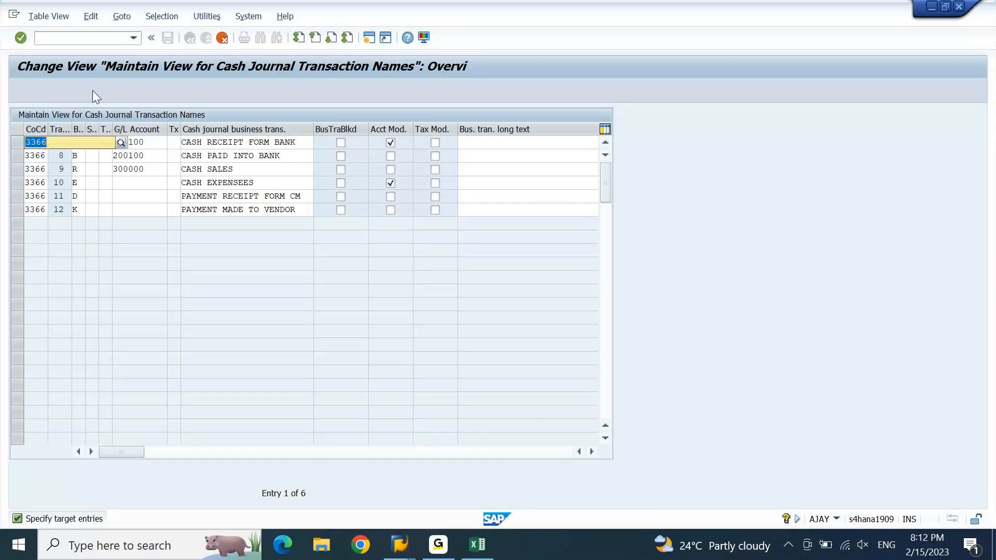
pyautogui.moveTo(34, 189); pyautogui.dragTo(31, 137)
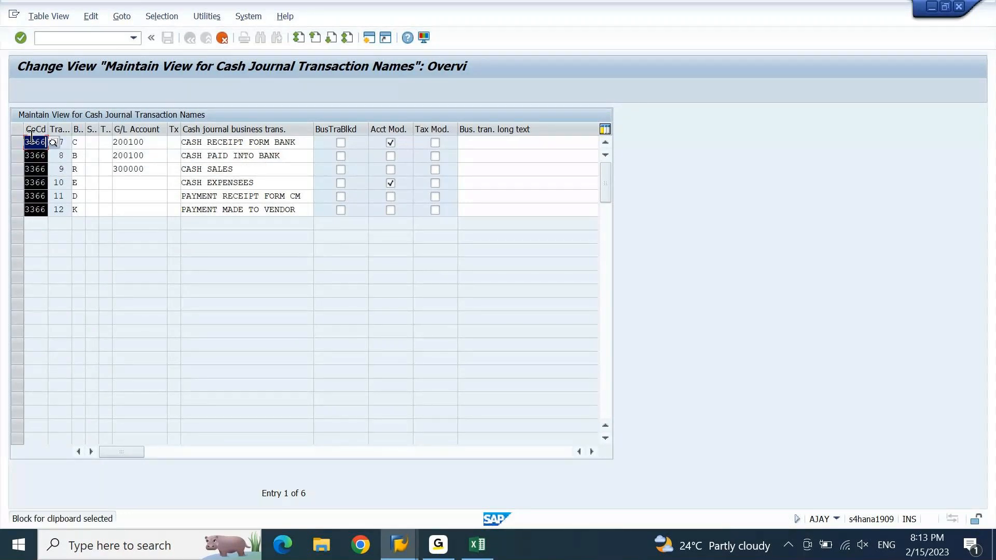
pyautogui.press('Delete')
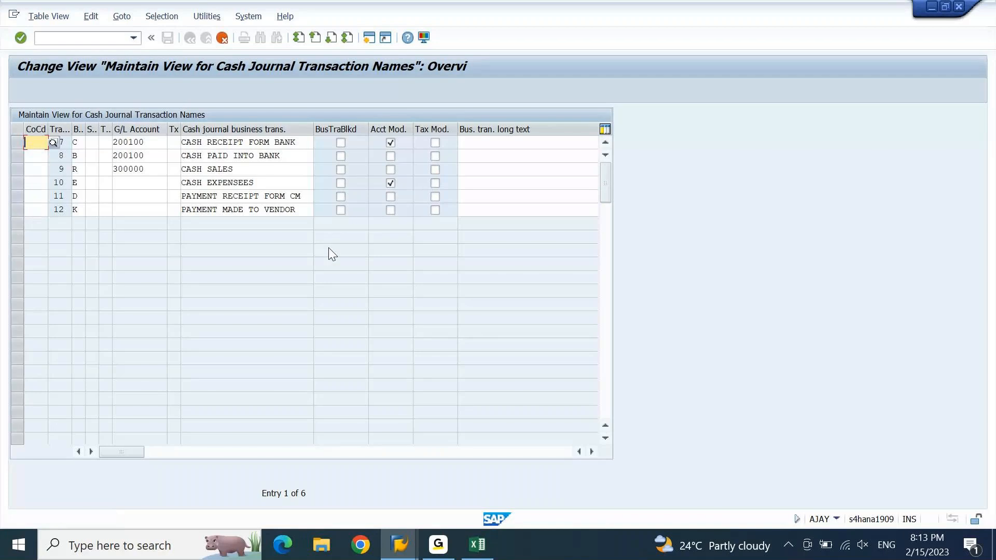
pyautogui.write('aj1')
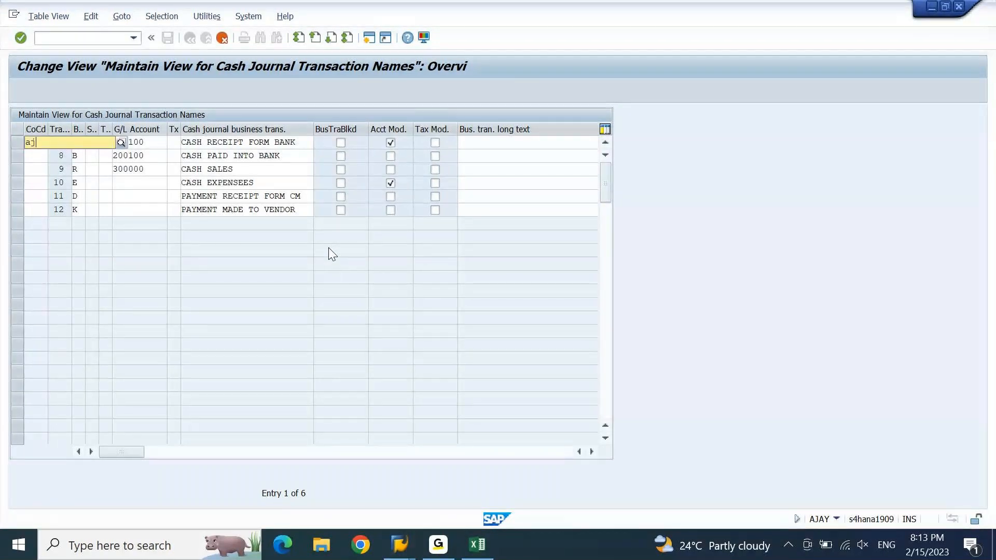
pyautogui.write('0')
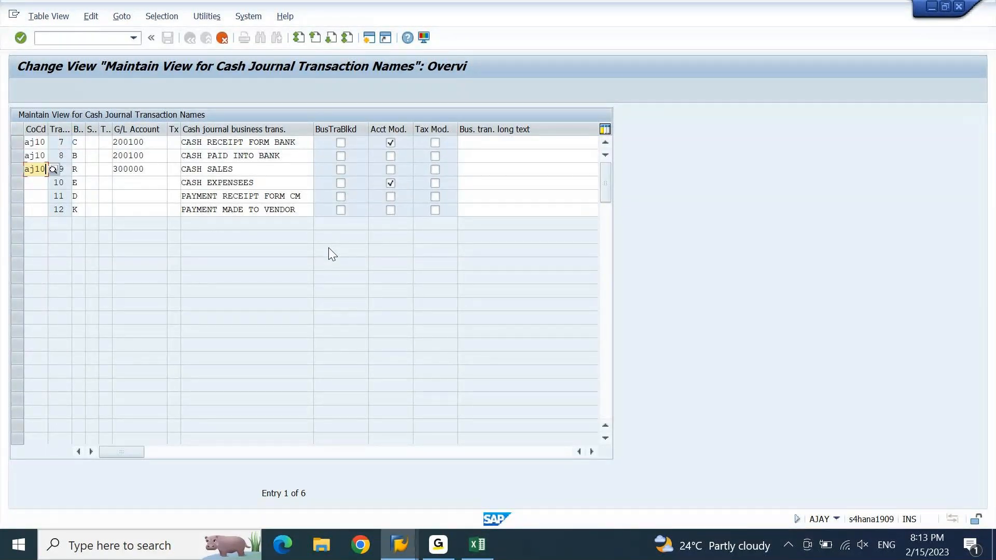
pyautogui.press('Down')
pyautogui.write('aj10')
pyautogui.press('Down')
pyautogui.write('aj10')
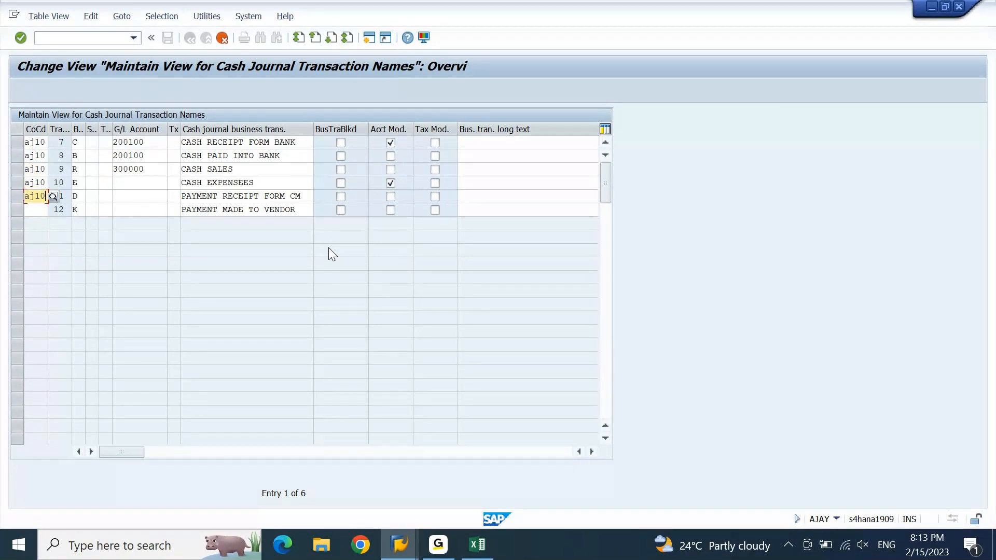
pyautogui.press('Down')
pyautogui.write('aj10')
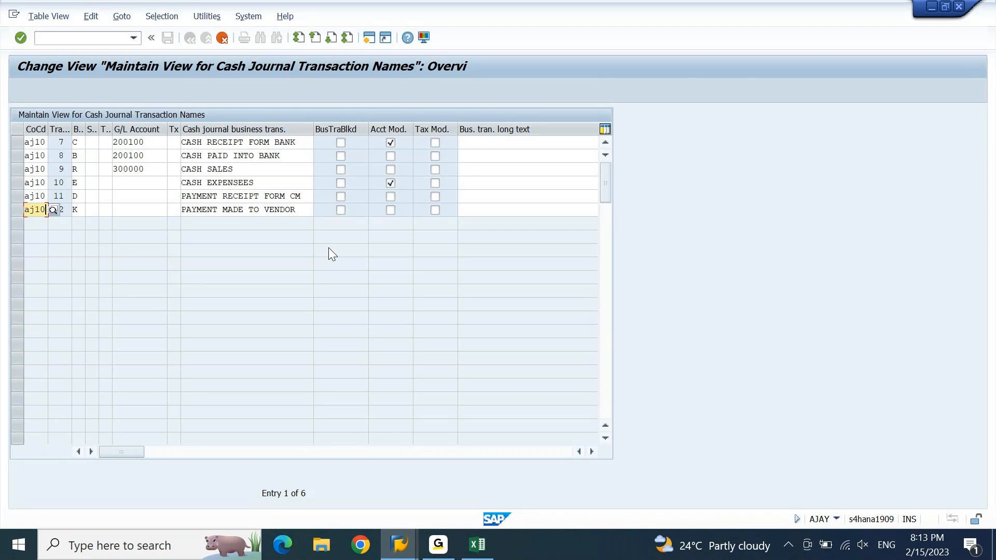
# Clear the G/L accounts of the first three entries and untick Acct Mod. for the type C and E entries.
pyautogui.hotkey('ctrl', 'y')
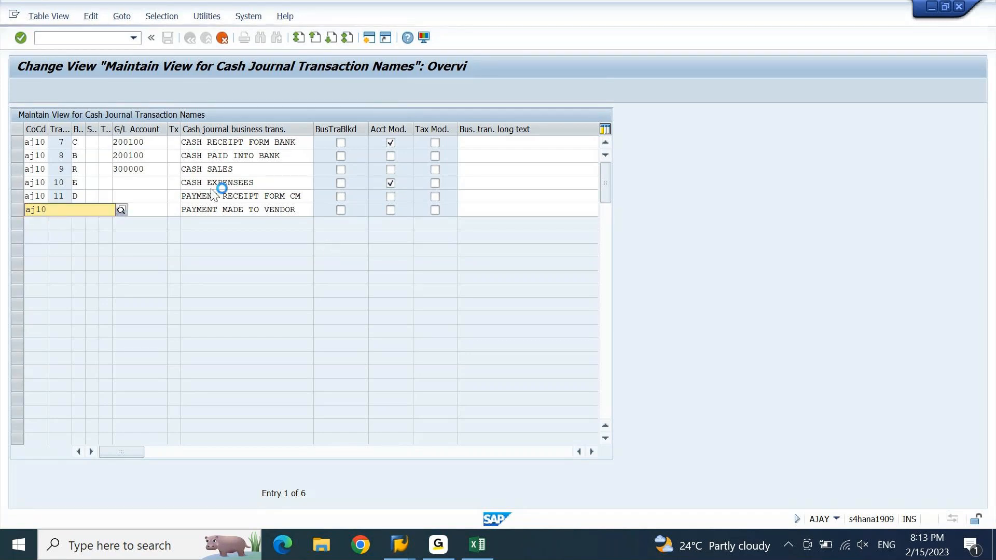
pyautogui.moveTo(158, 174); pyautogui.dragTo(125, 126)
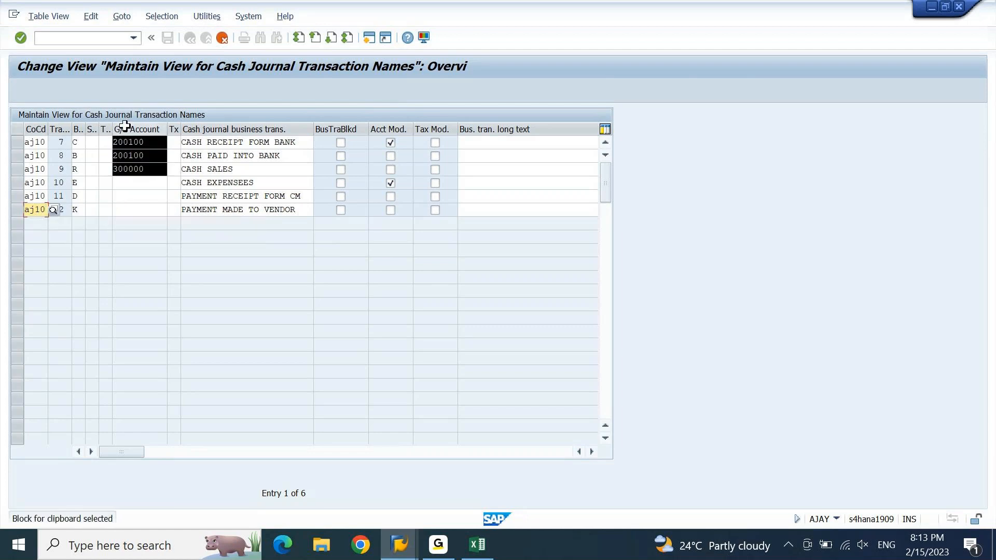
pyautogui.hotkey('ctrl', 'x')
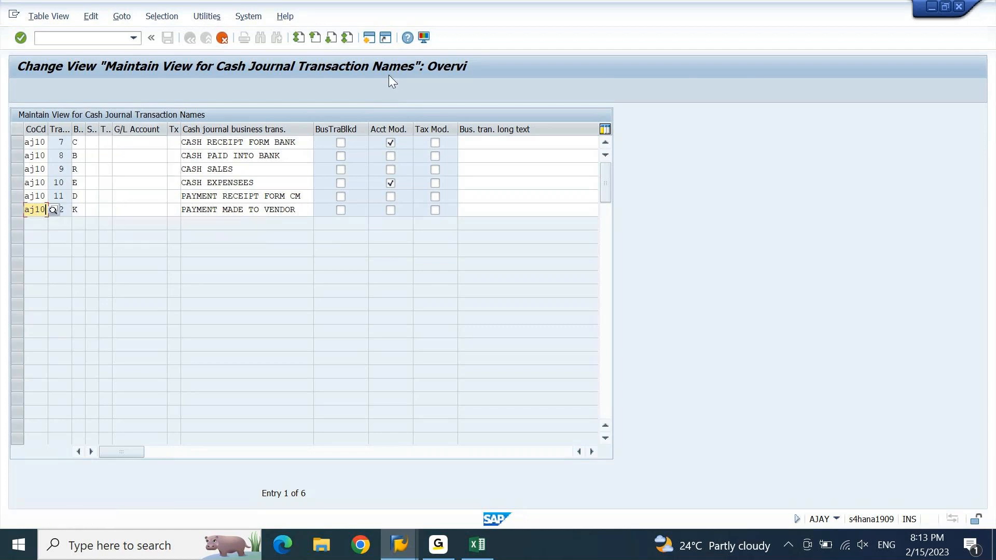
pyautogui.click(390, 142)
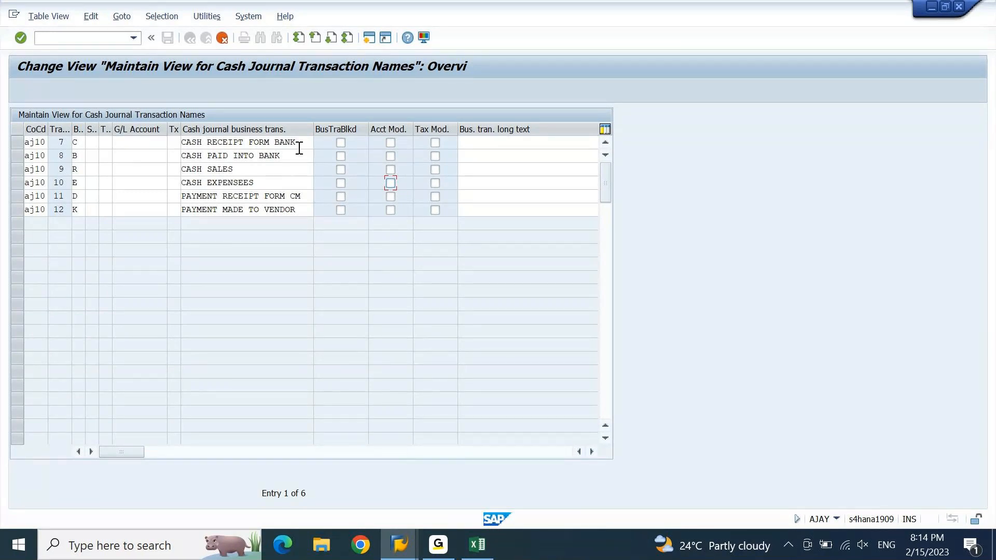
# Rename the type C transaction to "Cash withdraw from Bank" and the type B transaction to "Cash deposit in Bank".
pyautogui.moveTo(299, 145); pyautogui.dragTo(162, 147)
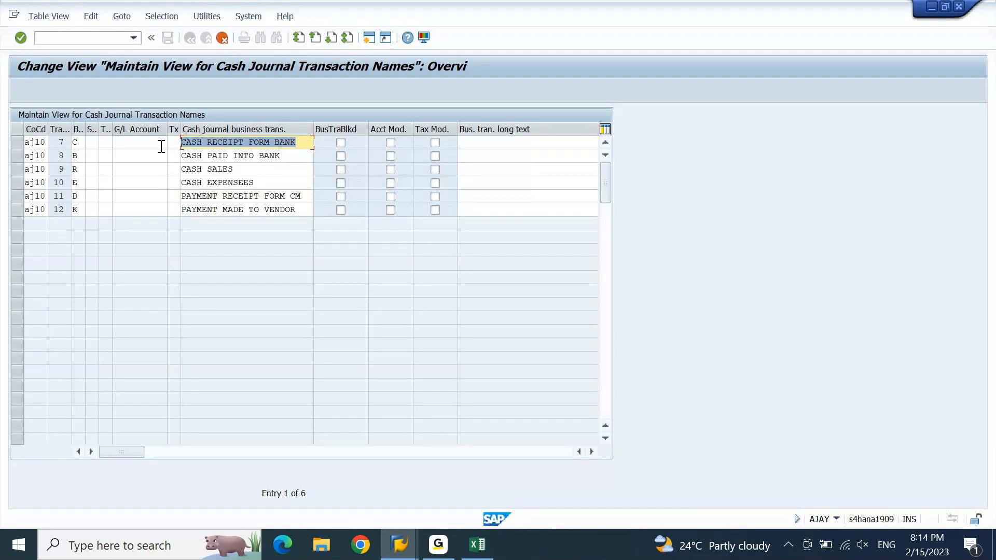
pyautogui.write('Cash withraw')
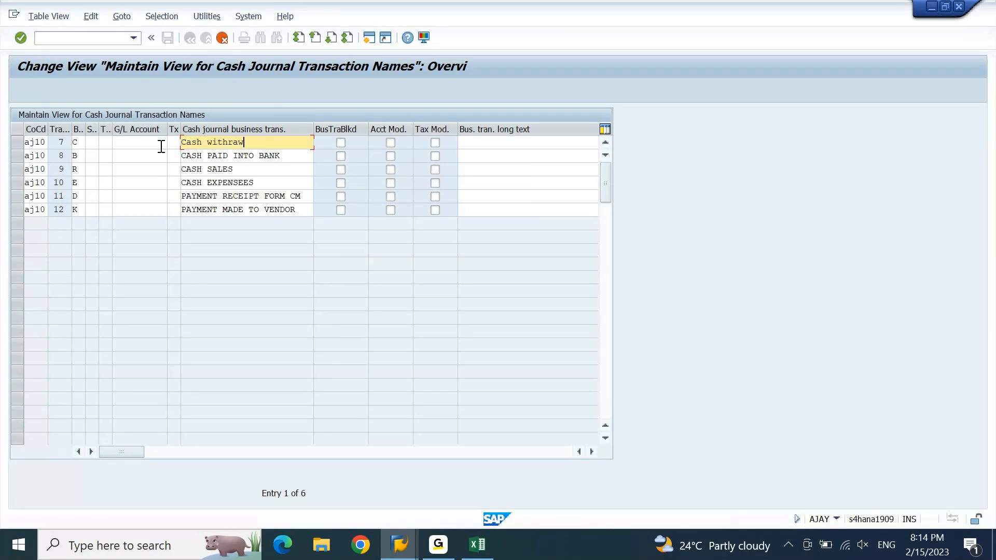
pyautogui.press('BackSpace')
pyautogui.press('BackSpace')
pyautogui.write('draw from Bank')
pyautogui.moveTo(281, 156); pyautogui.dragTo(170, 155)
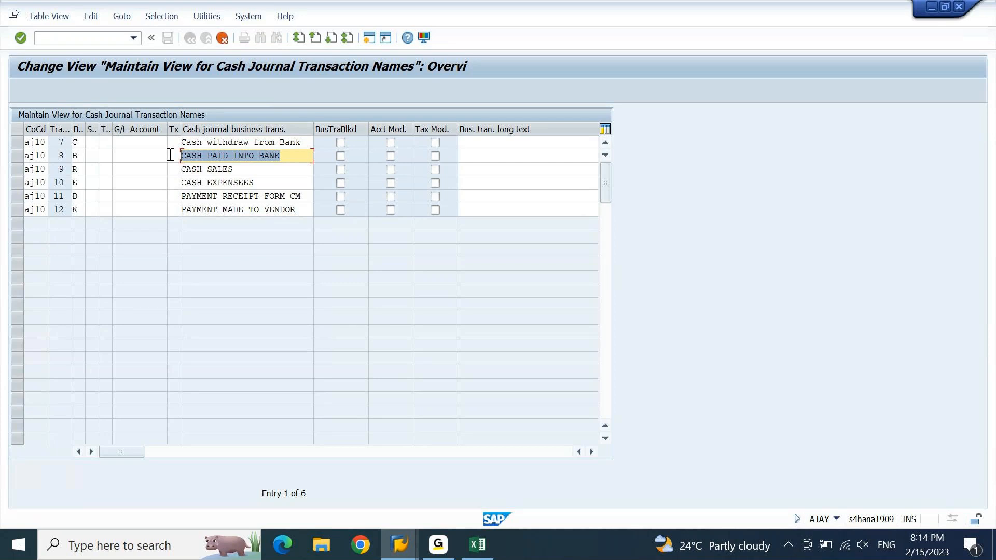
pyautogui.press('BackSpace')
pyautogui.write('Cash depo')
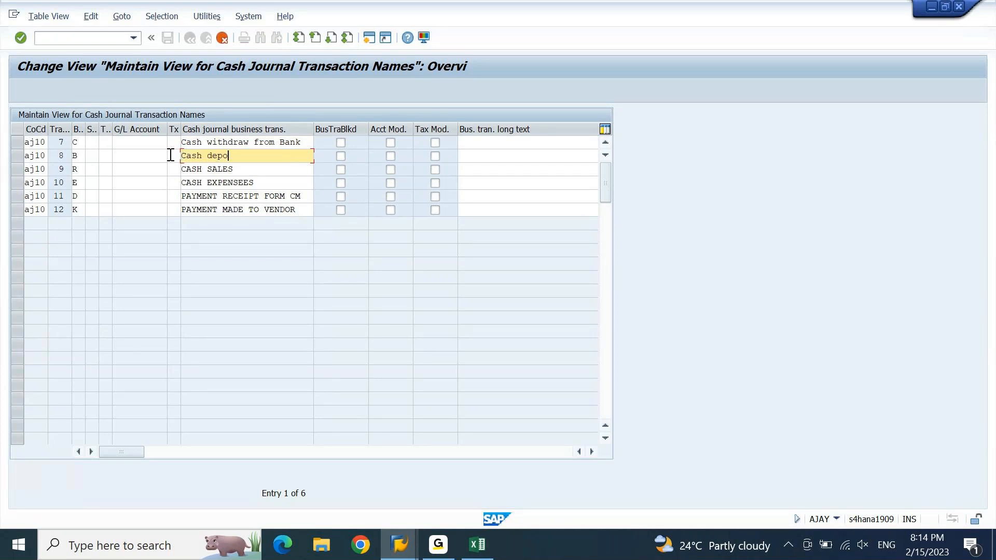
pyautogui.write('sit in Bank')
# Rename the type R transaction to "CASH Receipts" and the type E transaction to "CASH Payments".
pyautogui.click(246, 169)
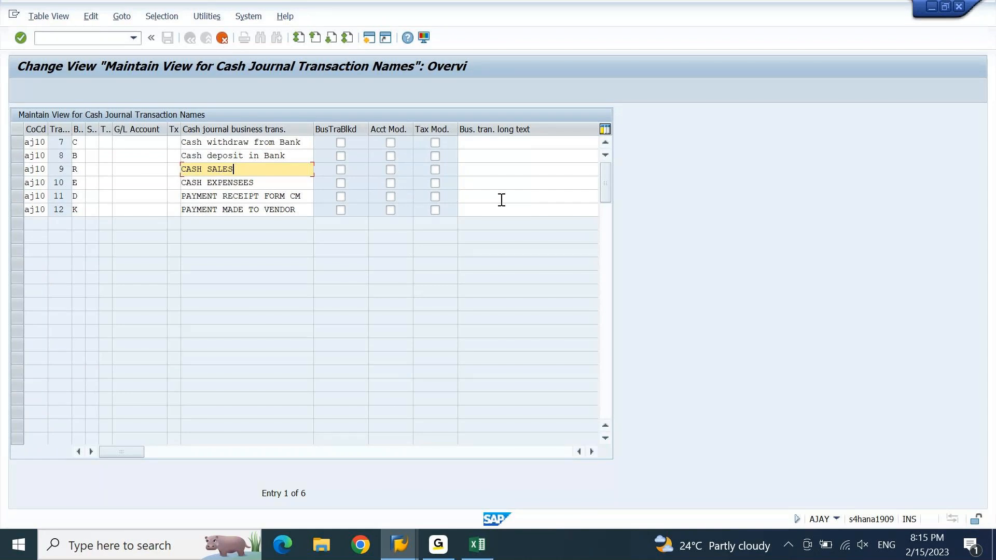
pyautogui.hotkey('ctrl', 'shift', 'Left')
pyautogui.write('Receipts')
pyautogui.click(267, 182)
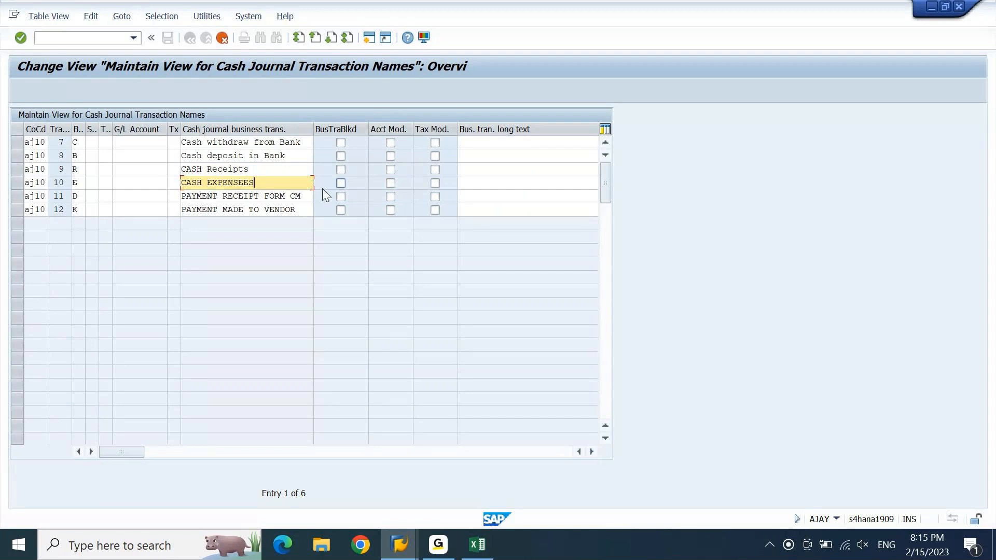
pyautogui.hotkey('ctrl', 'shift', 'Left')
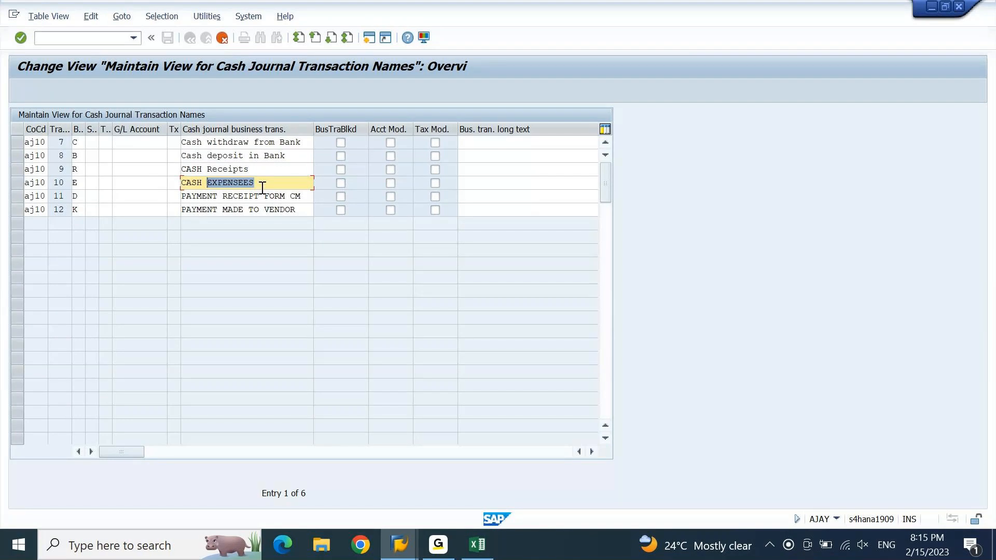
pyautogui.write('Payments')
# Rename the type D transaction to "Customer Payments" and the type K transaction to "Vendor Payments".
pyautogui.moveTo(303, 195); pyautogui.dragTo(157, 203)
pyautogui.write('Custo')
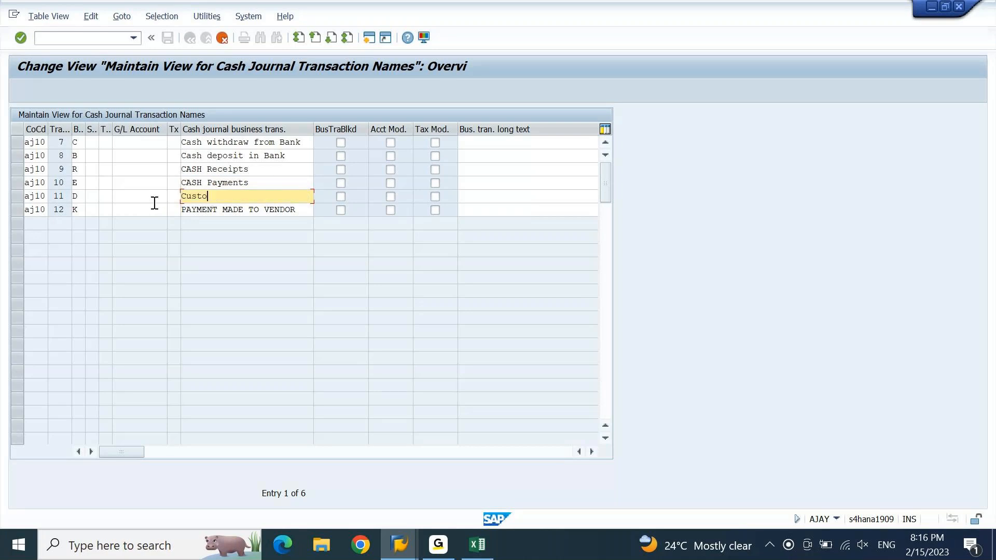
pyautogui.write('mer Payments')
pyautogui.click(302, 212)
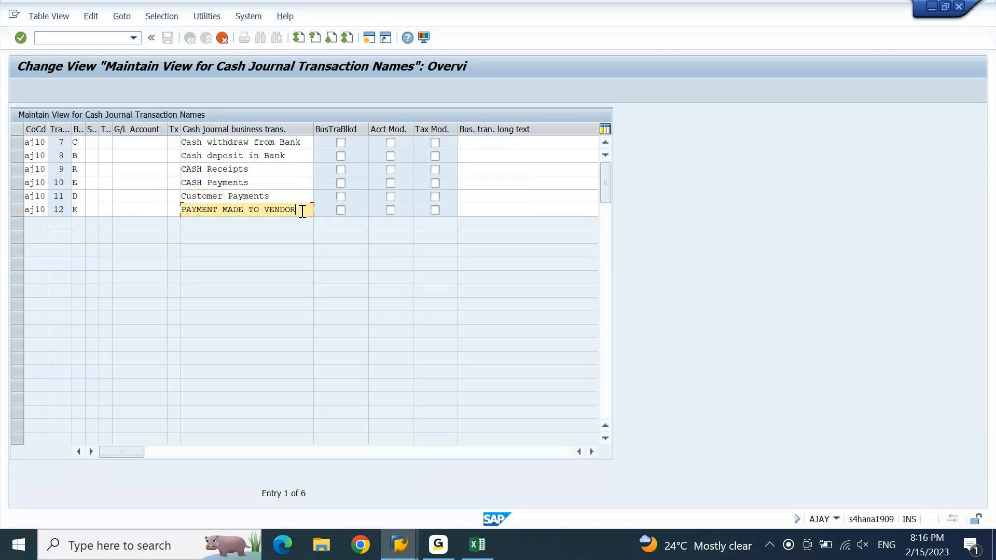
pyautogui.moveTo(302, 212); pyautogui.dragTo(151, 226)
pyautogui.write('Payme')
pyautogui.press('BackSpace')
pyautogui.press('BackSpace')
pyautogui.press('BackSpace')
pyautogui.press('BackSpace')
pyautogui.press('BackSpace')
pyautogui.write('Vendor Payments')
# Change the type D transaction's name to "Customer Receipts".
pyautogui.press('Up')
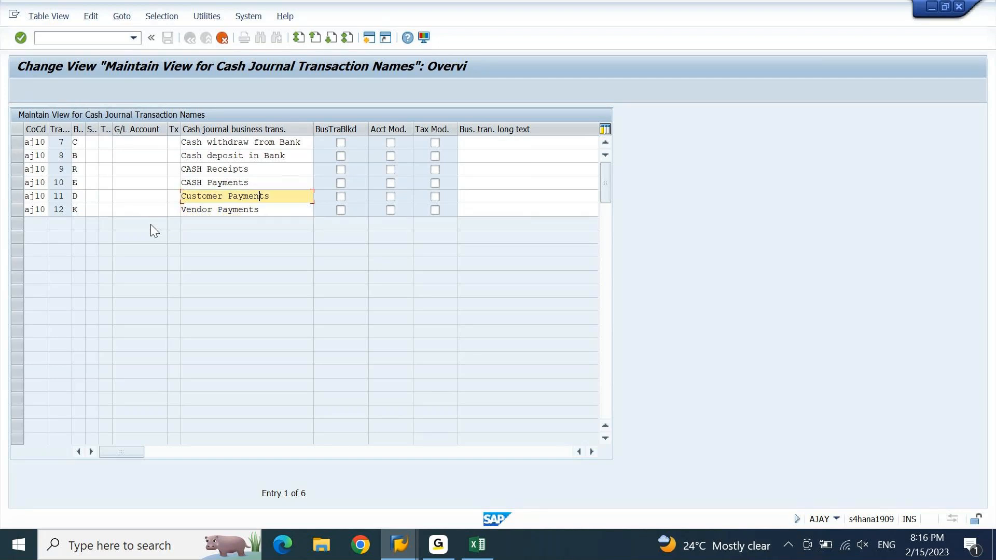
pyautogui.hotkey('ctrl', 'shift', 'Left')
pyautogui.write('Receipts')
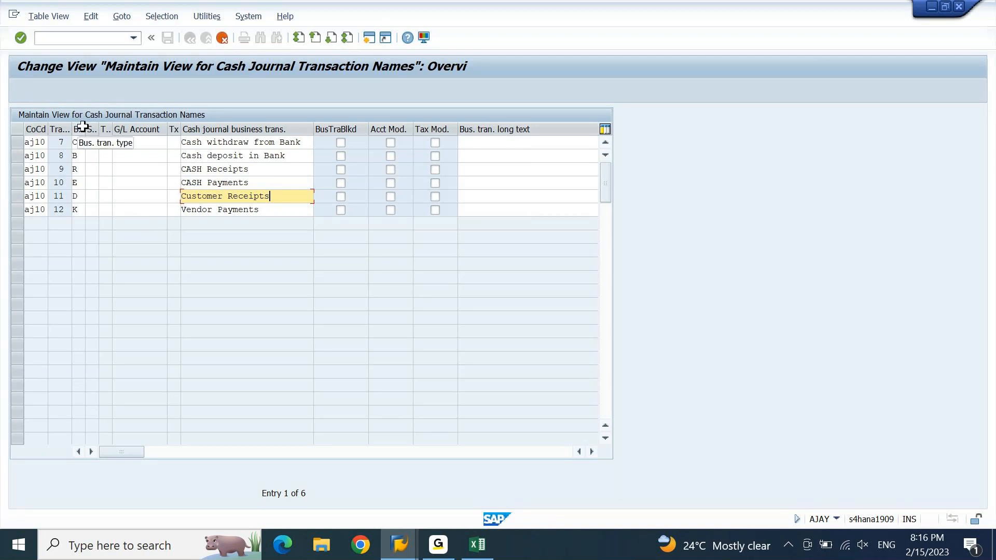
# Widen the business transaction type column, review the possible transaction types against the entries, and close the value list without choosing one.
pyautogui.moveTo(85, 129); pyautogui.dragTo(116, 129)
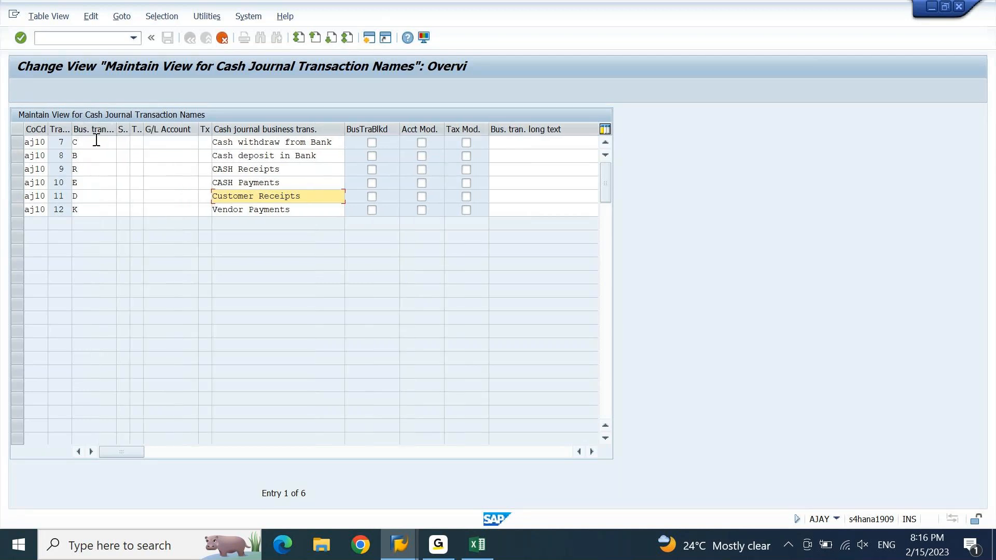
pyautogui.click(107, 141)
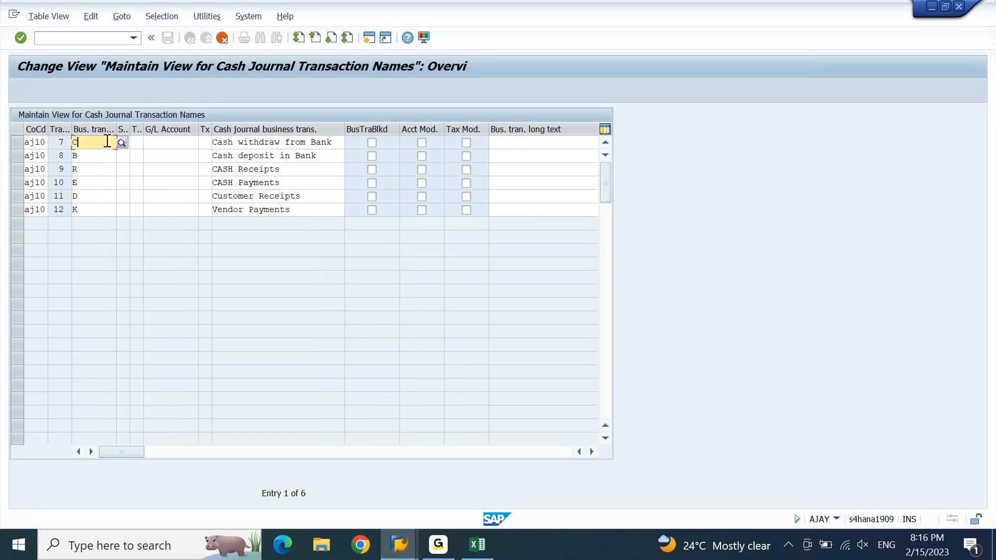
pyautogui.click(122, 143)
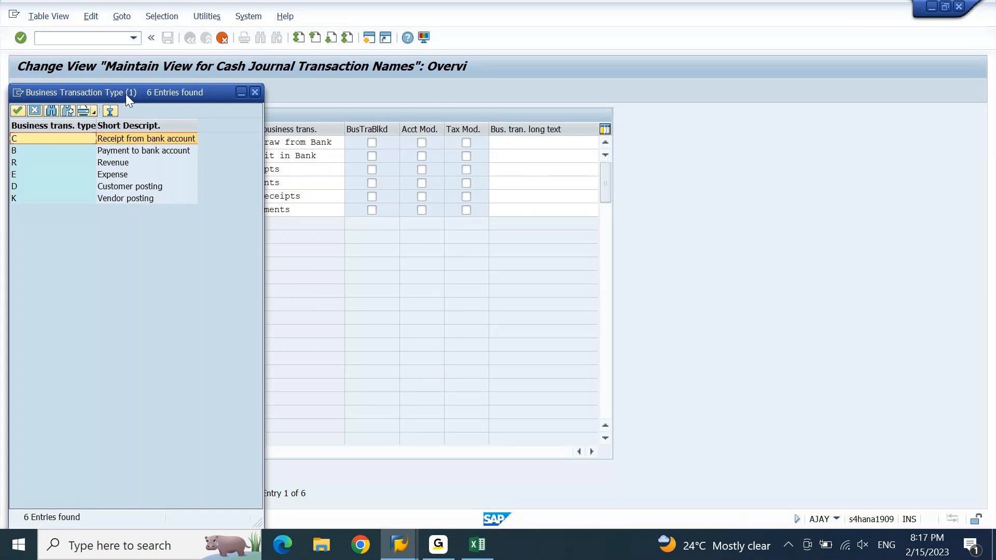
pyautogui.moveTo(125, 95); pyautogui.dragTo(466, 96)
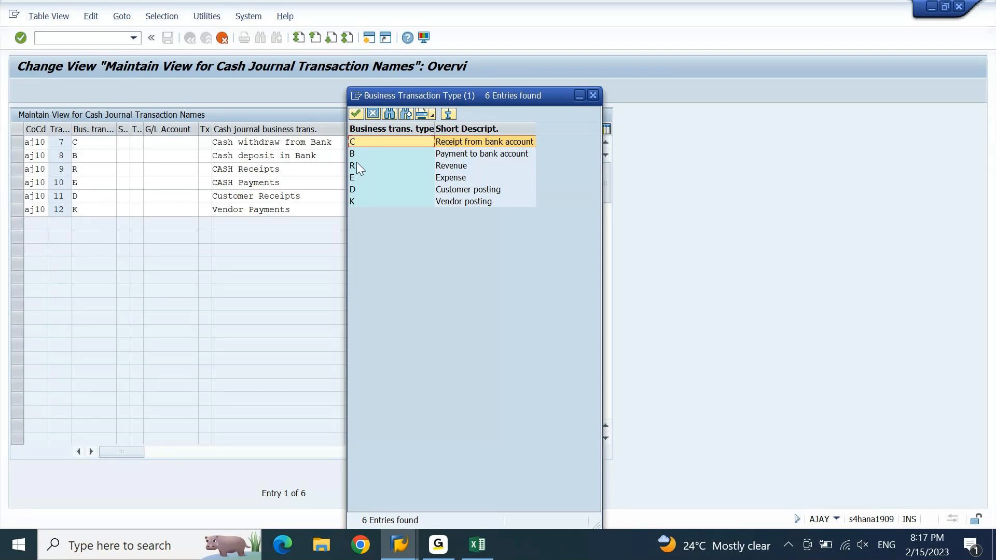
pyautogui.click(494, 155)
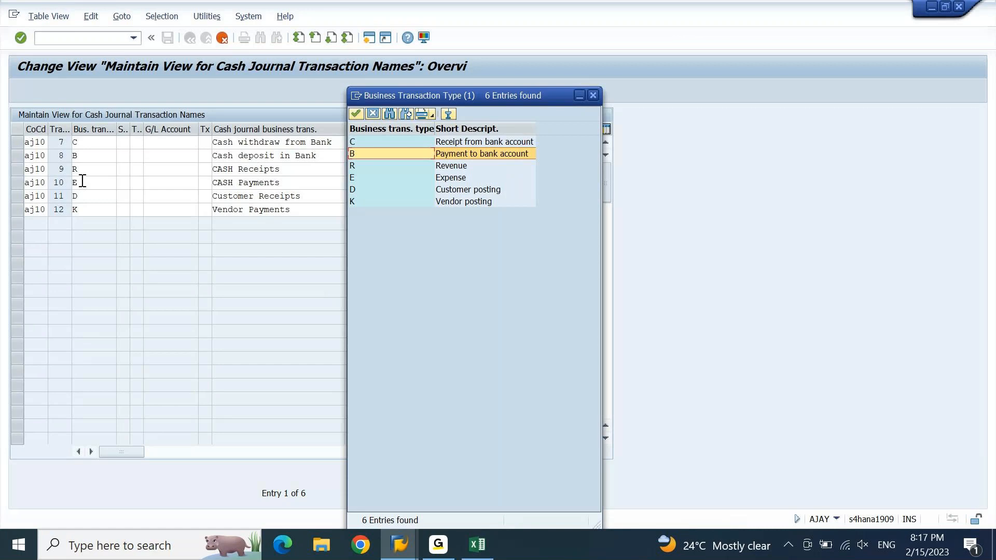
pyautogui.click(462, 164)
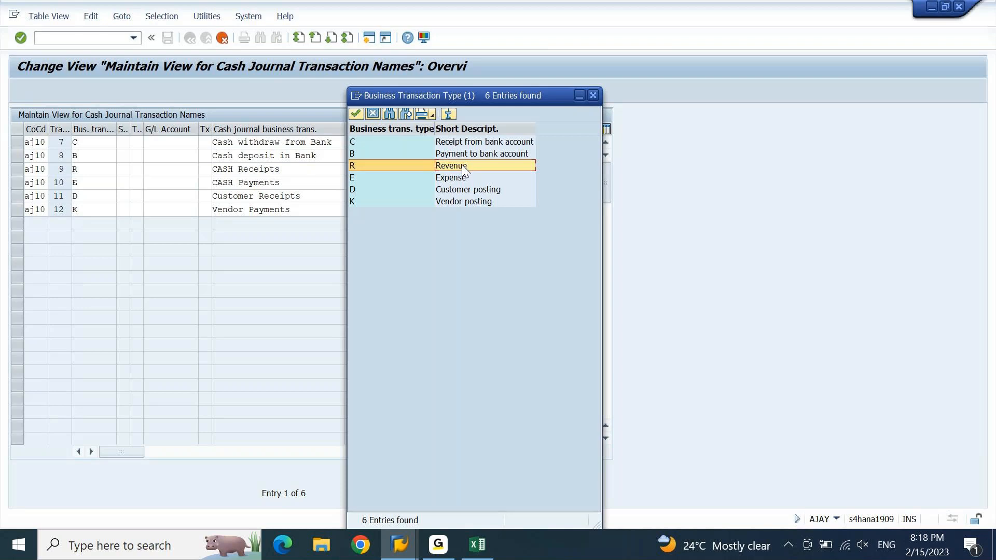
pyautogui.click(413, 177)
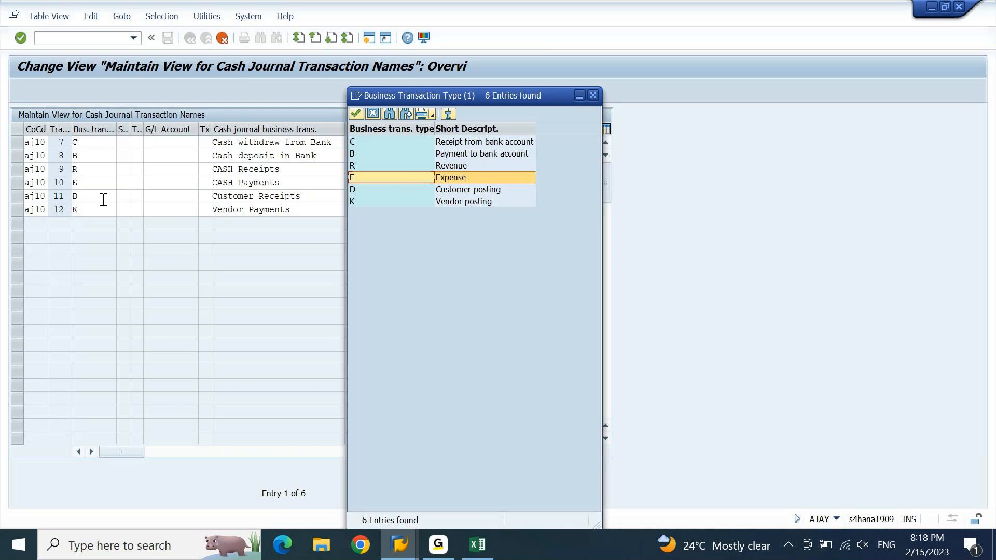
pyautogui.click(500, 191)
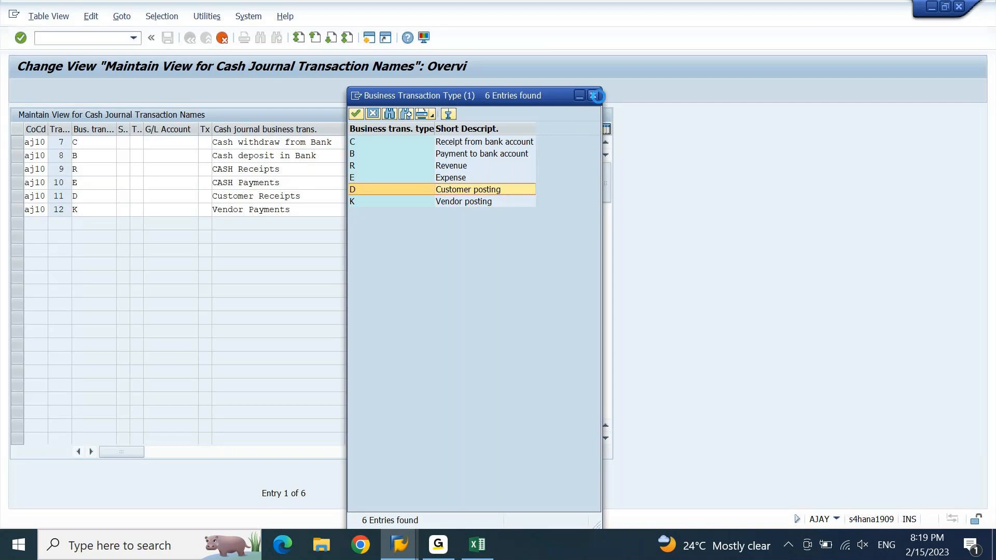
pyautogui.click(596, 95)
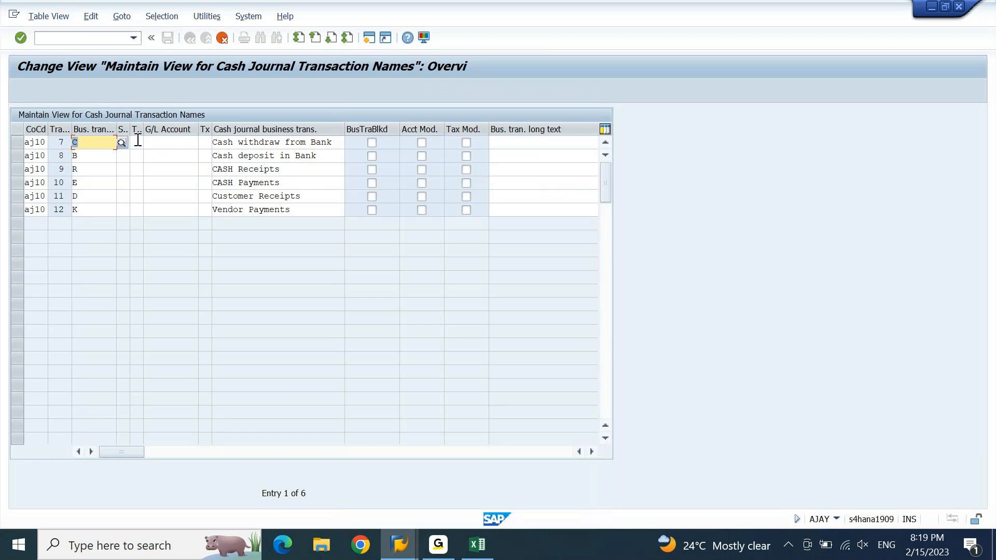
# Widen the Special G/L indicator and transaction classification columns to check the indicator heading, and narrow the Special G/L column again.
pyautogui.moveTo(130, 129); pyautogui.dragTo(155, 127)
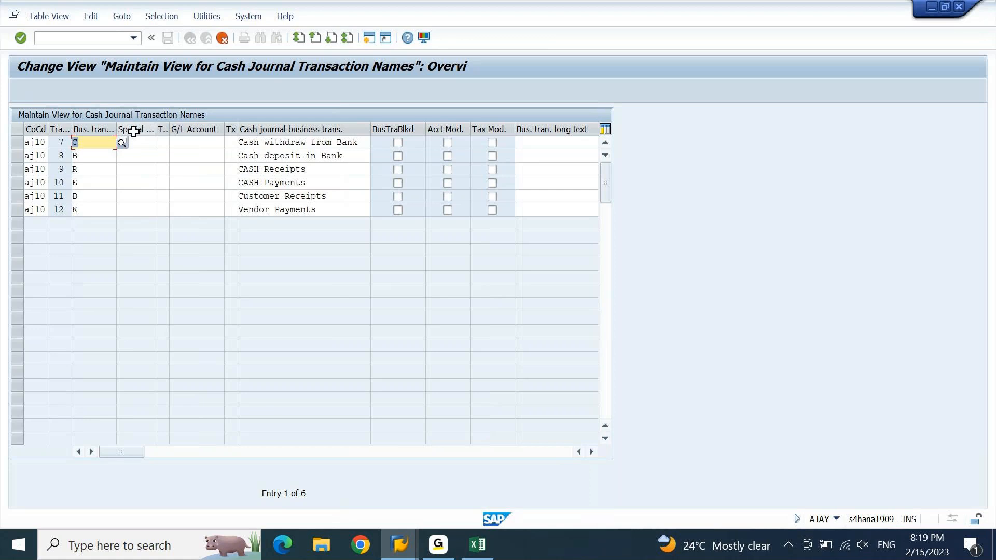
pyautogui.click(140, 141)
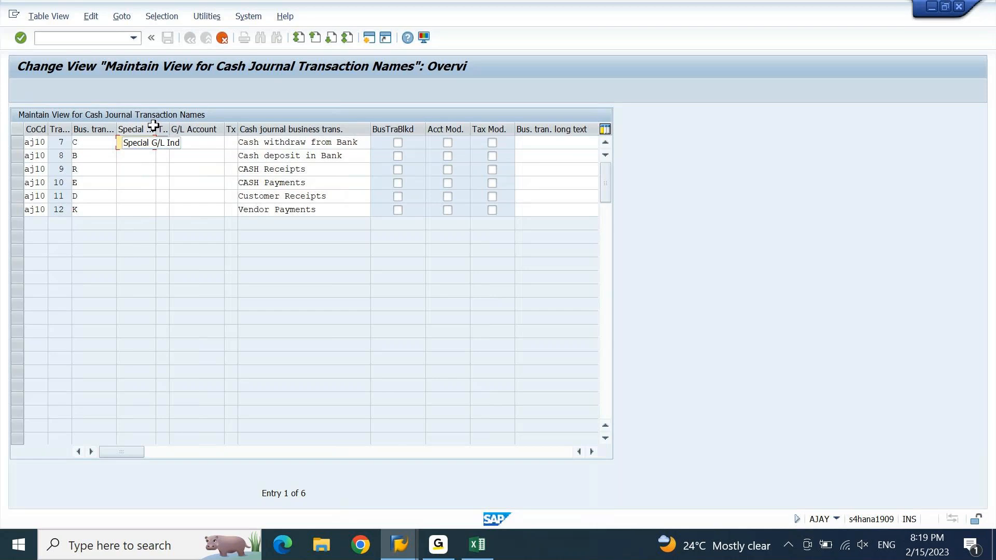
pyautogui.moveTo(168, 127); pyautogui.dragTo(186, 126)
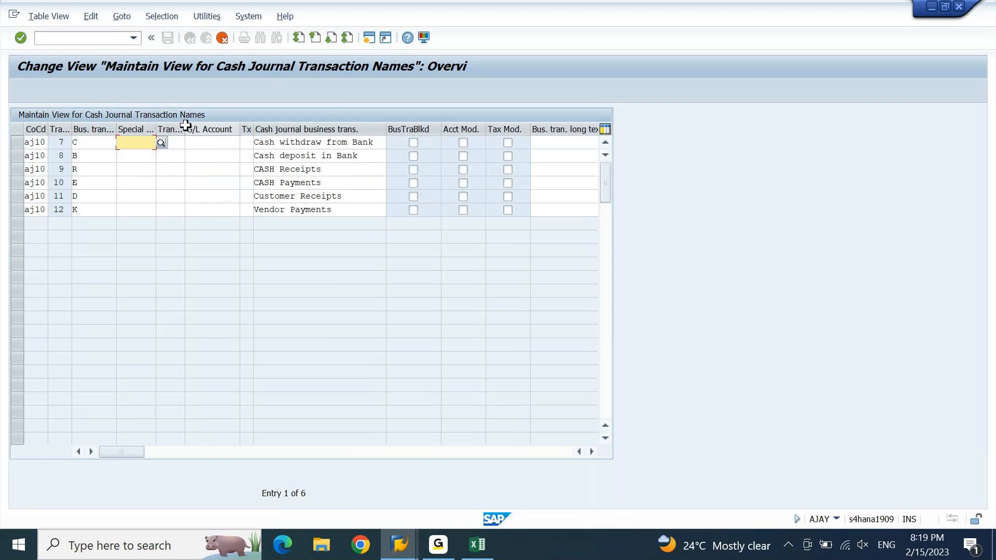
pyautogui.moveTo(154, 131); pyautogui.dragTo(136, 132)
# Review the possible transaction classifications for the type C transaction, close the value list without choosing one, and narrow the column.
pyautogui.click(157, 141)
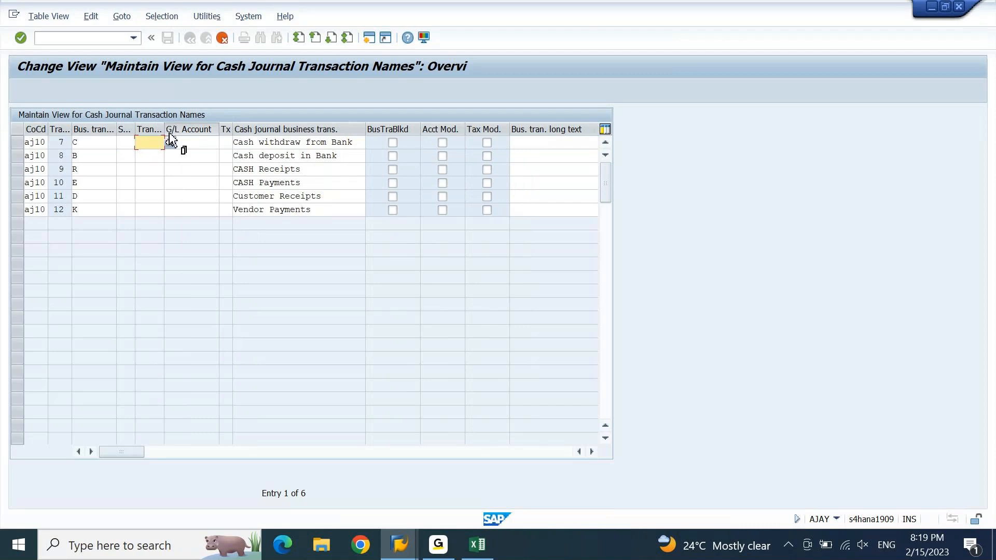
pyautogui.moveTo(163, 129); pyautogui.dragTo(196, 130)
pyautogui.click(176, 141)
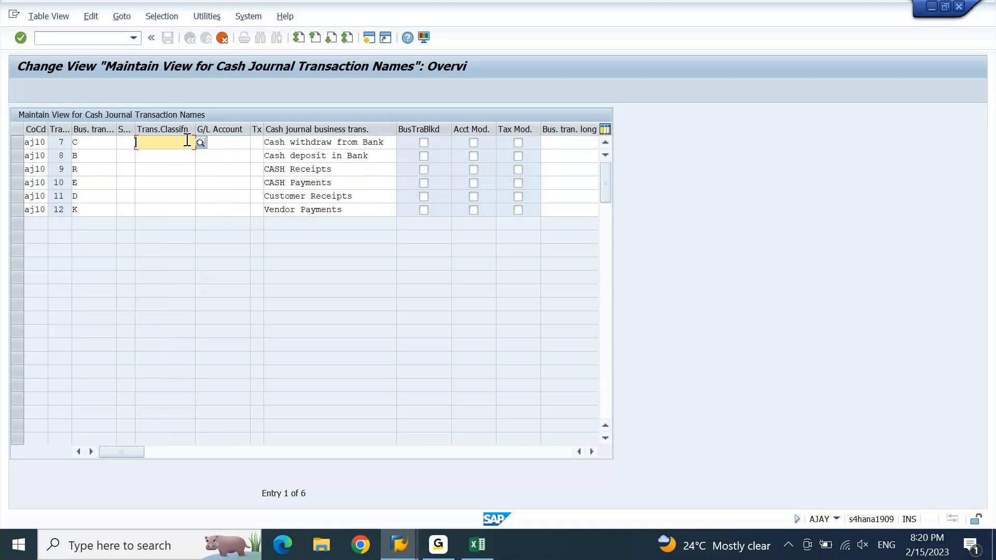
pyautogui.click(200, 143)
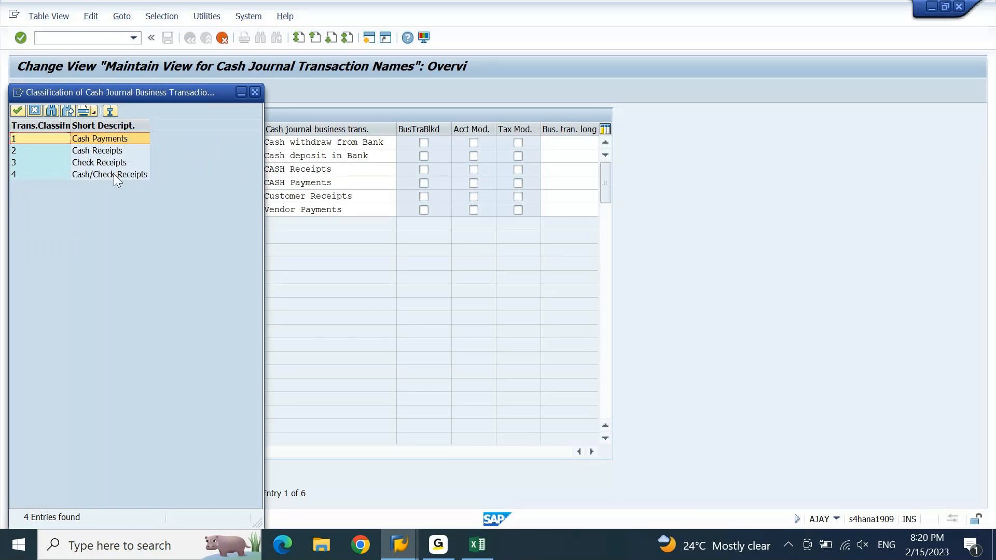
pyautogui.click(254, 92)
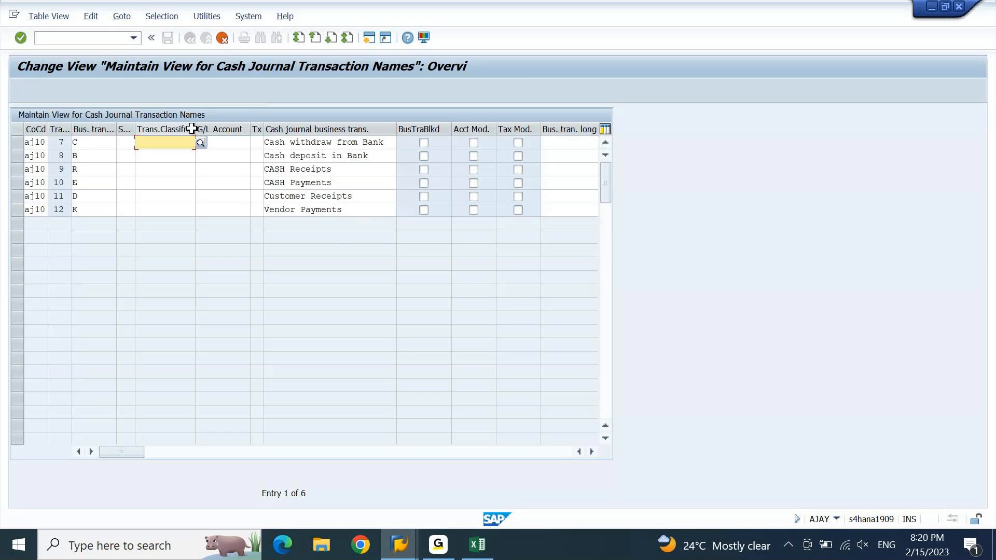
pyautogui.moveTo(193, 130); pyautogui.dragTo(171, 130)
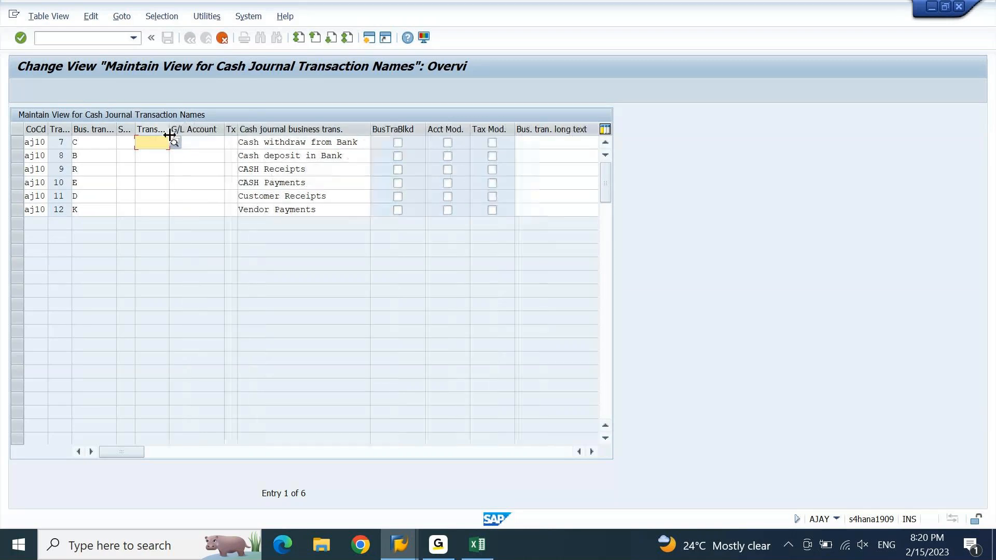
# Compare the type C transaction's name with its G/L account field, mark its account as modifiable, and widen the Acct Mod. column.
pyautogui.click(206, 141)
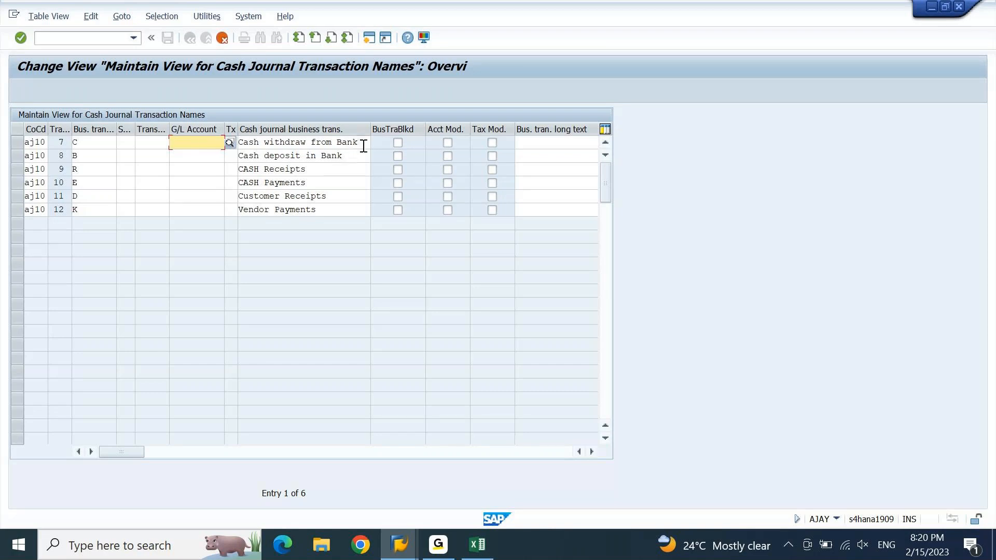
pyautogui.moveTo(364, 147); pyautogui.dragTo(237, 150)
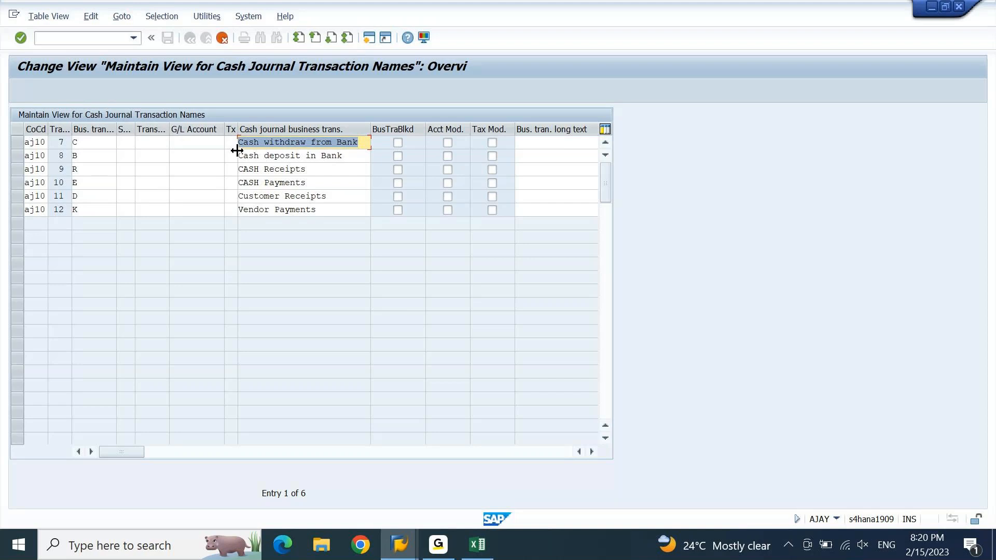
pyautogui.click(204, 143)
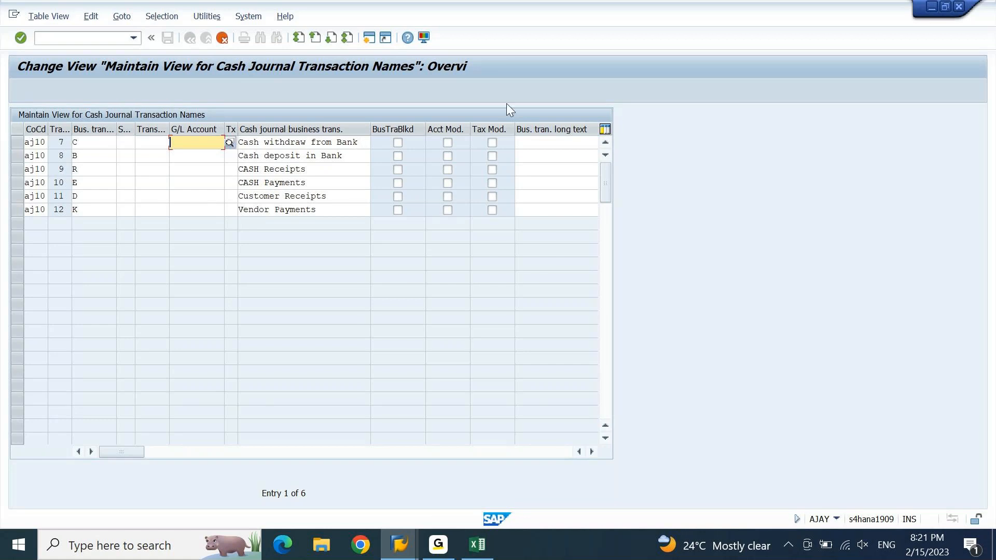
pyautogui.click(446, 145)
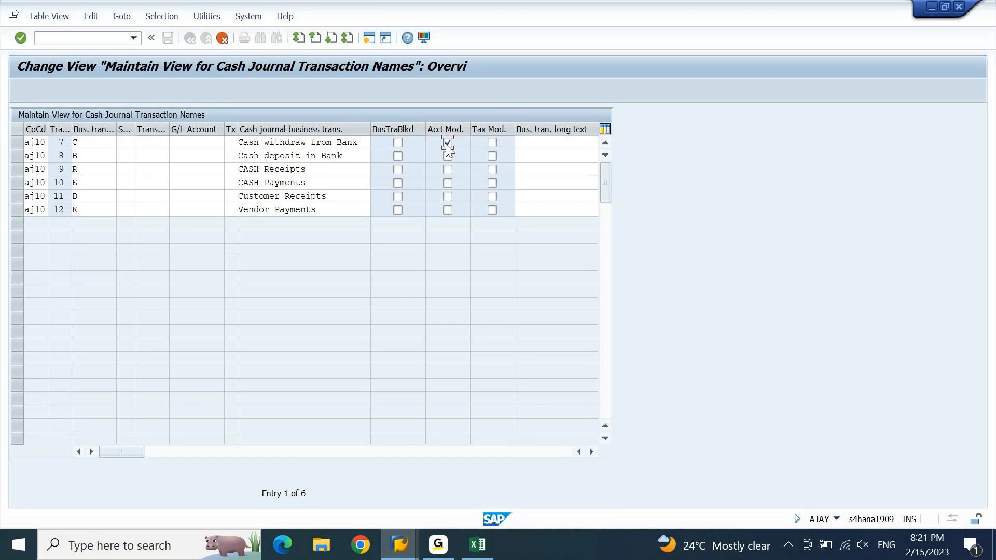
pyautogui.moveTo(470, 133); pyautogui.dragTo(543, 129)
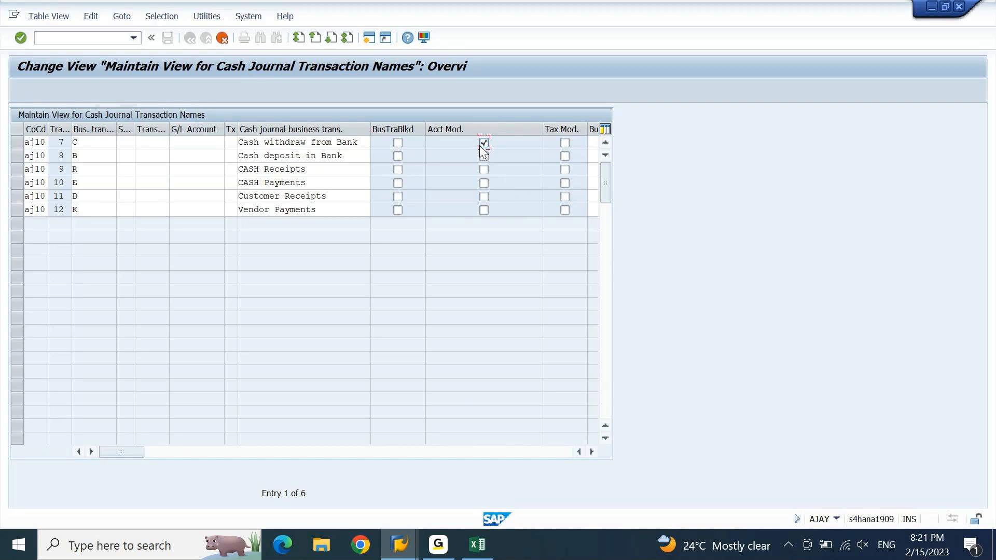
pyautogui.click(187, 145)
pyautogui.write('12')
pyautogui.press('Tab')
pyautogui.click(195, 143)
pyautogui.moveTo(195, 144); pyautogui.dragTo(139, 151)
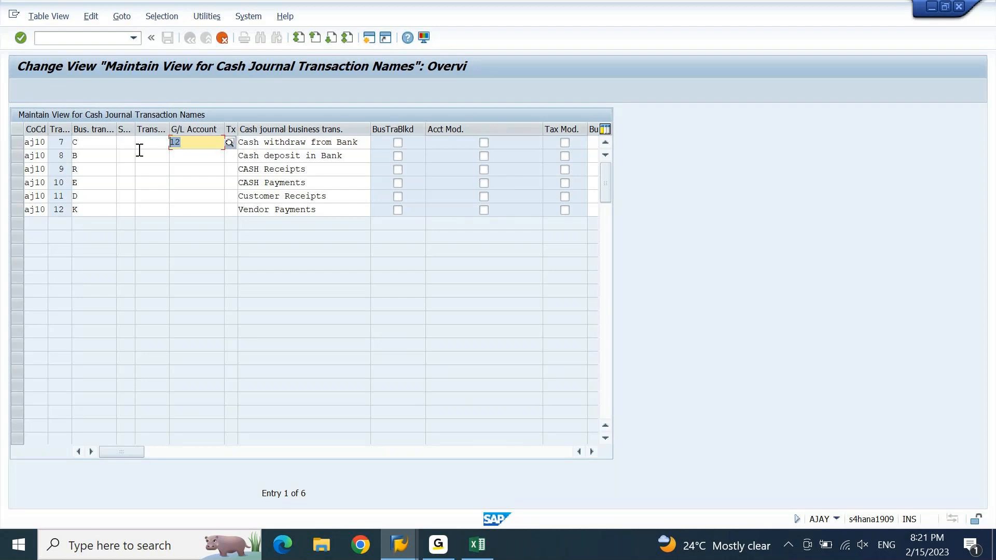
pyautogui.press('Delete')
# Allow account modification for the "Cash withdraw from Bank" transaction and slightly widen the tax code column.
pyautogui.click(484, 143)
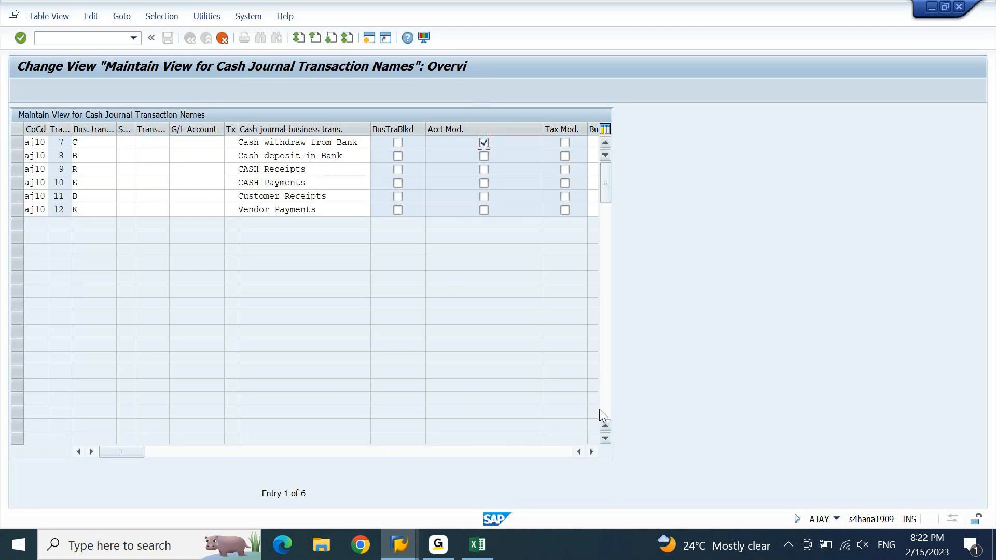
pyautogui.moveTo(238, 131); pyautogui.dragTo(285, 126)
pyautogui.click(247, 142)
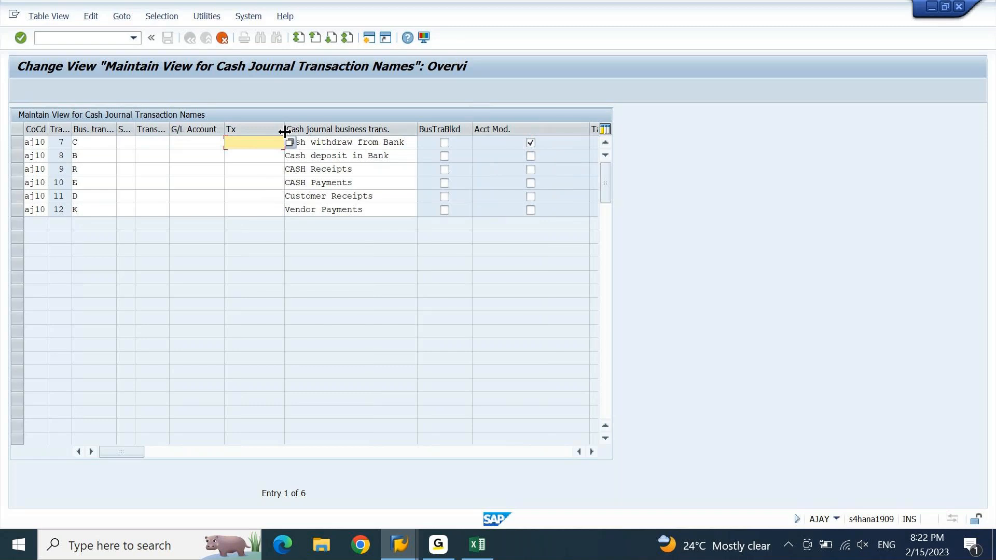
pyautogui.moveTo(285, 132); pyautogui.dragTo(255, 124)
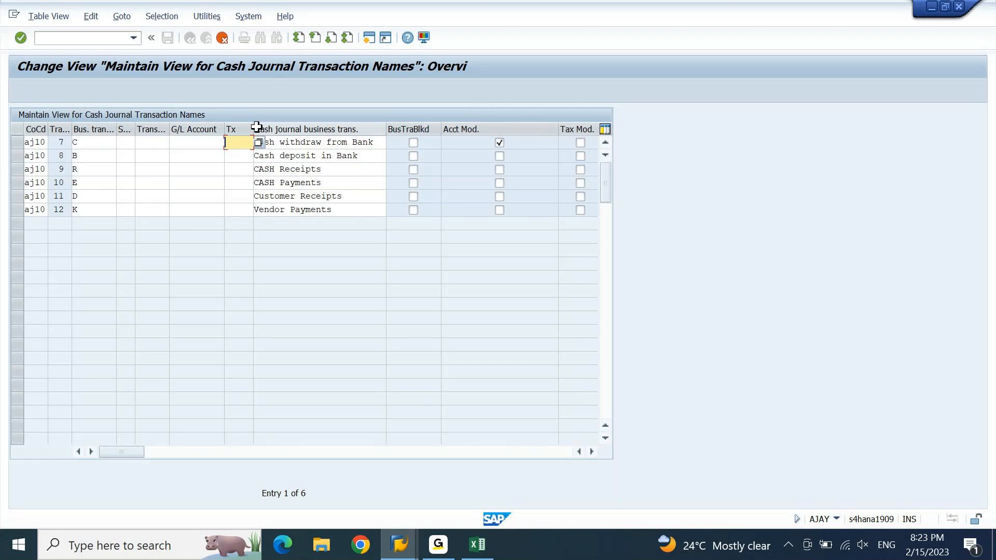
pyautogui.moveTo(252, 130); pyautogui.dragTo(243, 130)
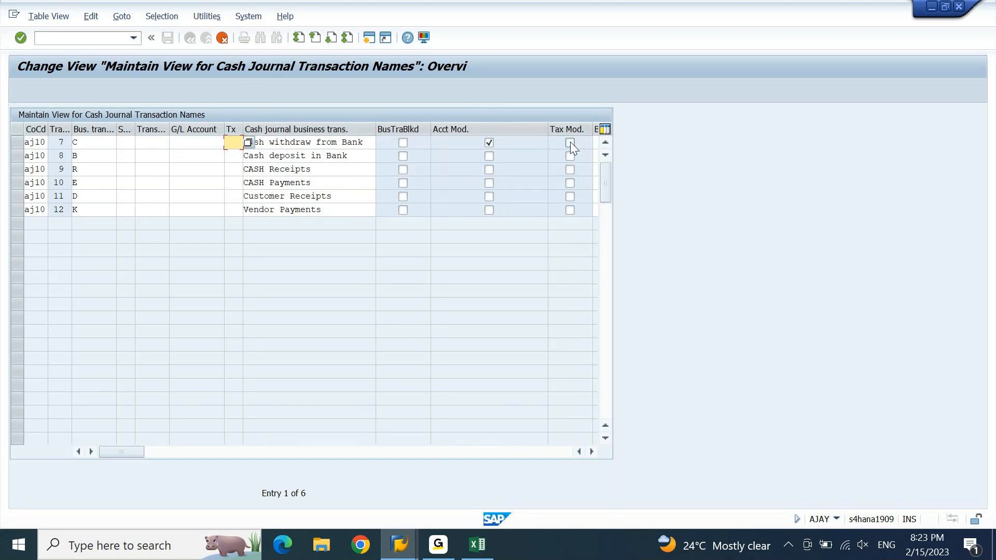
# Examine the Tax Mod. option and the business transaction long text column for the "Cash withdraw from Bank" transaction.
pyautogui.click(570, 143)
pyautogui.moveTo(129, 452); pyautogui.dragTo(198, 455)
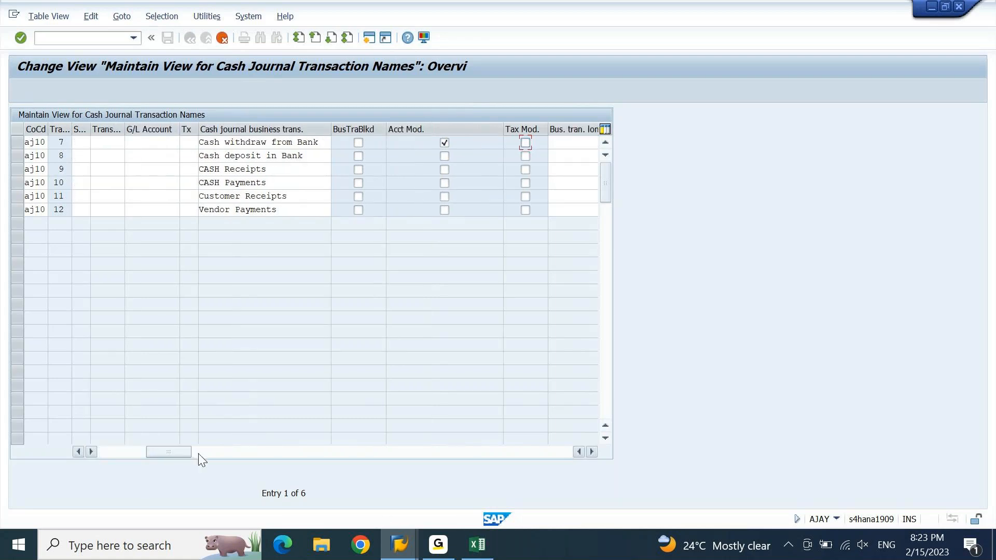
pyautogui.click(592, 452)
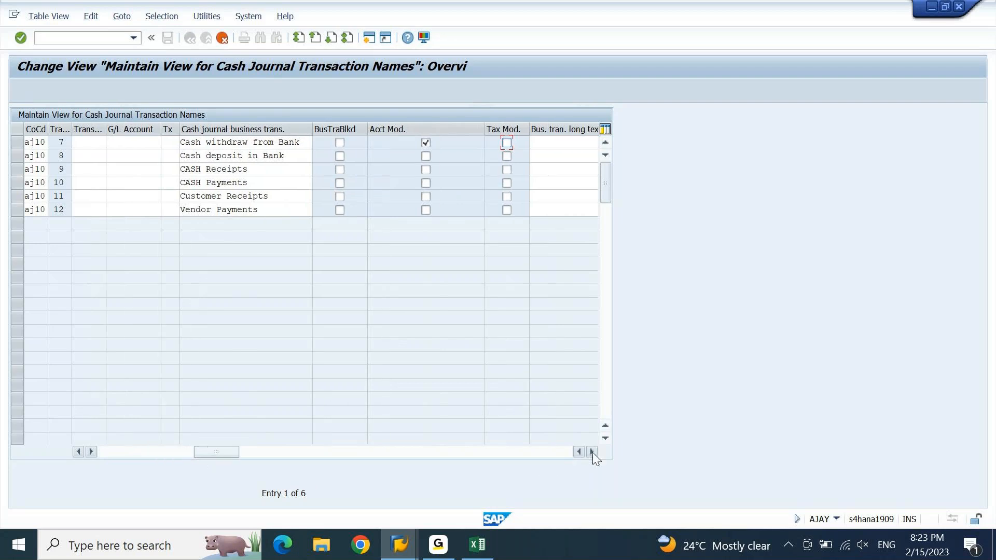
pyautogui.click(592, 452)
pyautogui.click(451, 142)
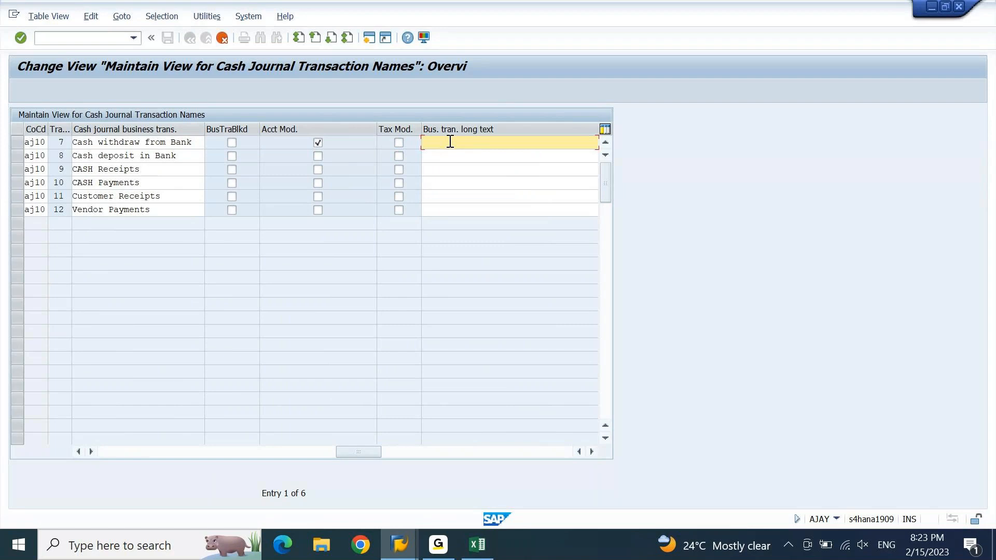
pyautogui.moveTo(191, 146); pyautogui.dragTo(76, 149)
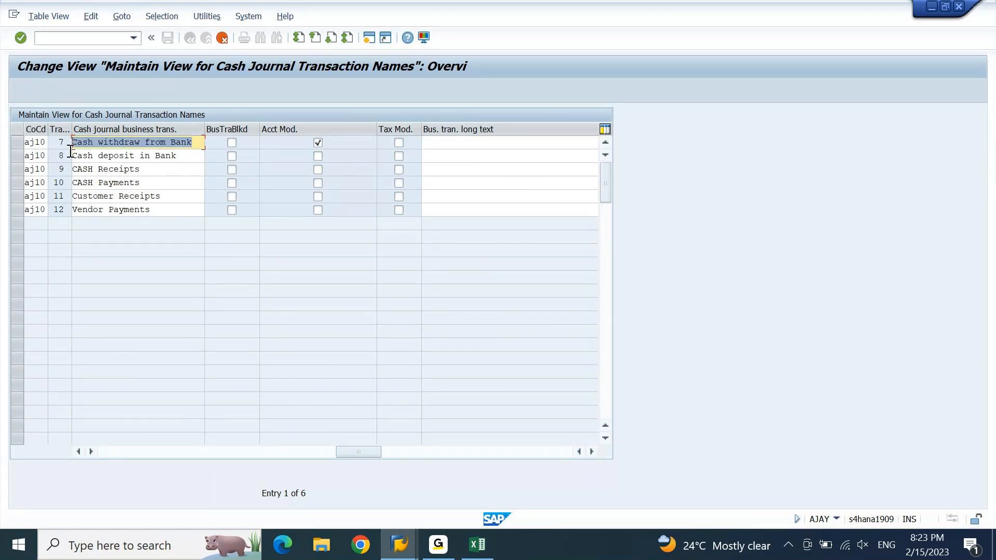
pyautogui.click(471, 145)
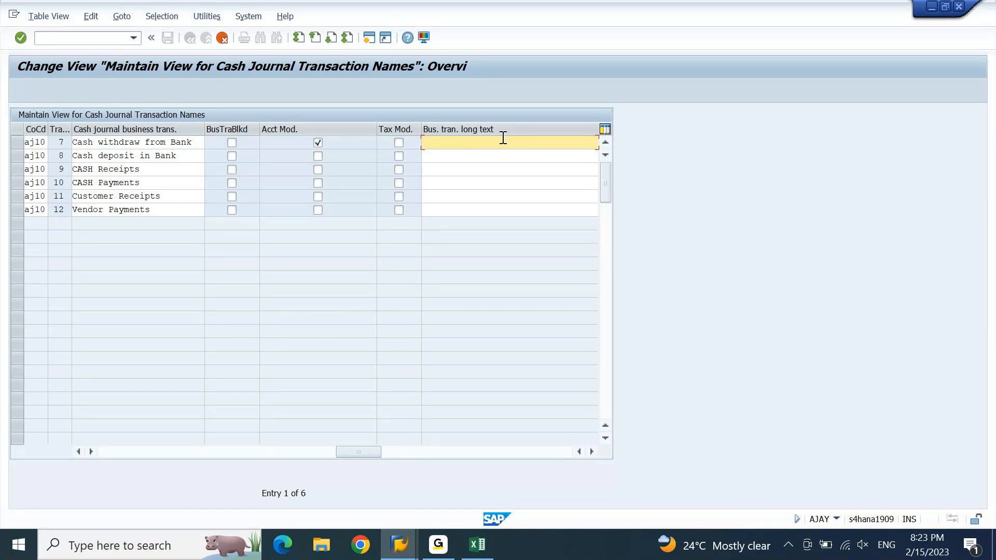
pyautogui.moveTo(346, 452); pyautogui.dragTo(77, 444)
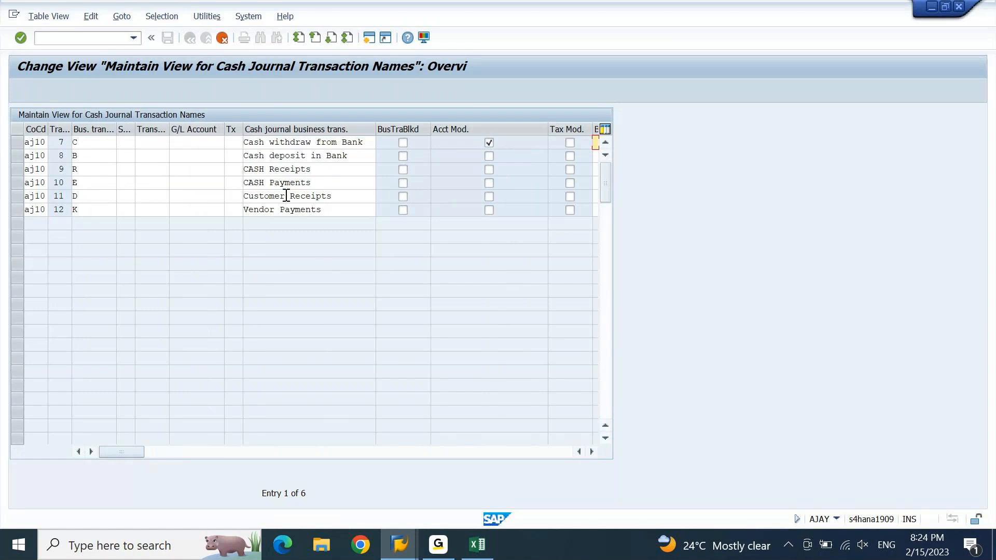
# Allow account modification for the remaining five transactions and save the copied AJ10 entries in customizing request S4HK900227.
pyautogui.click(488, 156)
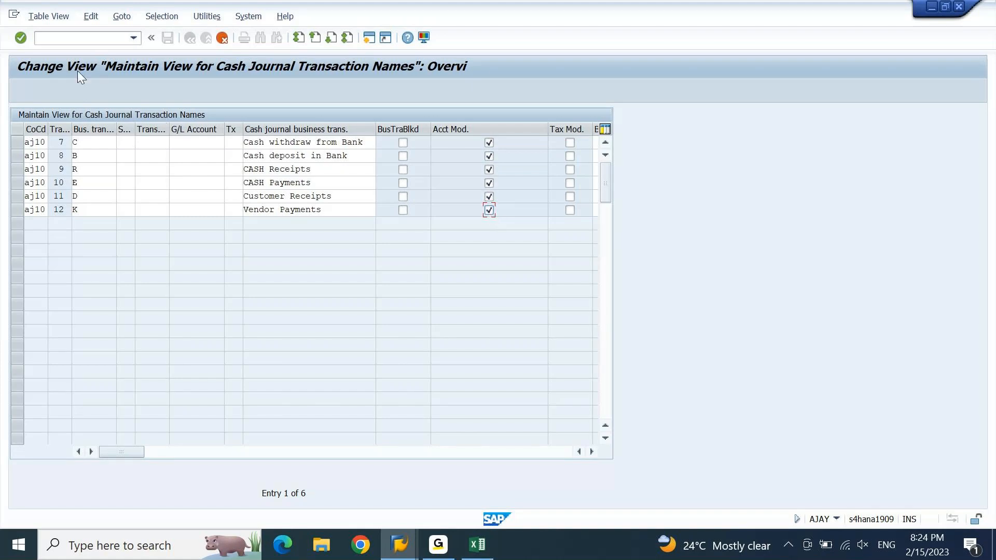
pyautogui.click(20, 37)
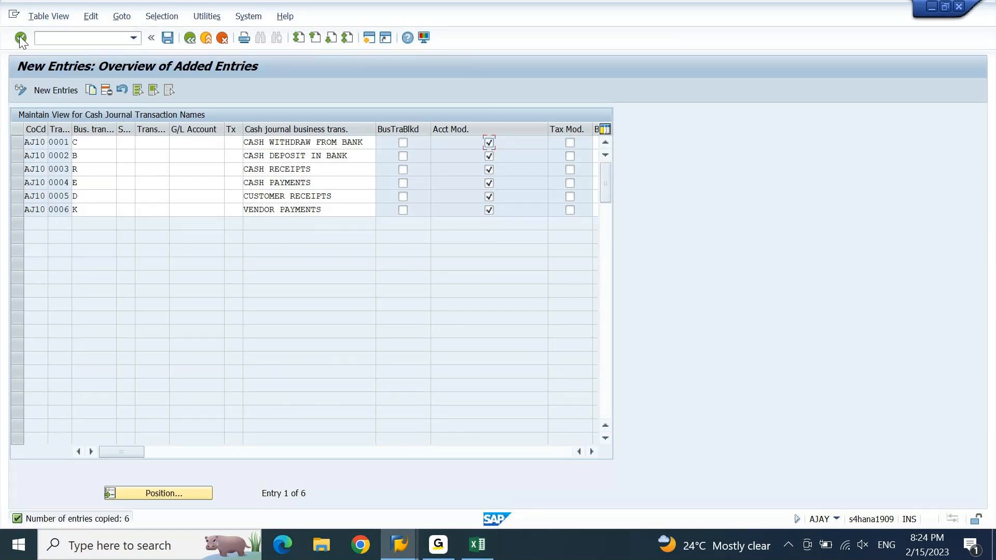
pyautogui.click(167, 41)
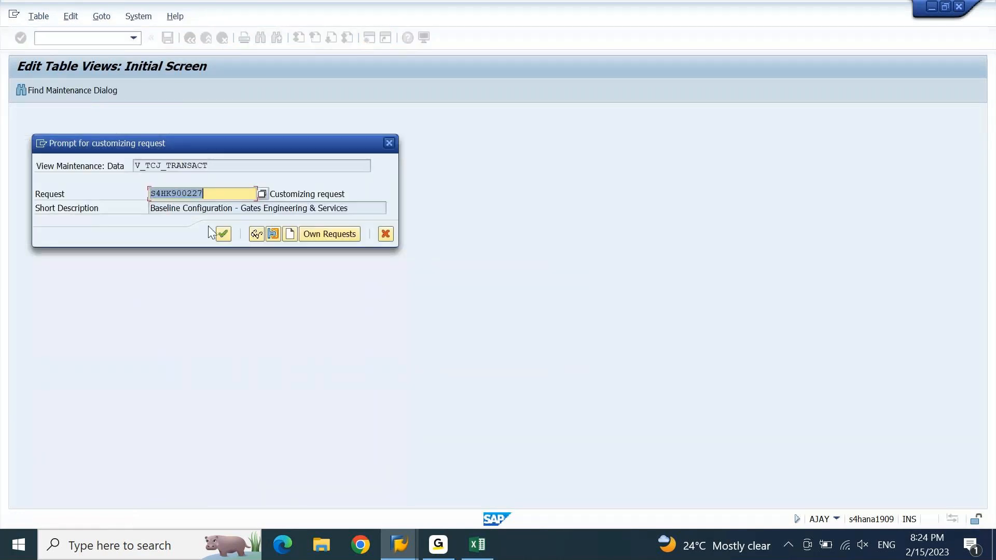
pyautogui.click(227, 234)
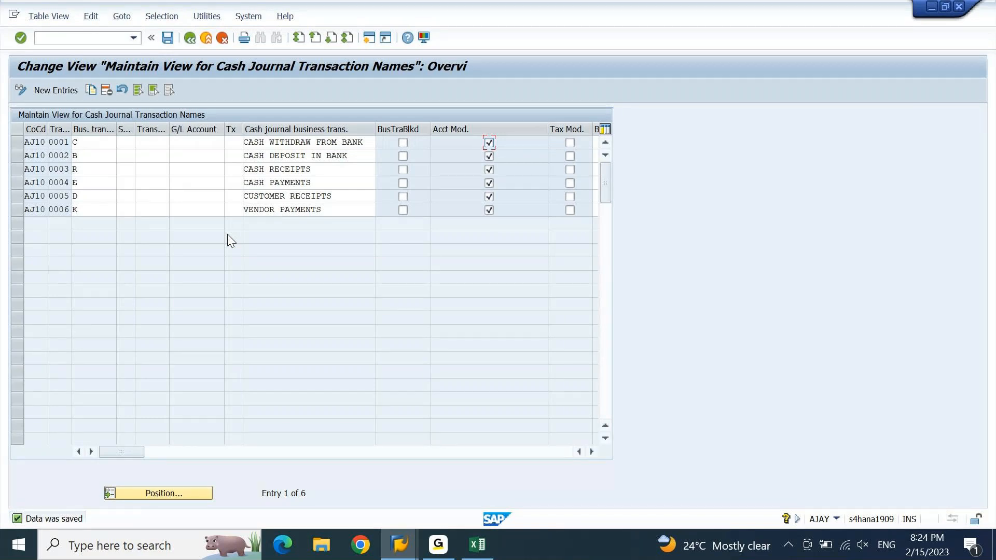
# Return to the implementation guide and open Set Up Print Parameters for Cash Journal.
pyautogui.click(191, 38)
pyautogui.click(190, 39)
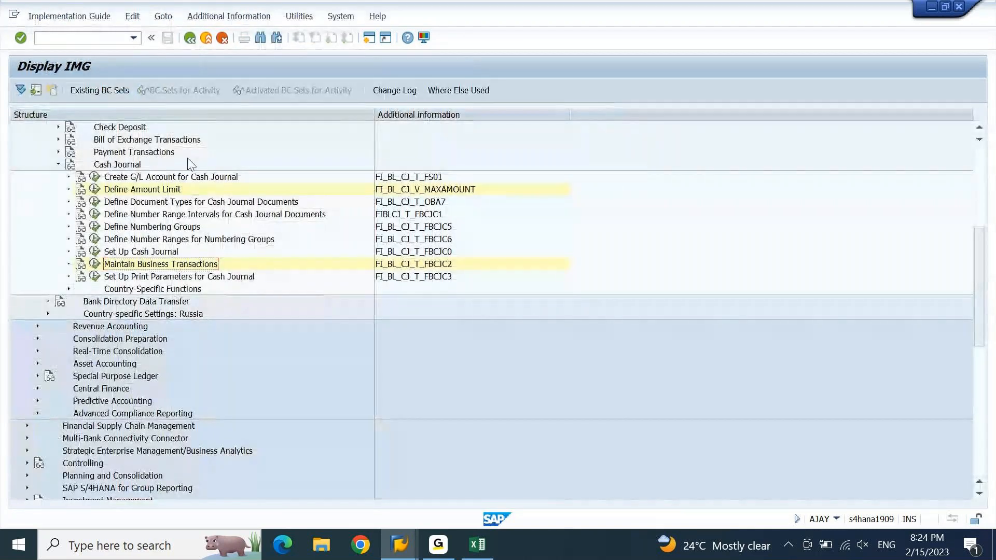
pyautogui.click(147, 278)
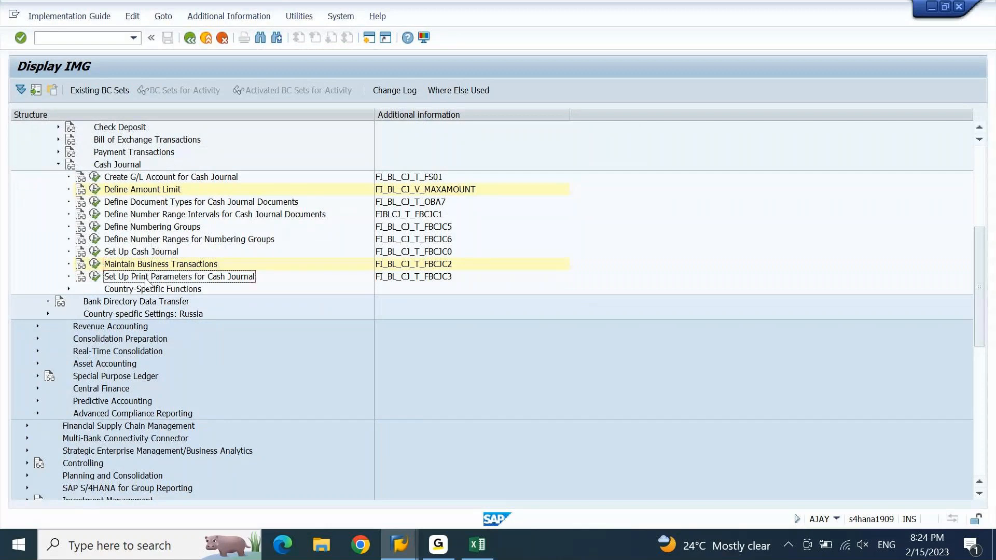
pyautogui.click(94, 278)
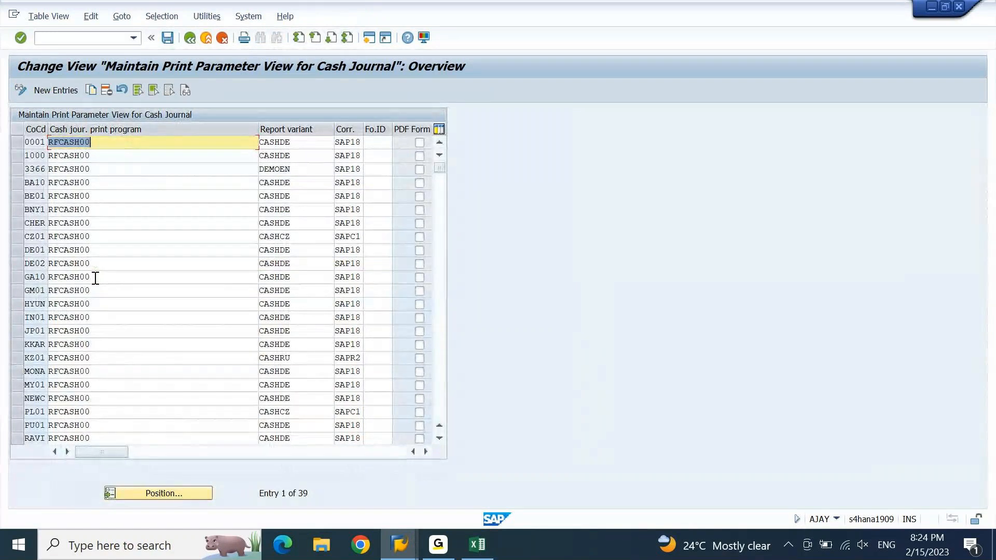
# Copy the cash journal print parameters of company code 0001 to company code AJ10.
pyautogui.click(22, 142)
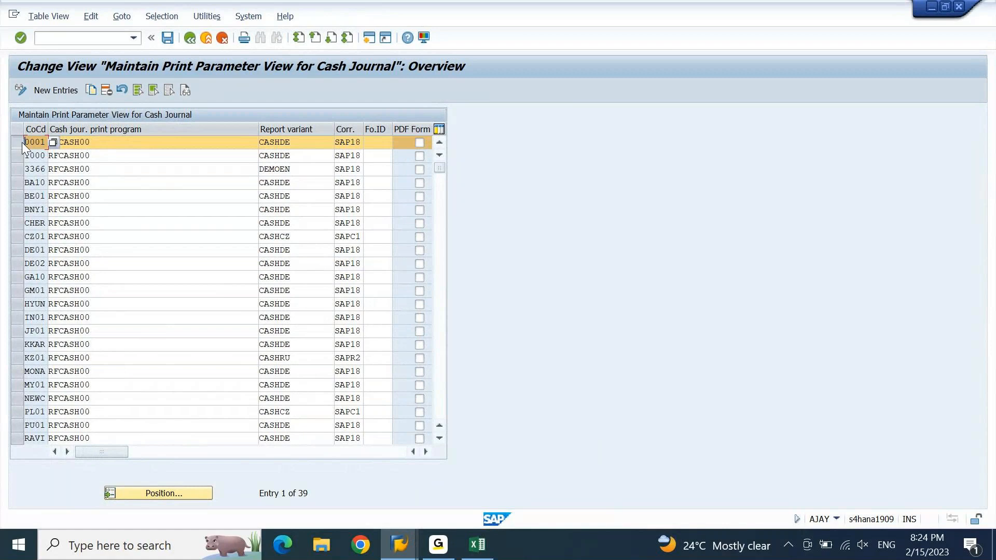
pyautogui.click(92, 88)
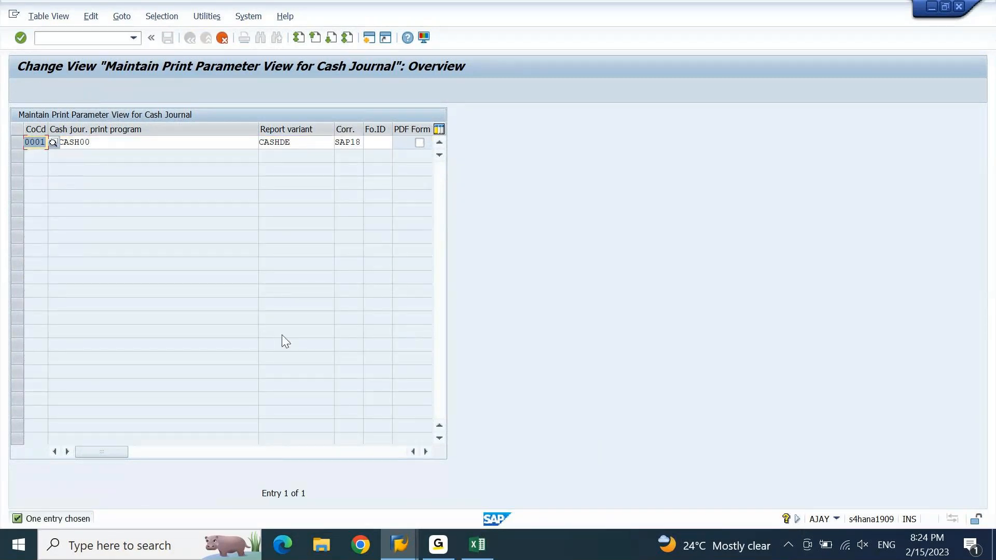
pyautogui.write('aj10')
pyautogui.press('Return')
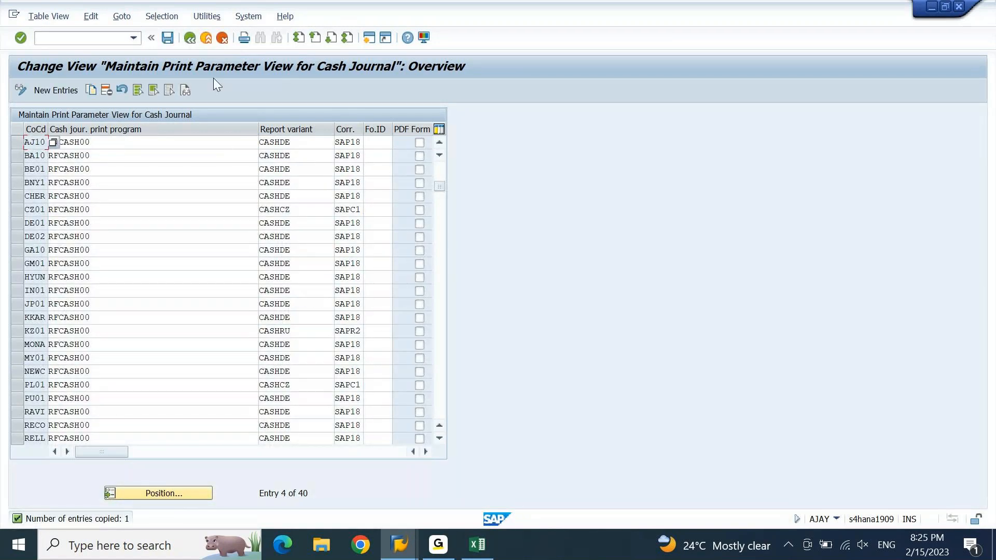
pyautogui.moveTo(300, 141); pyautogui.dragTo(230, 149)
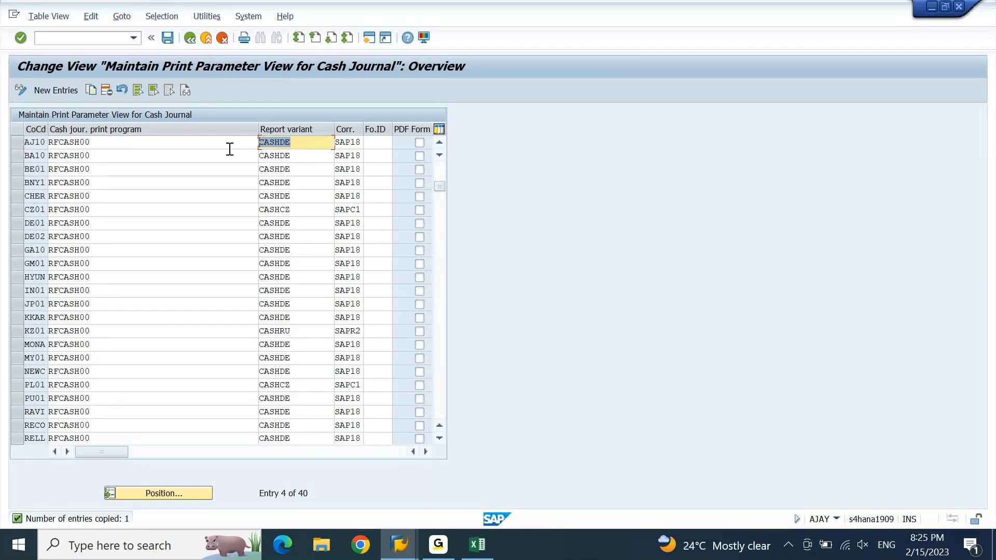
# Widen the Corr. column and save the copied AJ10 print parameters in the customizing request.
pyautogui.moveTo(364, 129); pyautogui.dragTo(400, 132)
pyautogui.press('Tab')
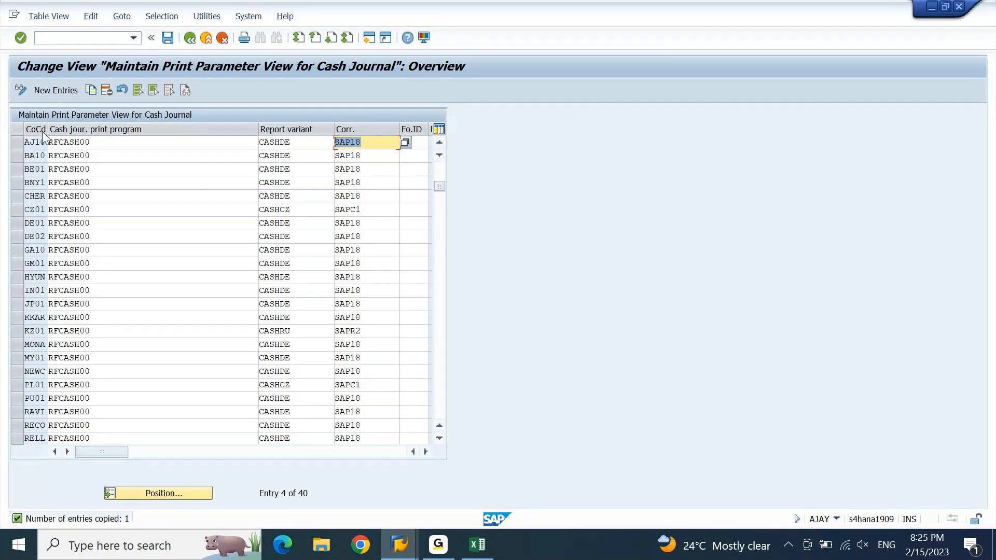
pyautogui.click(102, 151)
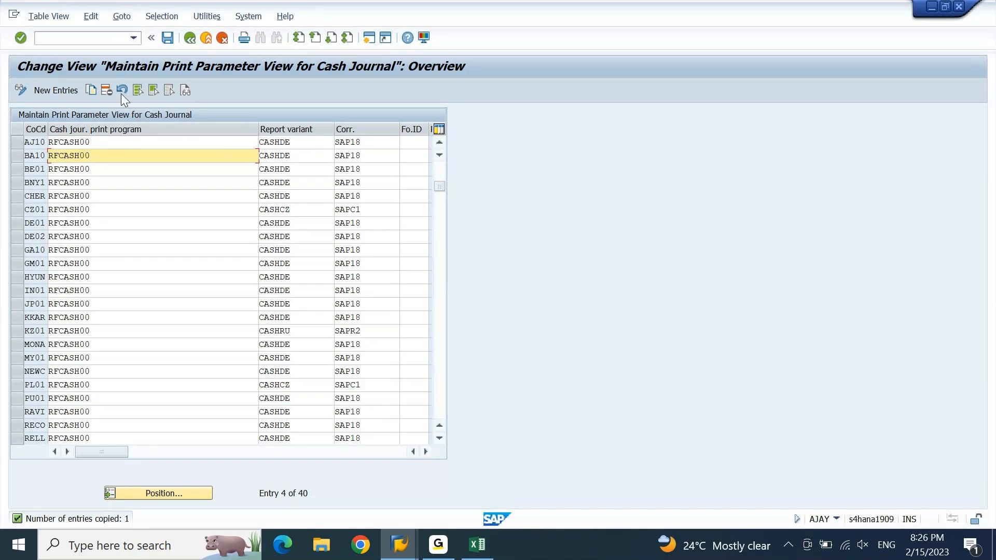
pyautogui.click(167, 38)
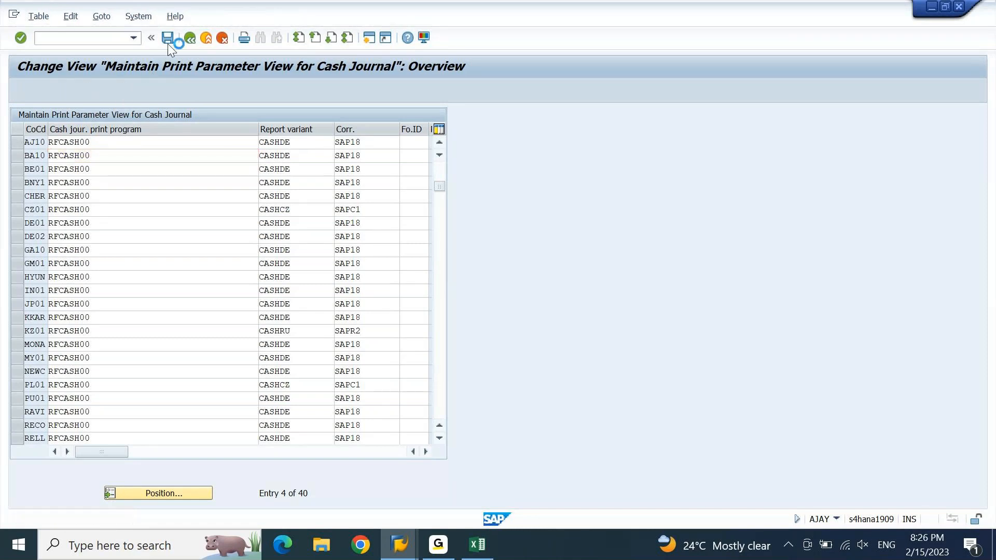
pyautogui.click(223, 233)
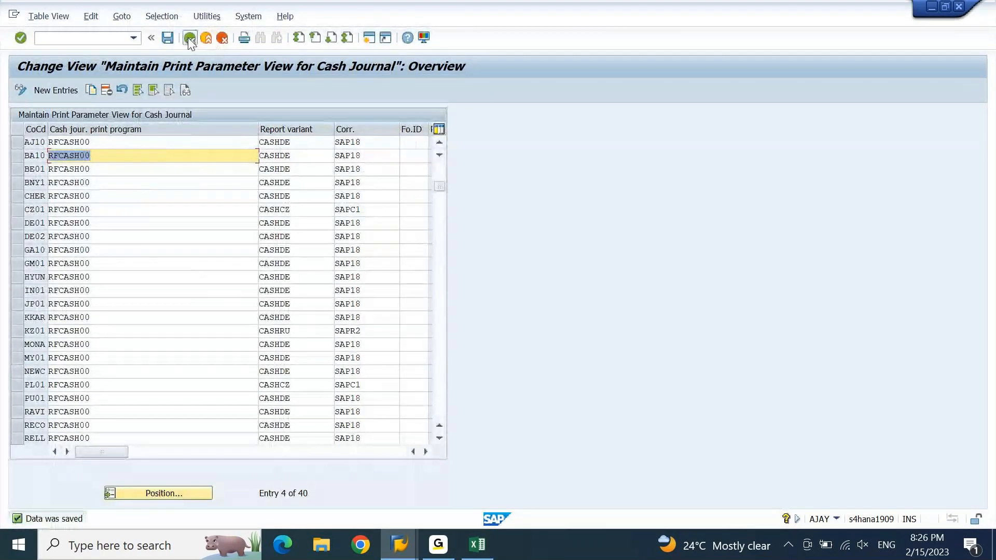
# Leave the print parameter view and the implementation guide to return to the SAP Easy Access screen.
pyautogui.click(188, 37)
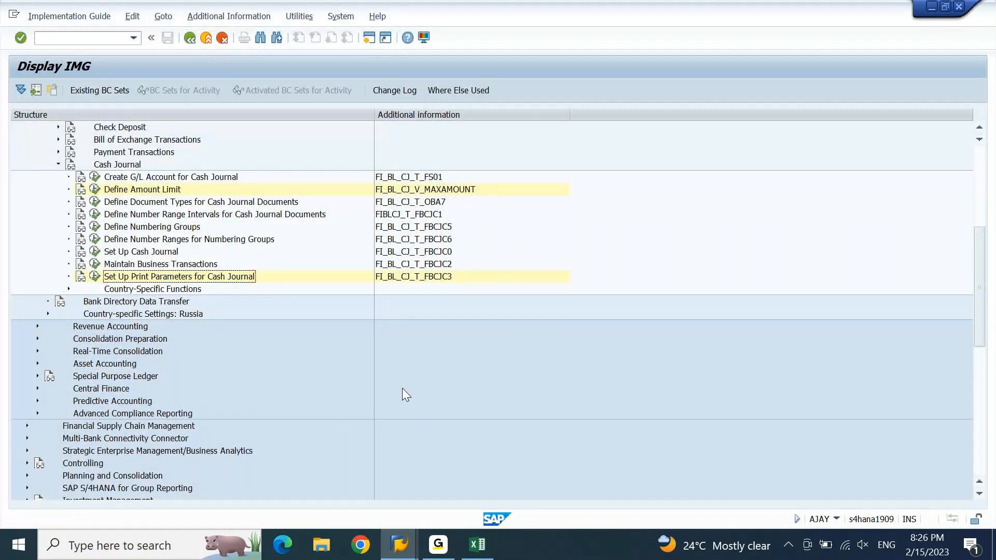
pyautogui.moveTo(399, 545)
pyautogui.click(540, 488)
pyautogui.click(206, 38)
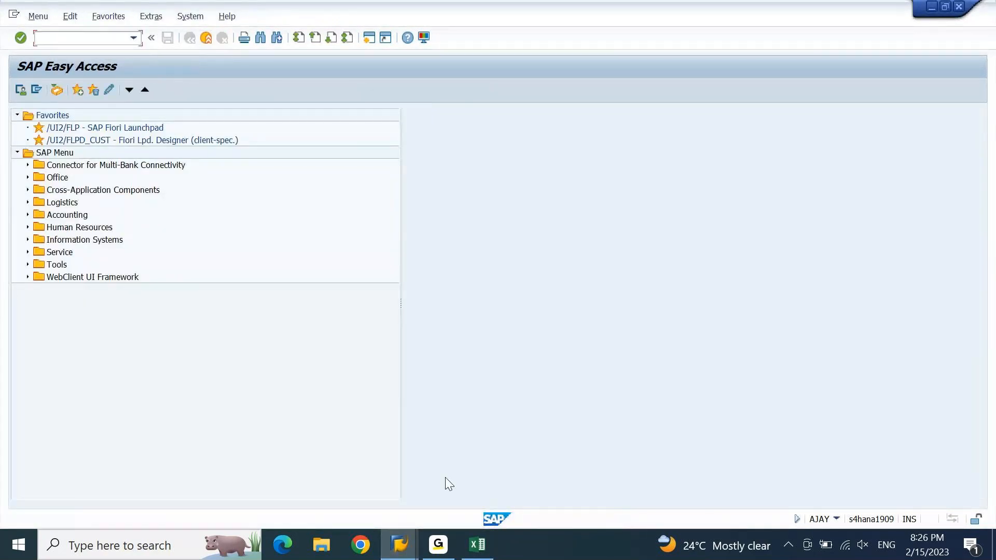
# Switch to the SAP FICO Notes workbook in Excel and enter the heading "Configuration" in cell A1868.
pyautogui.click(477, 545)
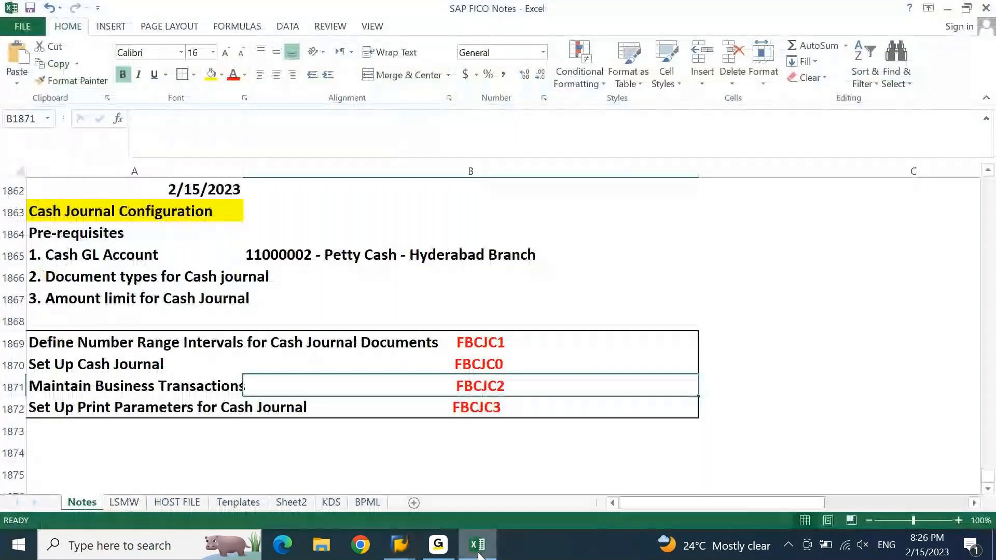
pyautogui.press('Up')
pyautogui.press('Up')
pyautogui.press('Up')
pyautogui.press('Left')
pyautogui.press('F2')
pyautogui.write('COnfiguration')
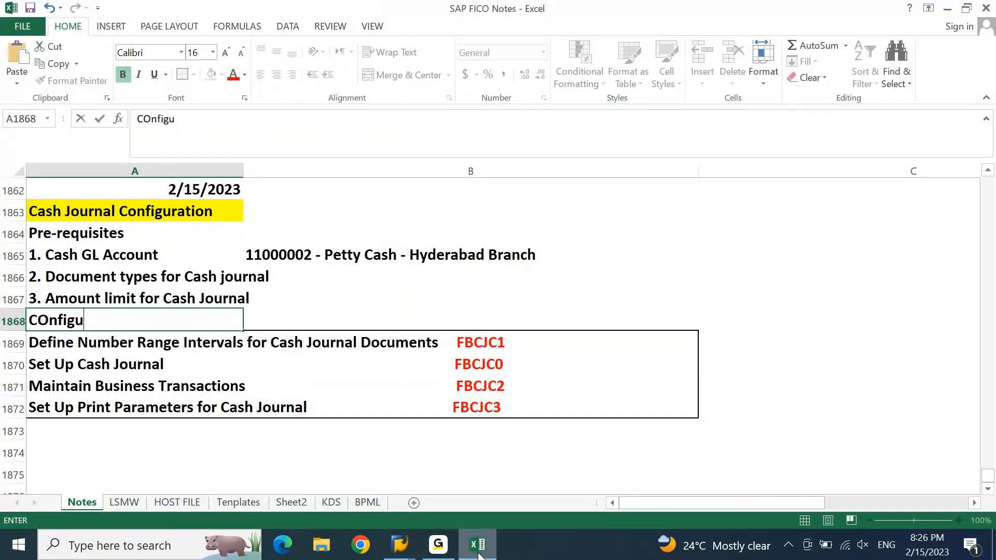
pyautogui.press('Return')
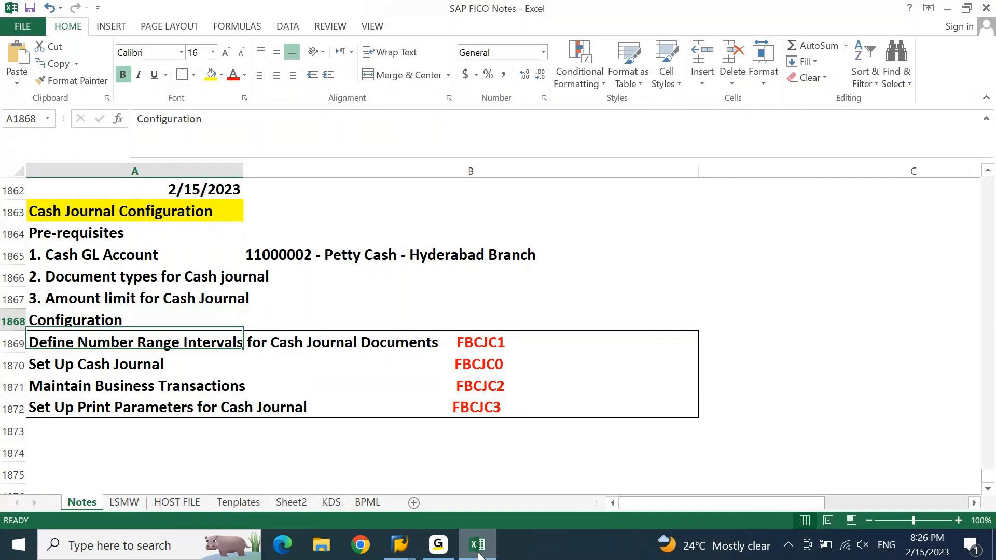
# Apply an outline border around the Configuration block, cells A1868:B1872.
pyautogui.hotkey('shift', 'Right')
pyautogui.hotkey('shift', 'Down')
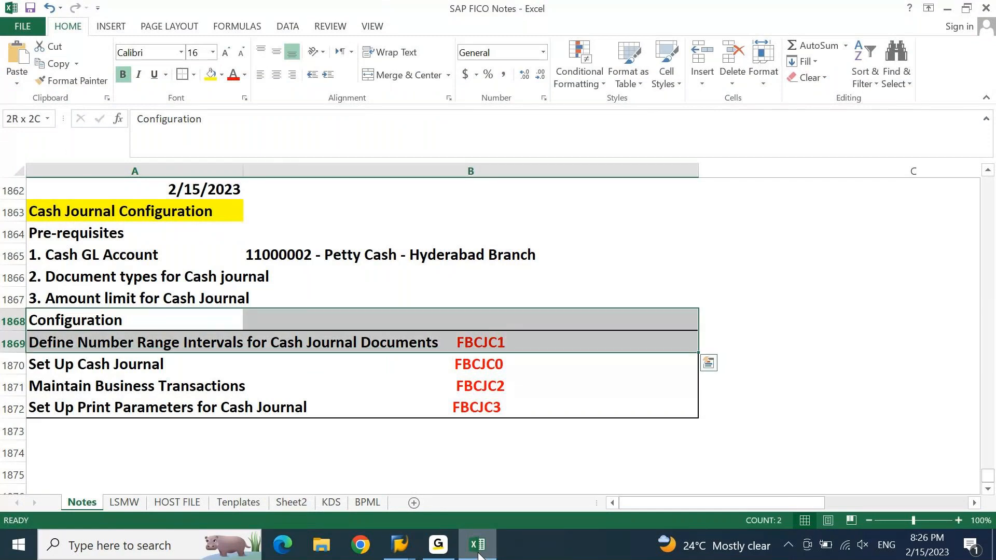
pyautogui.hotkey('shift', 'Down')
pyautogui.hotkey('shift', 'Down')
pyautogui.hotkey('shift', 'Down')
pyautogui.click(182, 78)
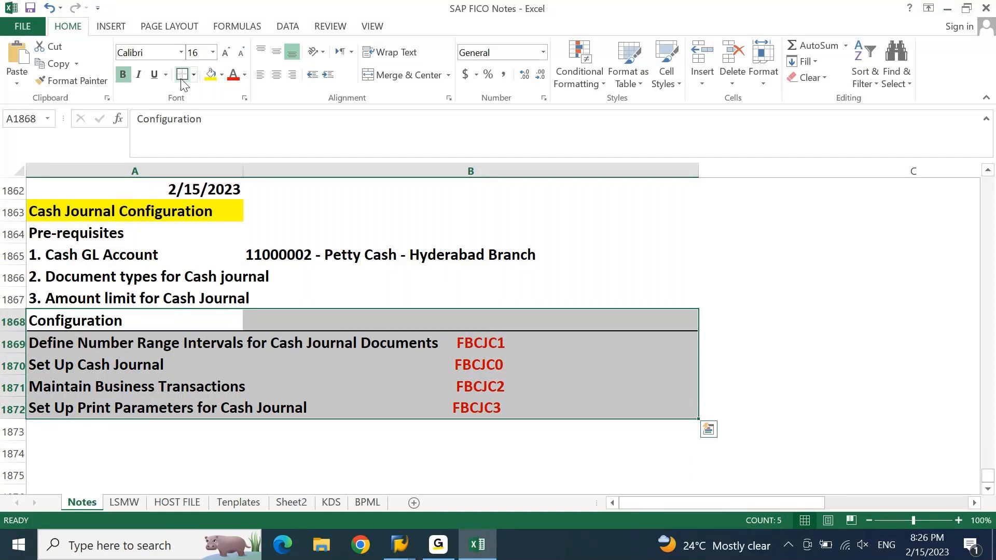
# Fill cells A1868:B1872 with light green and merge and center the Configuration heading across columns A and B.
pyautogui.click(222, 76)
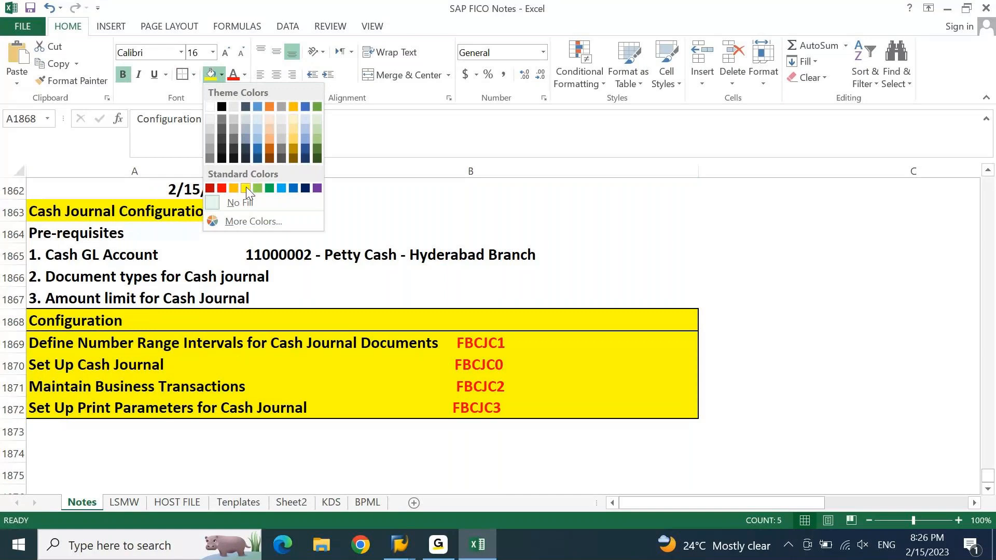
pyautogui.click(258, 188)
pyautogui.press('Left')
pyautogui.hotkey('shift', 'Right')
pyautogui.click(401, 74)
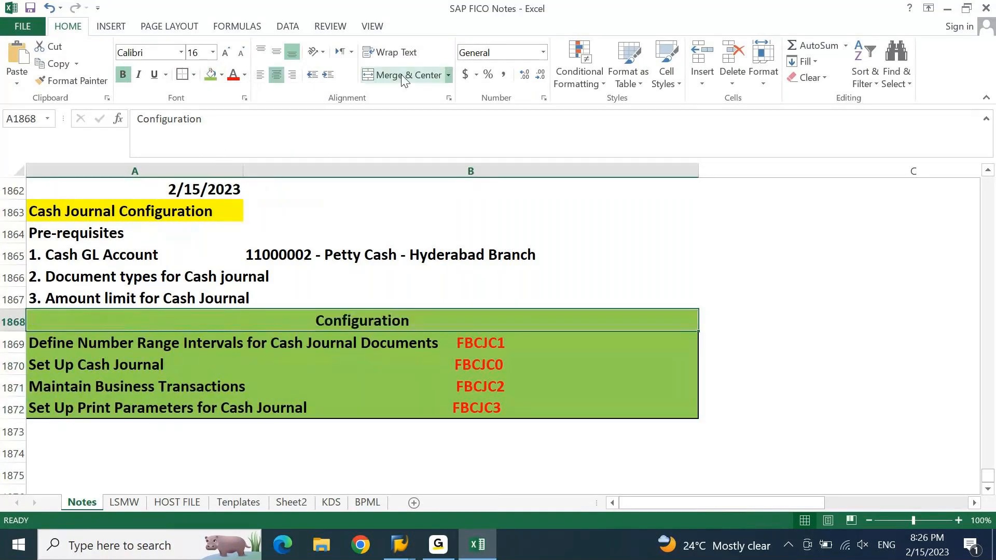
# Enter the heading "Cash Journal Postings" in cell A1874 below the Configuration block.
pyautogui.press('Down')
pyautogui.press('Down')
pyautogui.press('Down')
pyautogui.press('Down')
pyautogui.press('Down')
pyautogui.press('Down')
pyautogui.press('Down')
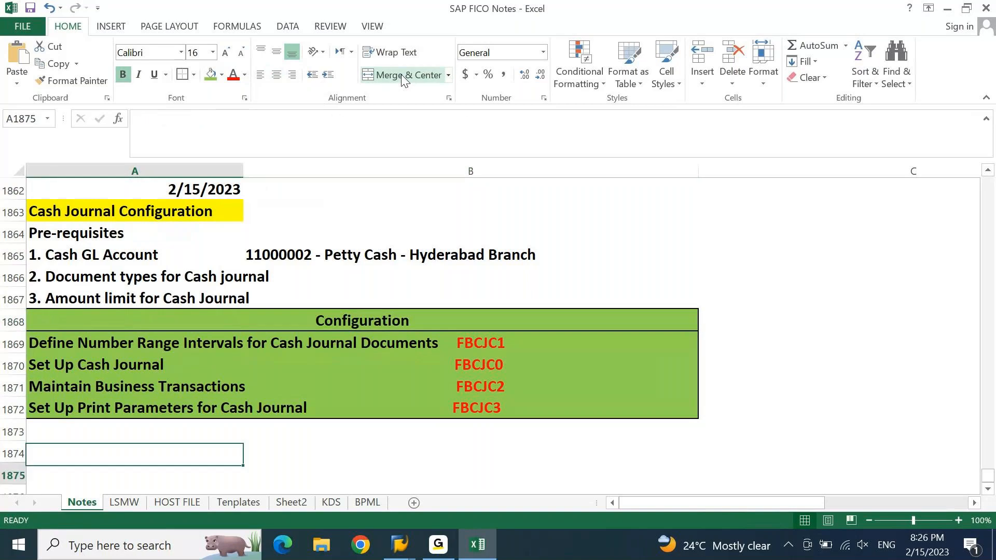
pyautogui.press('Down')
pyautogui.press('Down')
pyautogui.press('Down')
pyautogui.press('Down')
pyautogui.press('Down')
pyautogui.press('Up')
pyautogui.press('Up')
pyautogui.press('Up')
pyautogui.press('Up')
pyautogui.press('Up')
pyautogui.press('Up')
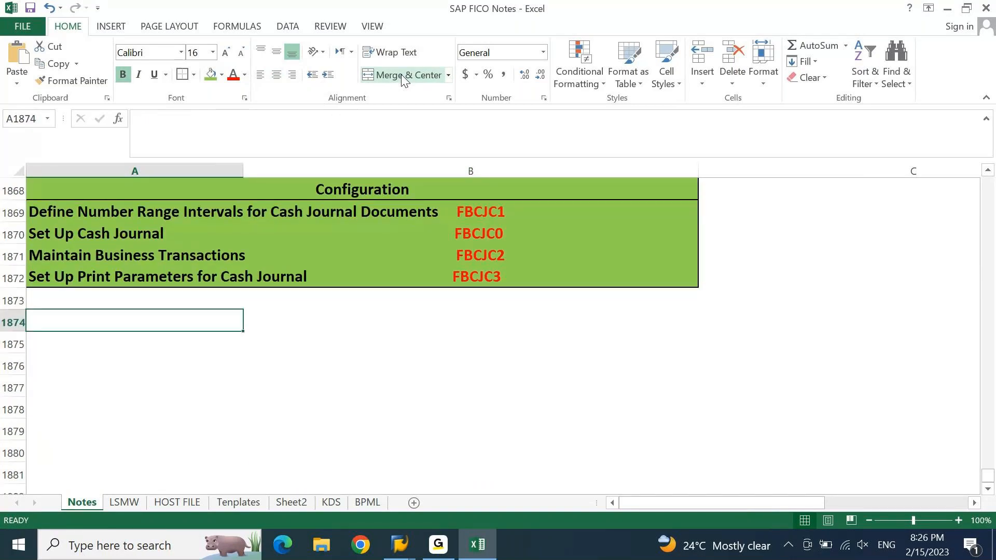
pyautogui.write('Cash Jout')
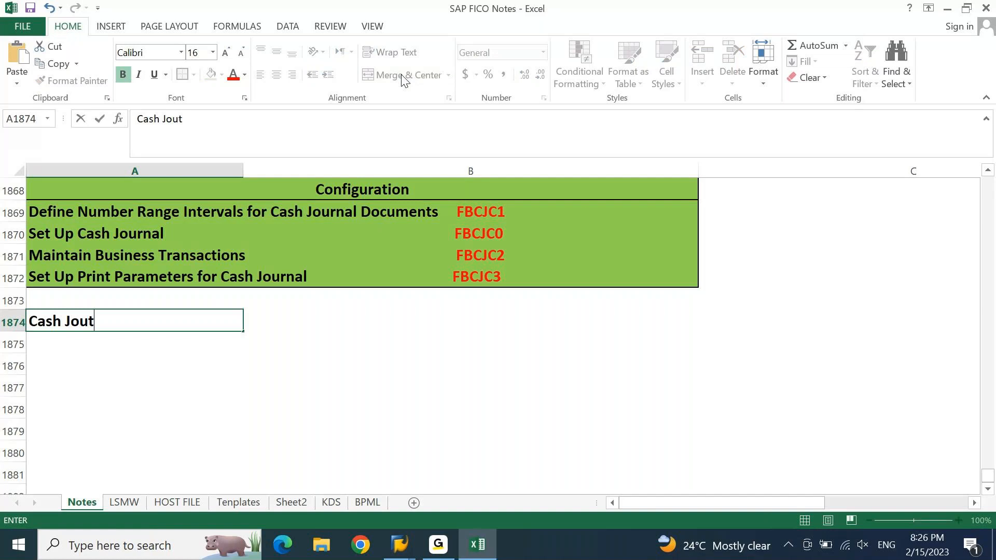
pyautogui.press('BackSpace')
pyautogui.write('rnl')
pyautogui.press('BackSpace')
pyautogui.write('al Postings')
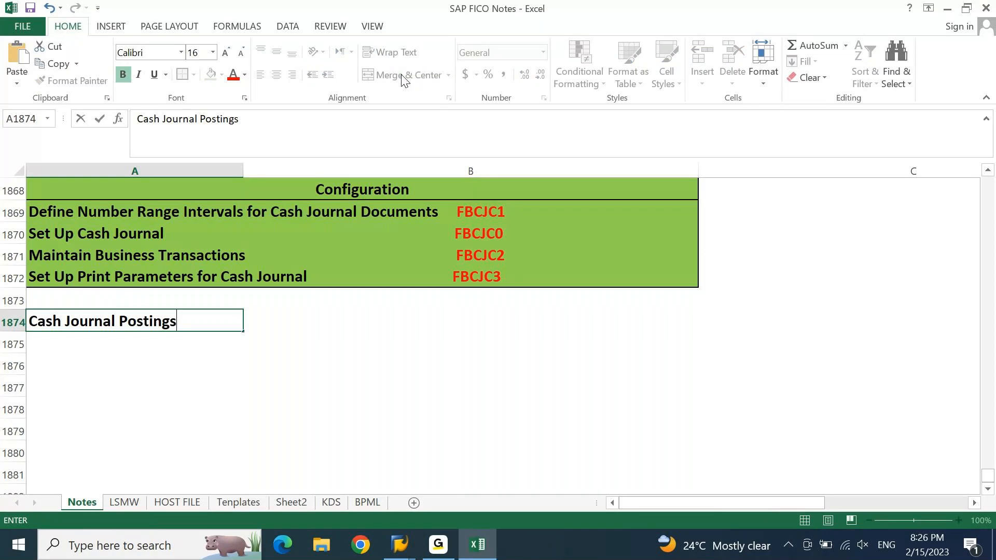
pyautogui.press('Return')
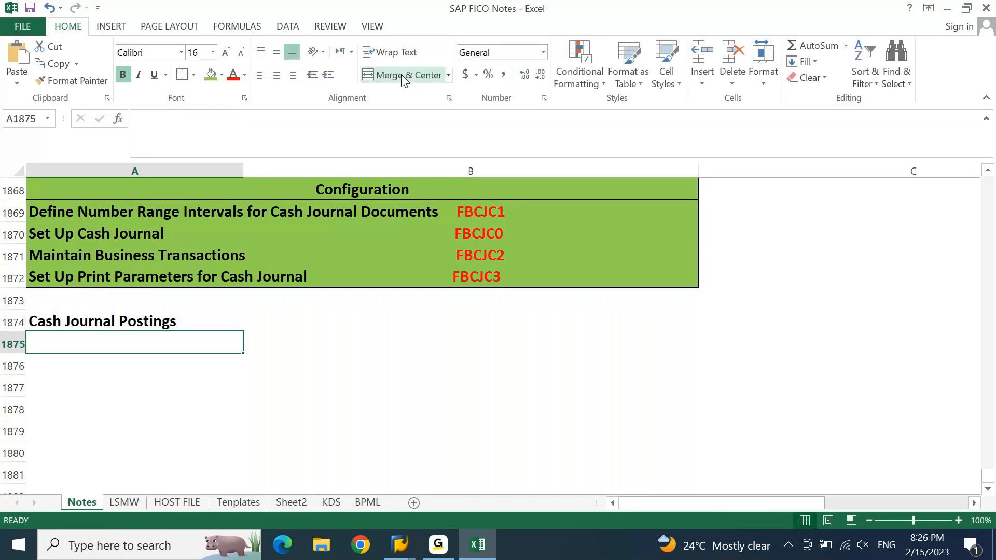
# Enter "Post Cash Journal entries" followed by the transaction code FBCJ in cell A1875.
pyautogui.write('POs')
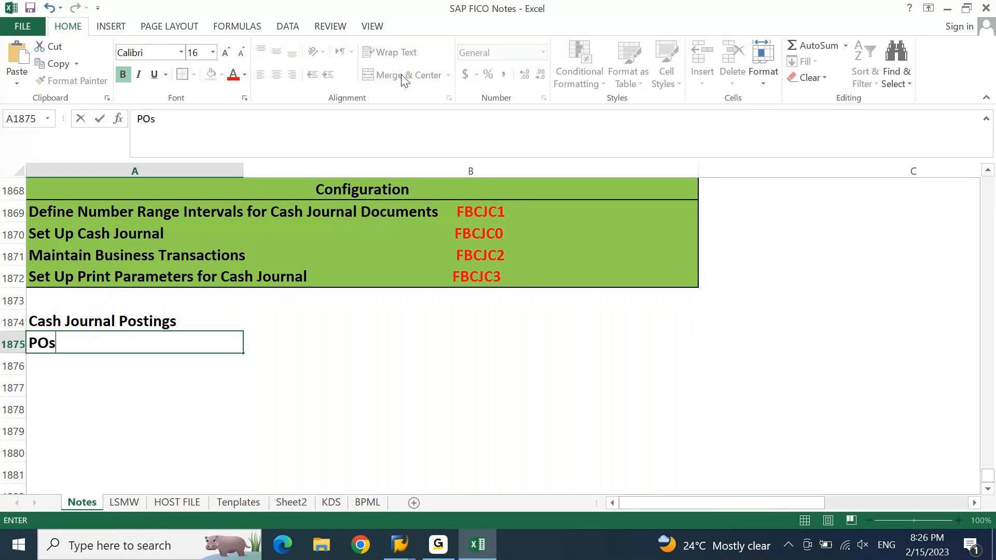
pyautogui.write('t Cash JOurnal ')
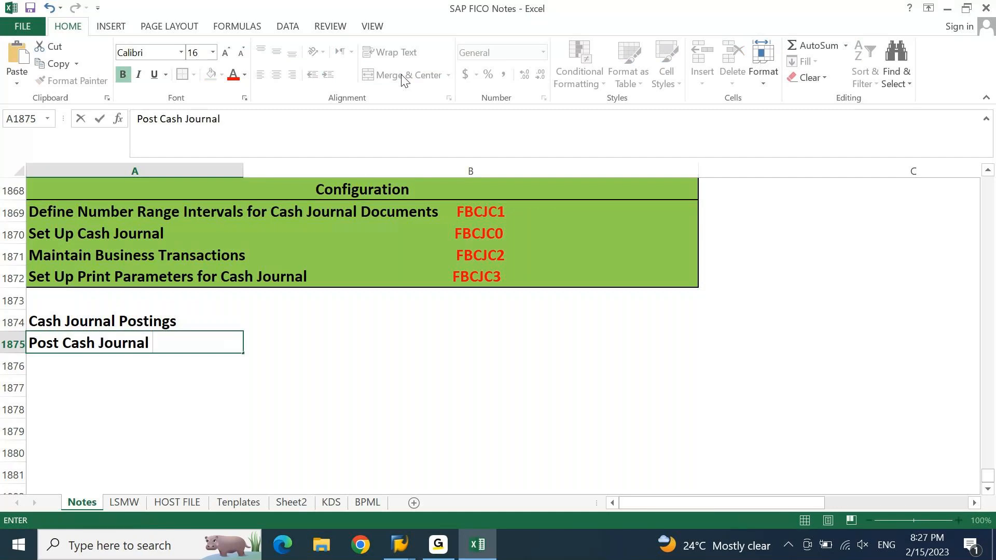
pyautogui.write('entriw')
pyautogui.press('BackSpace')
pyautogui.write('es')
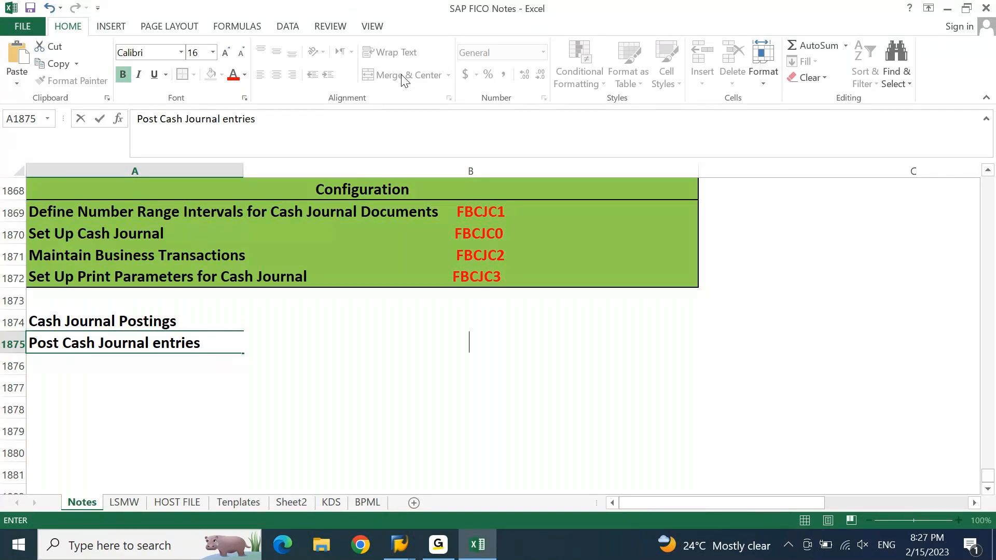
pyautogui.write('FBCJ')
pyautogui.press('Return')
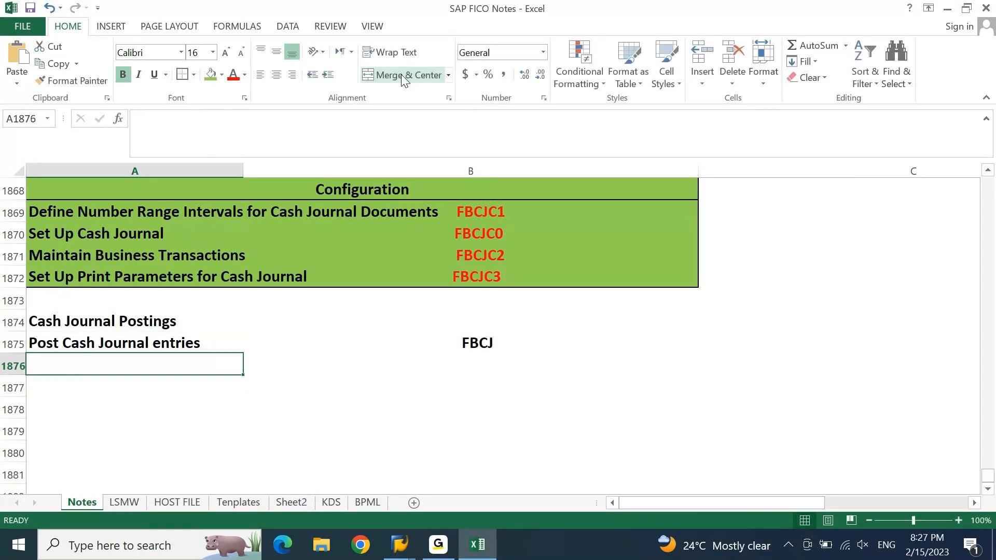
# Apply an outline border around the Cash Journal Postings block, cells A1874:B1875.
pyautogui.press('Up')
pyautogui.press('Up')
pyautogui.hotkey('shift', 'Down')
pyautogui.hotkey('shift', 'Right')
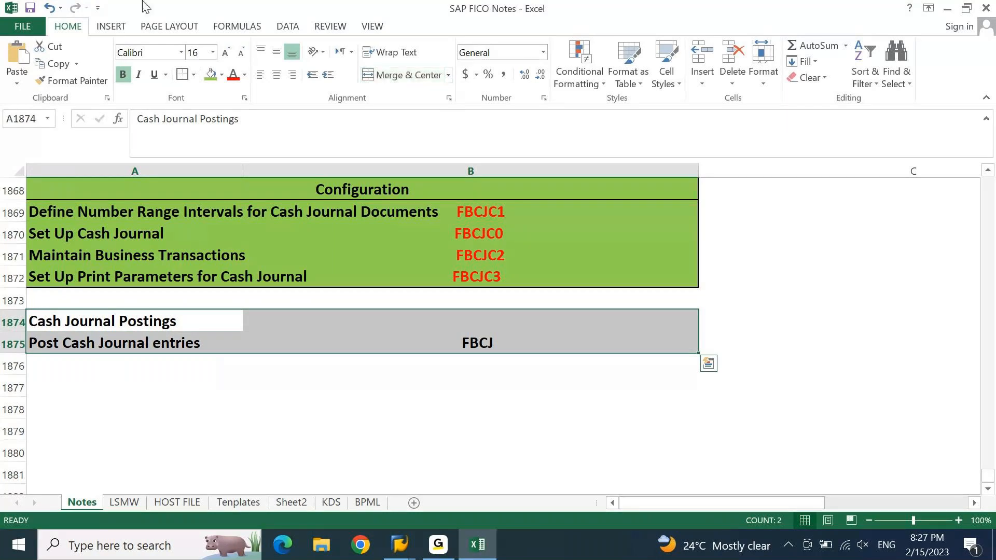
pyautogui.click(183, 74)
# Merge and center the Cash Journal Postings heading across columns A and B and fill it light green.
pyautogui.hotkey('shift', 'Up')
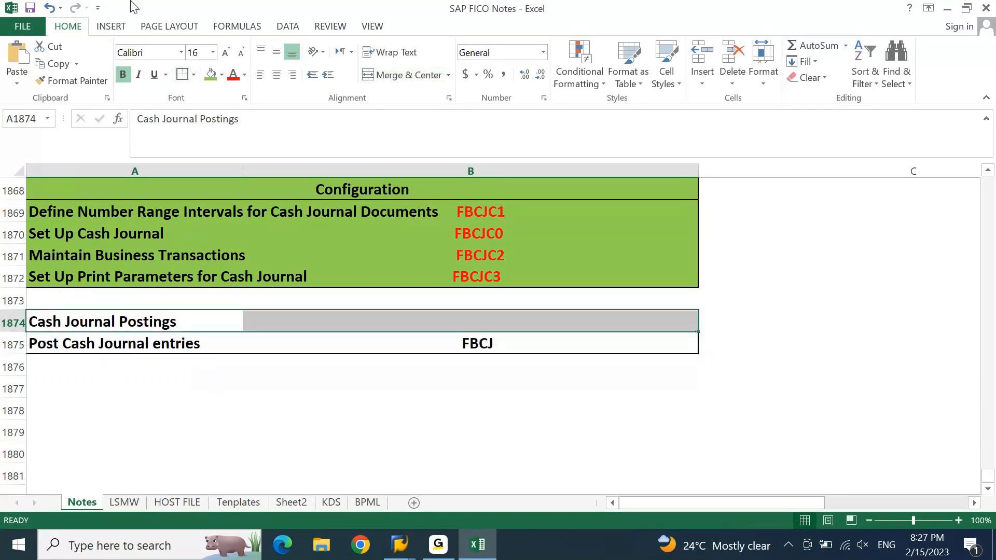
pyautogui.click(405, 75)
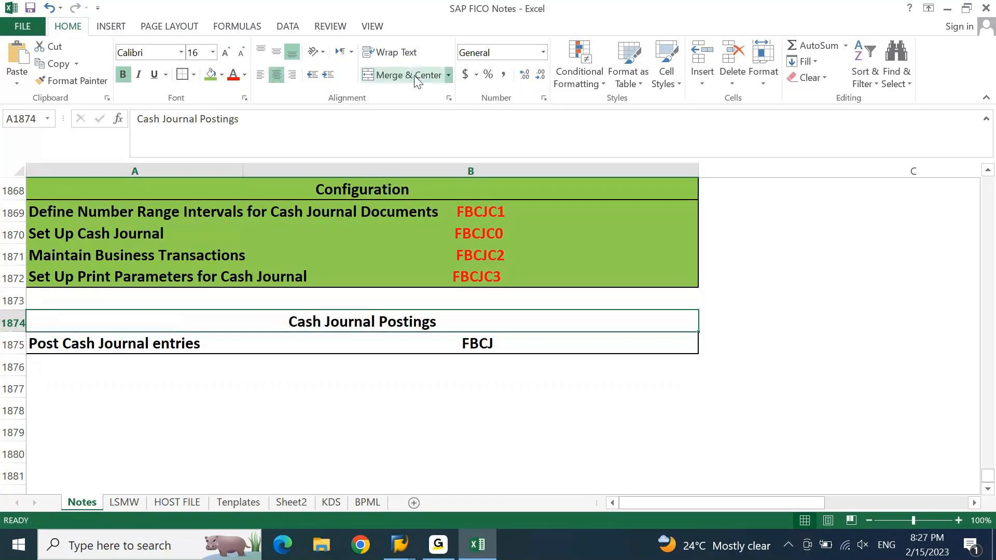
pyautogui.click(210, 74)
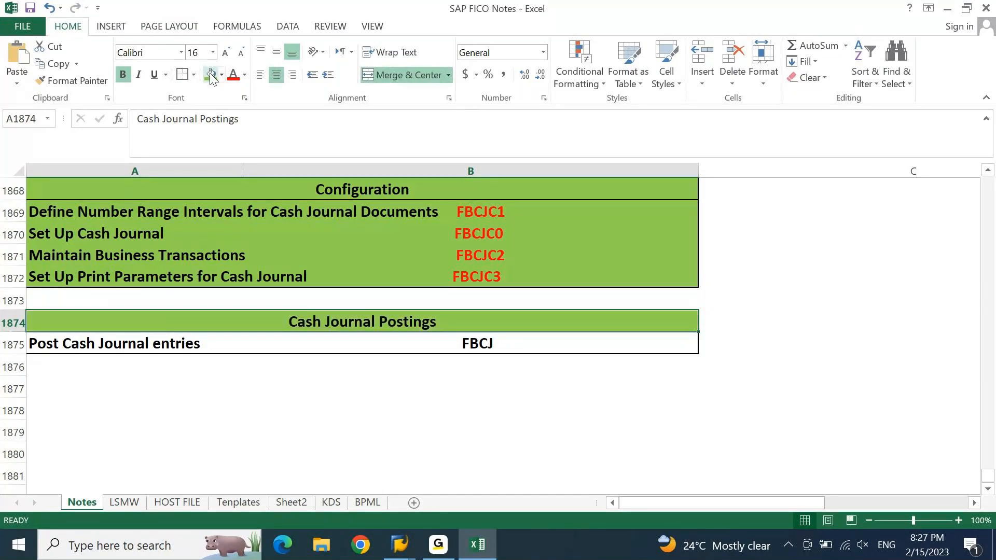
pyautogui.press('Down')
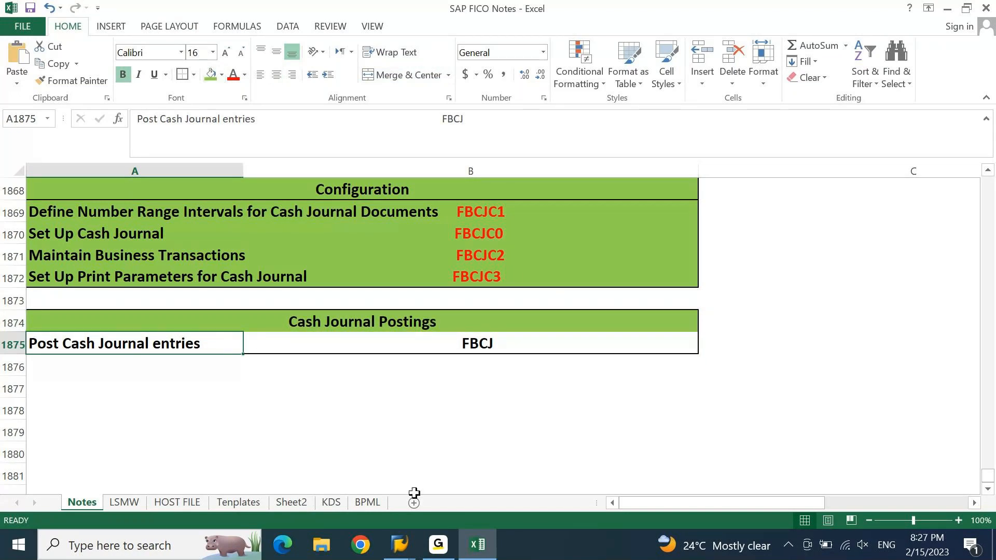
# Switch to SAP and open the cash journal with transaction FBCJ.
pyautogui.click(399, 545)
pyautogui.write('FBCJ')
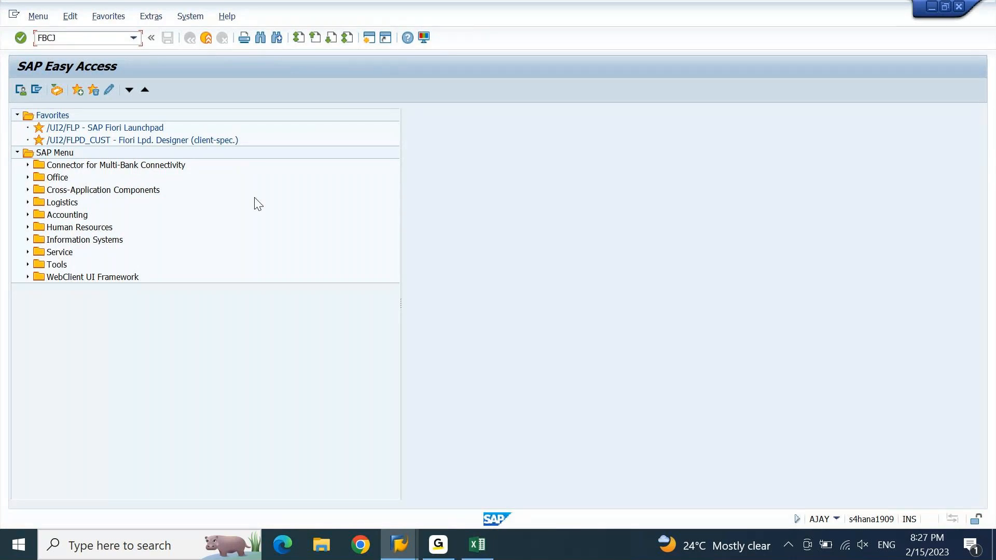
pyautogui.press('Return')
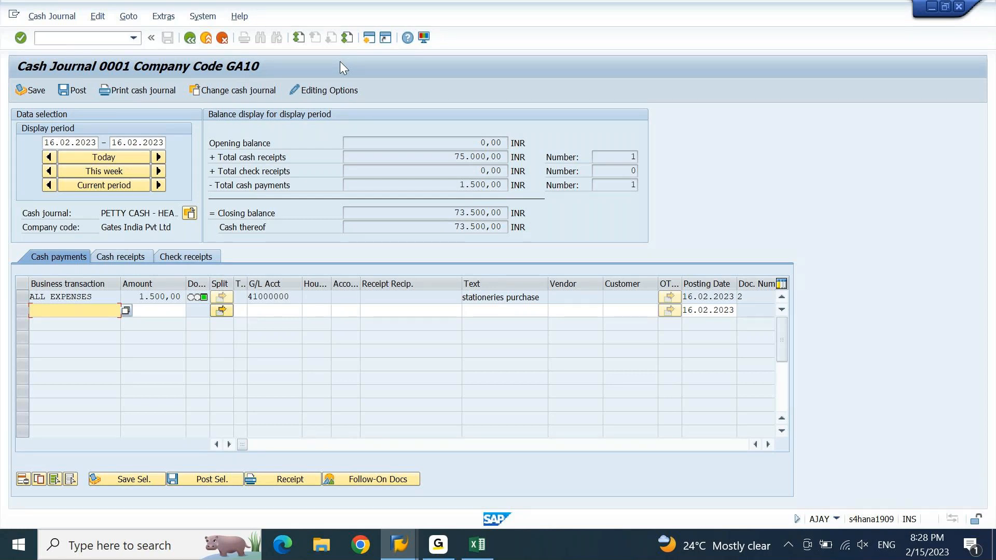
# Change the displayed cash journal to company code AJ10, cash journal 1001 (CASH - HYDERABAD BRANCH).
pyautogui.click(234, 92)
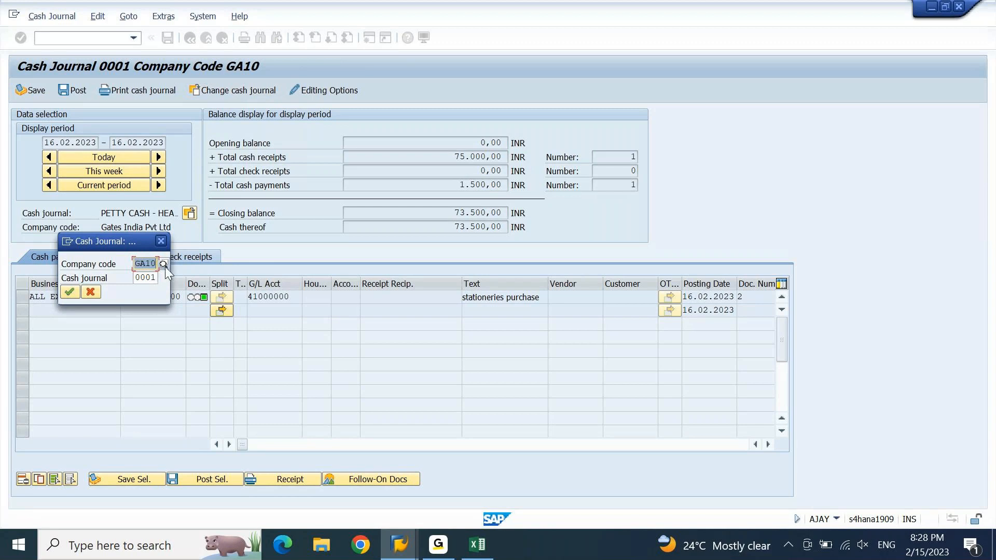
pyautogui.press('BackSpace')
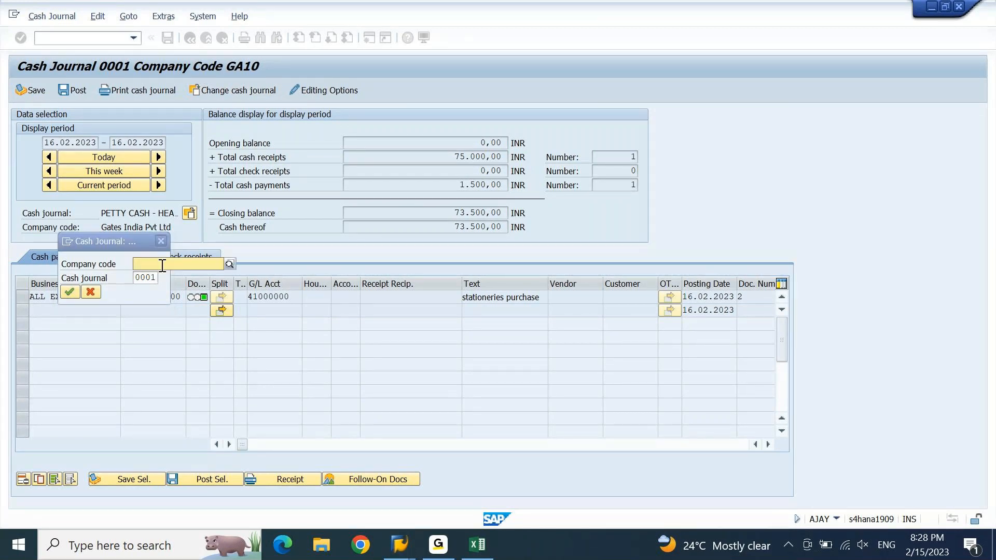
pyautogui.write('aj10')
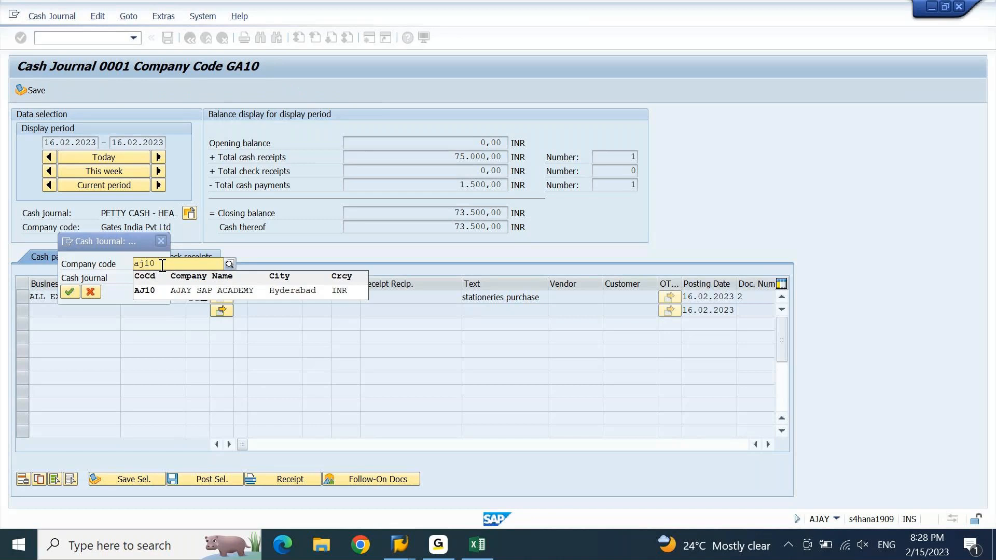
pyautogui.click(166, 292)
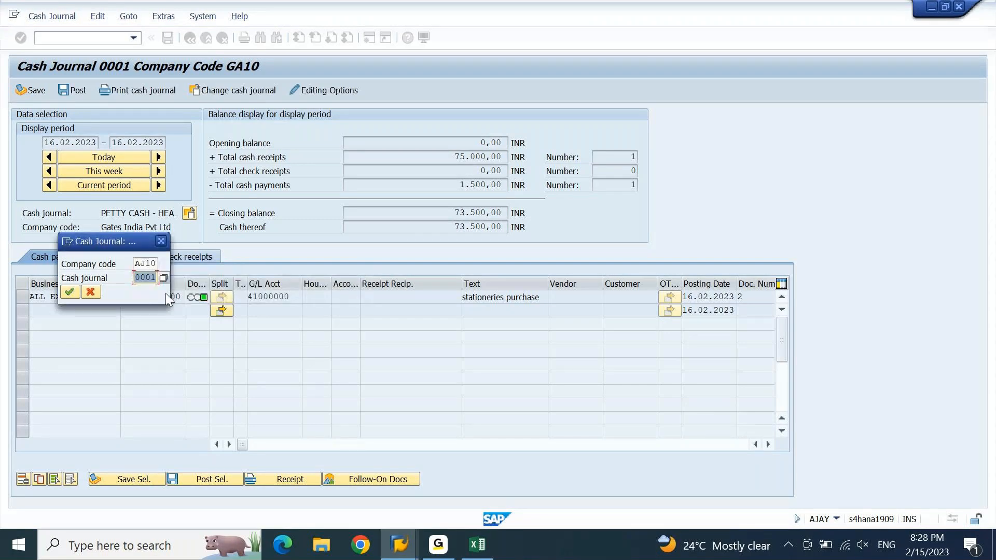
pyautogui.write('0001')
pyautogui.press('Return')
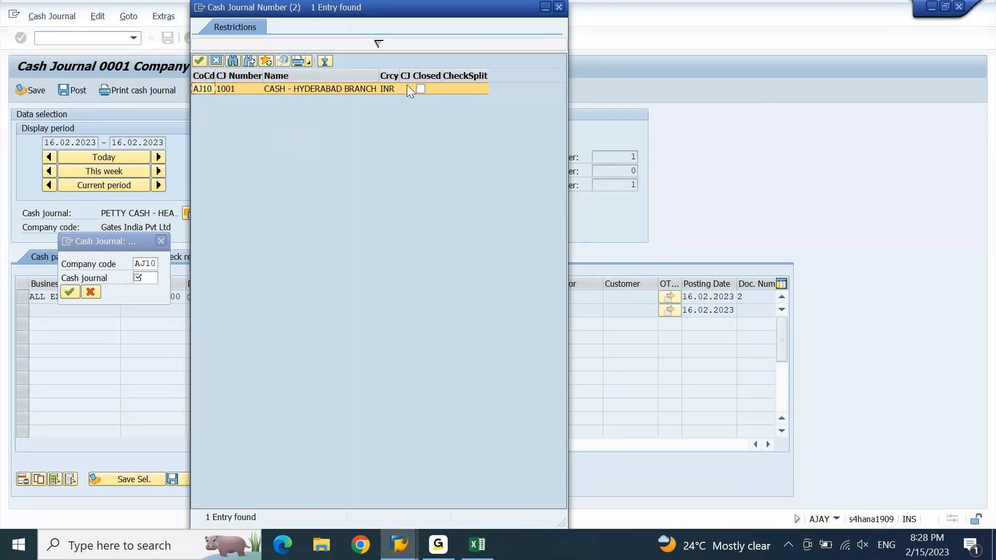
pyautogui.doubleClick(366, 91)
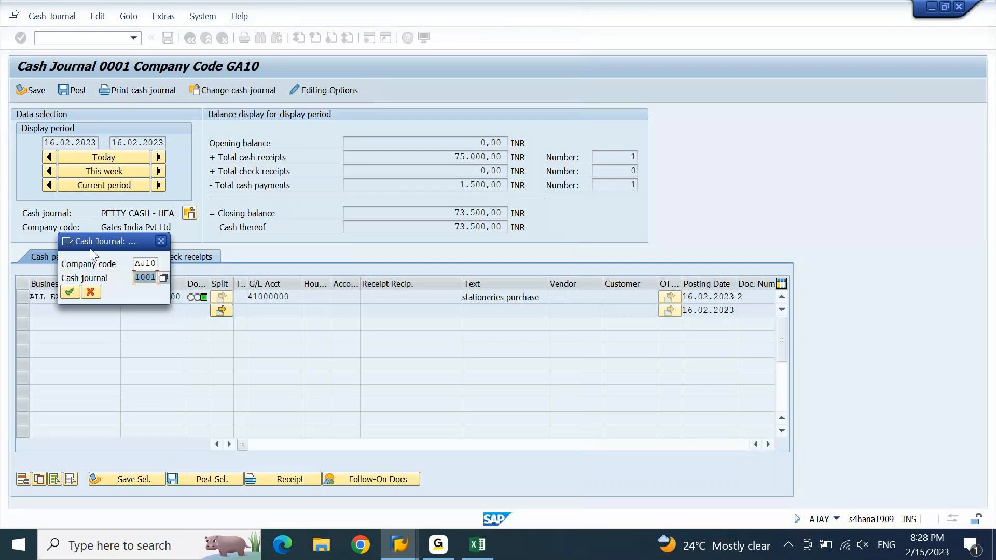
pyautogui.click(71, 290)
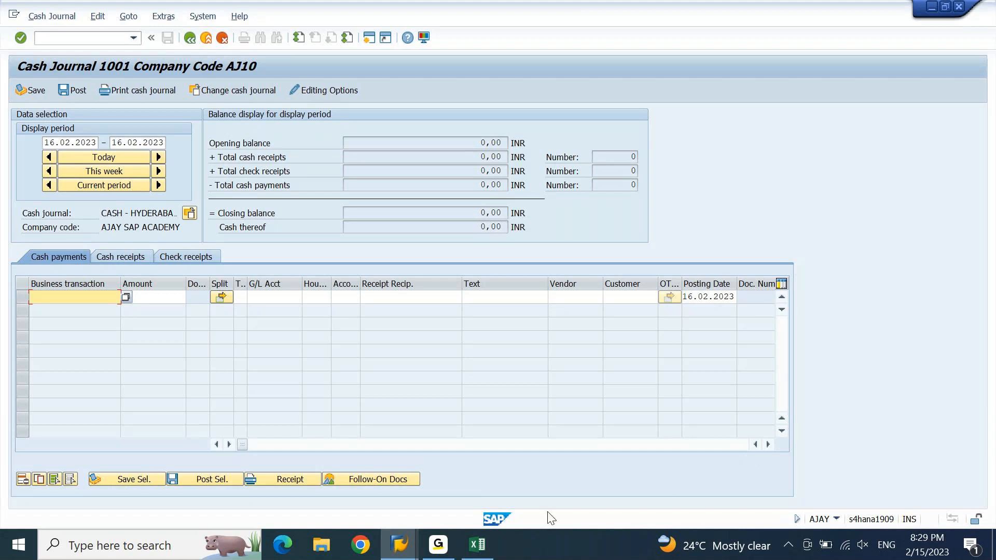
# Check the Maintain Business Transactions entry in the Excel notes and open that activity from the SAP Implementation Guide.
pyautogui.click(477, 545)
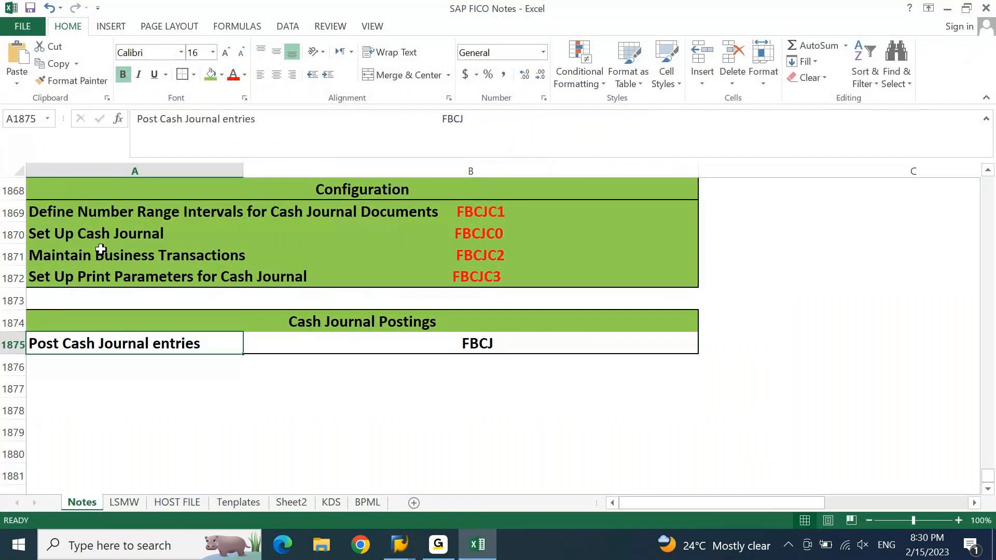
pyautogui.click(76, 257)
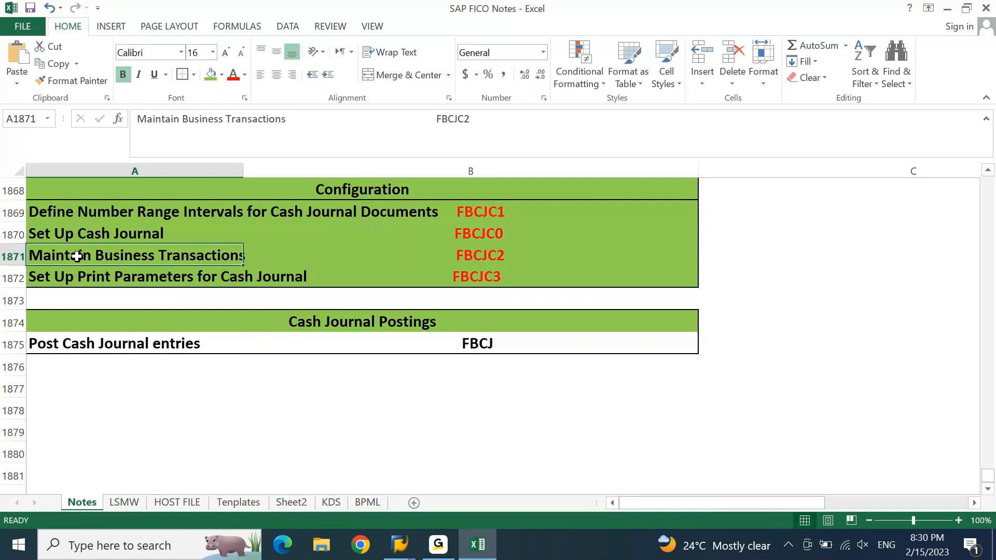
pyautogui.click(481, 549)
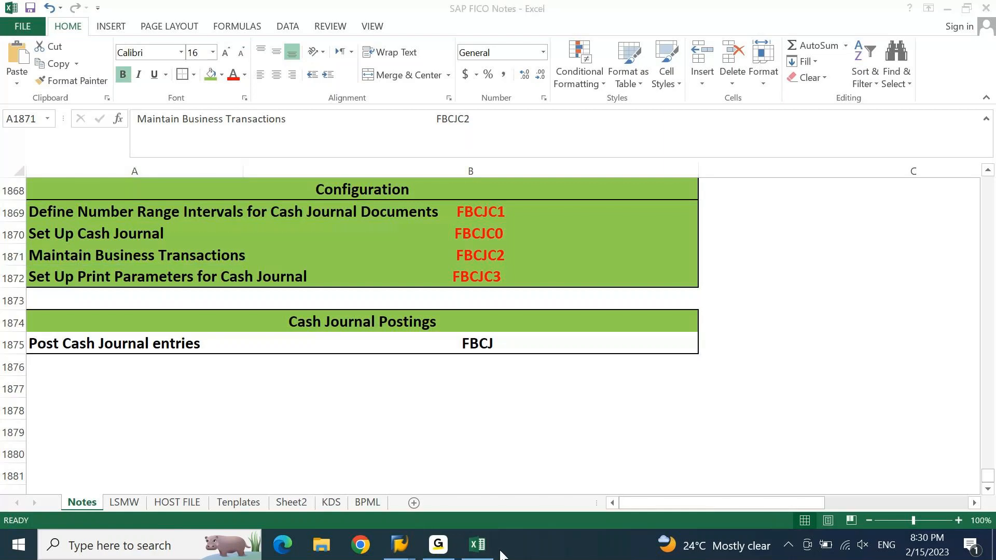
pyautogui.click(488, 555)
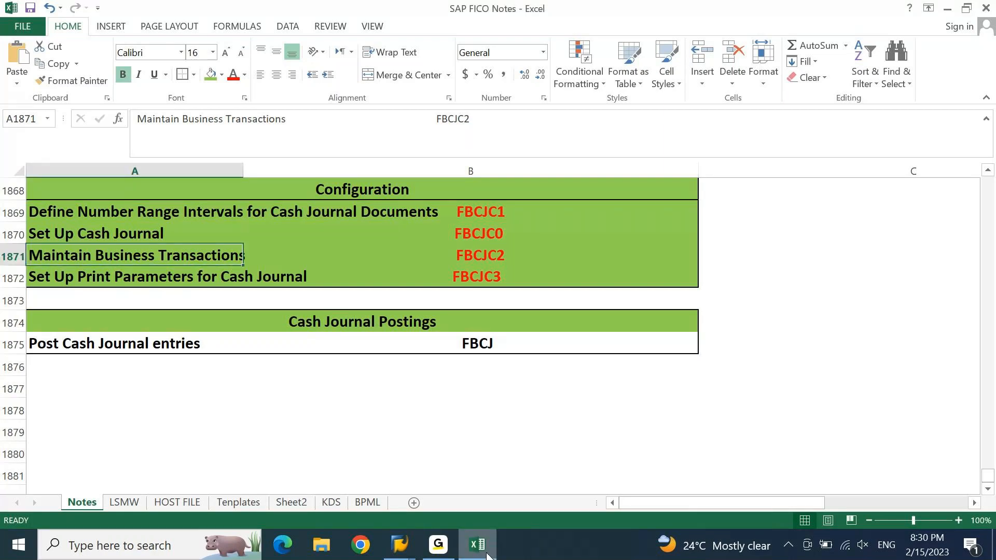
pyautogui.moveTo(409, 549)
pyautogui.click(383, 473)
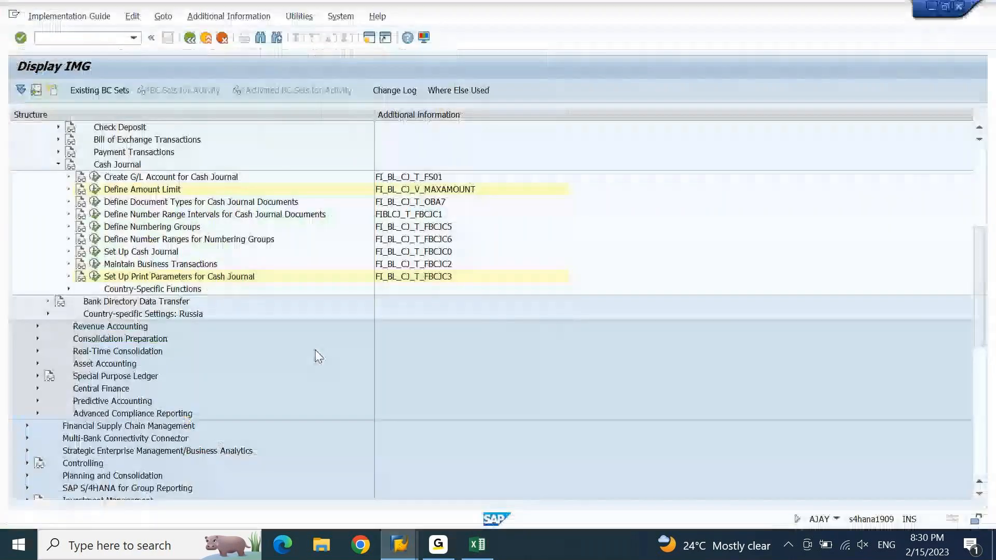
pyautogui.click(92, 264)
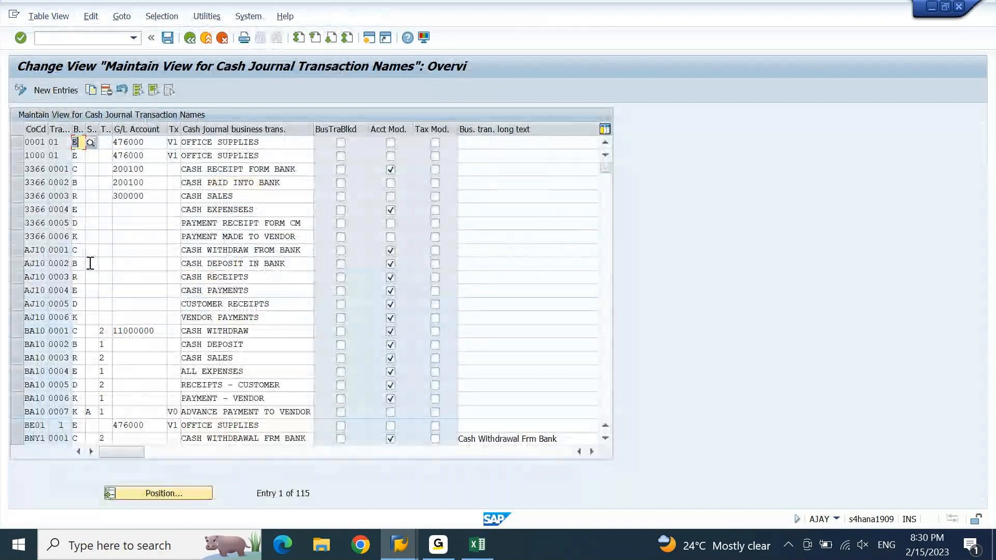
# Highlight the AJ10 business transactions 0001 to 0006 in the cash journal transaction names to review their types.
pyautogui.moveTo(17, 250); pyautogui.dragTo(17, 310)
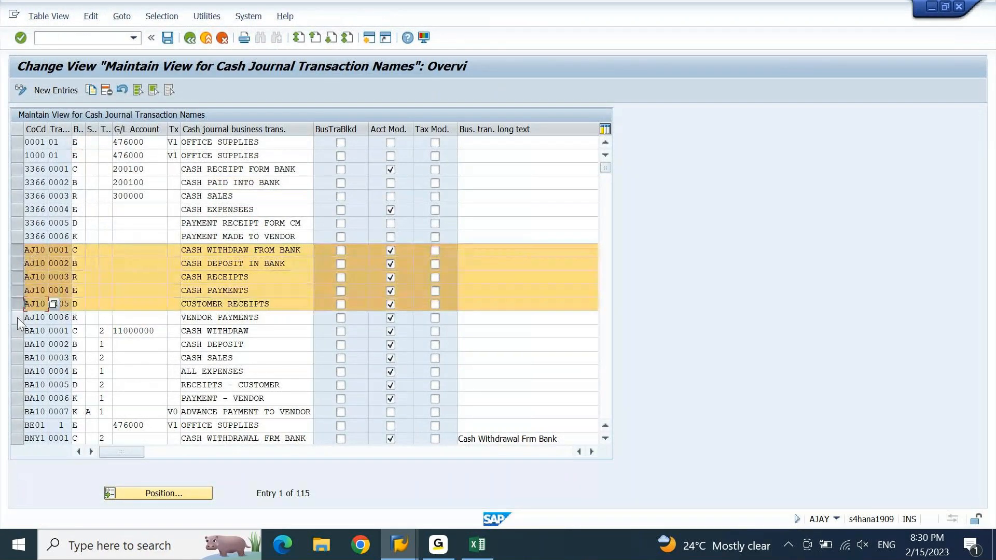
pyautogui.click(17, 318)
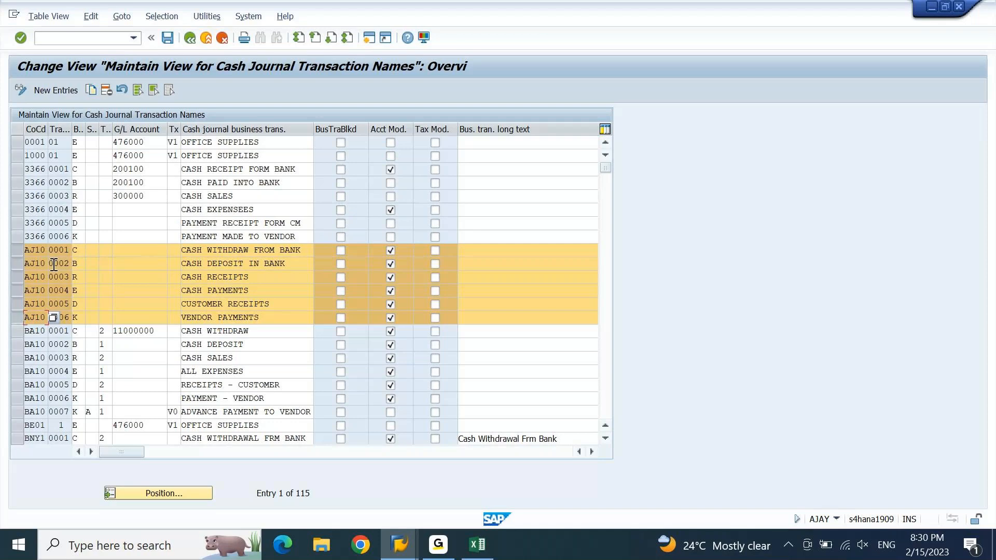
pyautogui.click(149, 267)
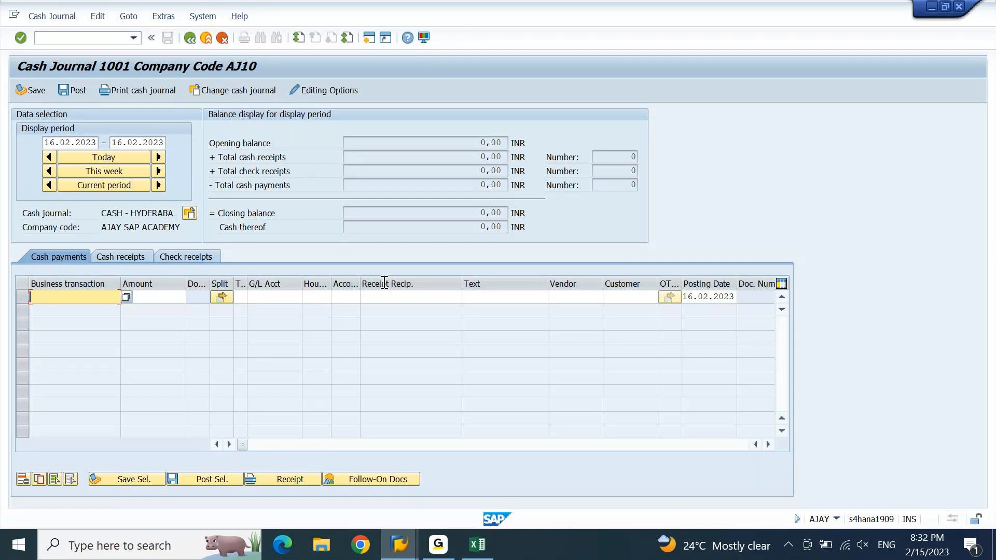
# Review the closing balance and the cash payments, check receipts and cash receipts entry areas of cash journal 1001, ending on cash receipts.
pyautogui.click(513, 214)
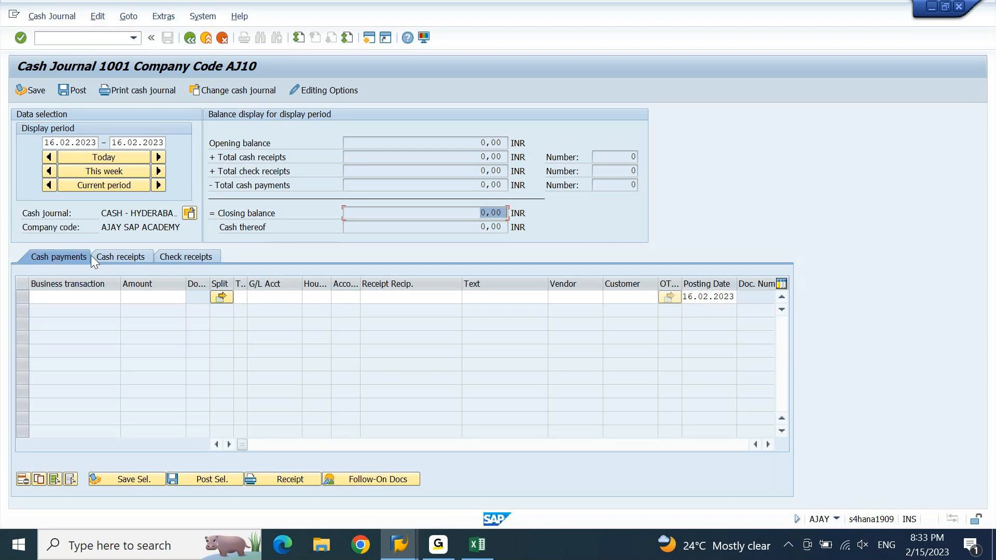
pyautogui.click(122, 257)
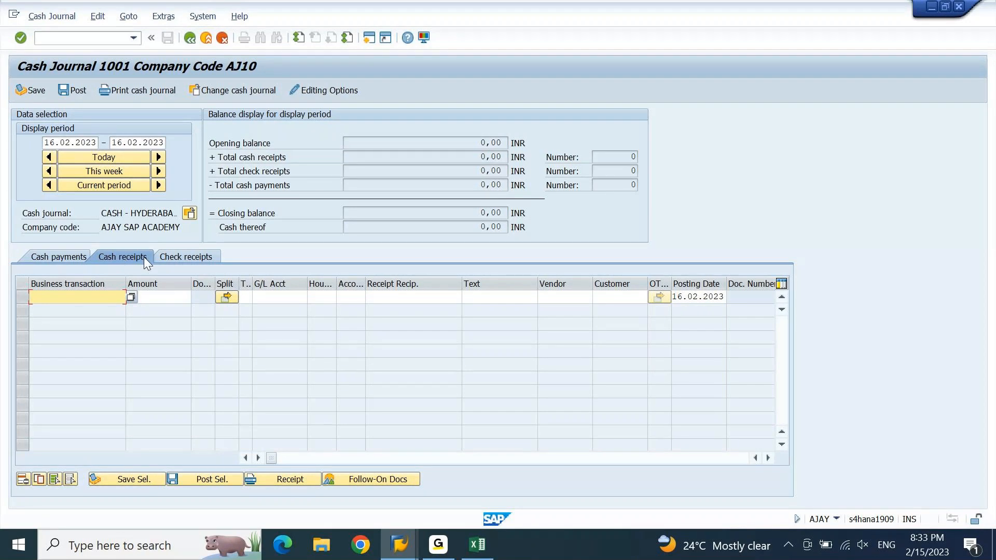
pyautogui.click(200, 257)
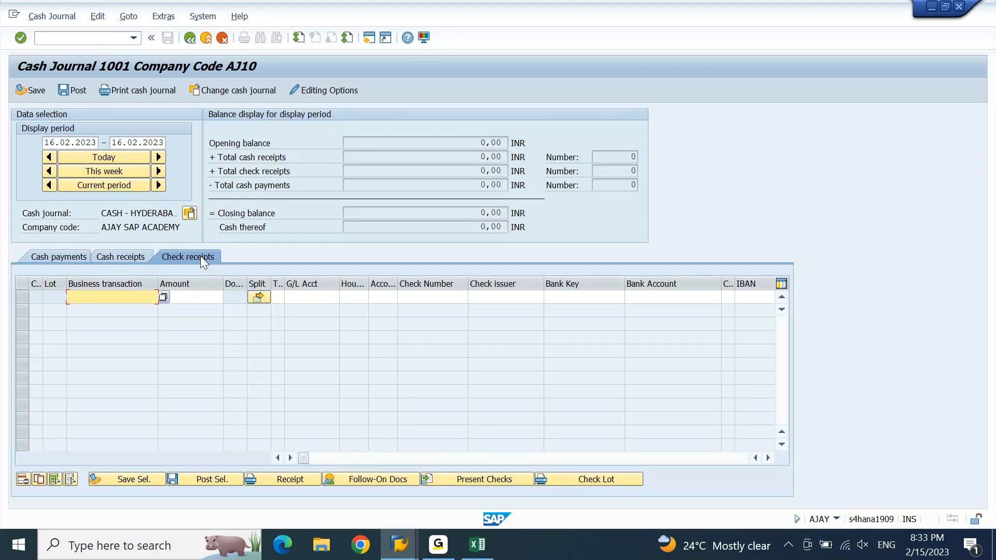
pyautogui.click(74, 261)
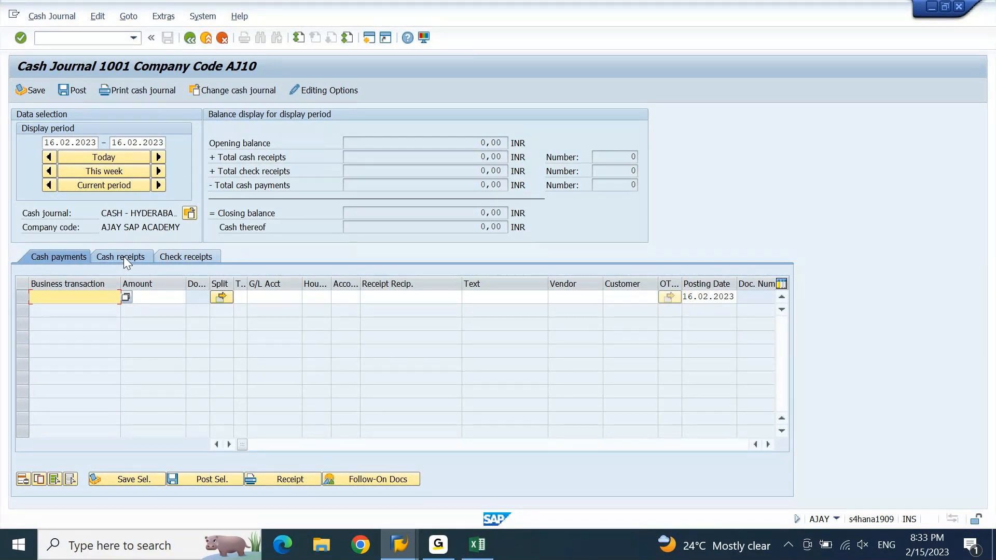
pyautogui.click(123, 256)
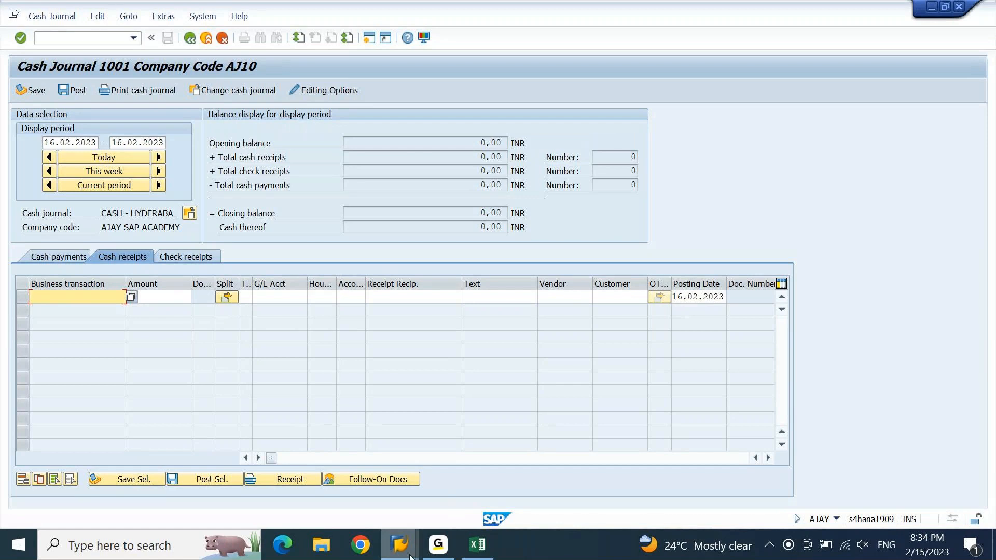
# Open G/L account maintenance FS00 in a new session and locate account 31000000 Sales in the Sales group.
pyautogui.moveTo(410, 556)
pyautogui.click(517, 459)
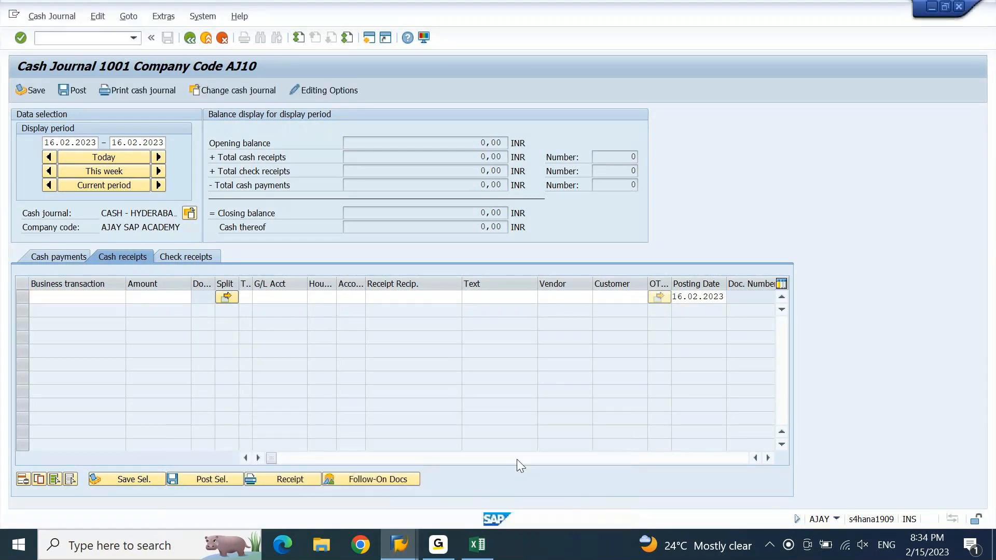
pyautogui.click(369, 38)
pyautogui.write('fs00')
pyautogui.press('Return')
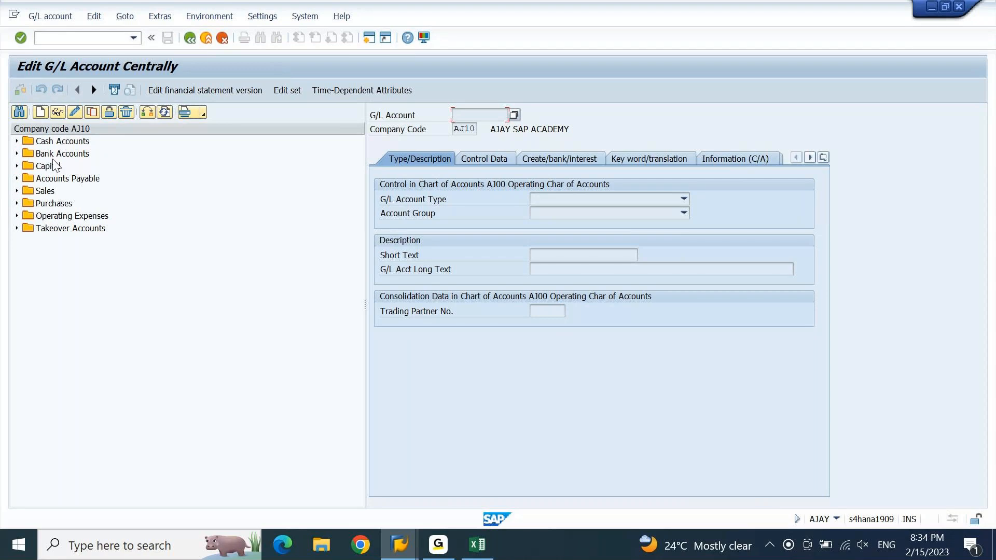
pyautogui.click(16, 191)
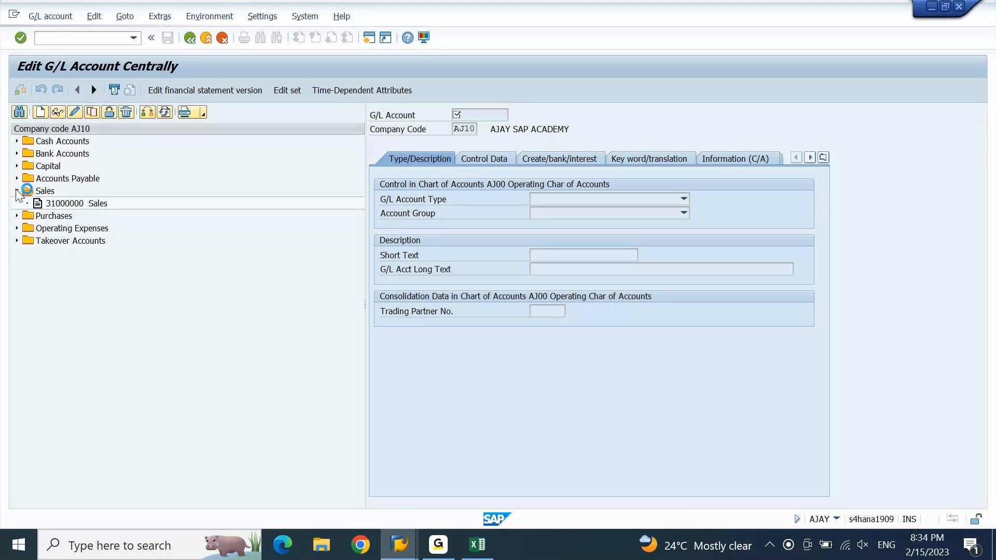
pyautogui.click(71, 205)
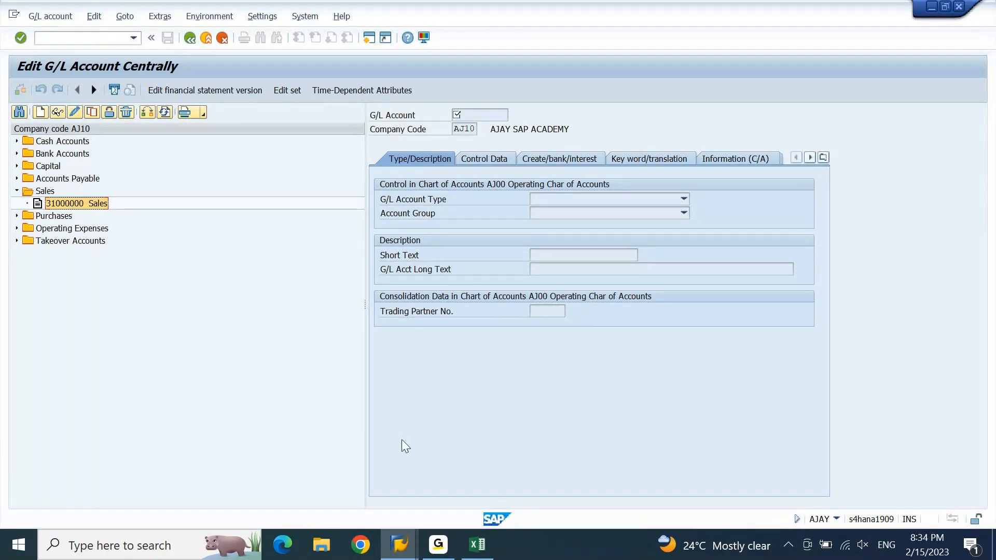
# Glance at the Excel notes and switch back to the cash journal 1001 session.
pyautogui.click(479, 545)
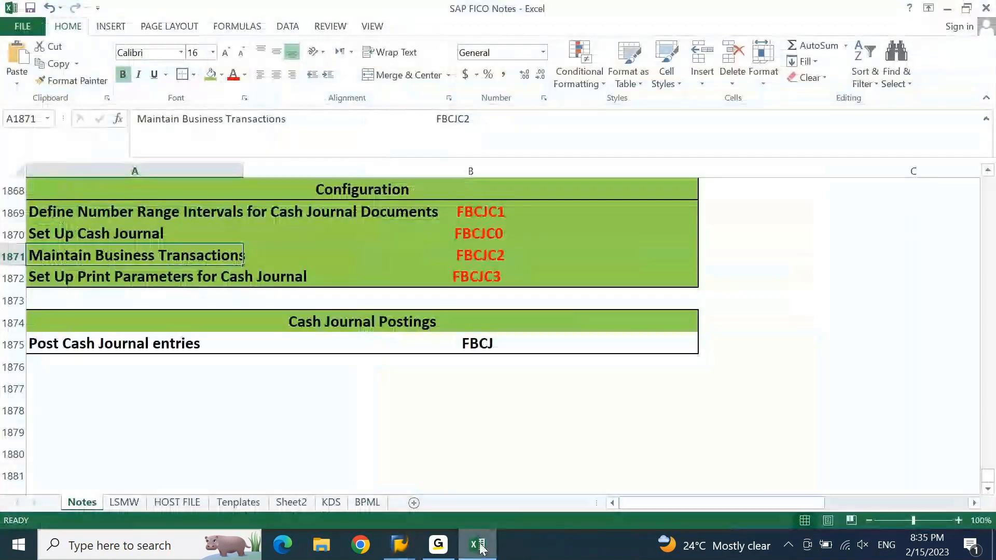
pyautogui.click(478, 545)
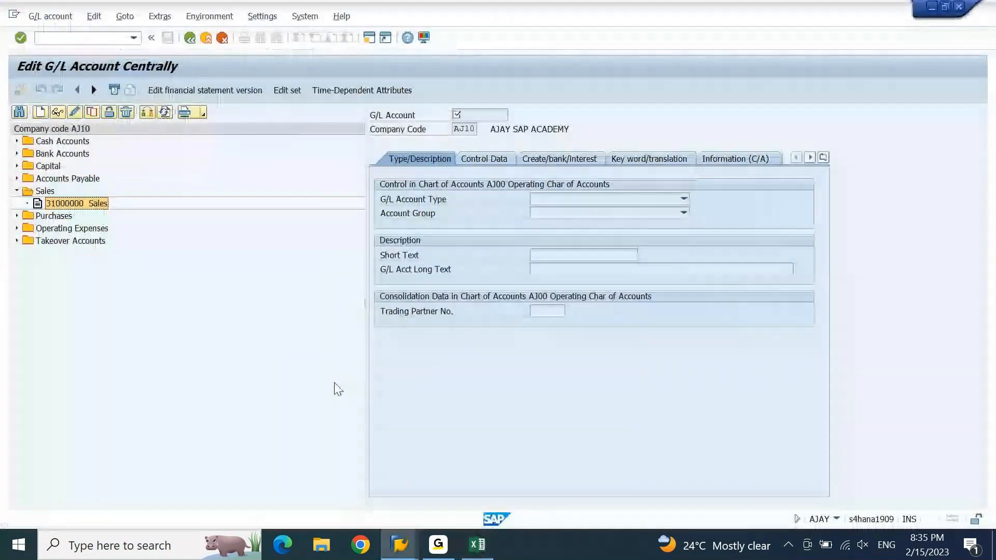
pyautogui.click(399, 545)
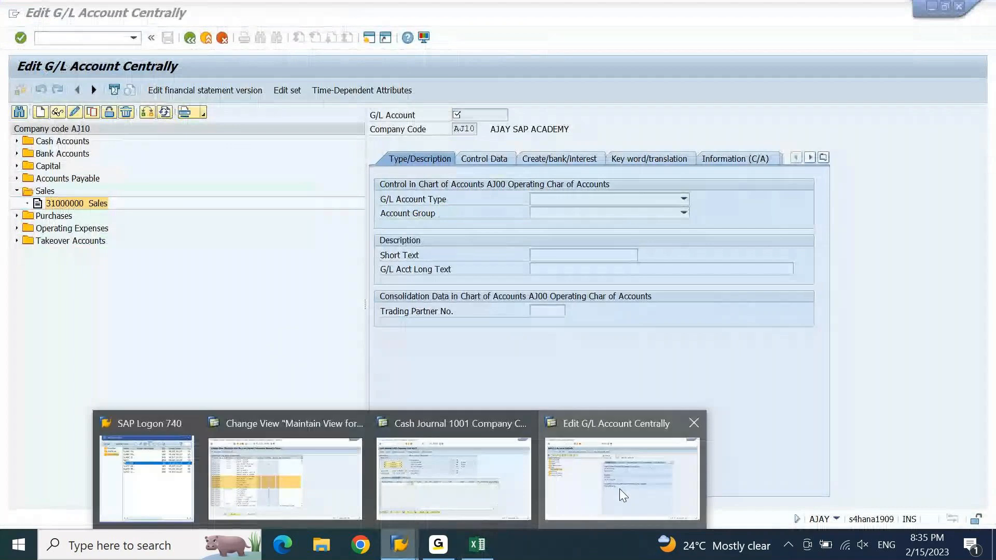
pyautogui.moveTo(500, 489)
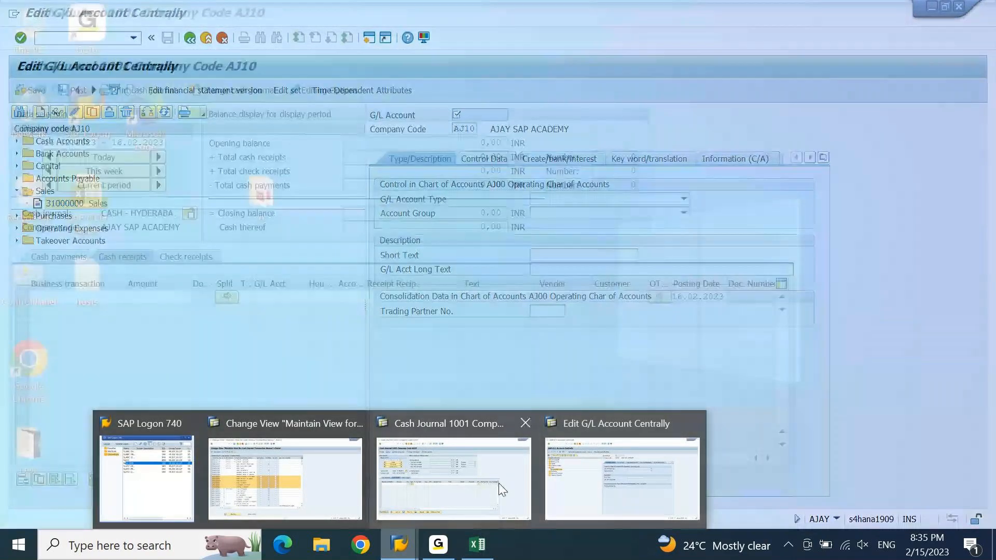
pyautogui.click(499, 483)
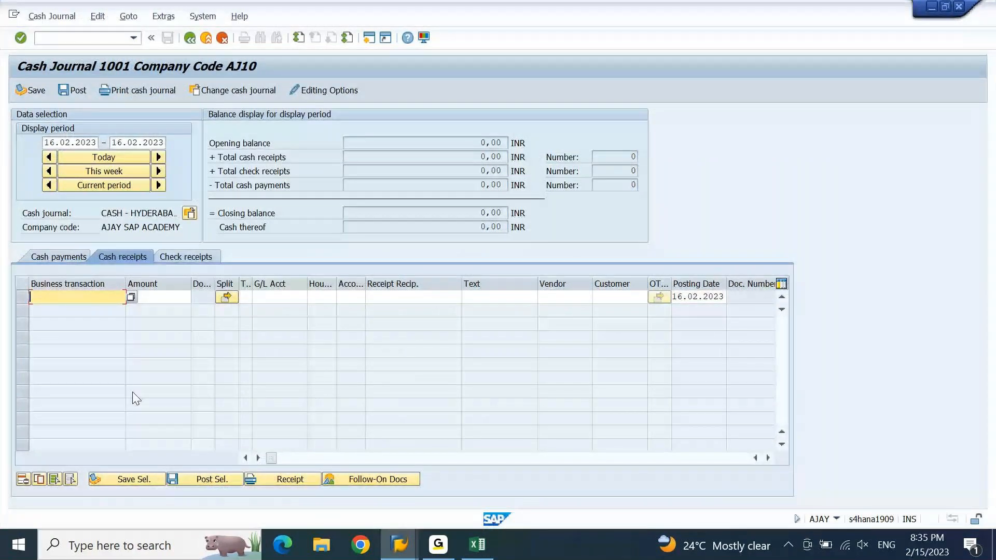
# Set the business transaction of the first cash receipts line to CASH RECEIPTS, chosen from the transactions of company code AJ10.
pyautogui.click(131, 297)
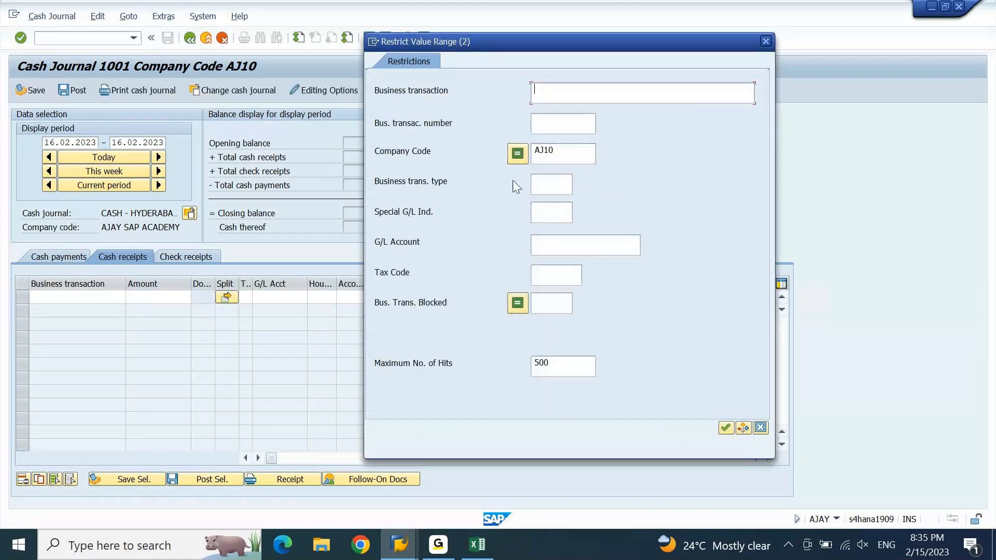
pyautogui.click(560, 156)
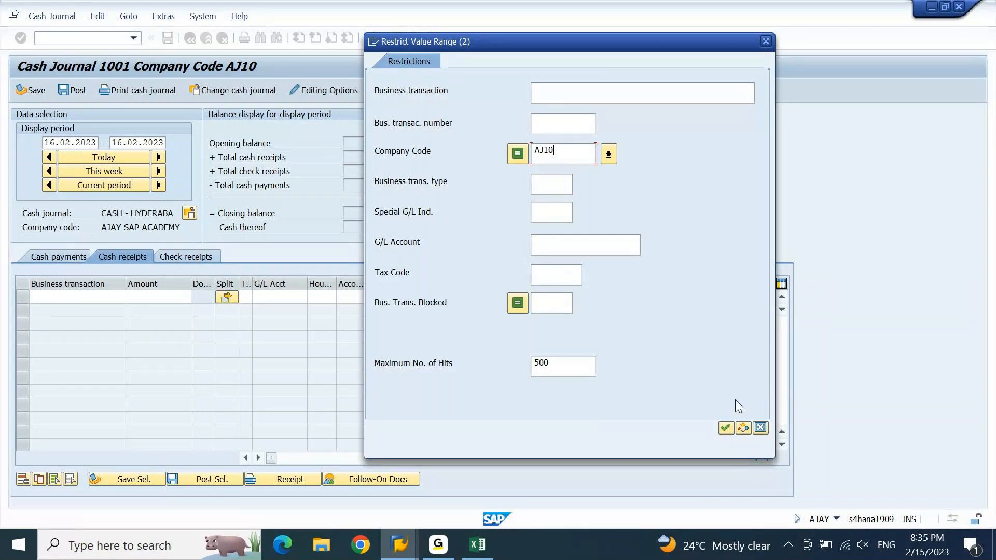
pyautogui.click(726, 428)
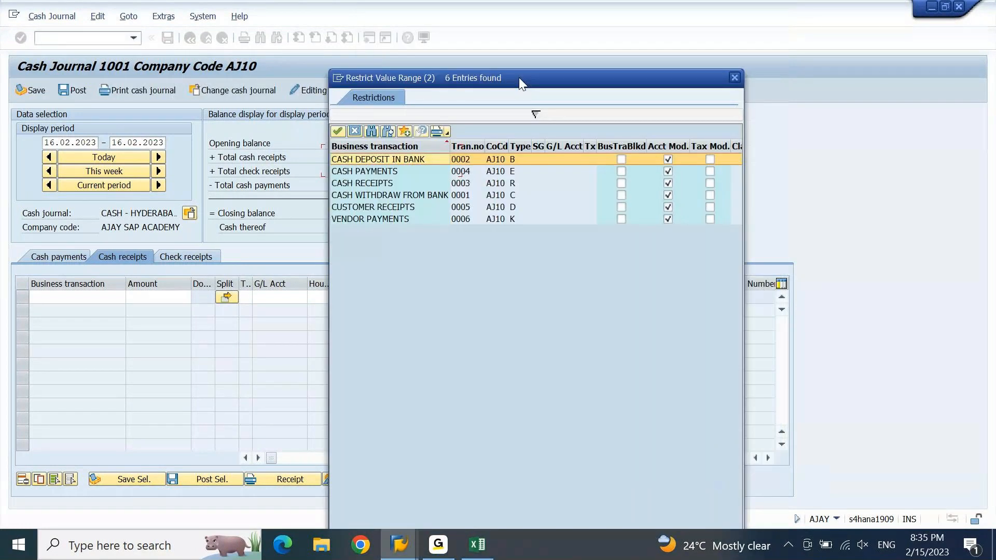
pyautogui.click(485, 544)
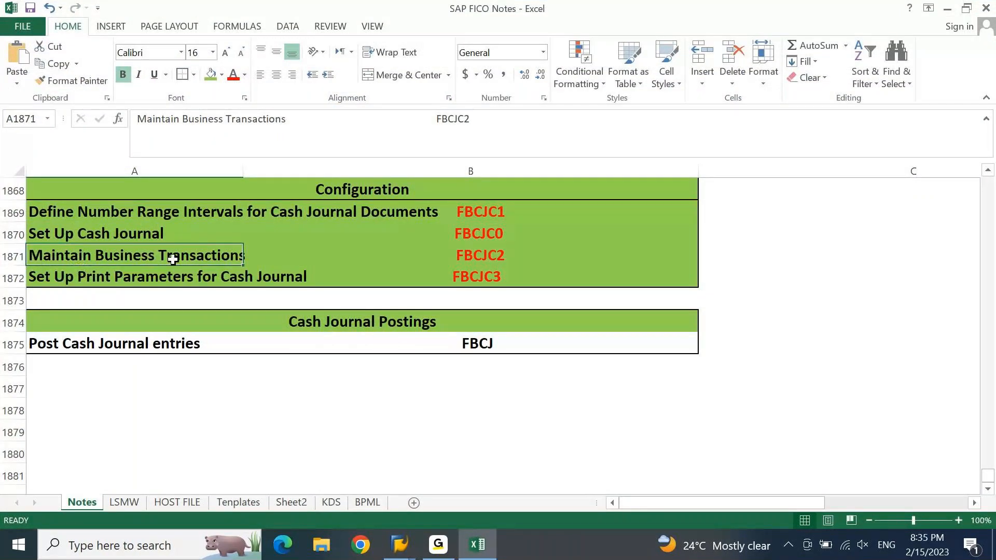
pyautogui.hotkey('alt', 'Tab')
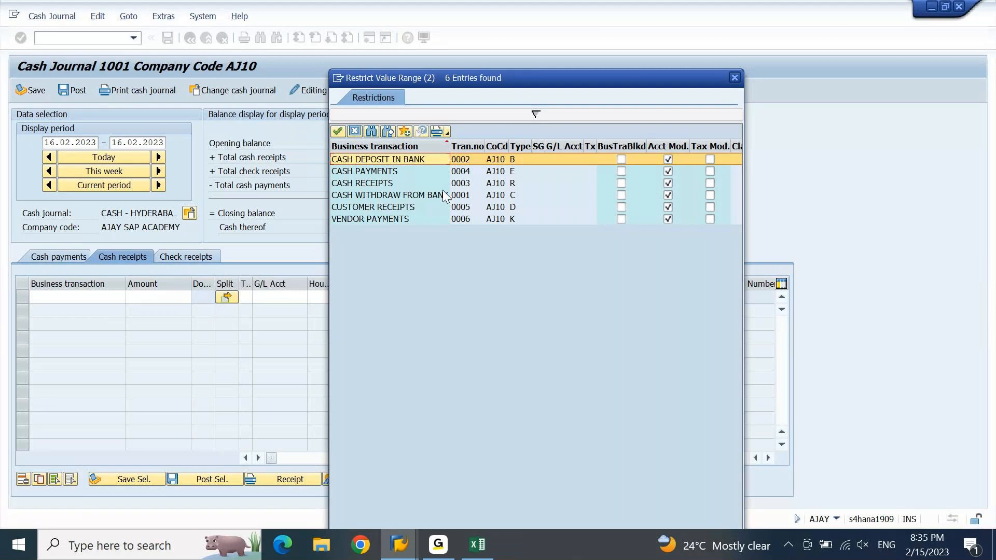
pyautogui.click(373, 184)
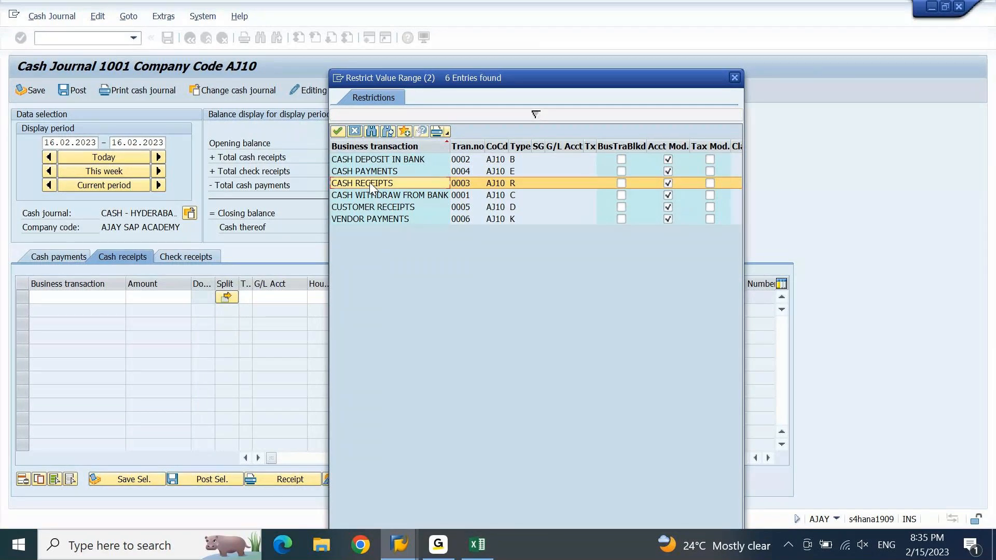
pyautogui.doubleClick(373, 184)
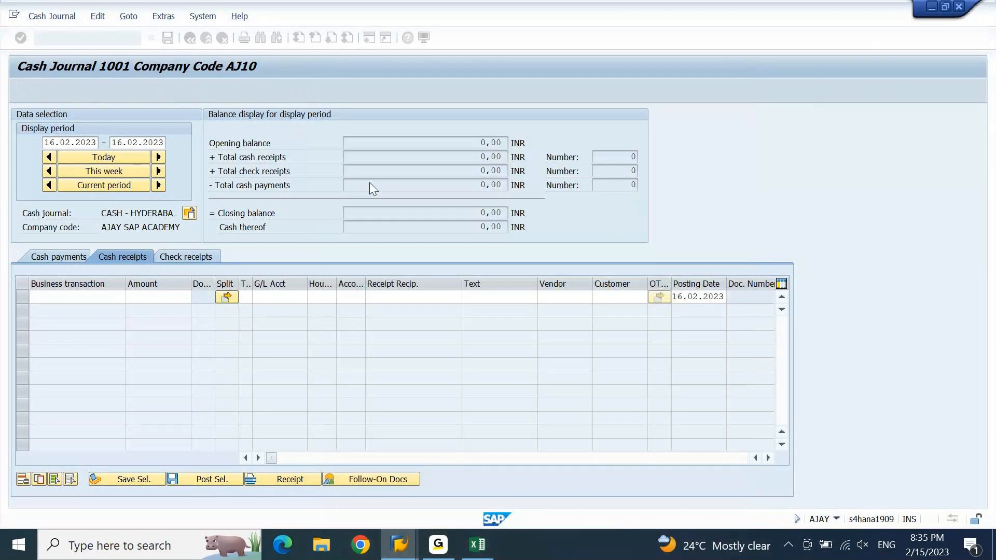
# Enter an amount of 1000 in the CASH RECEIPTS line and move on to its G/L account.
pyautogui.click(166, 296)
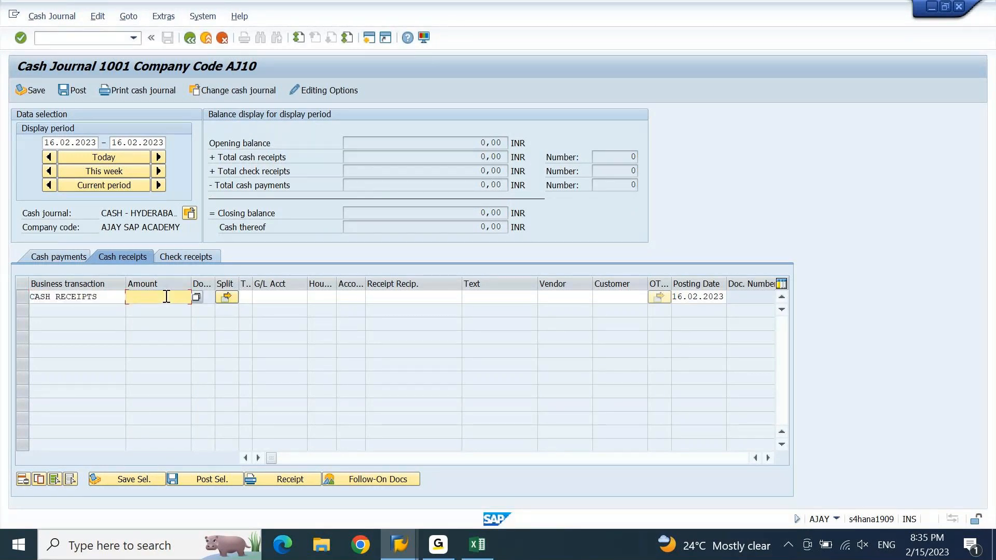
pyautogui.write('1000')
pyautogui.press('Tab')
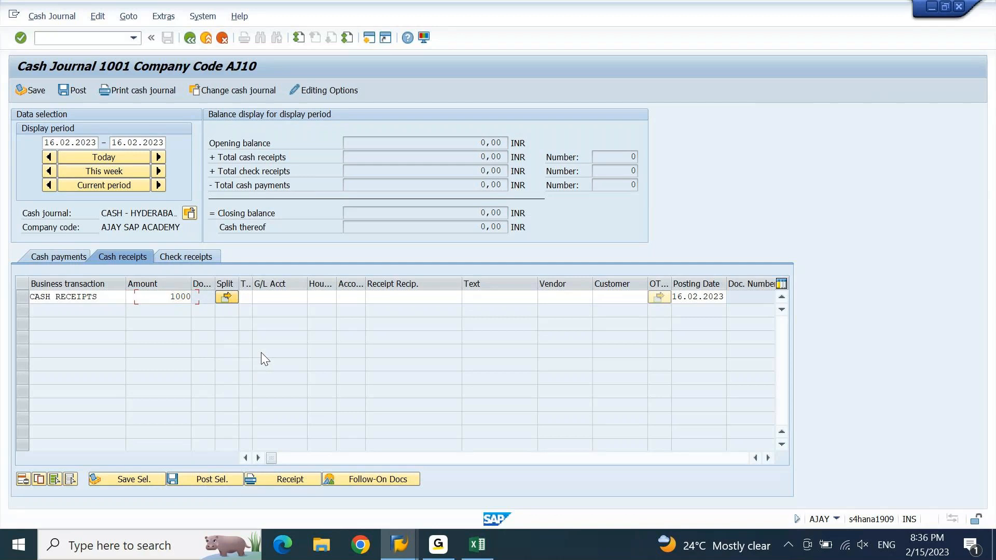
pyautogui.press('Tab')
pyautogui.press('Tab')
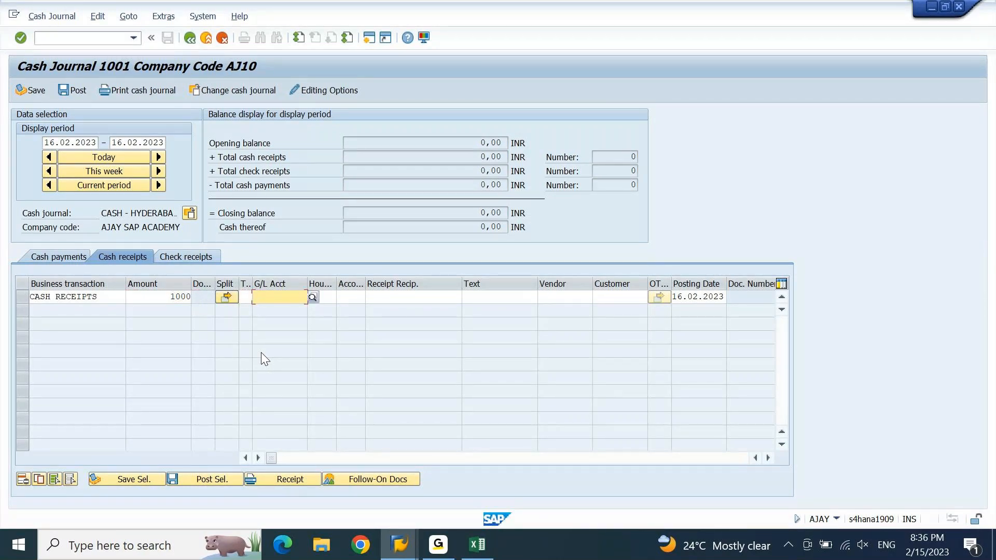
# Examine the G/L account, vendor and customer columns of the cash receipts entry table, ending in the line's G/L account field.
pyautogui.click(287, 284)
pyautogui.click(568, 283)
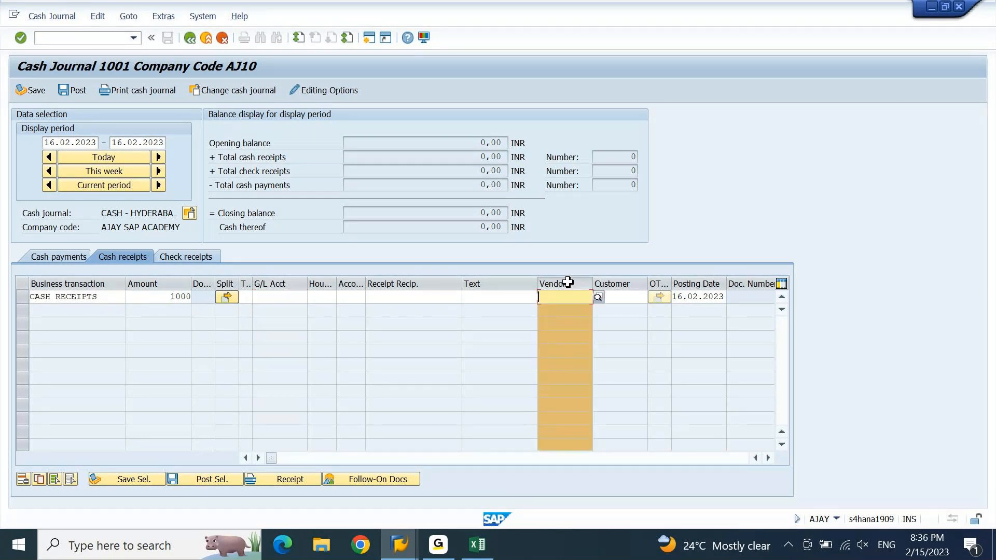
pyautogui.click(606, 285)
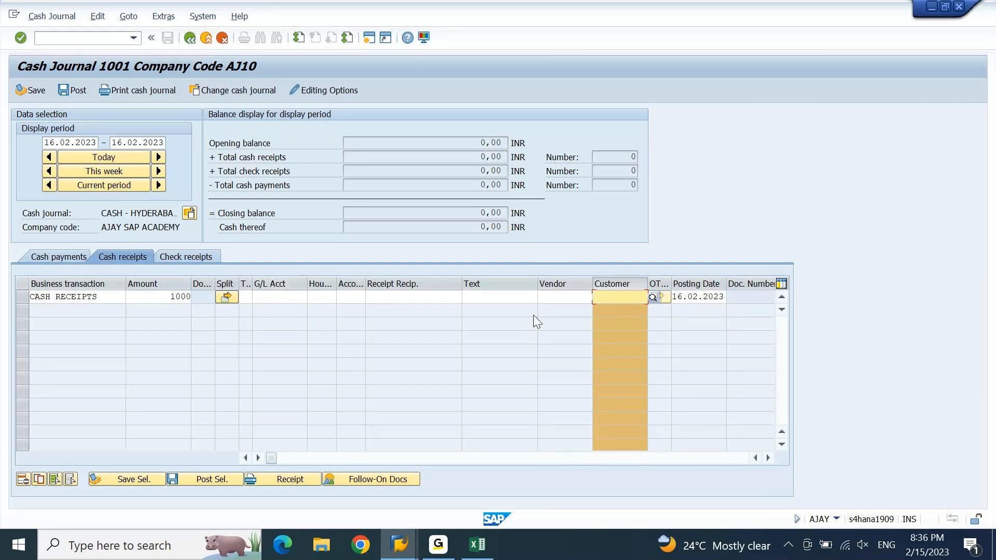
pyautogui.click(567, 283)
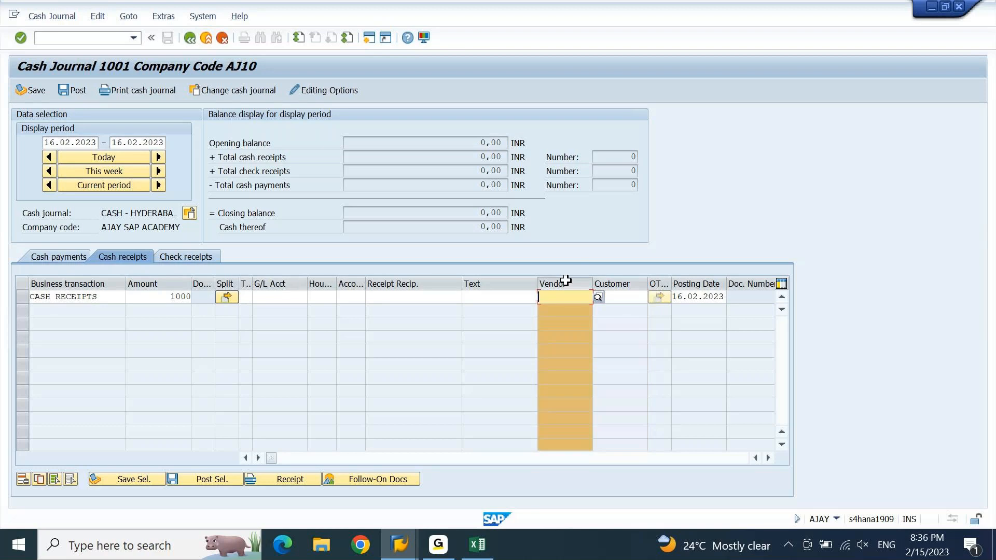
pyautogui.click(268, 285)
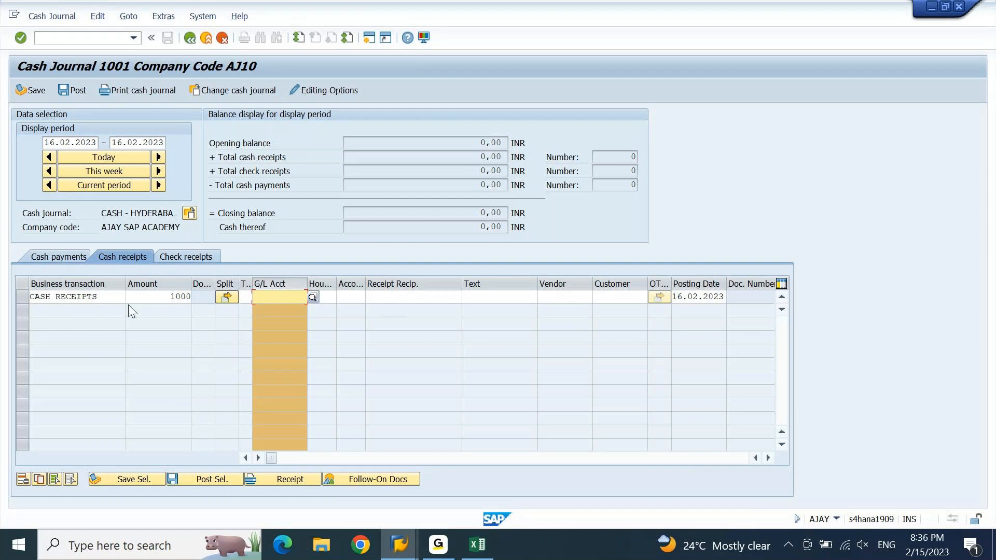
pyautogui.click(275, 282)
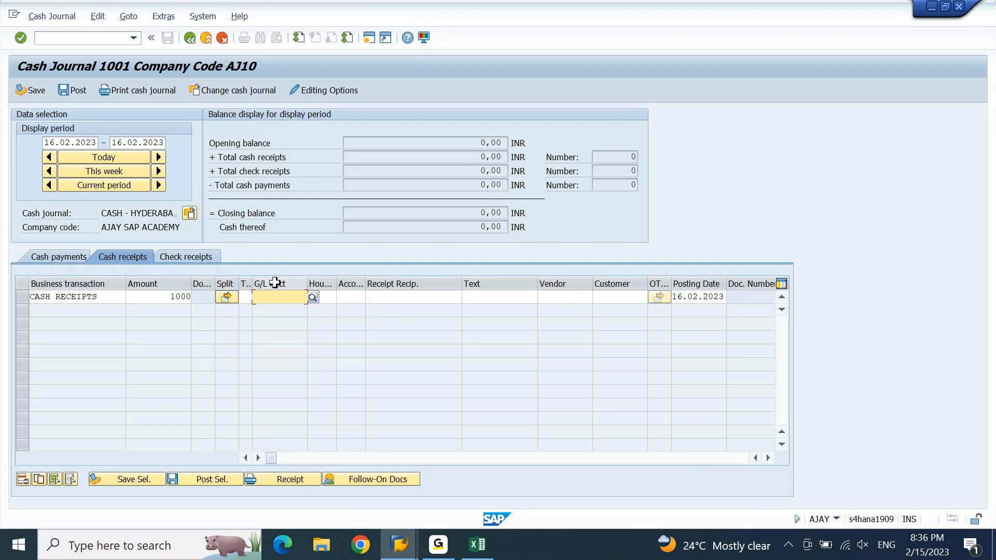
pyautogui.click(570, 284)
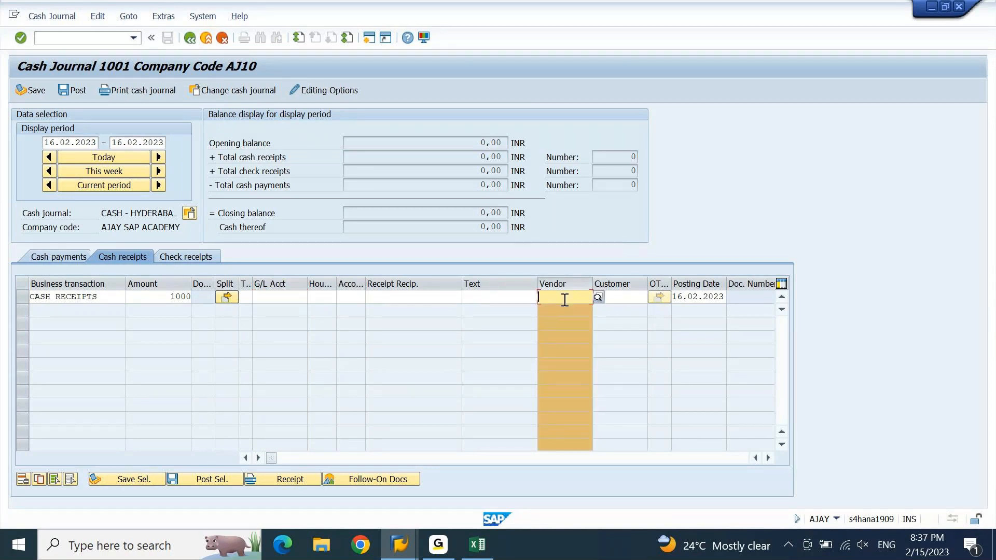
pyautogui.click(634, 285)
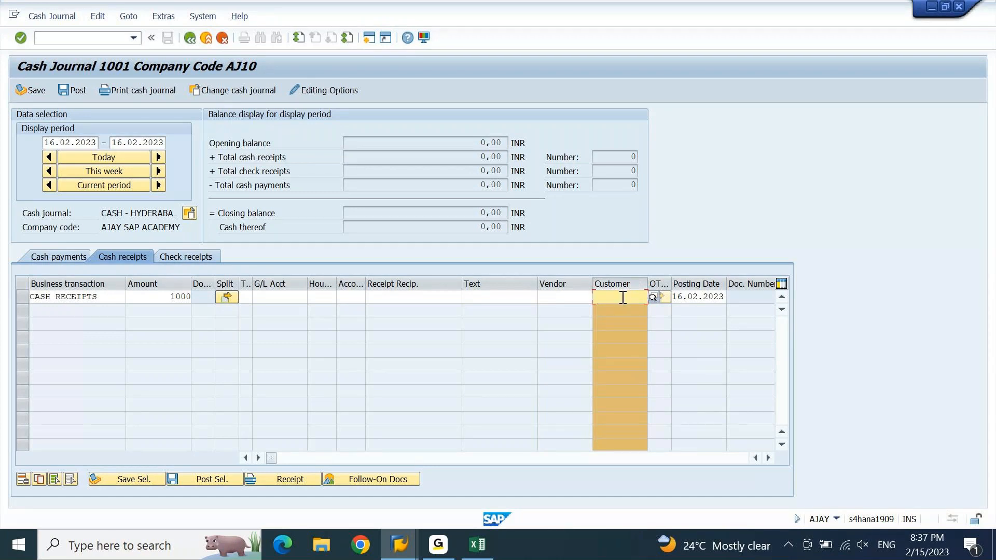
pyautogui.click(285, 297)
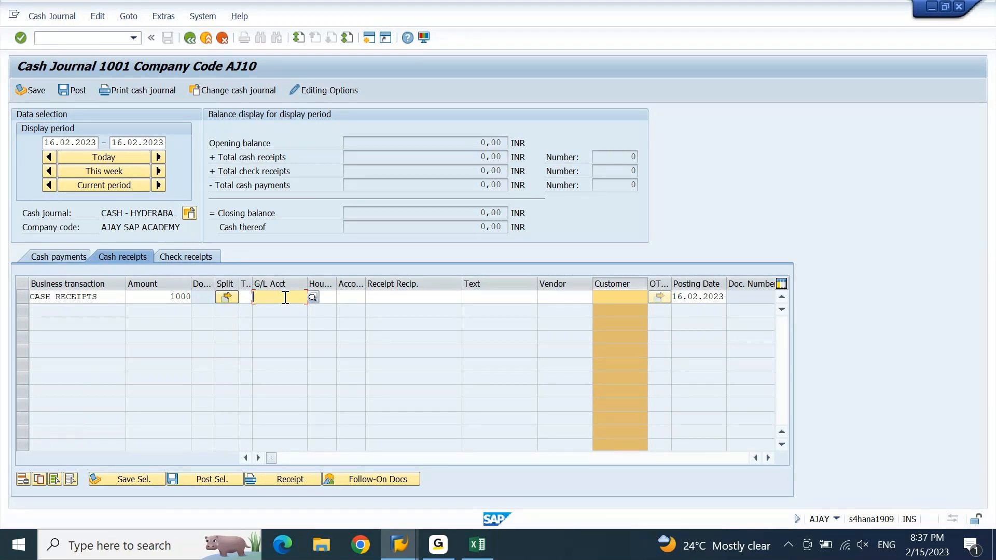
# Switch to the G/L account maintenance session and display account 31000000 Sales of company code AJ10.
pyautogui.hotkey('alt', 'Tab')
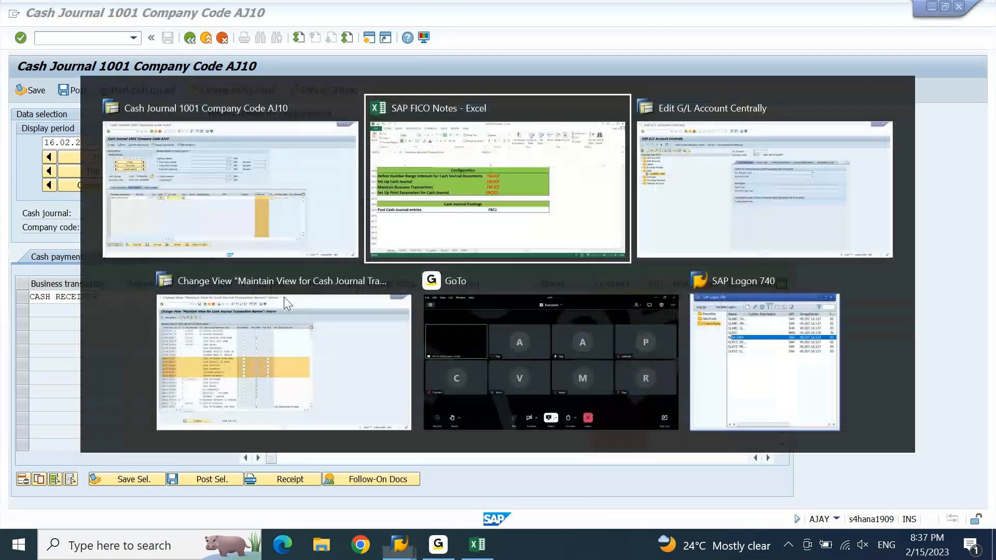
pyautogui.hotkey('alt', 'Tab')
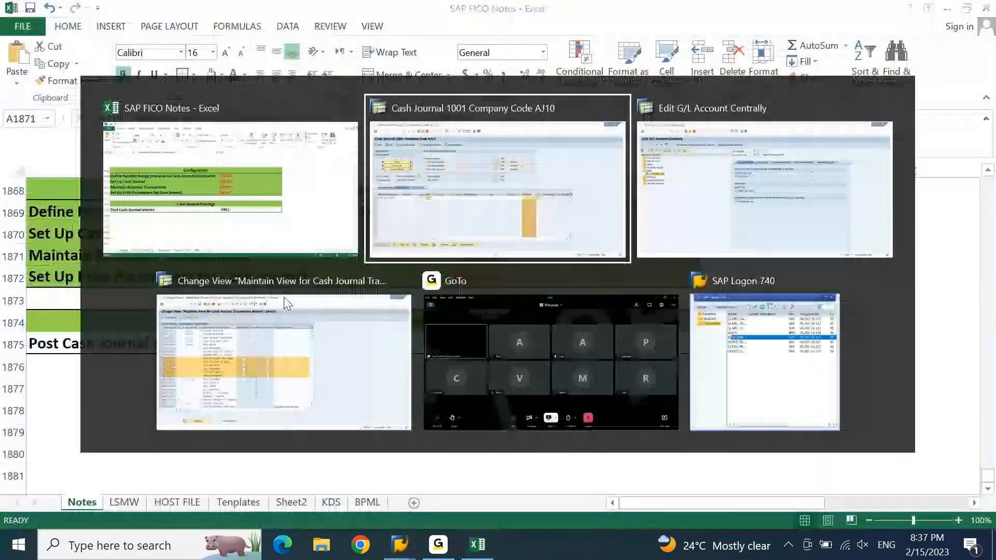
pyautogui.hotkey('alt', 'Tab')
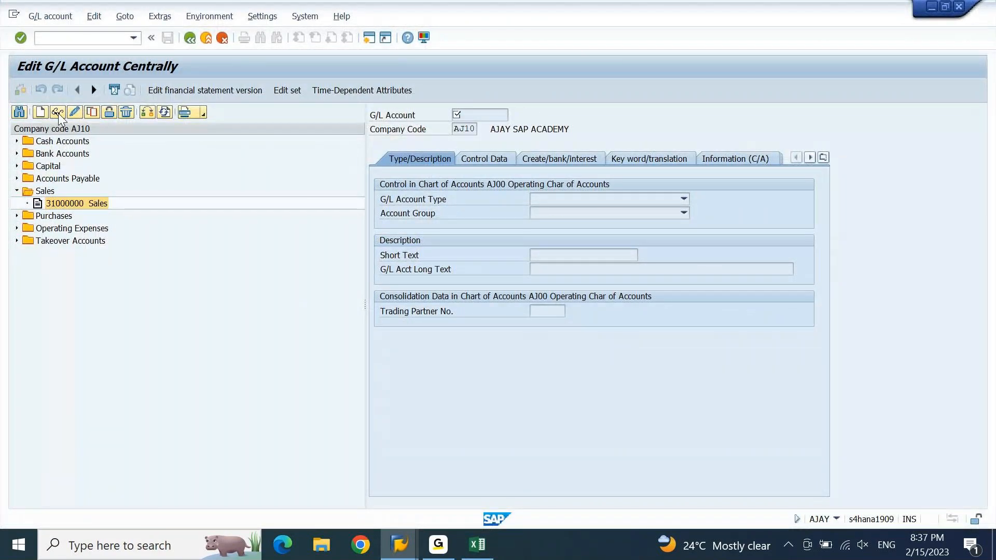
pyautogui.click(58, 113)
pyautogui.click(489, 117)
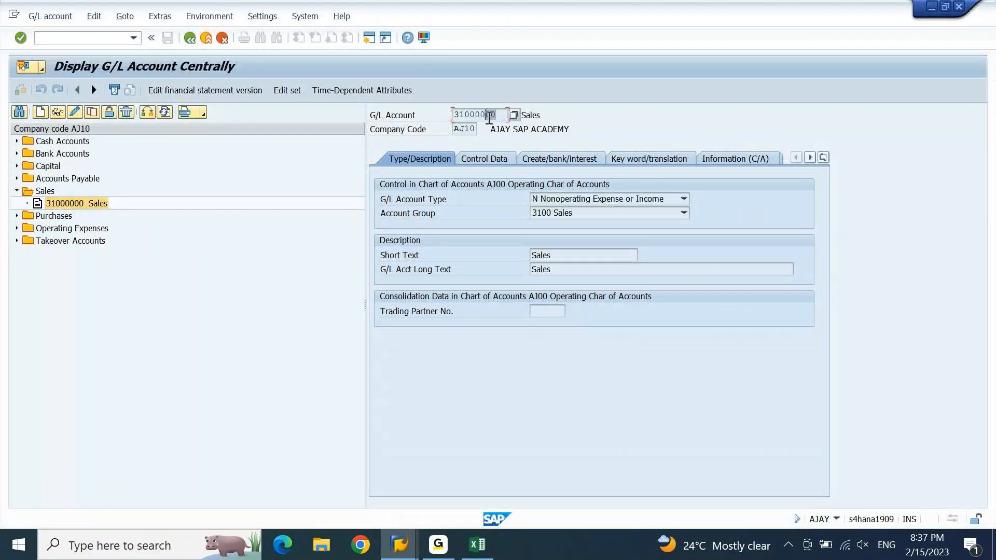
pyautogui.moveTo(489, 116); pyautogui.dragTo(429, 125)
# Copy G/L account 31000000 Sales to a new account 31000001 in company code AJ10.
pyautogui.click(80, 204)
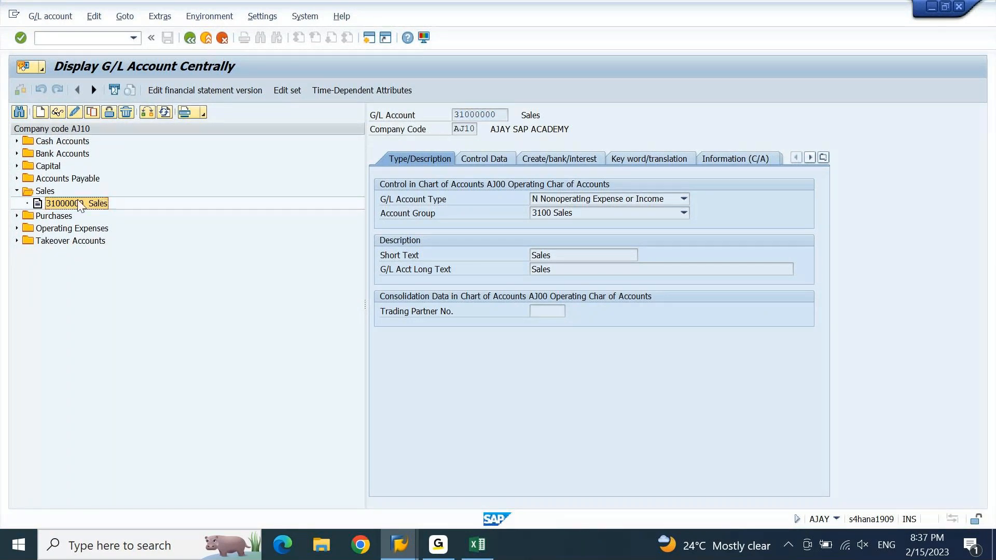
pyautogui.click(92, 113)
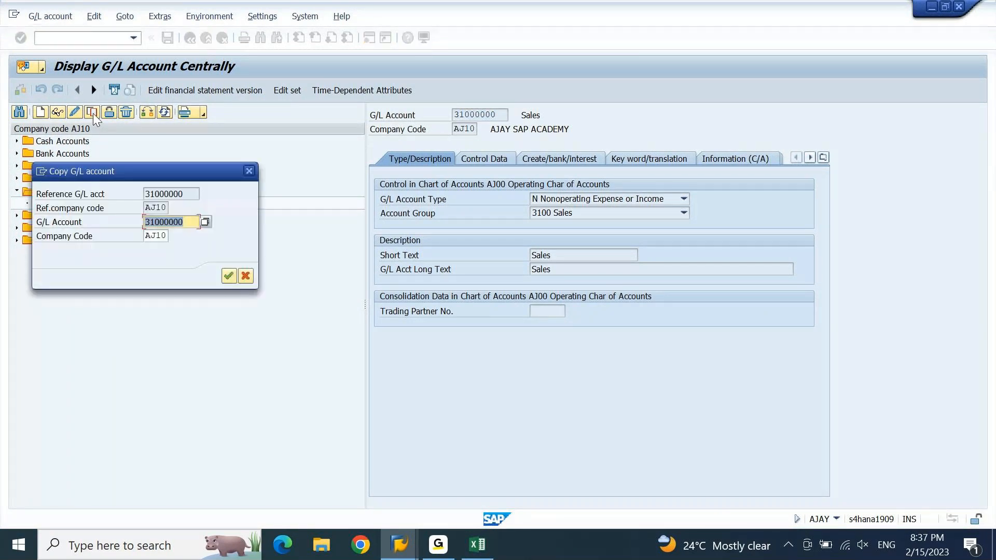
pyautogui.press('End')
pyautogui.press('BackSpace')
pyautogui.write('1')
pyautogui.click(228, 276)
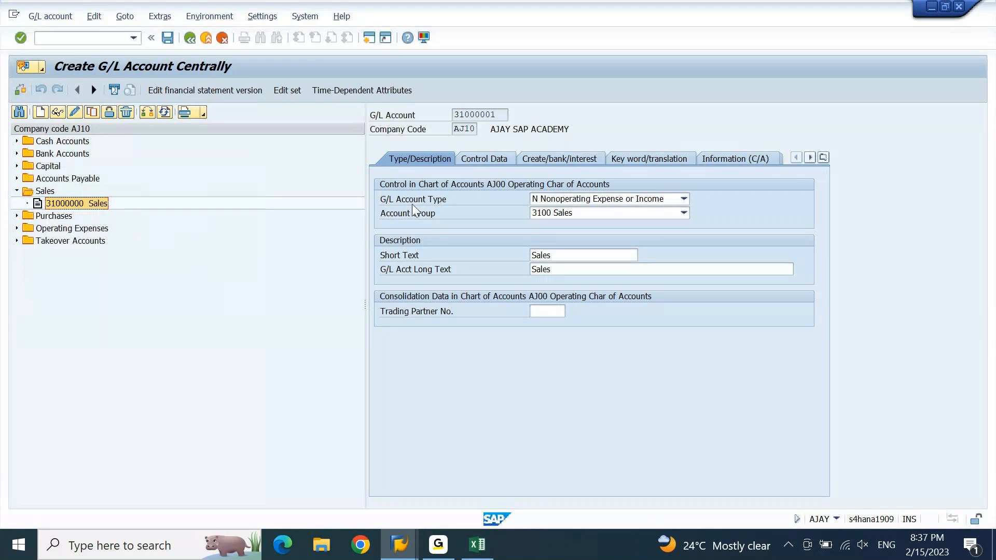
# Set the short and long texts of account 31000001 to Scrap Sales and save the account.
pyautogui.click(558, 252)
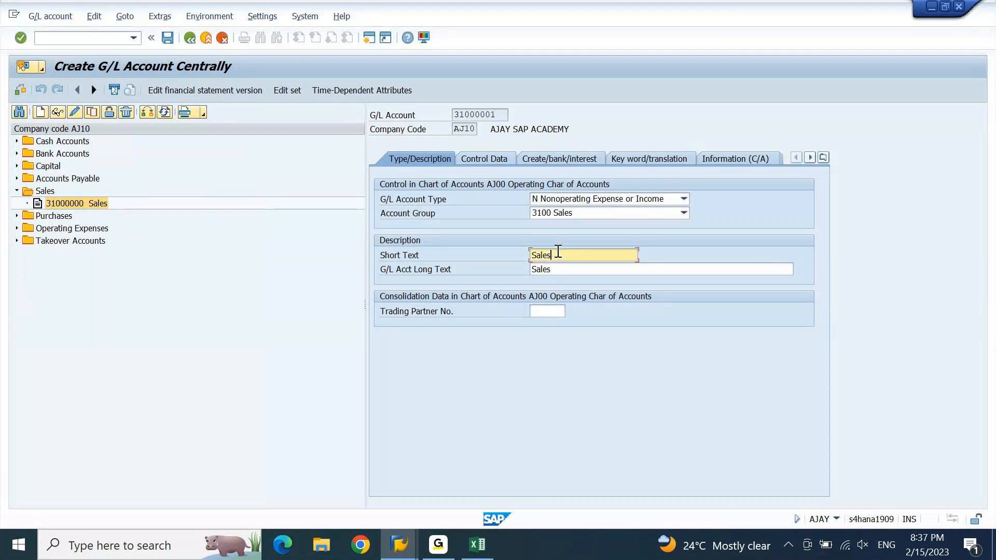
pyautogui.press('Home')
pyautogui.write('Scrap')
pyautogui.press('Tab')
pyautogui.press('Home')
pyautogui.write('Scrap')
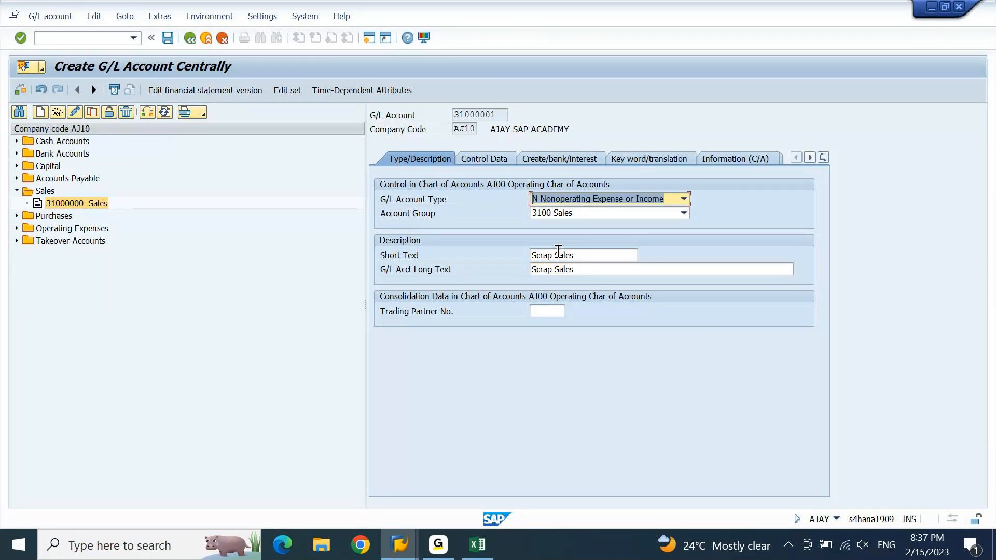
pyautogui.click(168, 39)
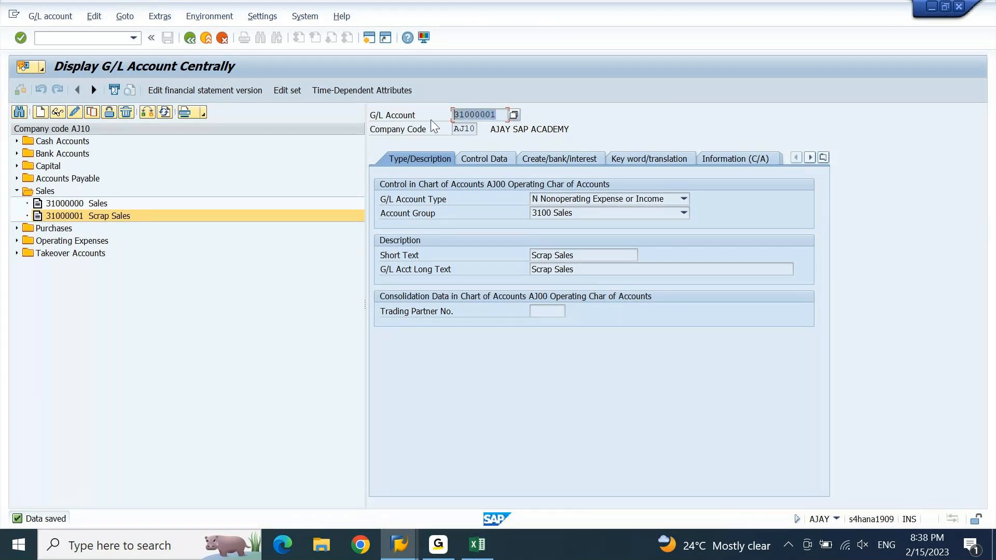
# Switch back to cash journal 1001 and enter 31000001 as the G/L account of the CASH RECEIPTS line.
pyautogui.hotkey('alt', 'Tab')
pyautogui.press('Tab')
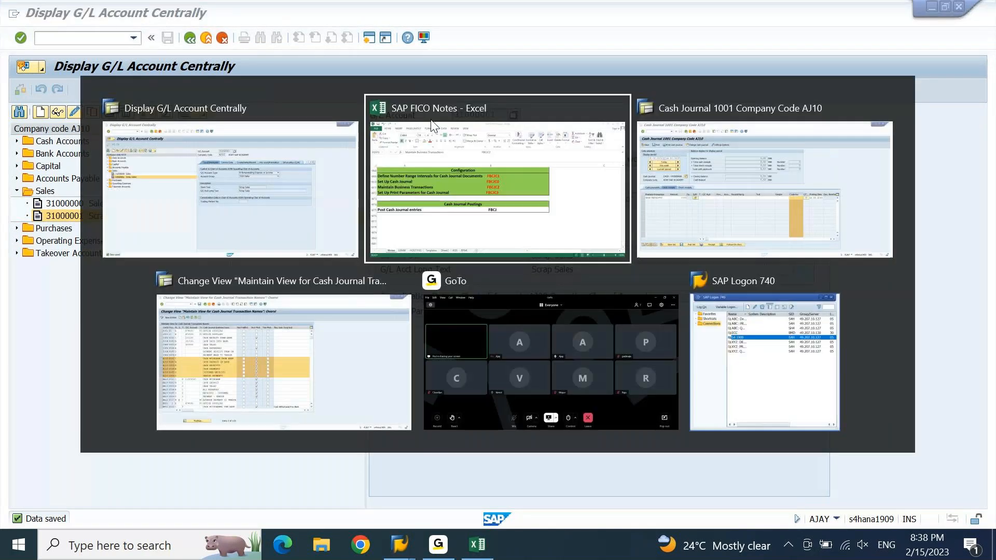
pyautogui.hotkey('ctrl', 'v')
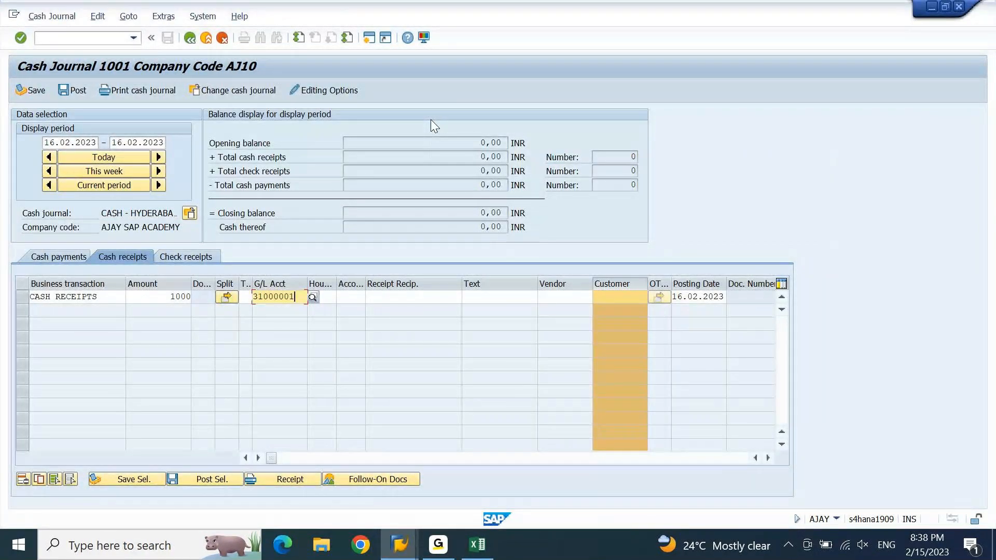
# Enter receipt recipient 1234 and the text "Scrap sales of News Papers" on the CASH RECEIPTS line.
pyautogui.press('Tab')
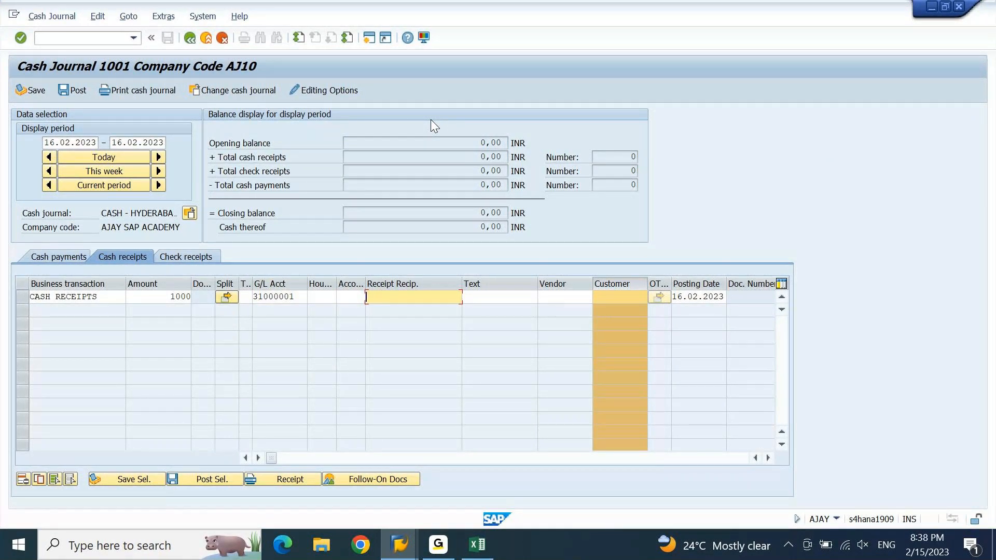
pyautogui.write('1234')
pyautogui.press('Tab')
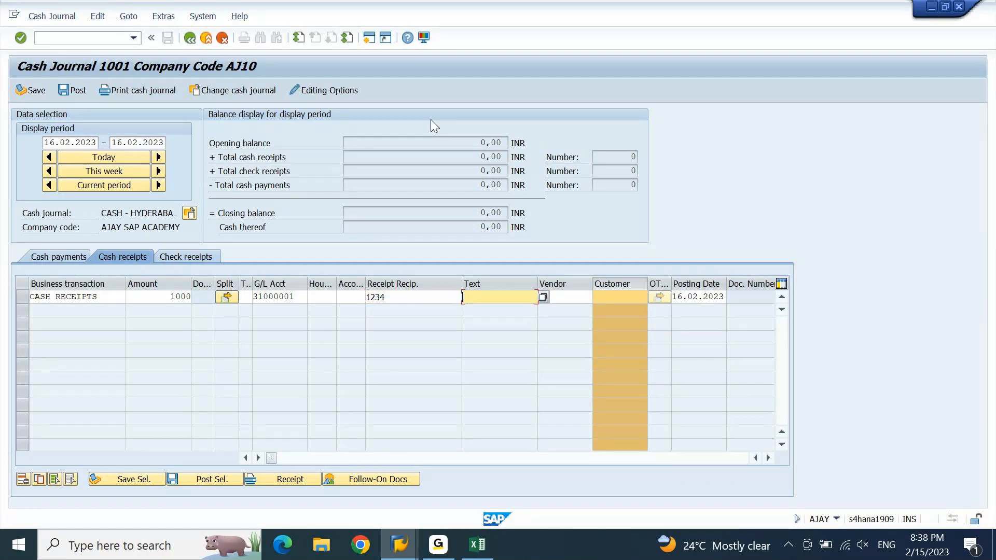
pyautogui.write('Scrap ')
pyautogui.write('sales')
pyautogui.write(' of News')
pyautogui.write(' Pa')
pyautogui.write('pers')
pyautogui.press('Tab')
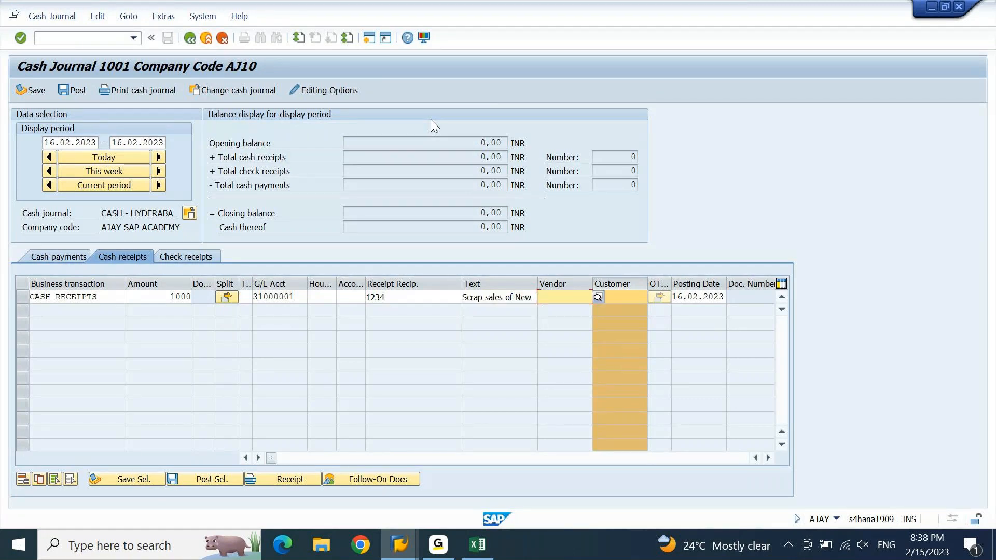
# Enter "scrap sales" as the reference of the CASH RECEIPTS line, leaving vendor and customer blank.
pyautogui.press('Tab')
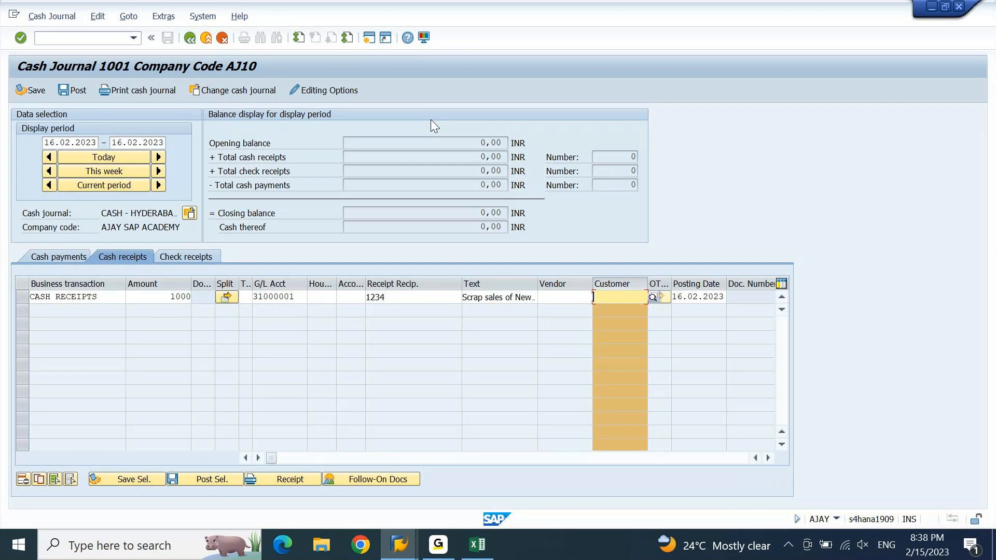
pyautogui.press('Tab')
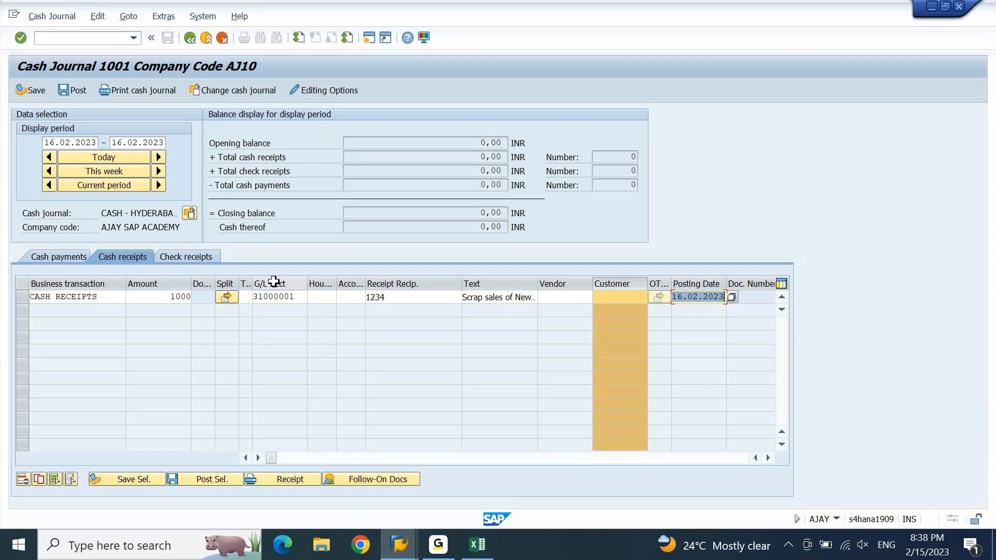
pyautogui.press('Tab')
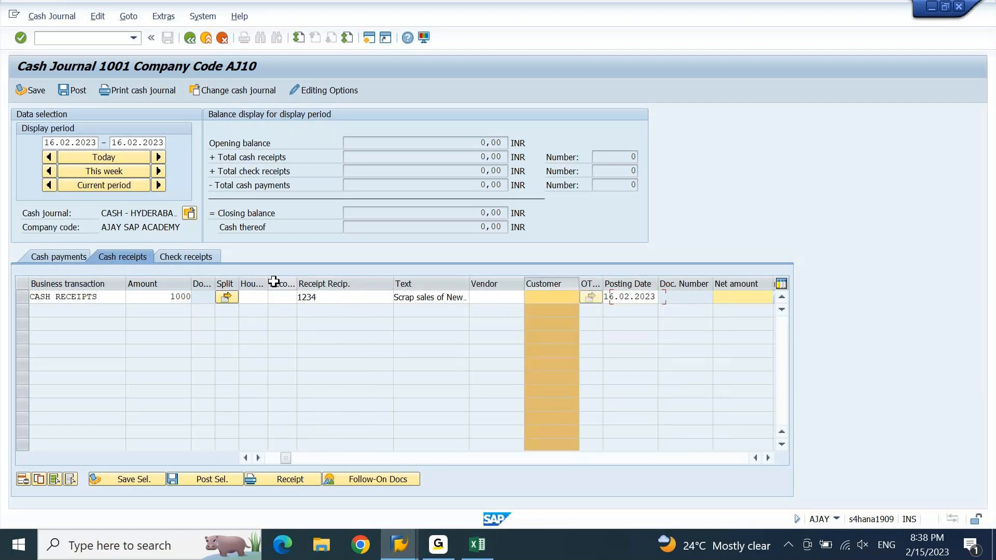
pyautogui.press('Tab')
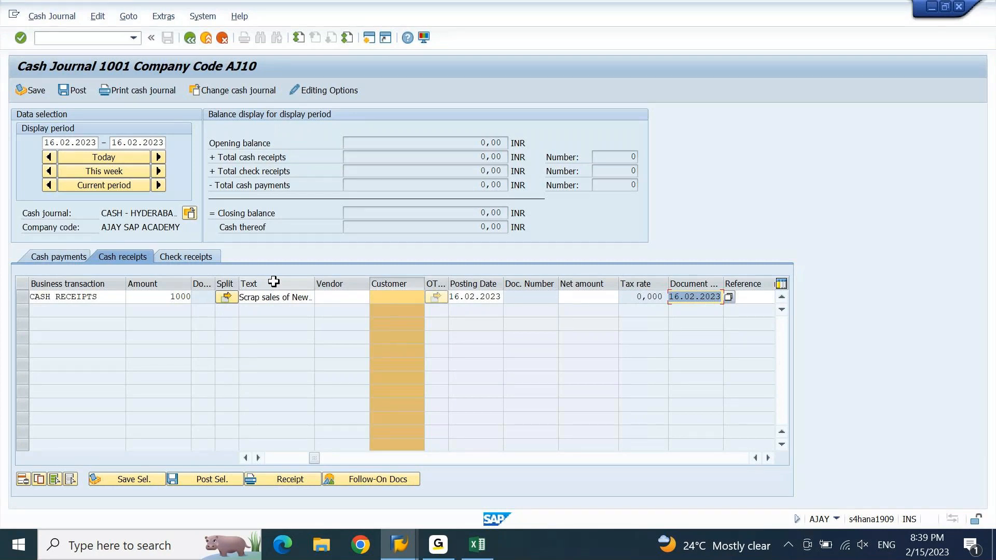
pyautogui.press('Tab')
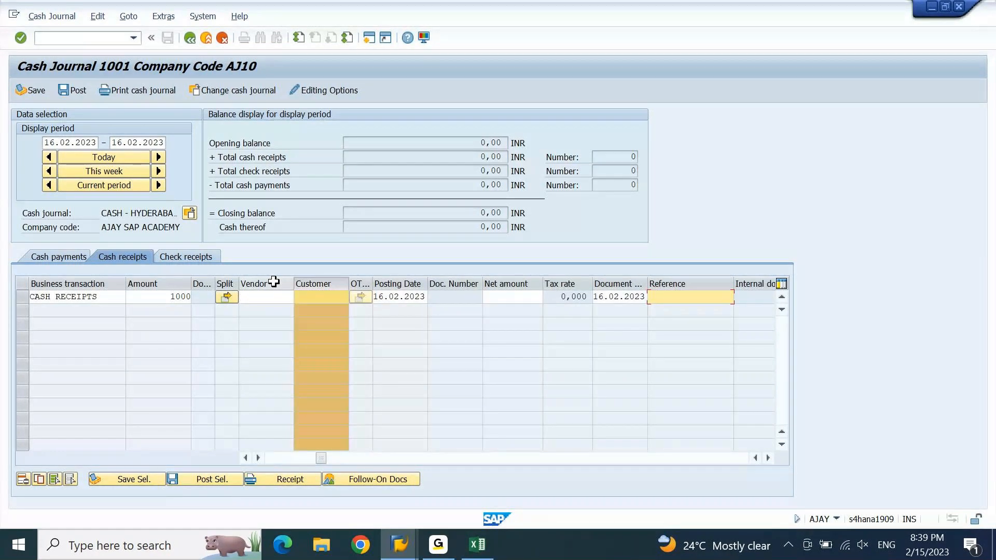
pyautogui.write('scrap sales')
pyautogui.press('Tab')
# Assign profit center AJ1001 to the CASH RECEIPTS line and record the entry.
pyautogui.press('Tab')
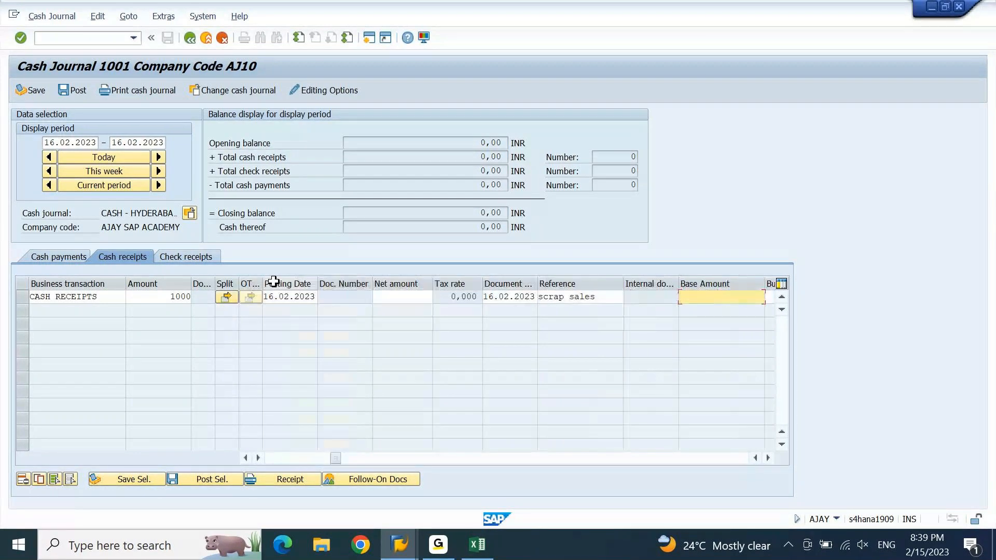
pyautogui.press('Tab')
pyautogui.press('Tab')
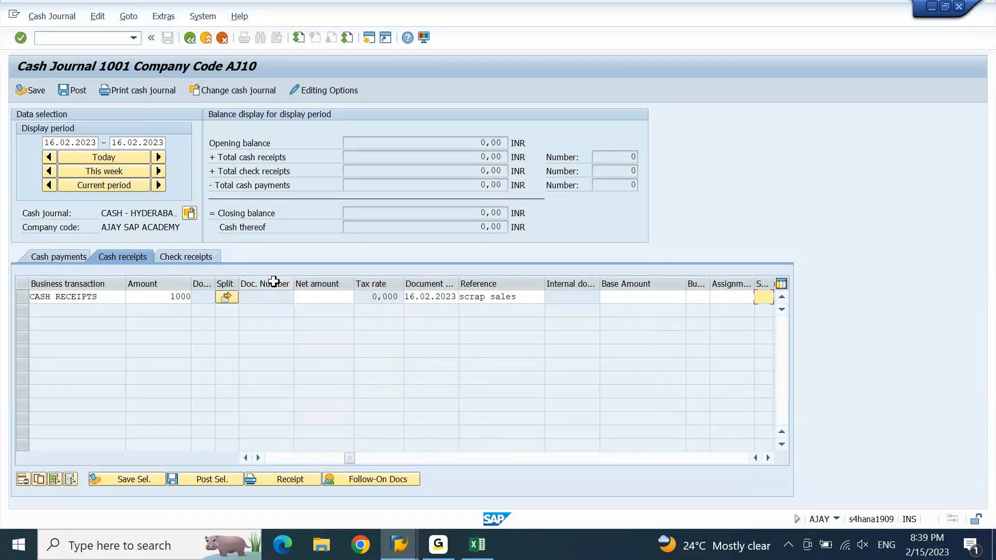
pyautogui.hotkey('shift', 'Tab')
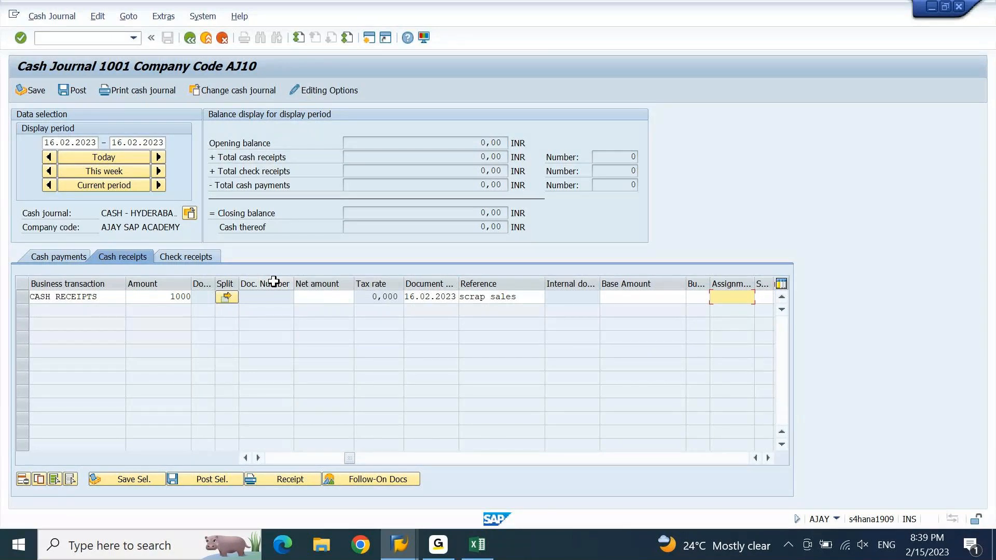
pyautogui.press('Tab')
pyautogui.press('Tab')
pyautogui.press('Tab')
pyautogui.press('Tab')
pyautogui.press('Tab')
pyautogui.press('Tab')
pyautogui.press('Tab')
pyautogui.press('Tab')
pyautogui.press('Tab')
pyautogui.press('Tab')
pyautogui.press('Tab')
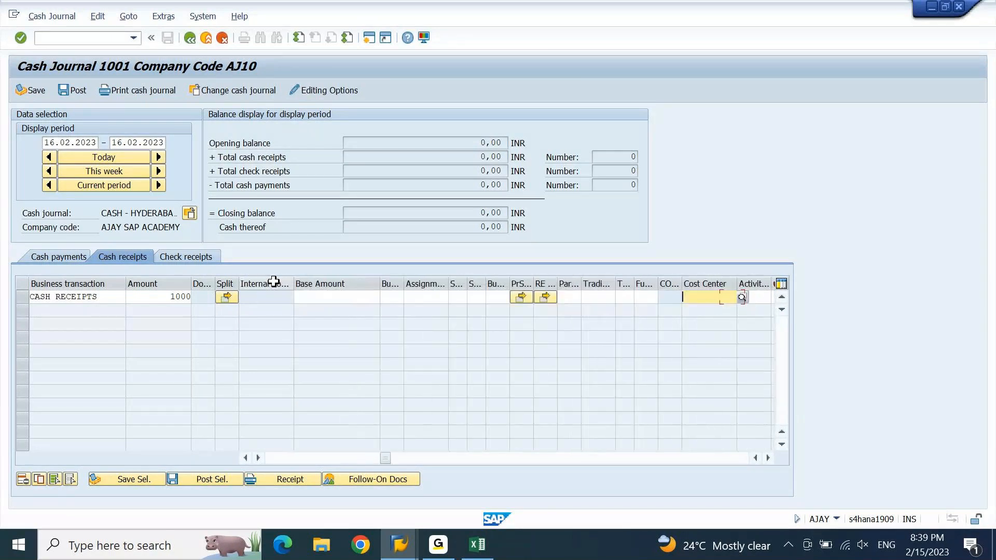
pyautogui.press('Tab')
pyautogui.press('Tab')
pyautogui.press('Tab')
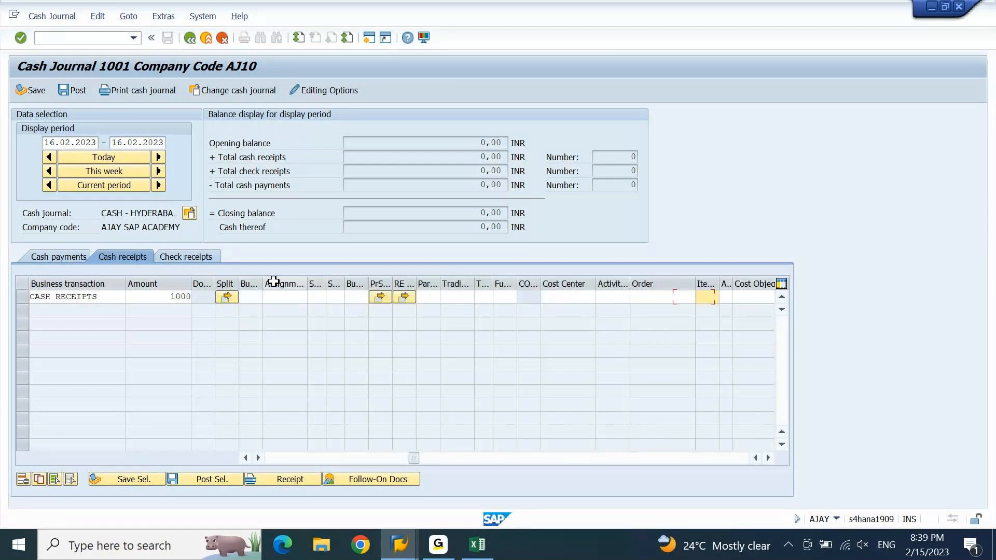
pyautogui.press('Tab')
pyautogui.press('Tab')
pyautogui.press('Tab')
pyautogui.press('Tab')
pyautogui.press('Tab')
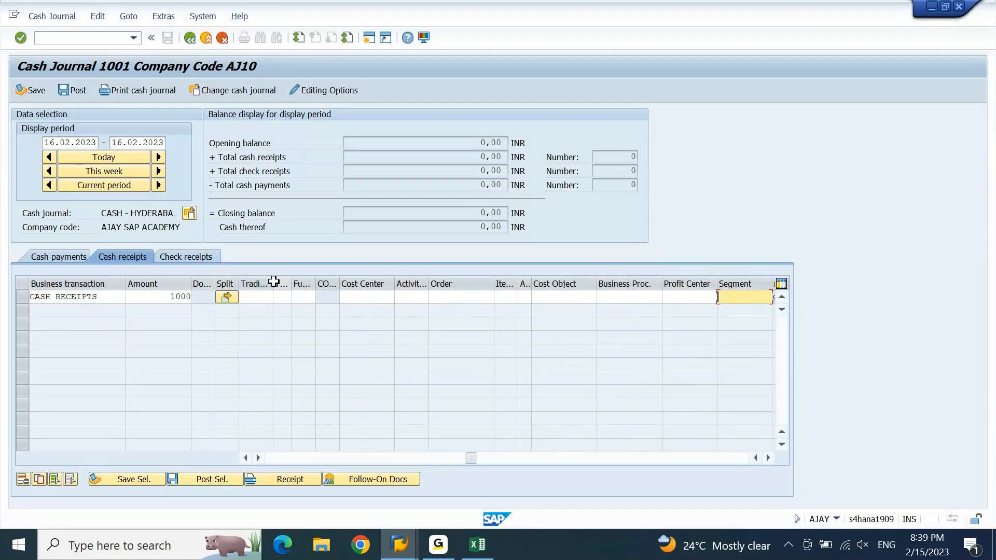
pyautogui.hotkey('shift', 'Tab')
pyautogui.write('aj1')
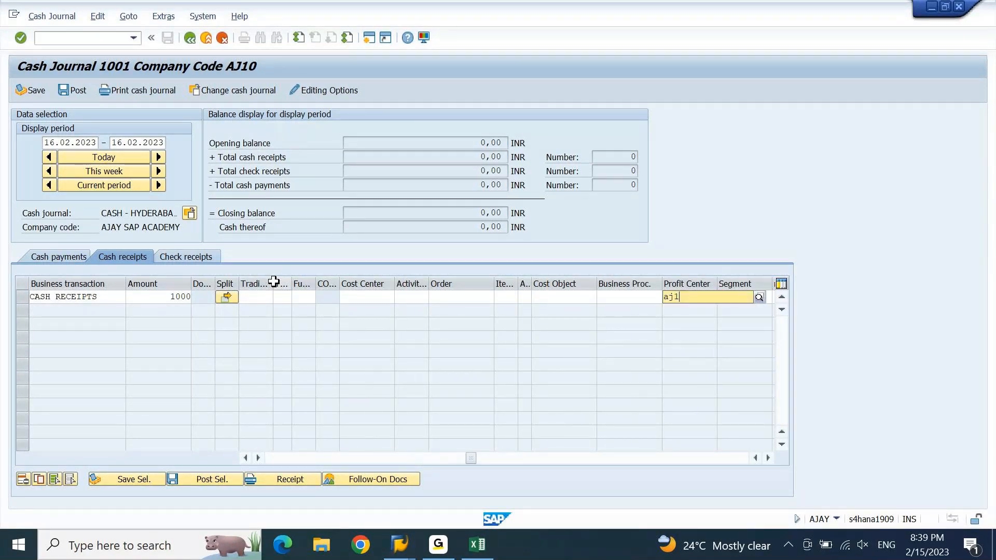
pyautogui.write('00')
pyautogui.press('BackSpace')
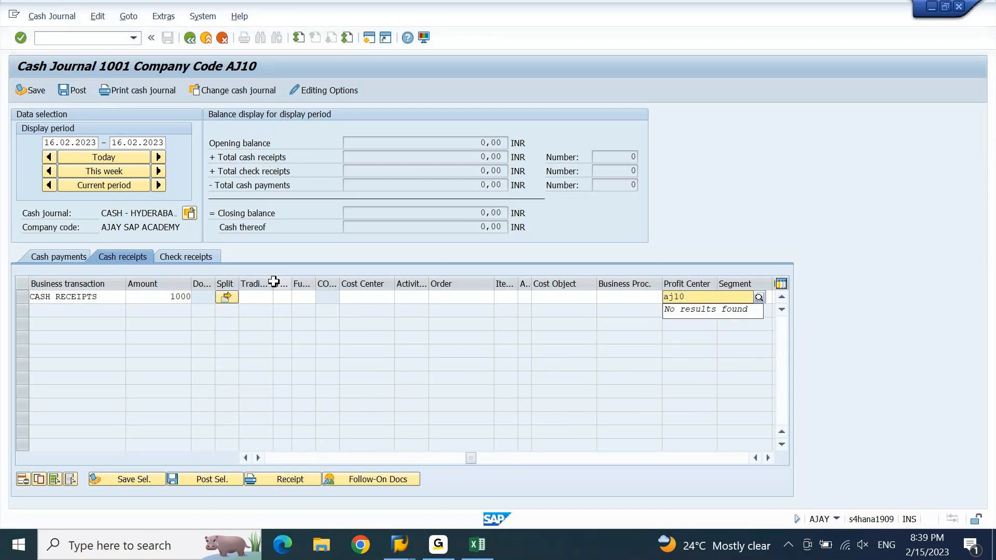
pyautogui.write('01')
pyautogui.press('Return')
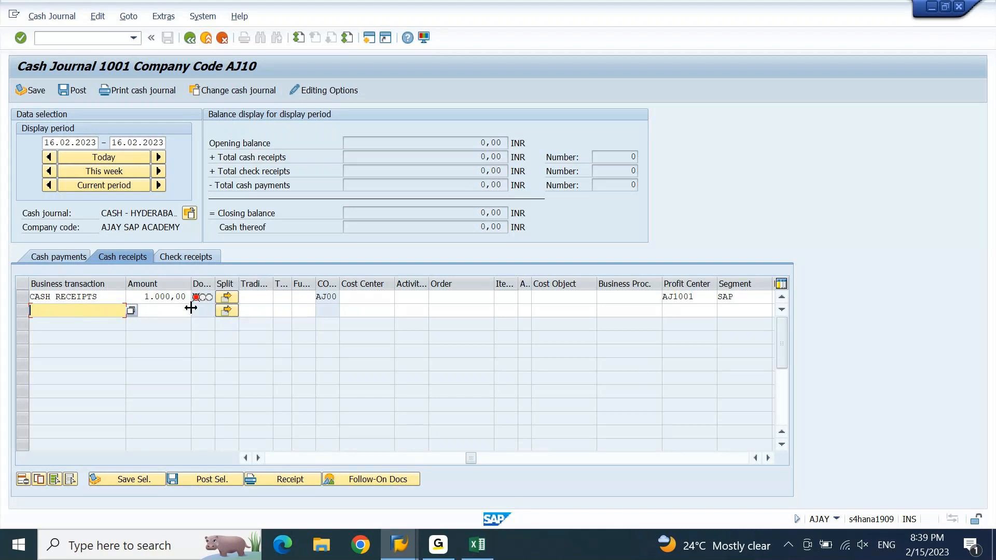
# Check the document status of the recorded CASH RECEIPTS line and select the whole line.
pyautogui.moveTo(203, 303)
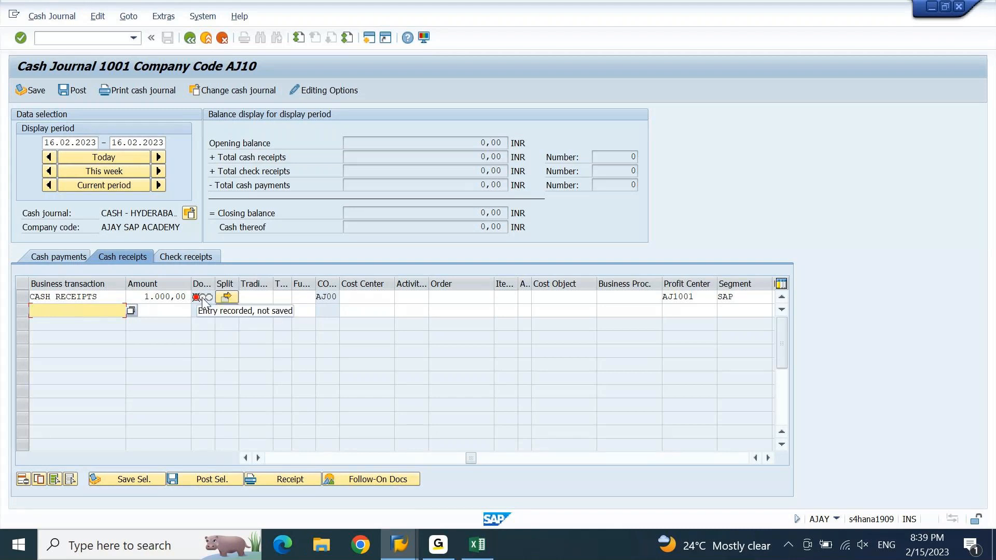
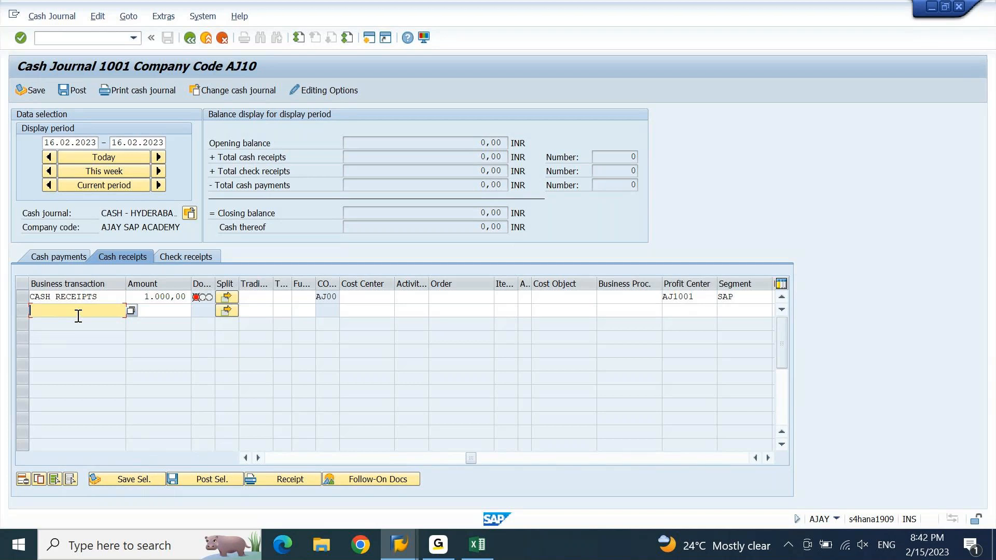
pyautogui.click(25, 300)
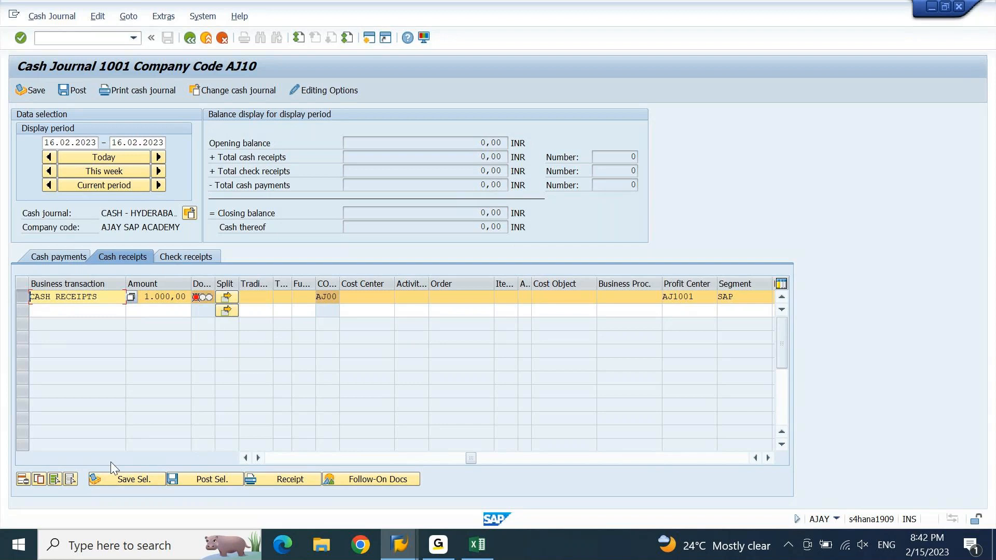
# Try to save the selected CASH RECEIPTS entry of 1.000,00 in cash journal 1001.
pyautogui.click(133, 480)
pyautogui.click(126, 480)
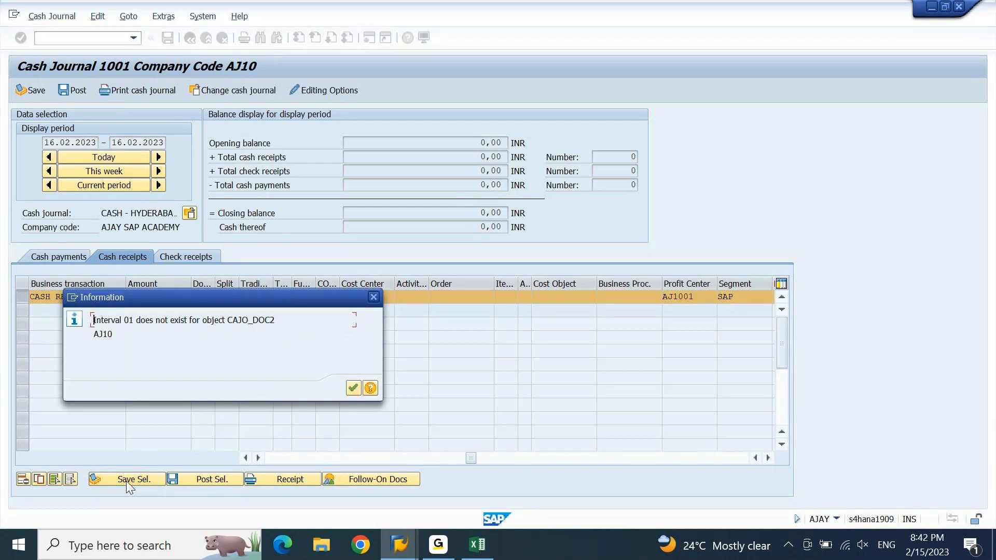
pyautogui.moveTo(278, 302); pyautogui.dragTo(648, 151)
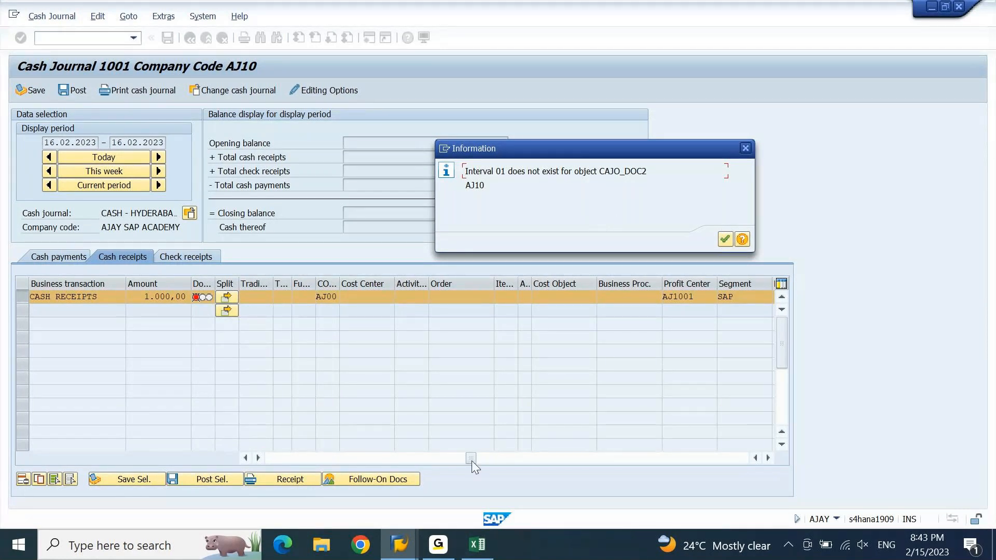
pyautogui.moveTo(576, 153); pyautogui.dragTo(500, 154)
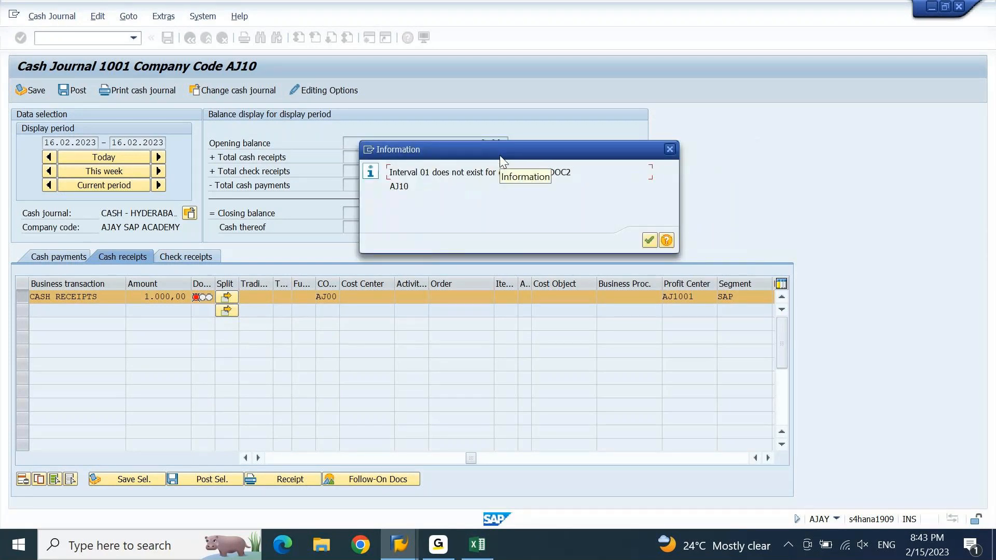
# After consulting the Excel notes, return to SAP's IMG and open the cash journal document number range intervals of company code AJ10 for editing.
pyautogui.click(480, 554)
pyautogui.click(74, 213)
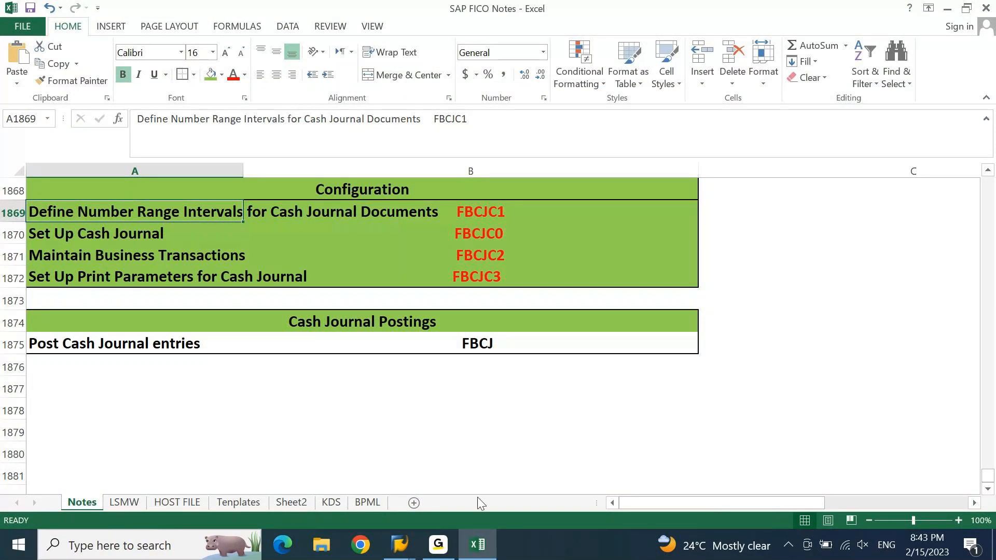
pyautogui.click(399, 545)
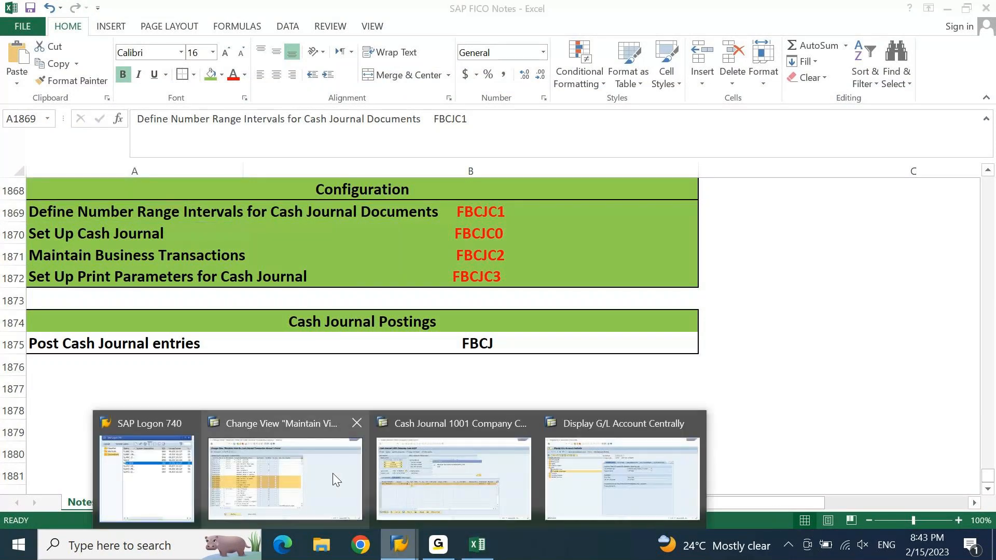
pyautogui.click(400, 475)
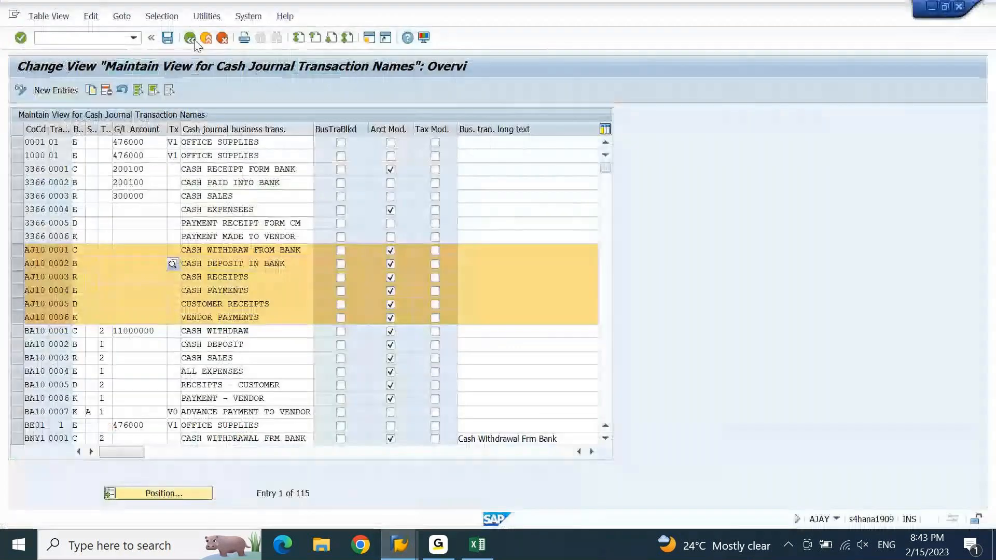
pyautogui.click(195, 41)
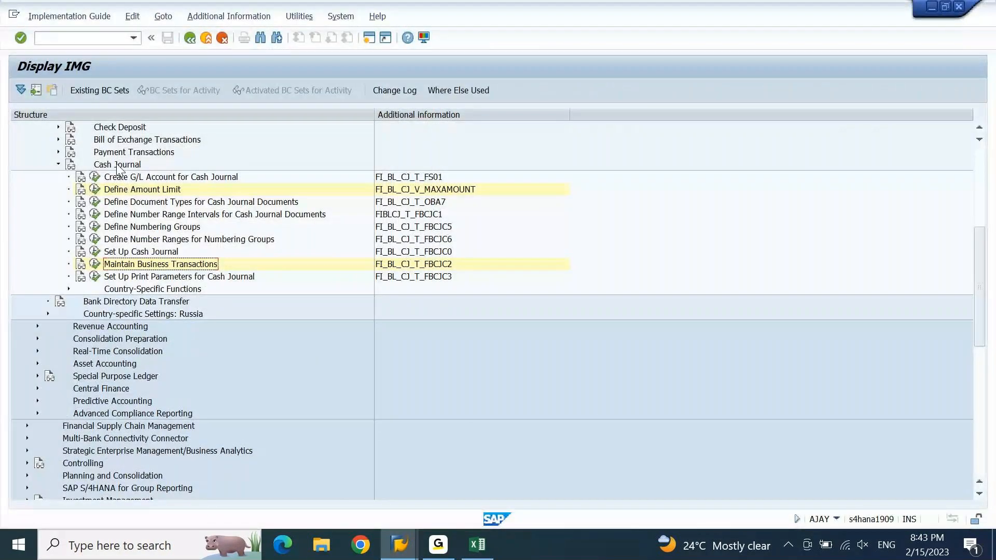
pyautogui.click(108, 215)
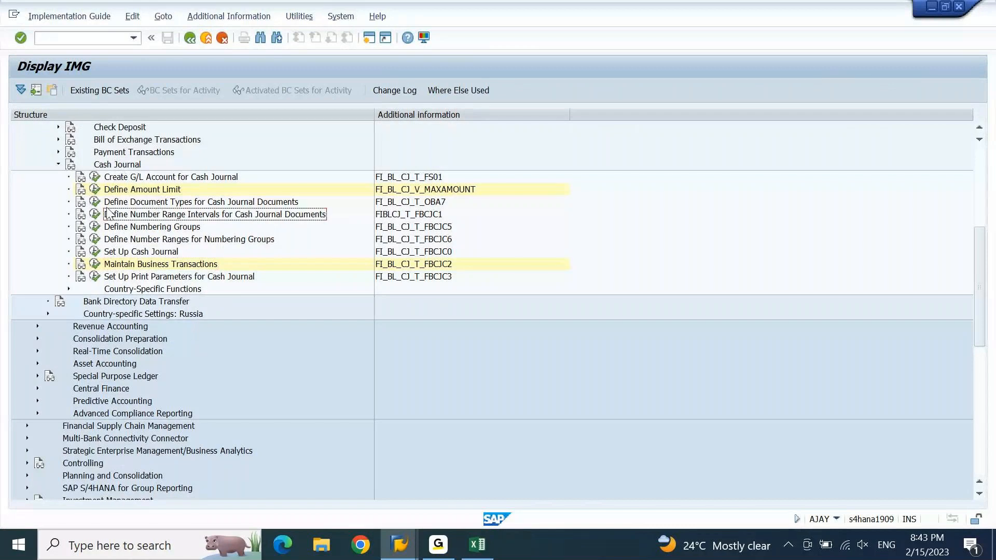
pyautogui.click(94, 214)
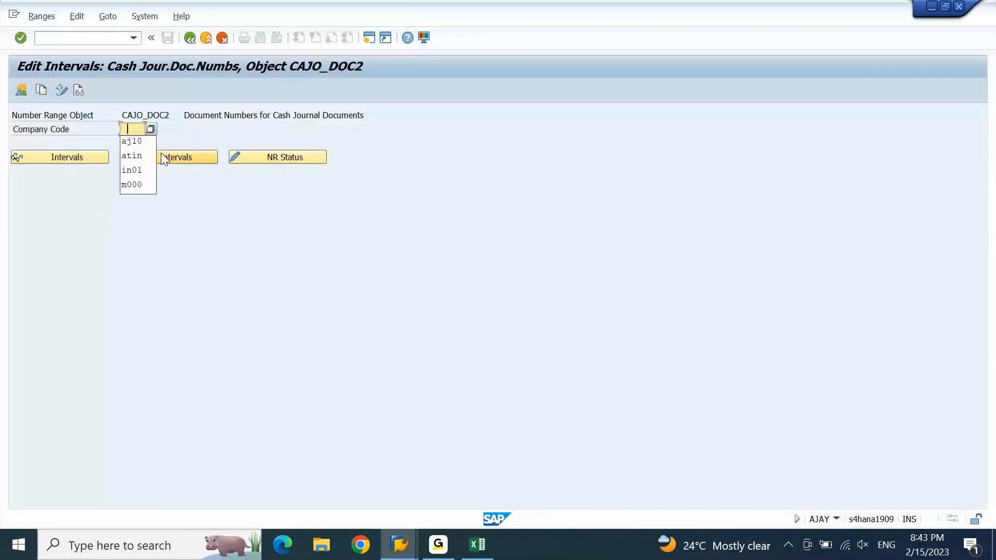
pyautogui.click(138, 140)
pyautogui.click(151, 157)
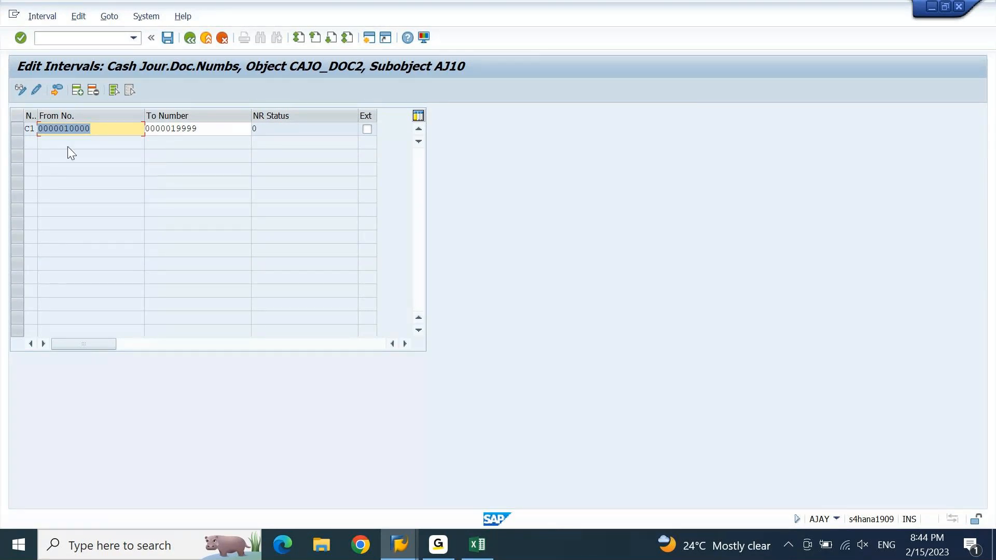
# Delete number range interval C1 of company code AJ10 and save the change, accepting the transport notice.
pyautogui.click(16, 133)
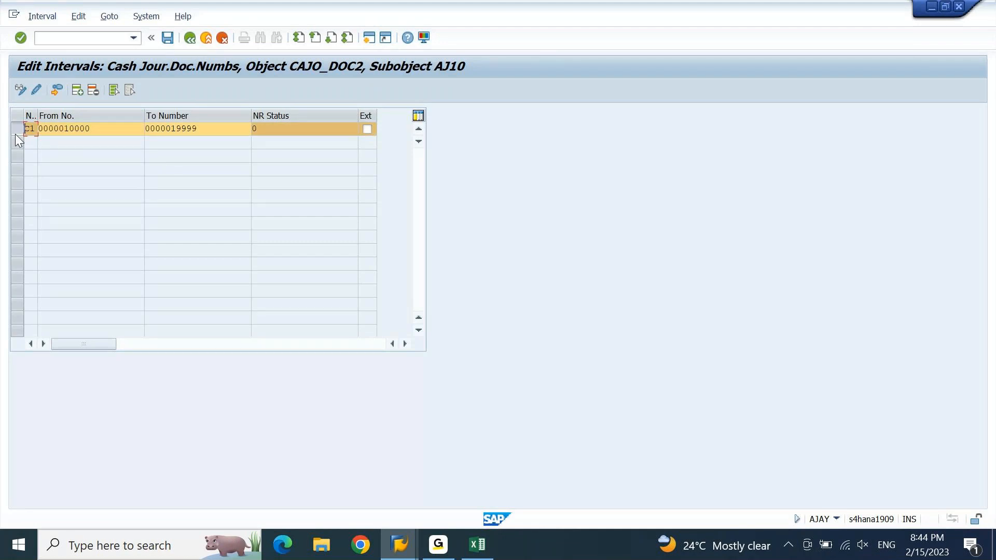
pyautogui.click(97, 91)
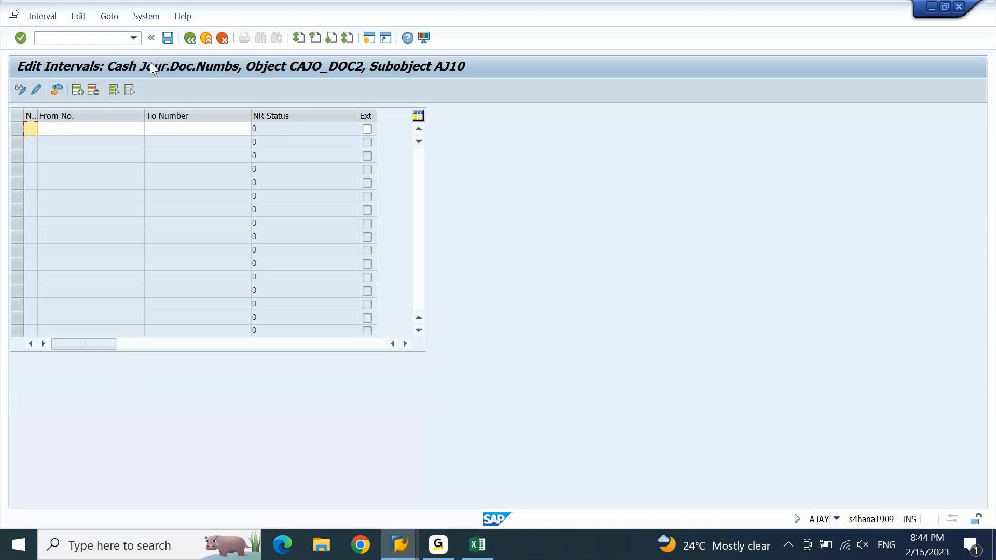
pyautogui.click(167, 39)
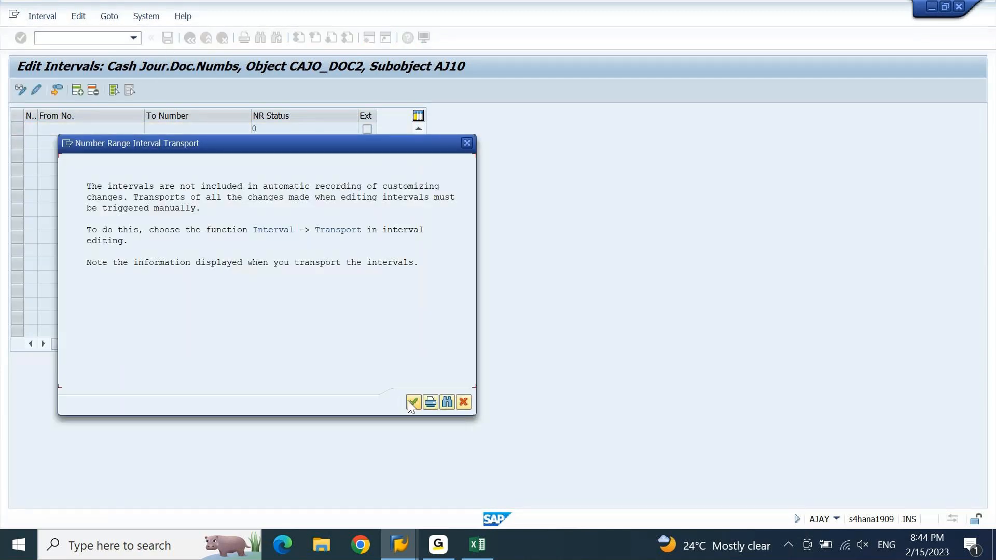
pyautogui.click(412, 402)
# Create number range interval 01 running from 10000 to 19999 and save it.
pyautogui.write('0')
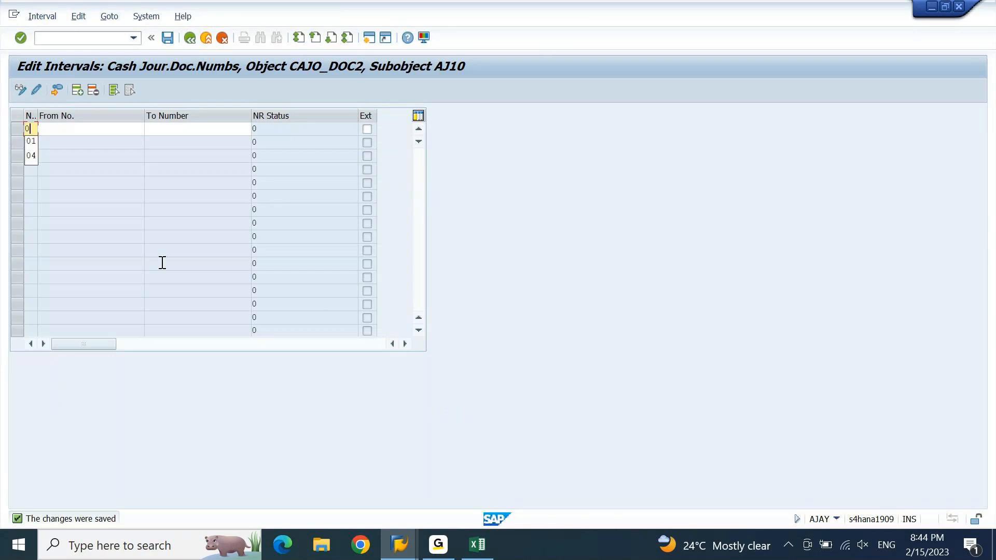
pyautogui.write('1')
pyautogui.press('Tab')
pyautogui.write('10000')
pyautogui.press('Tab')
pyautogui.press('Return')
pyautogui.press('Return')
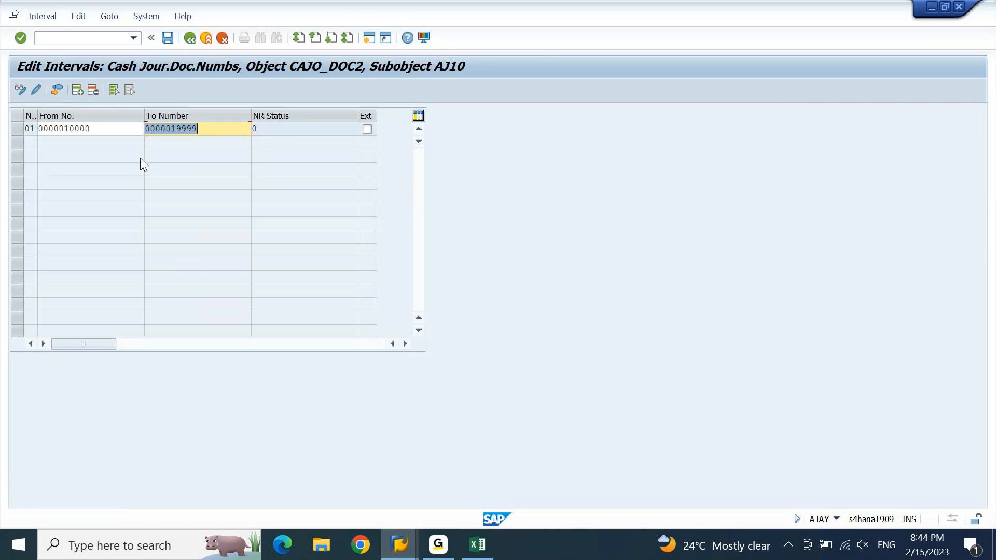
pyautogui.click(169, 39)
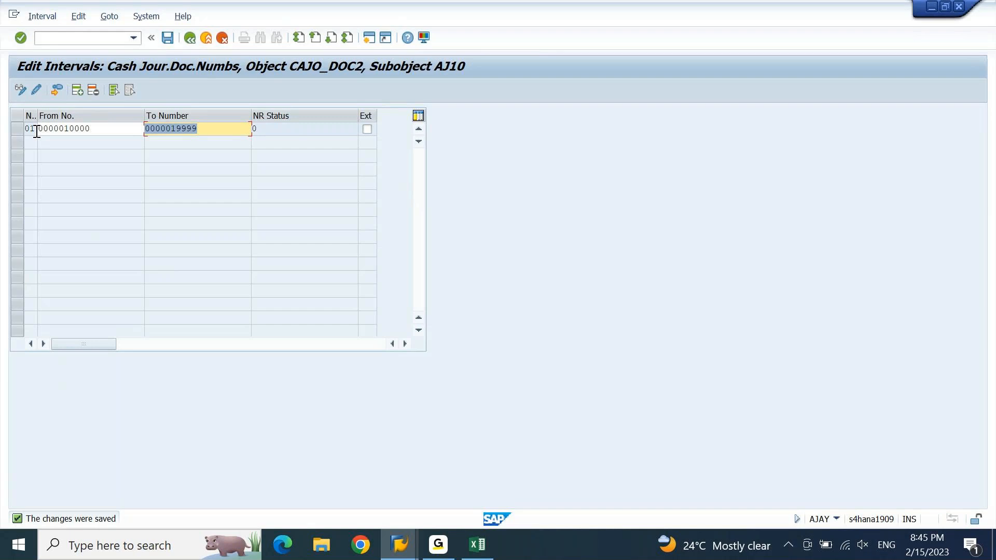
# Switch back to the Cash Journal 1001 window and close the open information messages.
pyautogui.click(476, 545)
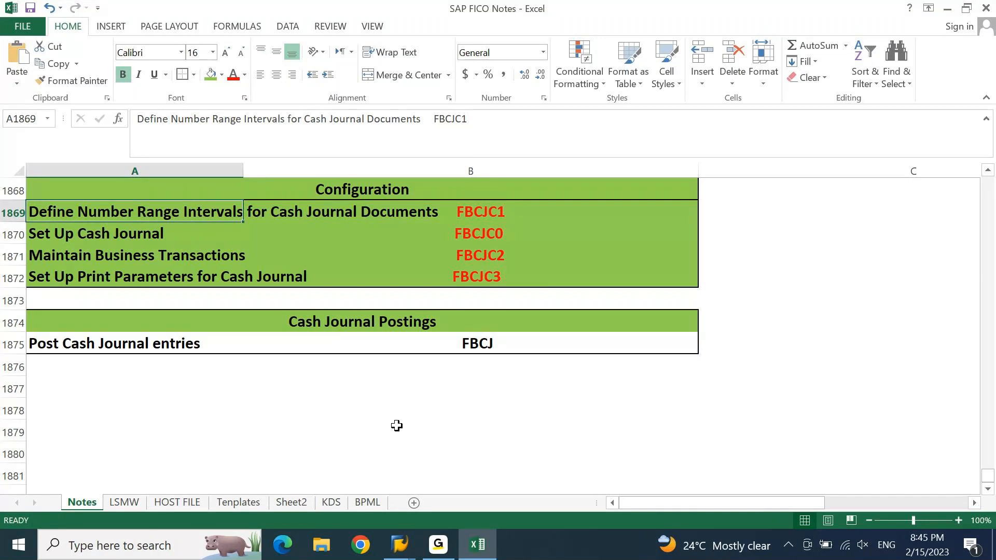
pyautogui.hotkey('alt', 'Tab')
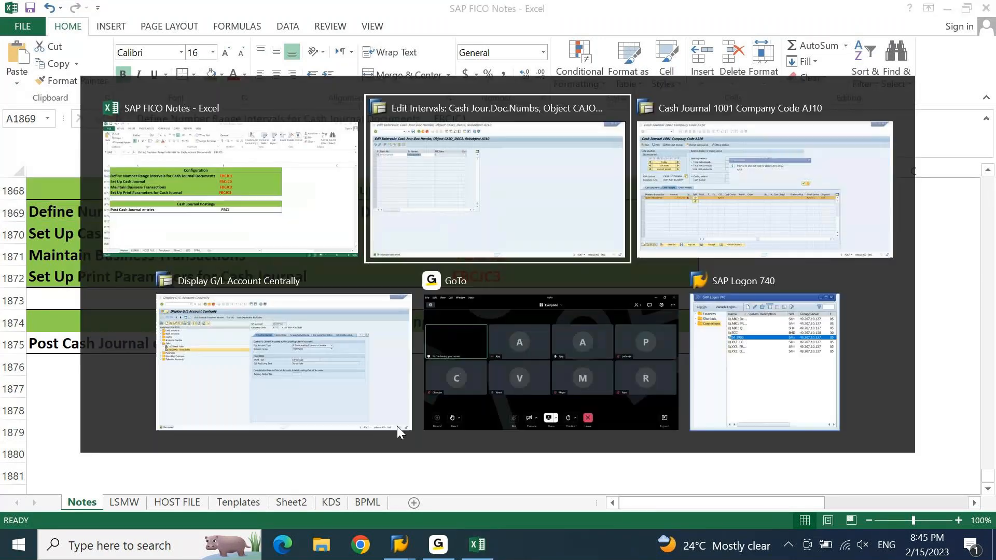
pyautogui.hotkey('alt', 'Tab')
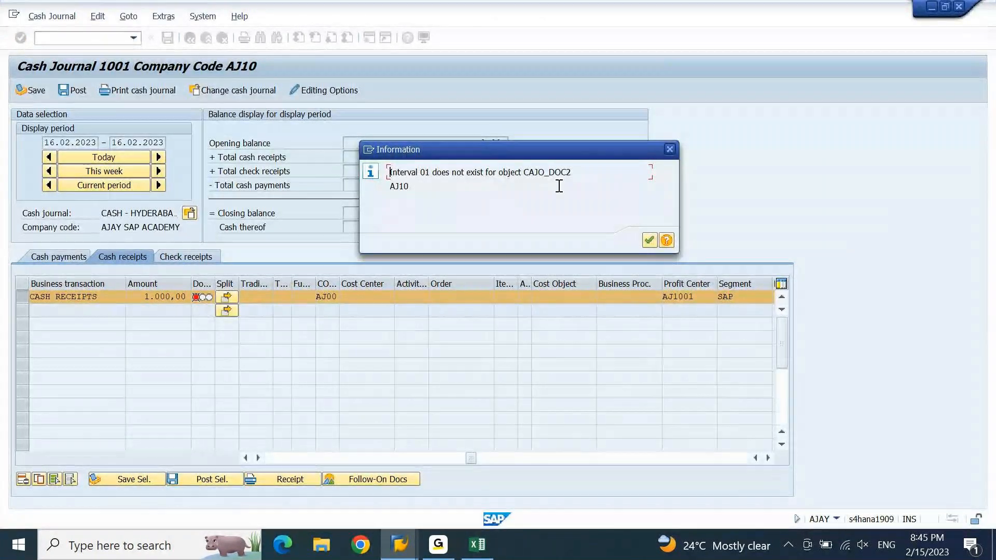
pyautogui.click(649, 240)
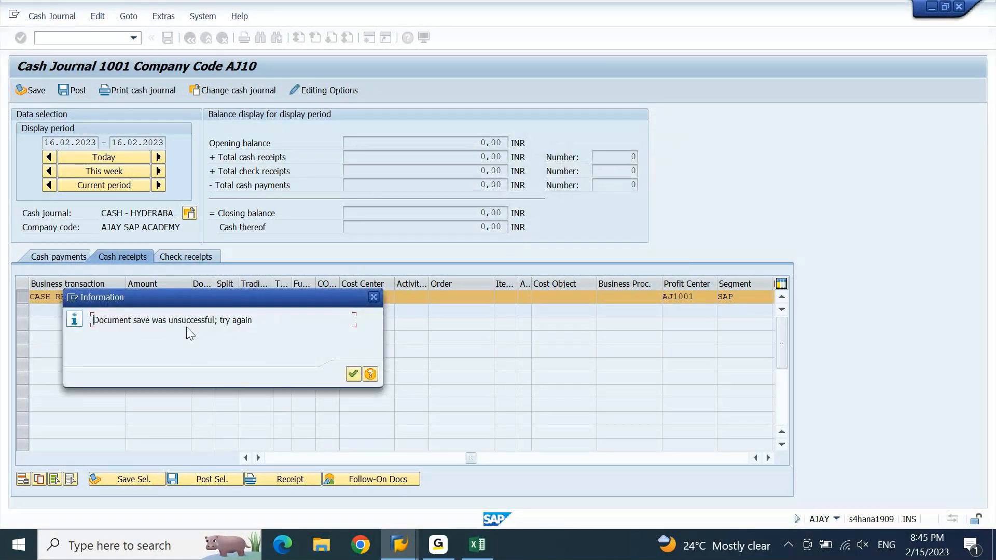
pyautogui.click(354, 374)
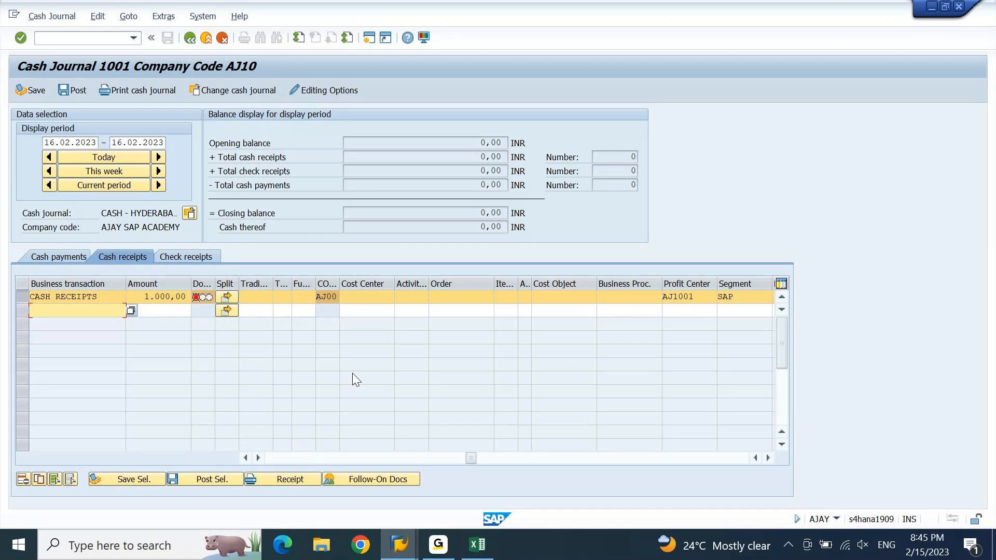
# Select the CASH RECEIPTS entry of 1.000,00 and save it.
pyautogui.click(33, 297)
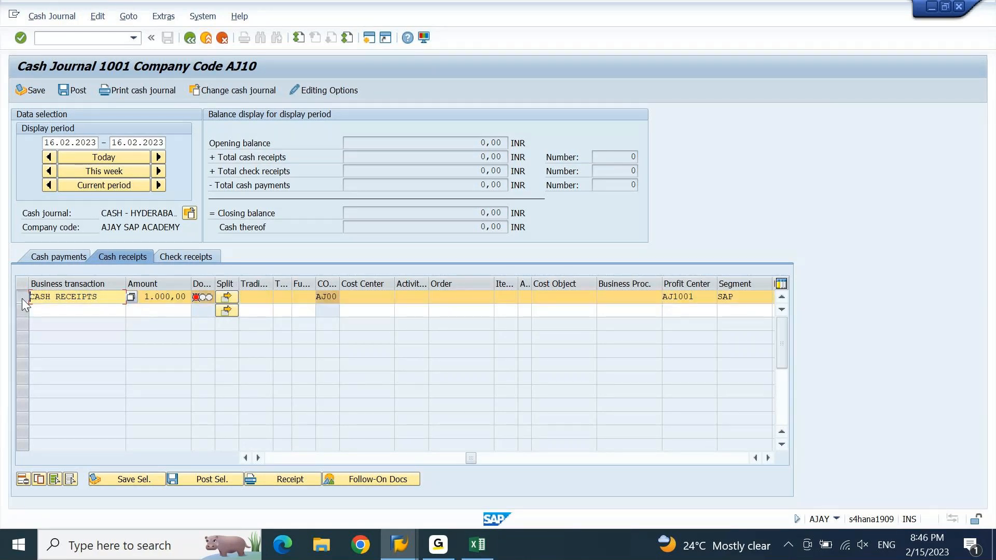
pyautogui.click(22, 298)
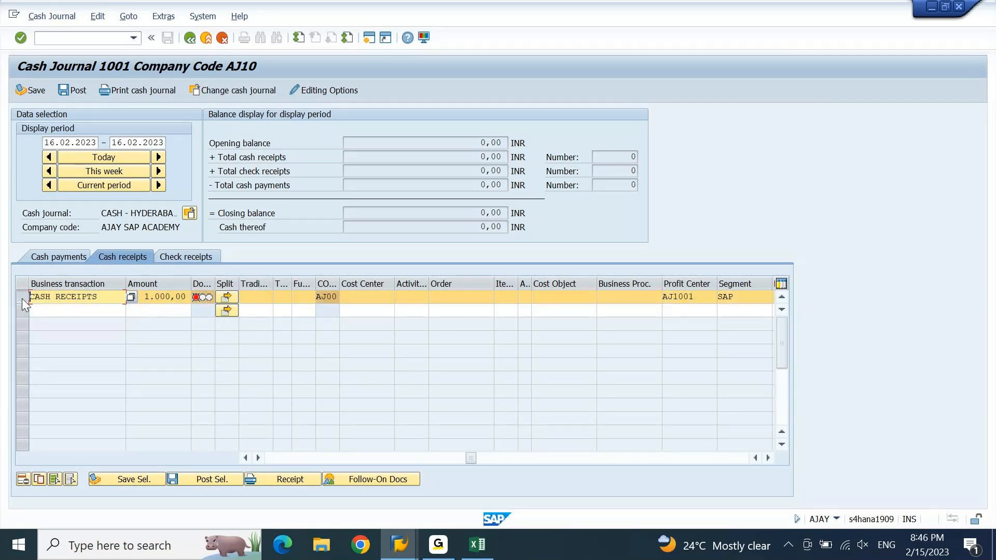
pyautogui.click(123, 480)
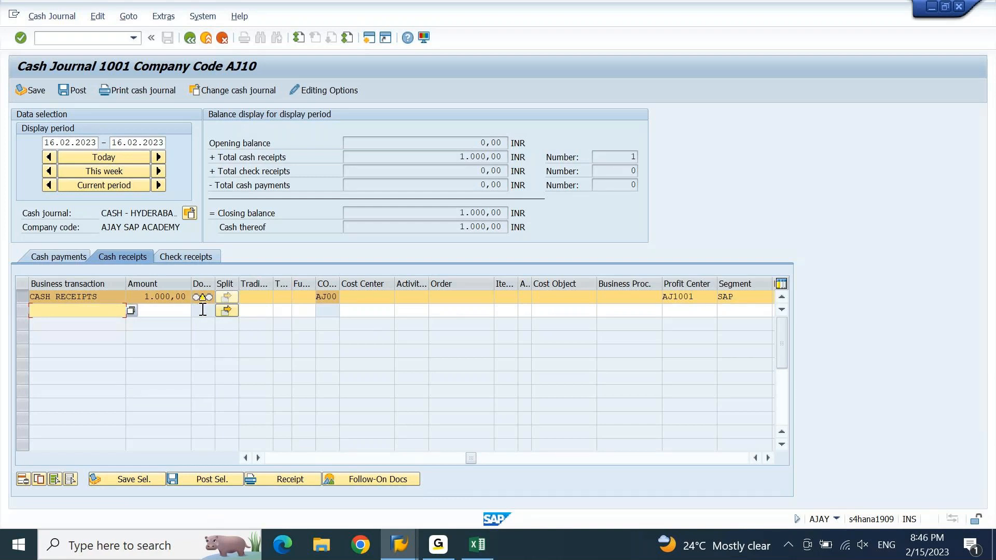
# Examine the opening balance, total cash receipts and receipt count in the balance display, along with the saved receipt entry.
pyautogui.click(19, 297)
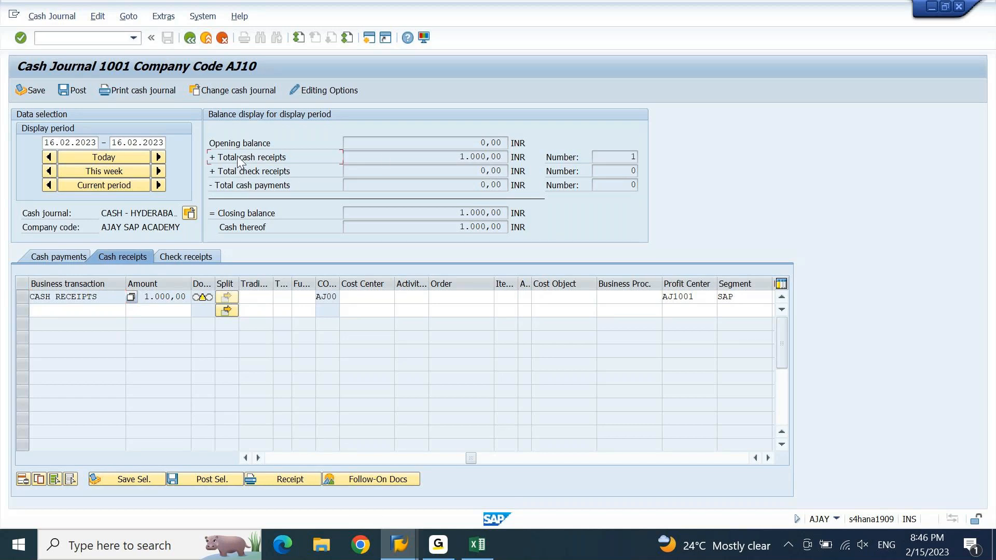
pyautogui.moveTo(478, 143); pyautogui.dragTo(506, 143)
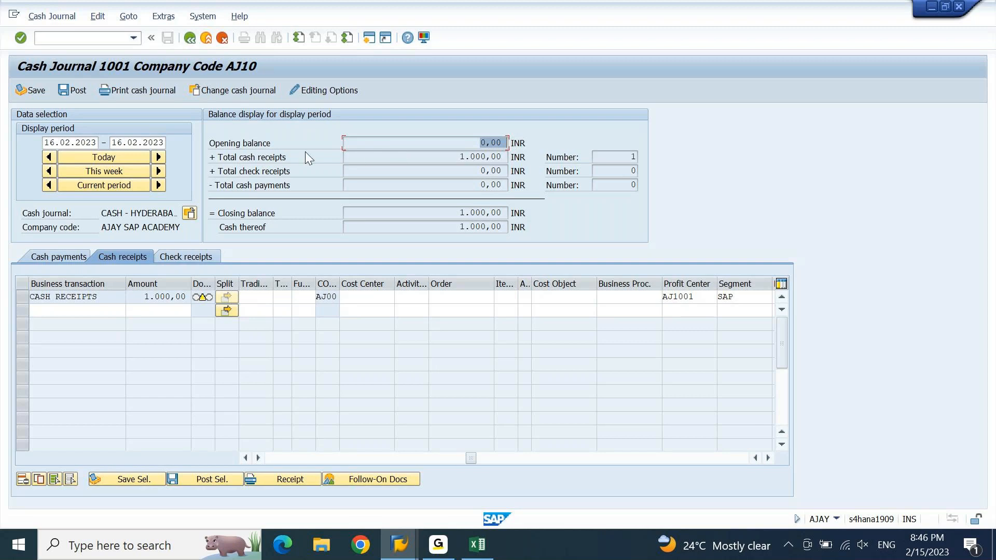
pyautogui.click(461, 156)
pyautogui.click(575, 160)
pyautogui.moveTo(457, 156); pyautogui.dragTo(517, 160)
pyautogui.click(630, 161)
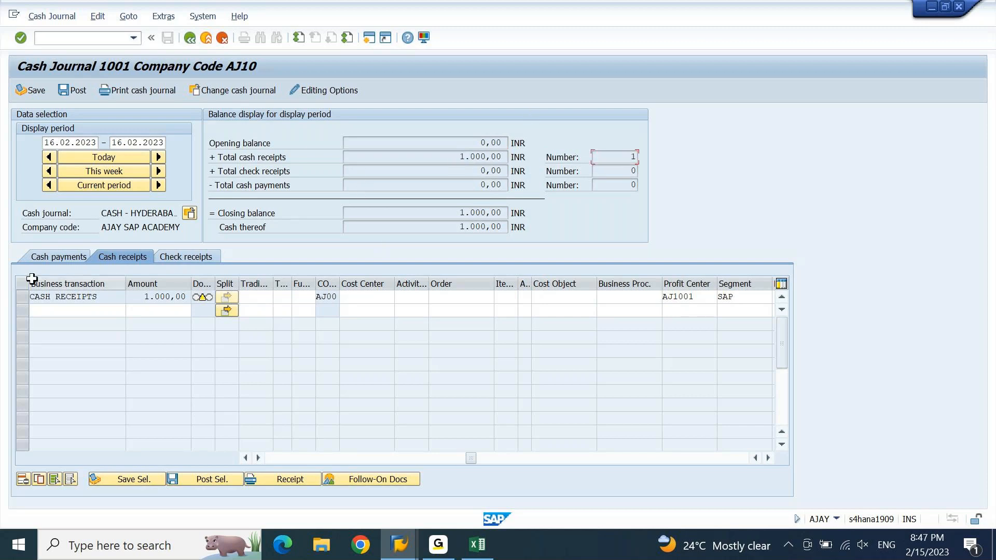
pyautogui.moveTo(96, 303); pyautogui.dragTo(29, 298)
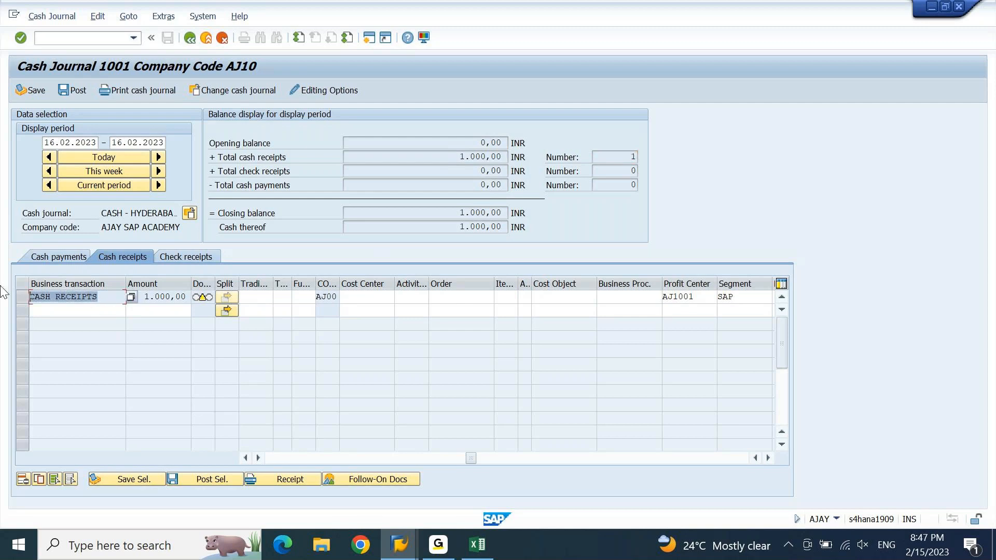
pyautogui.click(57, 303)
pyautogui.click(74, 311)
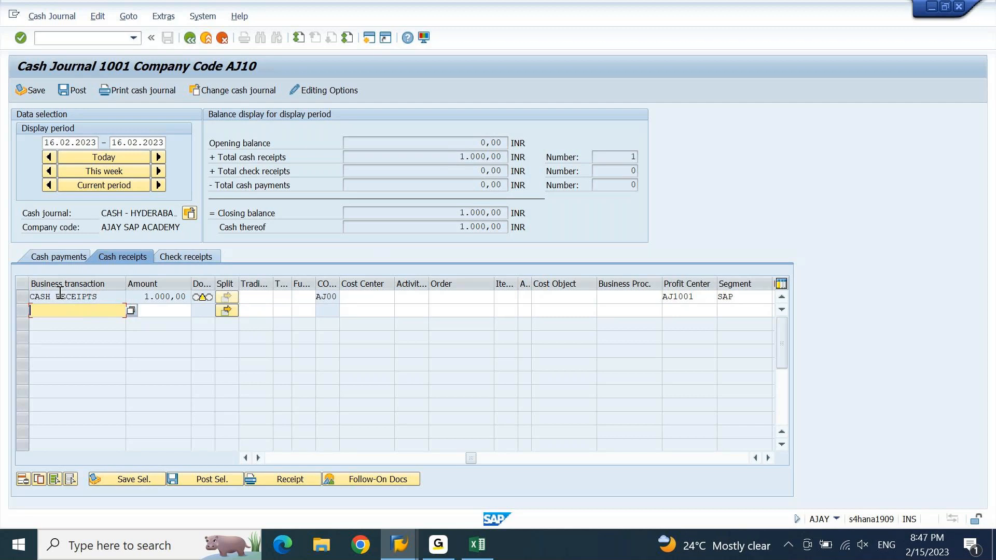
# Duplicate the saved CASH RECEIPTS entry and set the copy's amount to 250.
pyautogui.click(25, 300)
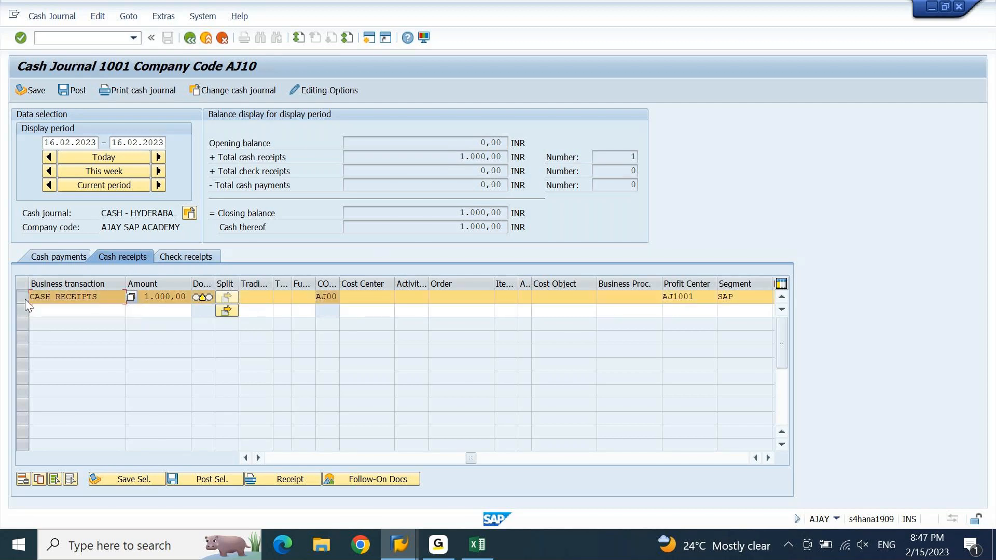
pyautogui.click(40, 478)
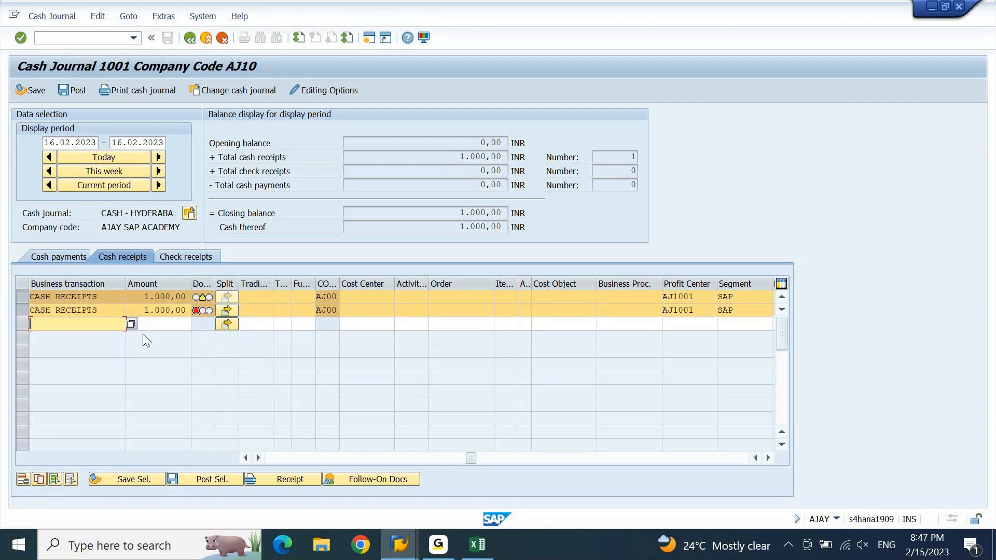
pyautogui.click(27, 297)
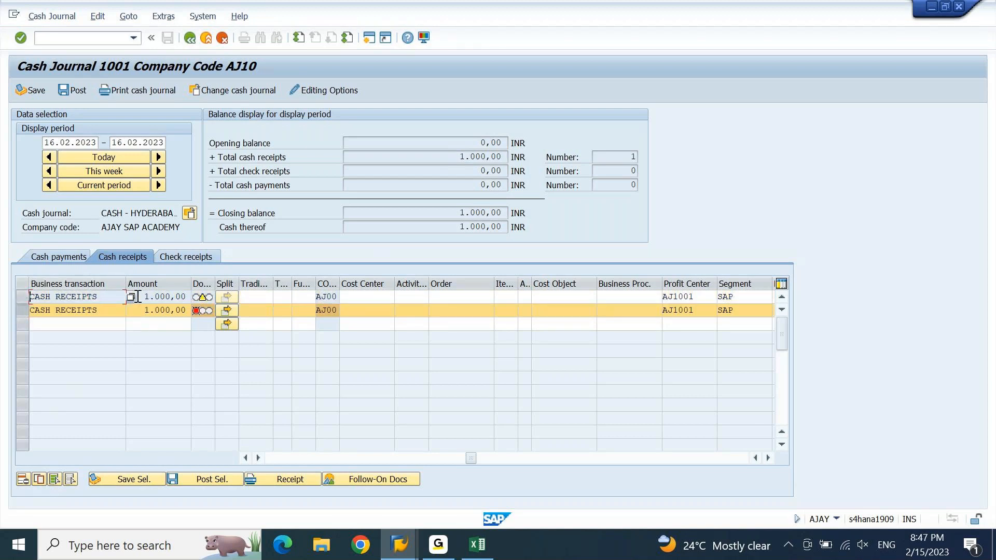
pyautogui.moveTo(144, 311); pyautogui.dragTo(196, 318)
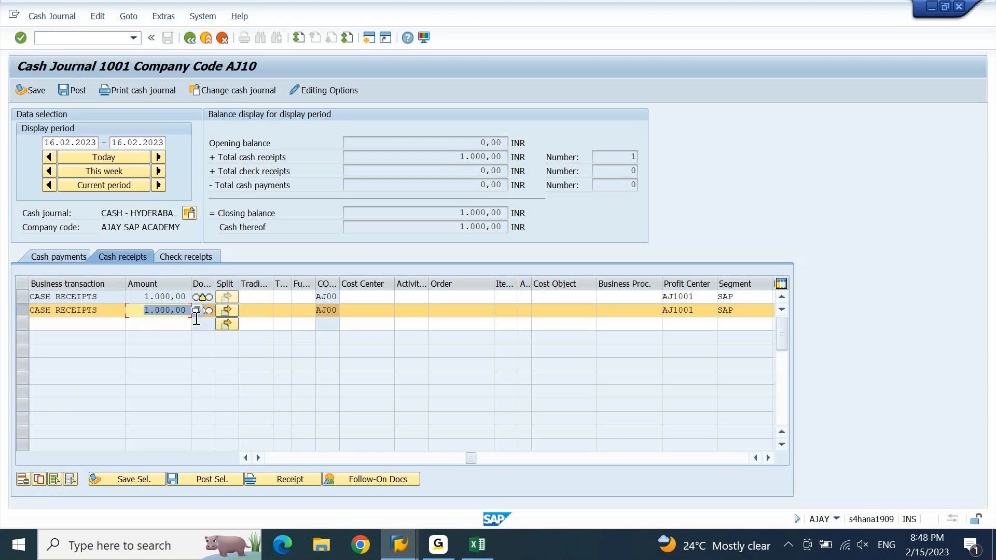
pyautogui.write('250')
# Check the total and number of cash receipts in the balance display, and save the second CASH RECEIPTS entry.
pyautogui.moveTo(458, 156); pyautogui.dragTo(542, 165)
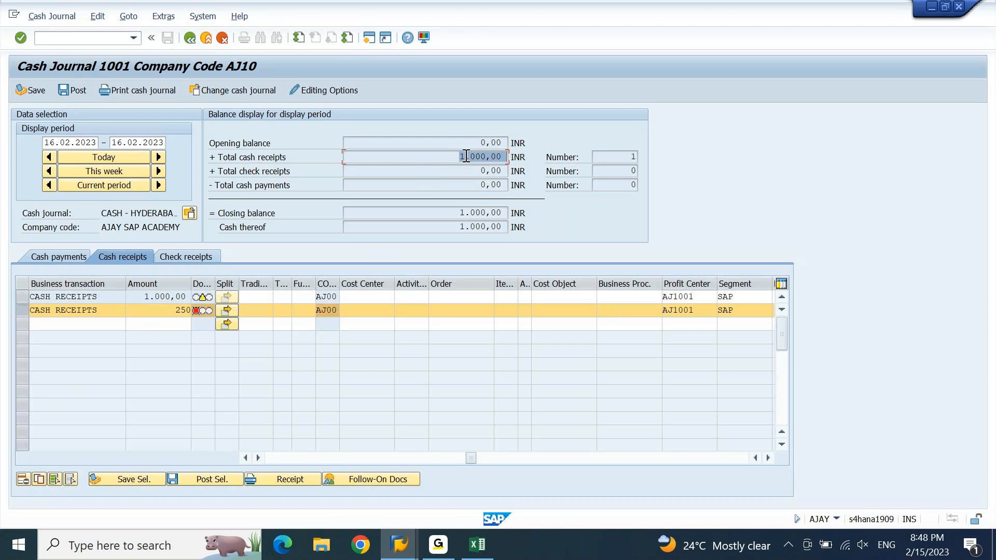
pyautogui.moveTo(631, 160); pyautogui.dragTo(656, 157)
pyautogui.click(134, 479)
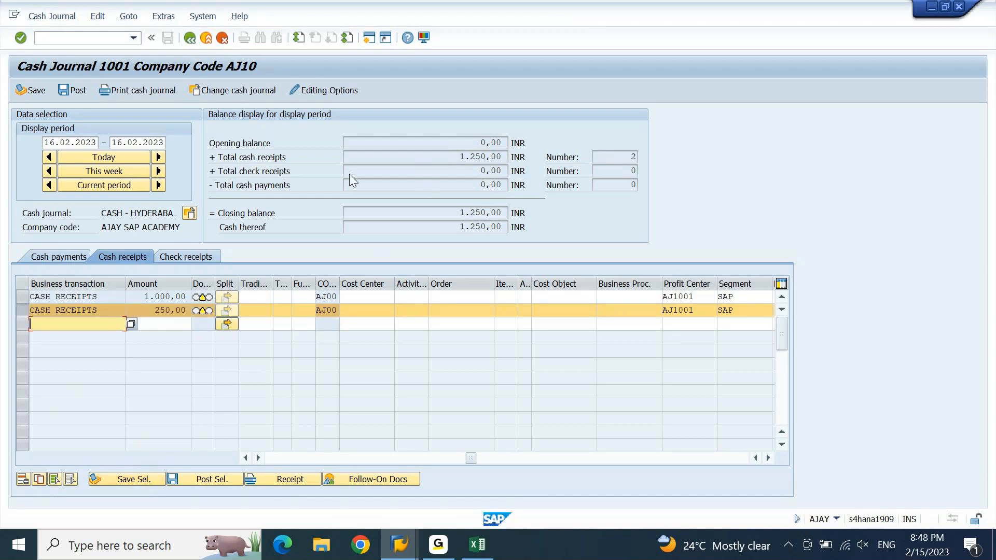
# Check the number of cash receipts in the balance display against the two saved CASH RECEIPTS entries.
pyautogui.doubleClick(631, 156)
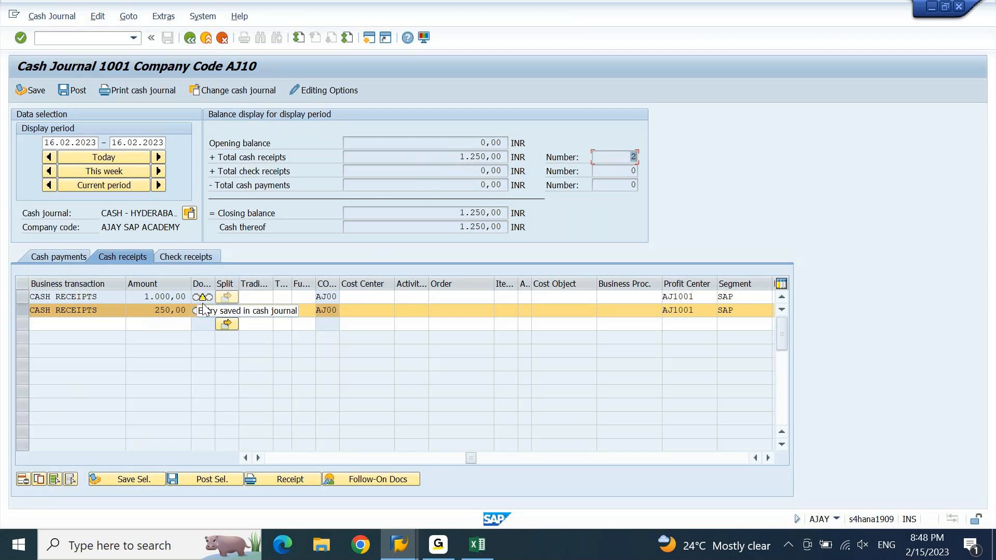
pyautogui.click(22, 297)
pyautogui.click(23, 327)
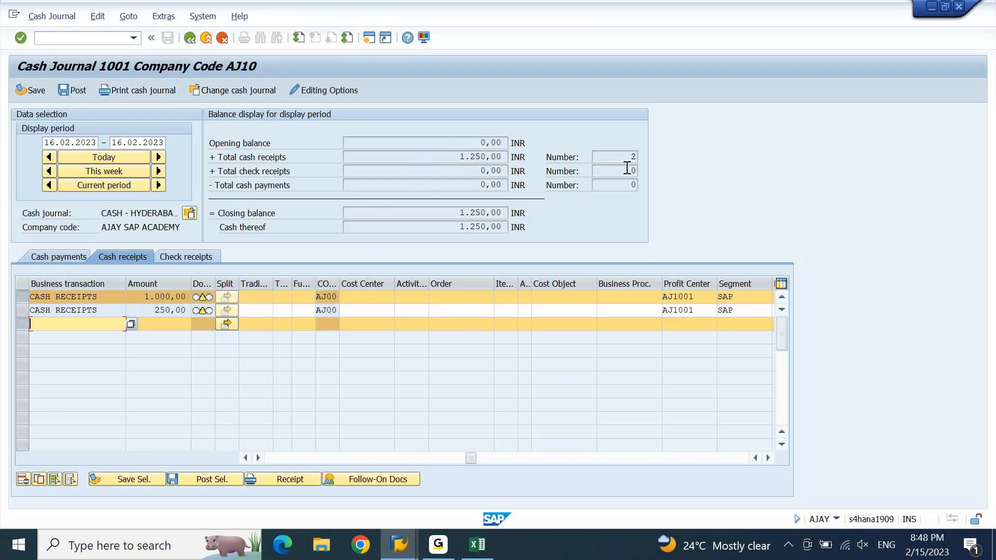
pyautogui.moveTo(628, 160); pyautogui.dragTo(660, 160)
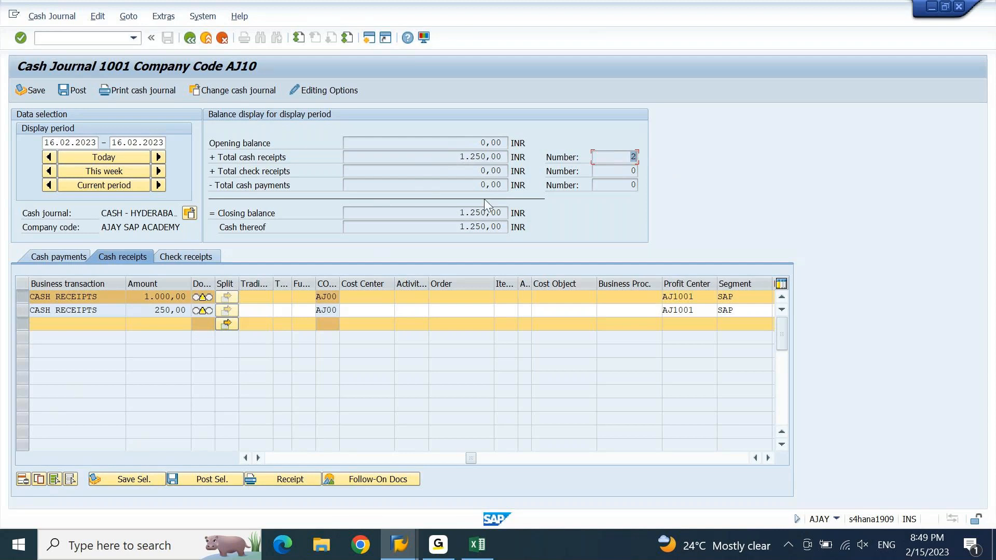
pyautogui.click(21, 296)
pyautogui.click(20, 323)
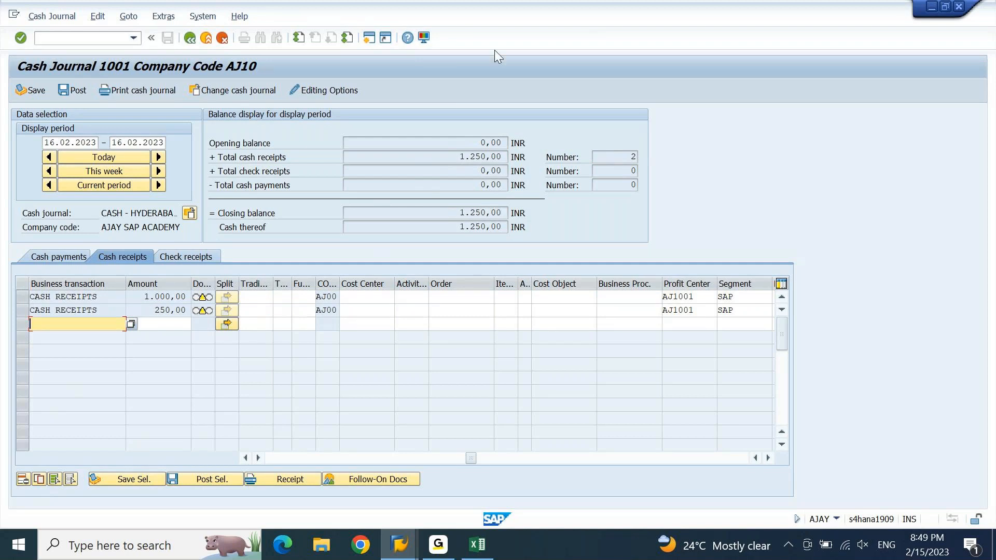
# Open transaction fagll03 for G/L account line items in a new session.
pyautogui.click(368, 38)
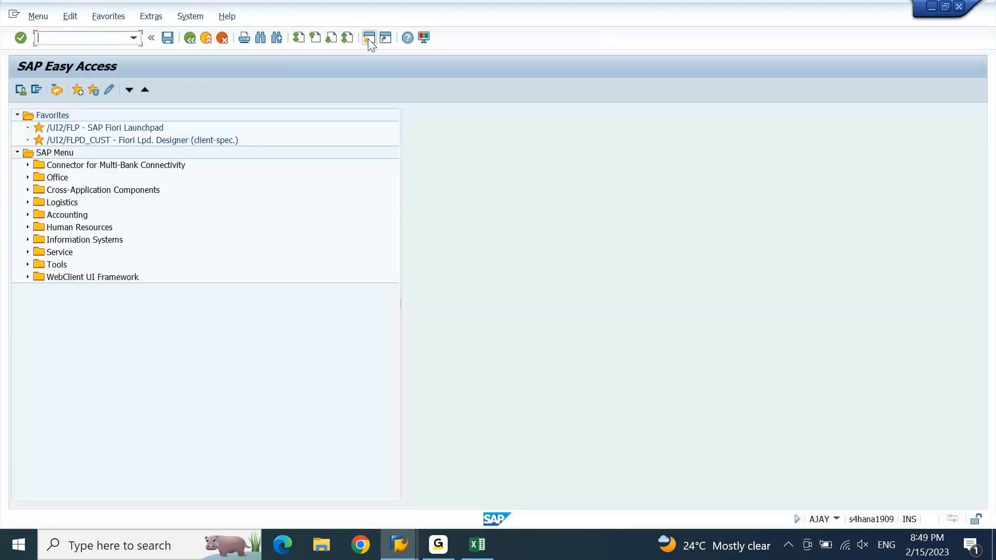
pyautogui.write('fagll03')
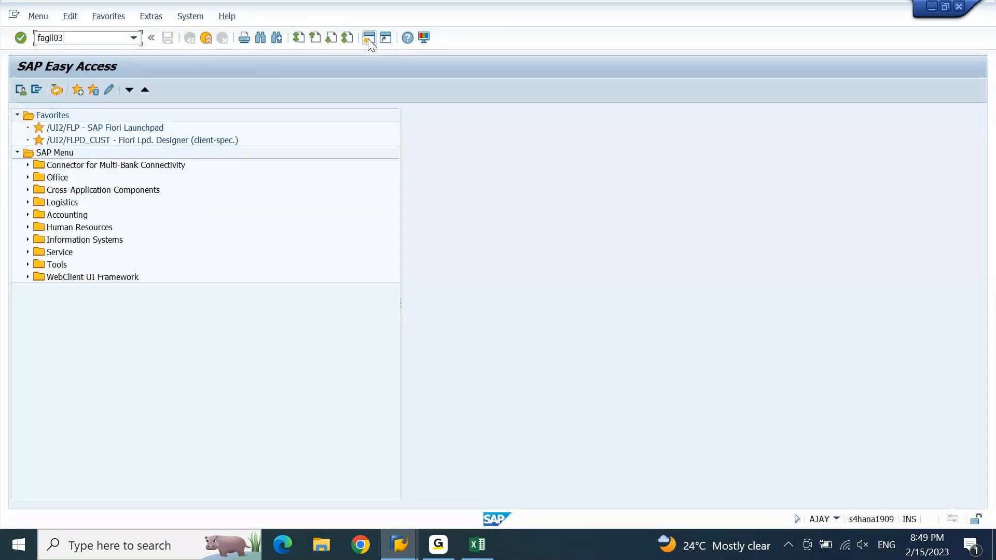
pyautogui.press('Return')
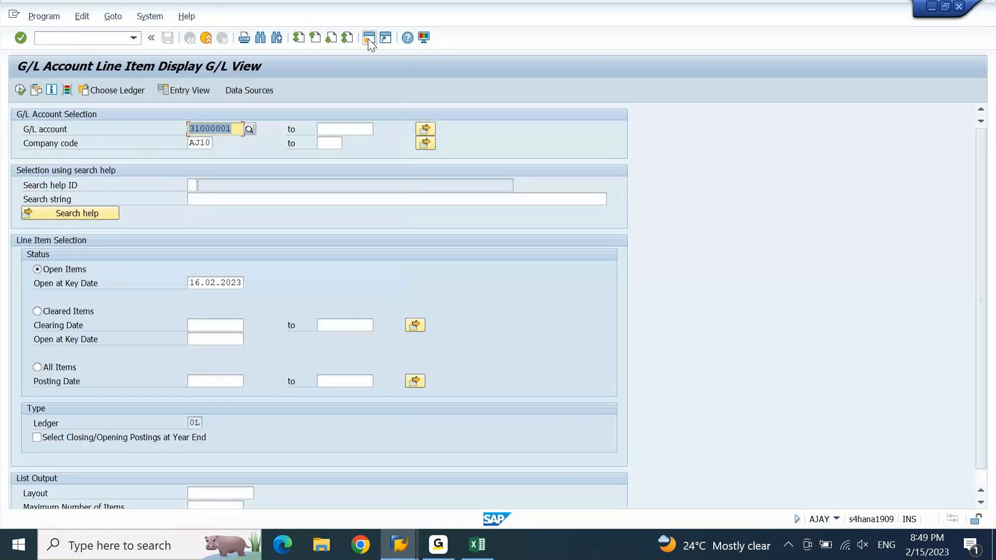
# Look up the G/L account number of Petty Cash - Hyderab under Cash Accounts in the central G/L account display.
pyautogui.hotkey('alt', 'Tab')
pyautogui.hotkey('alt', 'Tab')
pyautogui.hotkey('alt', 'Tab')
pyautogui.hotkey('alt', 'Tab')
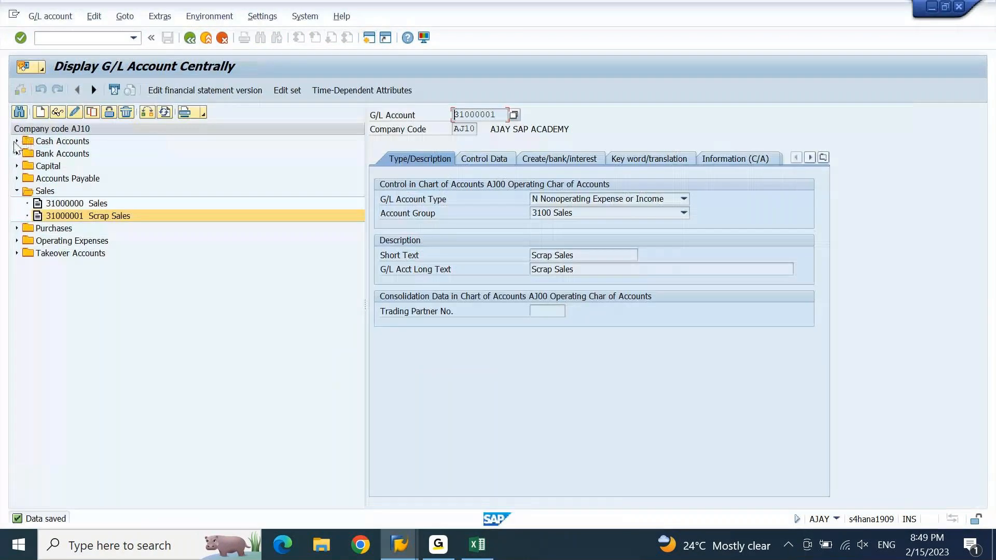
pyautogui.click(17, 141)
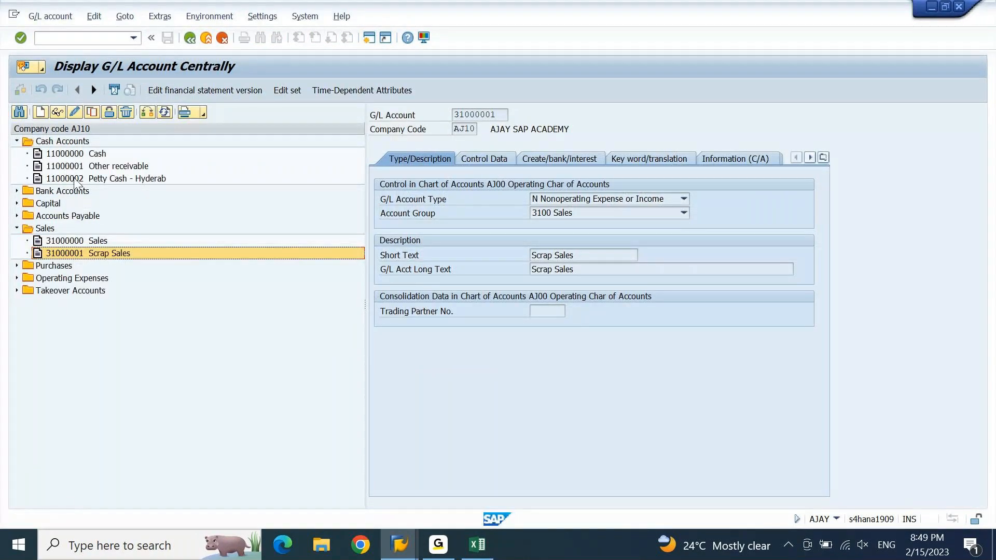
pyautogui.doubleClick(74, 178)
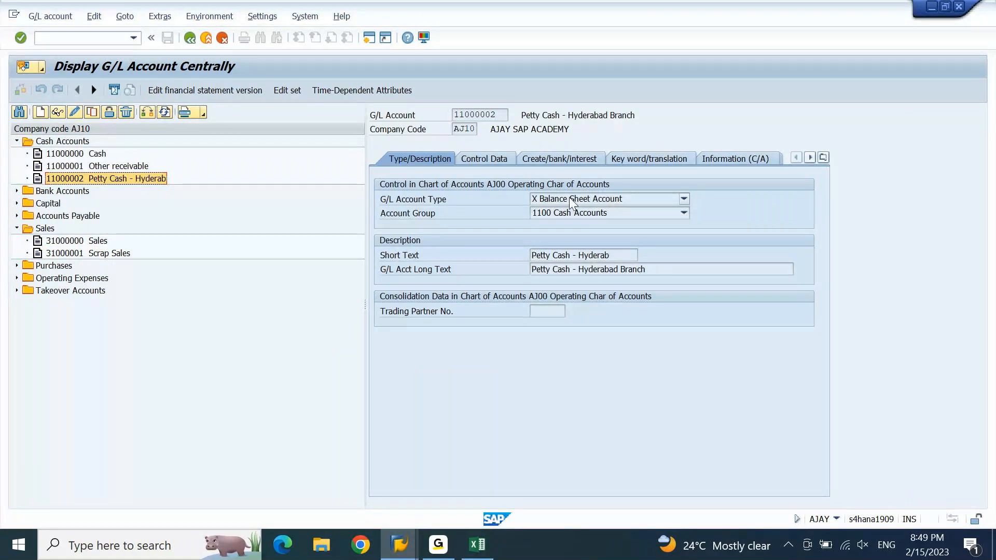
pyautogui.click(456, 115)
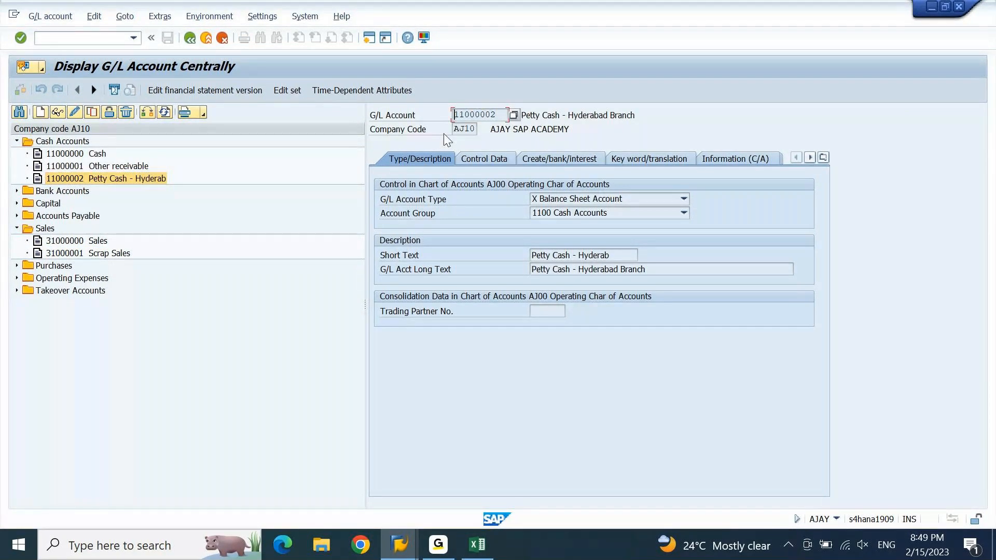
# Display the open line items of G/L account 11000002 in company code AJ10.
pyautogui.hotkey('alt', 'Tab')
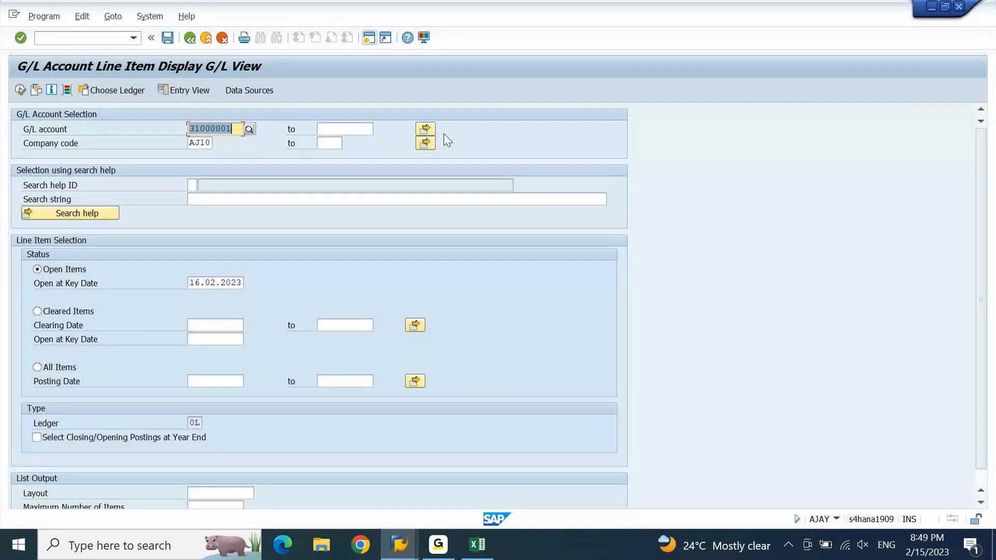
pyautogui.write('11000002')
pyautogui.click(20, 90)
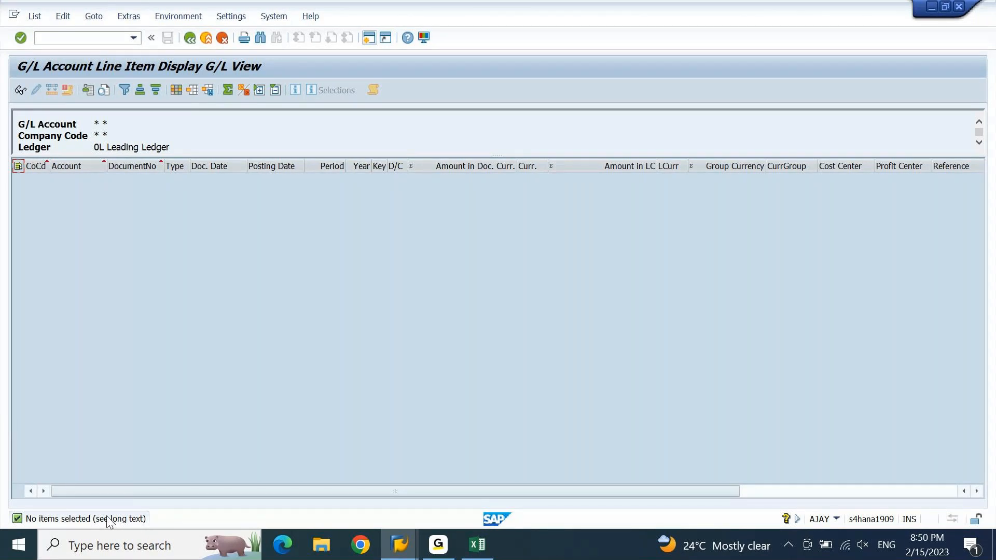
# Compare the saved receipts in cash journal 1001 with the line item display of the petty cash account.
pyautogui.hotkey('alt', 'Tab')
pyautogui.hotkey('alt', 'Tab')
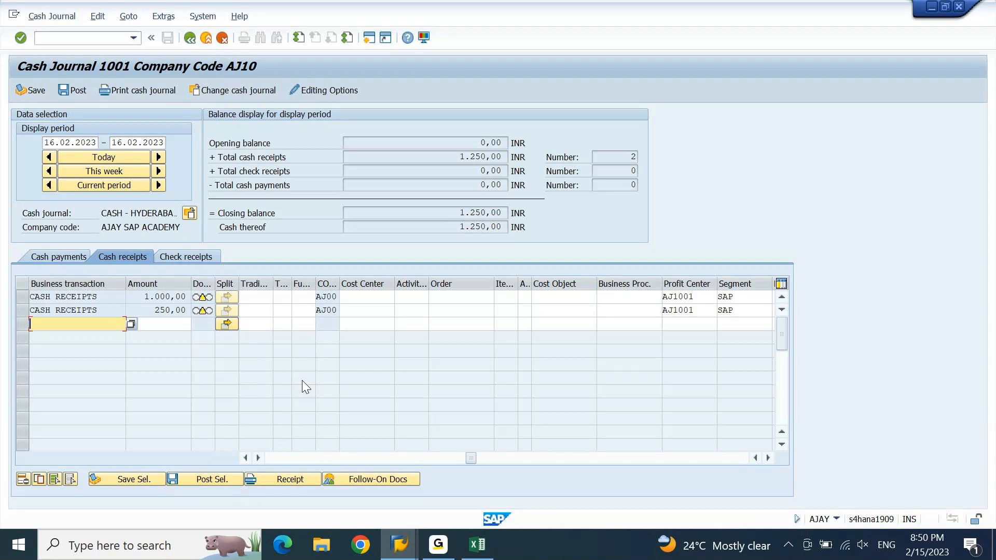
pyautogui.hotkey('alt', 'Tab')
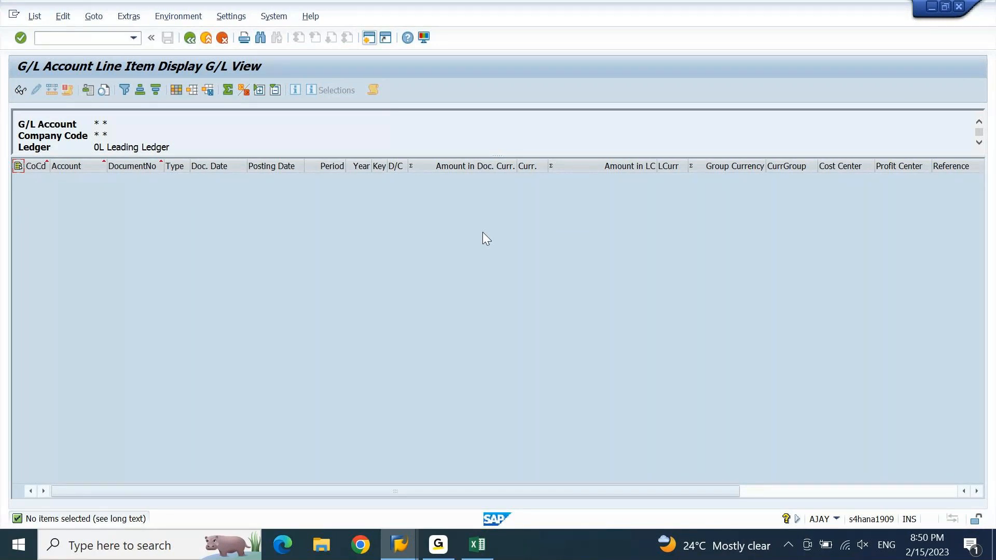
pyautogui.hotkey('alt', 'Tab')
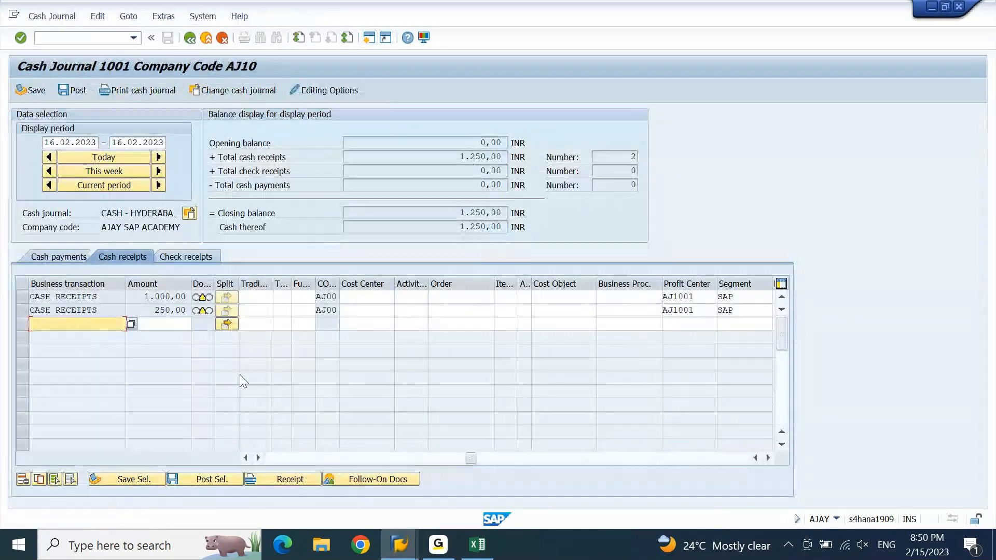
pyautogui.hotkey('alt', 'Tab')
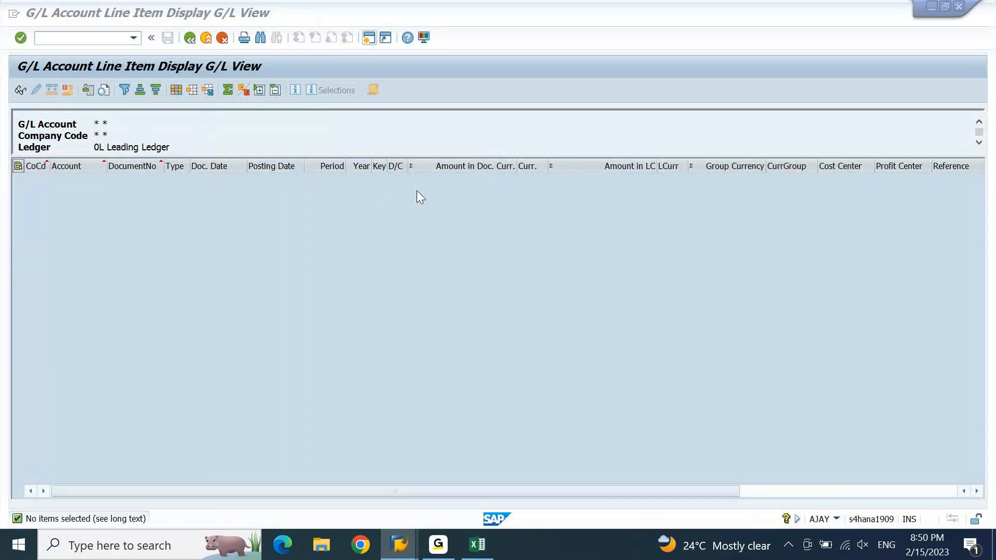
pyautogui.hotkey('alt', 'Tab')
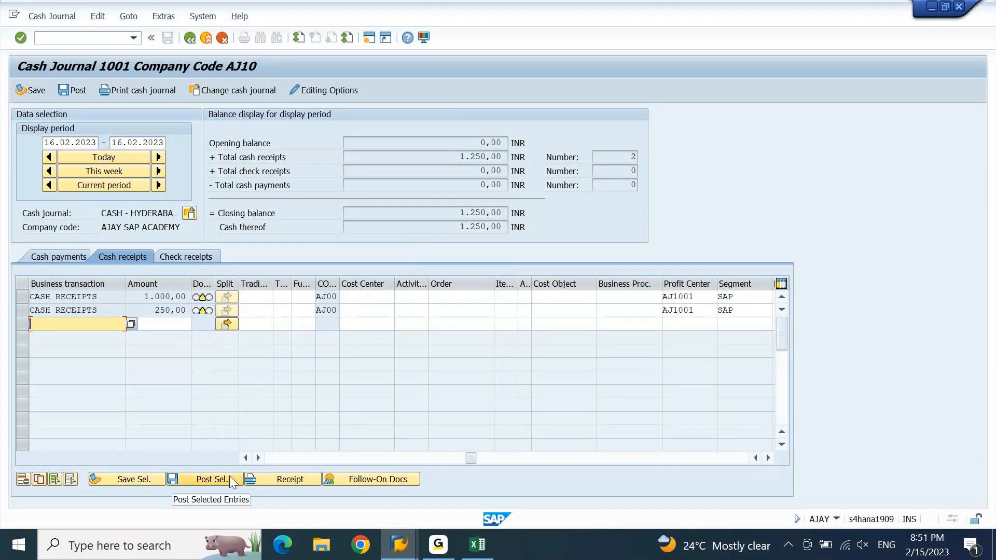
# Try to post the CASH RECEIPTS entry of 1.000,00 and move the resulting message clear of the entries.
pyautogui.click(29, 300)
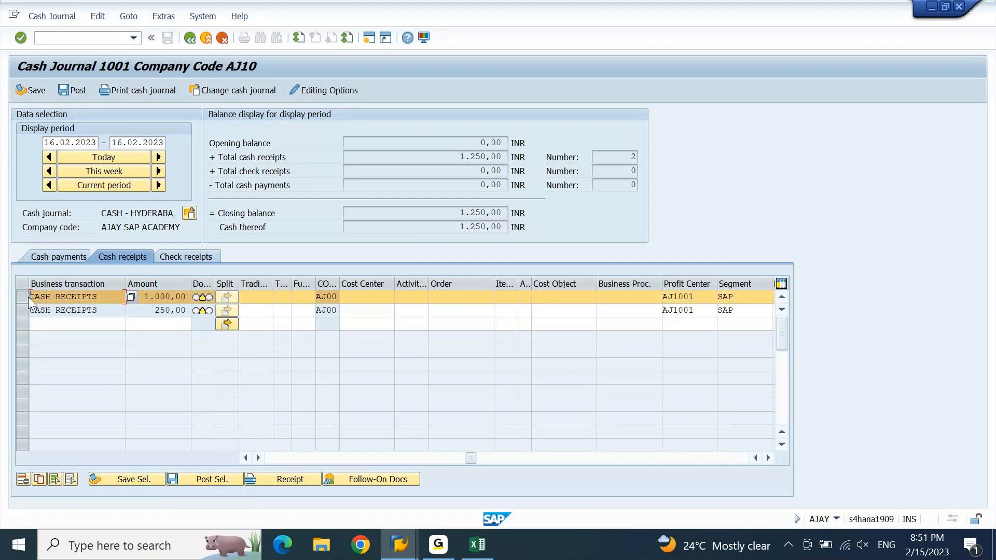
pyautogui.click(212, 480)
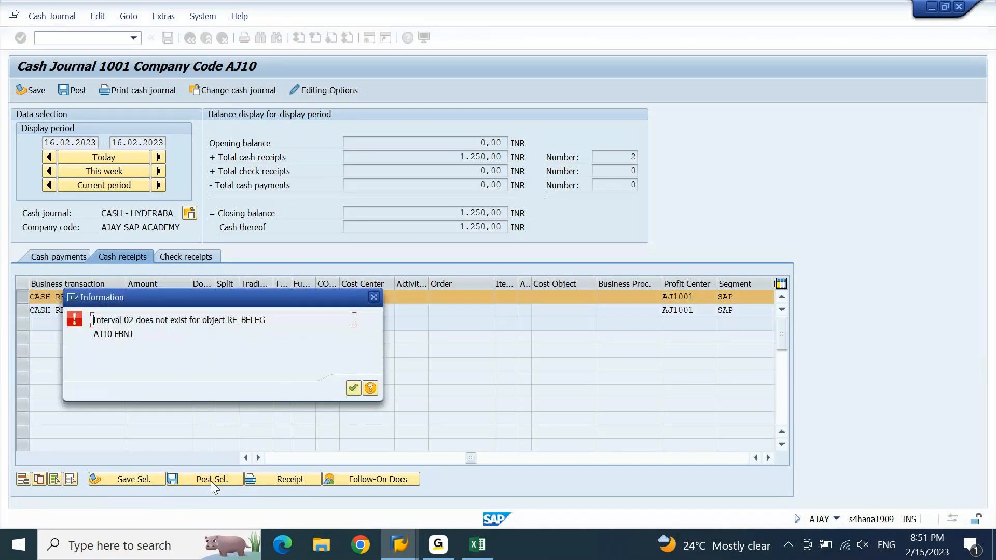
pyautogui.moveTo(238, 297); pyautogui.dragTo(406, 169)
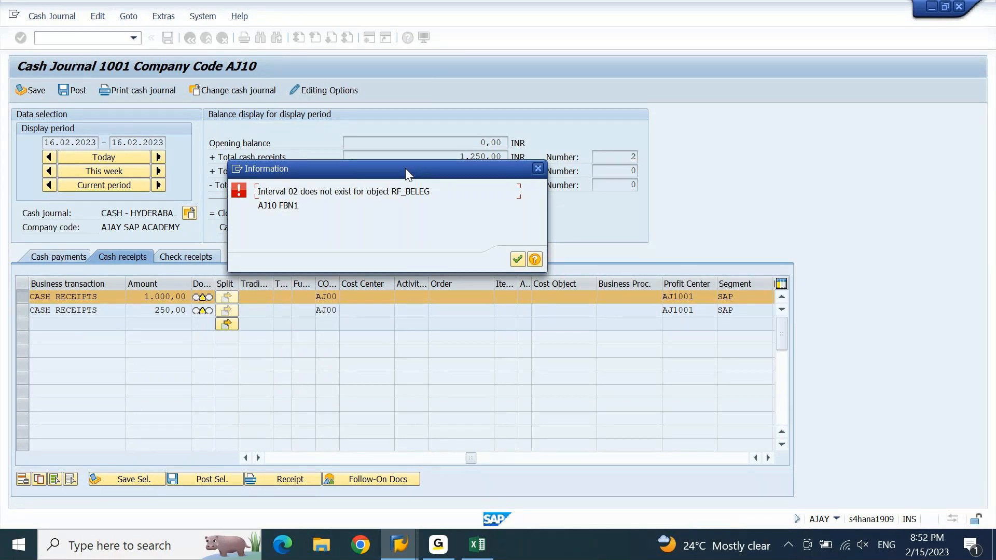
# Switch to the SAP FICO Notes workbook in Excel and enter "Cash Journal Transactions will have TWO DOCUMENT NUMBERS" in cell A1877.
pyautogui.click(477, 545)
pyautogui.press('Down')
pyautogui.press('Down')
pyautogui.press('Down')
pyautogui.press('Down')
pyautogui.press('Down')
pyautogui.press('Down')
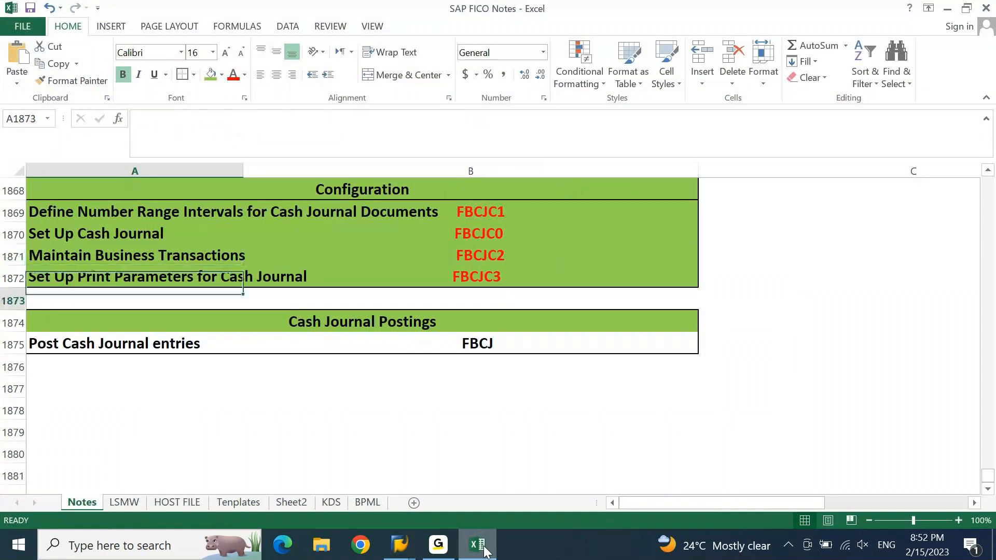
pyautogui.write('Cas')
pyautogui.write('h HO')
pyautogui.press('BackSpace')
pyautogui.press('BackSpace')
pyautogui.write('JOurnal D')
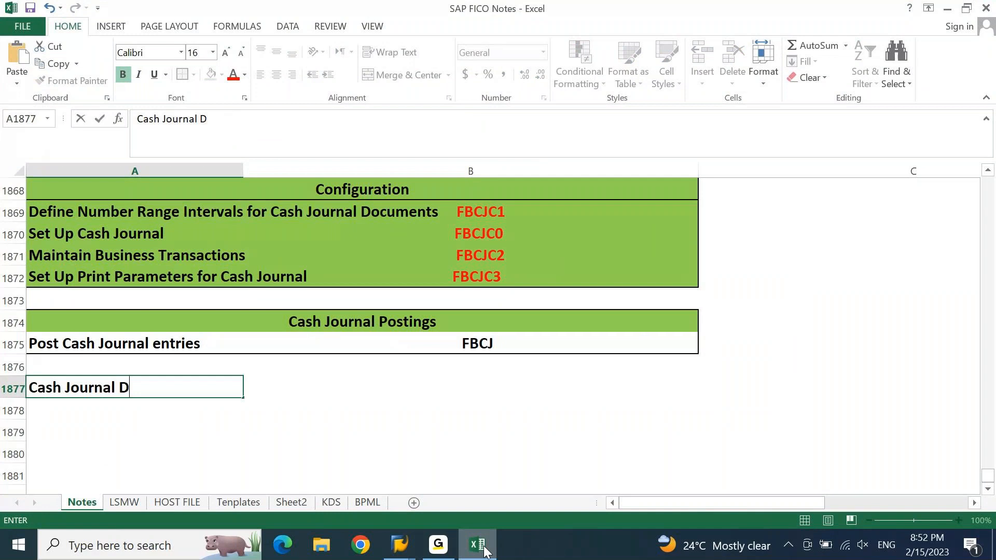
pyautogui.press('BackSpace')
pyautogui.write('Transactions will have TWO D')
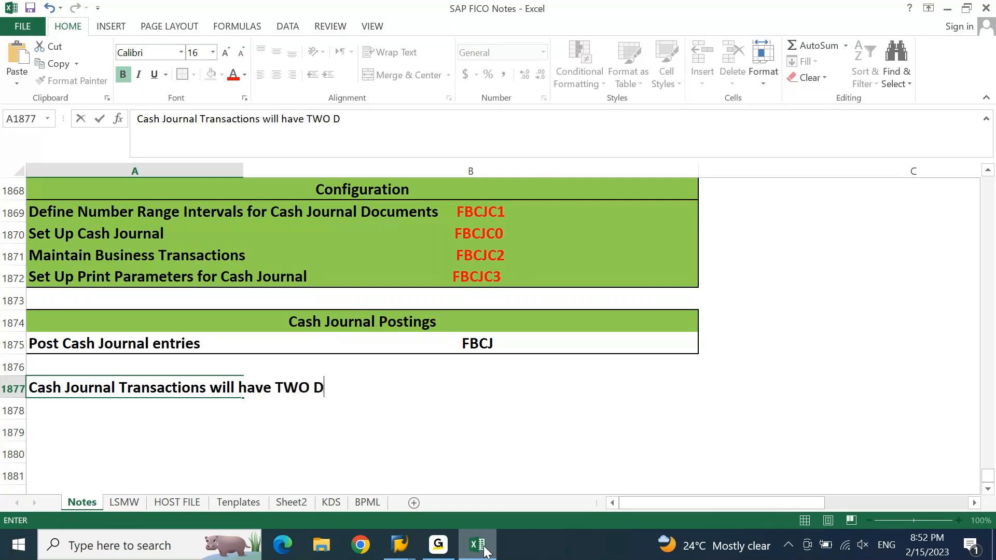
pyautogui.write('OCUMENT NUMBERS')
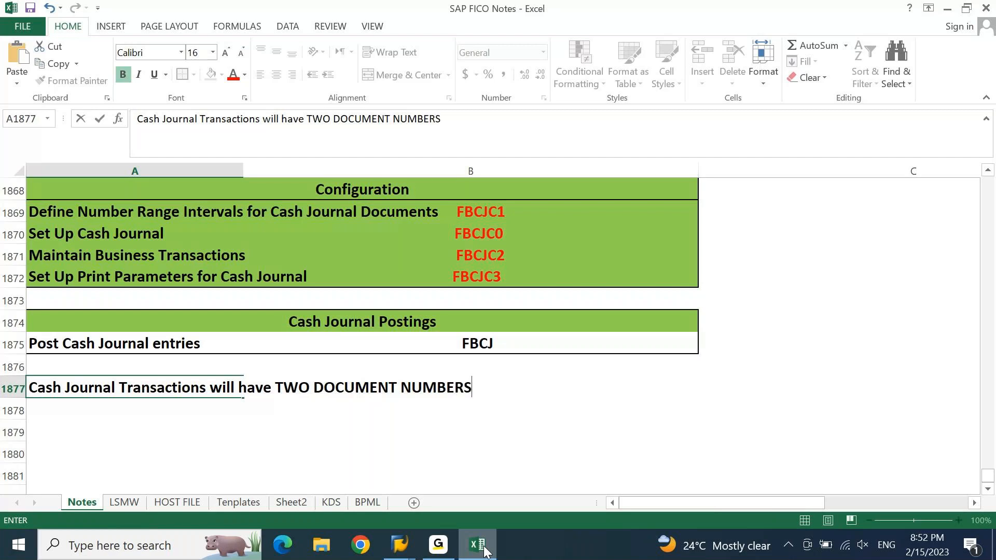
pyautogui.press('Return')
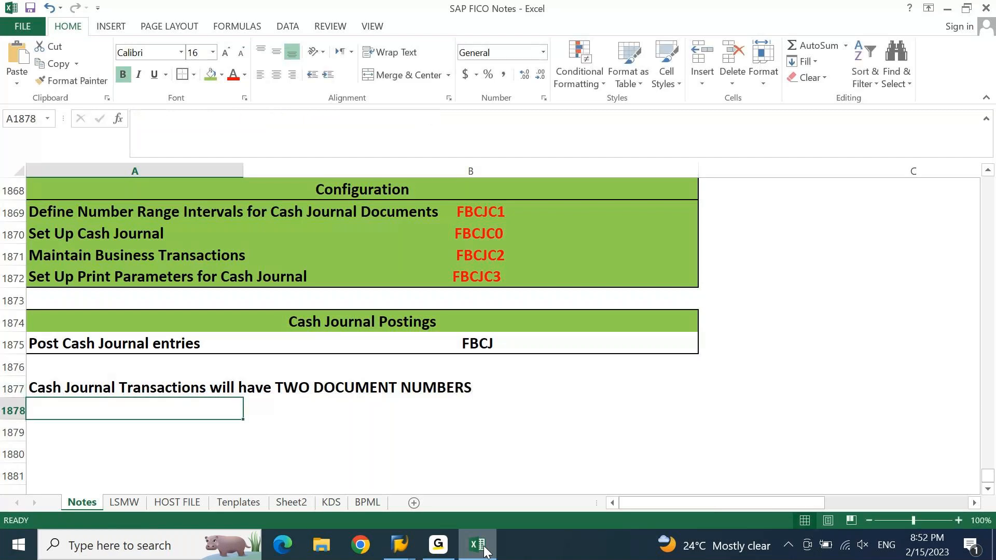
# Enter "1. Cash Journal Internal Doc Number" in cell A1878.
pyautogui.write('1. ')
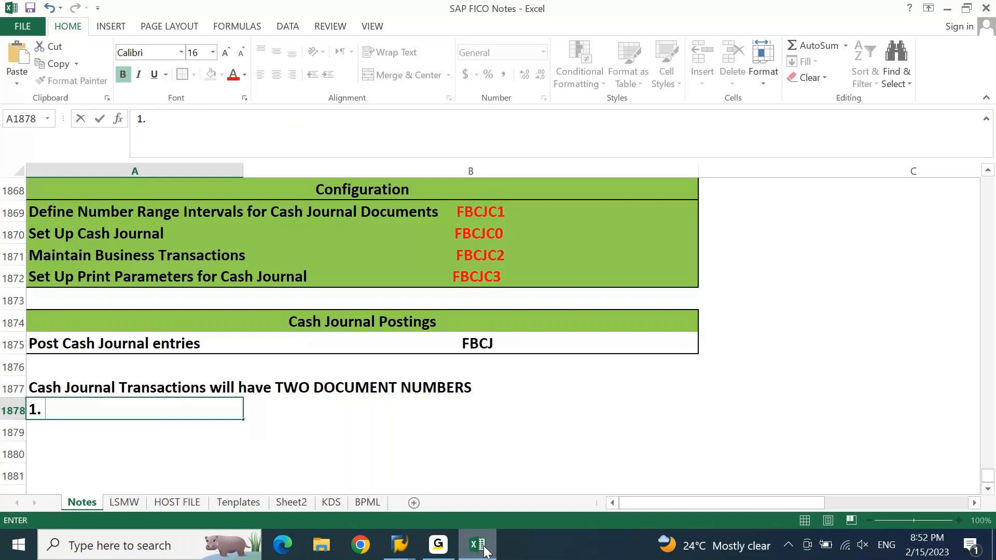
pyautogui.write('Cash Journal Internal ')
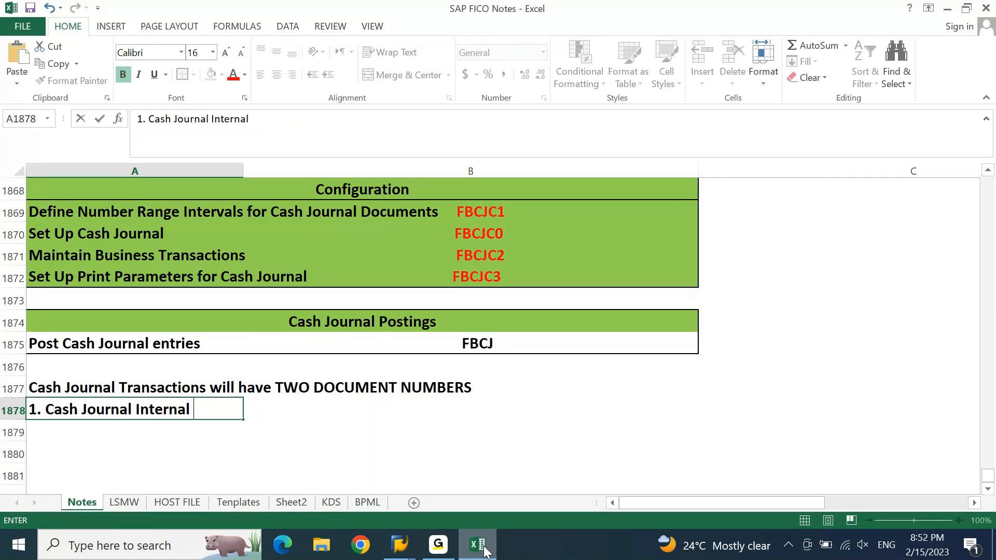
pyautogui.write('Doc NUmber')
pyautogui.press('Return')
# Enter "2. Cash Jounral Accounting Doc Number" in cell A1879.
pyautogui.write('2. C')
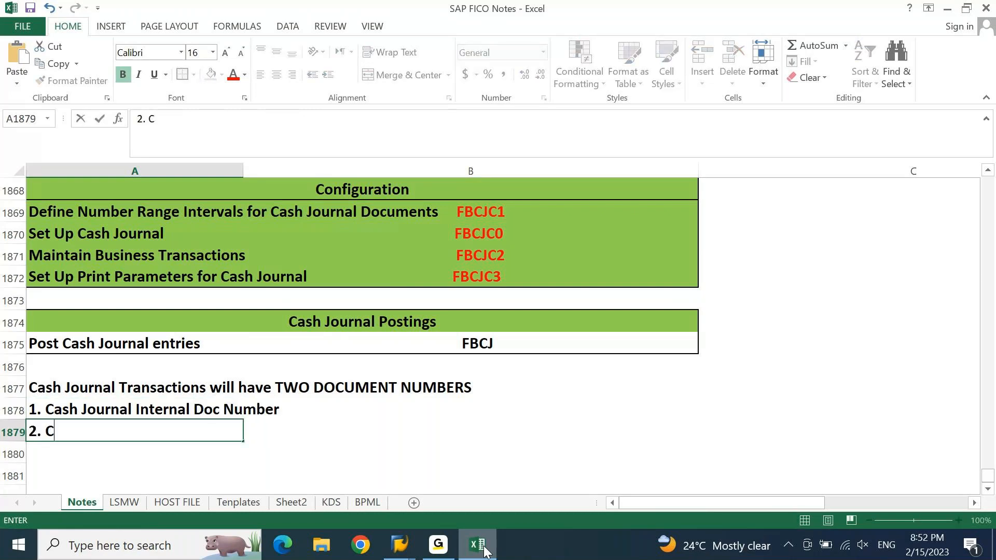
pyautogui.write('ash Jounral')
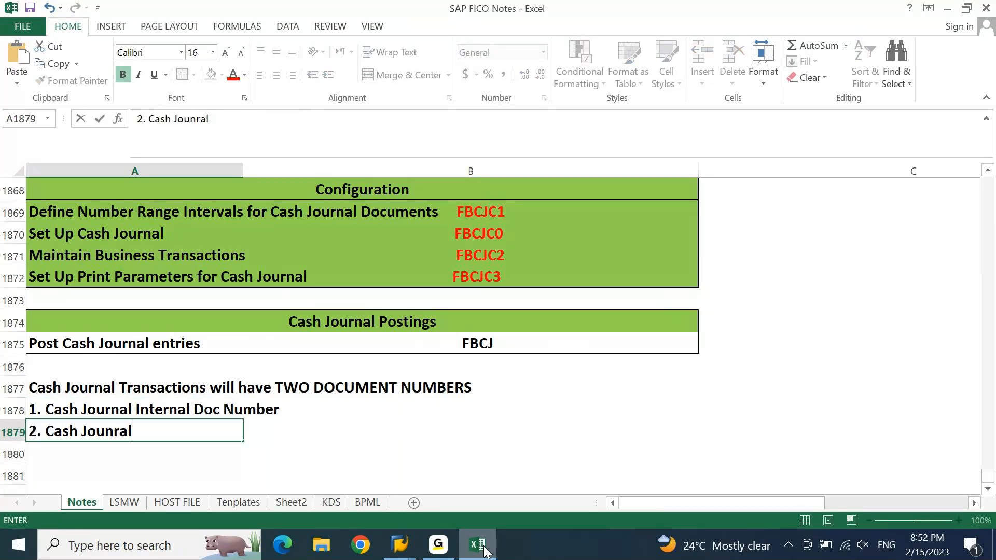
pyautogui.write(' Accppuo')
pyautogui.press('BackSpace')
pyautogui.press('BackSpace')
pyautogui.press('BackSpace')
pyautogui.press('BackSpace')
pyautogui.write('oun')
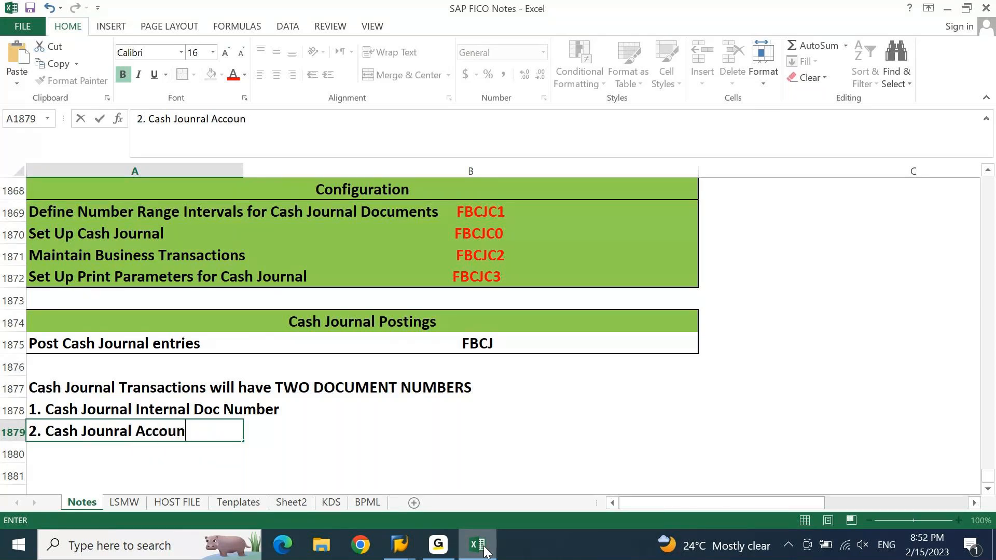
pyautogui.write('ting Doc Nu')
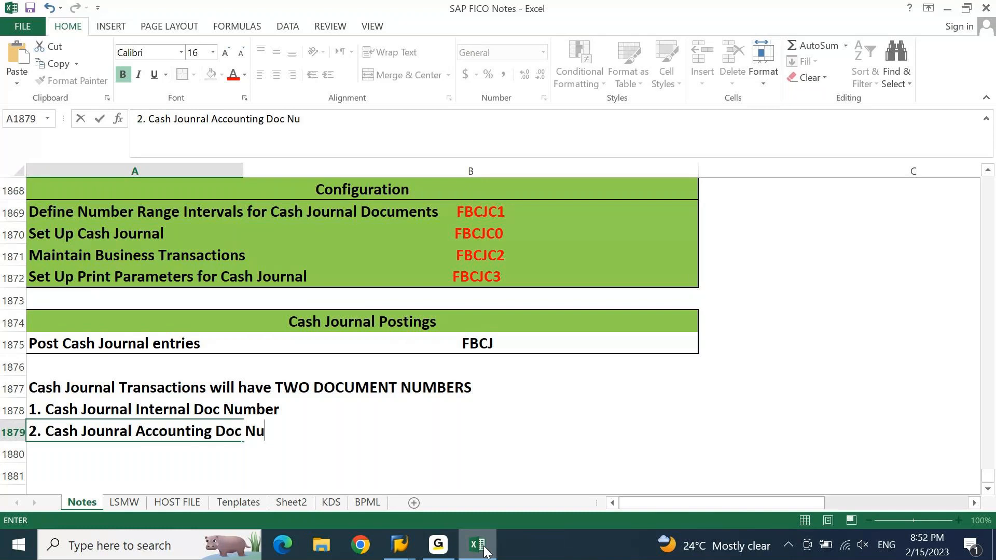
pyautogui.write('mber')
pyautogui.press('Return')
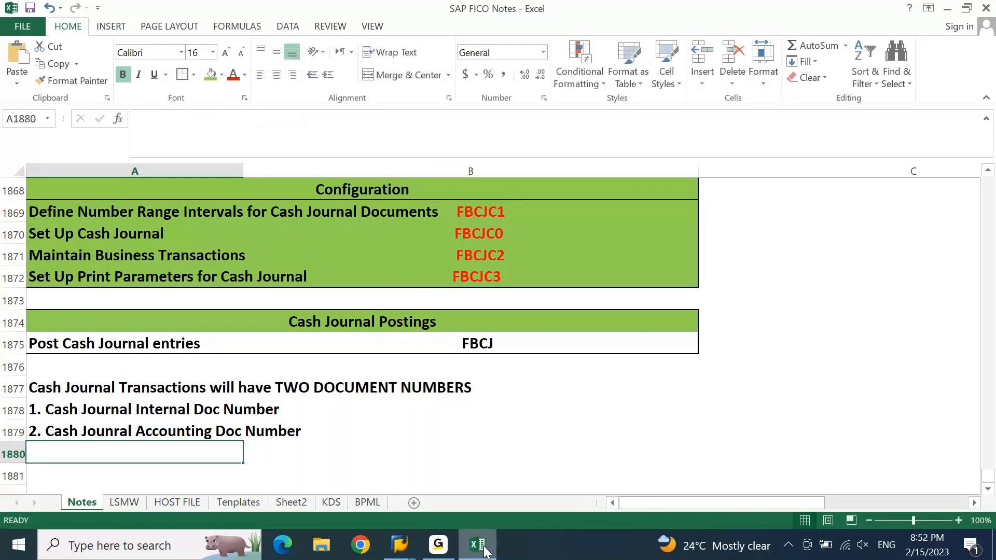
# Fill the document number notes in cells A1877 to B1879 with green.
pyautogui.press('Up')
pyautogui.press('Up')
pyautogui.press('Up')
pyautogui.hotkey('shift', 'Down')
pyautogui.hotkey('shift', 'Down')
pyautogui.hotkey('shift', 'Right')
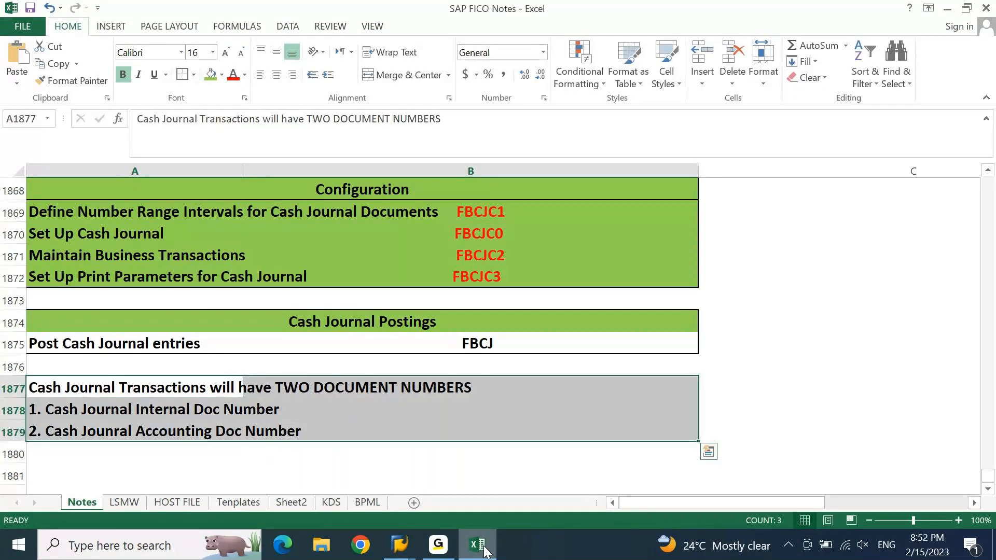
pyautogui.click(214, 78)
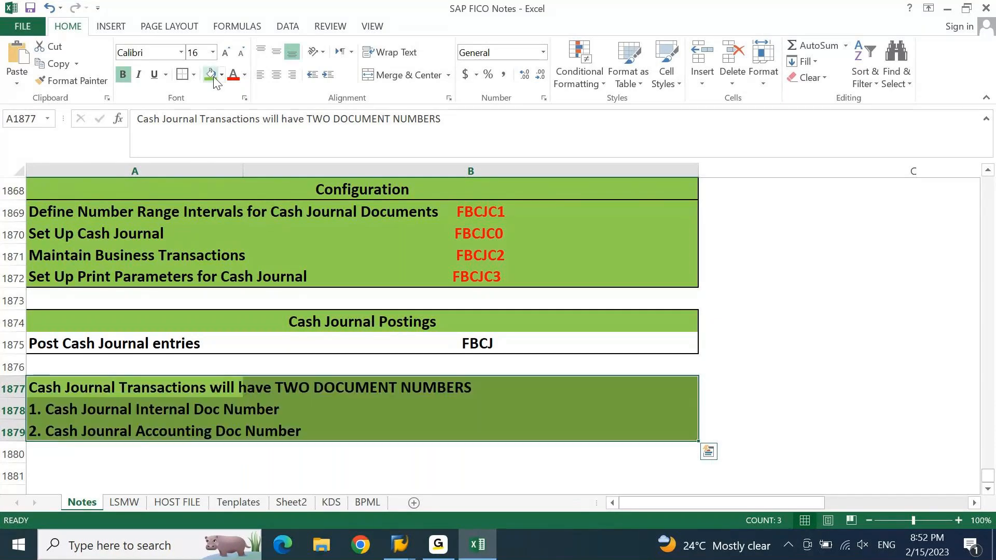
# Merge and centre the heading "Cash Journal Transactions will have TWO DOCUMENT NUMBERS" across A1877:B1877.
pyautogui.hotkey('shift', 'Right')
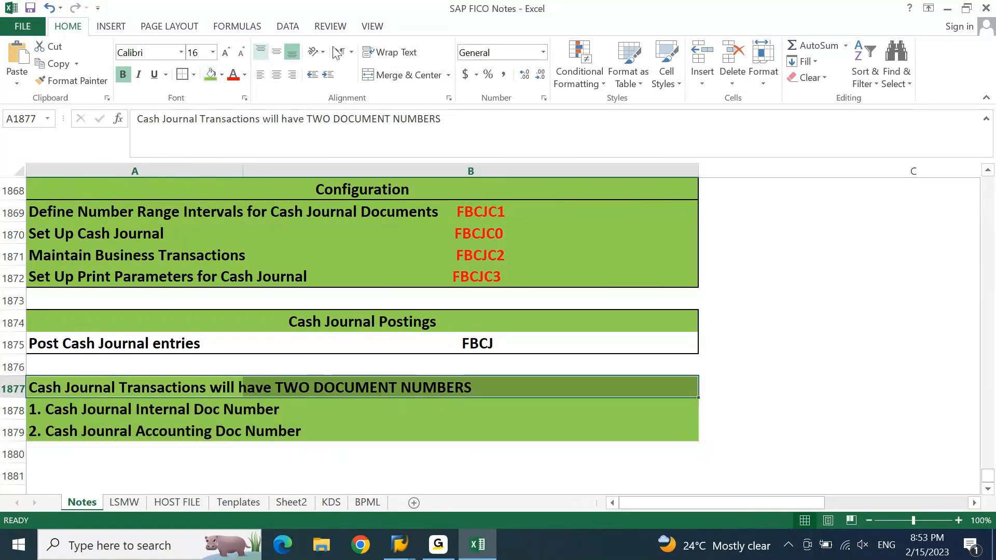
pyautogui.click(430, 76)
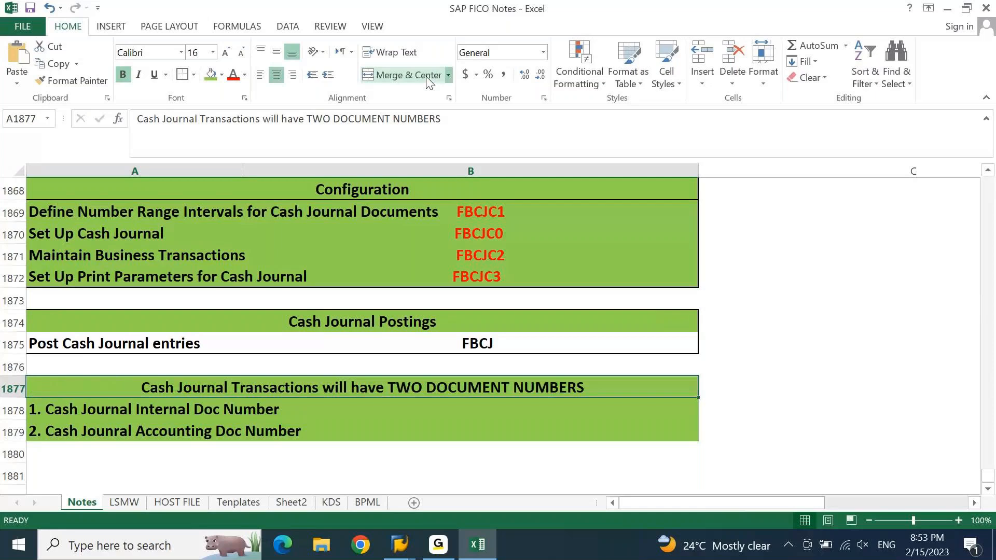
pyautogui.press('Down')
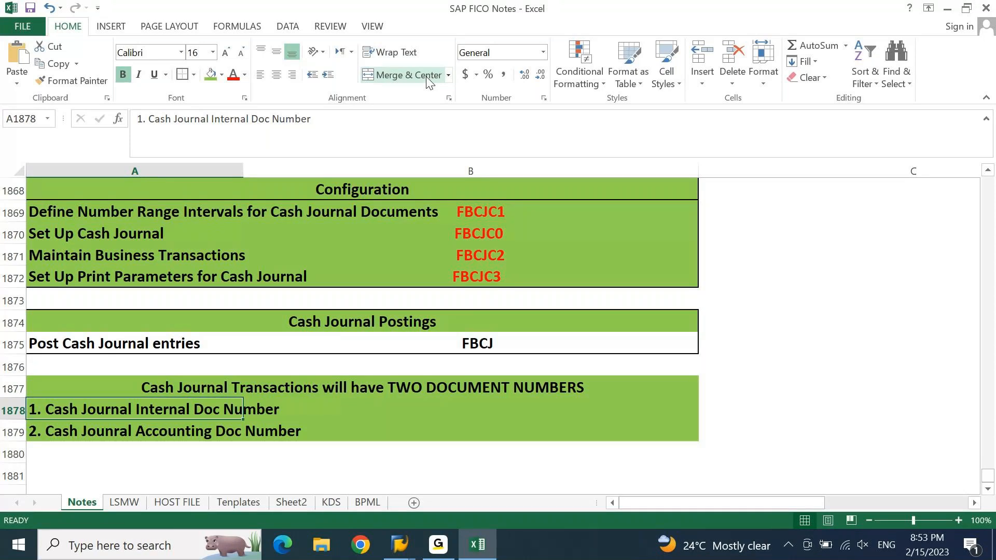
# Switch to the SAP cash journal, dismiss the information message and examine the remaining columns of the cash receipt lines.
pyautogui.hotkey('alt', 'Tab')
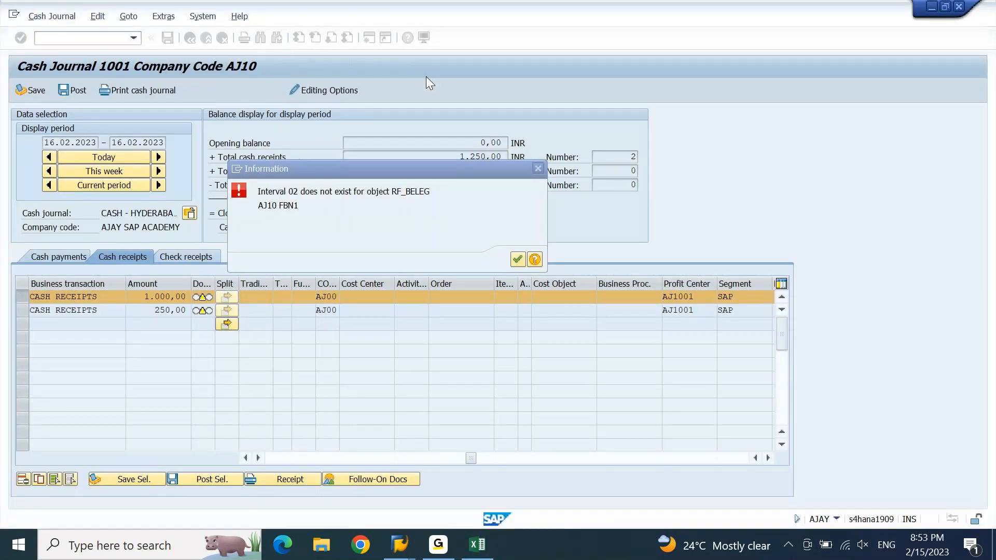
pyautogui.click(538, 169)
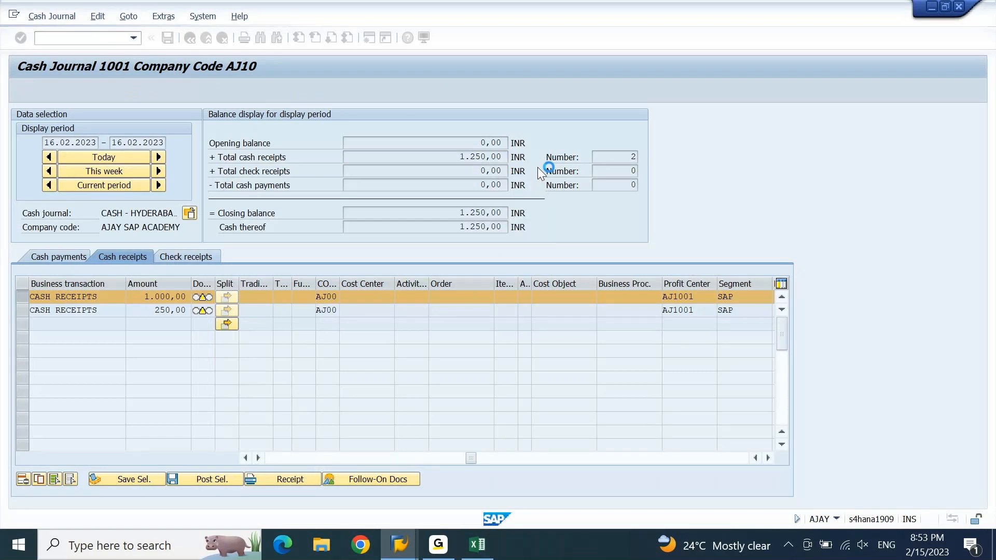
pyautogui.click(767, 458)
pyautogui.click(768, 458)
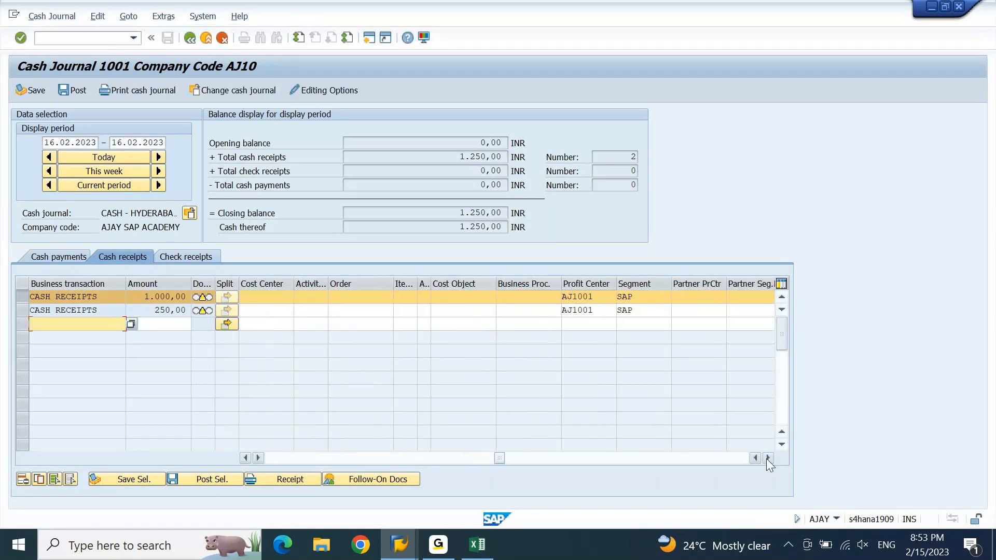
pyautogui.click(768, 458)
pyautogui.click(768, 459)
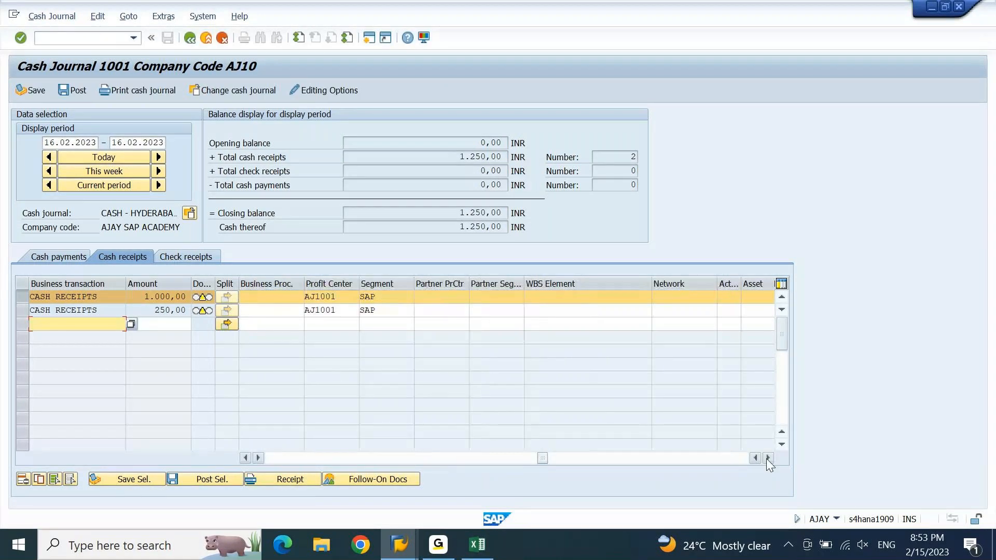
pyautogui.click(768, 458)
pyautogui.click(768, 458)
pyautogui.click(768, 458)
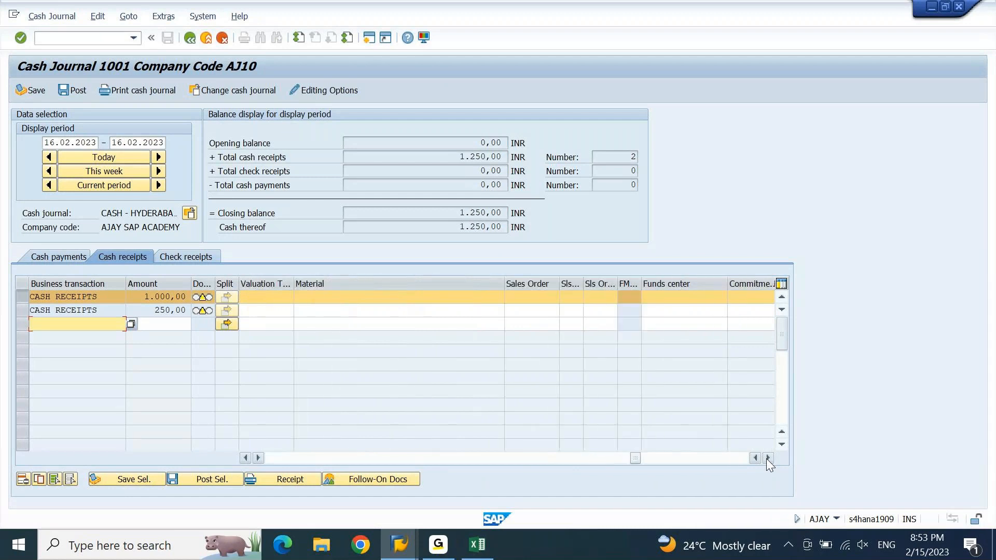
pyautogui.click(768, 459)
pyautogui.click(768, 458)
pyautogui.click(767, 458)
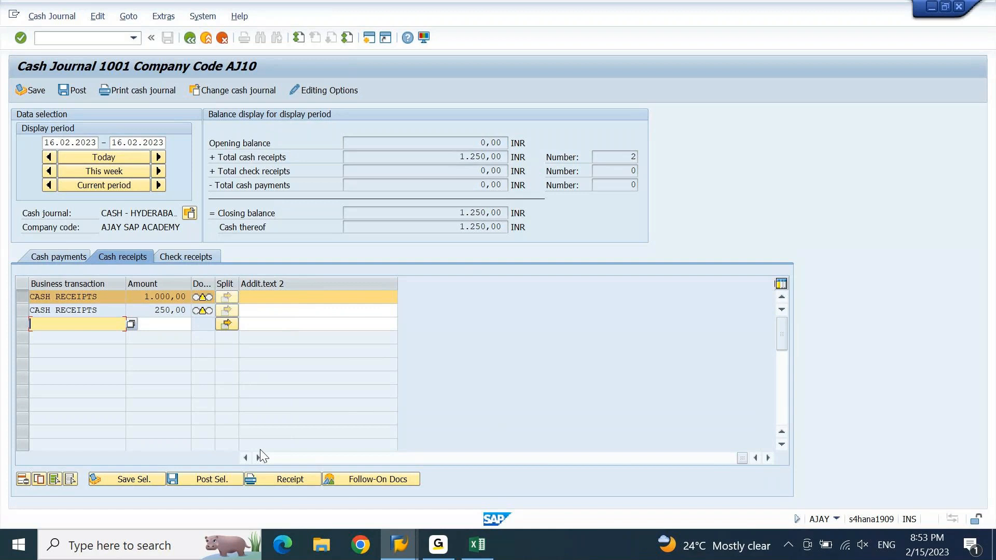
# Widen the Doc. Number column in the cash receipts table and place the cursor on the first receipt's document number.
pyautogui.moveTo(743, 458); pyautogui.dragTo(272, 456)
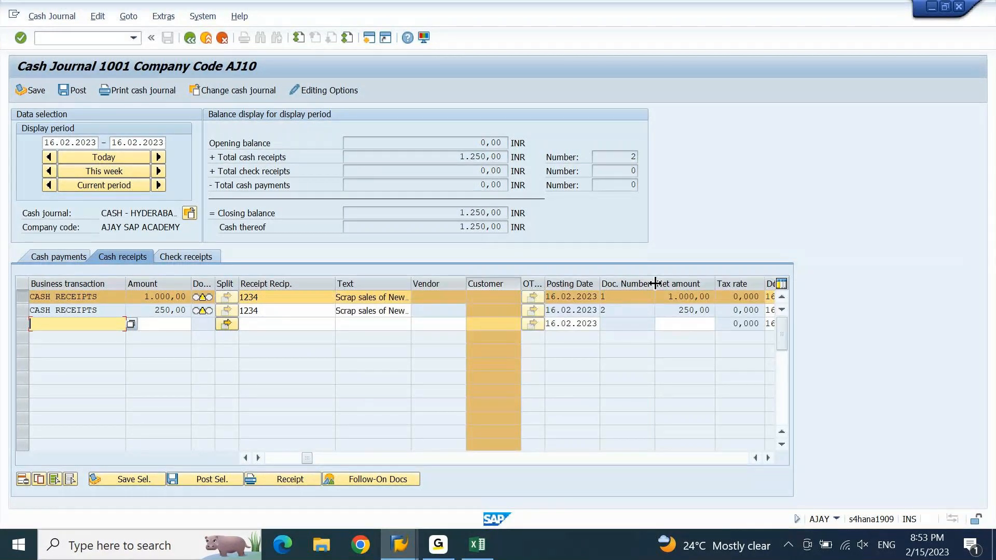
pyautogui.moveTo(655, 283); pyautogui.dragTo(682, 283)
pyautogui.click(600, 302)
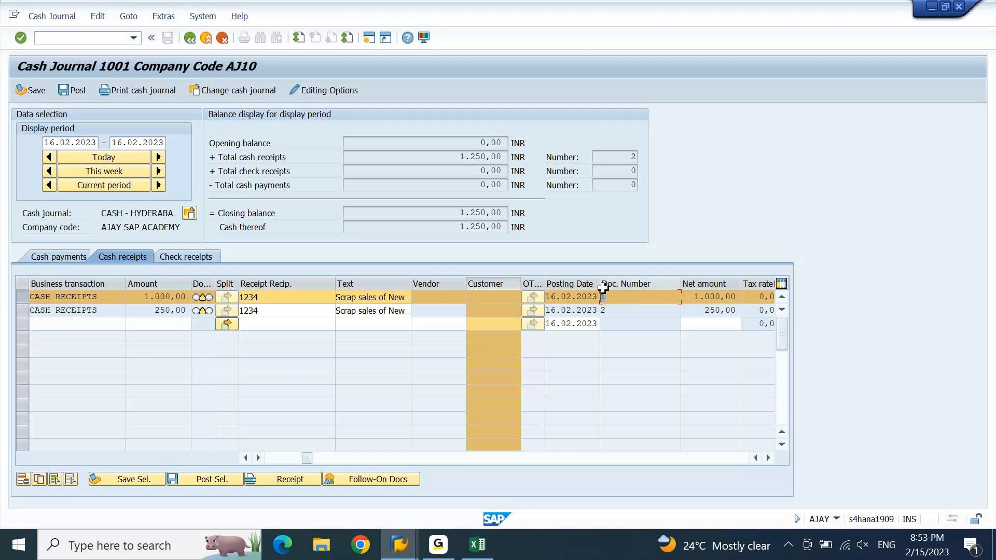
pyautogui.click(630, 295)
pyautogui.click(283, 456)
pyautogui.click(283, 456)
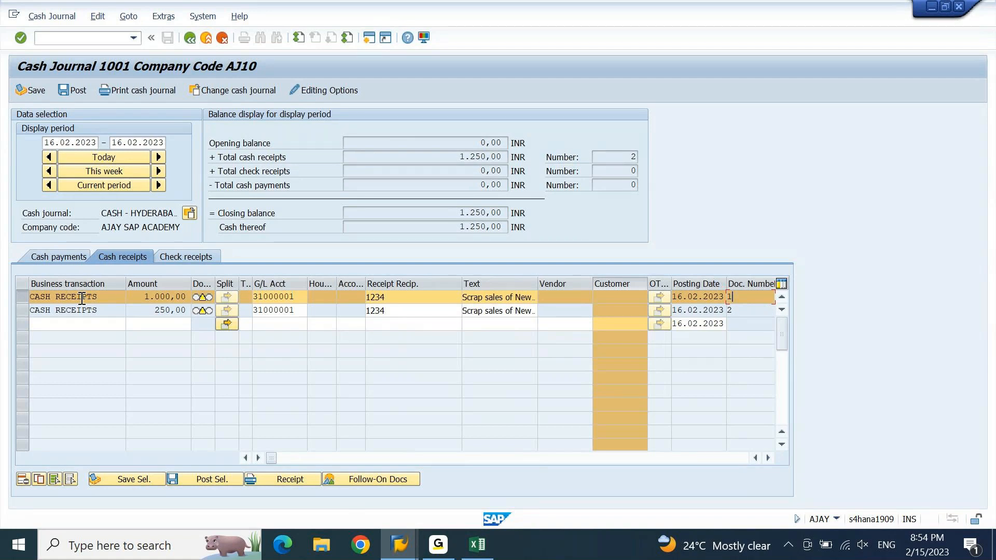
# In the session editing cash journal number ranges, return to the IMG and open Set Up Cash Journal.
pyautogui.click(410, 551)
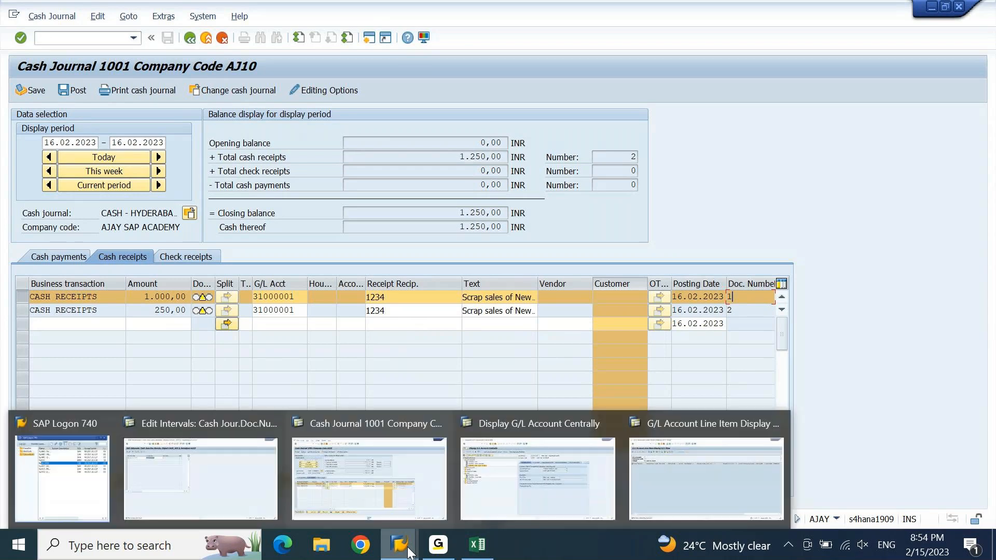
pyautogui.click(250, 476)
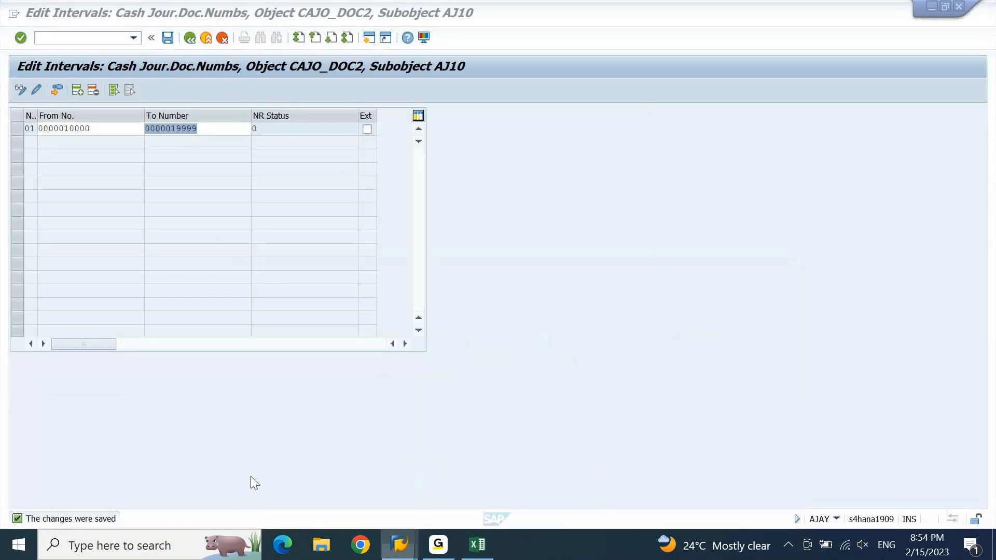
pyautogui.click(190, 38)
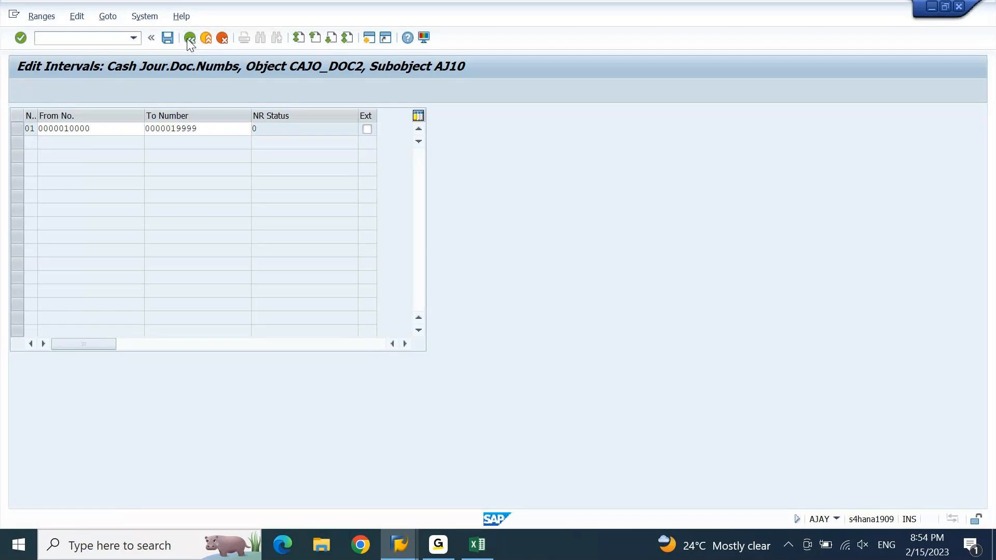
pyautogui.click(189, 39)
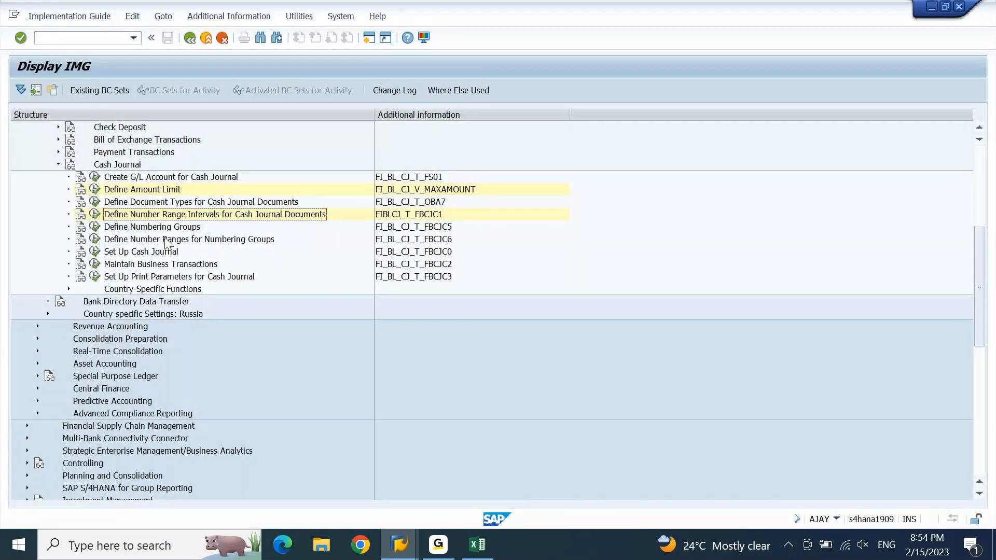
pyautogui.click(138, 252)
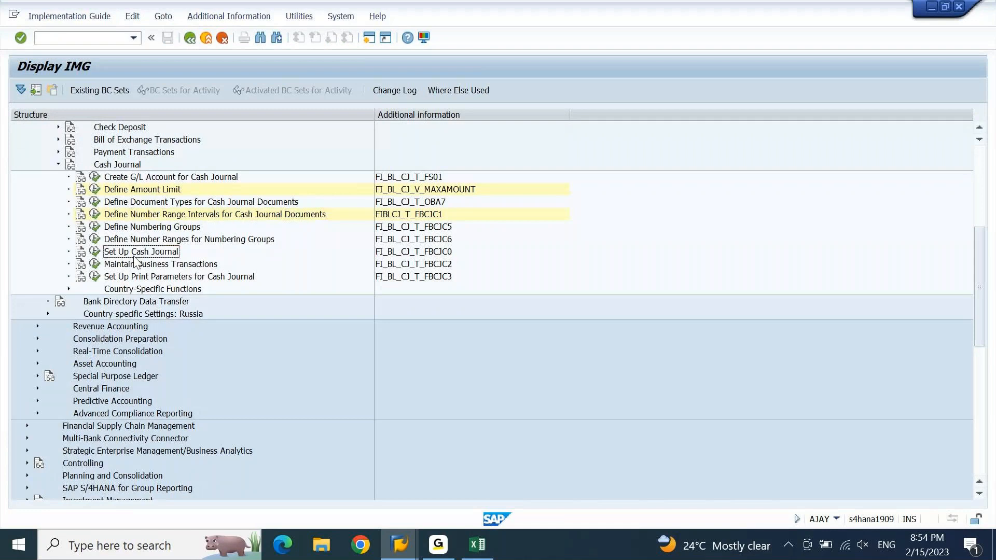
pyautogui.click(94, 253)
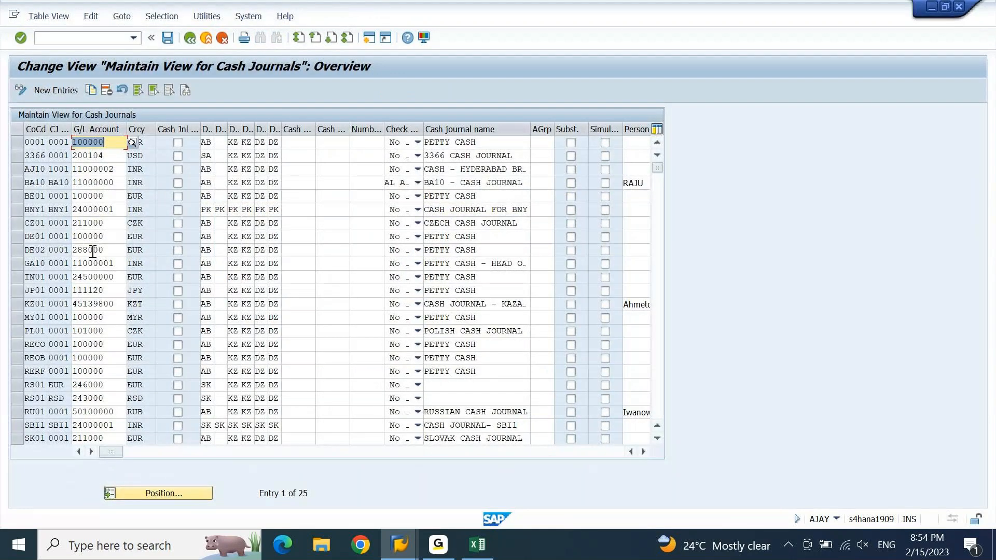
# Mark the AJ10 cash journal 1001 row and widen the DT G/L act column to read its document type.
pyautogui.click(20, 169)
pyautogui.click(87, 169)
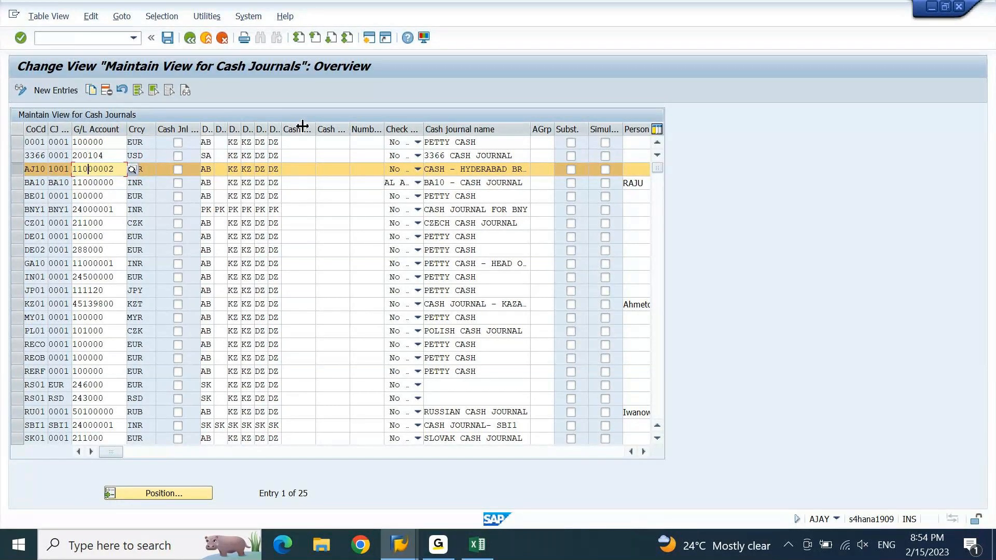
pyautogui.moveTo(214, 126); pyautogui.dragTo(302, 126)
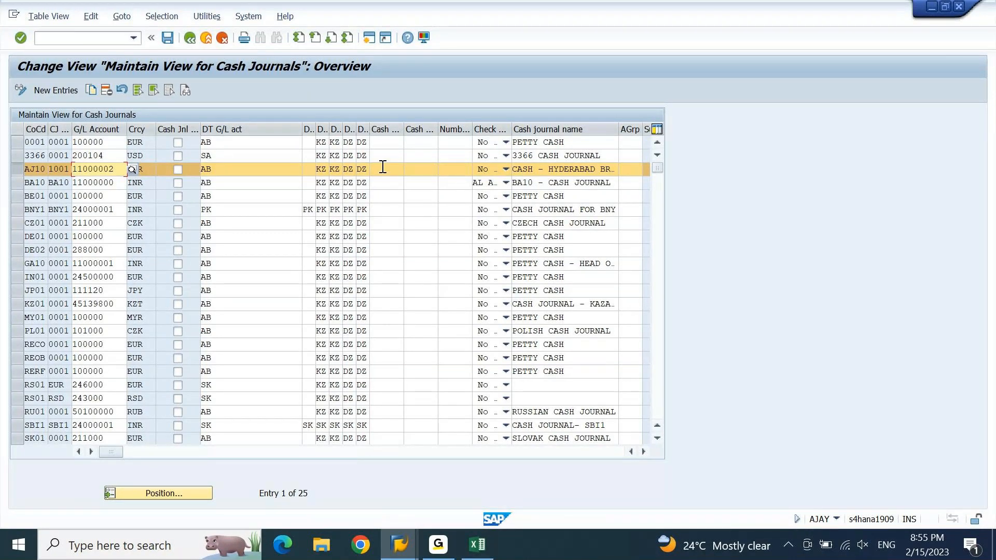
# In the Display G/L Account session, start transaction OBA7 and open the details of document type AB.
pyautogui.click(402, 553)
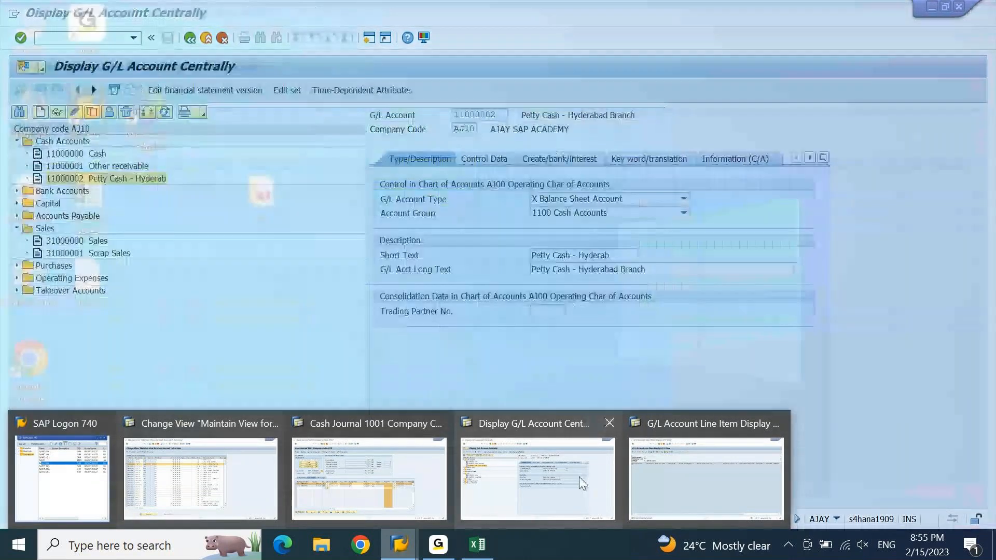
pyautogui.click(579, 478)
pyautogui.click(111, 39)
pyautogui.write('/n')
pyautogui.press('Return')
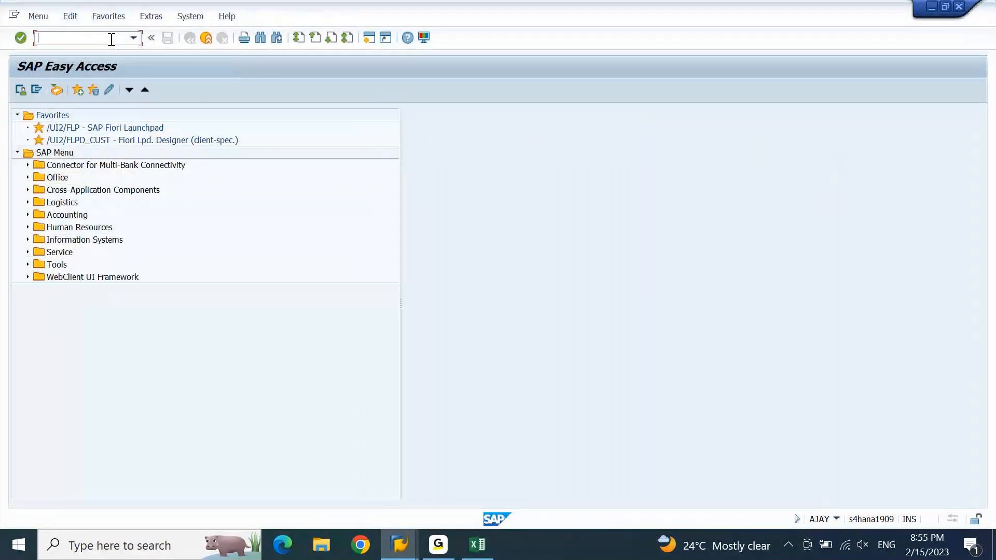
pyautogui.write('oba7')
pyautogui.press('Return')
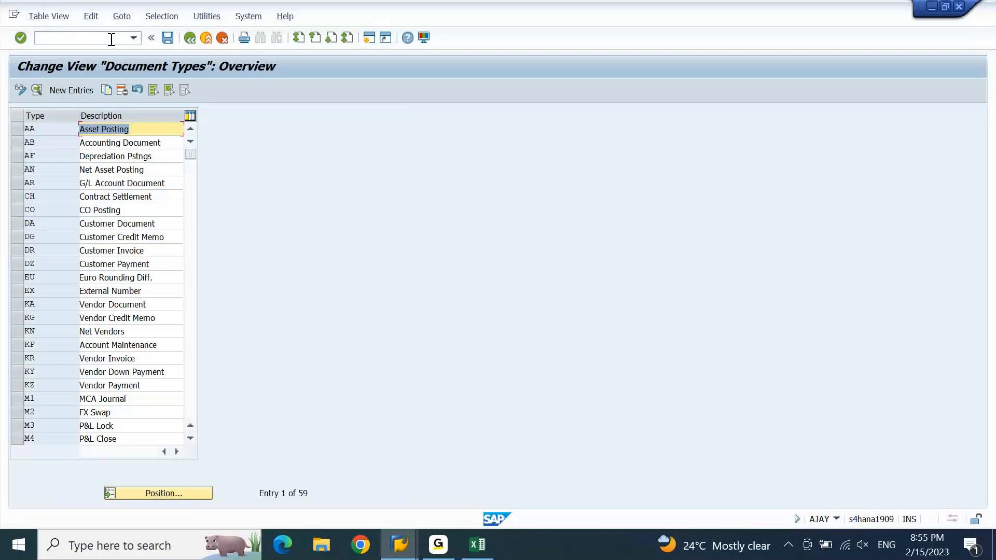
pyautogui.doubleClick(36, 143)
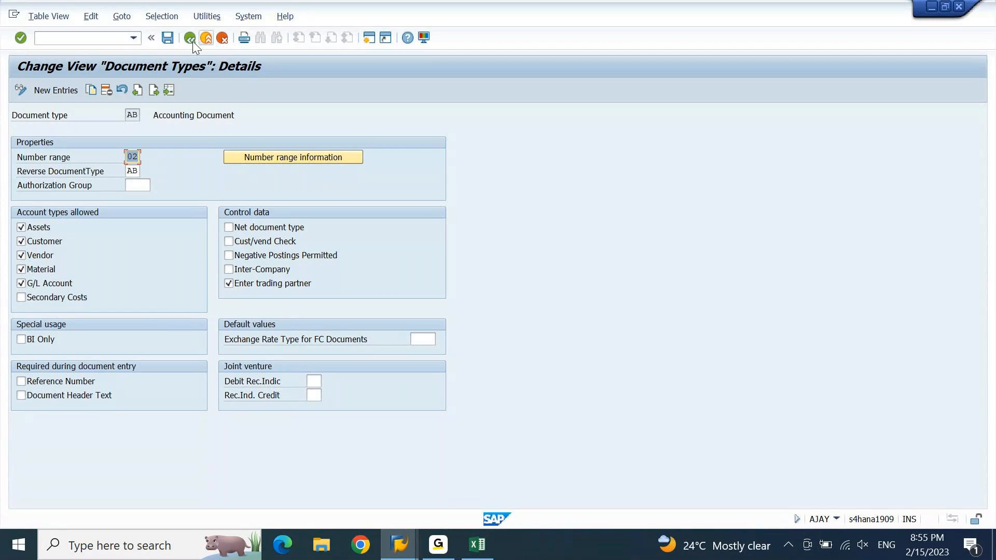
# From document type AB's number range information, open the accounting document intervals of company code AJ10 for changing.
pyautogui.click(274, 157)
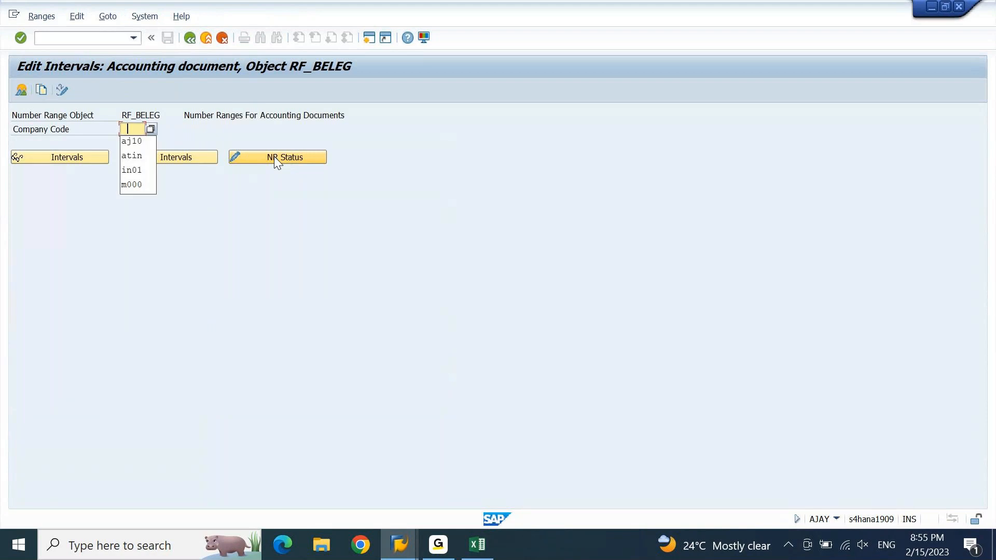
pyautogui.press('Down')
pyautogui.press('Return')
pyautogui.click(200, 156)
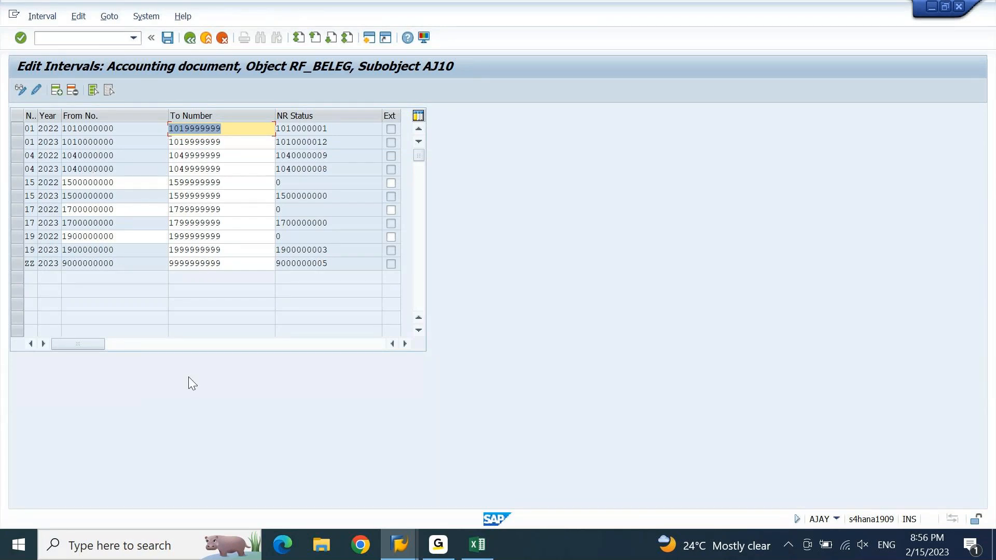
# Return to cash journal 1001 and try to post the selected 1.000,00 cash receipt.
pyautogui.moveTo(406, 549)
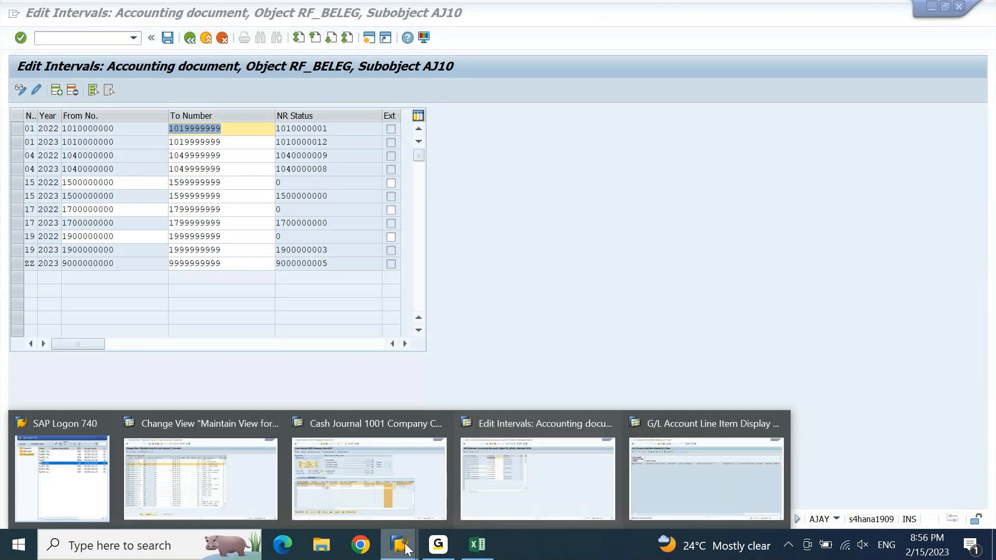
pyautogui.click(403, 475)
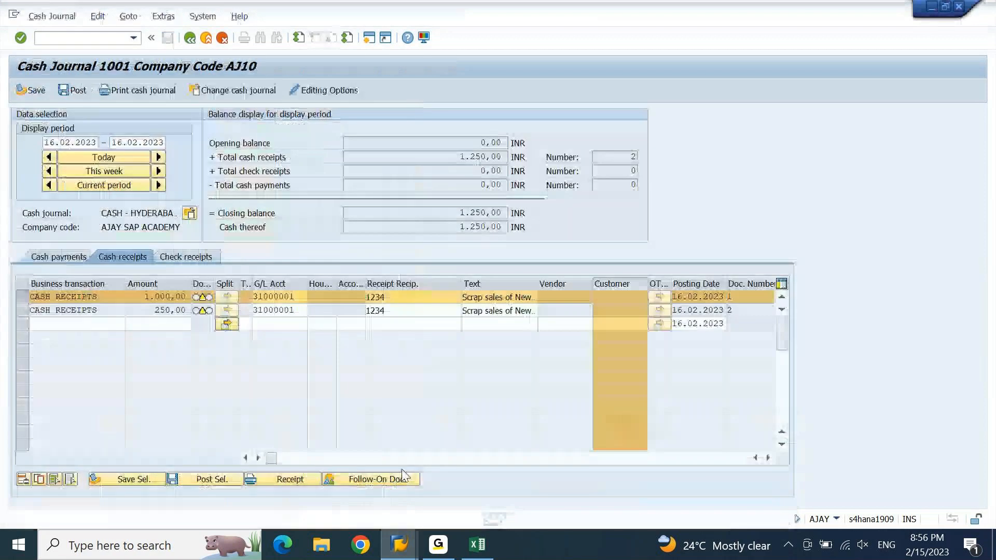
pyautogui.click(214, 479)
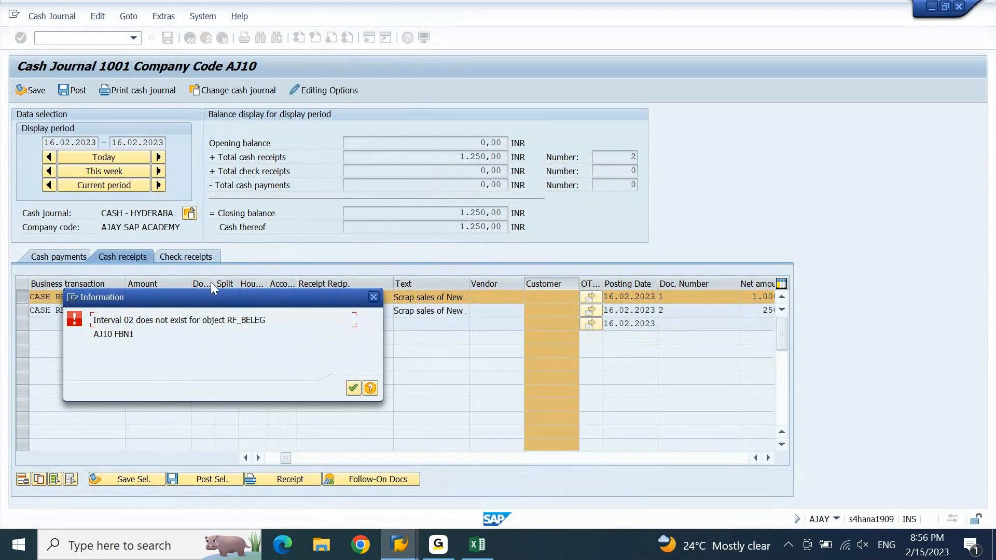
pyautogui.click(374, 299)
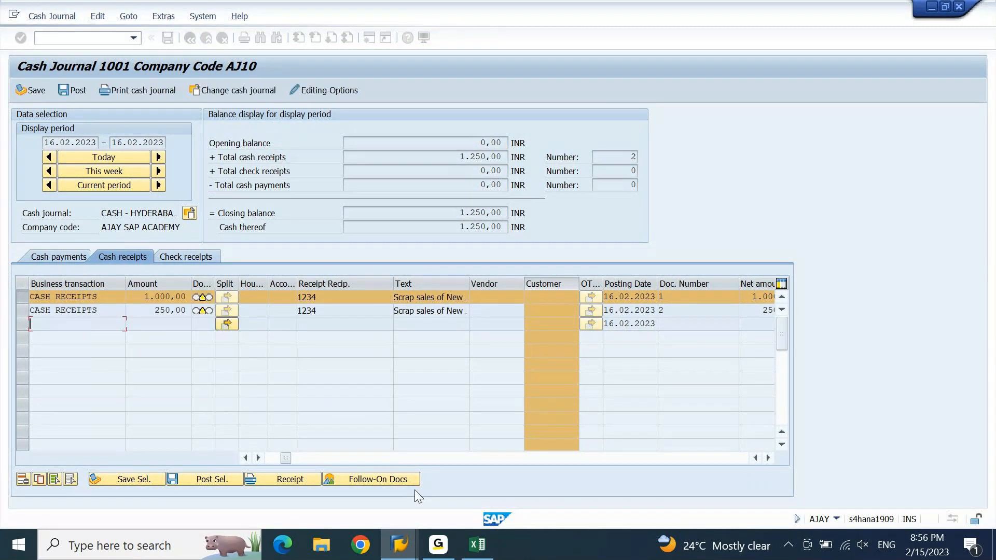
# Return to the accounting document intervals for AJ10 and insert two new intervals, both numbered 02.
pyautogui.click(403, 554)
pyautogui.click(537, 478)
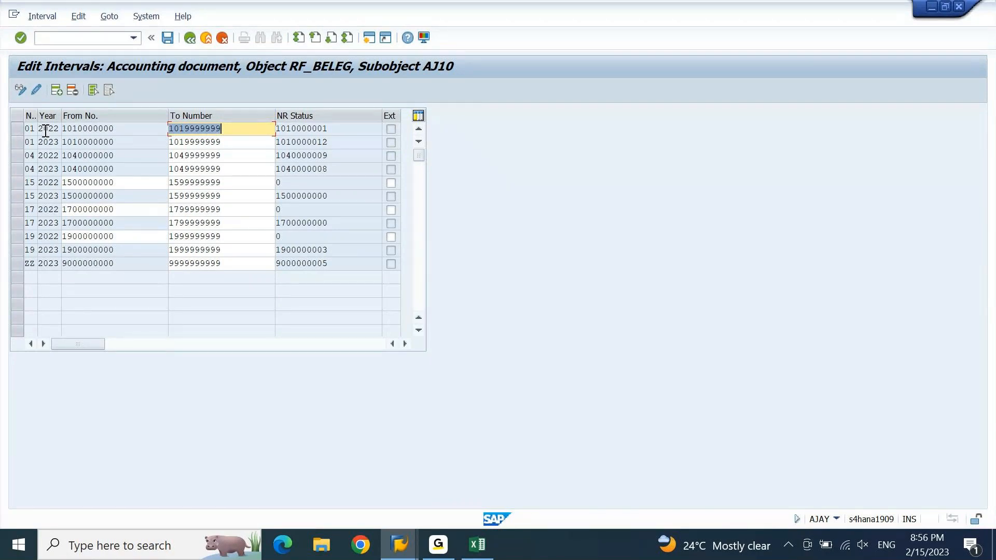
pyautogui.click(57, 89)
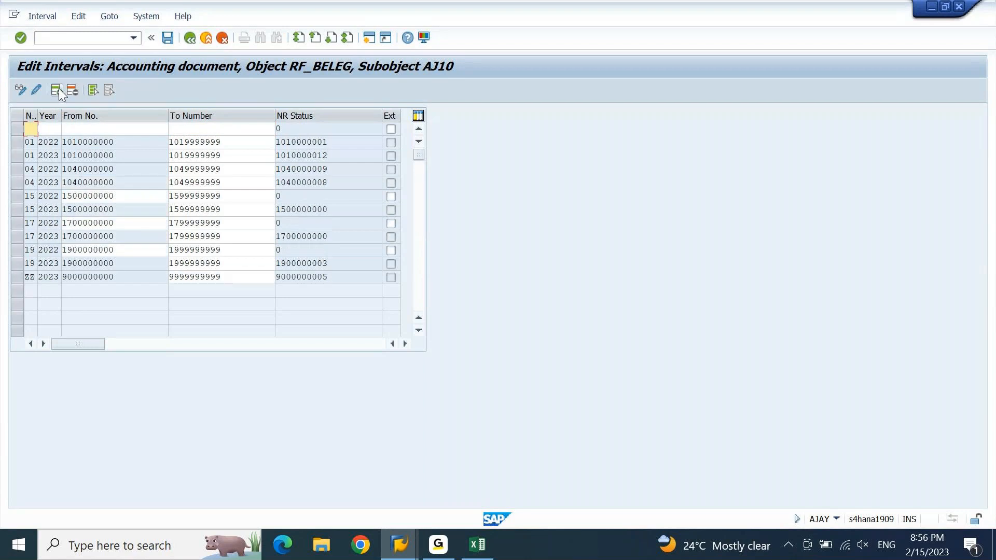
pyautogui.click(59, 90)
pyautogui.write('02')
pyautogui.press('Down')
pyautogui.write('02')
pyautogui.press('Tab')
pyautogui.press('Return')
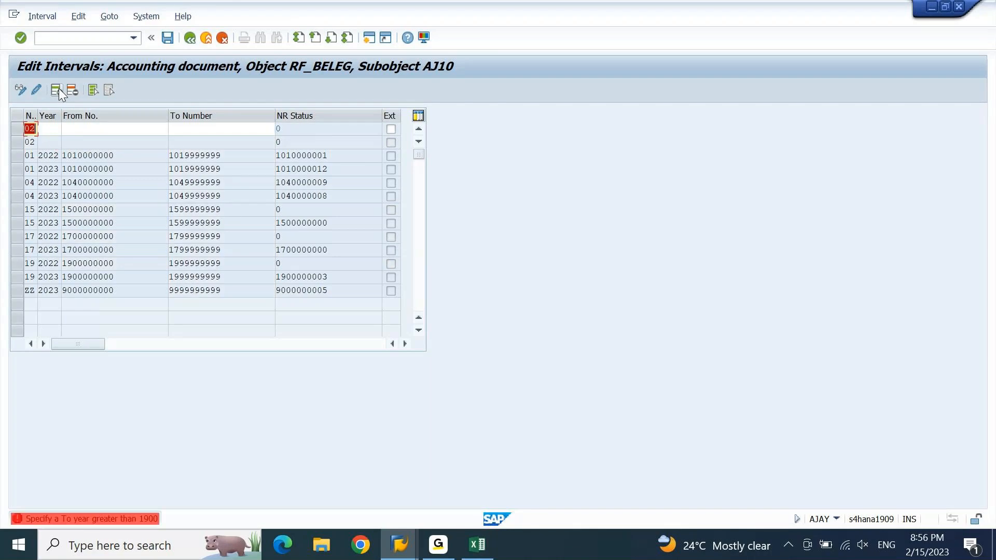
pyautogui.write('2')
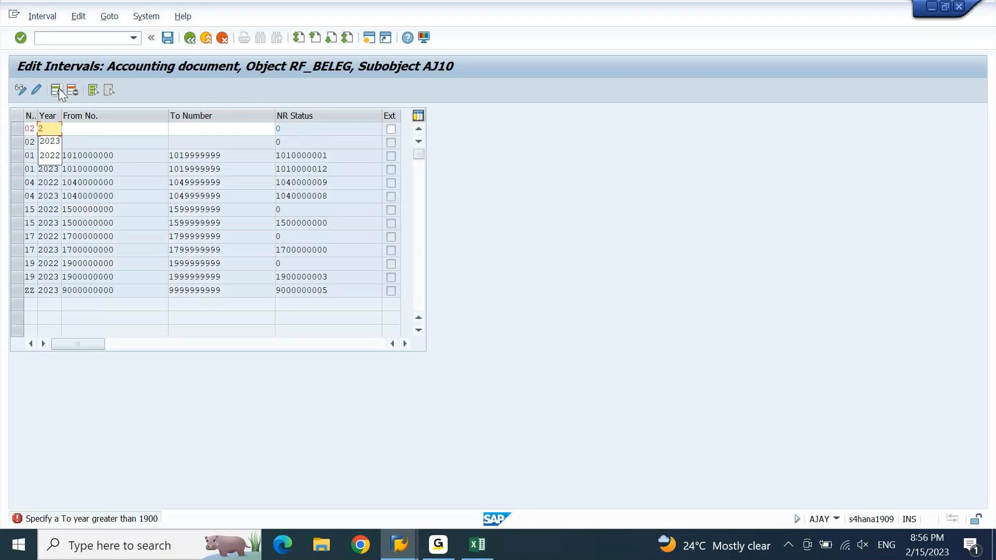
pyautogui.write('022 1020')
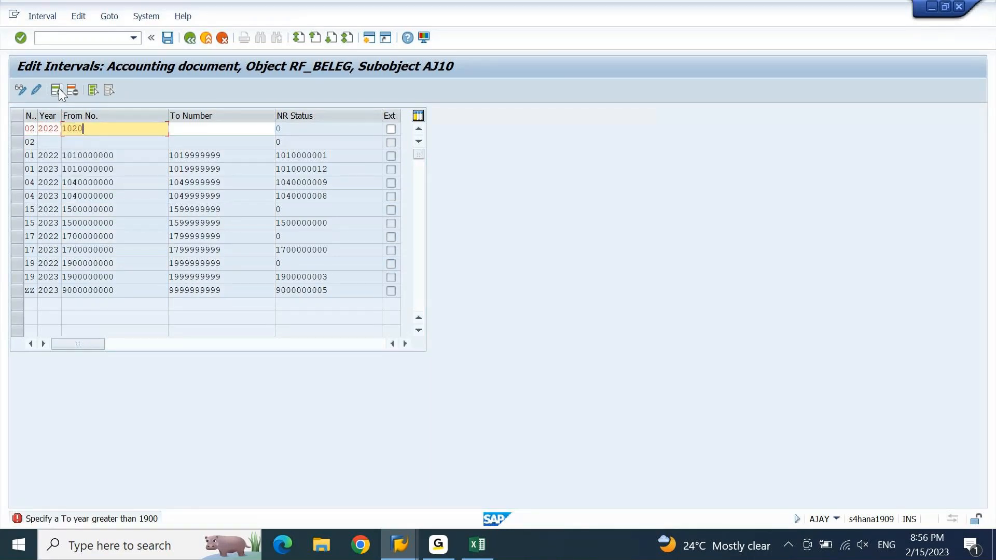
pyautogui.write('000000 102')
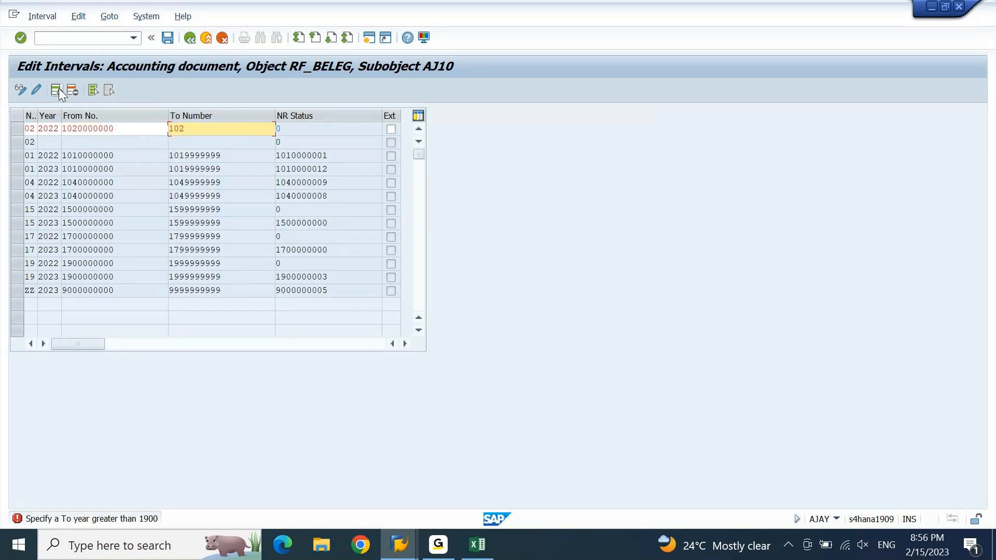
pyautogui.write('9999999')
pyautogui.press('Return')
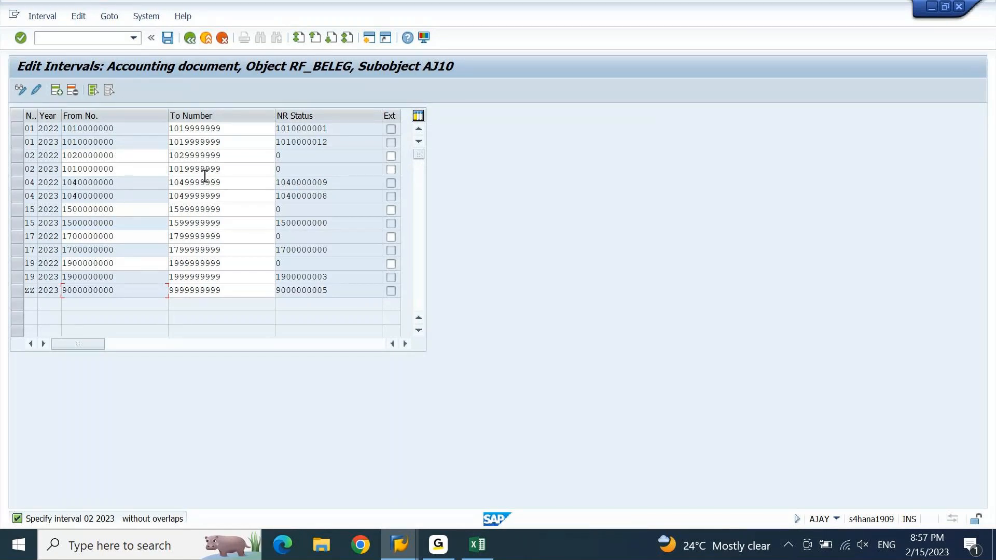
pyautogui.click(184, 171)
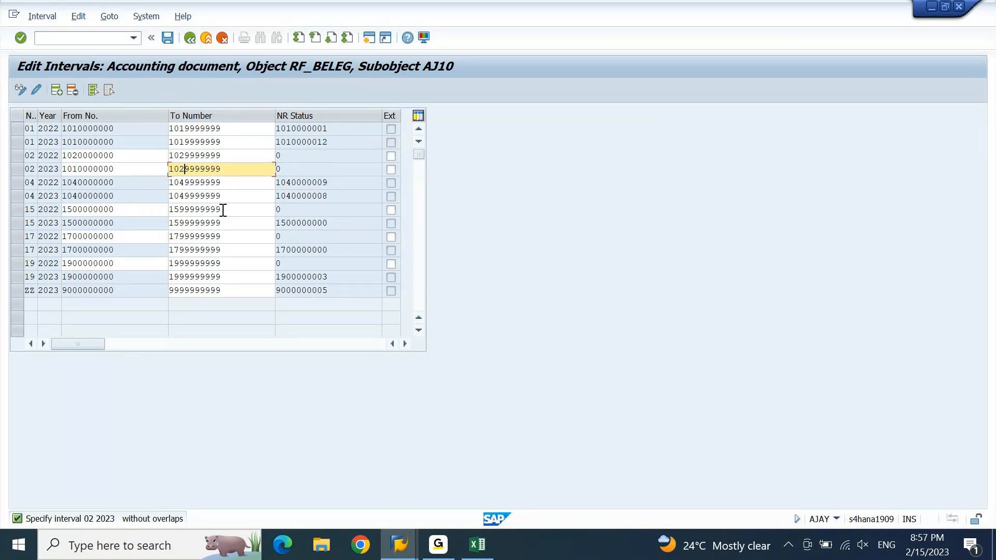
pyautogui.hotkey('shift', 'Tab')
pyautogui.hotkey('shift', 'Left')
pyautogui.write('2')
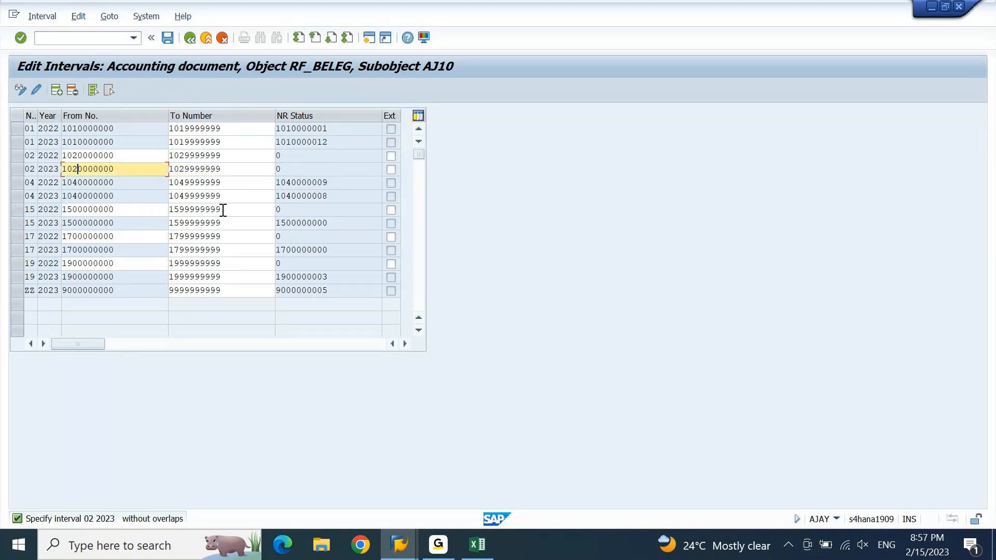
pyautogui.press('Return')
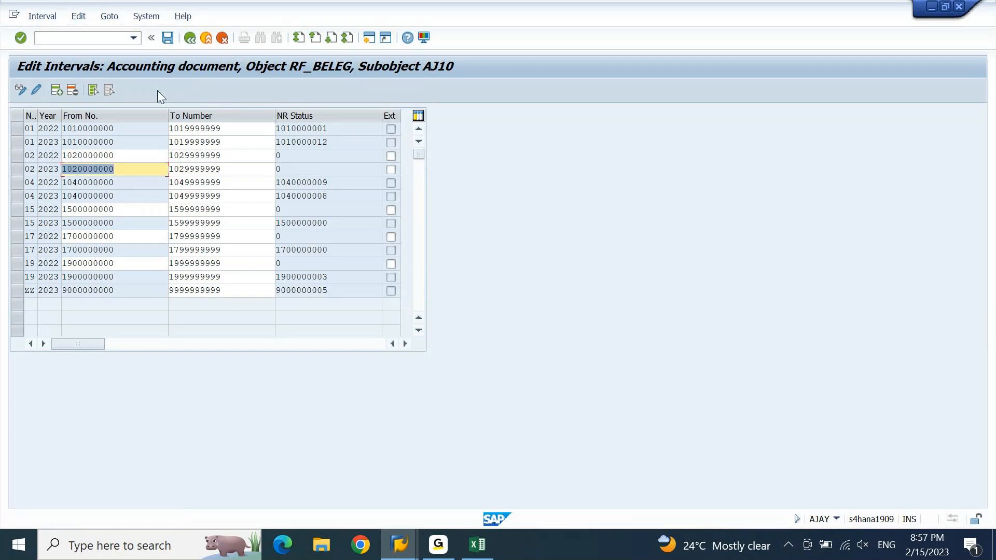
pyautogui.click(169, 42)
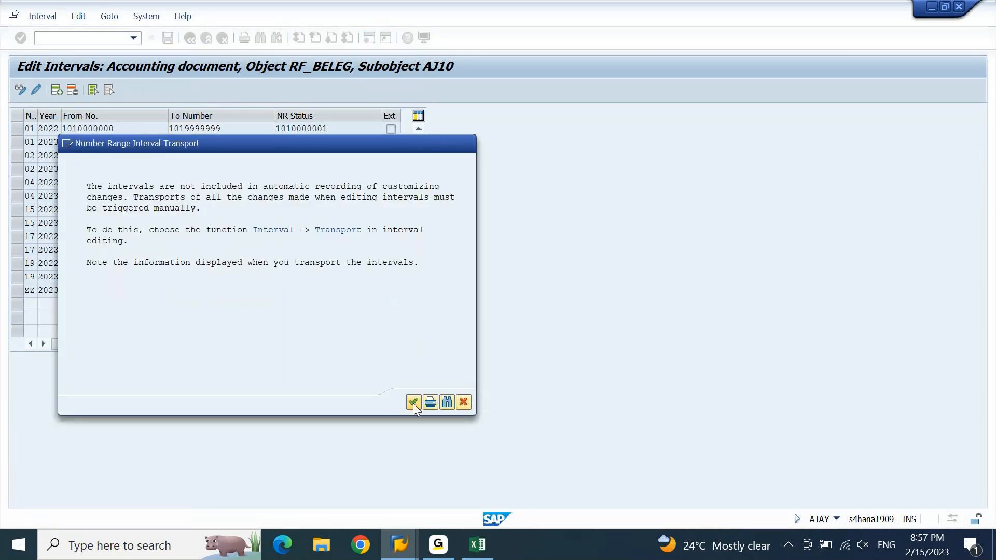
pyautogui.click(413, 403)
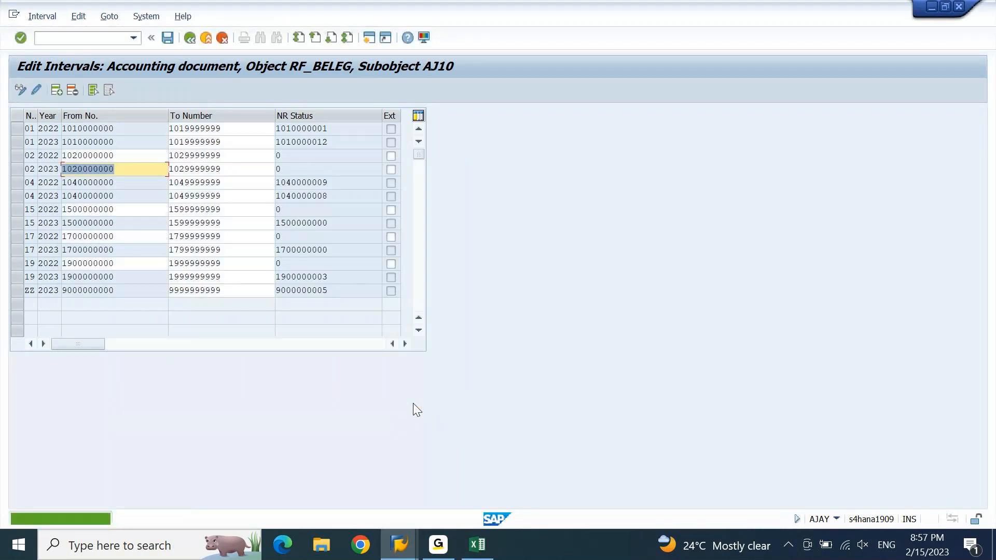
# Return to cash journal 1001, post the selected 1.000,00 cash receipt and check its document status.
pyautogui.click(409, 550)
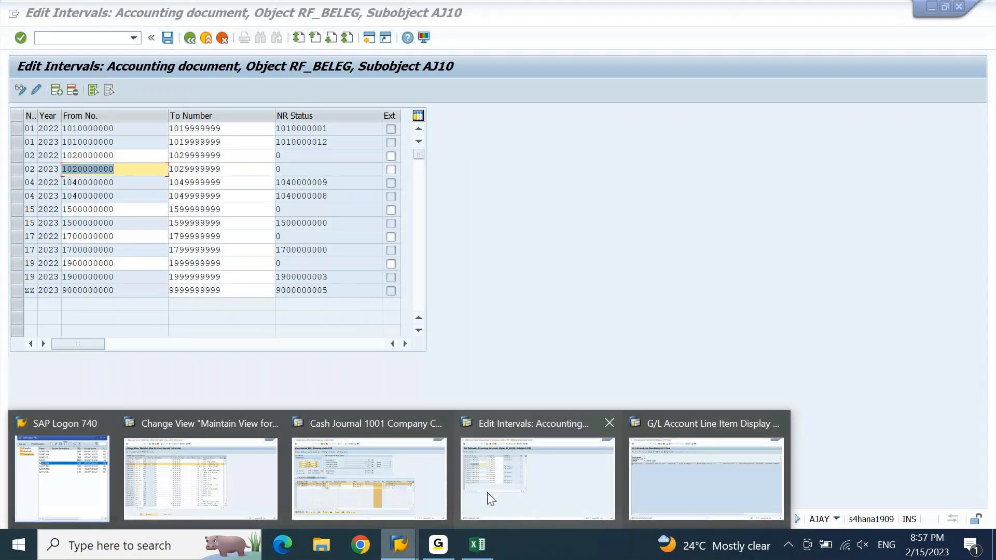
pyautogui.click(409, 484)
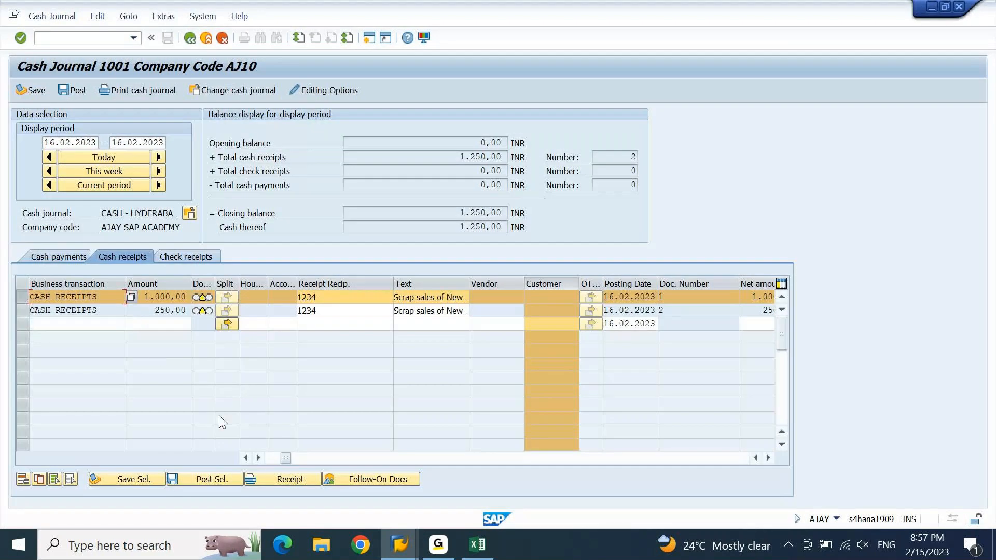
pyautogui.click(226, 477)
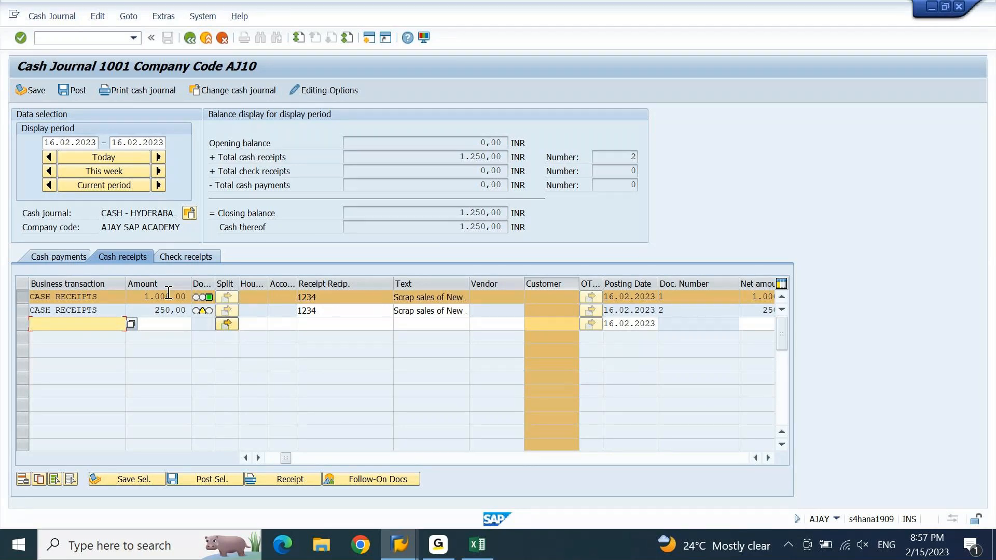
pyautogui.moveTo(207, 300)
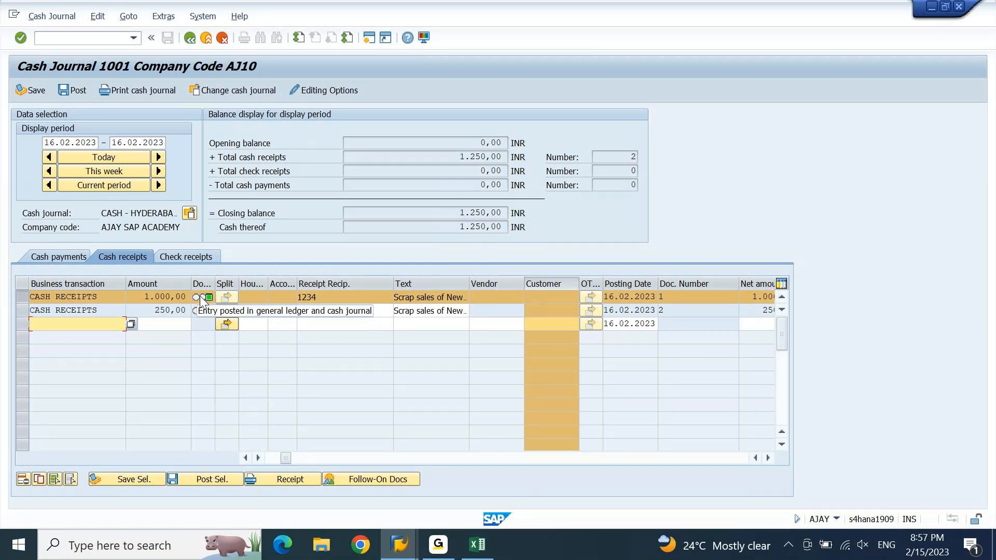
# Review the Excel notes on the two cash journal document numbers, and examine the internal document number of the 1.000,00 receipt.
pyautogui.hotkey('alt', 'Tab')
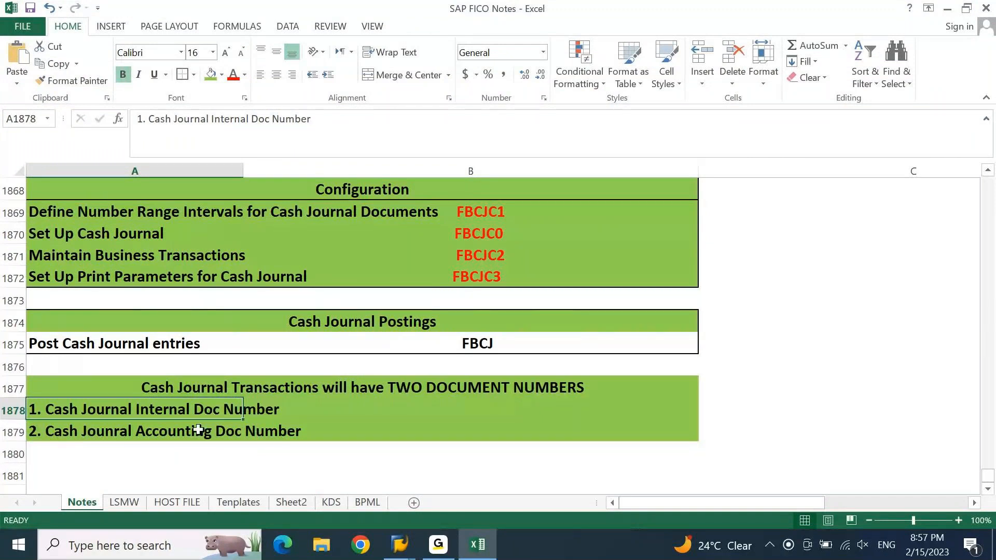
pyautogui.click(482, 550)
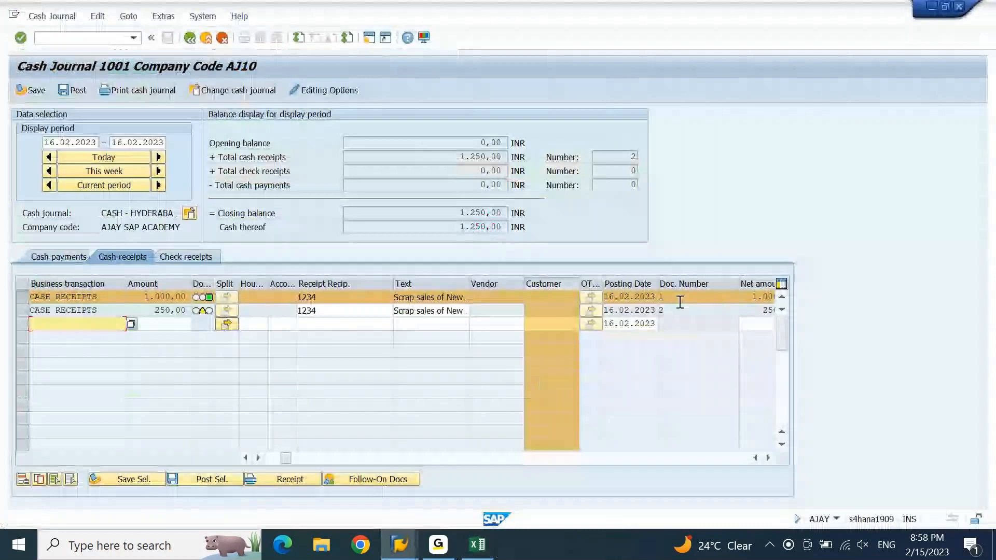
pyautogui.click(768, 457)
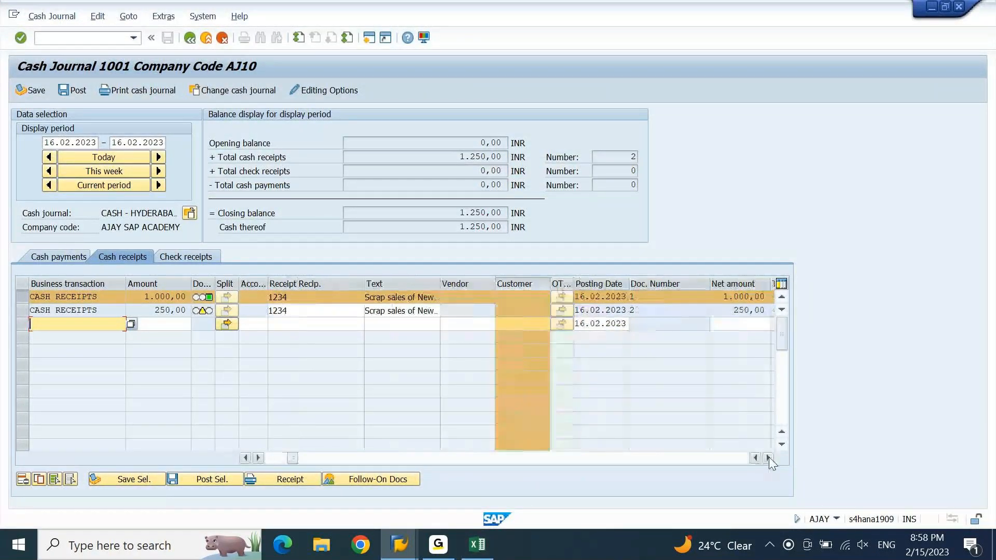
pyautogui.click(769, 458)
pyautogui.click(769, 458)
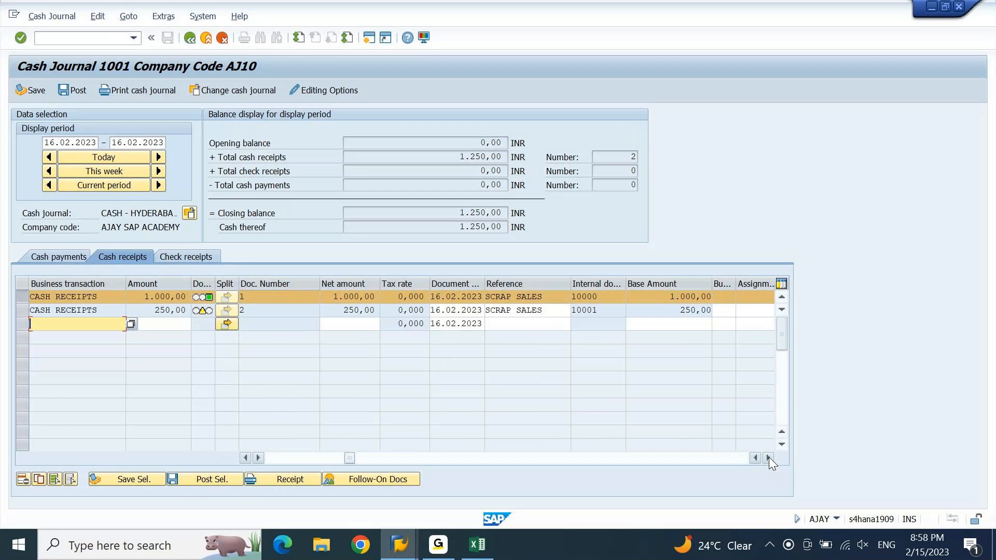
pyautogui.moveTo(625, 284); pyautogui.dragTo(677, 283)
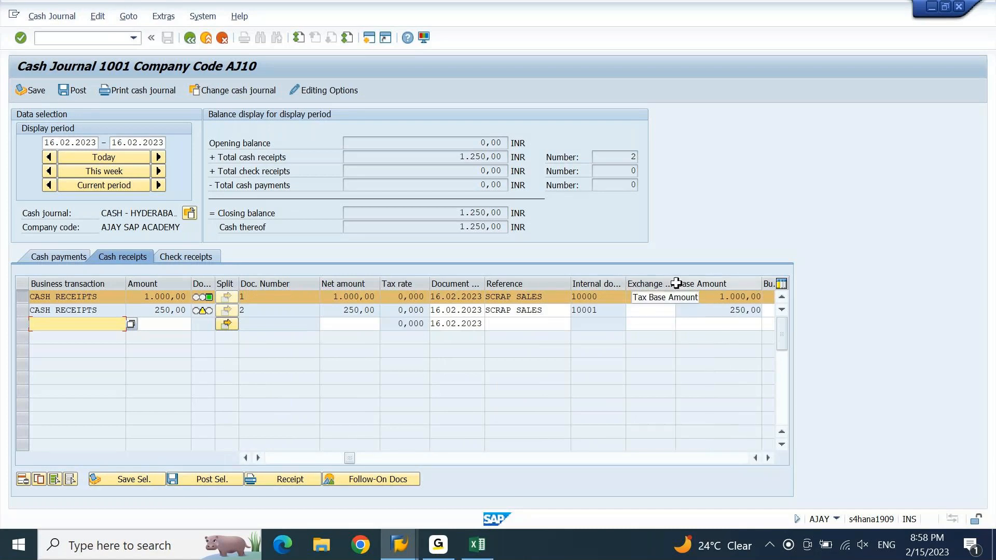
pyautogui.doubleClick(611, 294)
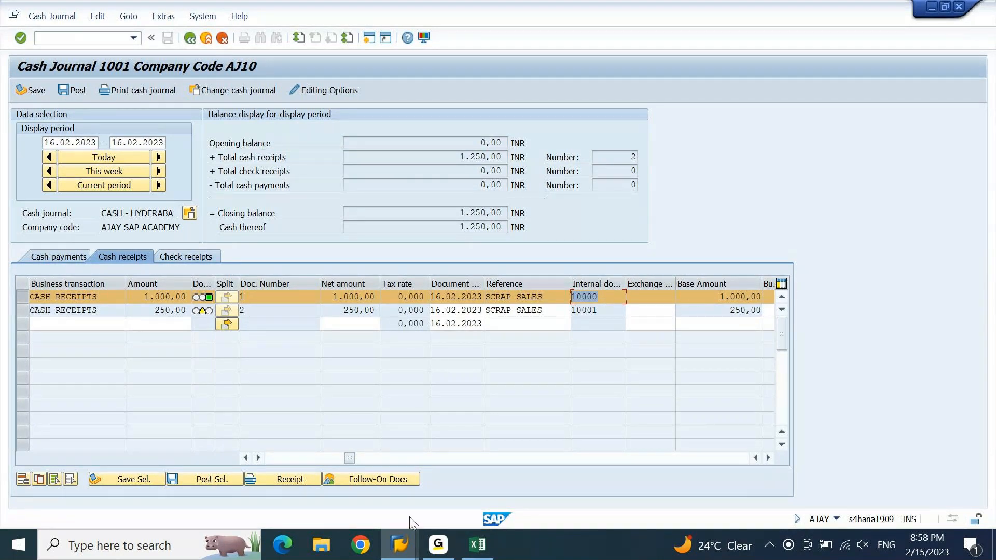
# From the cash journal configuration session, display the cash journal document number range intervals of company code AJ10 and examine their start number and status.
pyautogui.moveTo(399, 544)
pyautogui.click(196, 475)
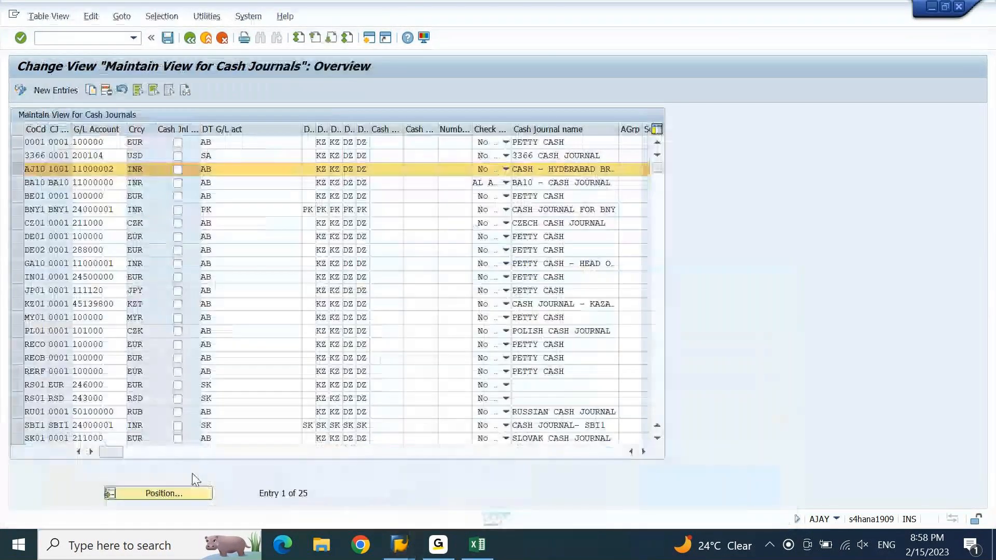
pyautogui.click(190, 38)
pyautogui.click(93, 226)
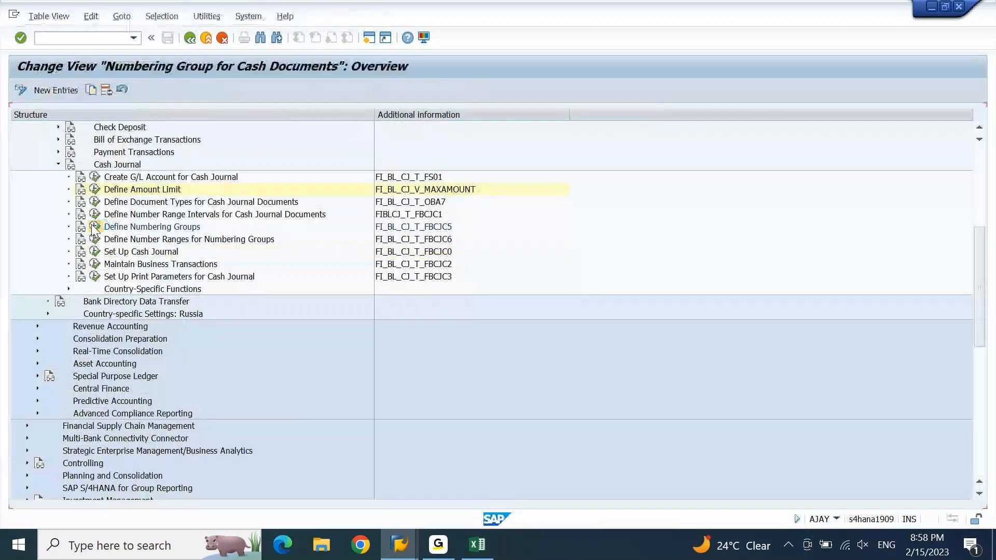
pyautogui.click(190, 37)
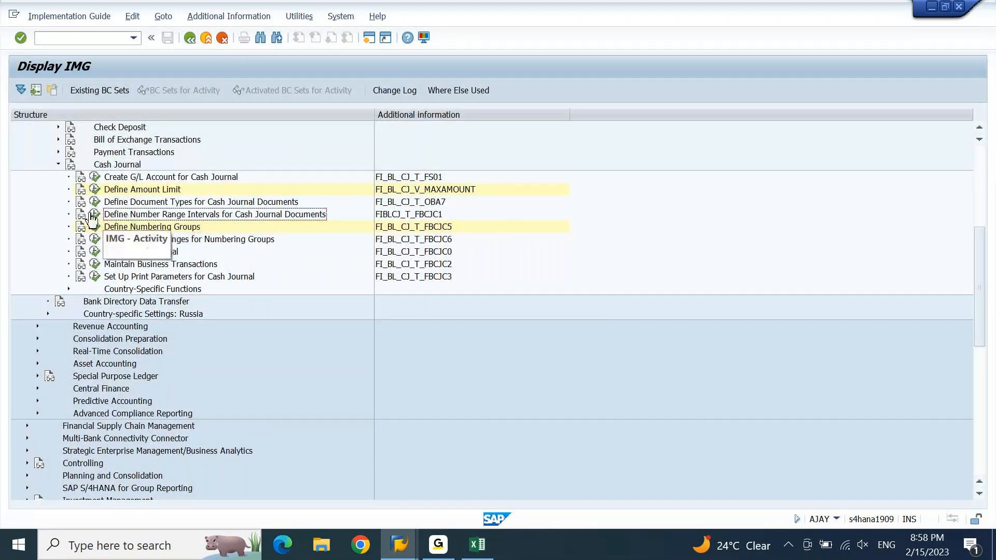
pyautogui.doubleClick(129, 214)
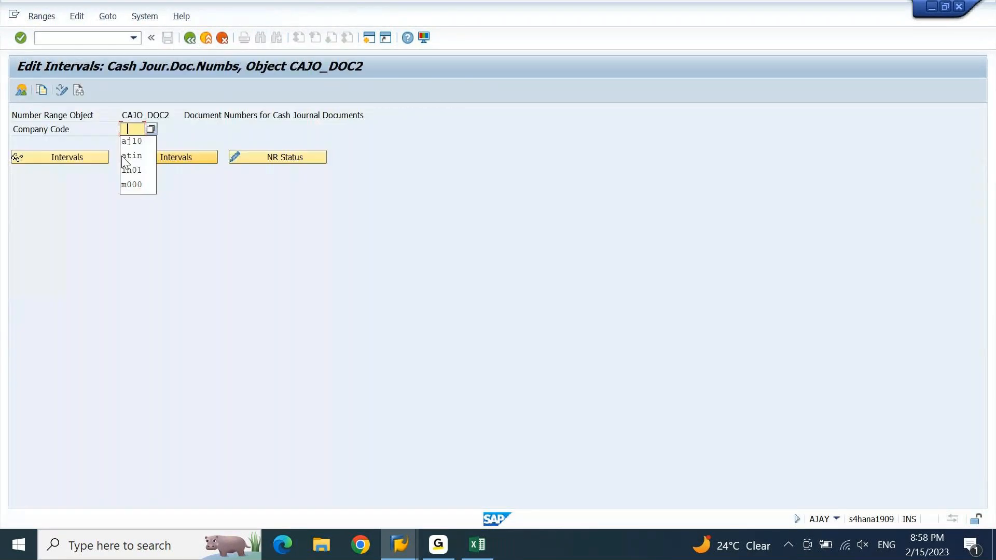
pyautogui.click(145, 141)
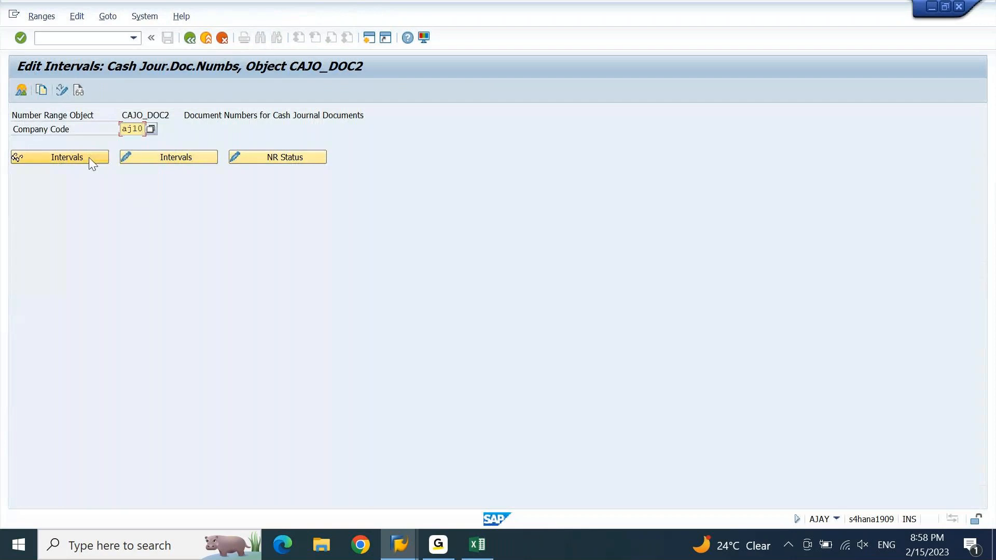
pyautogui.click(88, 157)
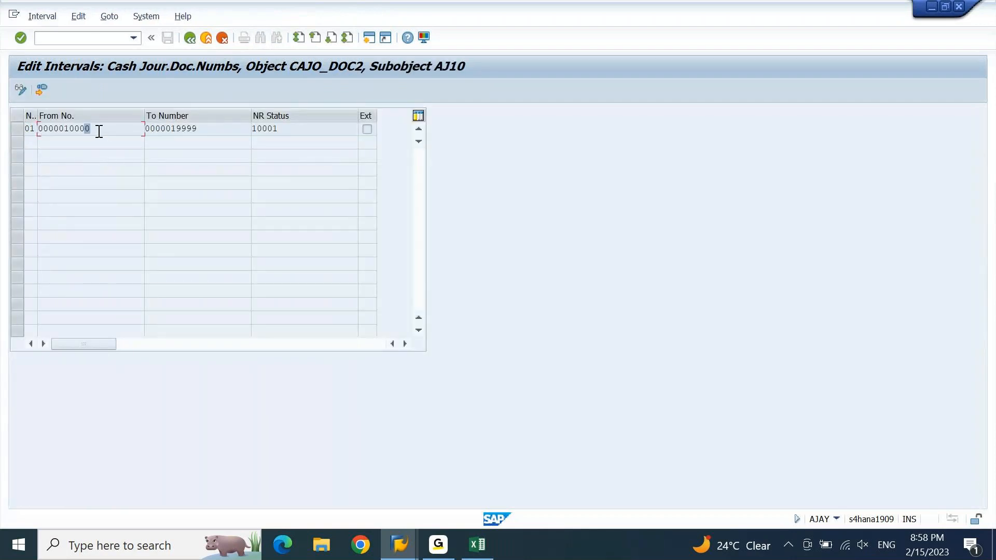
pyautogui.moveTo(98, 131); pyautogui.dragTo(4, 145)
pyautogui.moveTo(281, 128); pyautogui.dragTo(229, 147)
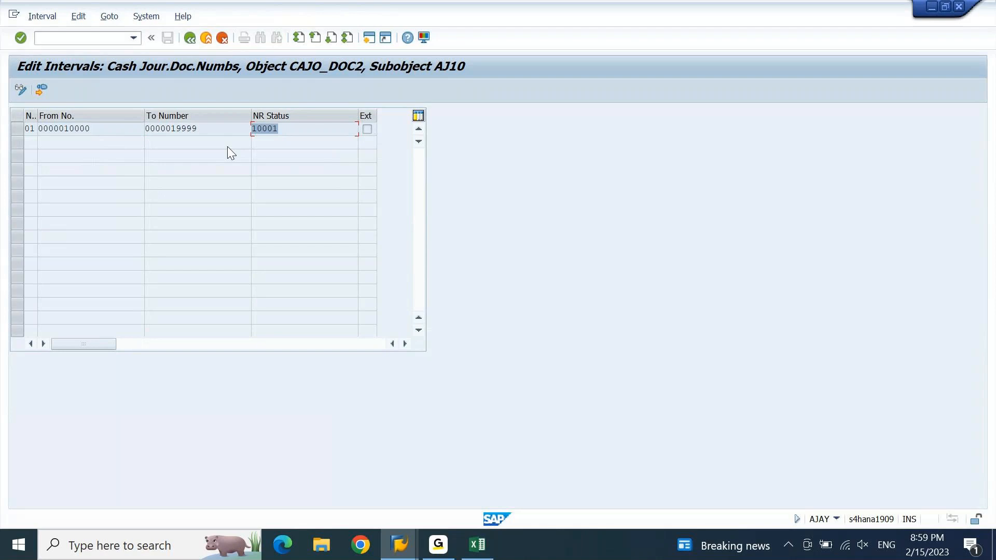
# Compare the internal document number of the 250,00 cash receipt with the number range status of AJ10's cash journal interval 01.
pyautogui.hotkey('alt', 'Tab')
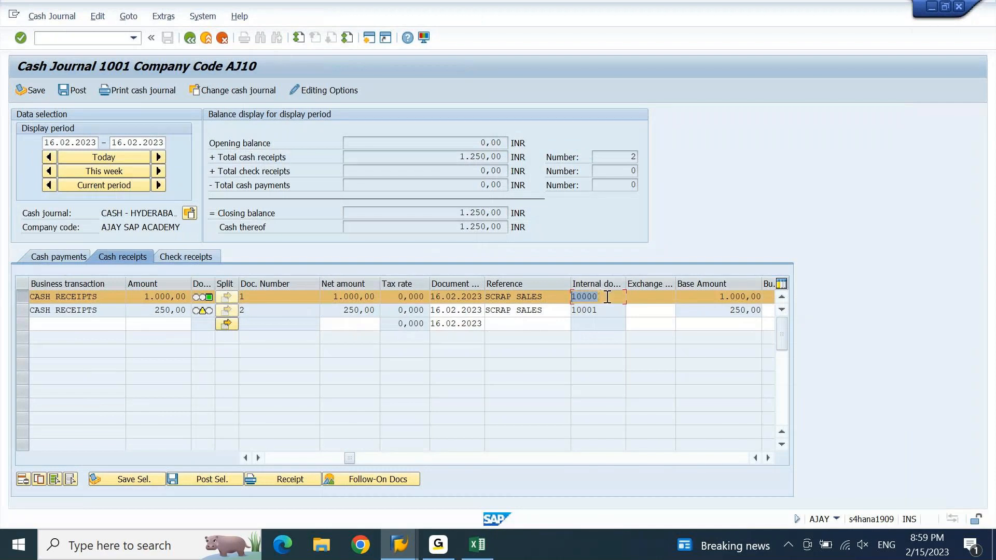
pyautogui.doubleClick(584, 310)
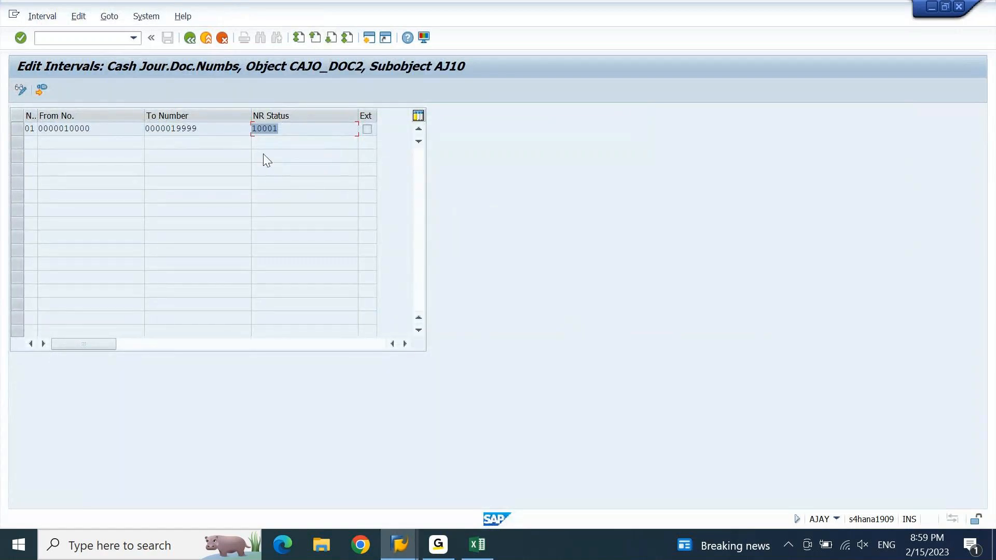
pyautogui.click(288, 132)
pyautogui.hotkey('alt', 'Tab')
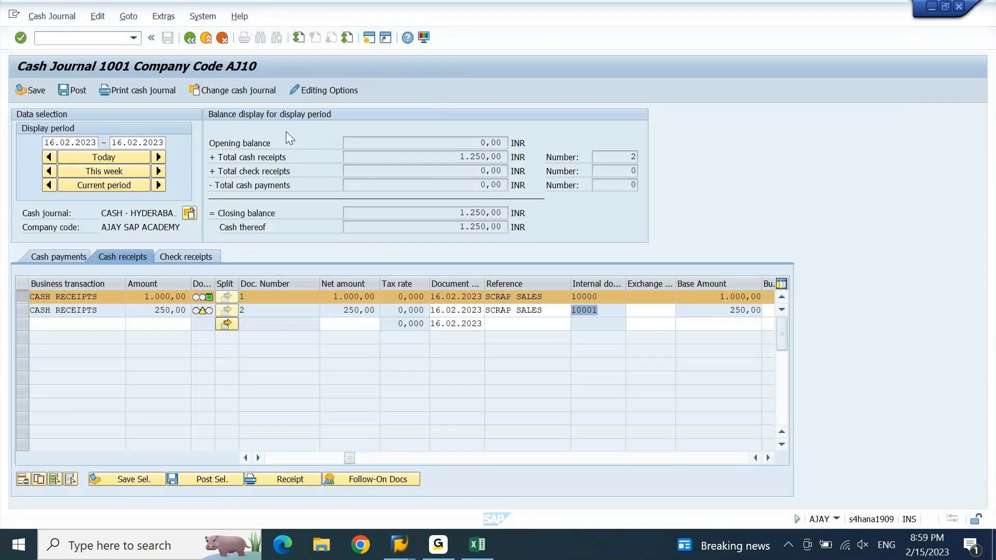
pyautogui.click(599, 326)
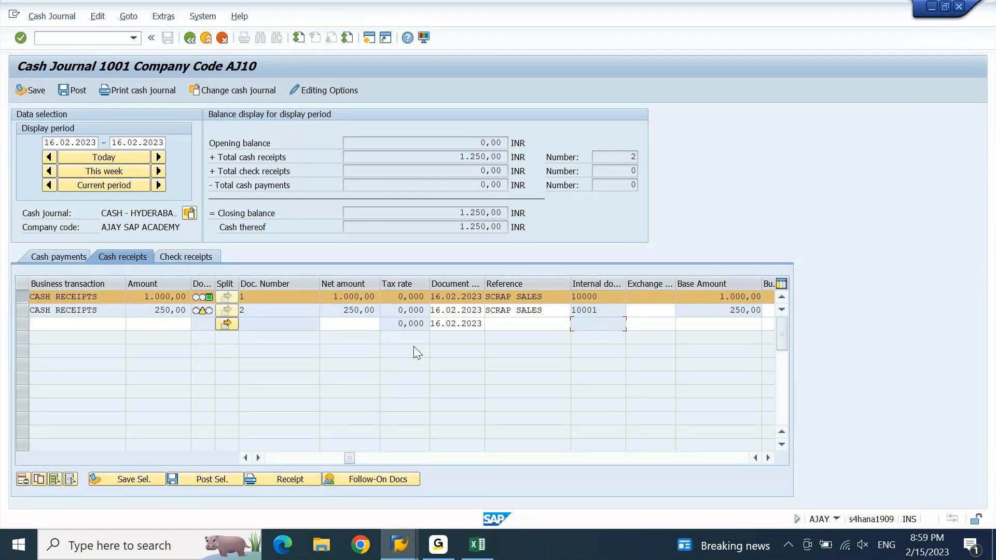
# Return to the G/L line item selection and rerun the open item display for account 11000002 in company code AJ10.
pyautogui.moveTo(405, 540)
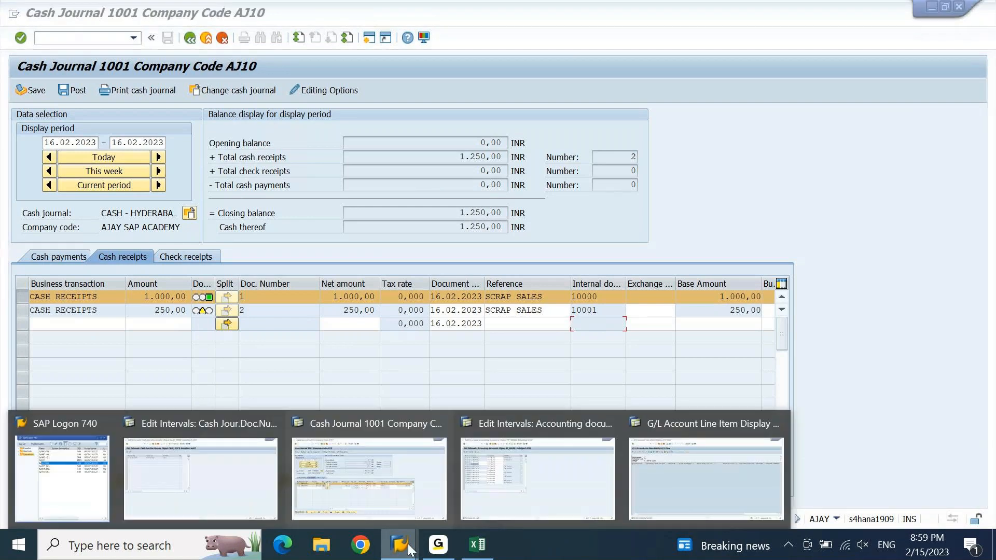
pyautogui.click(704, 467)
pyautogui.click(189, 40)
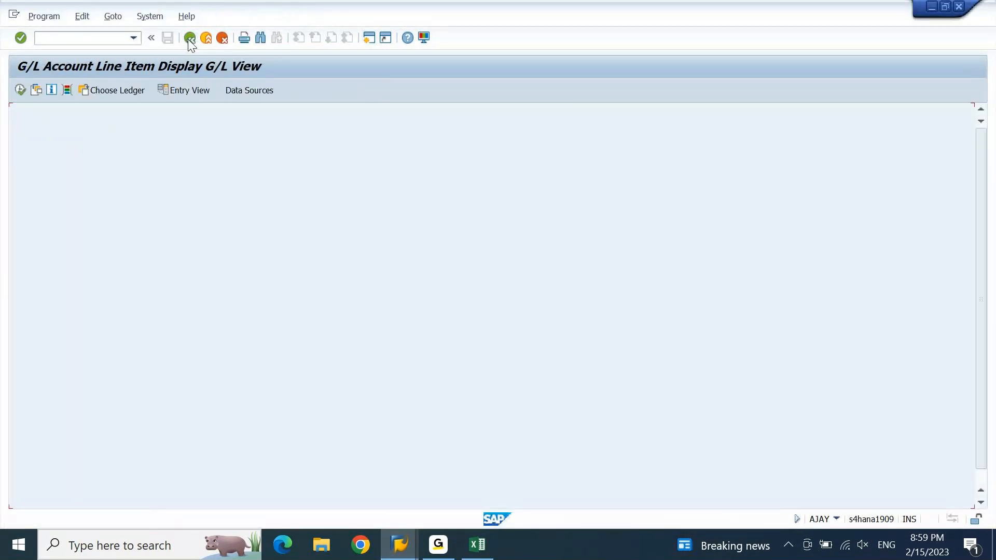
pyautogui.hotkey('alt', 'Tab')
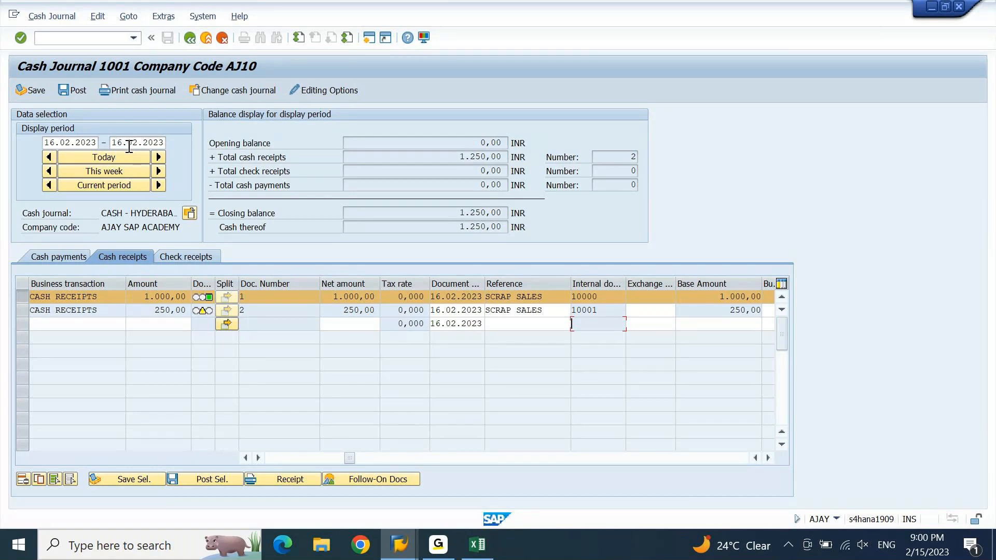
pyautogui.hotkey('alt', 'Tab')
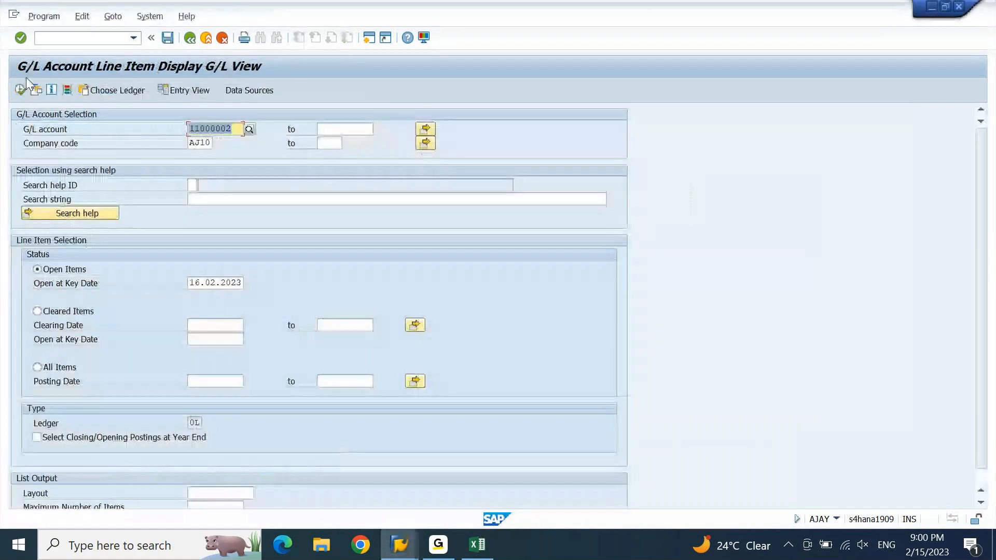
pyautogui.click(21, 90)
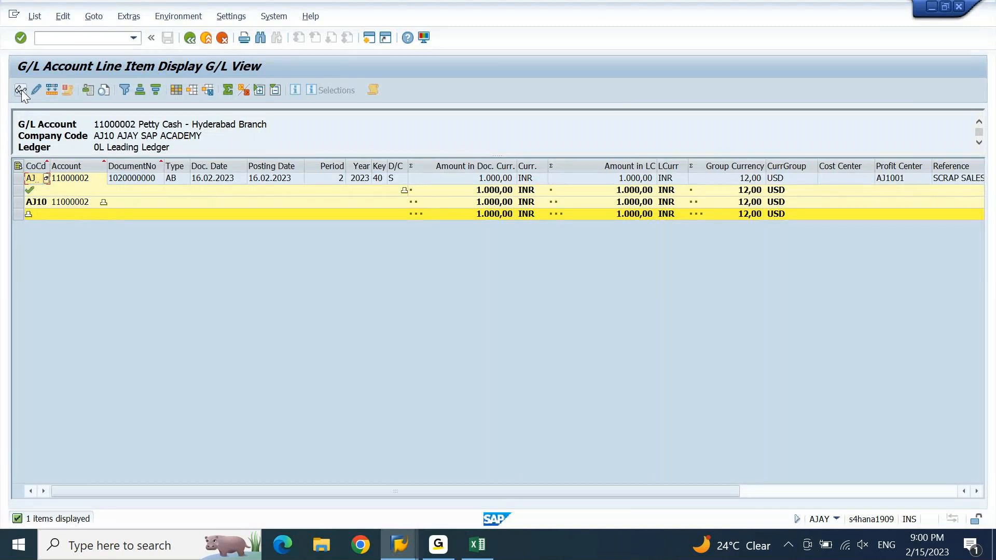
# Compare the local currency total of petty cash account 11000002 with the closing balance of cash journal 1001.
pyautogui.click(613, 165)
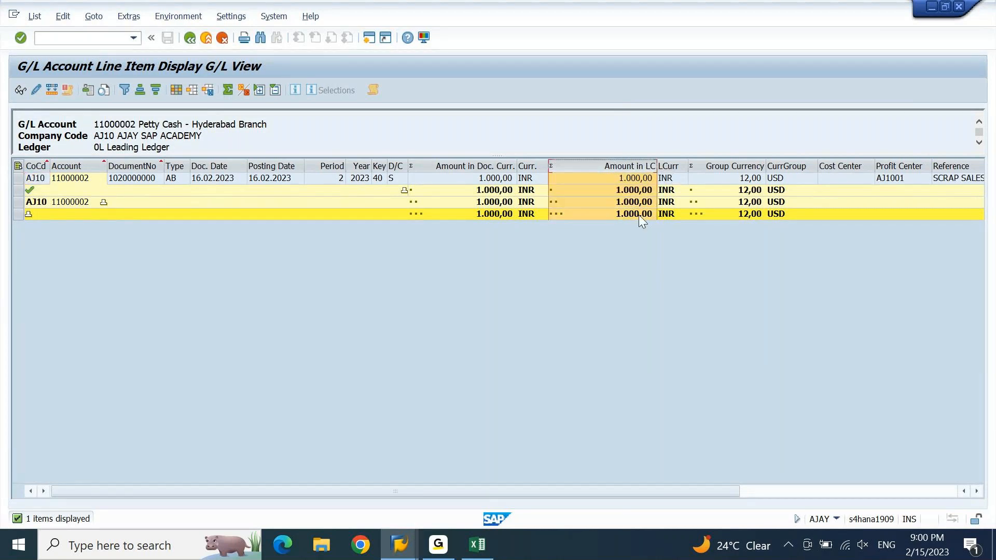
pyautogui.hotkey('alt', 'Tab')
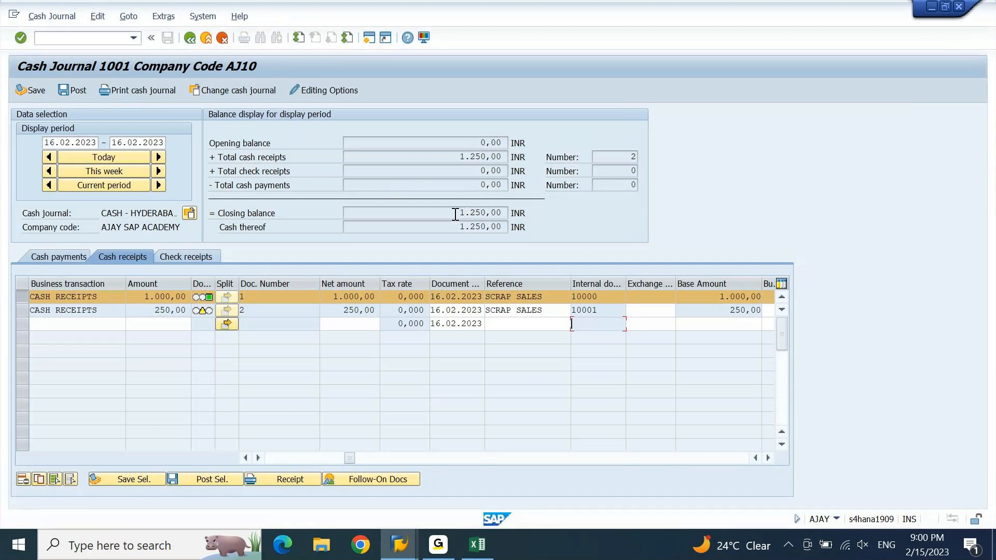
pyautogui.moveTo(454, 216); pyautogui.dragTo(511, 215)
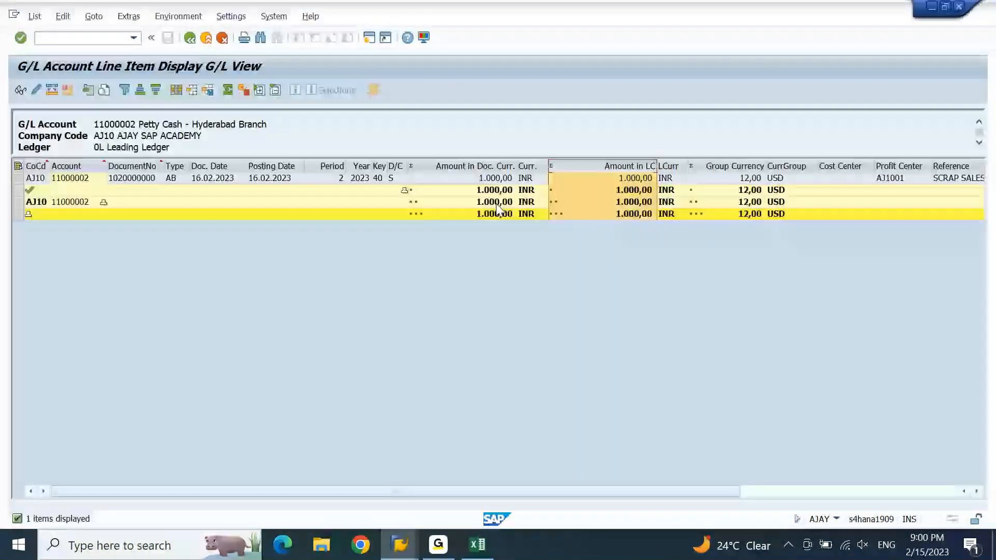
pyautogui.press('F3')
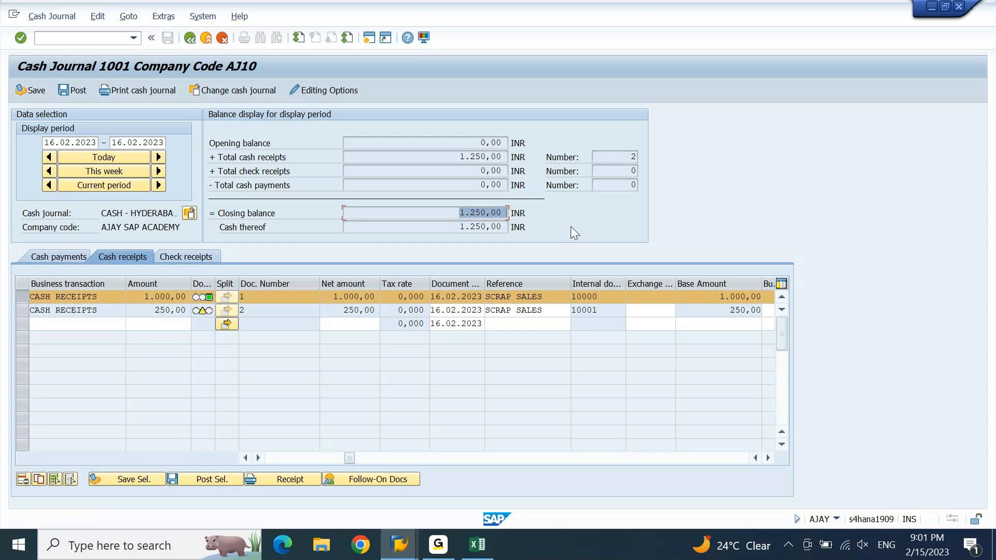
# Post only the saved 250,00 cash receipt in the cash journal, leaving the 1.000,00 receipt out of the selection.
pyautogui.click(23, 309)
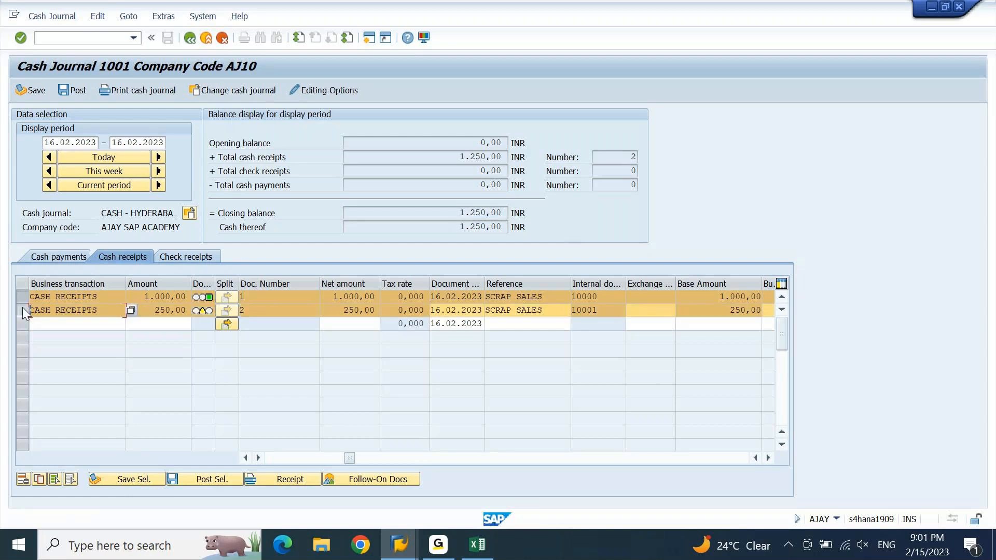
pyautogui.keyDown('ctrl'); pyautogui.click(21, 297); pyautogui.keyUp('ctrl')
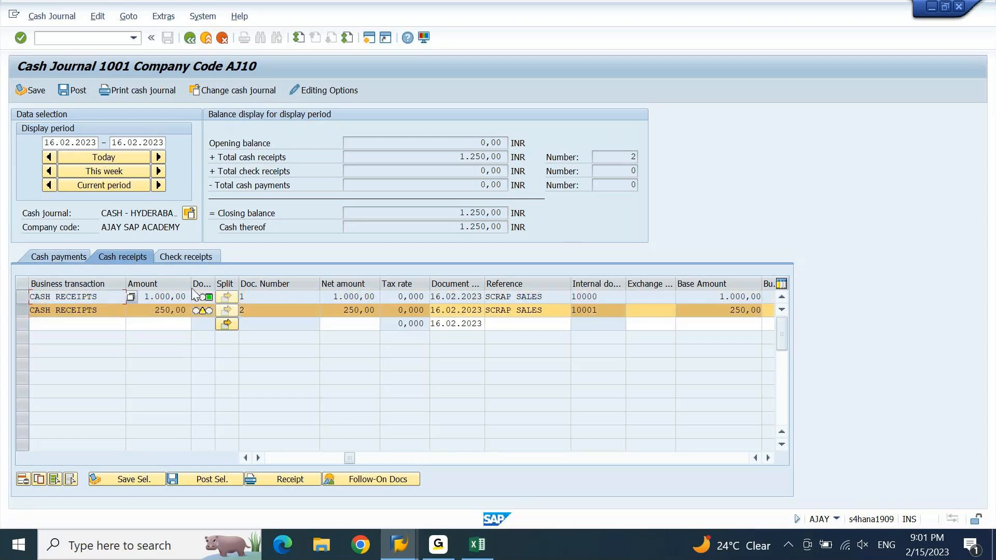
pyautogui.click(219, 481)
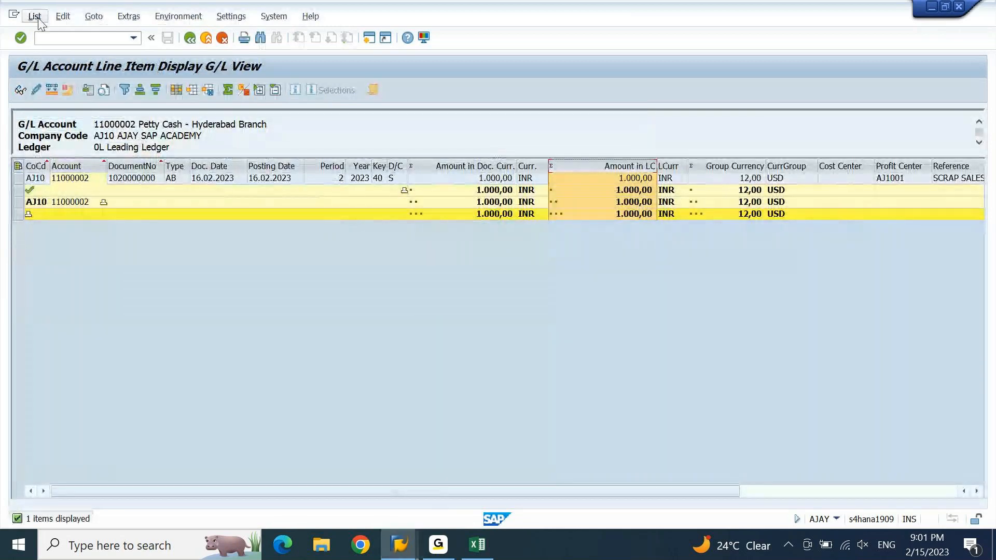
# Refresh the G/L line item list of account 11000002 and compare its total with the cash journal's closing balance.
pyautogui.click(36, 17)
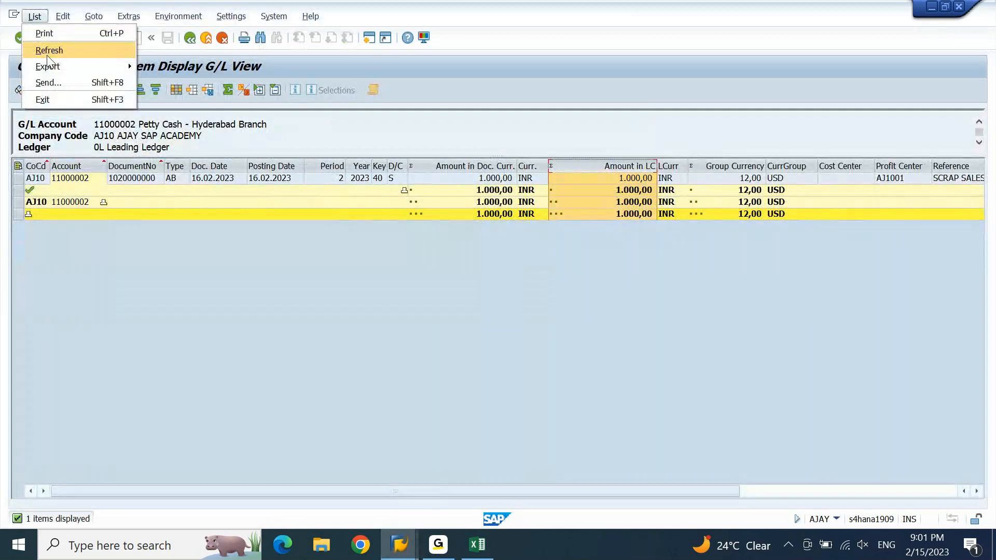
pyautogui.click(46, 55)
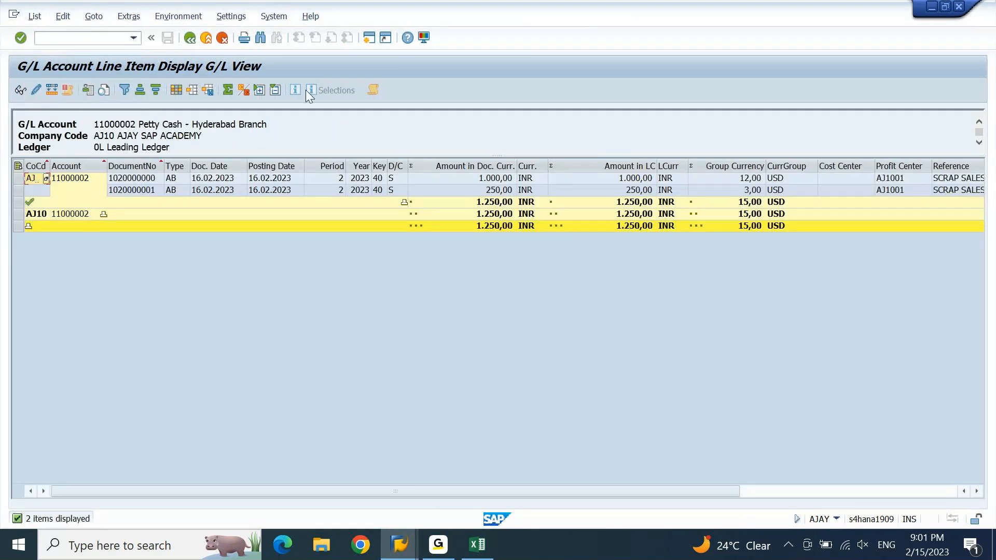
pyautogui.click(632, 217)
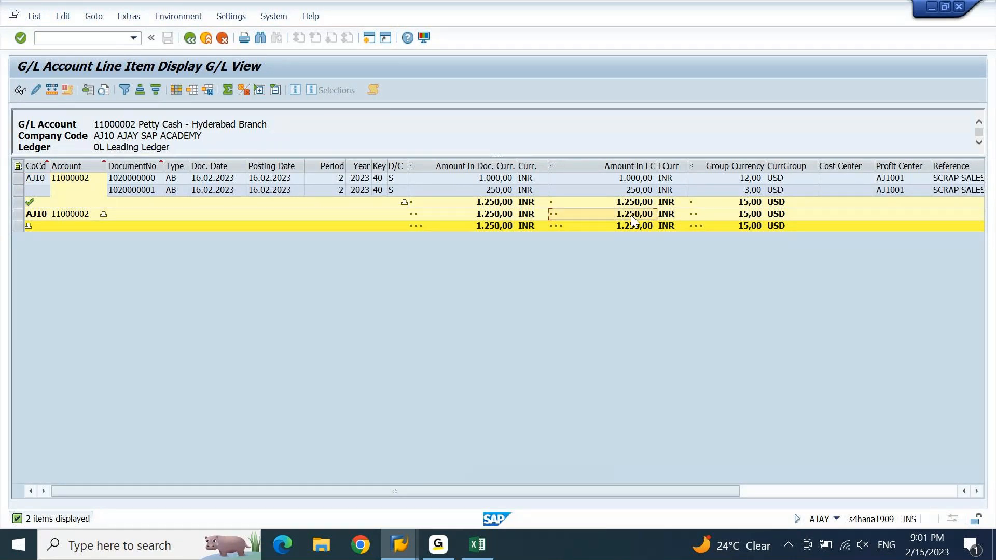
pyautogui.hotkey('alt', 'Tab')
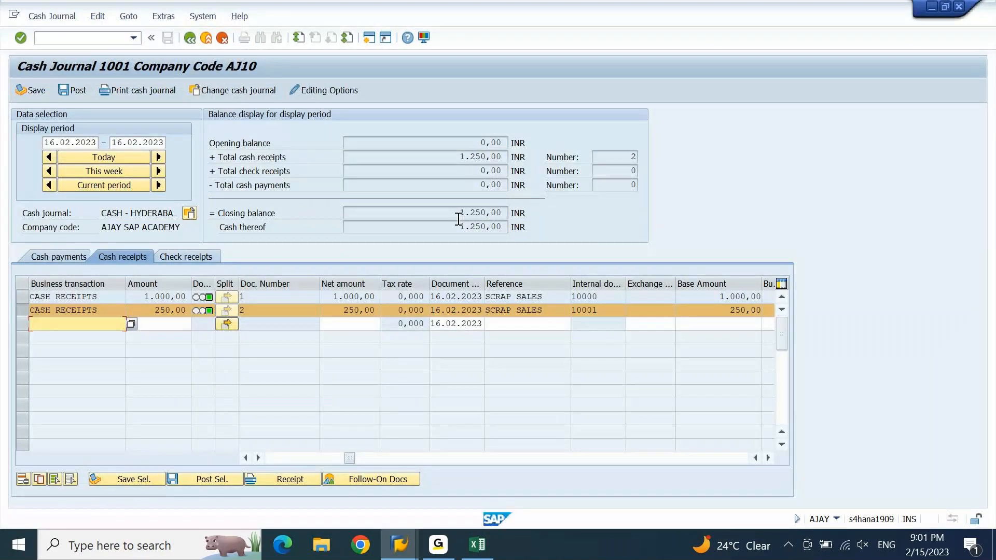
pyautogui.moveTo(458, 217); pyautogui.dragTo(510, 217)
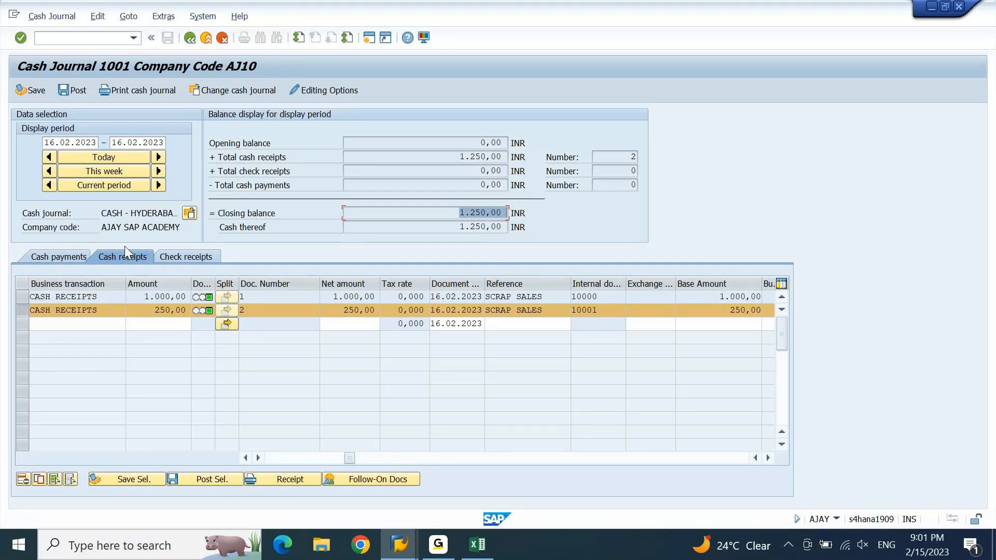
# Show the cash payments of the cash journal, and start transaction FS00 in the document number range session.
pyautogui.click(60, 256)
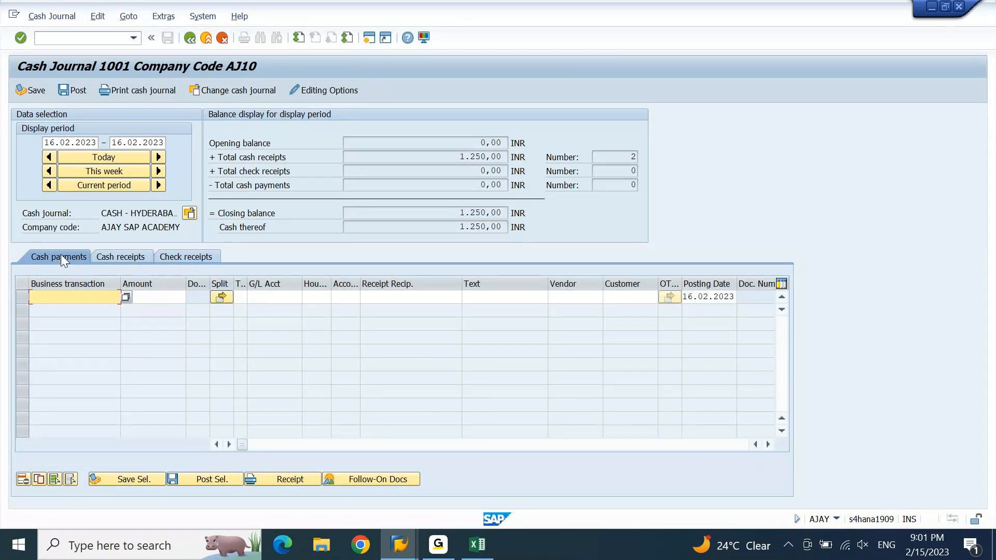
pyautogui.hotkey('alt', 'Tab')
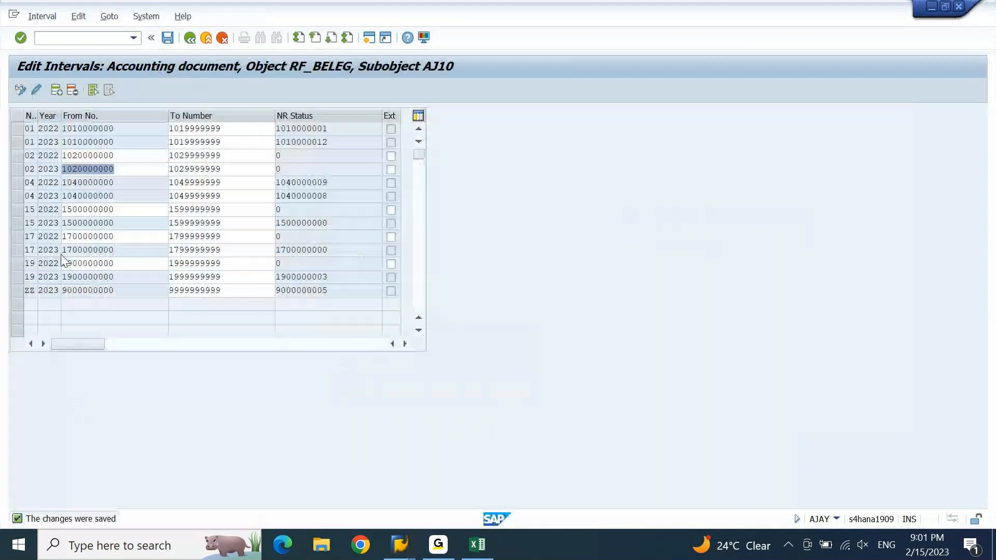
pyautogui.click(101, 37)
pyautogui.write('/')
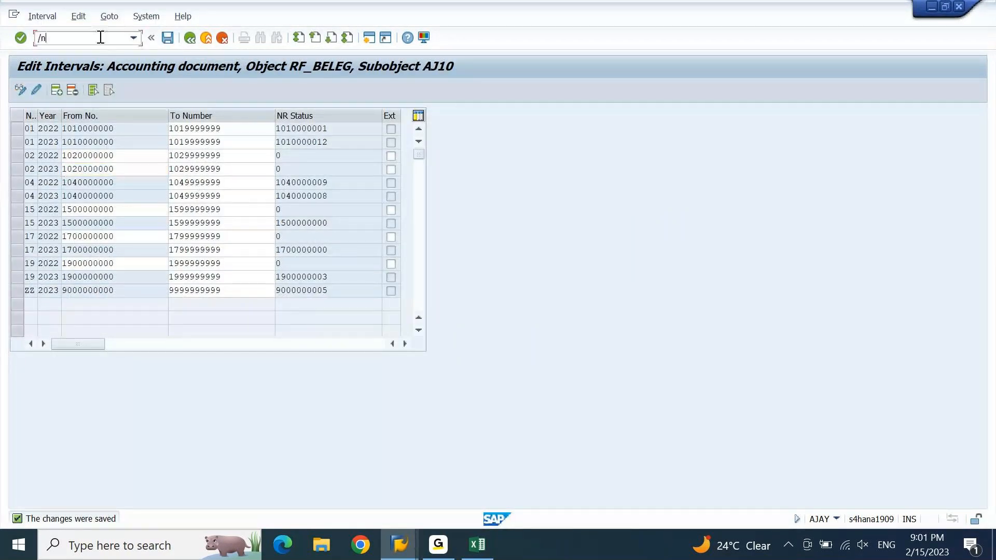
pyautogui.write('n')
pyautogui.press('Return')
pyautogui.write('fs')
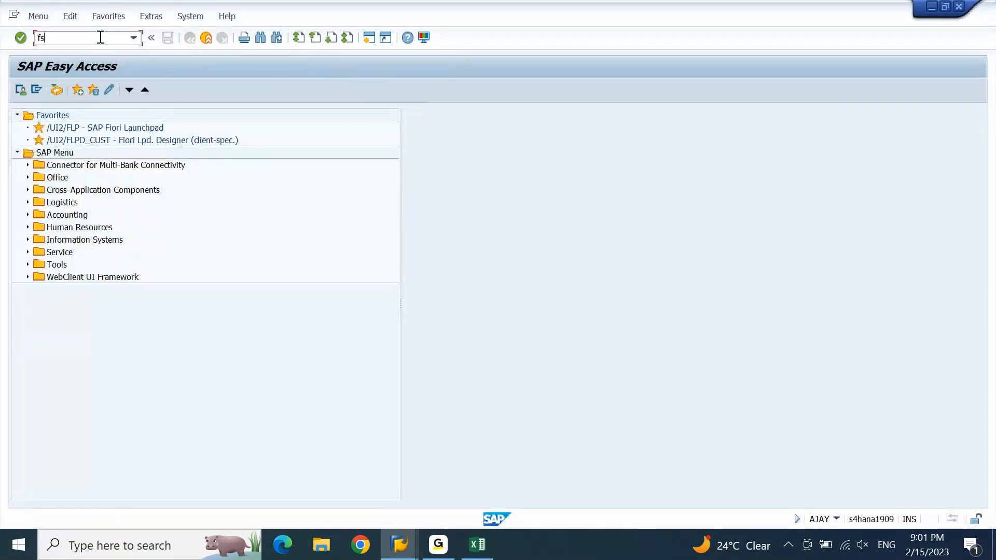
pyautogui.write('00')
pyautogui.press('Return')
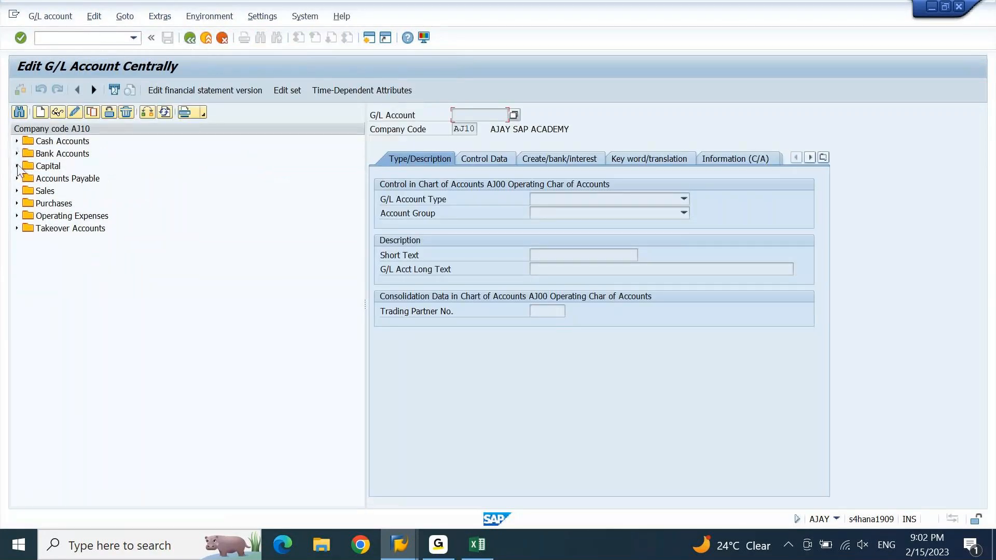
# Display the Transport charges account from the Operating Expenses group and look up its G/L account number.
pyautogui.click(17, 216)
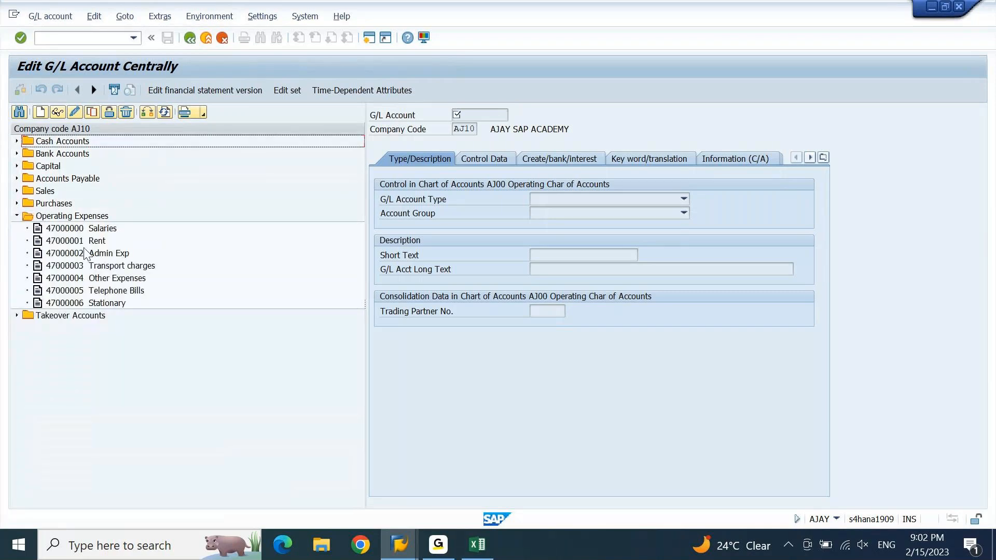
pyautogui.click(63, 269)
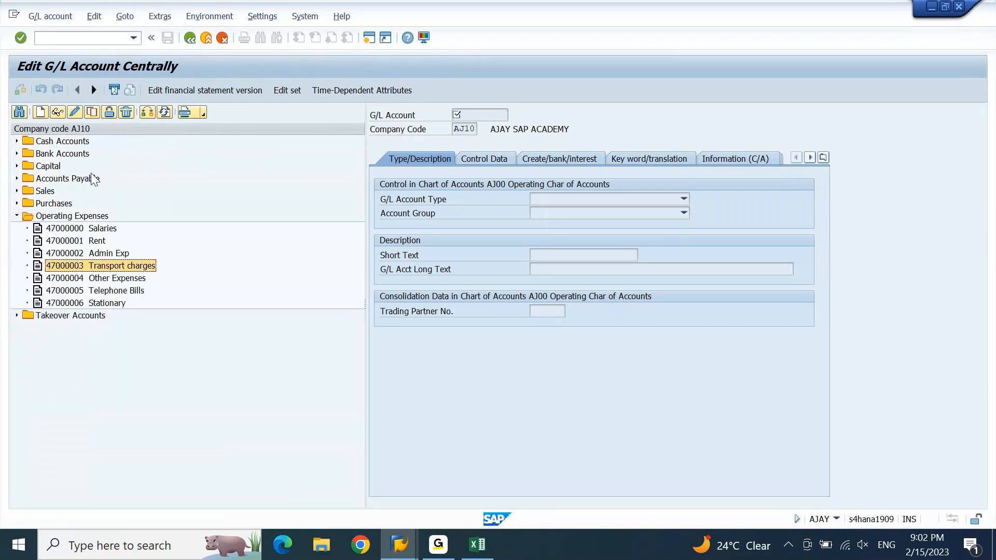
pyautogui.click(59, 112)
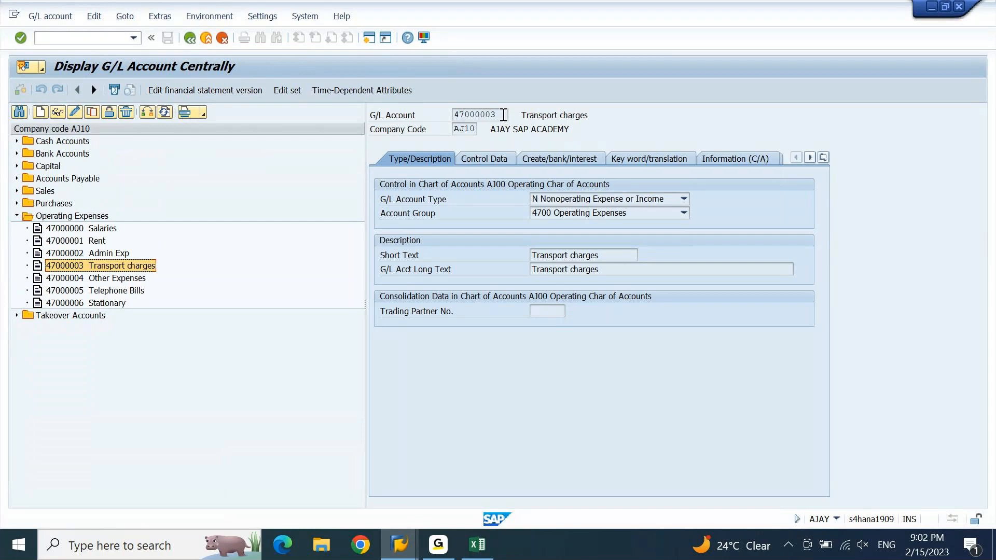
pyautogui.click(504, 114)
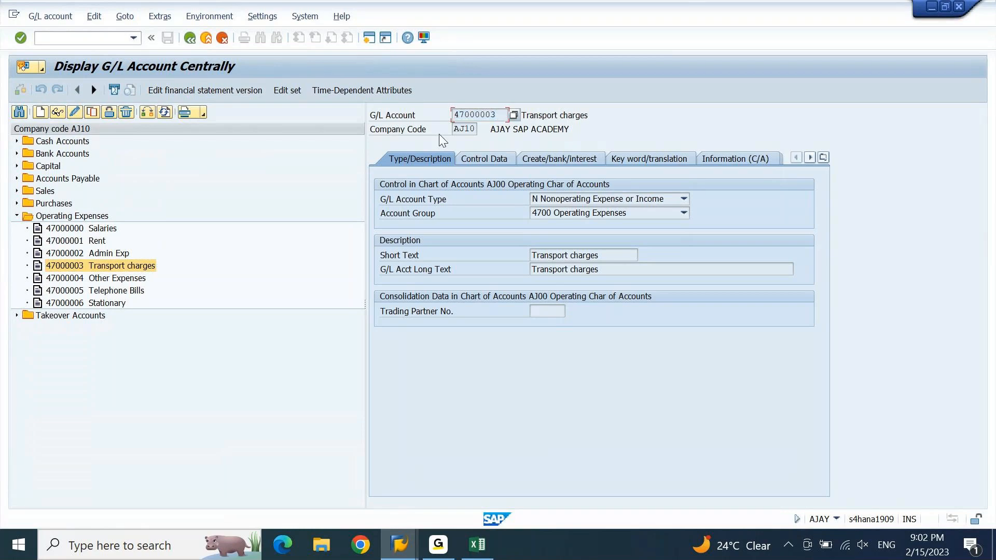
# Back in the cash journal, choose business transaction CASH PAYMENTS of company code AJ10 for the first cash payment line.
pyautogui.hotkey('alt', 'Tab')
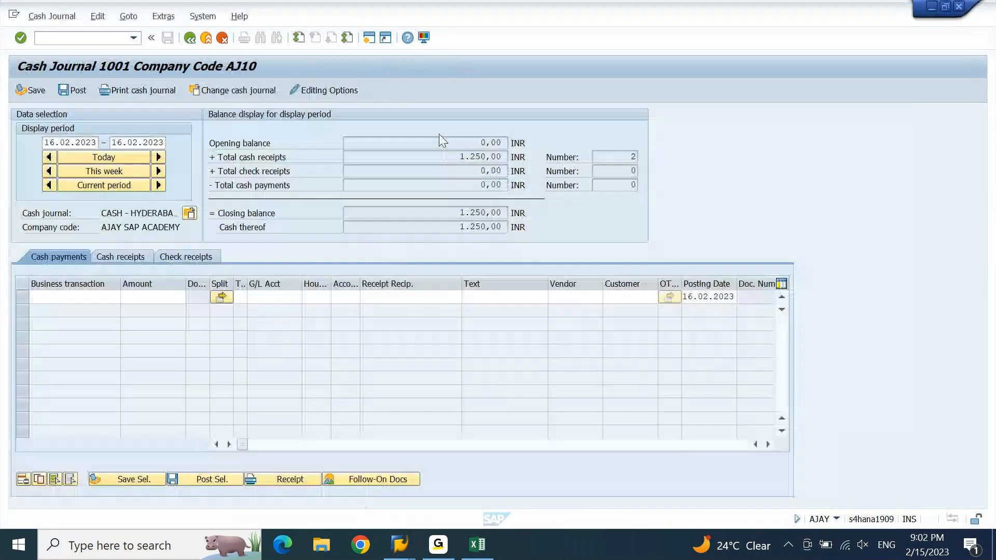
pyautogui.click(123, 298)
pyautogui.click(126, 298)
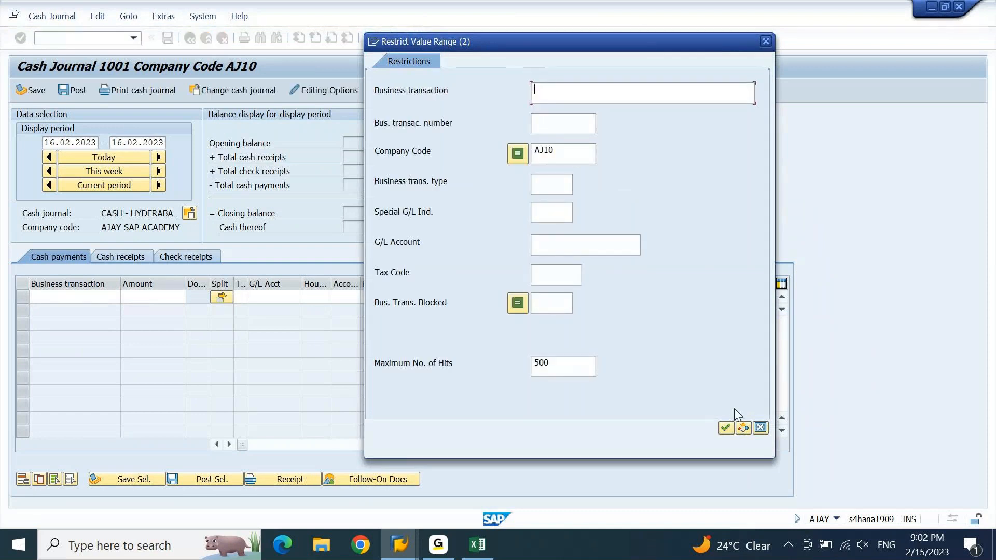
pyautogui.click(725, 427)
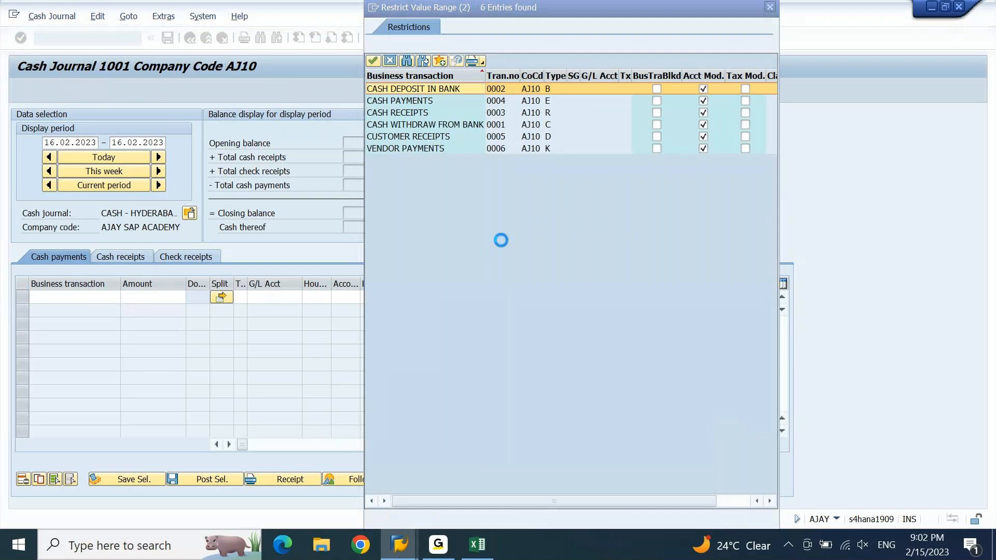
pyautogui.click(403, 102)
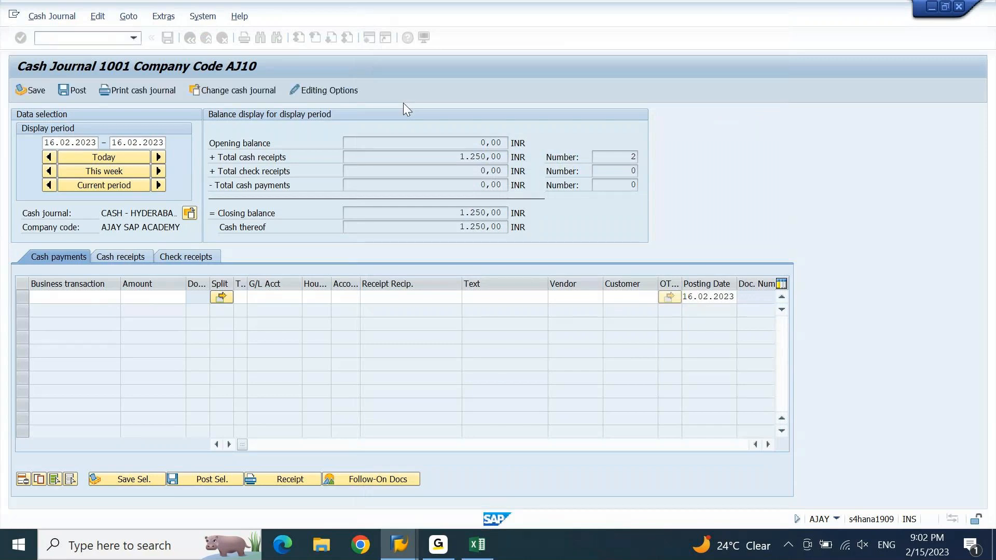
# Enter amount 1300 and G/L account 47000003 on the cash payment line.
pyautogui.click(154, 301)
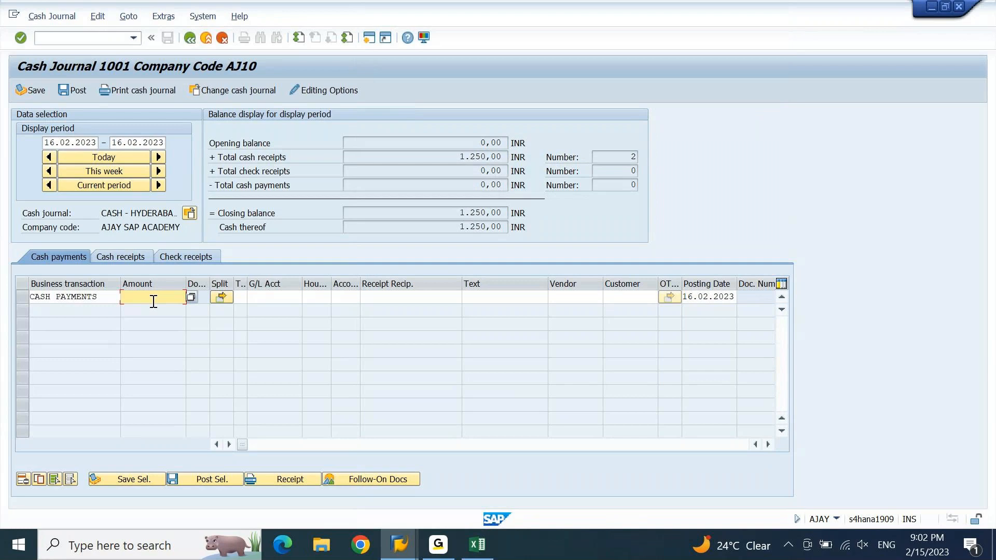
pyautogui.write('1300')
pyautogui.press('Return')
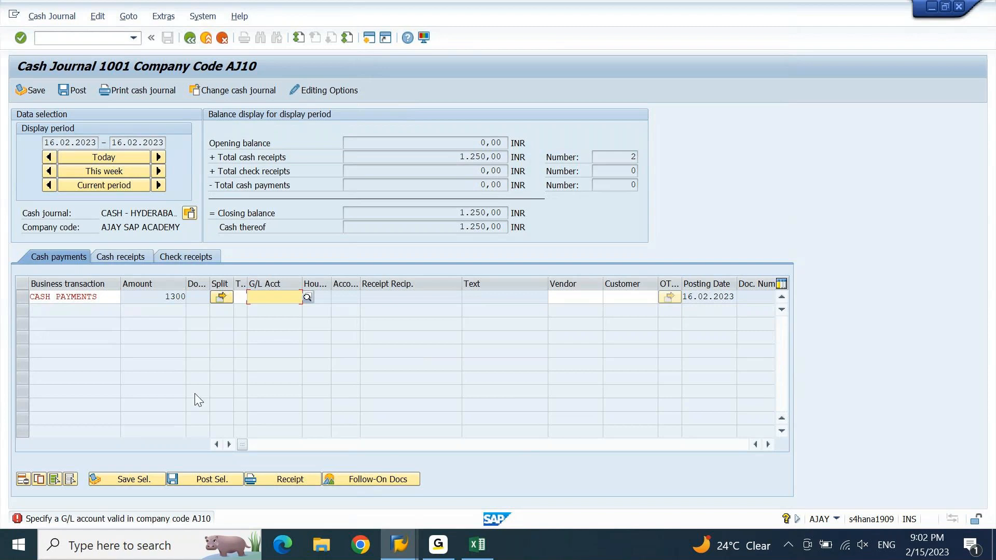
pyautogui.write('47000003')
pyautogui.press('Return')
pyautogui.press('Return')
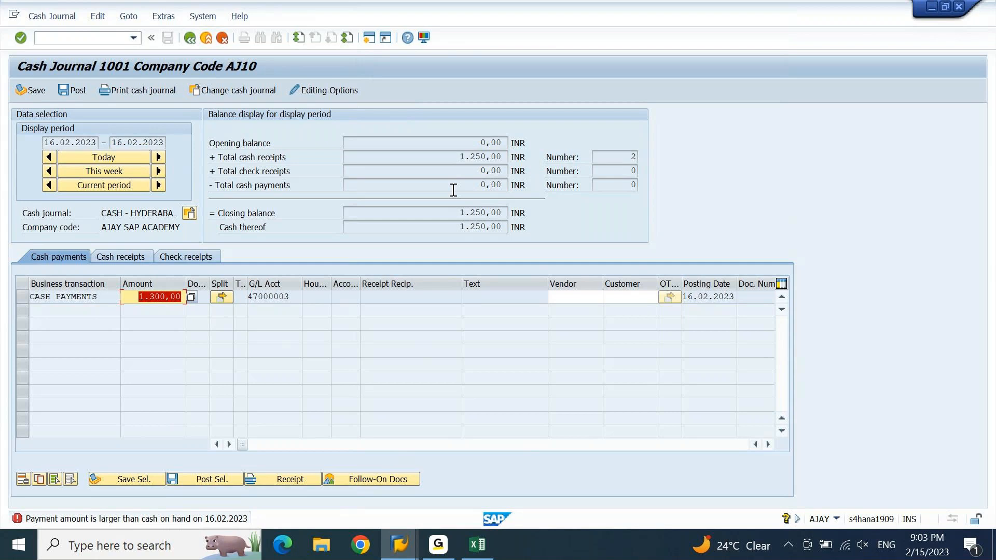
# Check the closing balance and try a payment amount of 1251 on the cash payment line.
pyautogui.doubleClick(460, 213)
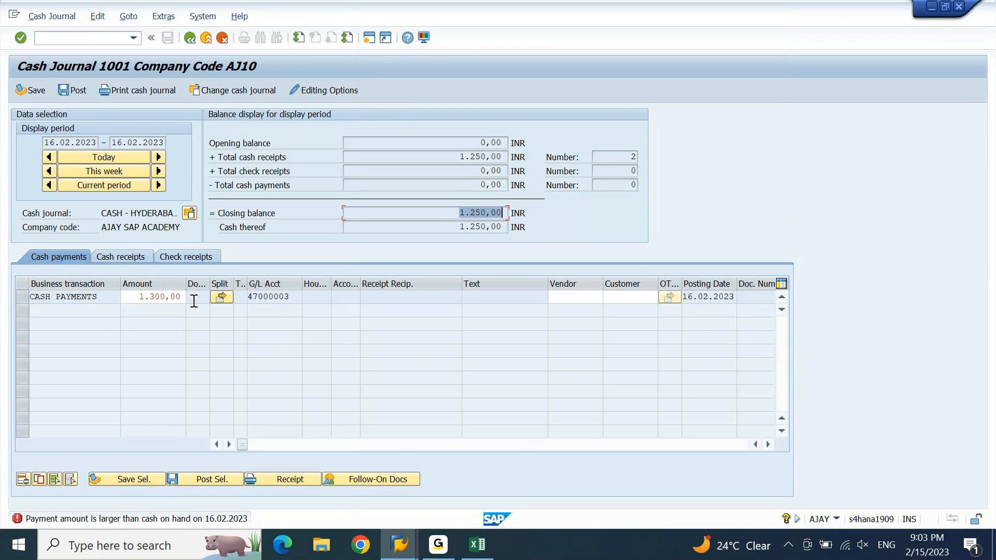
pyautogui.click(162, 296)
pyautogui.write('1251')
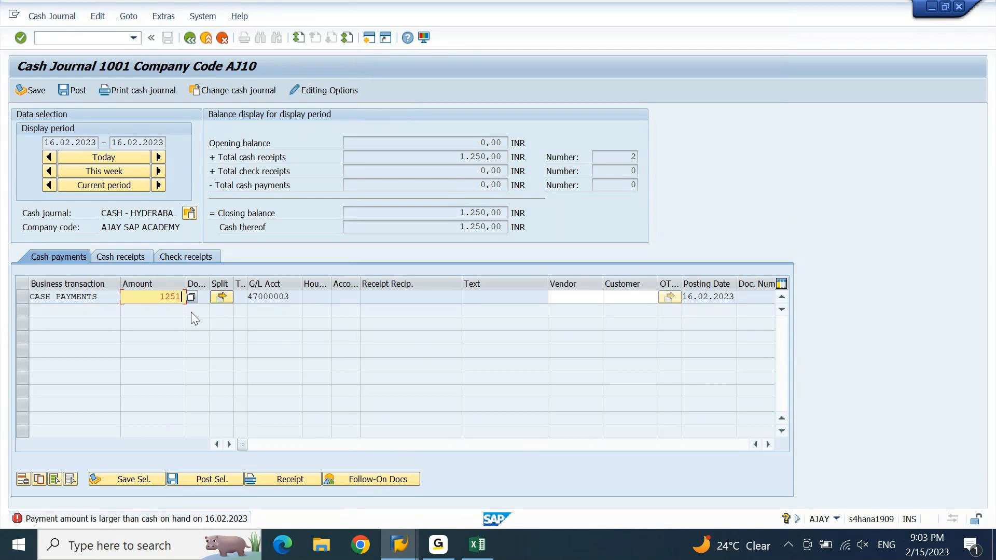
pyautogui.press('Return')
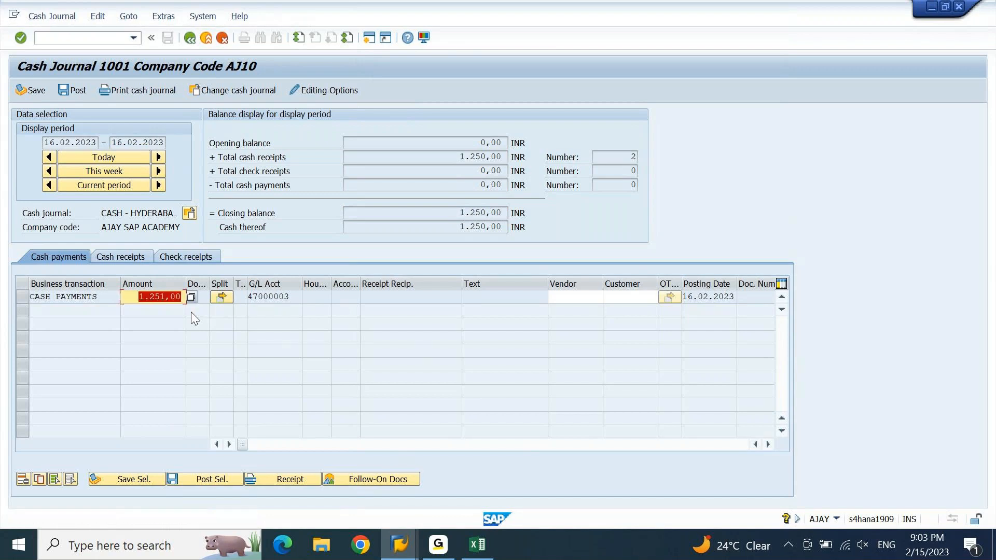
pyautogui.press('Return')
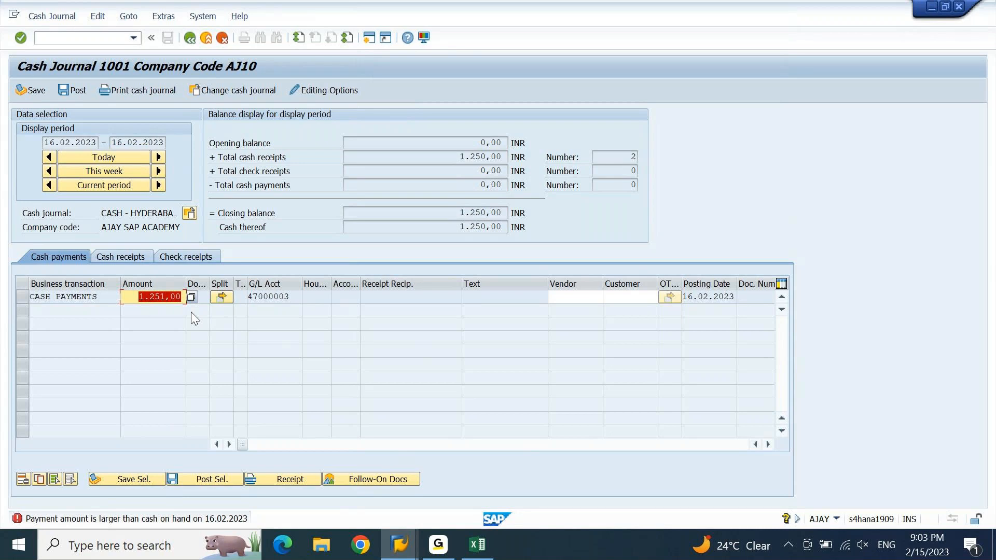
# Set the cash payment amount to 1250 and compare it with the journal's closing balance.
pyautogui.write('1')
pyautogui.press('Return')
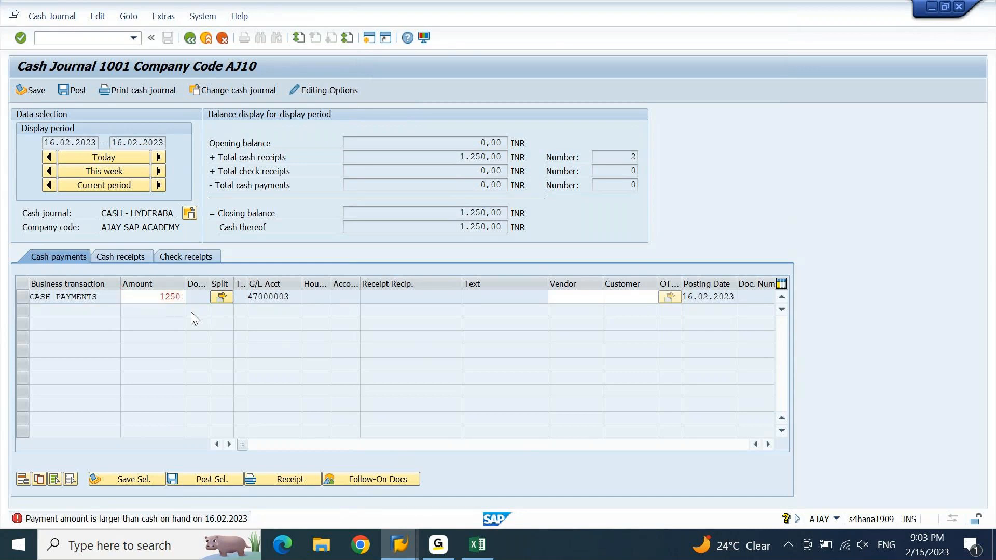
pyautogui.press('Return')
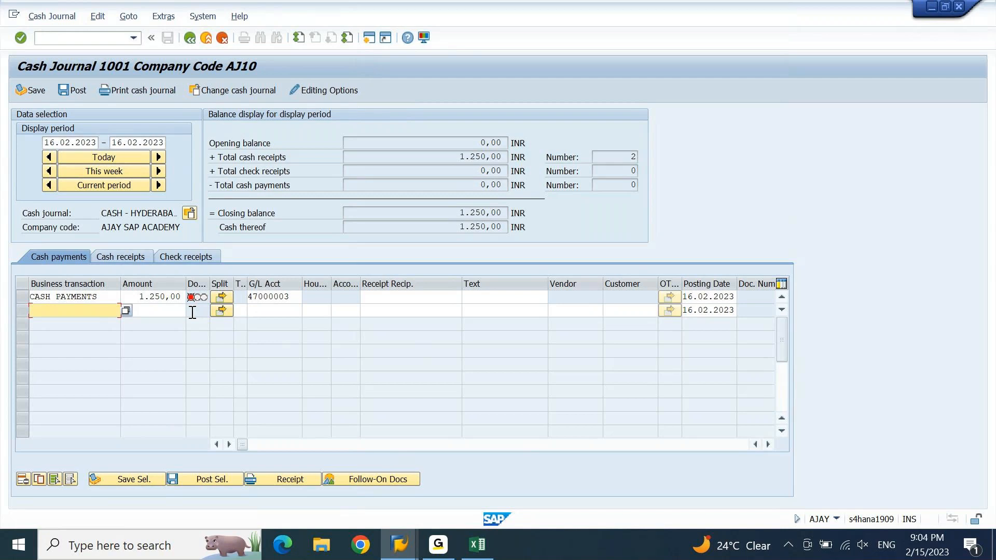
pyautogui.moveTo(457, 213); pyautogui.dragTo(514, 217)
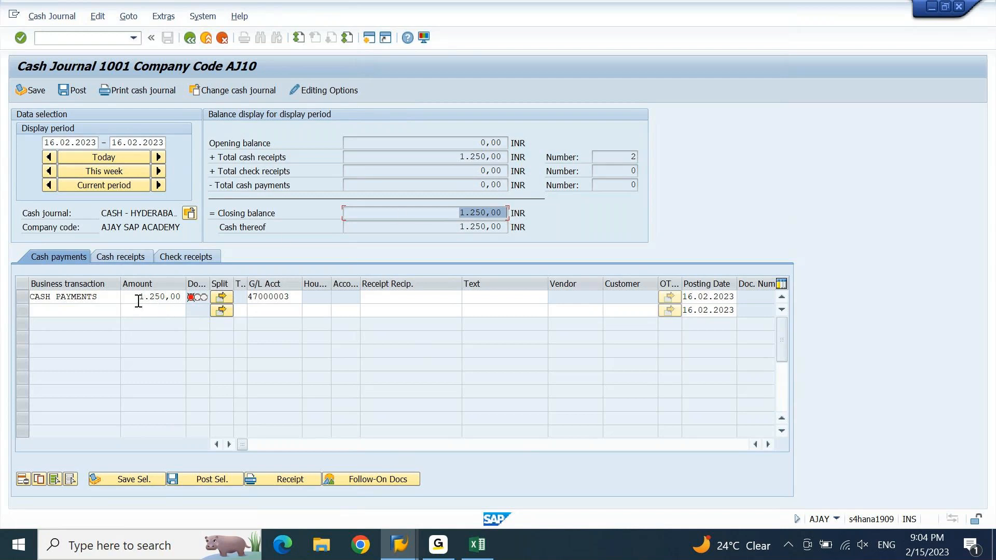
# Set the cash payment amount to 150, the receipt recipient to 213 and the text to "Transport charges".
pyautogui.moveTo(138, 301); pyautogui.dragTo(205, 304)
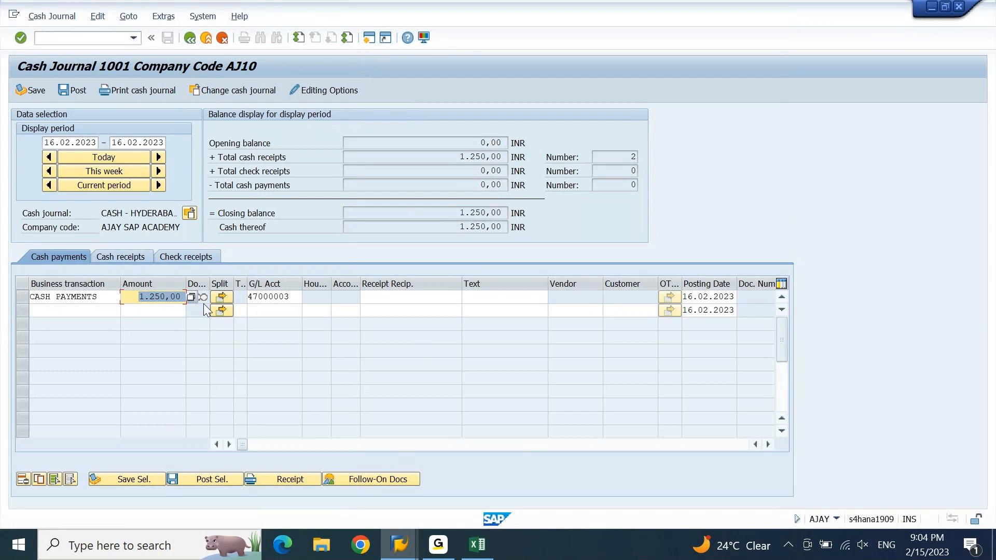
pyautogui.write('1')
pyautogui.press('Tab')
pyautogui.press('Tab')
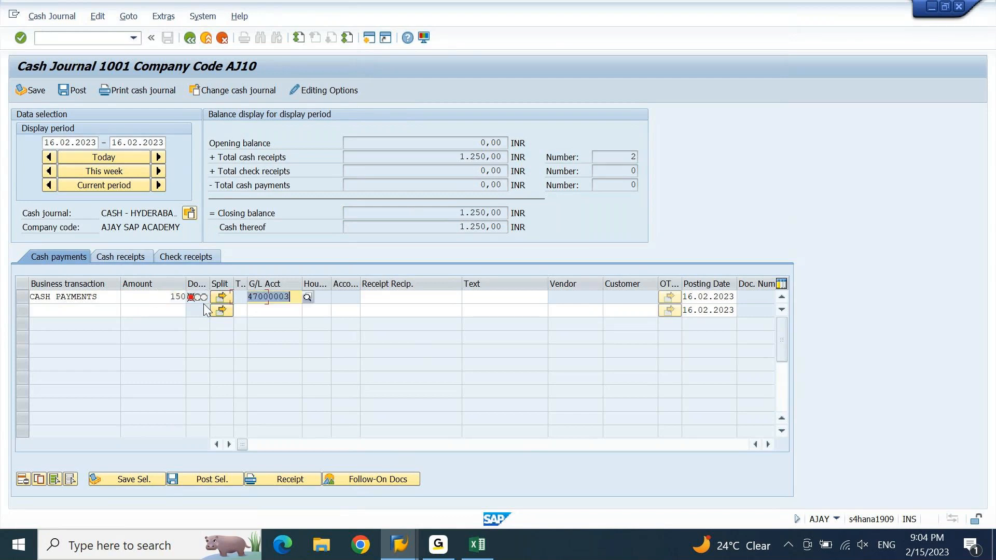
pyautogui.write('213')
pyautogui.press('Tab')
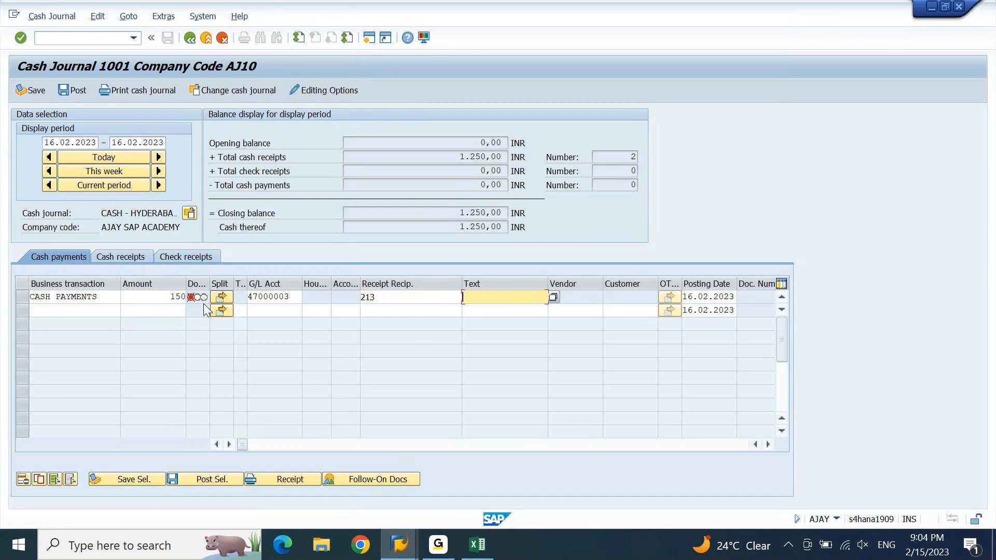
pyautogui.write('Transport charges')
pyautogui.press('Tab')
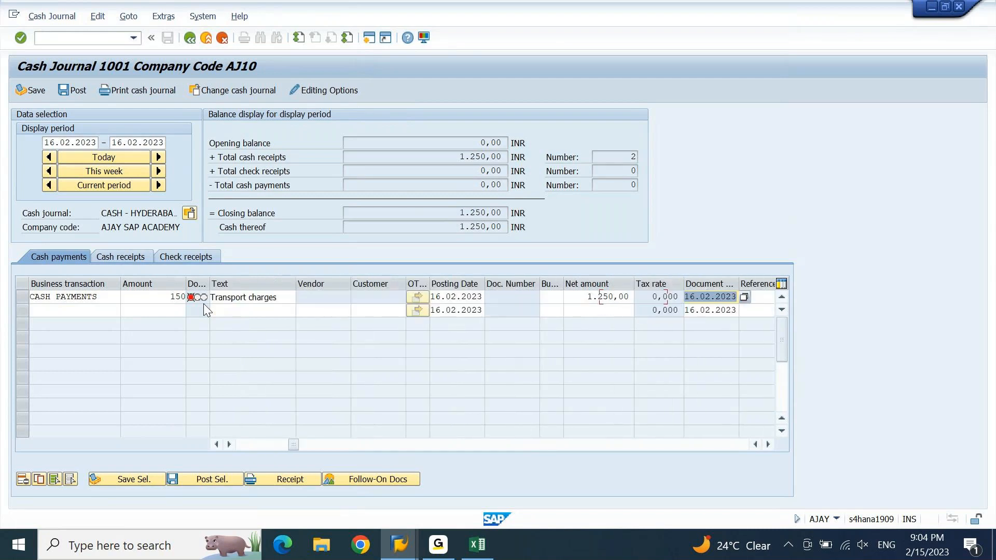
# Widen the internal document number column and check the internal document number of the cash payment line.
pyautogui.press('Tab')
pyautogui.press('Tab')
pyautogui.press('Tab')
pyautogui.press('Tab')
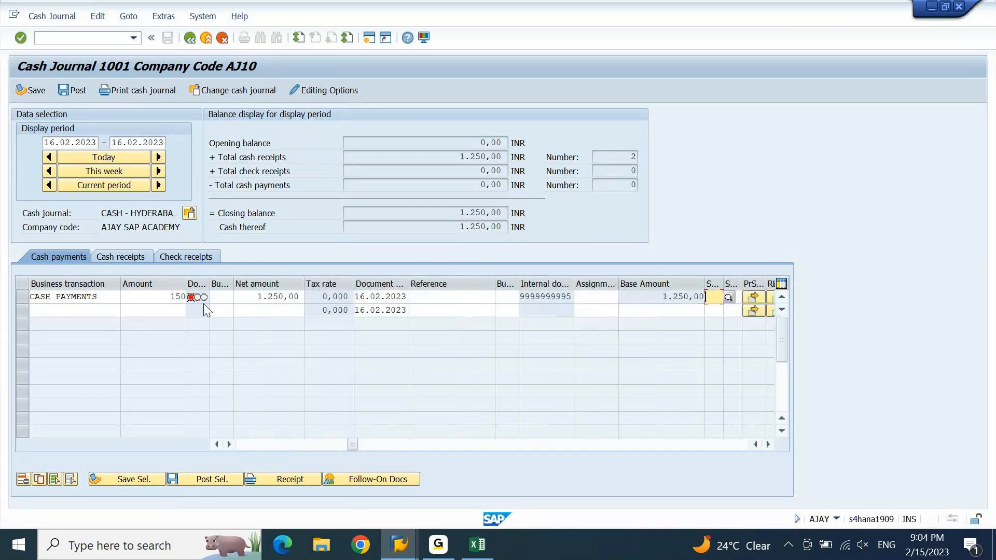
pyautogui.doubleClick(577, 281)
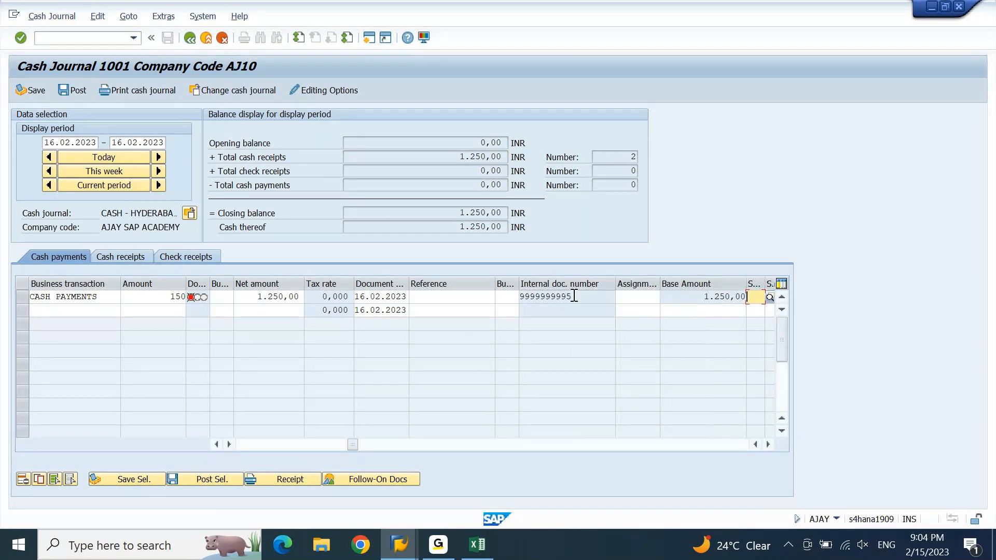
pyautogui.moveTo(579, 297); pyautogui.dragTo(513, 300)
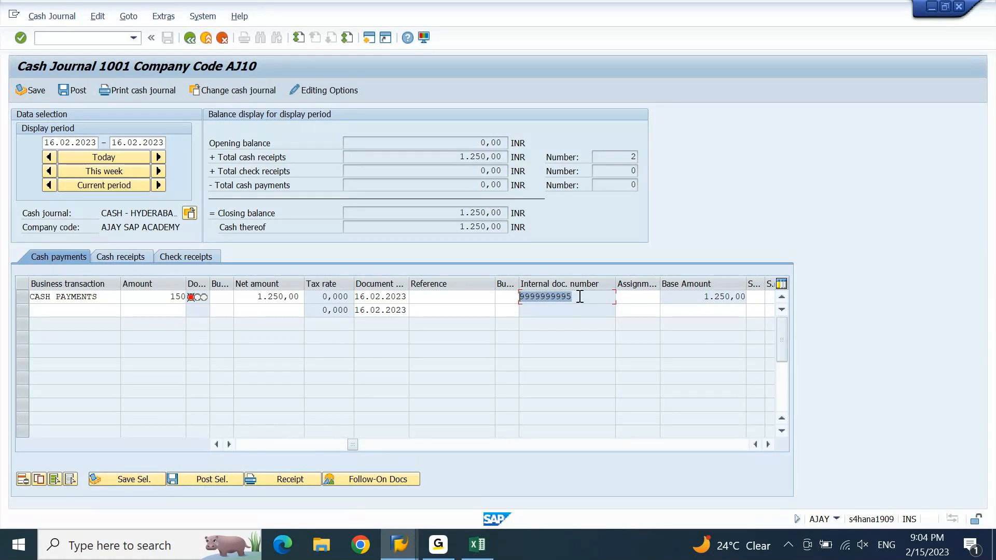
# Enter profit center AJ1001 on the 150 cash payment line.
pyautogui.press('Tab')
pyautogui.press('Tab')
pyautogui.press('Tab')
pyautogui.press('Tab')
pyautogui.press('Tab')
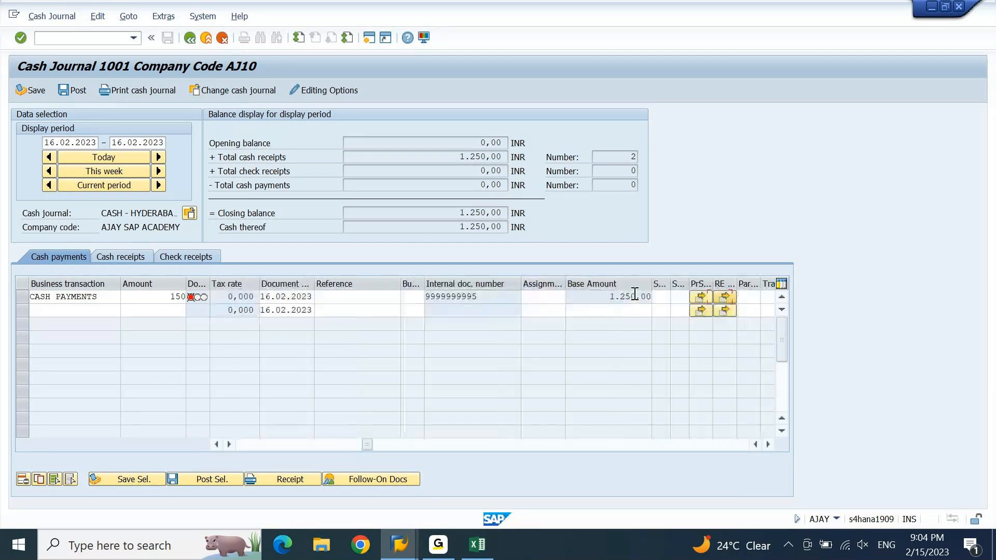
pyautogui.press('Tab')
pyautogui.press('Tab')
pyautogui.press('Tab')
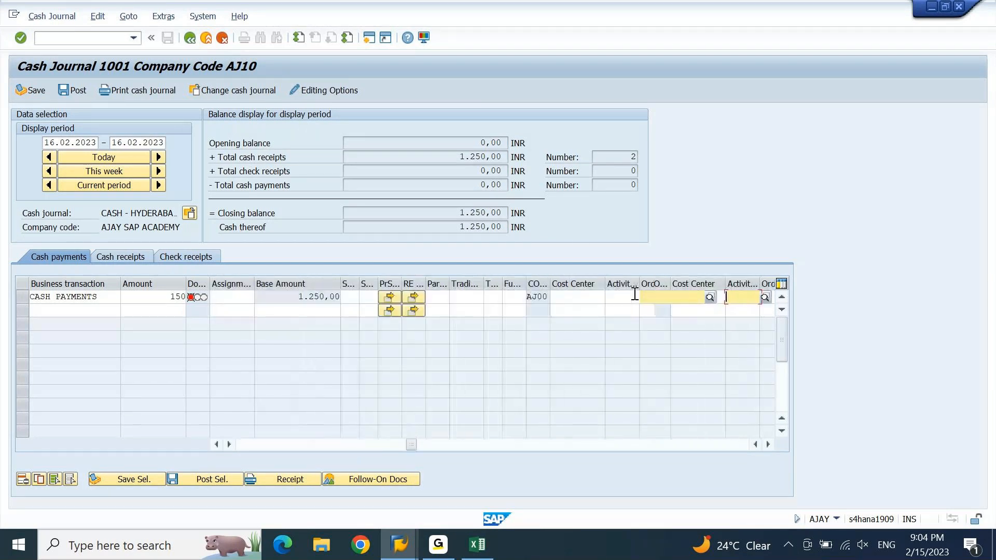
pyautogui.press('Tab')
pyautogui.press('Tab')
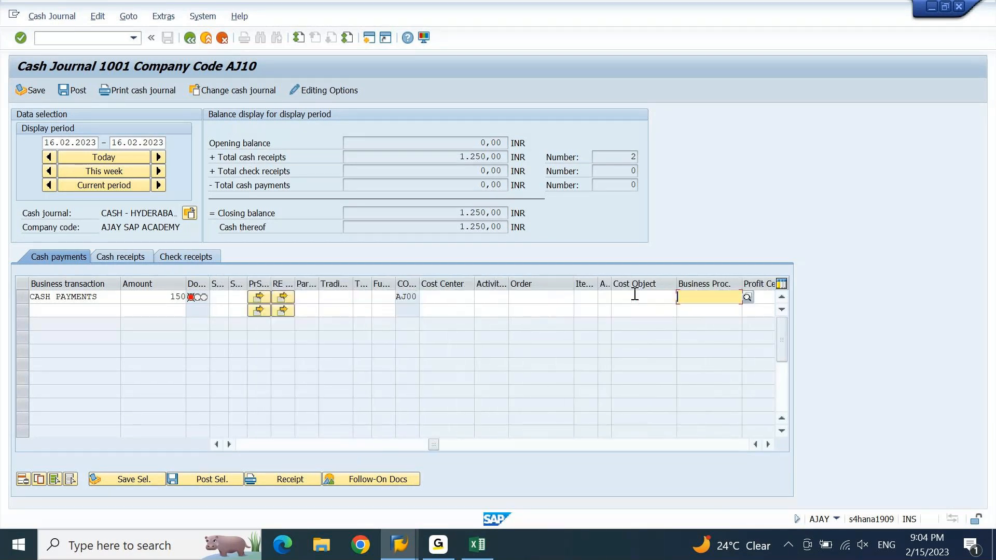
pyautogui.hotkey('shift', 'Tab')
pyautogui.hotkey('shift', 'Tab')
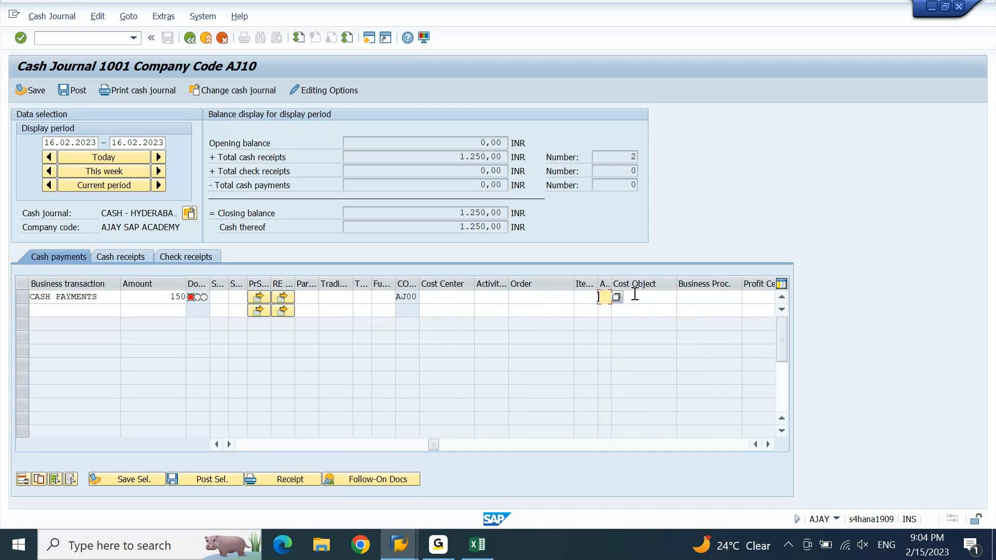
pyautogui.press('Tab')
pyautogui.press('Tab')
pyautogui.press('Tab')
pyautogui.press('Tab')
pyautogui.press('Tab')
pyautogui.press('Tab')
pyautogui.press('Tab')
pyautogui.press('Tab')
pyautogui.hotkey('shift', 'Tab')
pyautogui.hotkey('shift', 'Tab')
pyautogui.hotkey('shift', 'Tab')
pyautogui.hotkey('shift', 'Tab')
pyautogui.hotkey('shift', 'Tab')
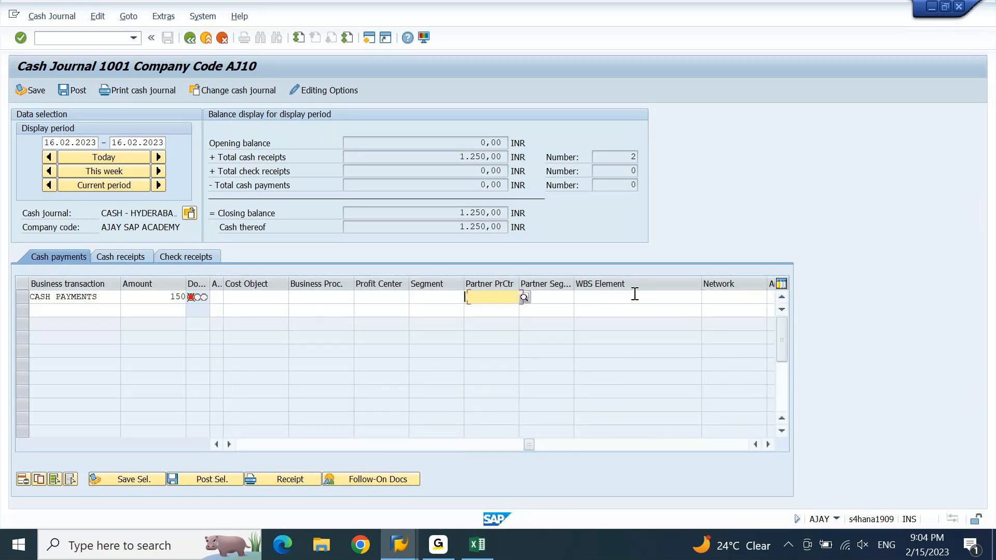
pyautogui.press('Down')
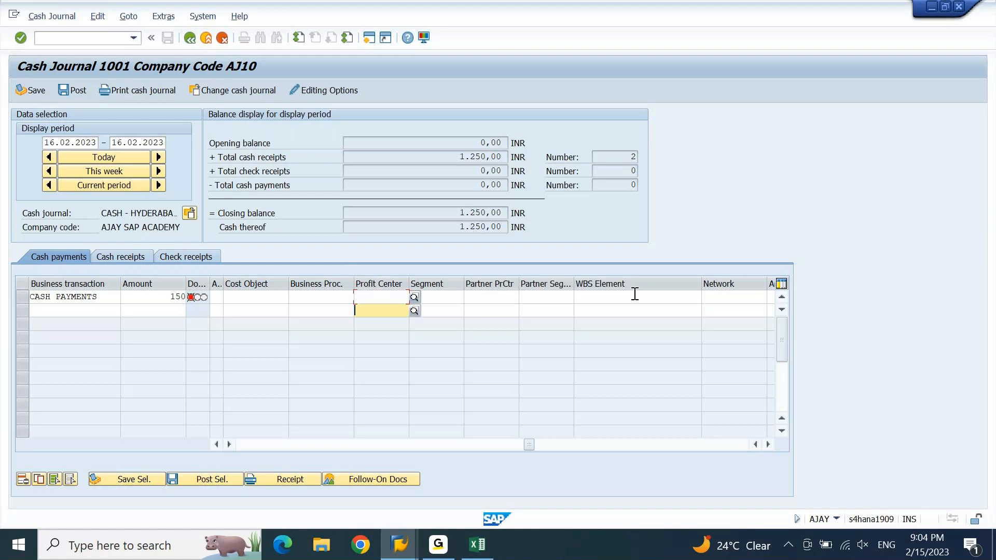
pyautogui.press('Up')
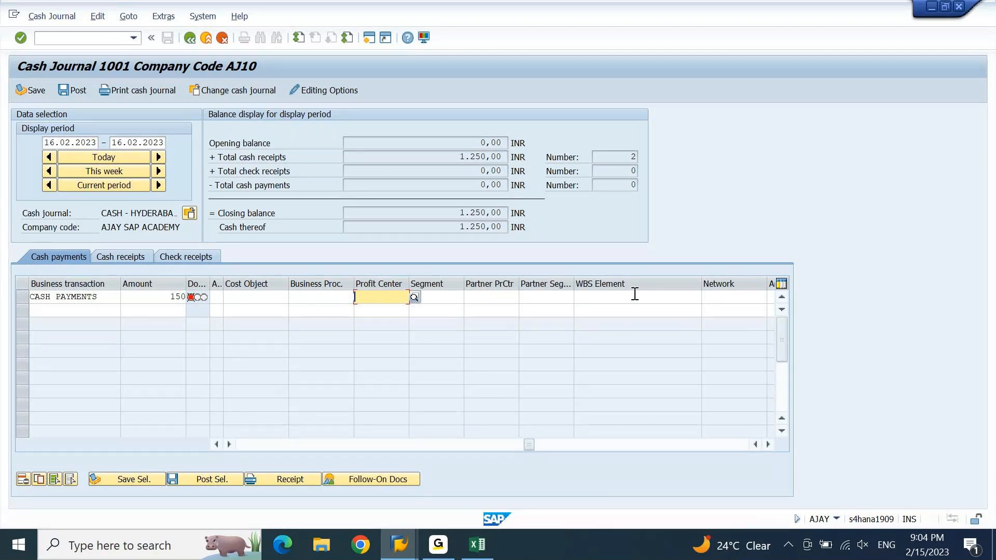
pyautogui.write('aj1001')
pyautogui.press('Return')
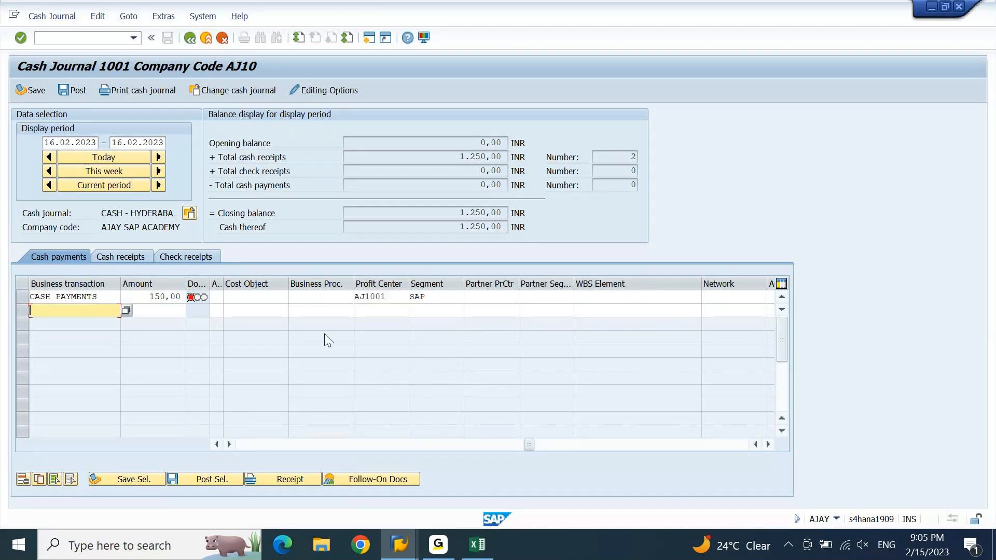
# Save the selected 150 cash payment line, checking the journal's closing balance before and after saving.
pyautogui.click(25, 295)
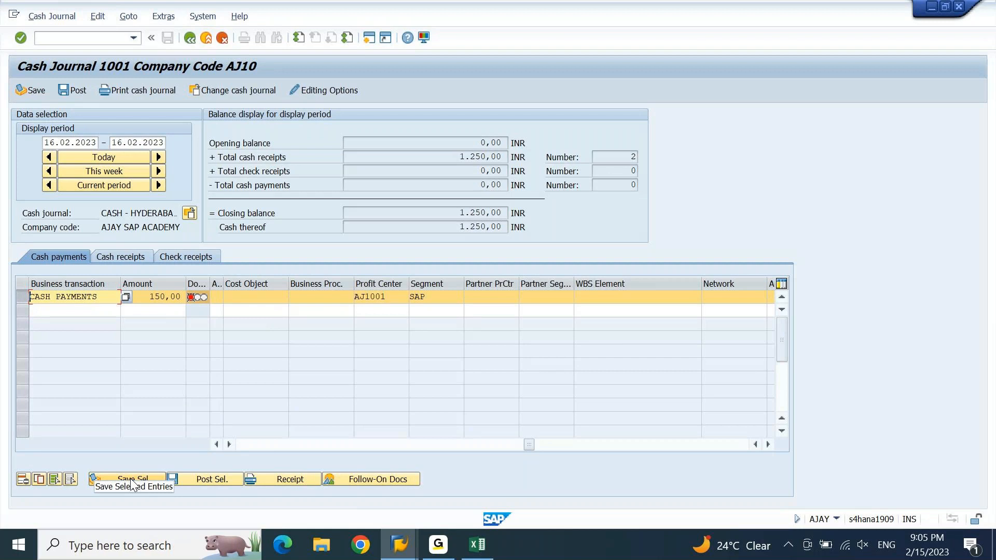
pyautogui.moveTo(456, 215); pyautogui.dragTo(547, 216)
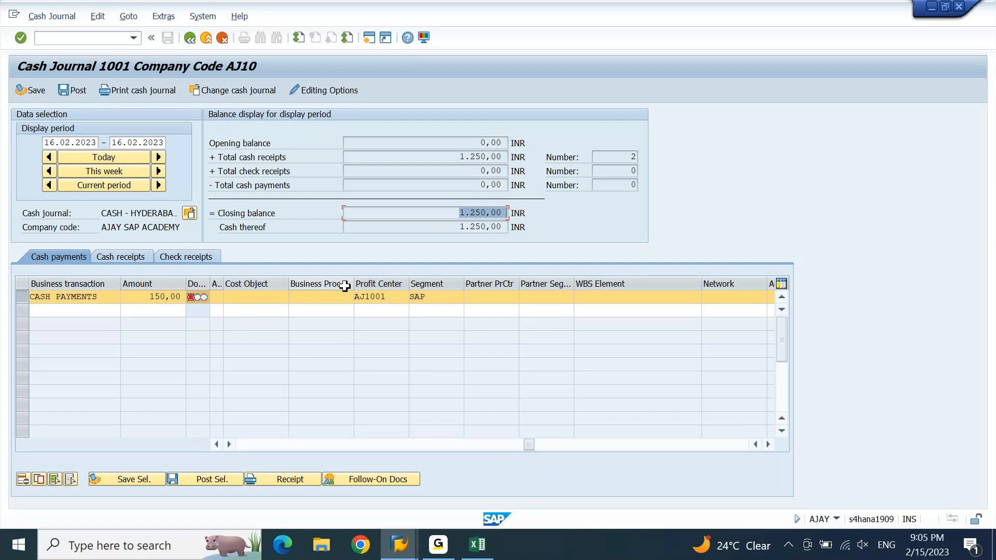
pyautogui.click(135, 478)
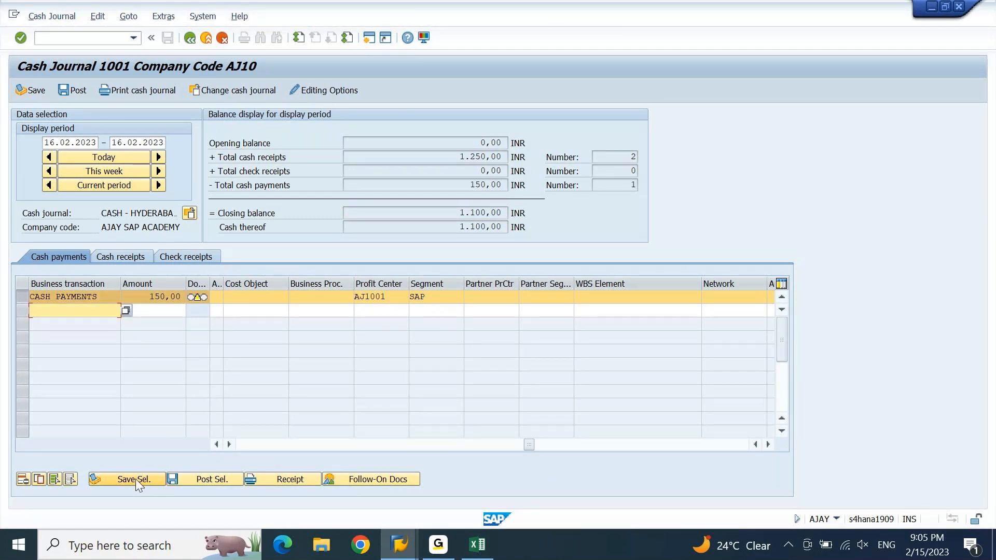
pyautogui.moveTo(459, 213); pyautogui.dragTo(522, 216)
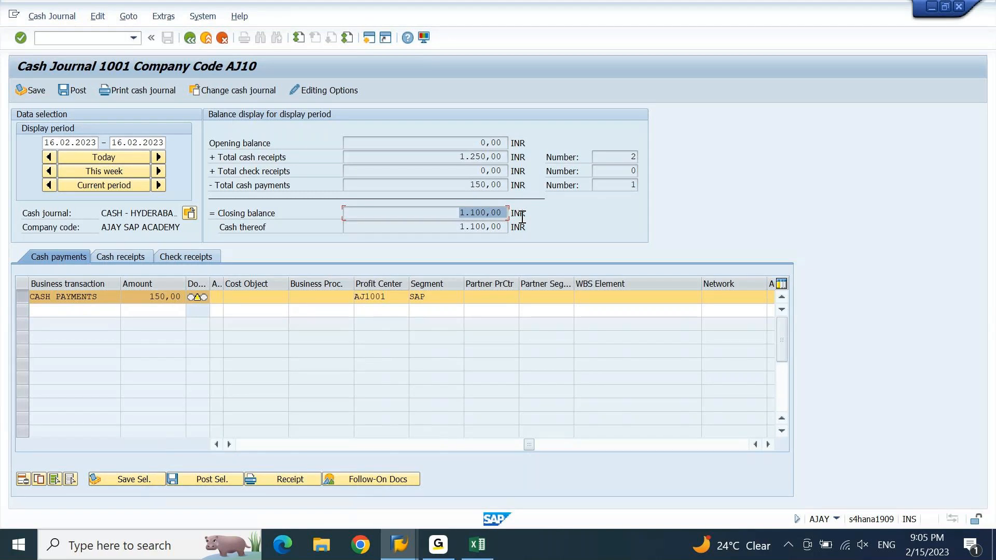
pyautogui.click(29, 295)
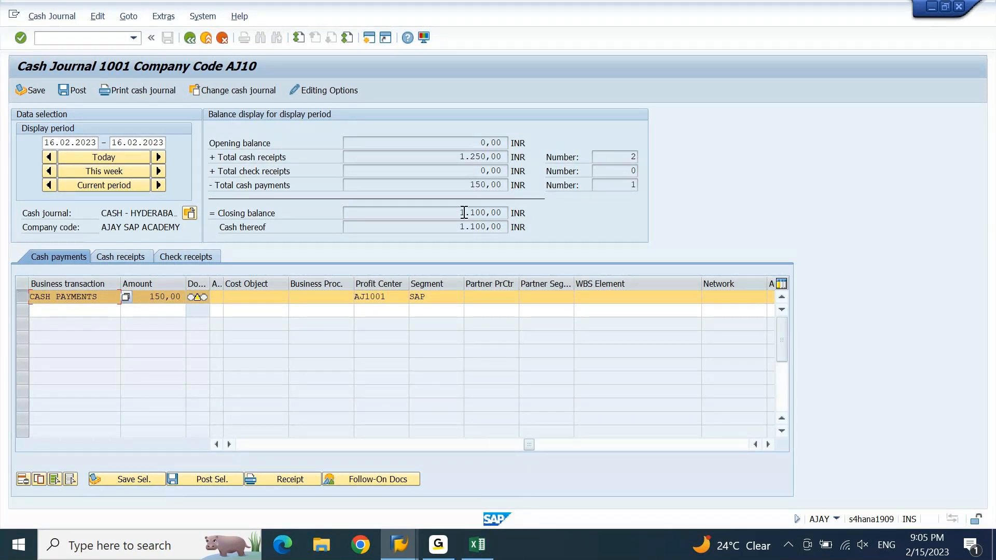
pyautogui.moveTo(461, 213); pyautogui.dragTo(524, 217)
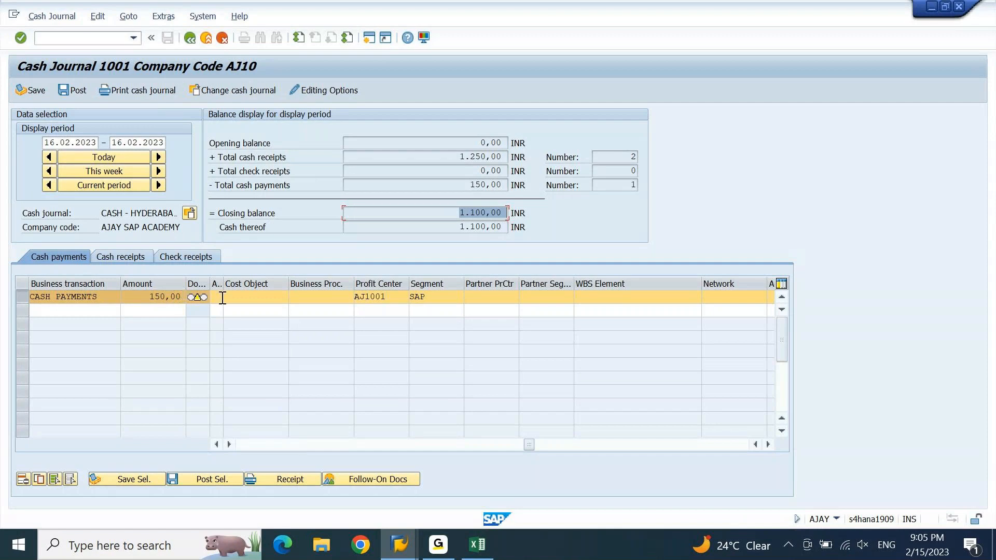
# Copy the saved 150 cash payment line to a new line in the journal.
pyautogui.click(29, 300)
pyautogui.click(23, 297)
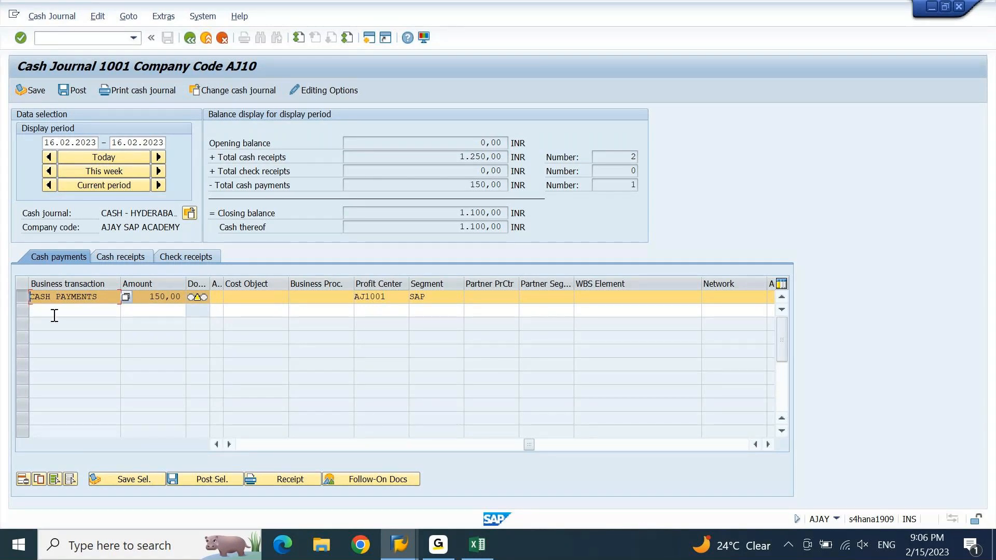
pyautogui.click(39, 479)
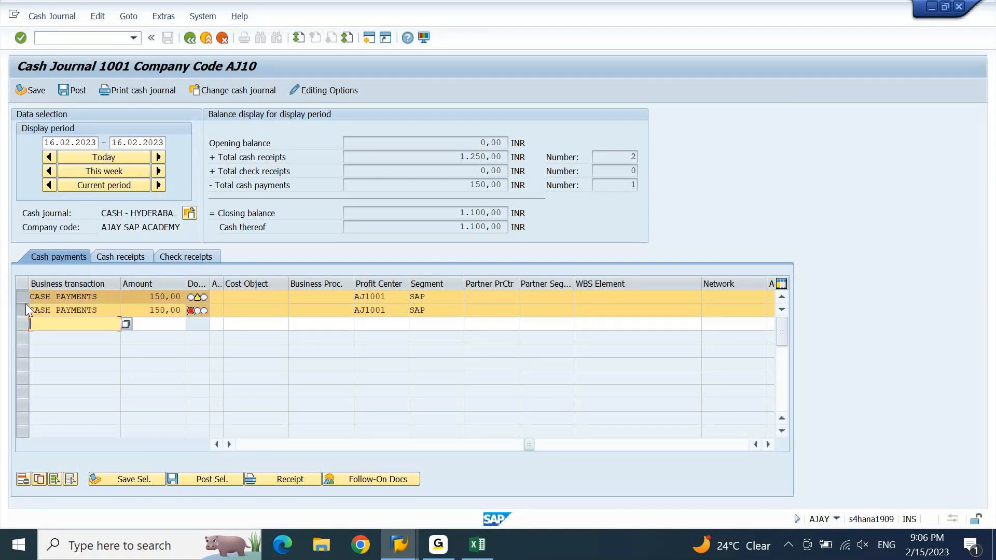
# Delete the original saved cash payment entry, keeping only the copied line.
pyautogui.click(27, 309)
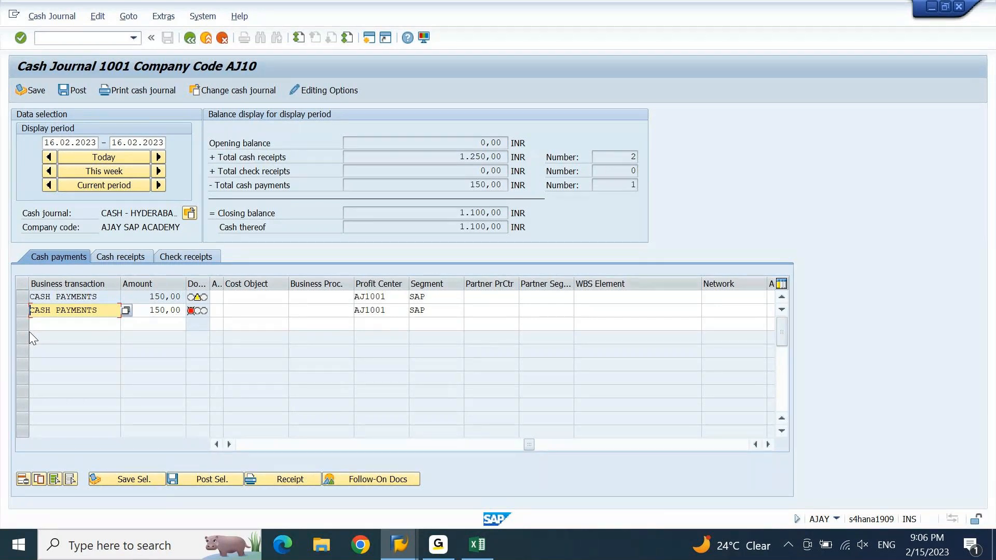
pyautogui.click(29, 297)
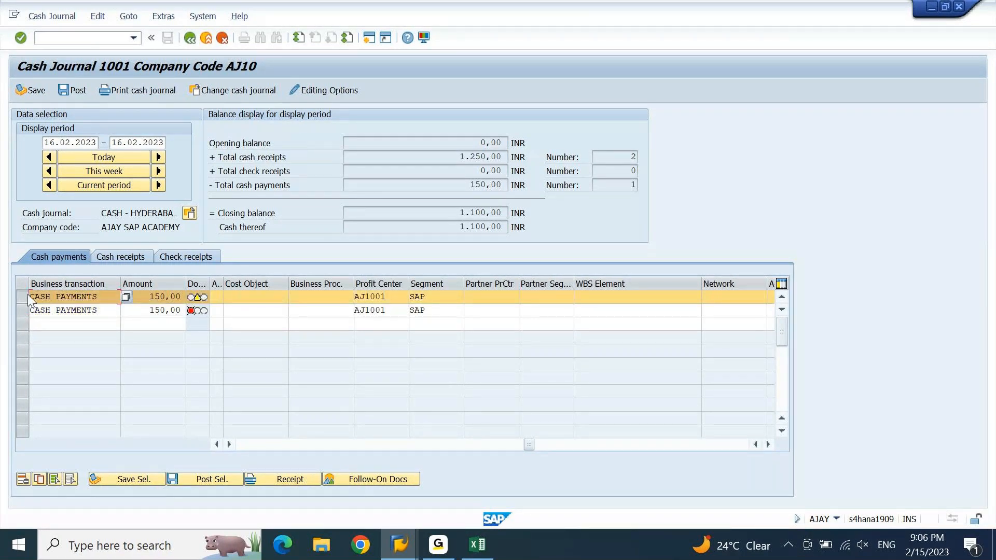
pyautogui.click(23, 479)
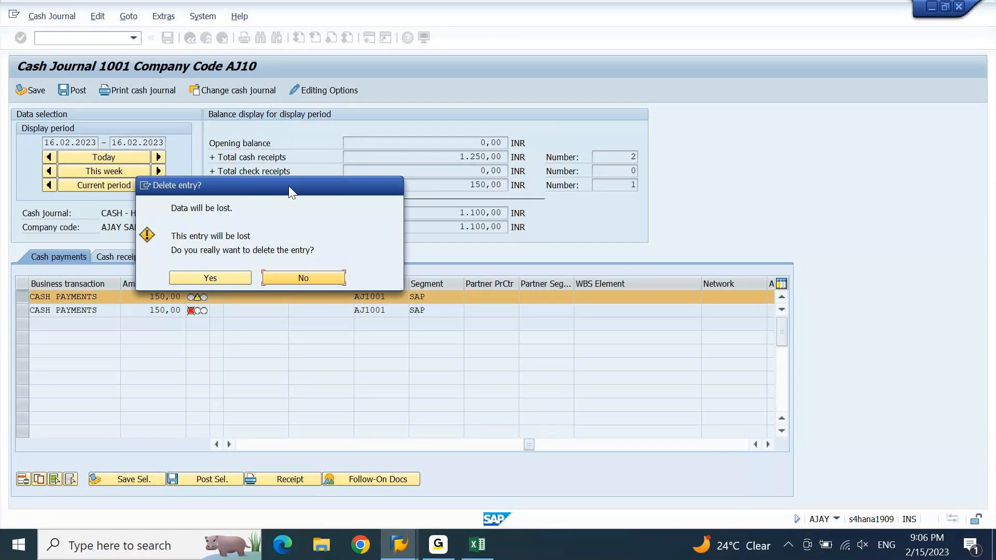
pyautogui.moveTo(290, 191); pyautogui.dragTo(669, 103)
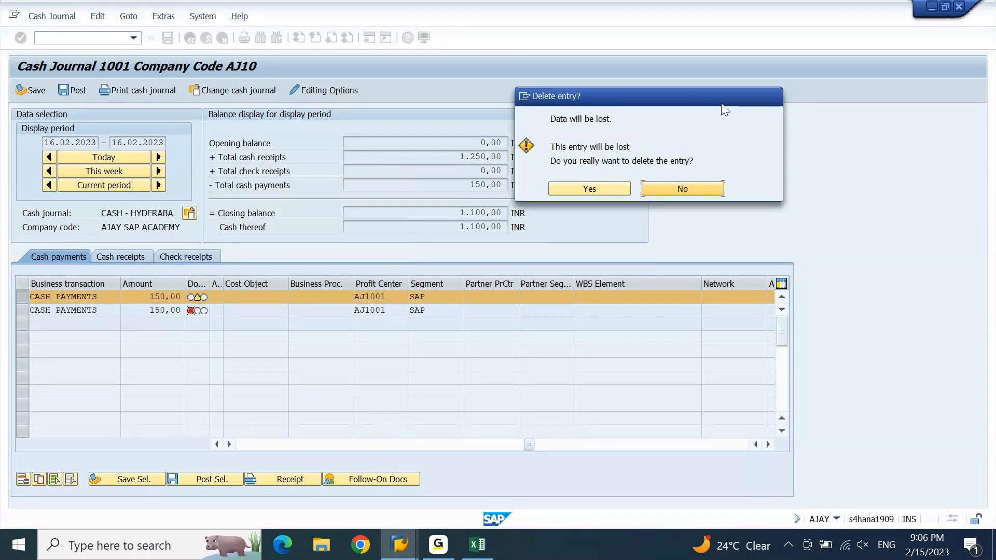
pyautogui.click(606, 185)
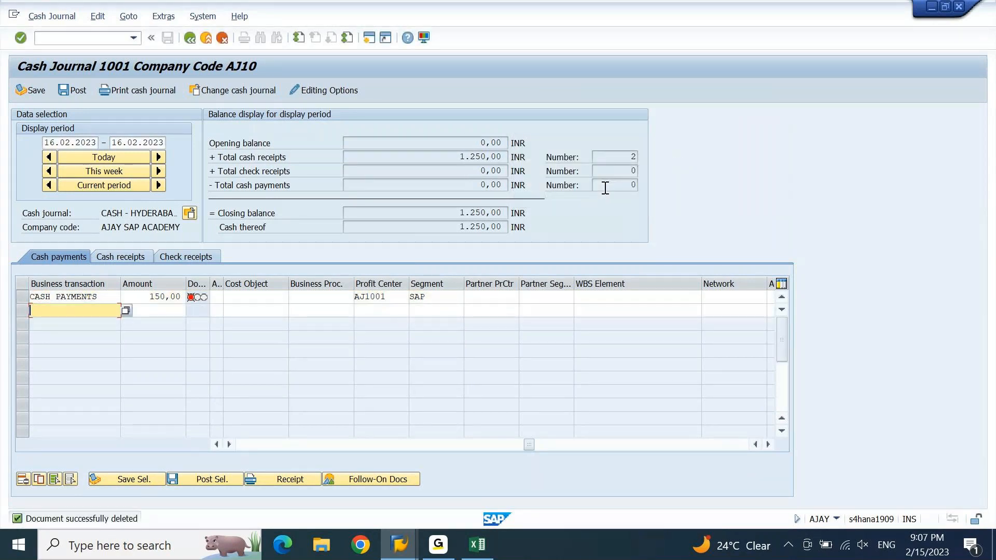
# Keep the remaining 150 cash payment line, save it and post it.
pyautogui.click(22, 297)
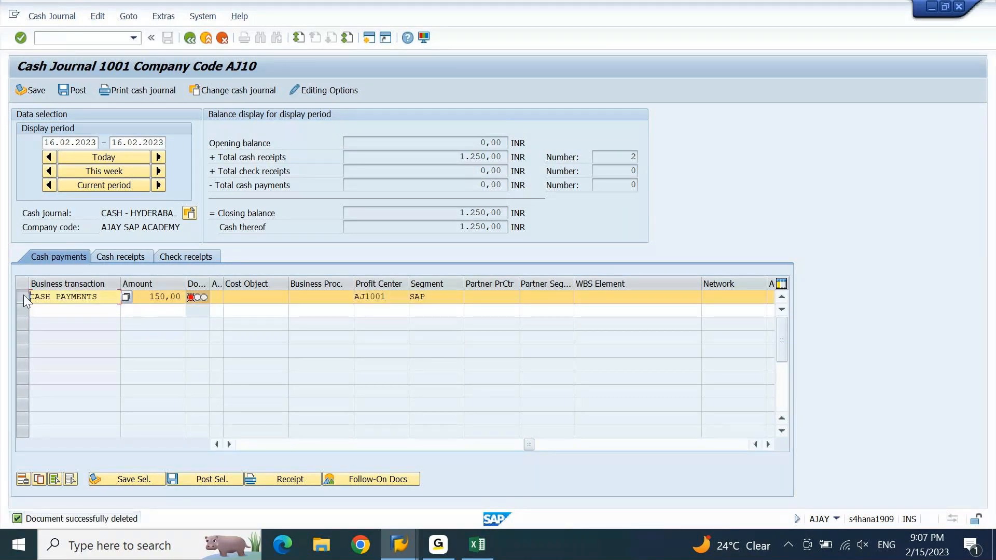
pyautogui.click(24, 478)
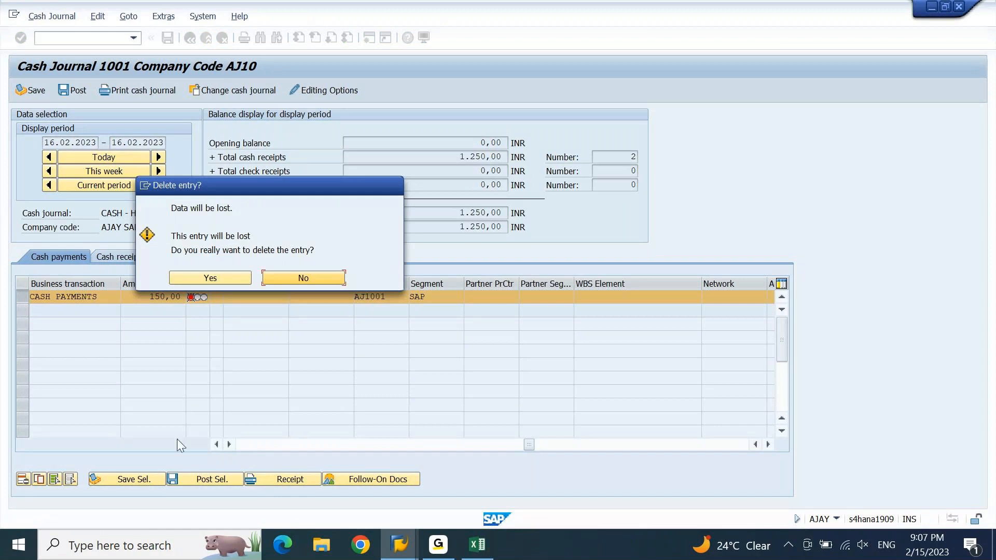
pyautogui.click(289, 280)
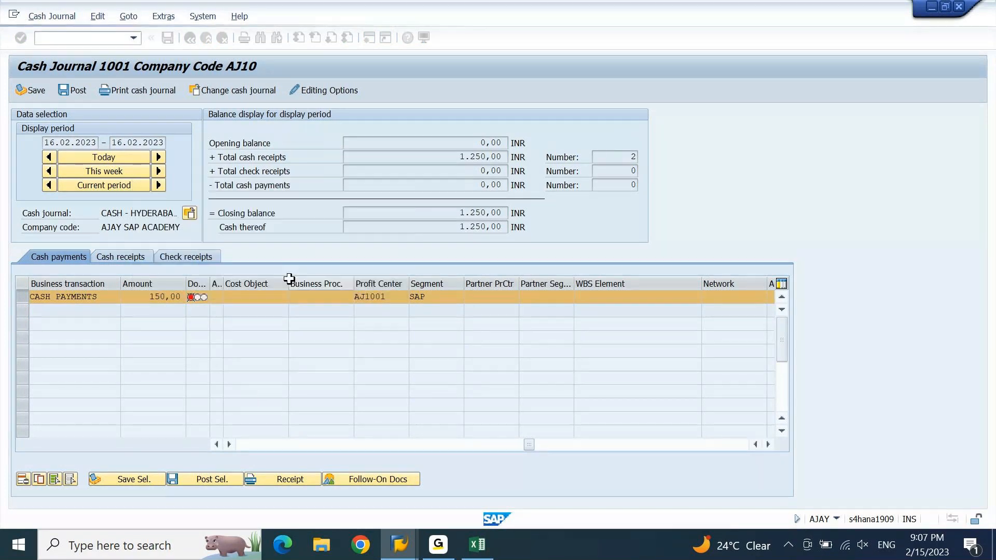
pyautogui.click(116, 480)
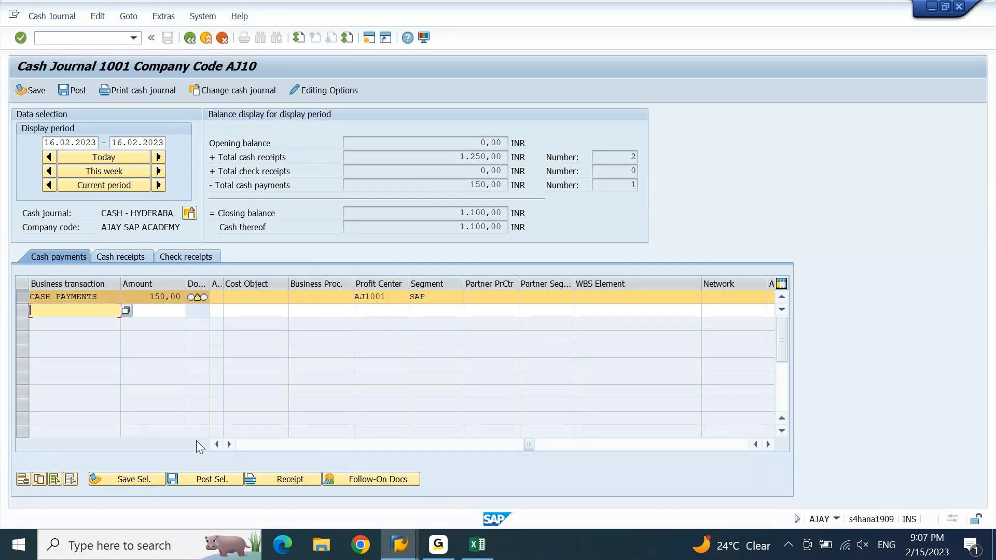
pyautogui.click(214, 480)
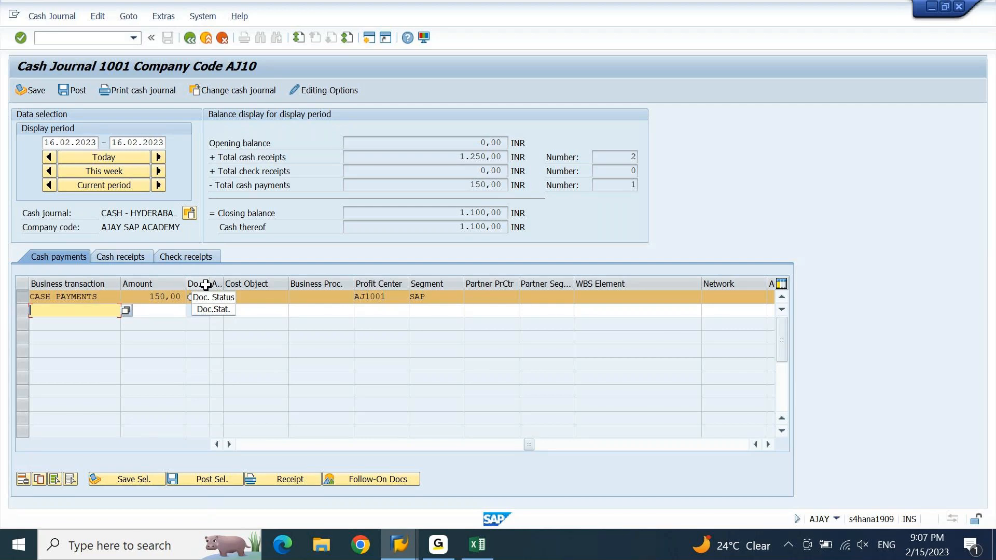
# Switch to the Excel notes and enter "Cash Jounral document can be deleted in Entered and Saved Status" in cell A1881.
pyautogui.click(478, 546)
pyautogui.press('Down')
pyautogui.press('Down')
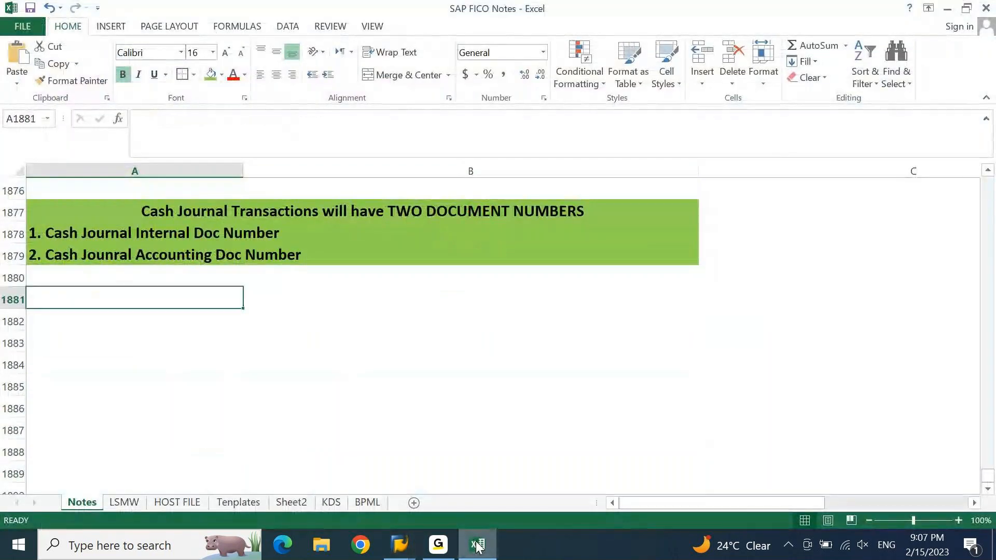
pyautogui.write('Cash JOunral ')
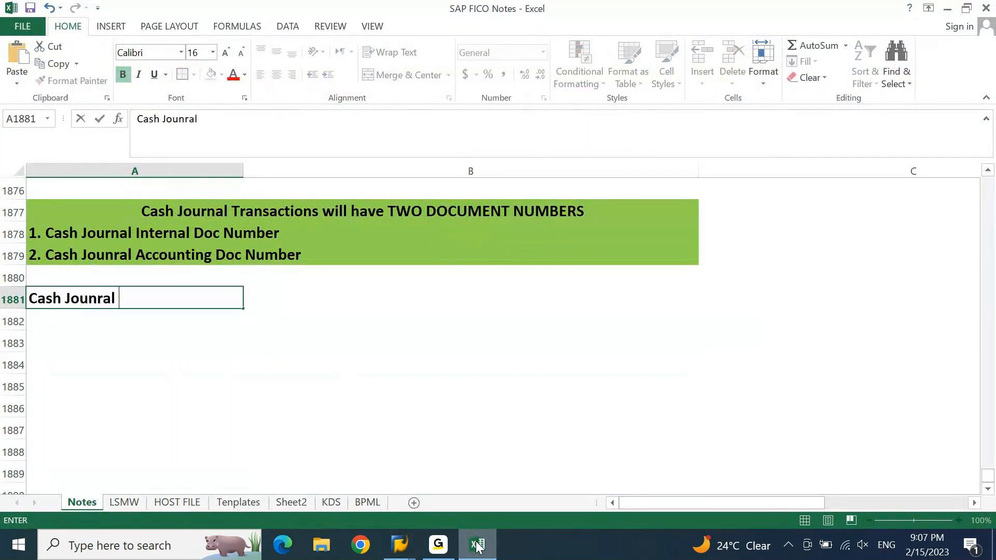
pyautogui.write('document can ve')
pyautogui.press('BackSpace')
pyautogui.press('BackSpace')
pyautogui.write('be')
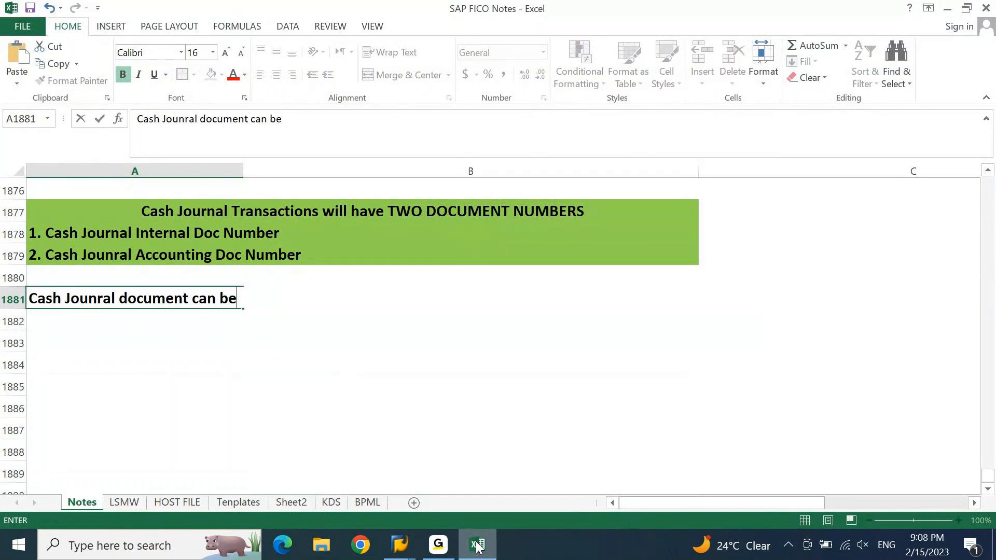
pyautogui.write(' deleted in C')
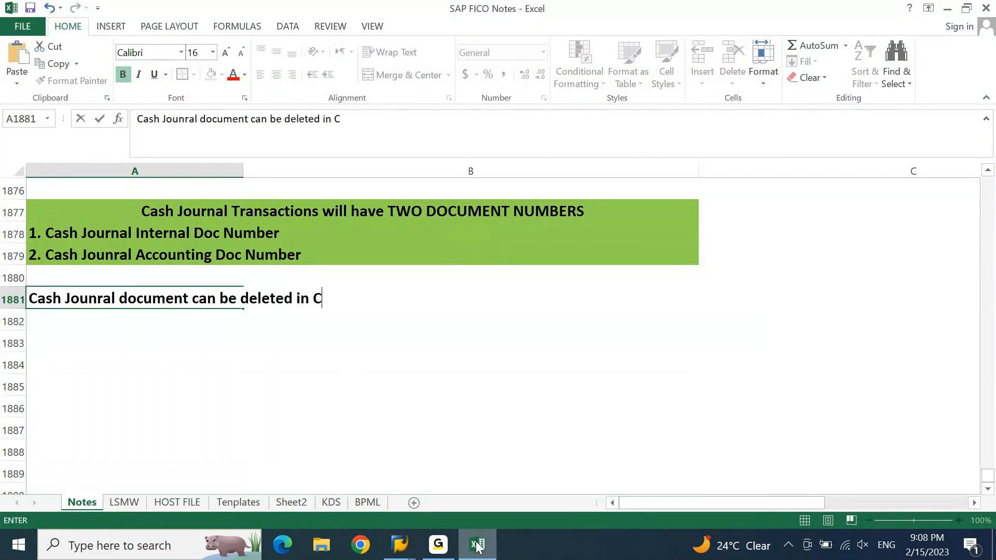
pyautogui.press('BackSpace')
pyautogui.write('Entered')
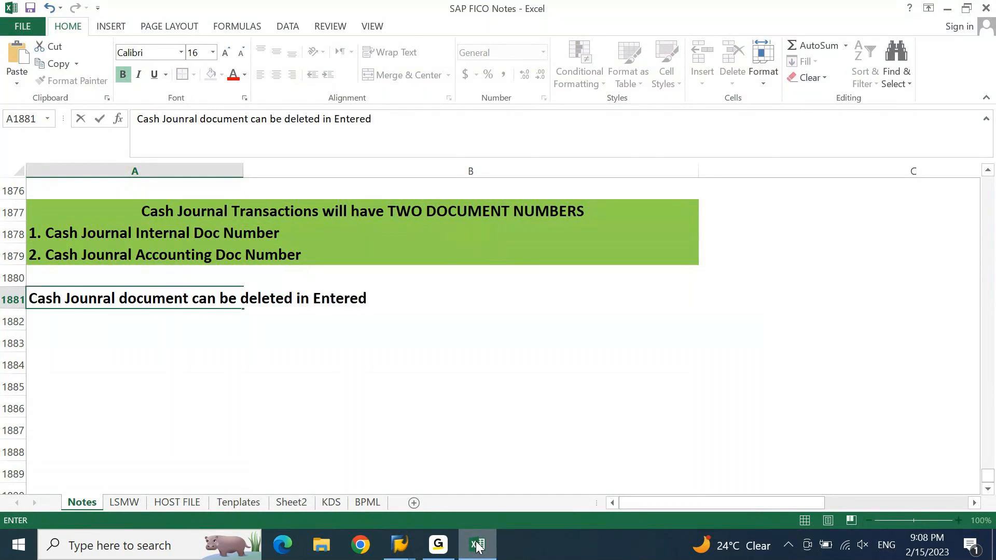
pyautogui.write(' and Saved')
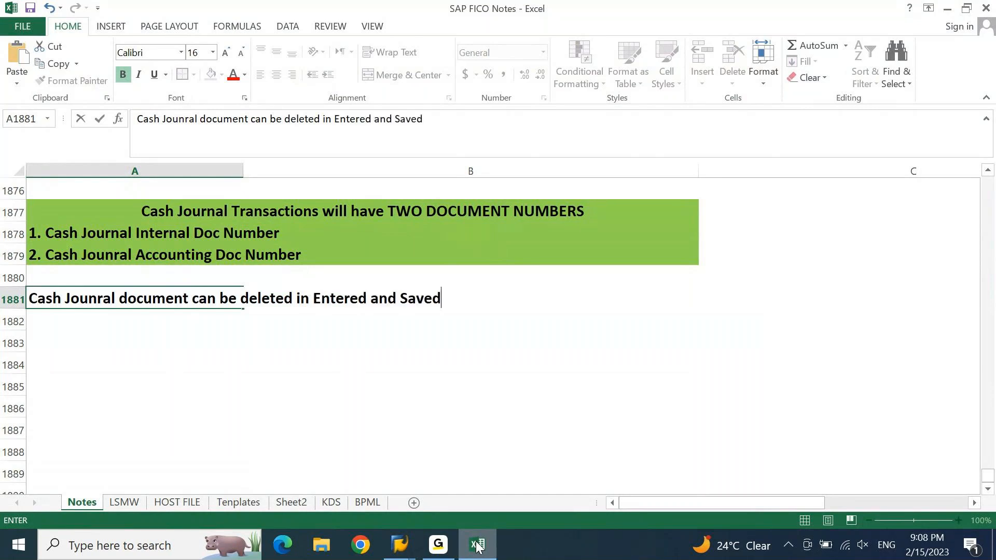
pyautogui.write(' Status')
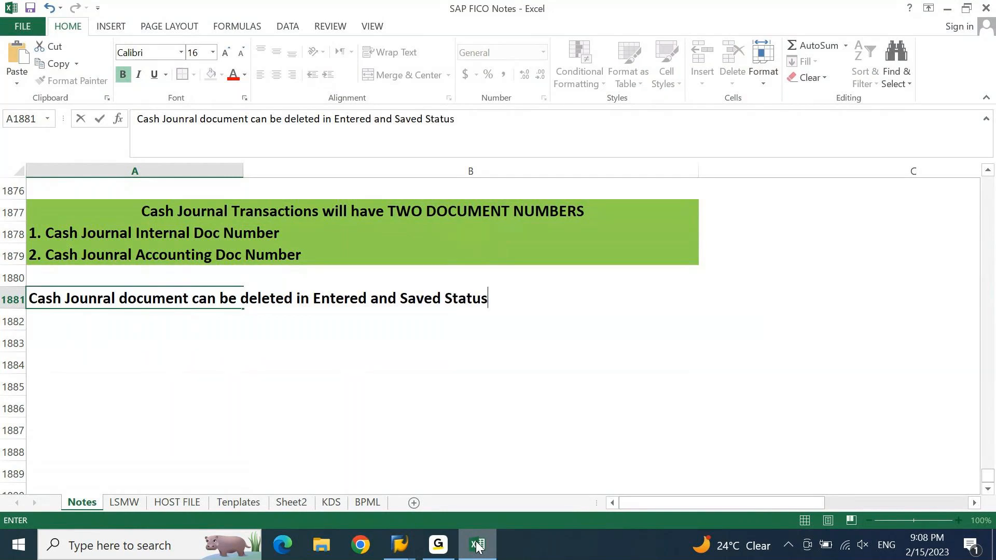
pyautogui.press('Return')
# Add the note "Cash jounral document CANNOT BE DELETED In POSTED Status" in cell A1882.
pyautogui.write('Cash ')
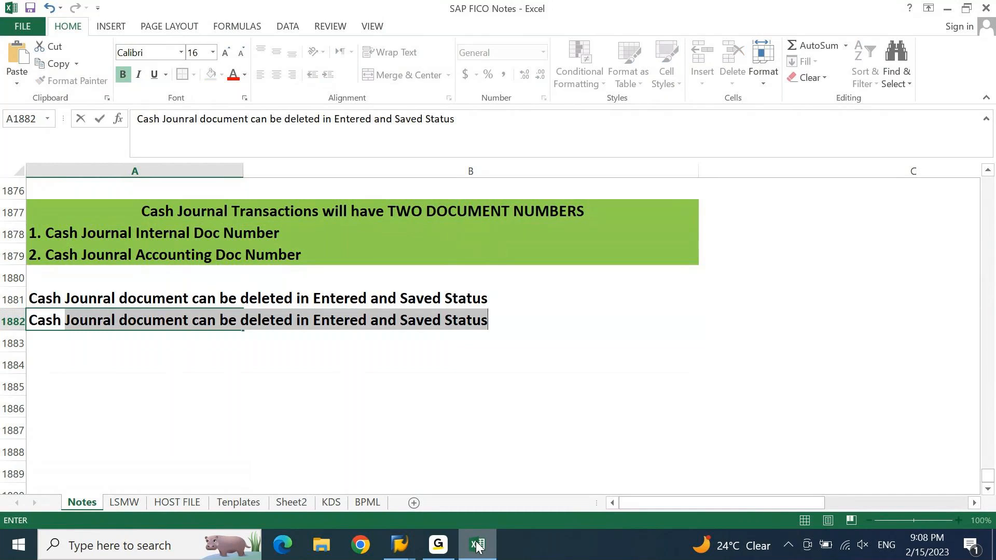
pyautogui.write('jounral docu')
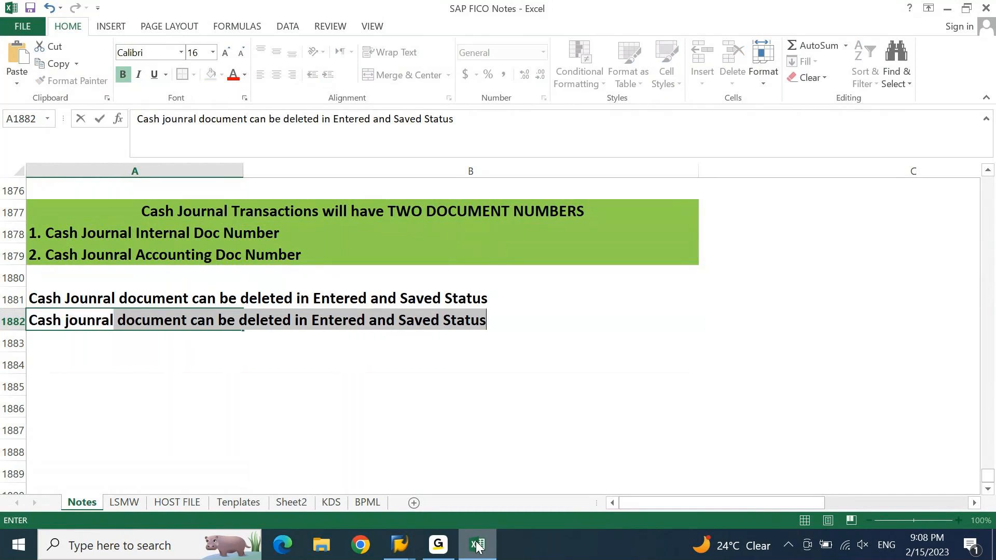
pyautogui.write('ment cCAN')
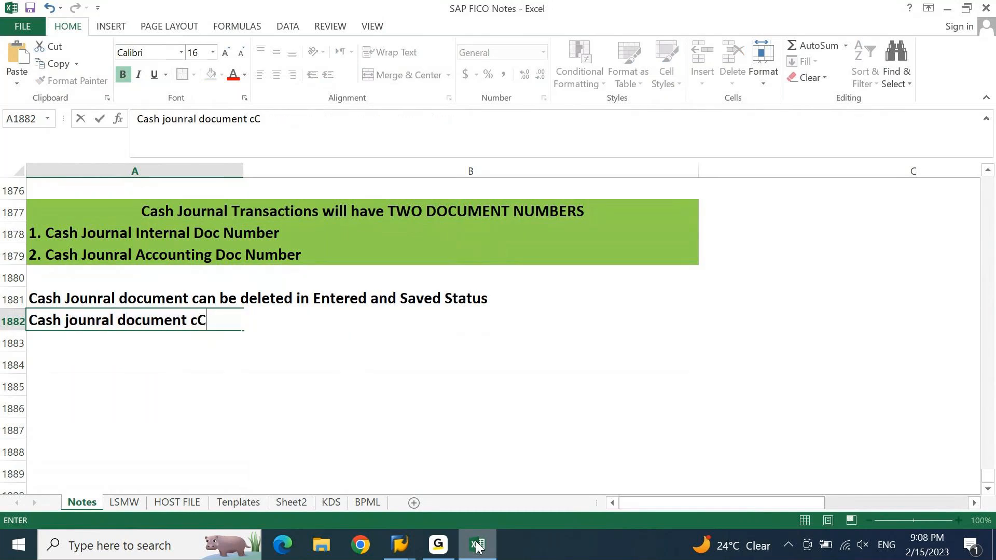
pyautogui.press('BackSpace')
pyautogui.press('BackSpace')
pyautogui.press('BackSpace')
pyautogui.press('BackSpace')
pyautogui.write('CANNOT')
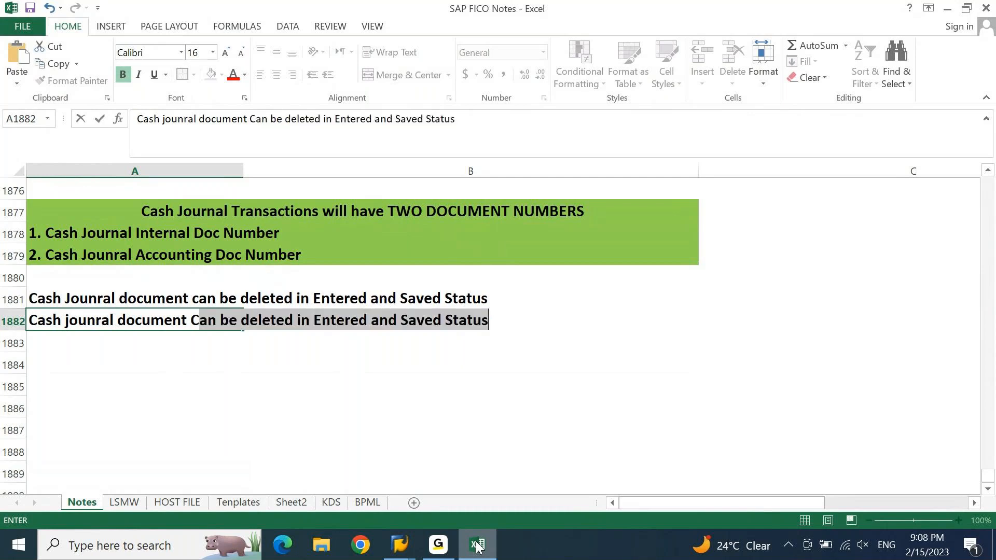
pyautogui.write(' BE DELEYED')
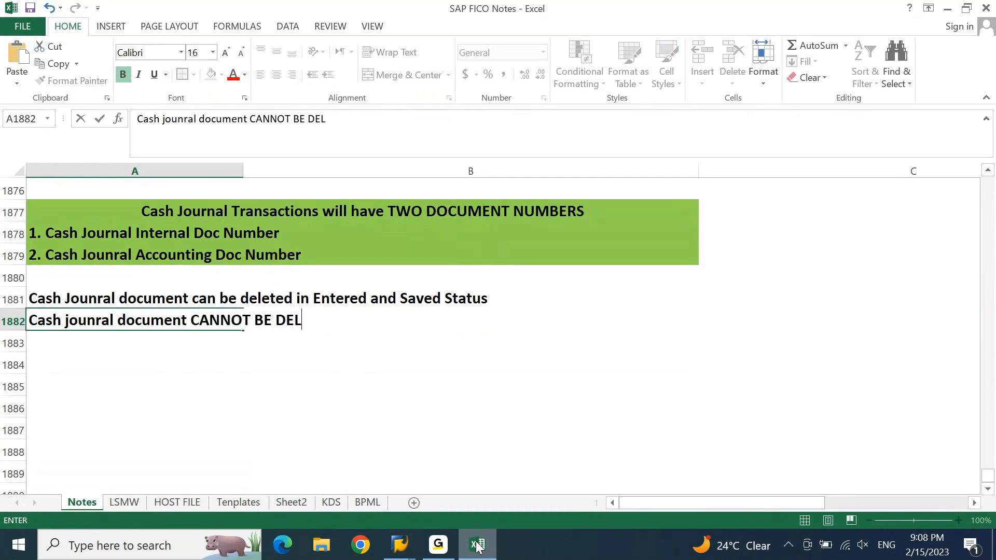
pyautogui.press('BackSpace')
pyautogui.press('BackSpace')
pyautogui.press('BackSpace')
pyautogui.write('TED In ')
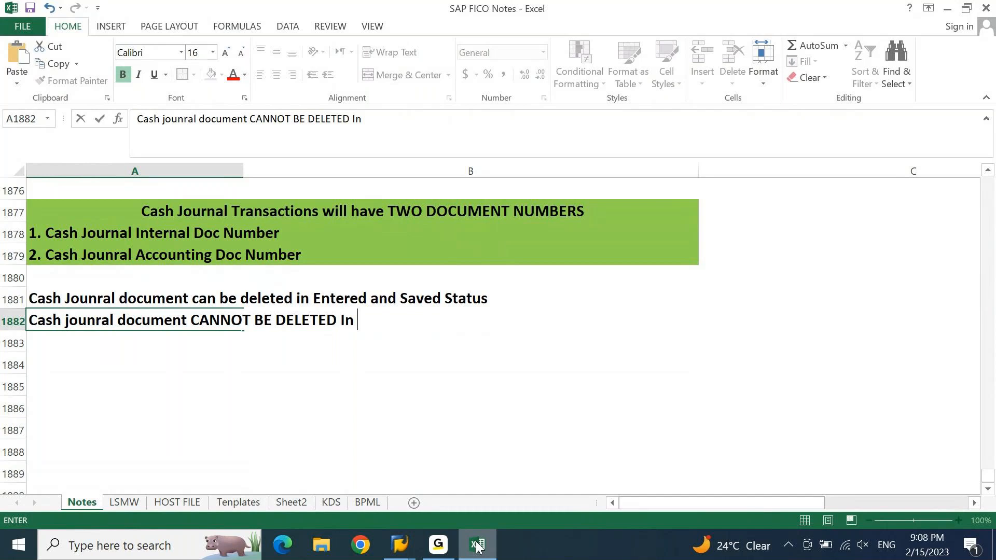
pyautogui.write('POSTED ')
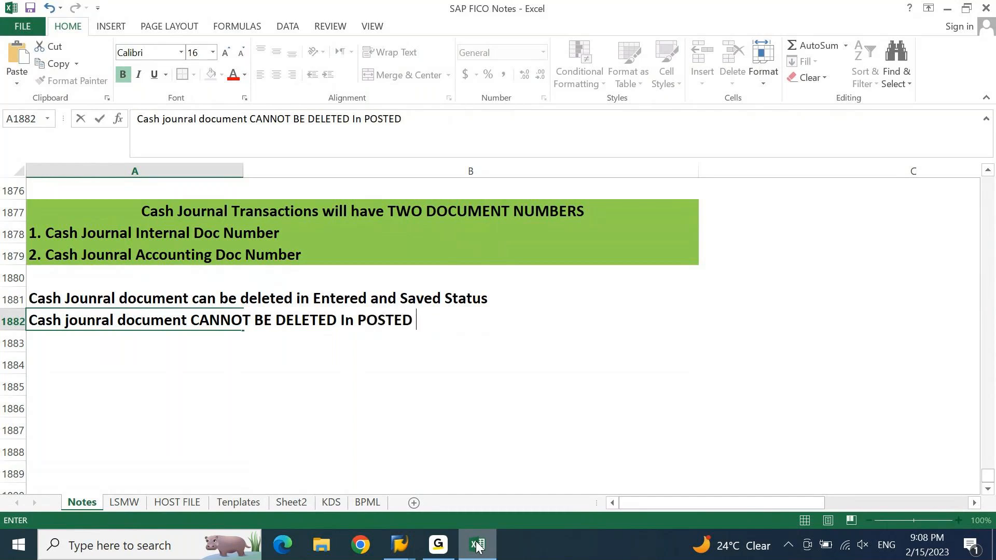
pyautogui.write('Status')
pyautogui.press('Return')
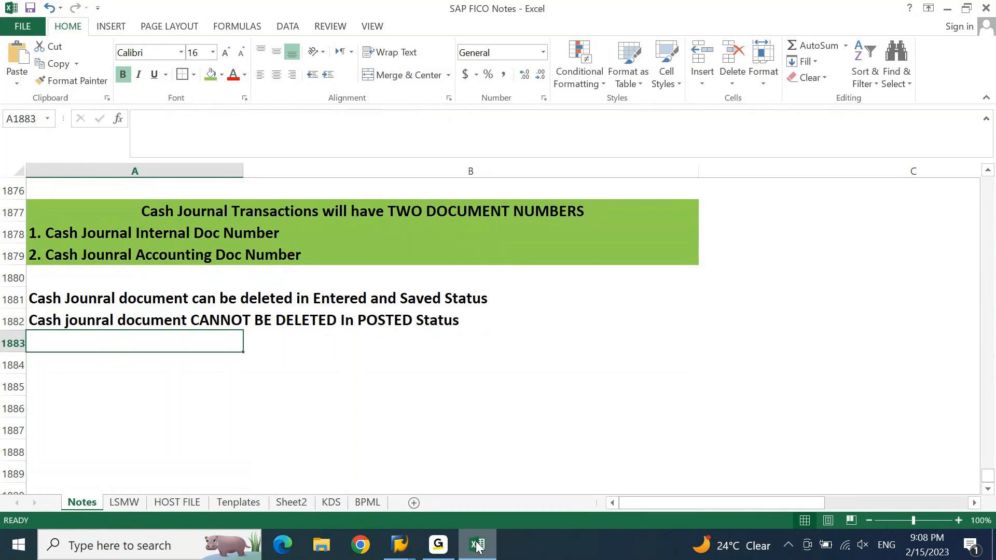
# Add the note "Posted Cash Journal Entry must be REVERSED" in cell A1883.
pyautogui.write('POste')
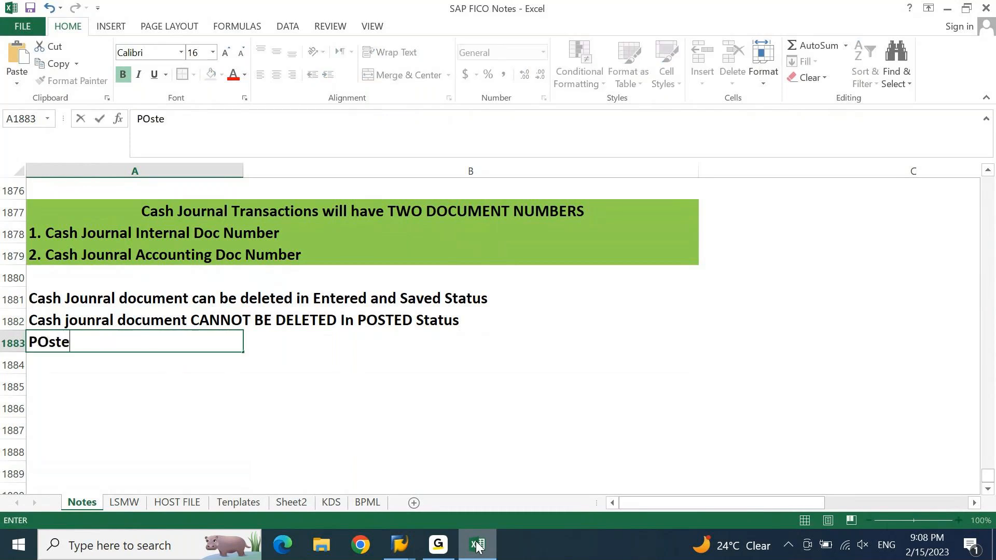
pyautogui.write('d Cash ')
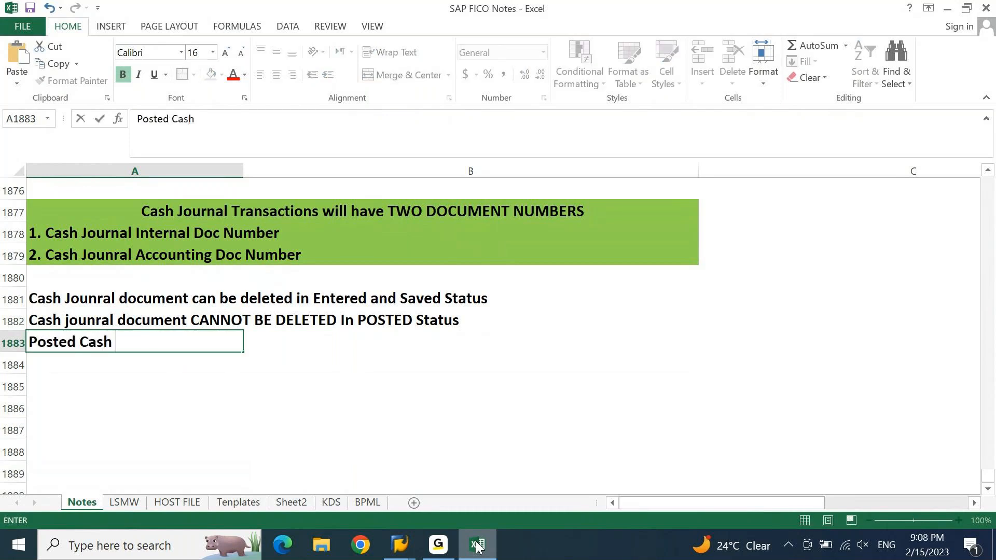
pyautogui.write('Journal')
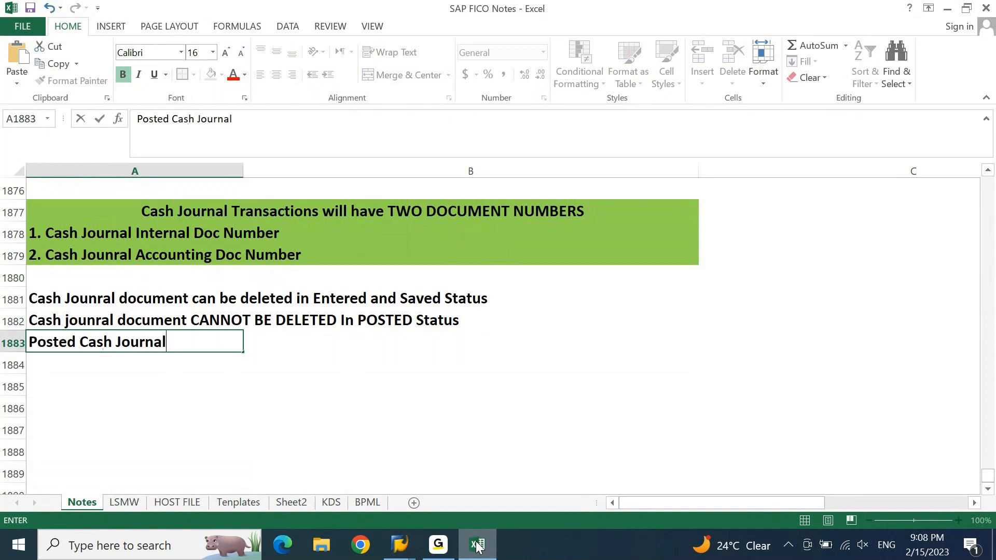
pyautogui.write(' Entry mustt')
pyautogui.press('BackSpace')
pyautogui.write('be Re')
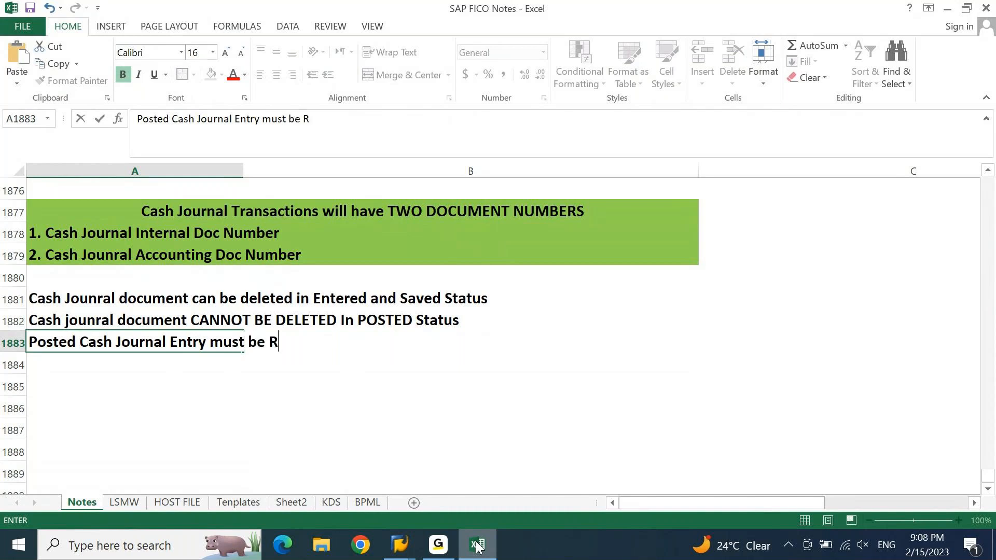
pyautogui.press('BackSpace')
pyautogui.write('EVERSED')
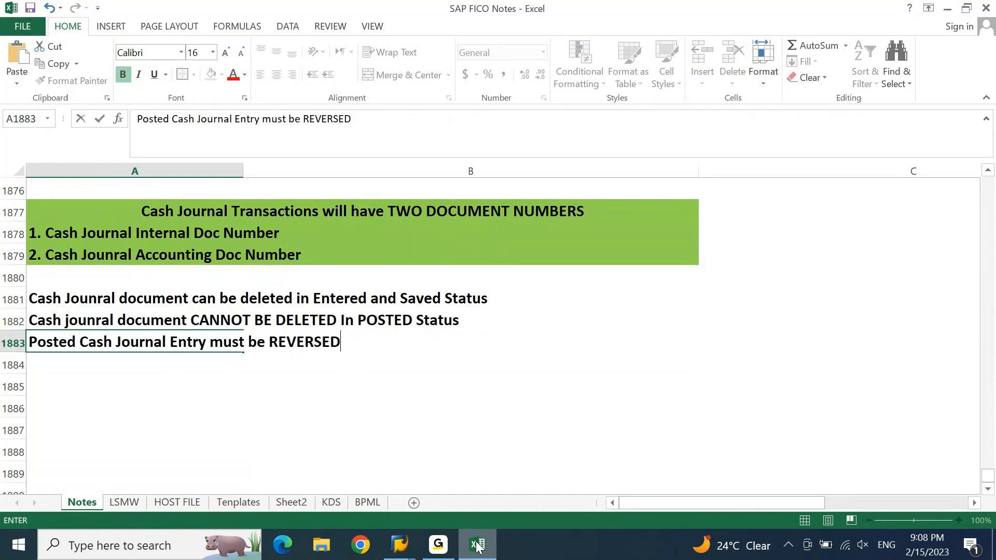
pyautogui.press('Return')
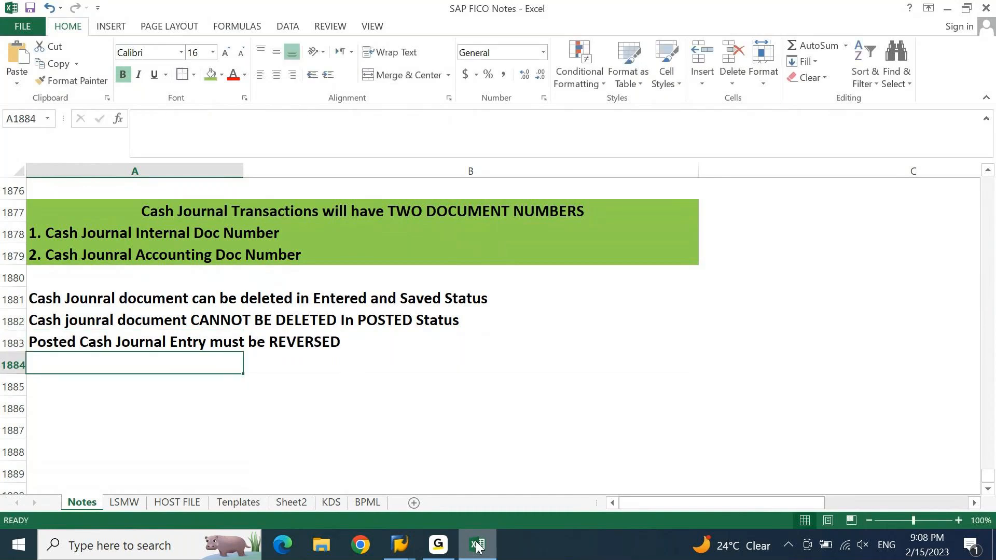
# Switch back to the SAP cash journal and check the internal document number of the posted 150 cash payment.
pyautogui.hotkey('alt', 'Tab')
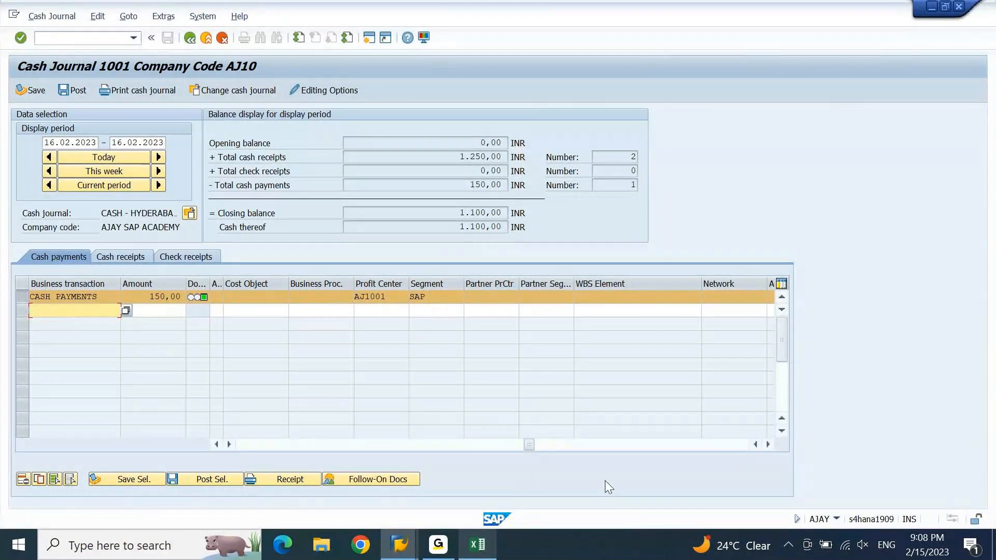
pyautogui.click(677, 445)
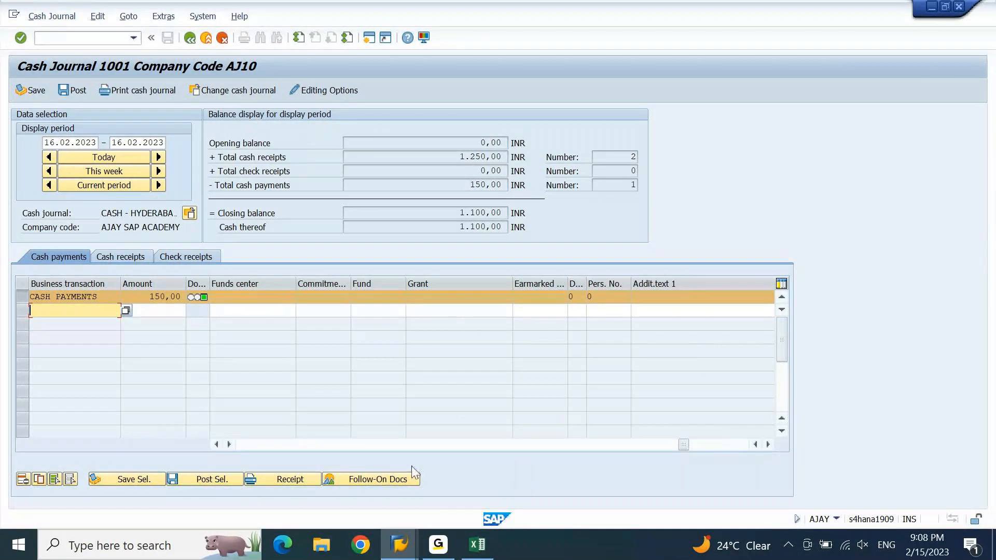
pyautogui.click(358, 444)
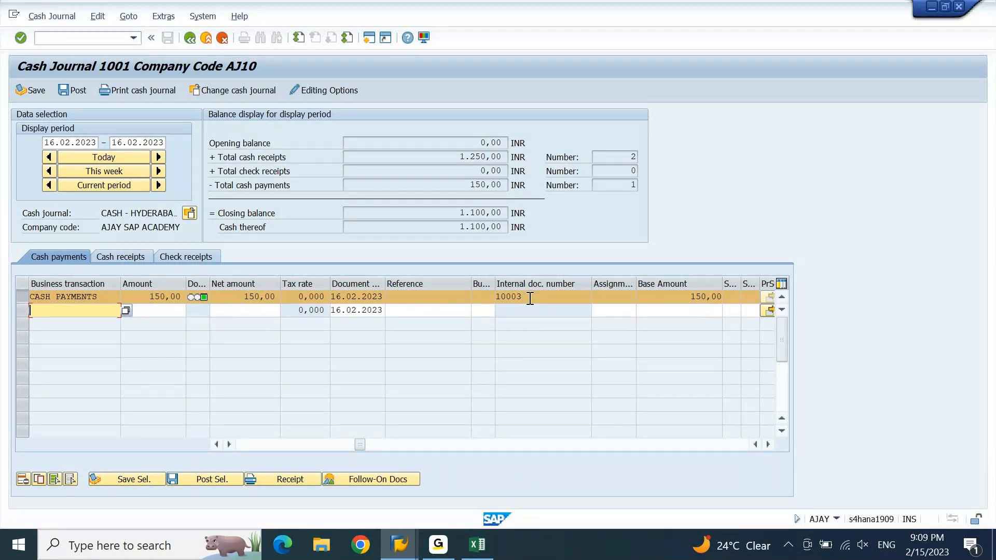
# Refresh the G/L line item display for petty cash account 11000002 and check the 150 payment's amount and accounting document number.
pyautogui.hotkey('alt', 'Tab')
pyautogui.hotkey('alt', 'Tab')
pyautogui.hotkey('alt', 'Tab')
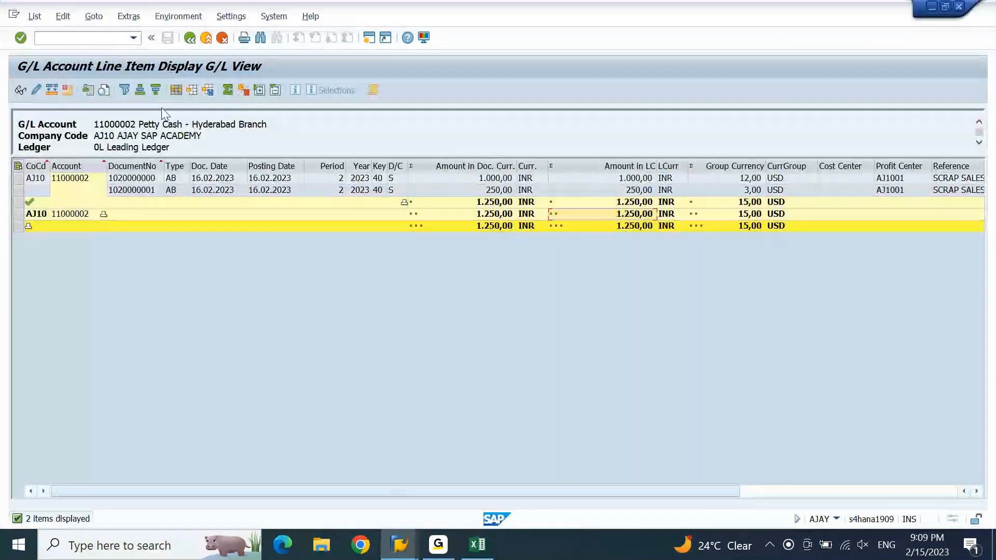
pyautogui.click(34, 16)
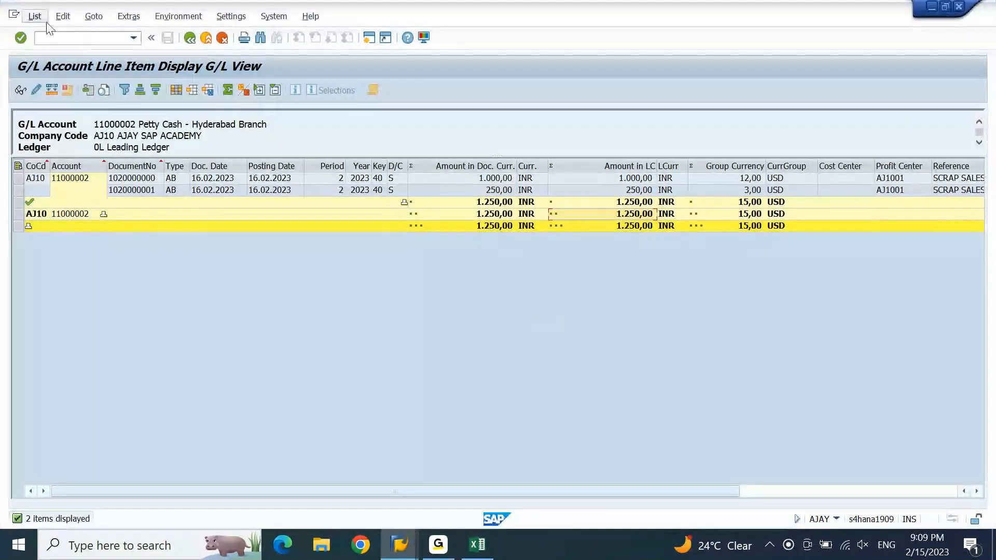
pyautogui.click(38, 45)
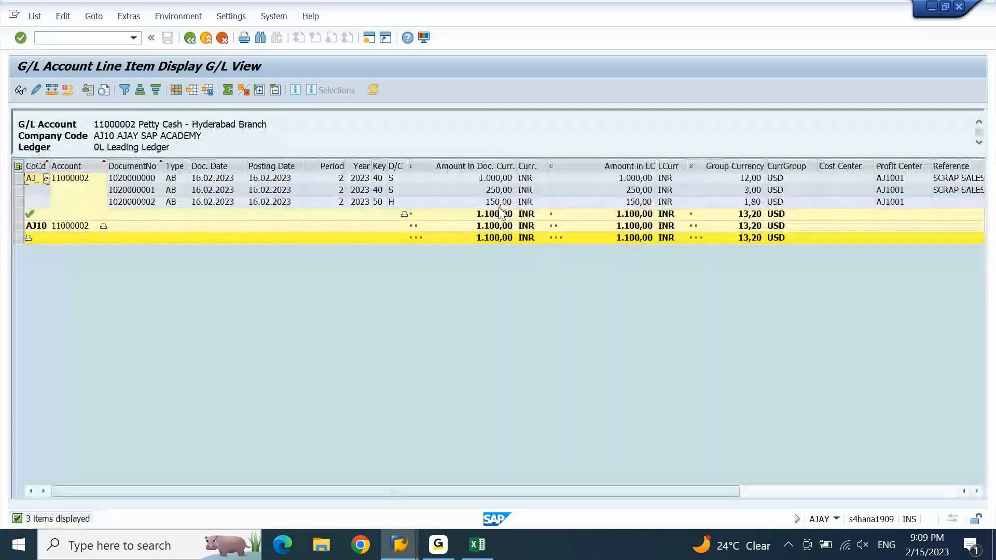
pyautogui.click(517, 206)
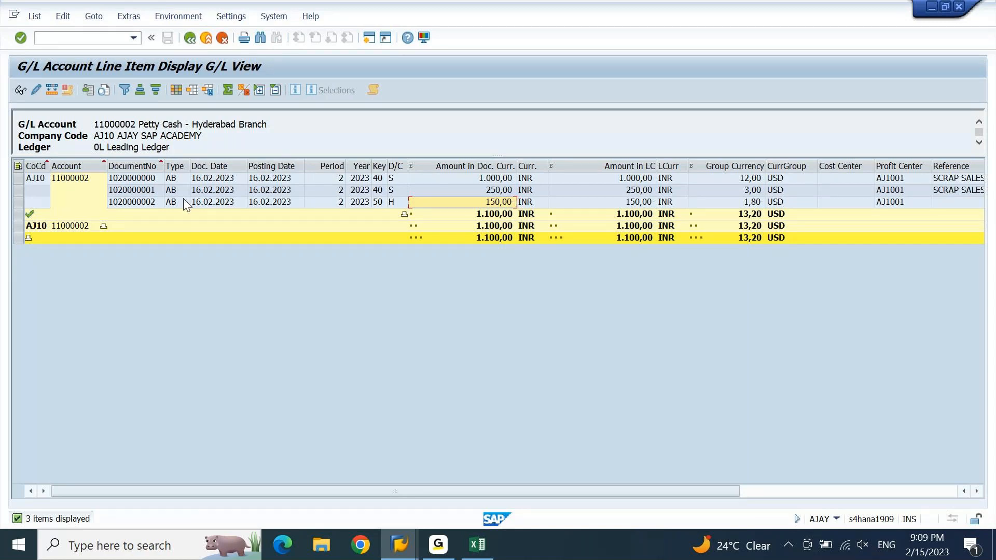
pyautogui.click(132, 204)
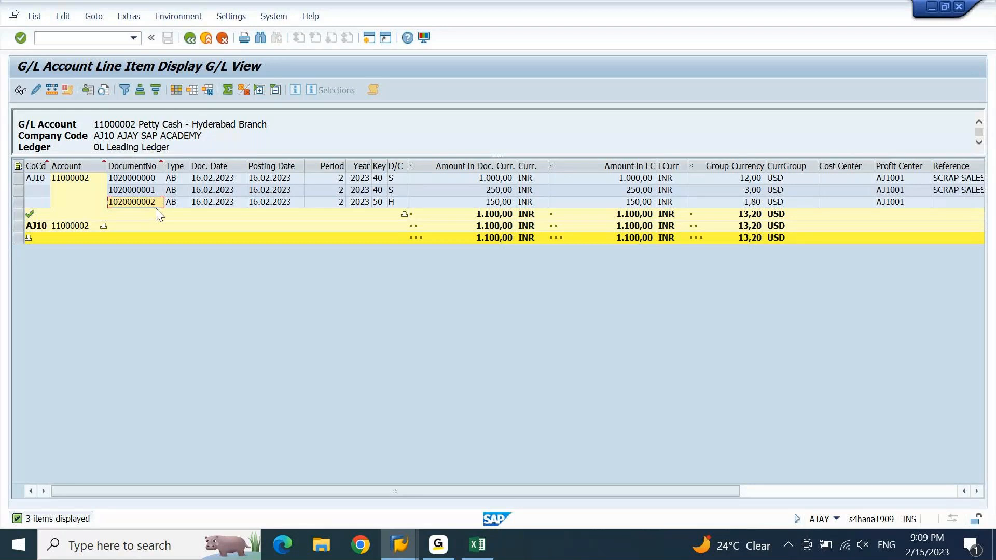
# Compare the payment's internal document number in the cash journal with its accounting document number in the G/L line items.
pyautogui.hotkey('alt', 'Tab')
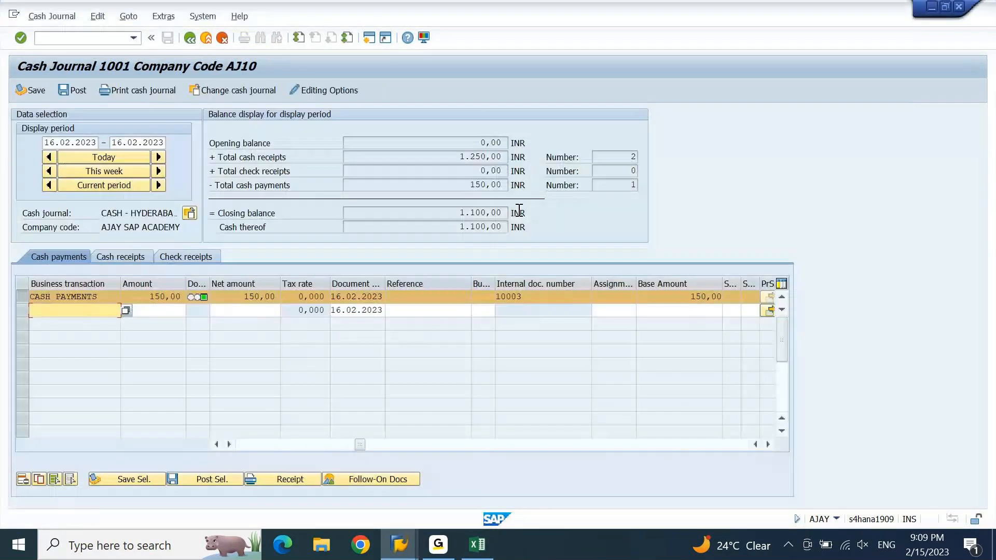
pyautogui.click(522, 300)
pyautogui.moveTo(522, 300); pyautogui.dragTo(494, 308)
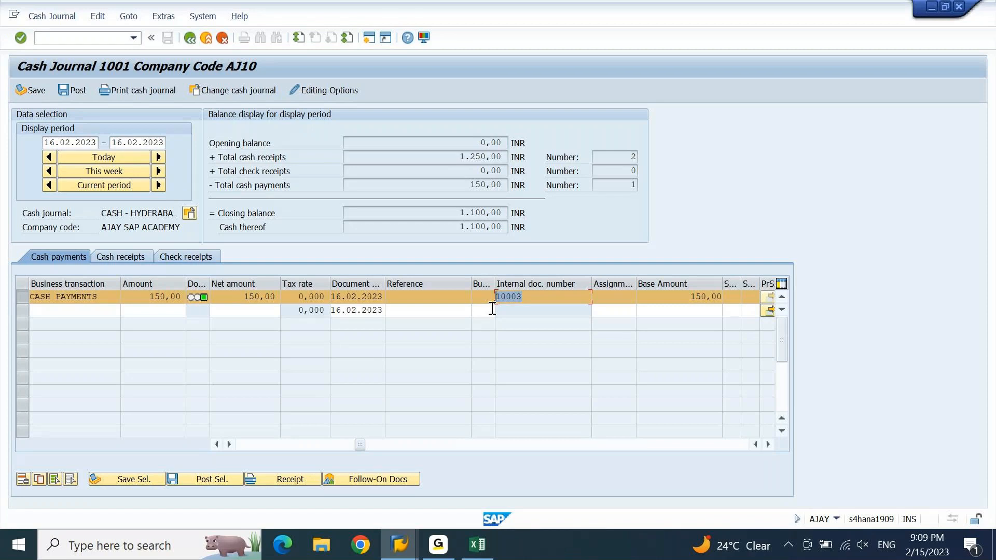
pyautogui.hotkey('alt', 'Tab')
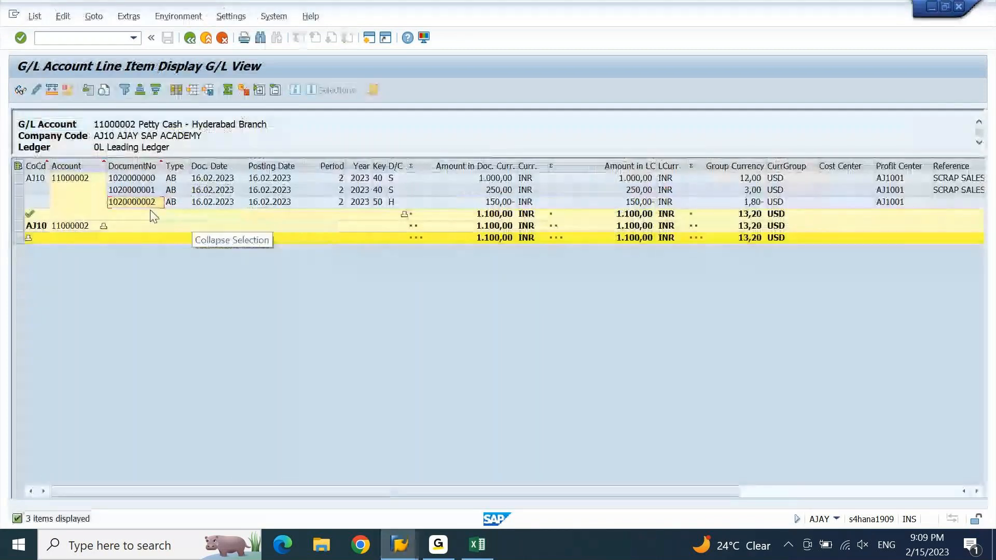
pyautogui.hotkey('alt', 'Tab')
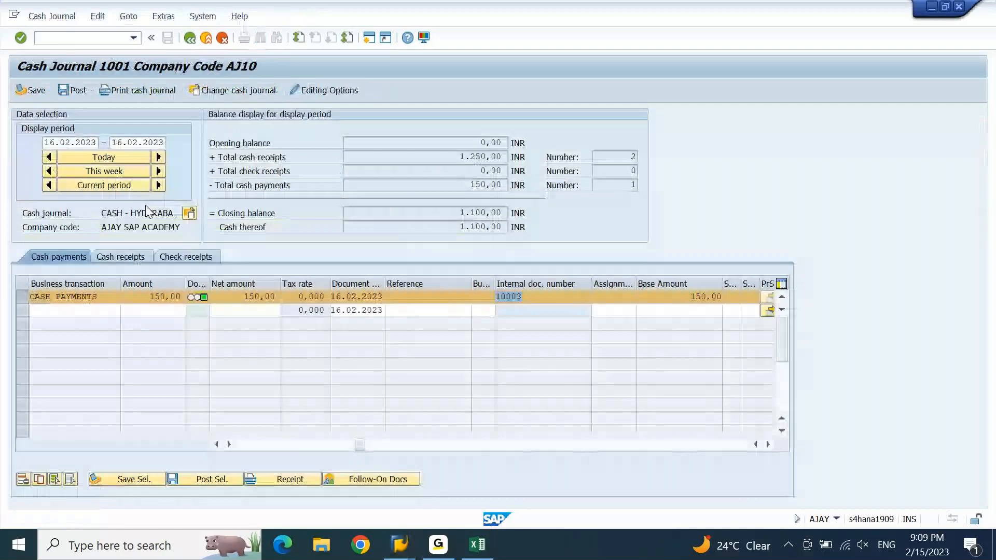
# Review the two document number types in the Excel notes, then switch to the SAP number range screen for cash journal documents.
pyautogui.hotkey('alt', 'Tab')
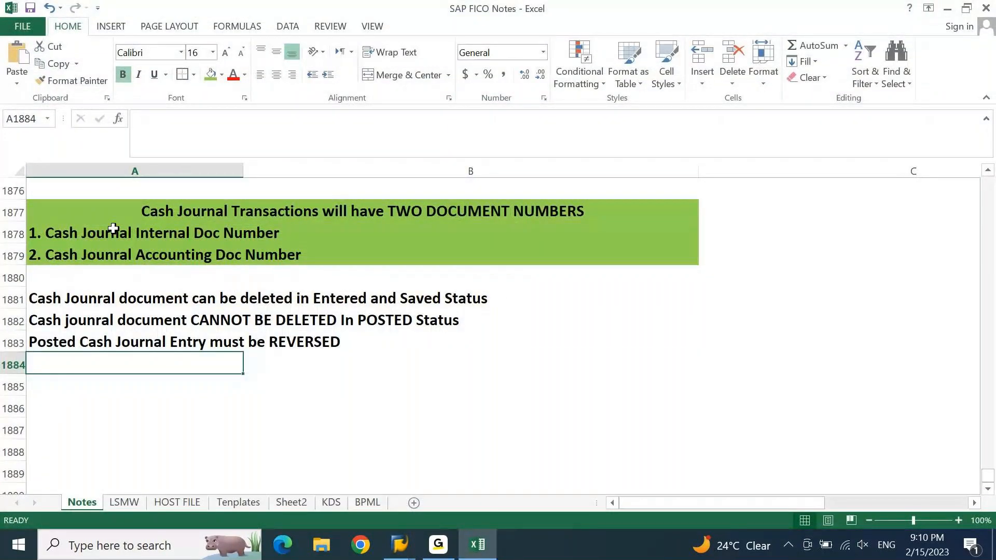
pyautogui.moveTo(113, 228); pyautogui.dragTo(114, 254)
pyautogui.hotkey('alt', 'Tab')
pyautogui.hotkey('alt', 'Tab')
pyautogui.hotkey('alt', 'Tab')
pyautogui.hotkey('alt', 'Tab')
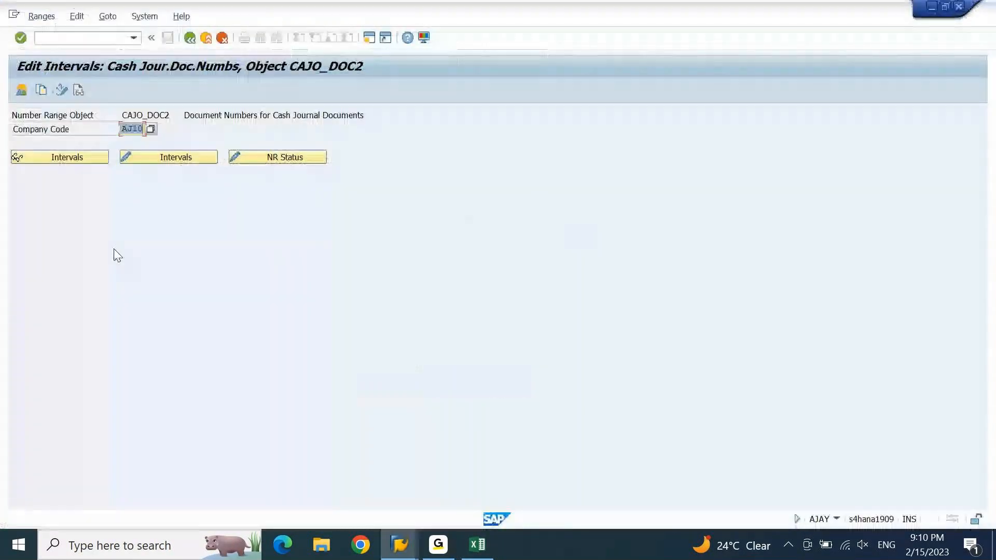
# Leave the number range screen, switch to the G/L account display session and open transaction FB08 for document reversal.
pyautogui.press('F3')
pyautogui.hotkey('alt', 'Tab')
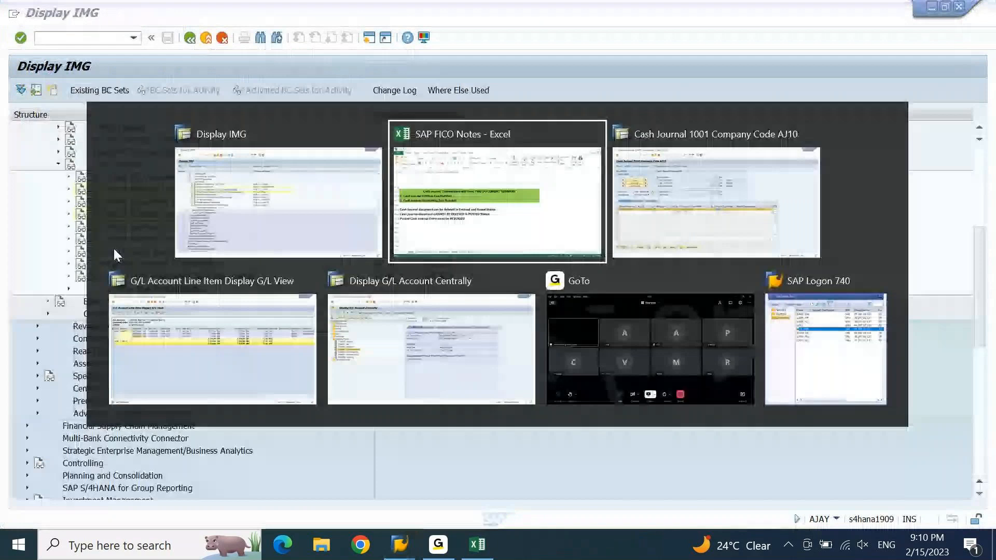
pyautogui.hotkey('alt', 'Tab')
pyautogui.hotkey('alt', 'Tab')
pyautogui.hotkey('alt', 'Tab')
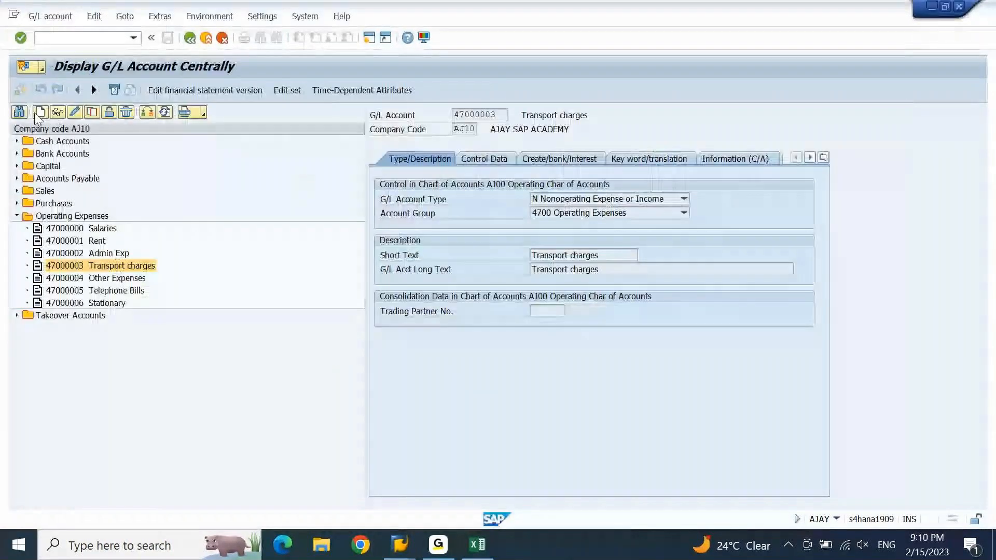
pyautogui.click(87, 38)
pyautogui.write('/n')
pyautogui.press('Return')
pyautogui.write('FB08')
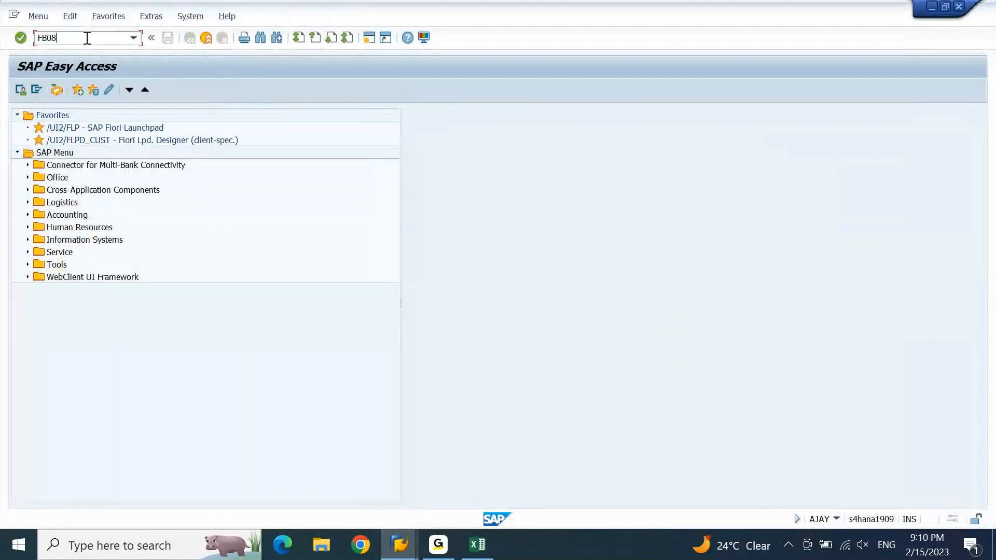
pyautogui.press('Return')
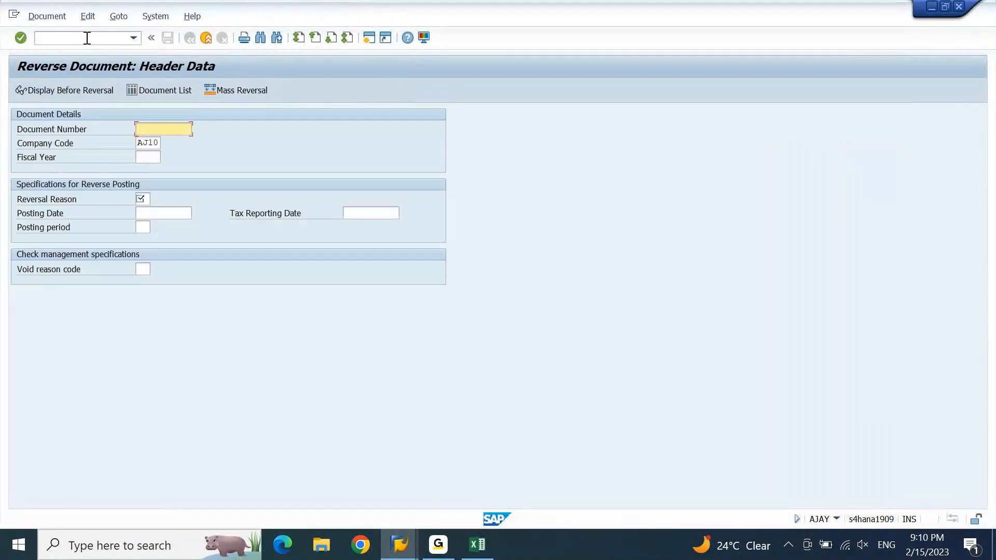
pyautogui.hotkey('alt', 'Tab')
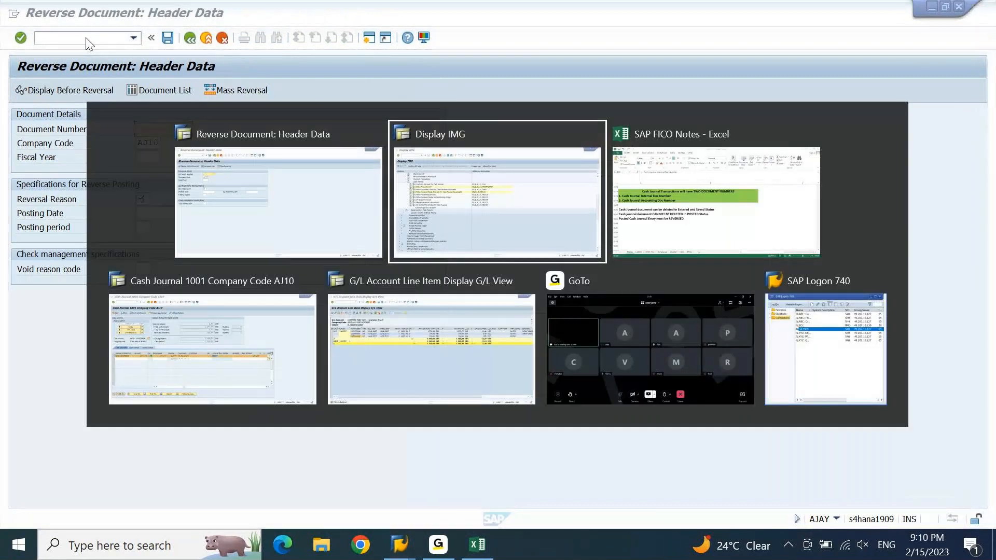
pyautogui.hotkey('alt', 'Tab')
pyautogui.hotkey('alt', 'Tab')
pyautogui.hotkey('alt', 'Tab')
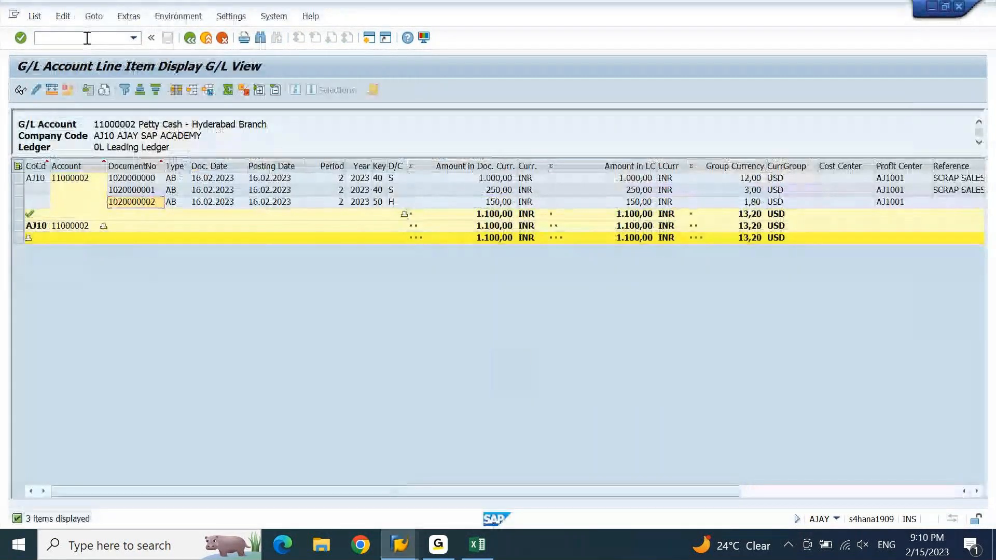
pyautogui.hotkey('alt', 'Tab')
pyautogui.hotkey('ctrl', 'v')
pyautogui.press('Tab')
pyautogui.press('Tab')
pyautogui.write('22022')
pyautogui.press('BackSpace')
pyautogui.write('3')
pyautogui.press('Tab')
pyautogui.write('01')
pyautogui.press('Return')
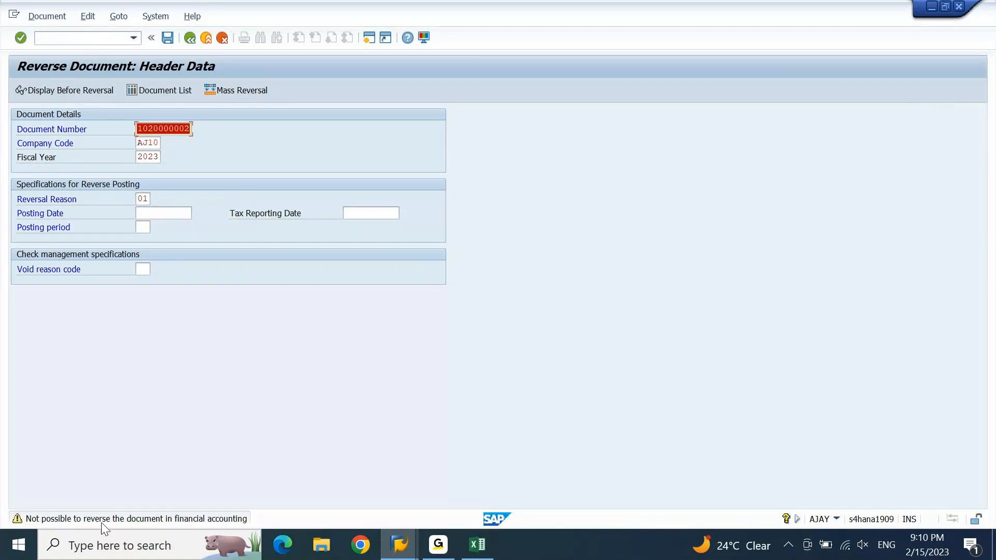
# Open the long text of the reversal message, read its diagnosis about the document type, and close it.
pyautogui.doubleClick(102, 522)
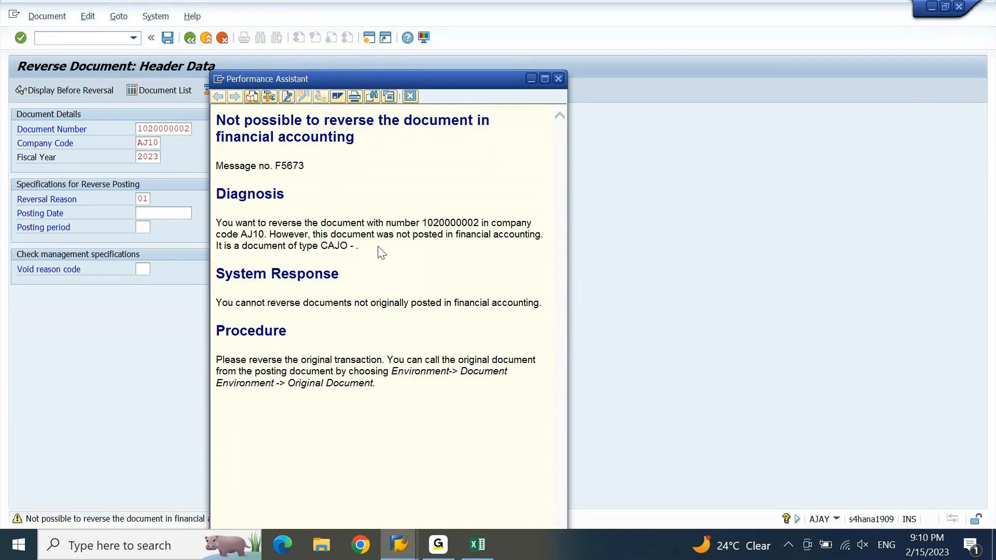
pyautogui.moveTo(320, 246); pyautogui.dragTo(351, 249)
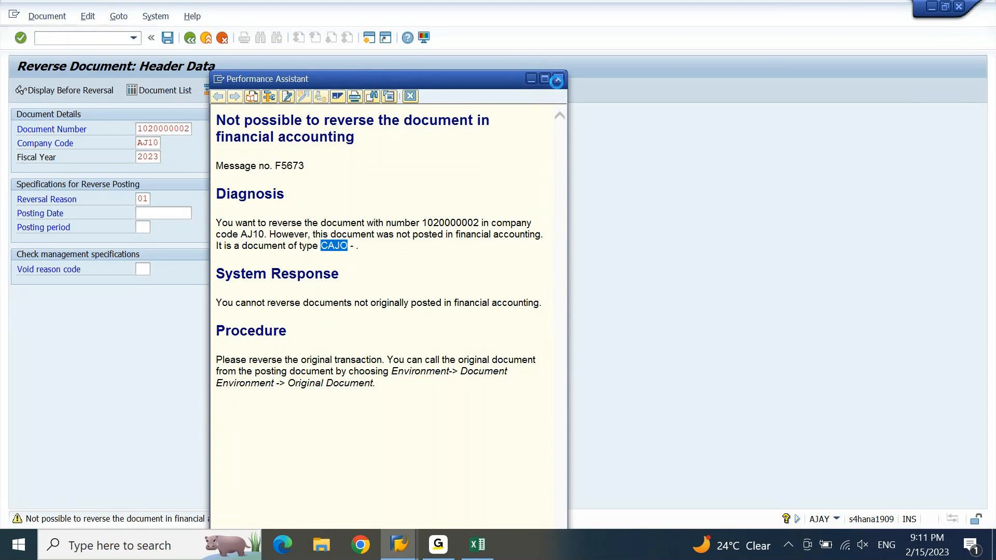
pyautogui.click(558, 81)
pyautogui.hotkey('ctrl', 'a')
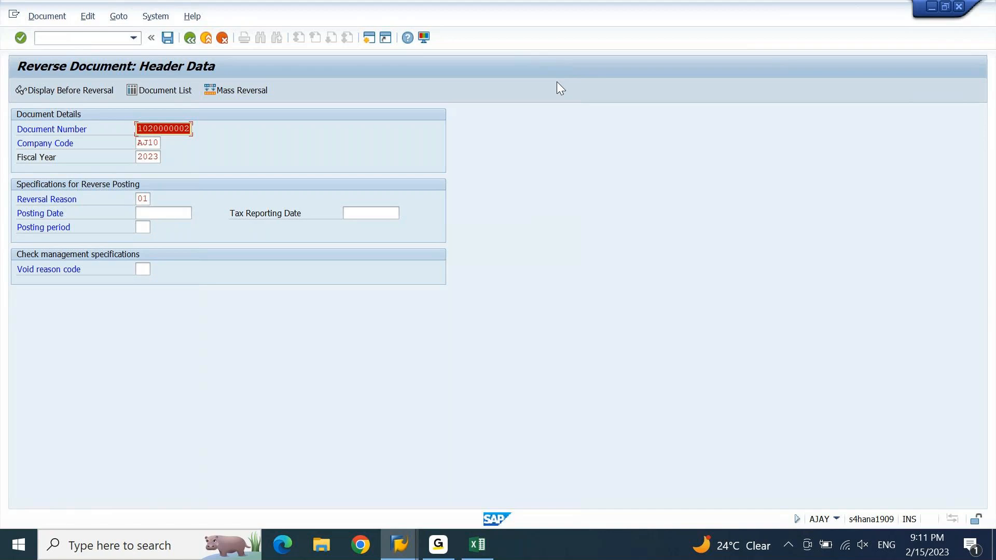
# Switch to cash journal 1001 and examine the internal document number of the 150 cash payment.
pyautogui.hotkey('alt', 'Tab')
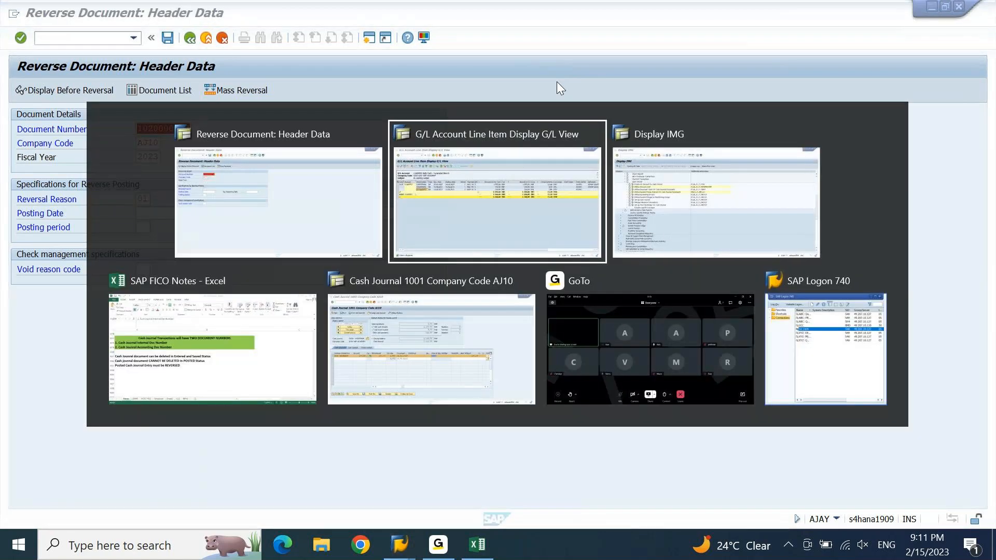
pyautogui.press('Tab')
pyautogui.press('Tab')
pyautogui.press('Tab')
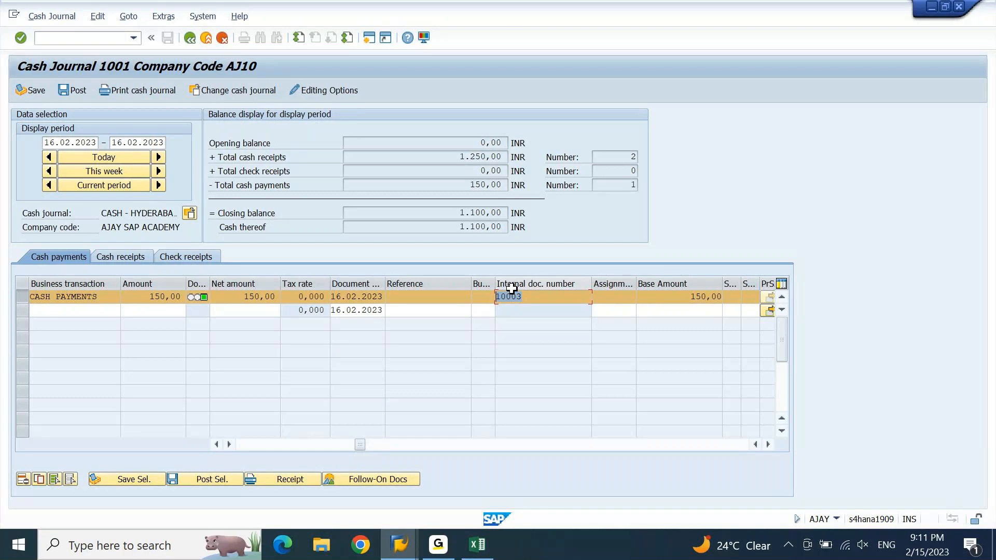
pyautogui.moveTo(526, 296)
pyautogui.mouseDown()
pyautogui.moveTo(481, 307)
pyautogui.moveTo(513, 297)
pyautogui.mouseUp()
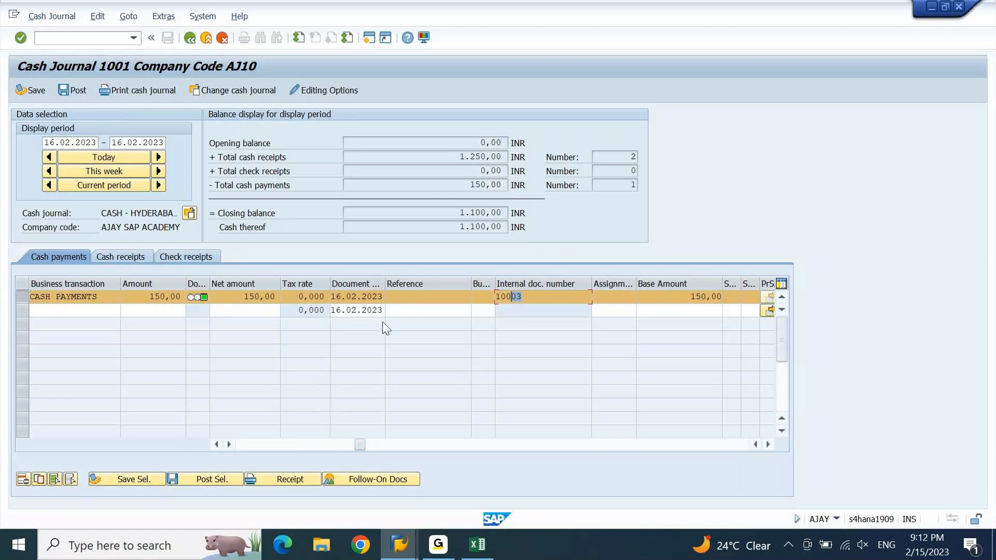
pyautogui.hotkey('shift', 'Home')
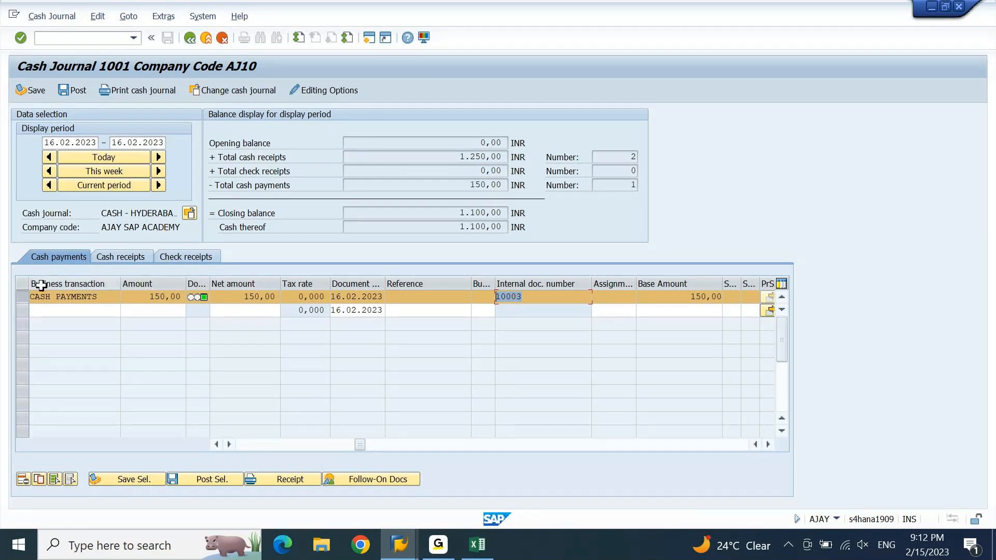
# Display the follow-on accounting document of the 150 cash payment and open its document header.
pyautogui.click(24, 300)
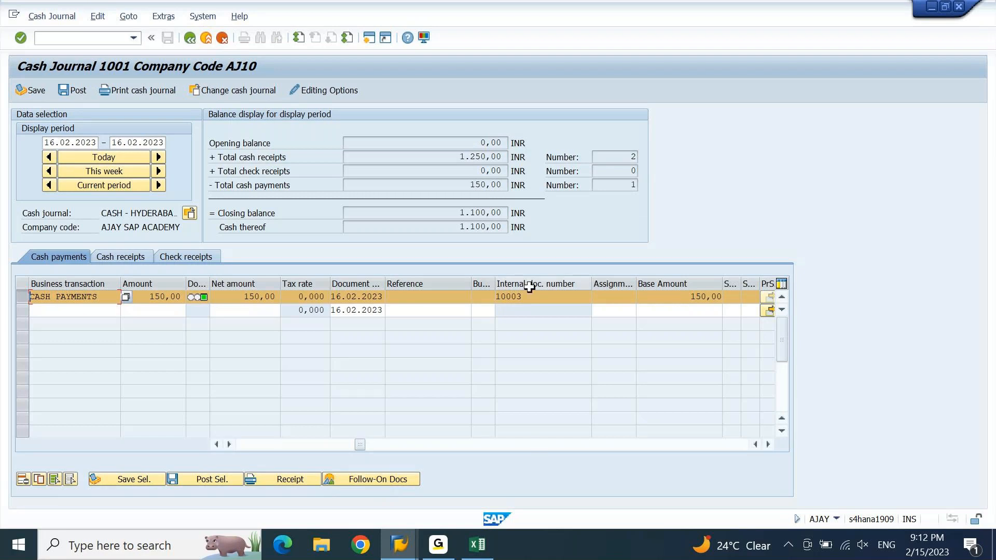
pyautogui.click(371, 479)
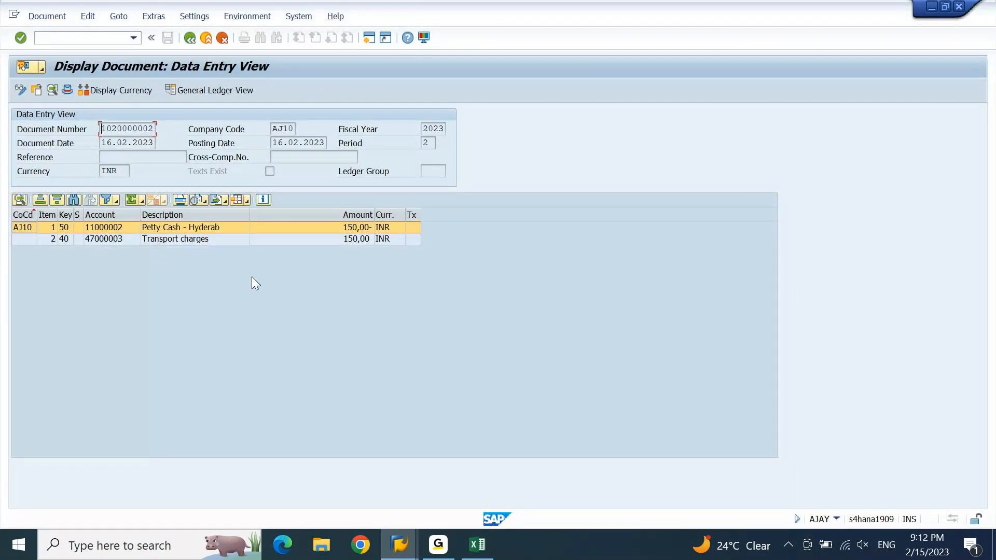
pyautogui.moveTo(103, 130); pyautogui.dragTo(154, 134)
pyautogui.click(66, 91)
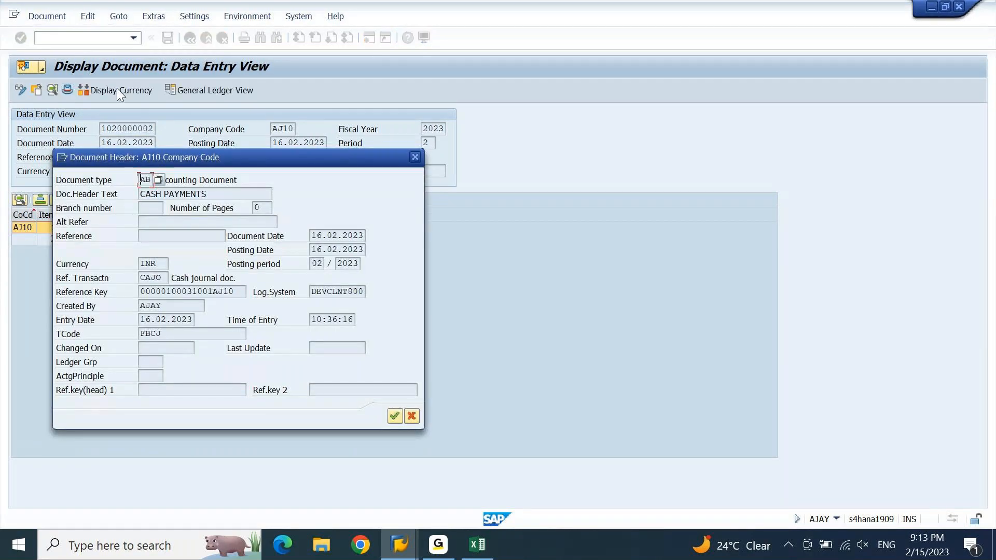
pyautogui.moveTo(177, 161); pyautogui.dragTo(314, 145)
# Examine the reference key in the document header part by part: internal document number, cash journal number and company code.
pyautogui.click(199, 284)
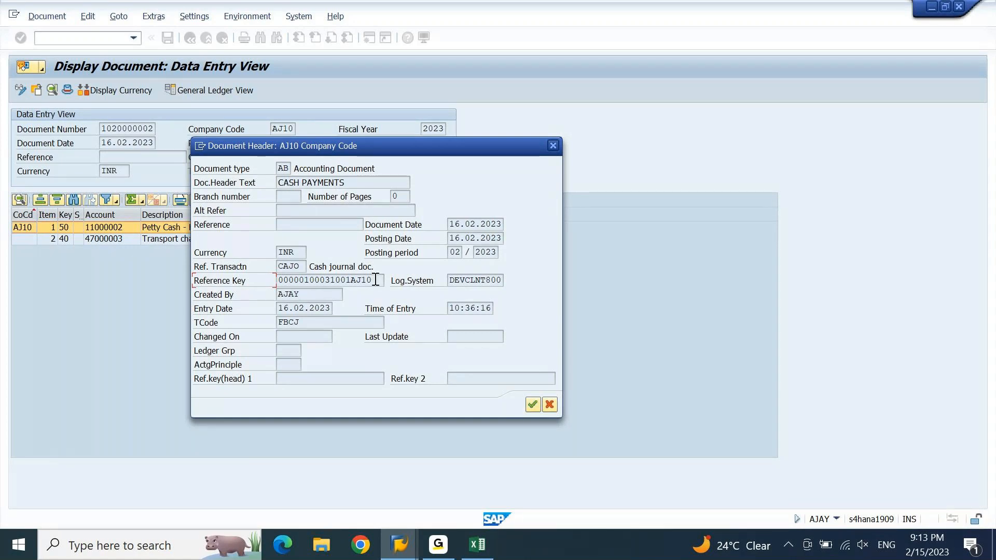
pyautogui.moveTo(376, 280); pyautogui.dragTo(257, 291)
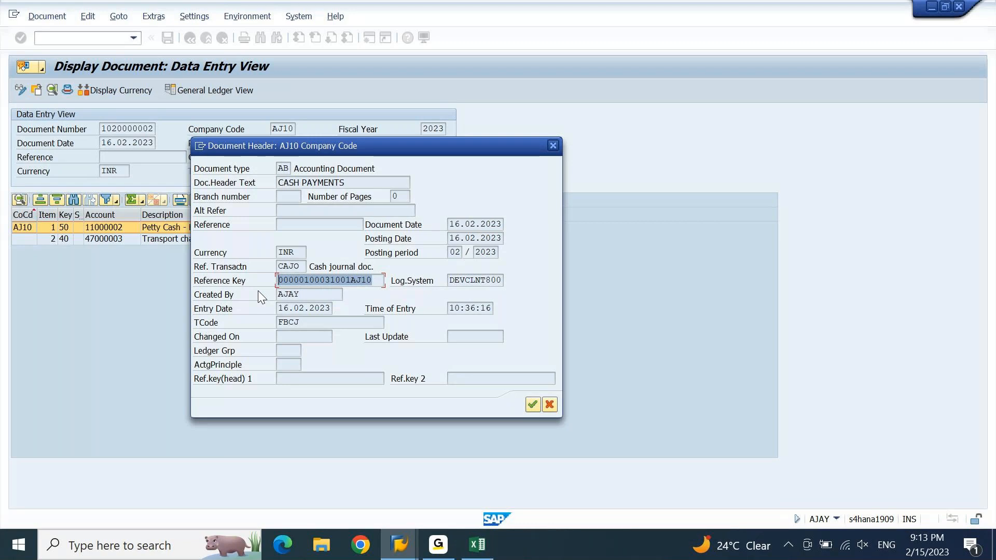
pyautogui.click(375, 282)
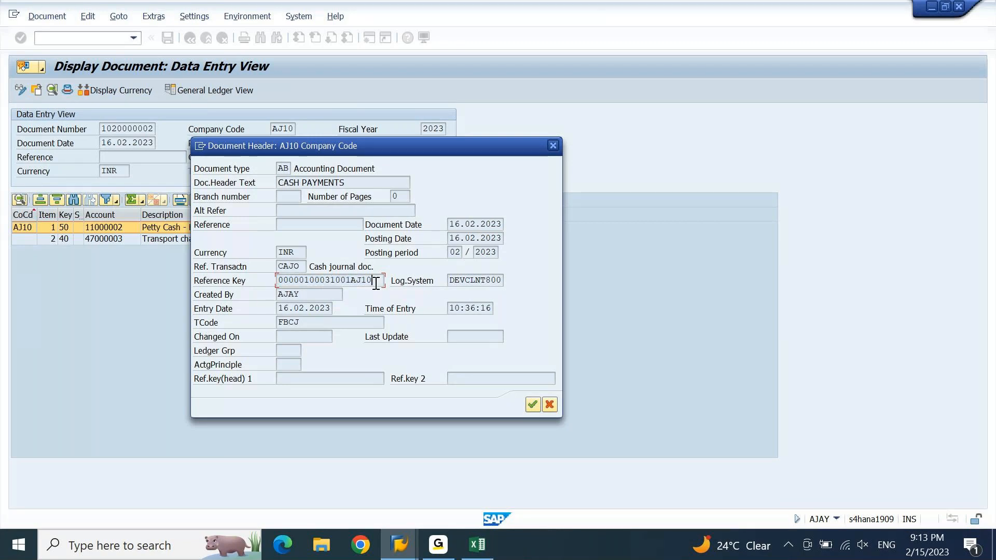
pyautogui.moveTo(331, 281); pyautogui.dragTo(264, 288)
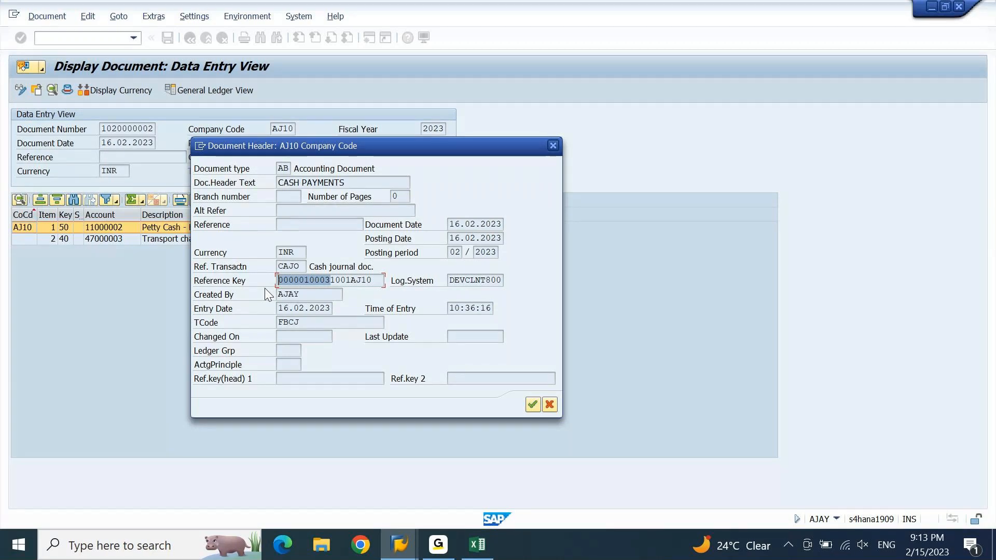
pyautogui.click(353, 280)
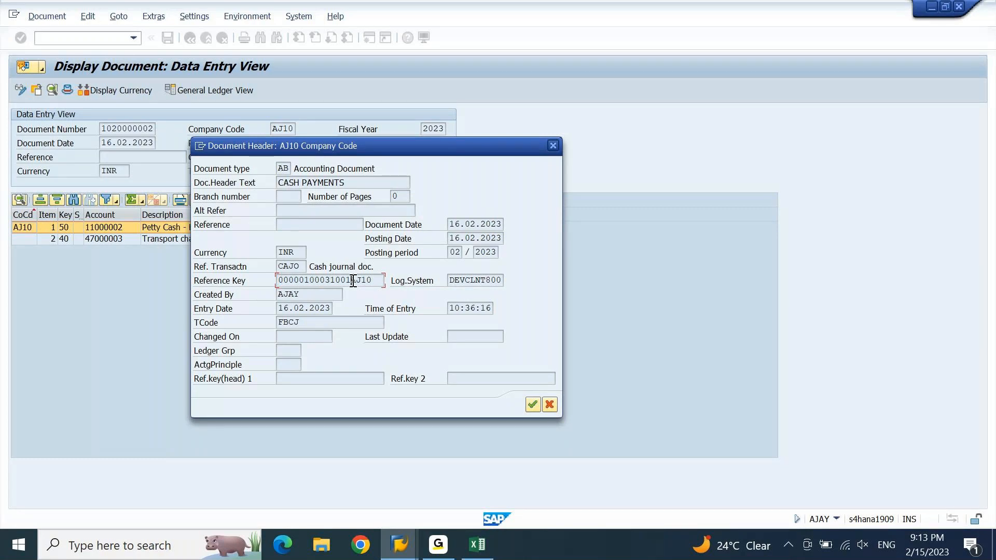
pyautogui.moveTo(353, 281); pyautogui.dragTo(330, 281)
pyautogui.click(375, 280)
pyautogui.moveTo(374, 280); pyautogui.dragTo(351, 289)
pyautogui.click(382, 279)
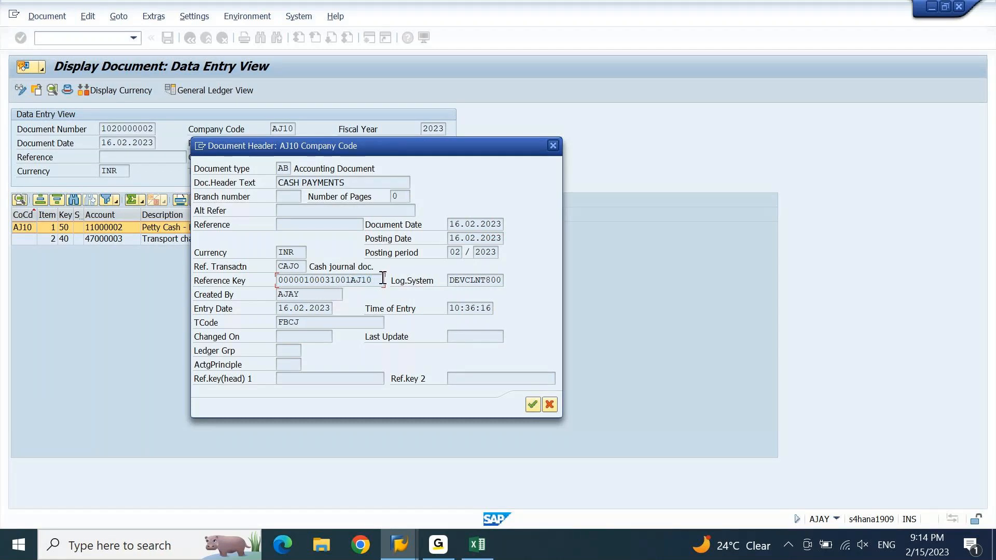
# Review the reference transaction together with the reference key in the document header to trace the document's origin.
pyautogui.click(303, 266)
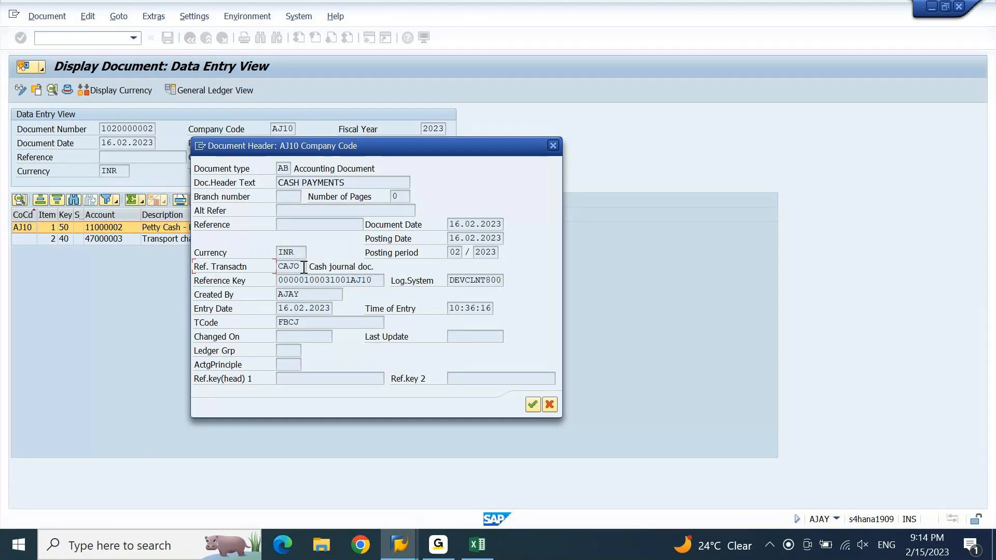
pyautogui.moveTo(303, 266); pyautogui.dragTo(270, 269)
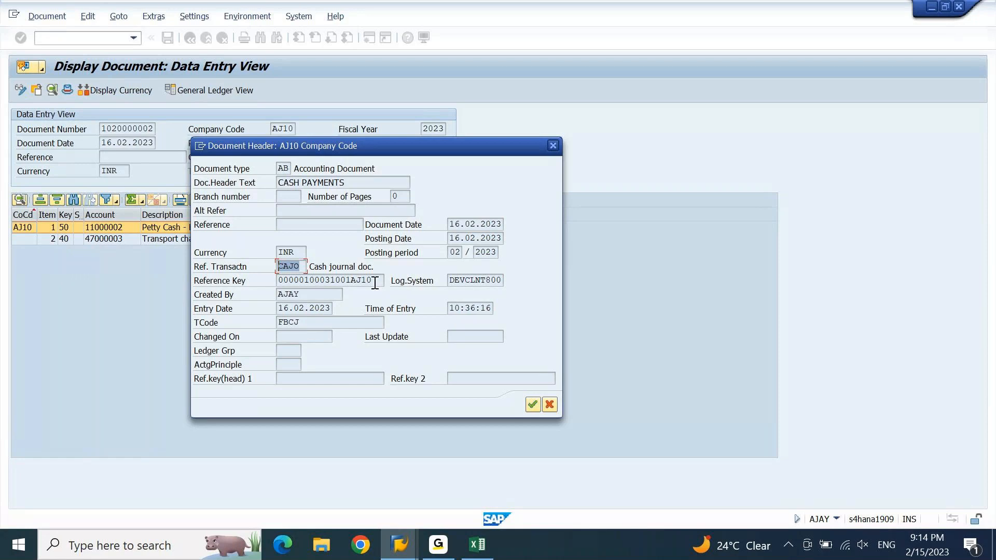
pyautogui.press('Tab')
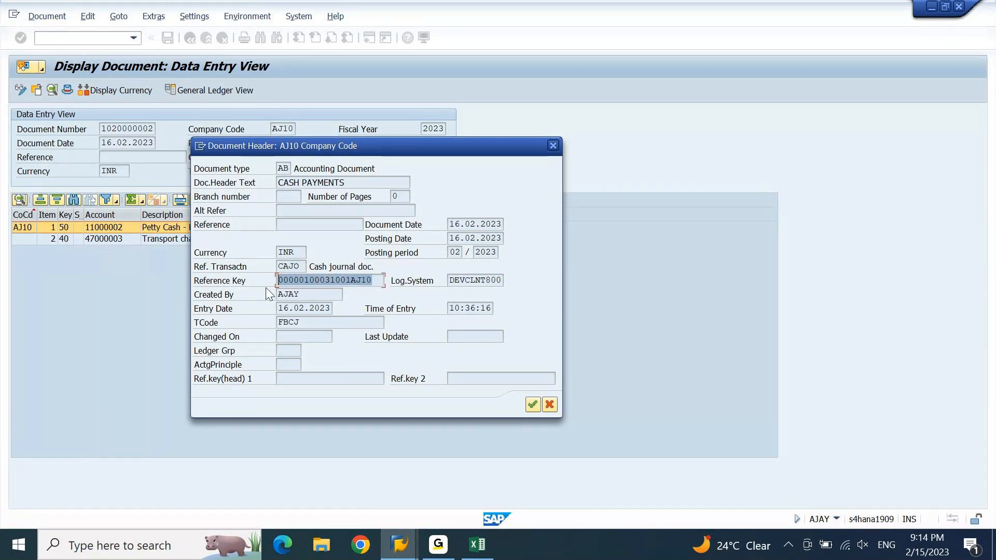
pyautogui.hotkey('shift', 'Tab')
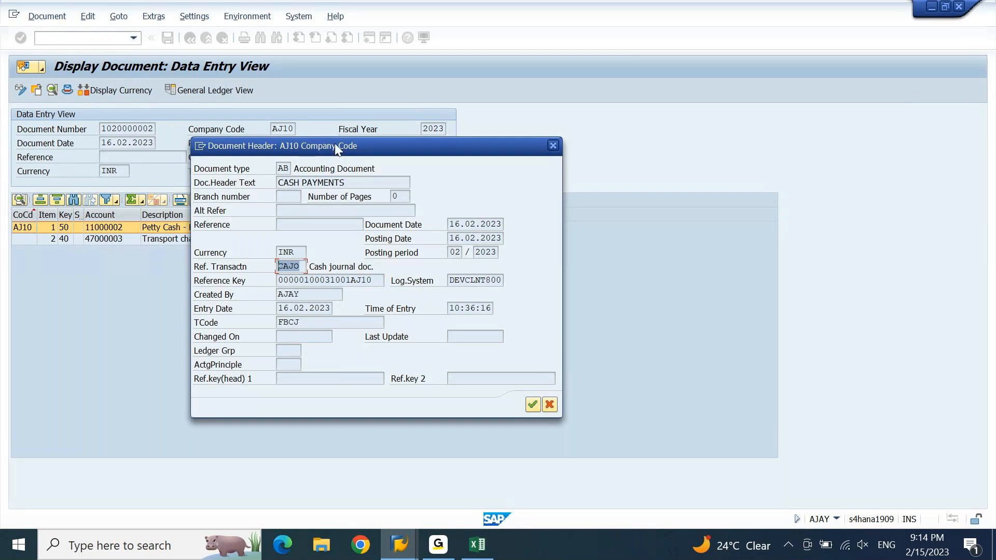
pyautogui.moveTo(336, 147); pyautogui.dragTo(499, 147)
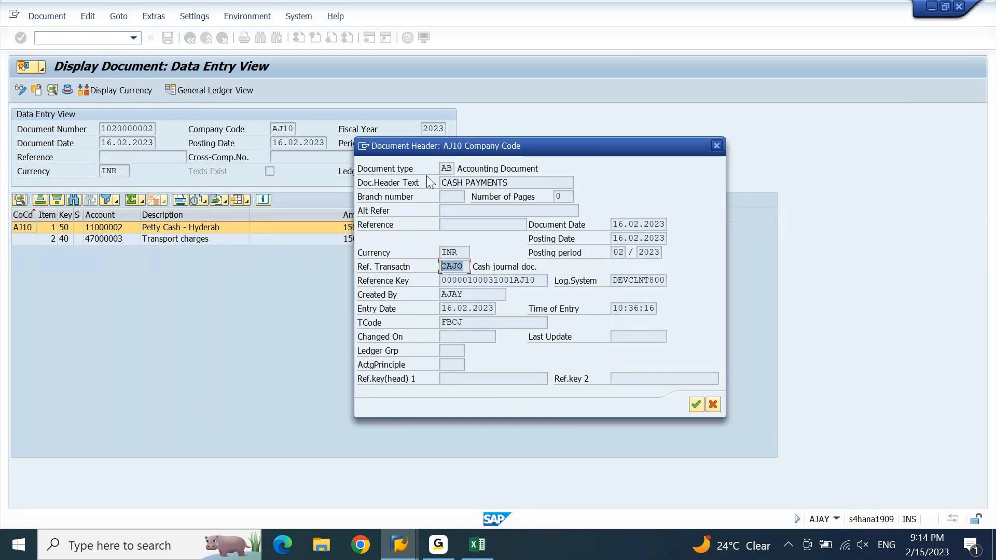
pyautogui.click(473, 268)
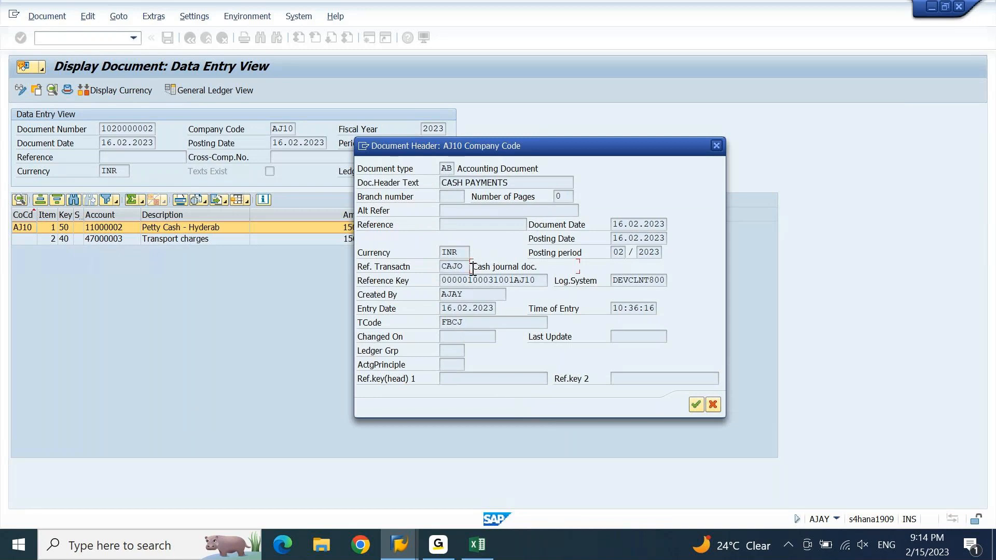
pyautogui.moveTo(448, 267); pyautogui.dragTo(412, 282)
pyautogui.moveTo(476, 265); pyautogui.dragTo(424, 290)
pyautogui.moveTo(542, 281); pyautogui.dragTo(421, 306)
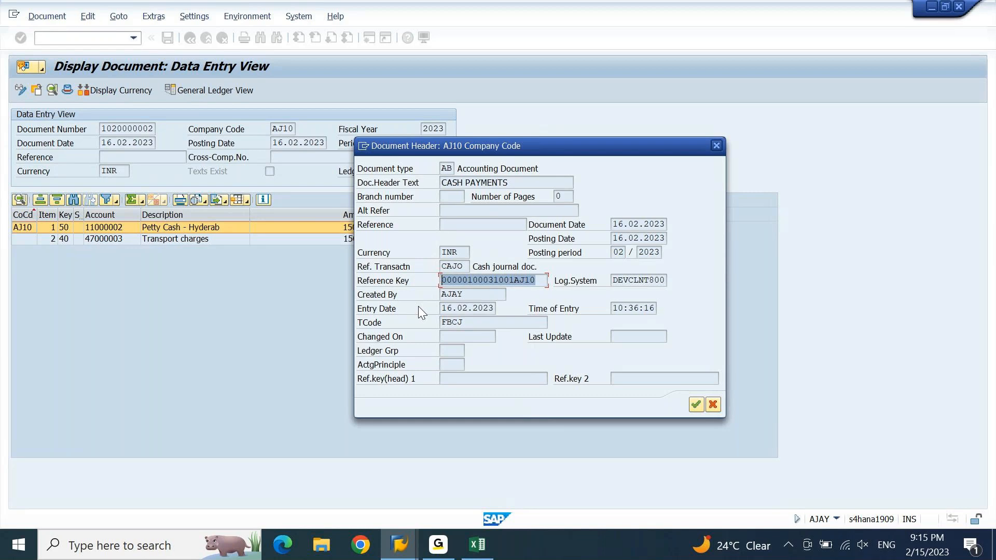
# Close the document header, return to cash journal 1001 and select the 150 cash payment entry.
pyautogui.click(716, 145)
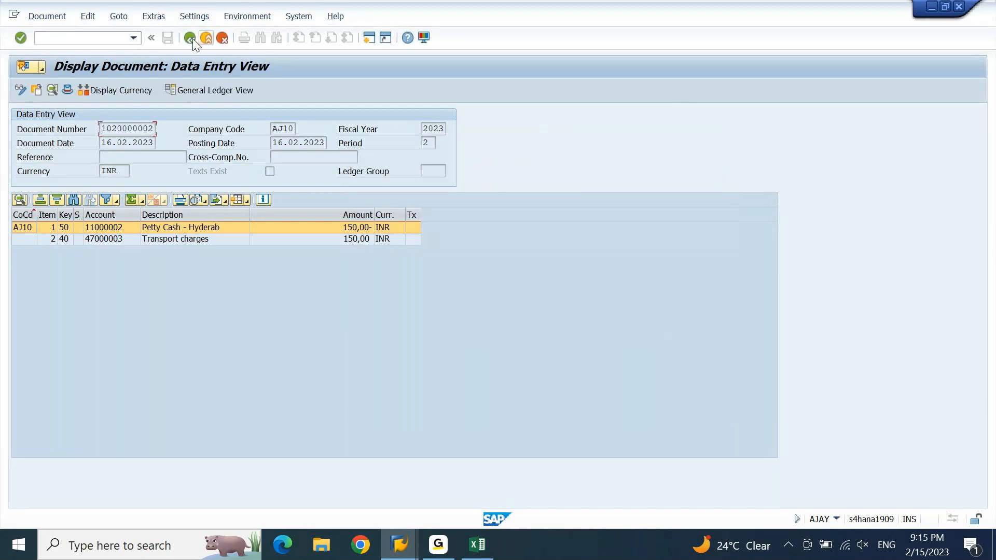
pyautogui.click(192, 39)
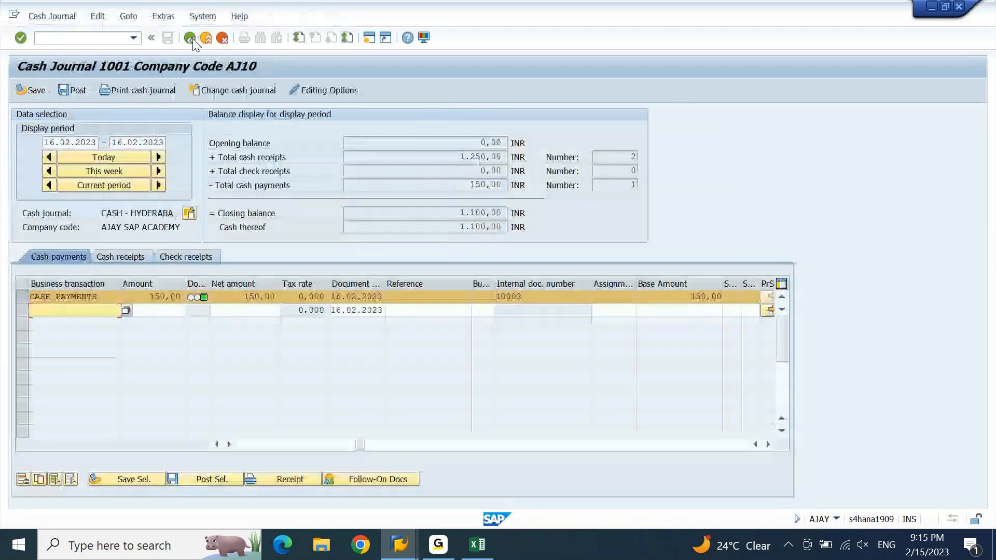
pyautogui.click(25, 297)
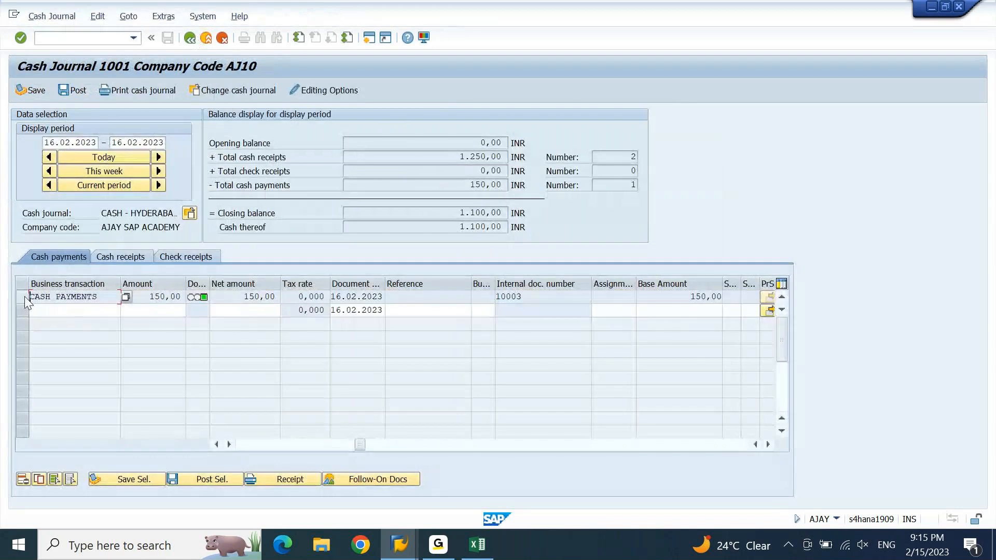
pyautogui.click(24, 297)
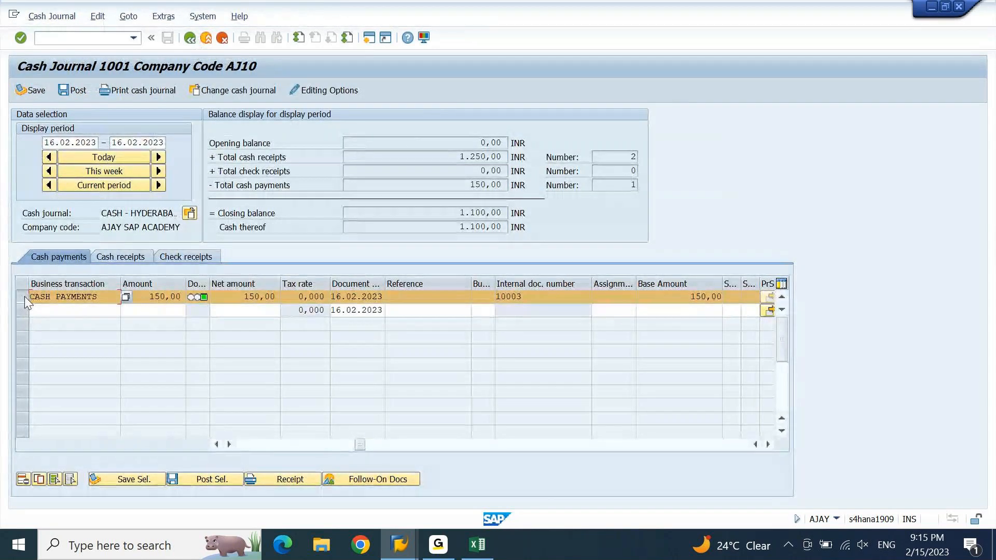
# Try to reverse the selected 150 cash payment with reversal reason 01 (Reversal in current period).
pyautogui.click(24, 481)
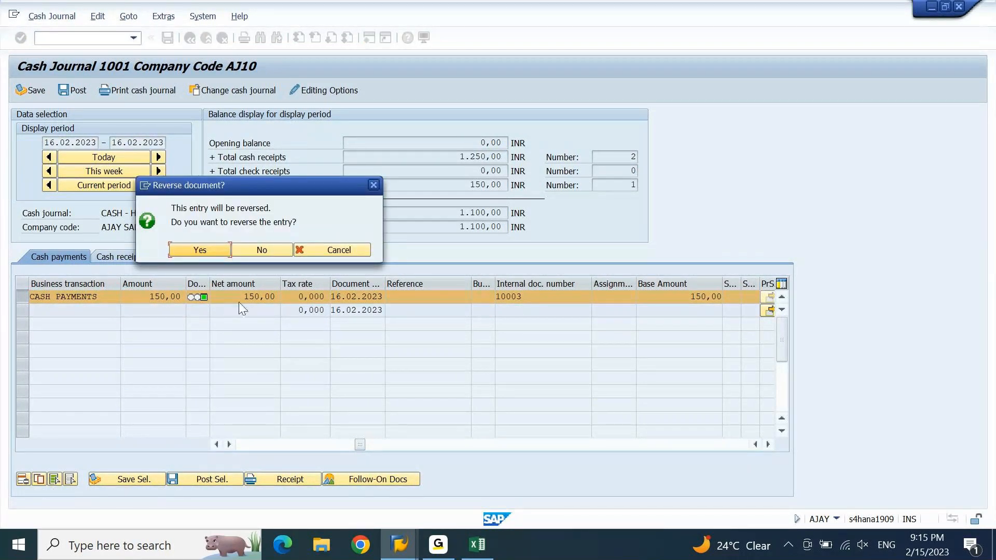
pyautogui.moveTo(373, 218); pyautogui.dragTo(421, 229)
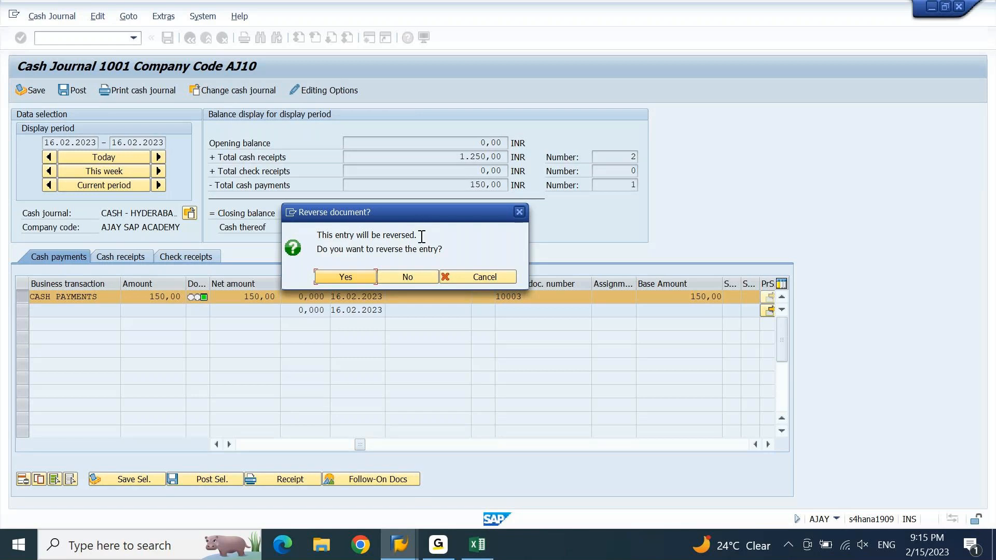
pyautogui.moveTo(420, 235); pyautogui.dragTo(317, 236)
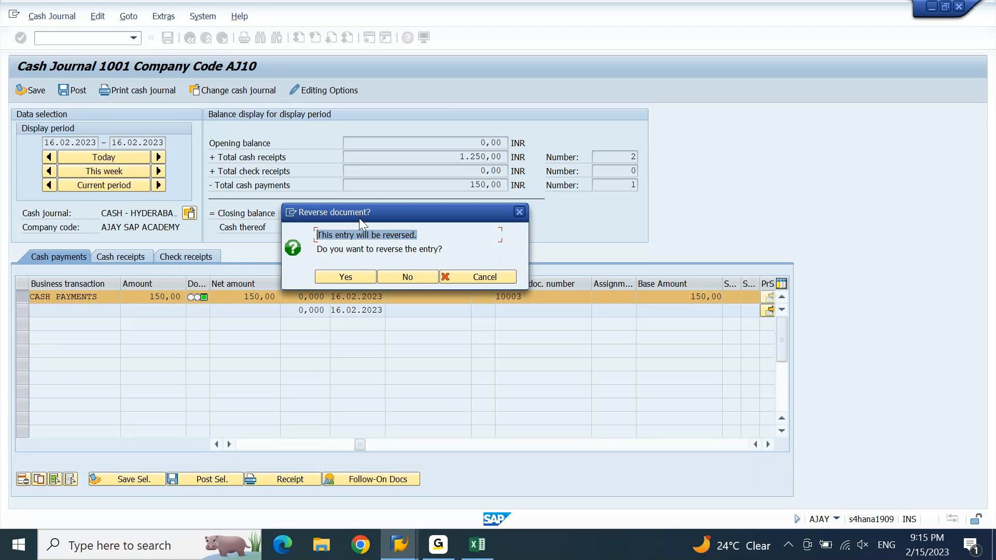
pyautogui.click(340, 277)
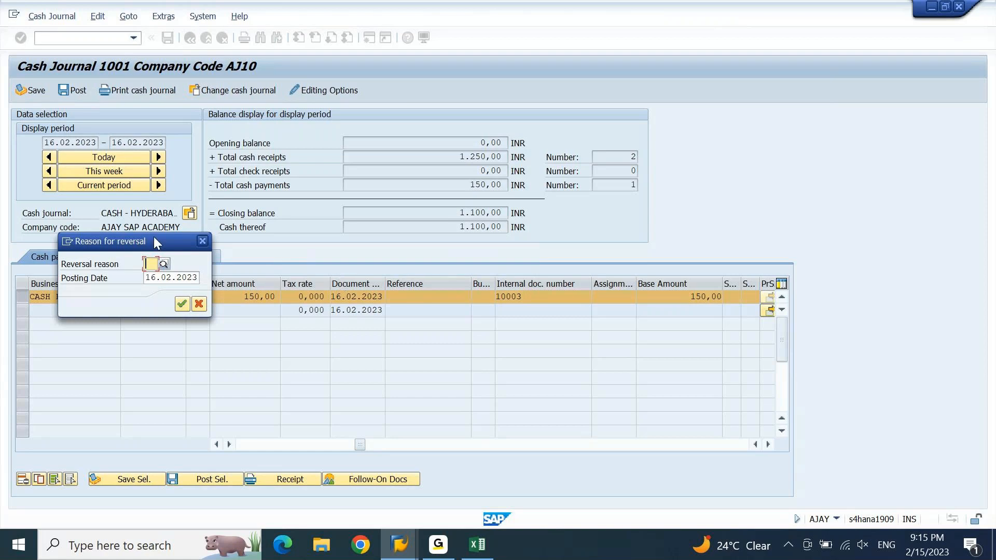
pyautogui.moveTo(153, 236); pyautogui.dragTo(658, 201)
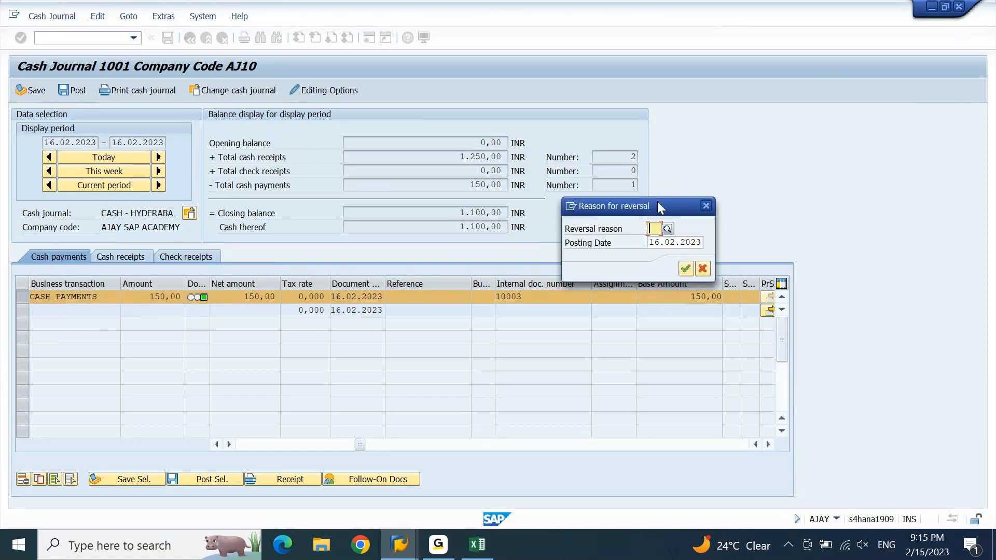
pyautogui.write('01')
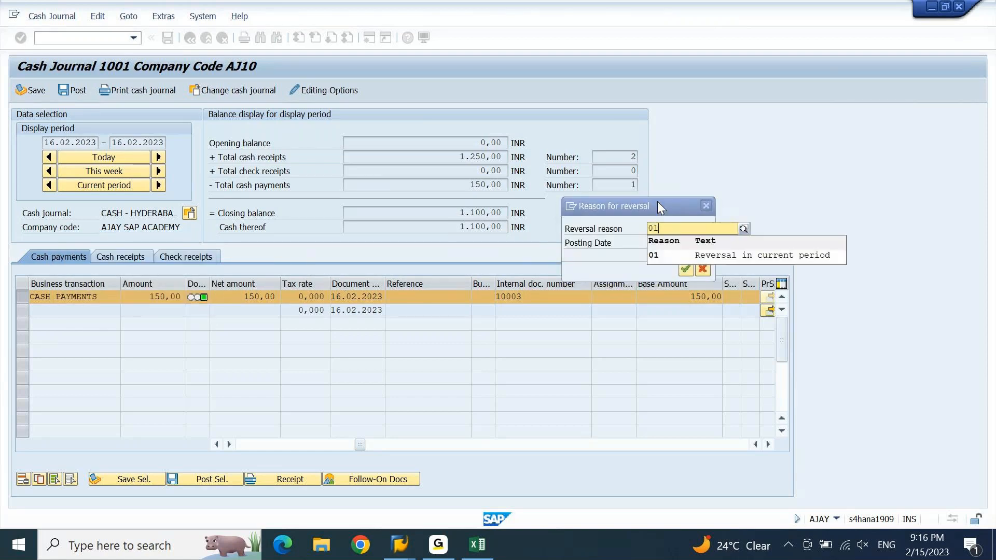
pyautogui.click(696, 256)
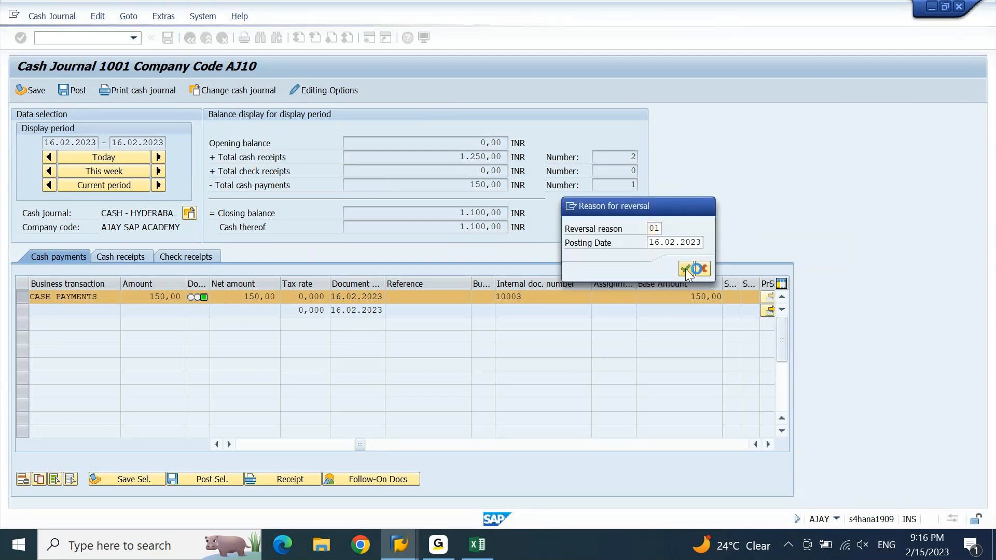
pyautogui.click(686, 268)
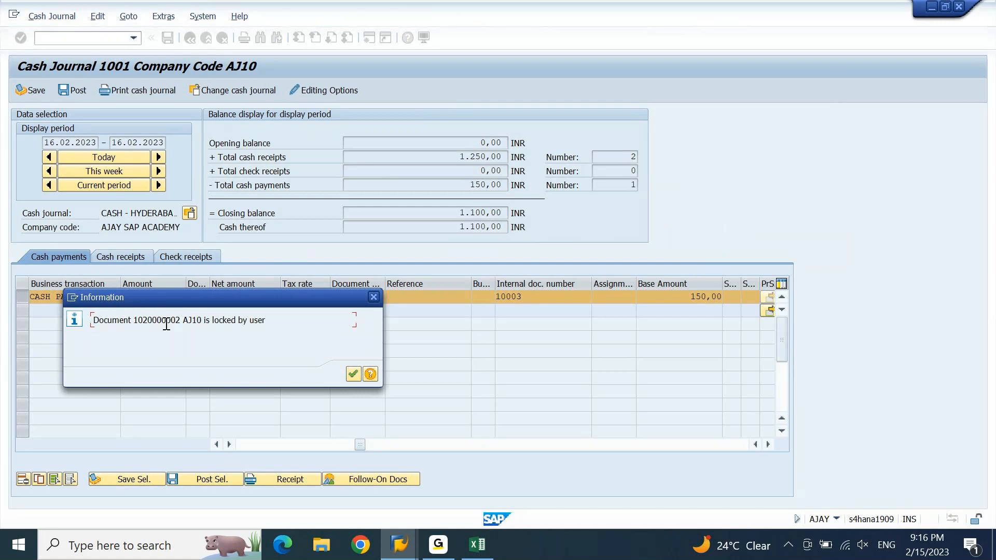
pyautogui.click(374, 298)
pyautogui.click(374, 298)
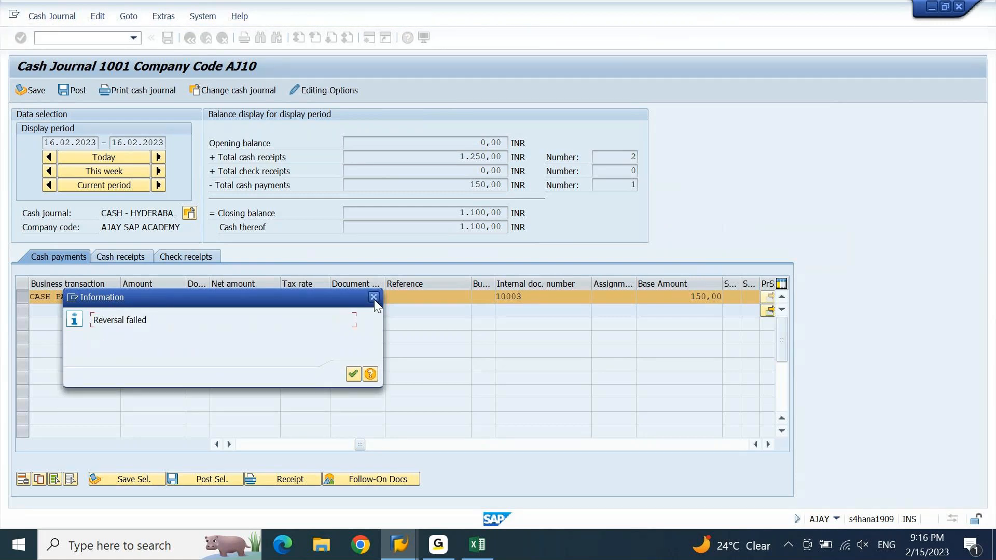
pyautogui.click(374, 297)
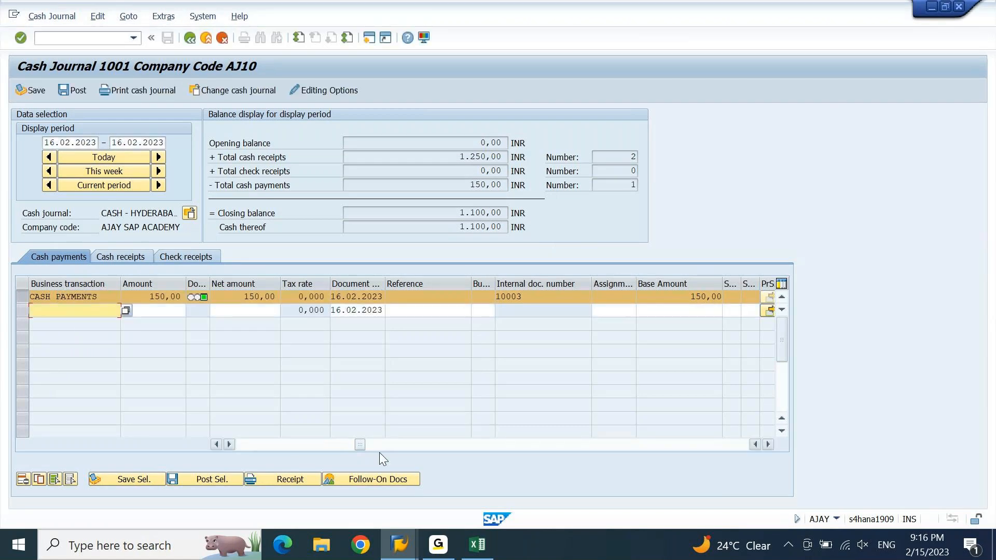
# Switch to the open Reverse Document session and exit it, discarding the data entered there.
pyautogui.click(400, 546)
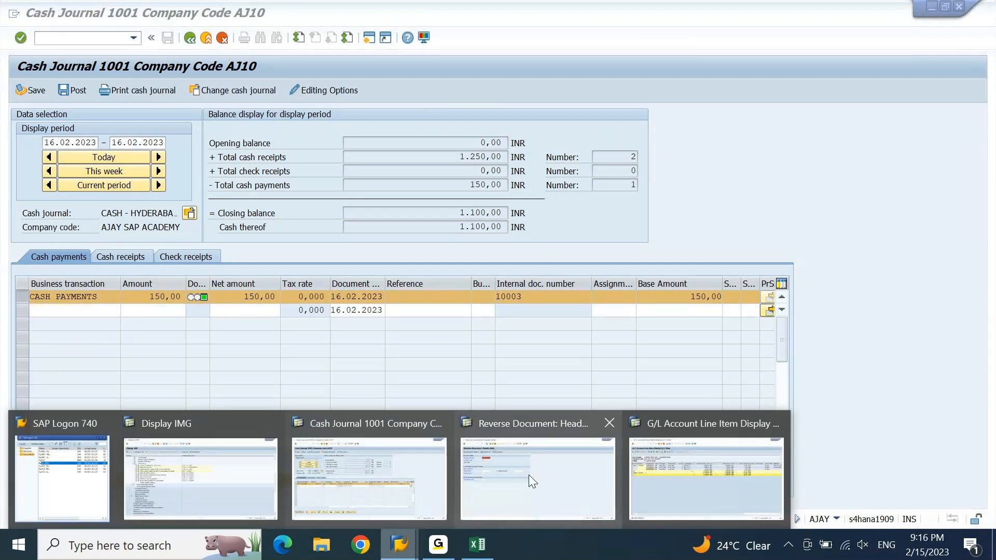
pyautogui.click(528, 474)
pyautogui.click(206, 37)
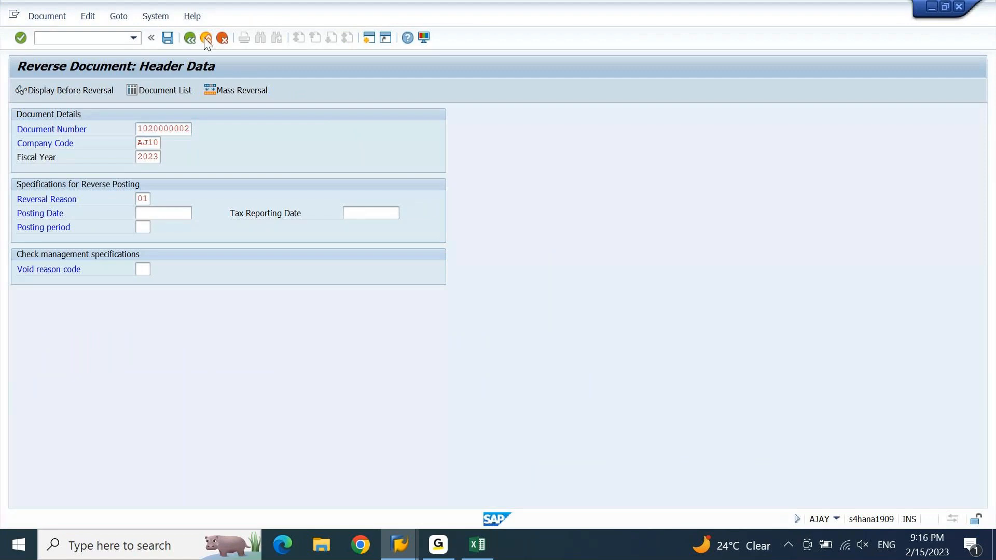
pyautogui.click(217, 278)
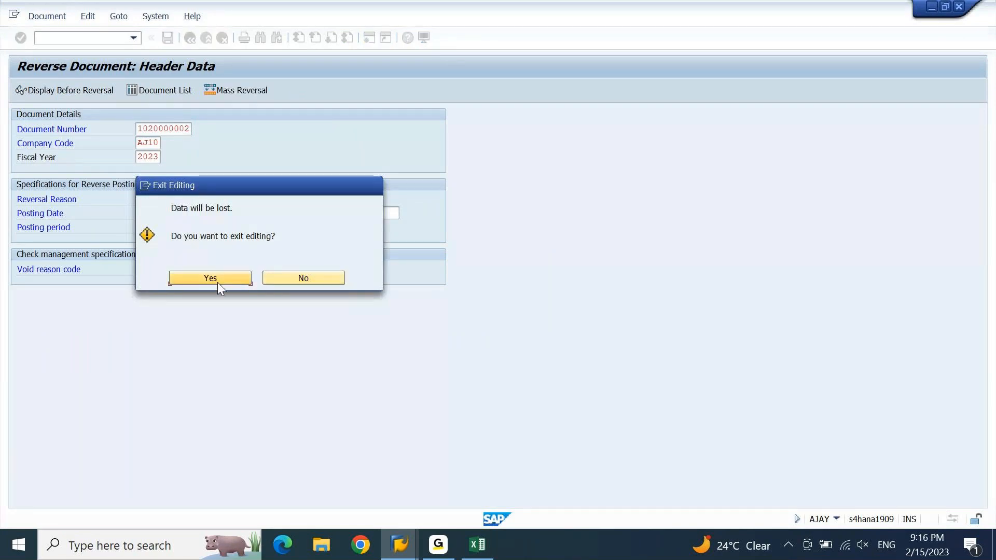
# Return to cash journal 1001 and reverse the 150 cash payment with reversal reason 01 (Reversal in current period).
pyautogui.click(410, 540)
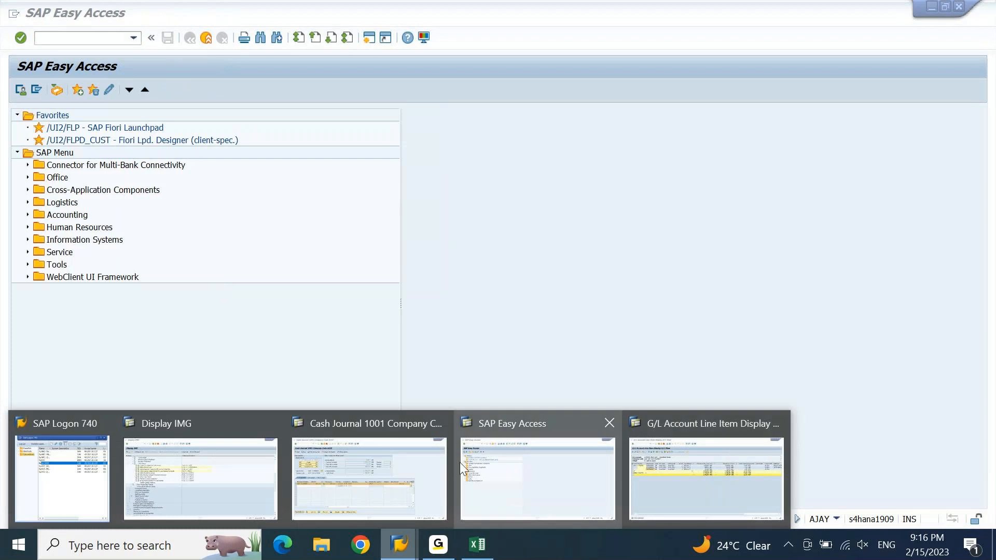
pyautogui.click(404, 477)
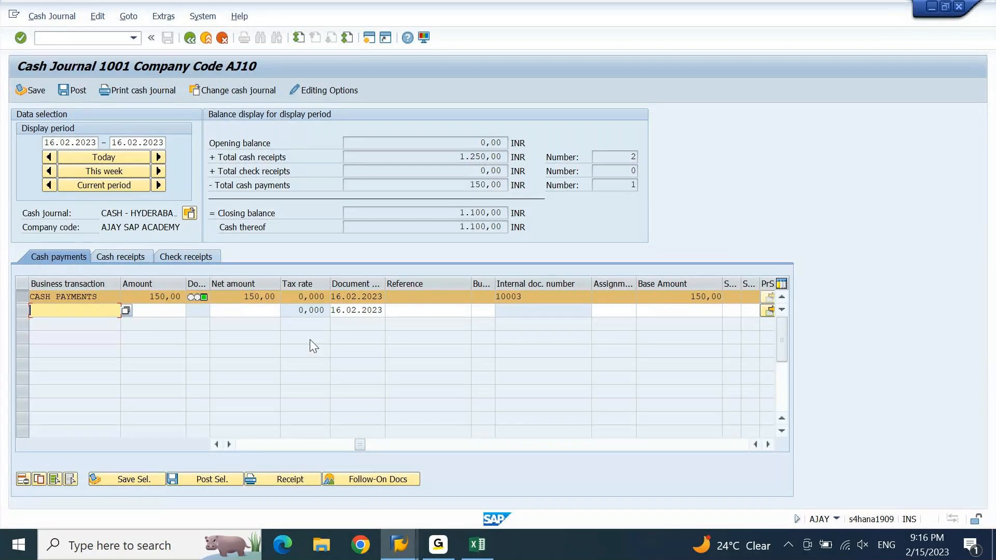
pyautogui.click(23, 480)
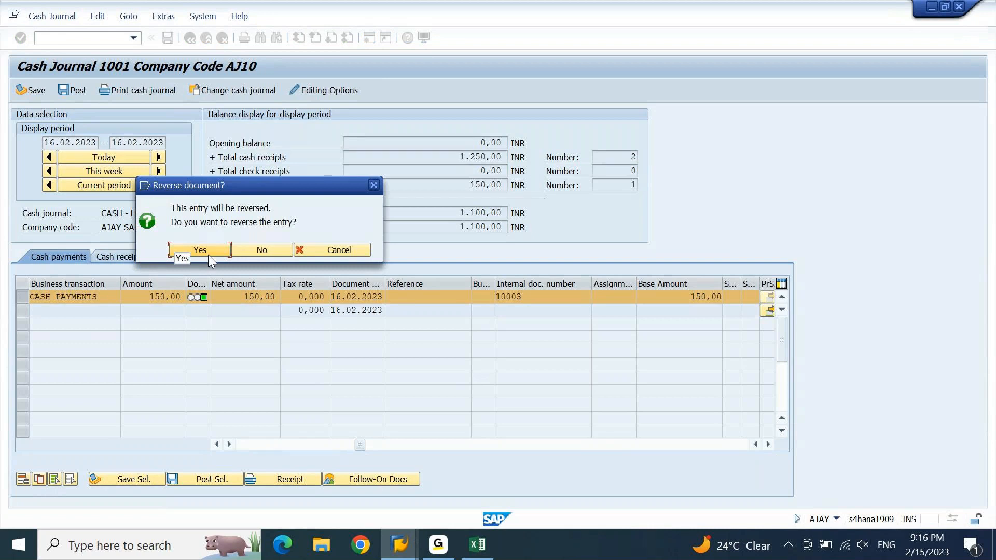
pyautogui.click(200, 250)
pyautogui.write('01')
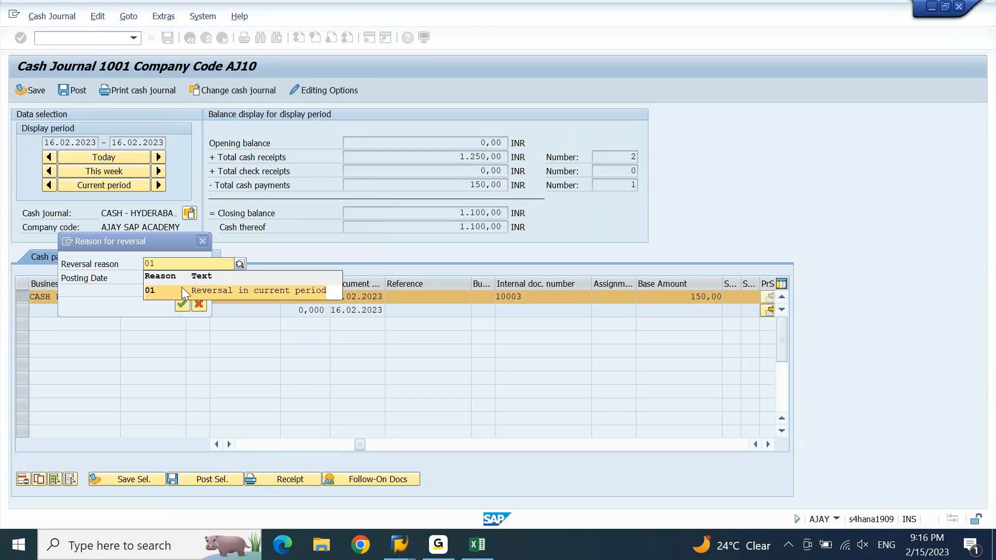
pyautogui.click(181, 288)
pyautogui.click(183, 303)
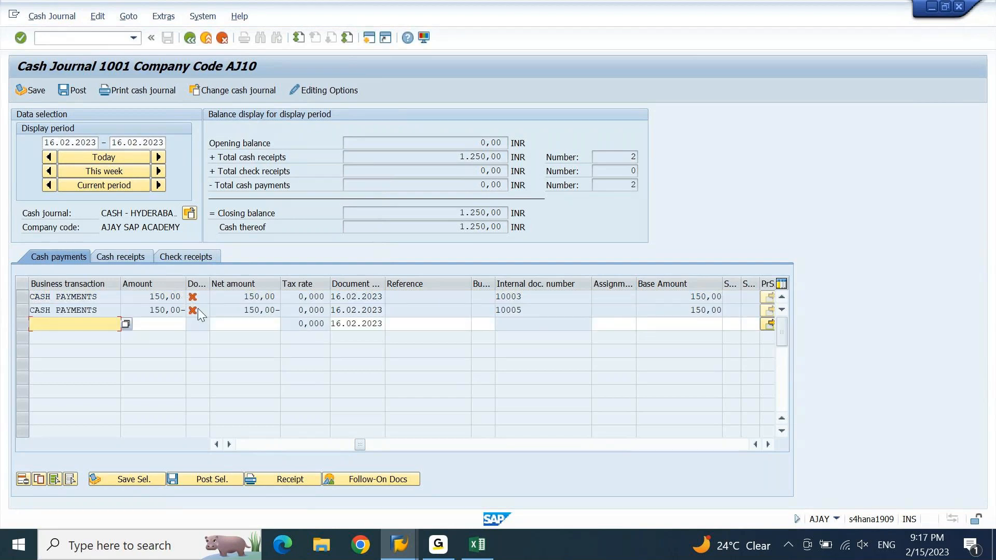
# Examine the reversal entry's status, compare both payment lines' net amounts and check the reversal's internal document number.
pyautogui.moveTo(197, 308)
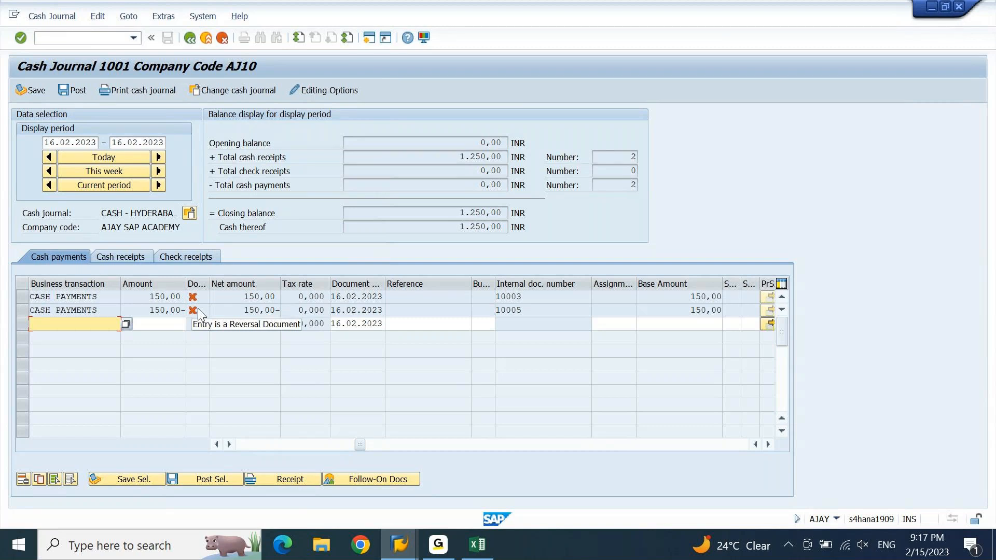
pyautogui.moveTo(243, 296); pyautogui.dragTo(285, 306)
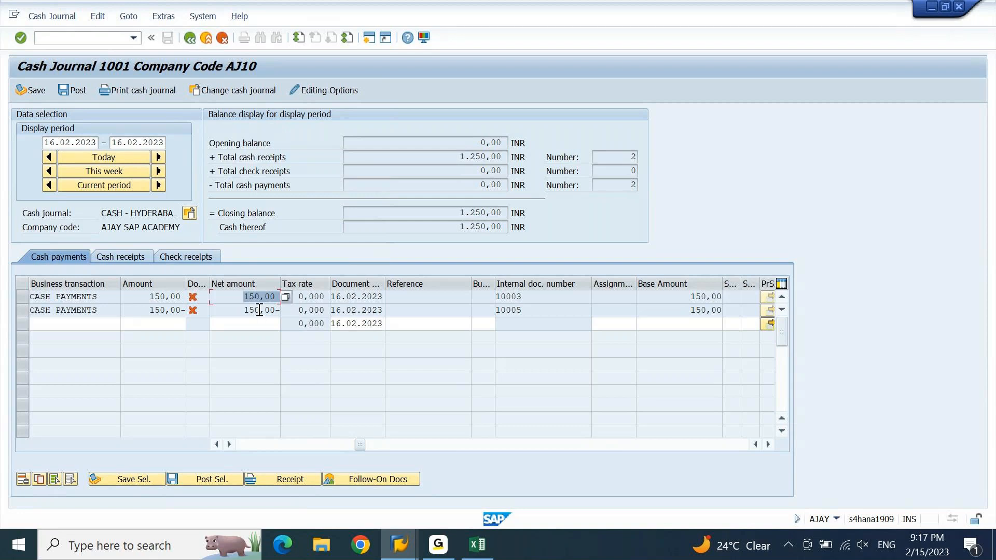
pyautogui.doubleClick(245, 310)
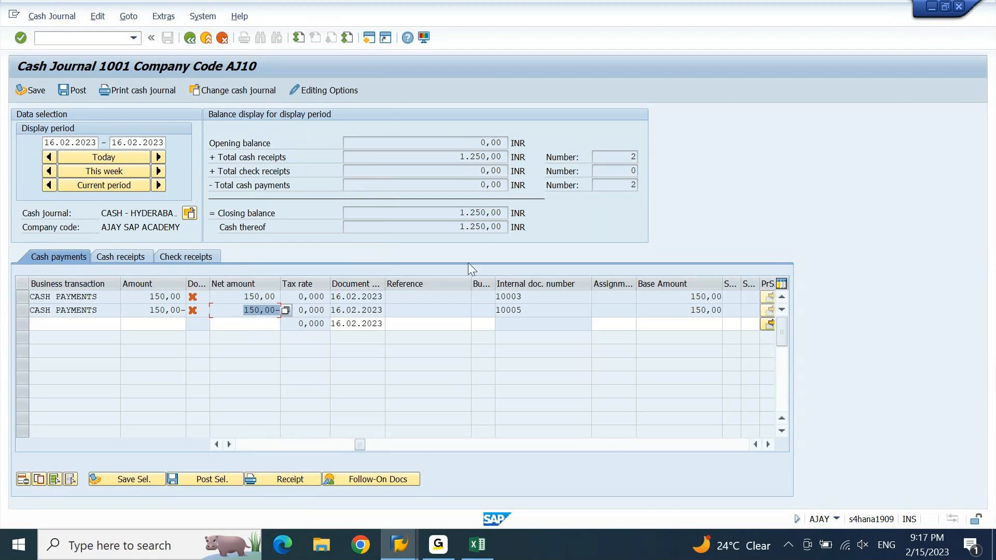
pyautogui.moveTo(525, 310); pyautogui.dragTo(494, 317)
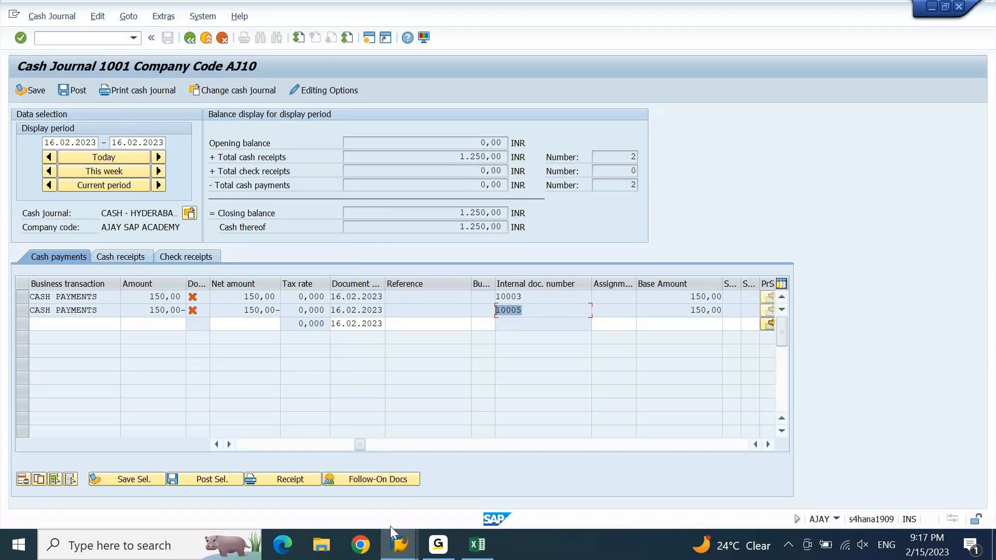
# Refresh the G/L line item display for petty cash account 11000002 and examine the reversal's line item amount.
pyautogui.hotkey('ctrl', 'n')
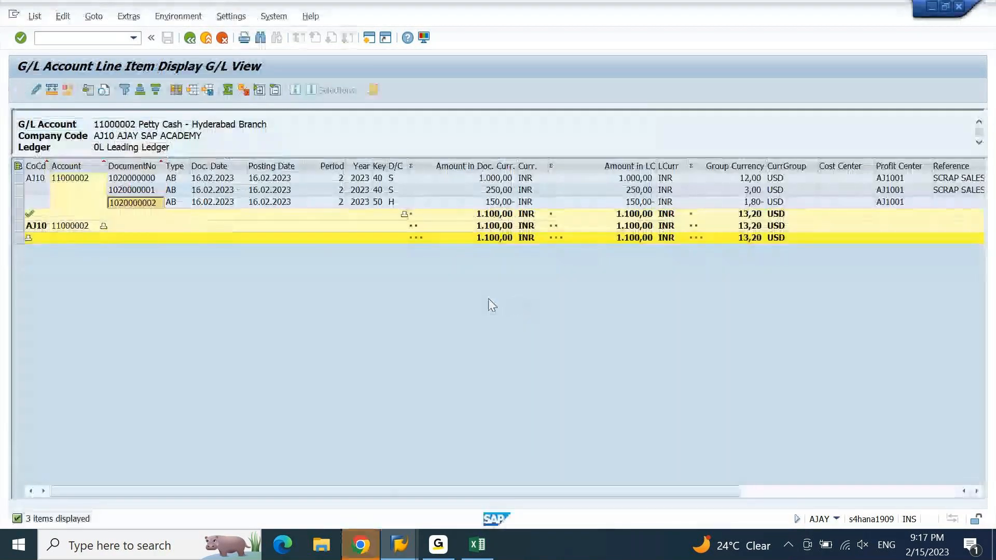
pyautogui.click(649, 205)
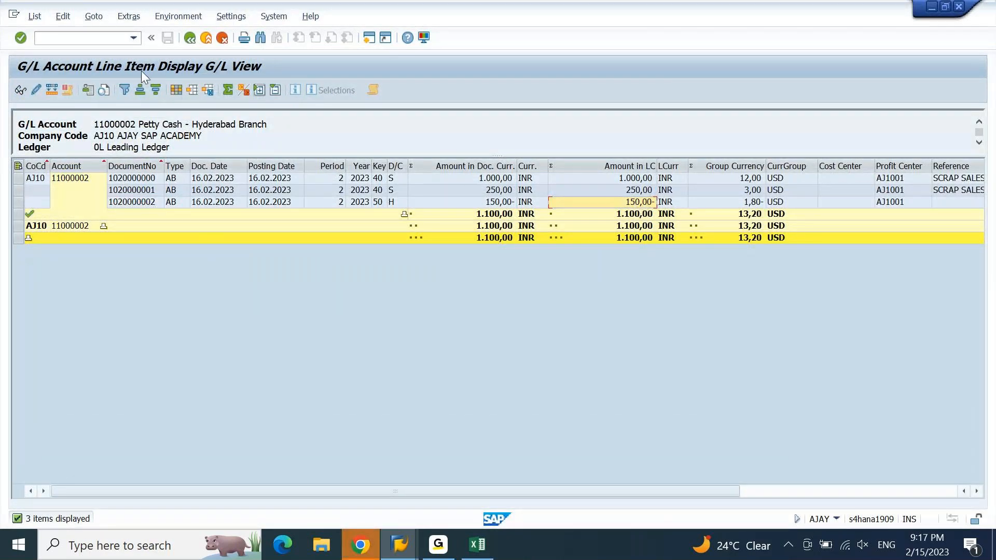
pyautogui.click(35, 21)
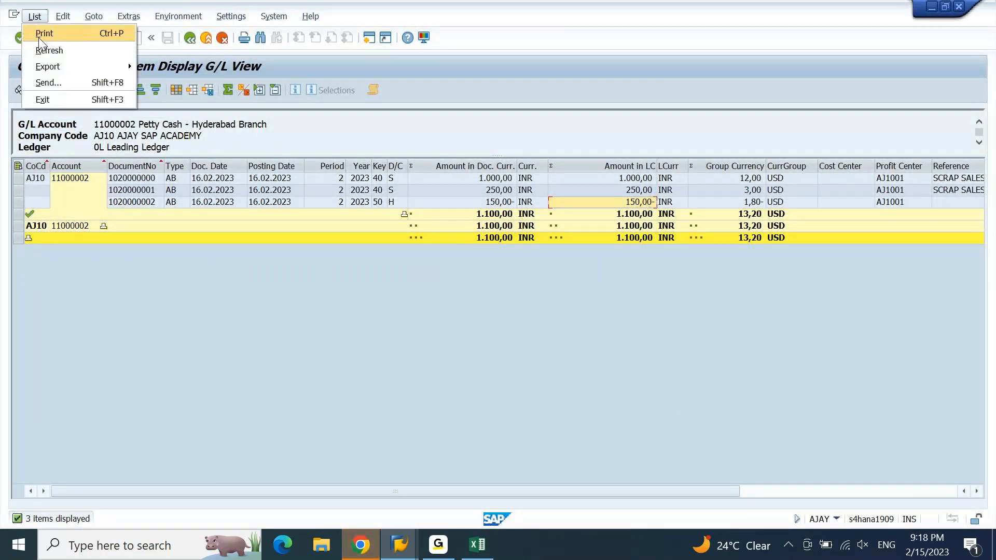
pyautogui.click(42, 49)
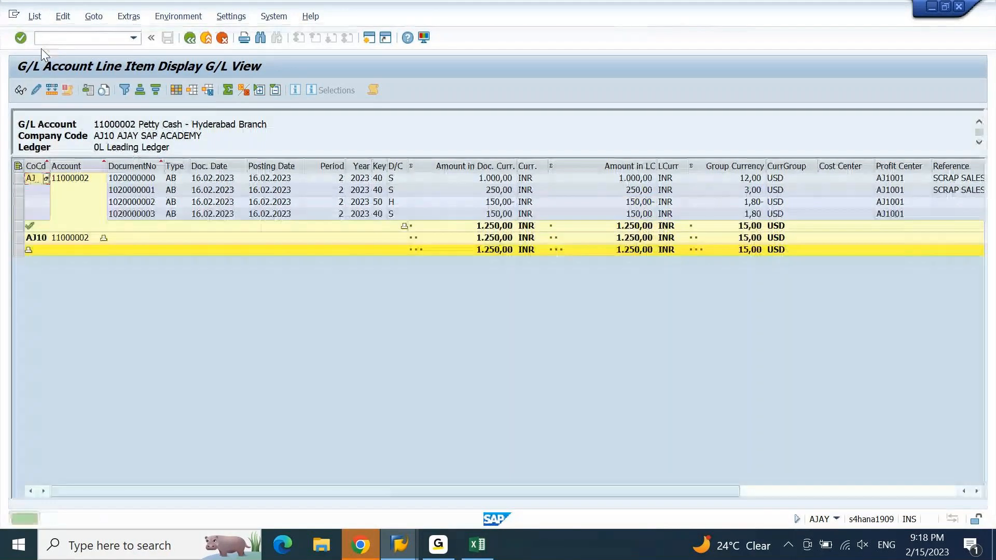
pyautogui.click(648, 216)
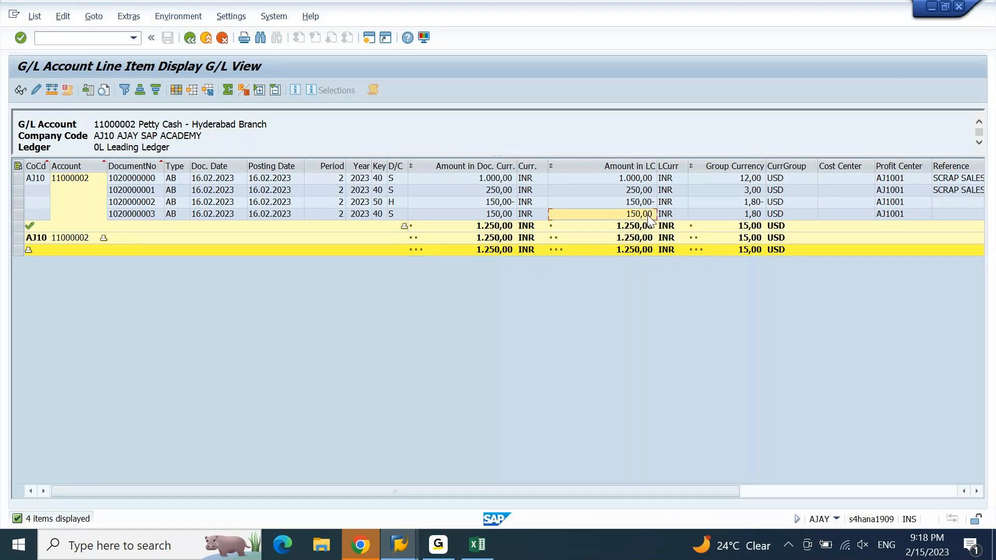
# Start transaction OBA7 from the SAP Easy Access session and open the details of document type AB.
pyautogui.hotkey('alt', 'Tab')
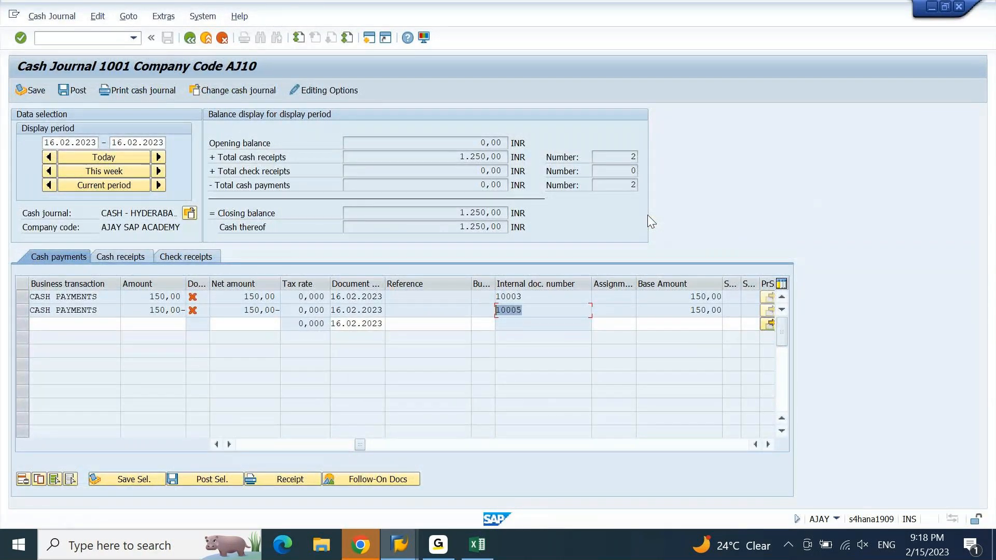
pyautogui.hotkey('alt', 'Tab')
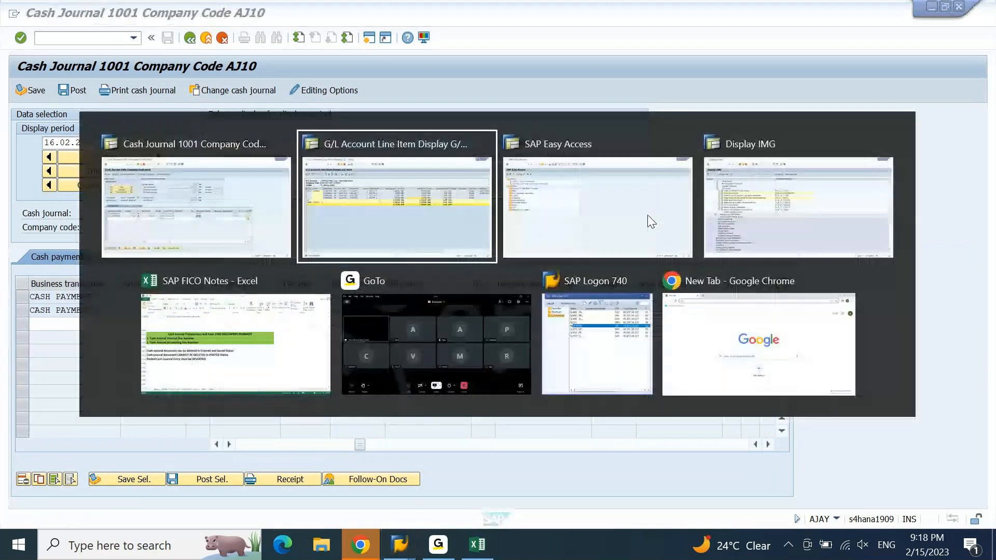
pyautogui.click(647, 214)
pyautogui.write('oba7')
pyautogui.press('Return')
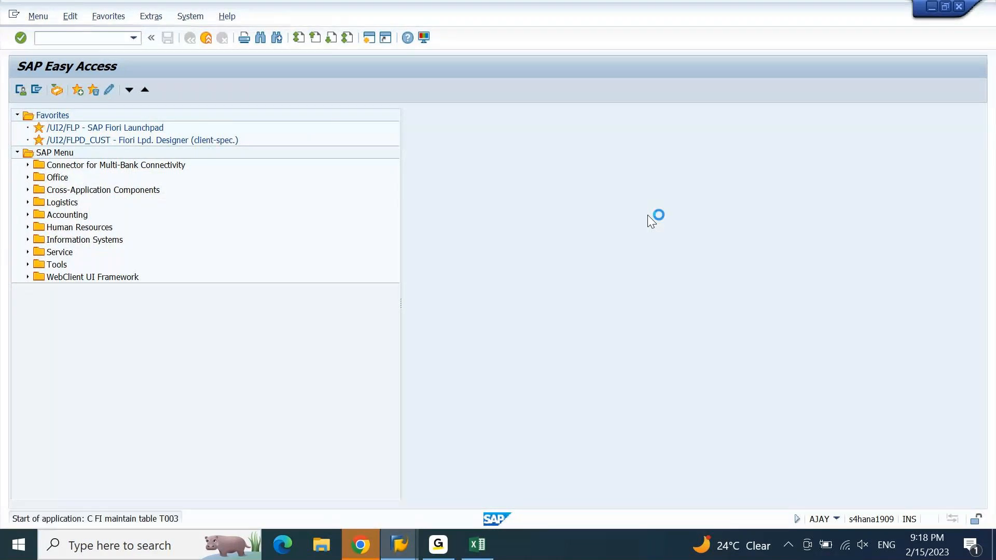
pyautogui.doubleClick(58, 141)
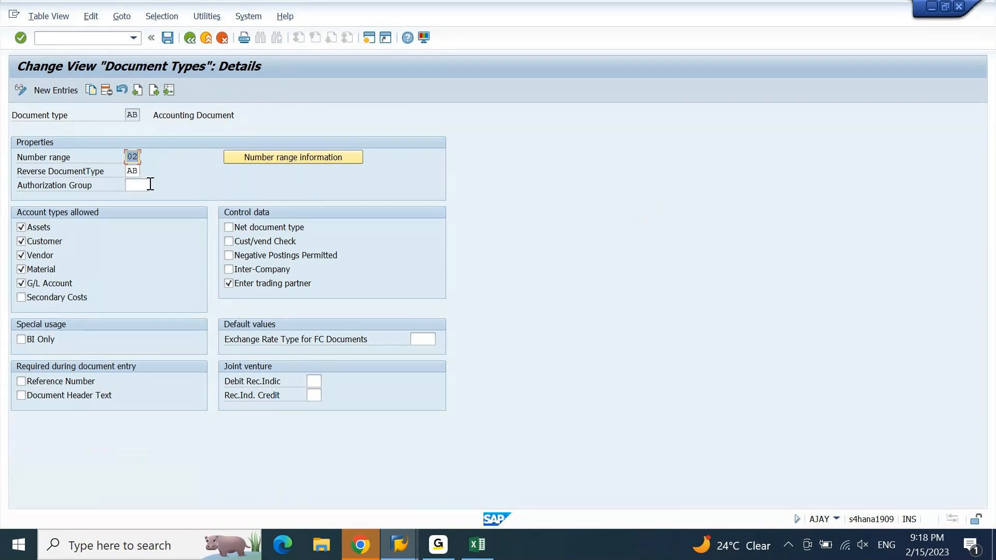
# Leave the document type AB details, return to cash journal 1001 and examine its closing balance.
pyautogui.press('Tab')
pyautogui.hotkey('alt', 'Tab')
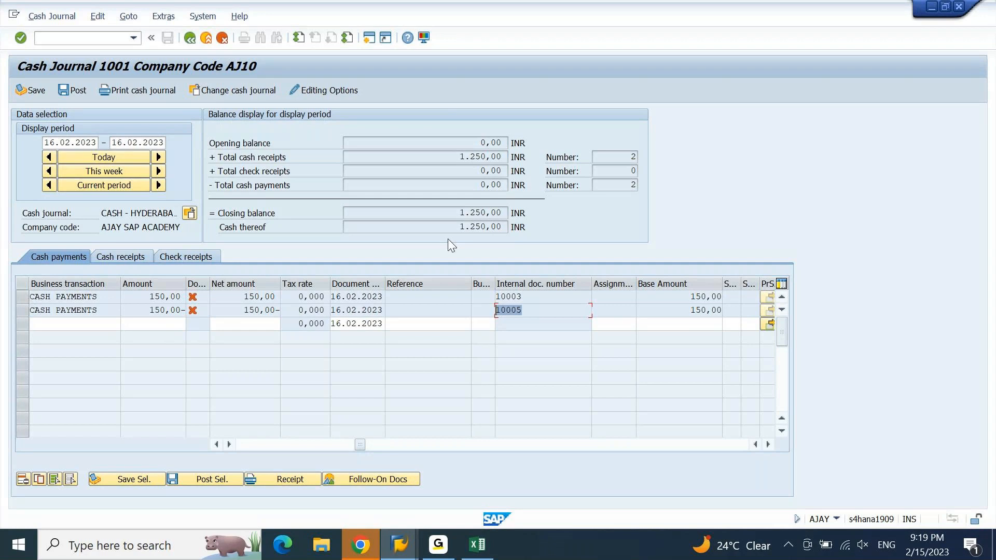
pyautogui.moveTo(460, 219); pyautogui.dragTo(528, 219)
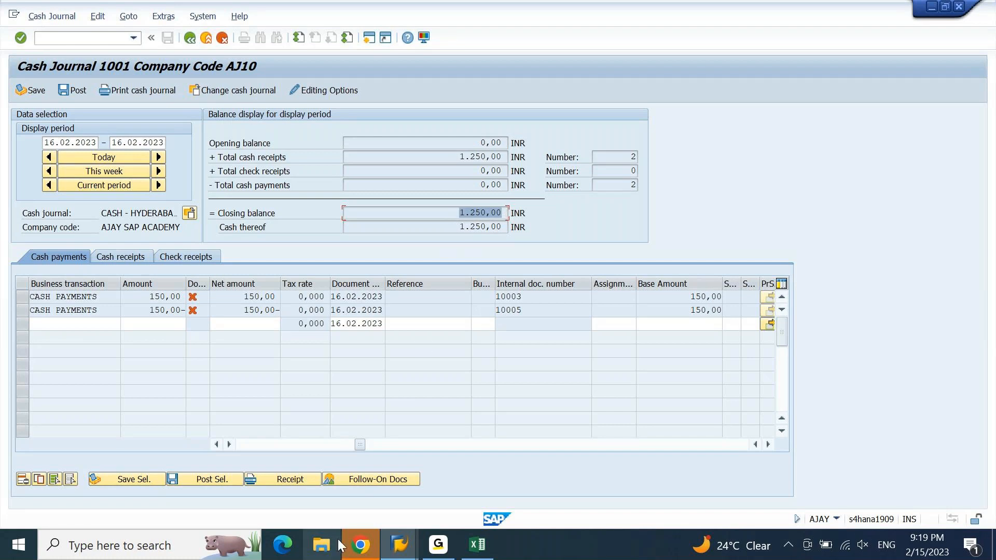
# Rerun the open-item display for G/L account 11000002 in company code AJ10 with key date 16.02.2023 and compare its total.
pyautogui.click(398, 546)
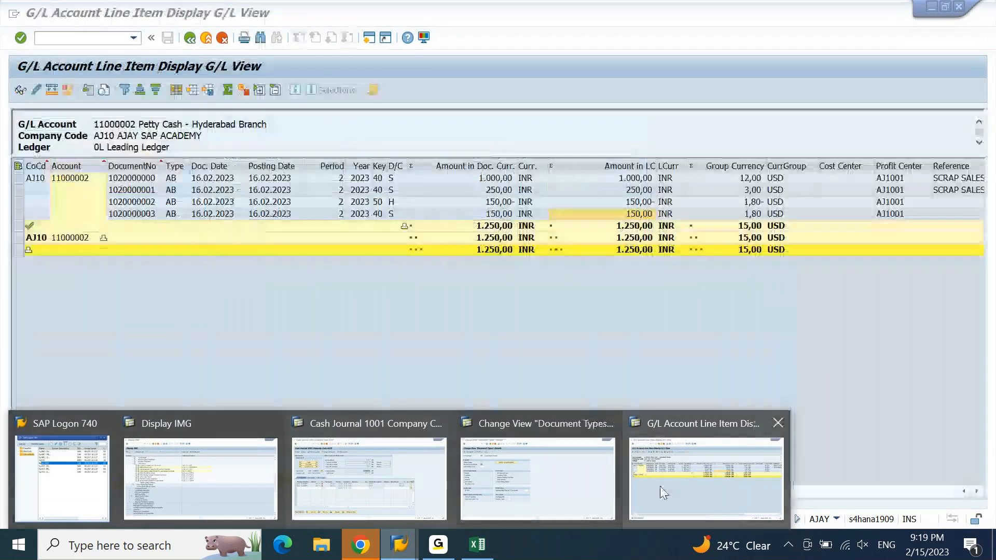
pyautogui.click(660, 494)
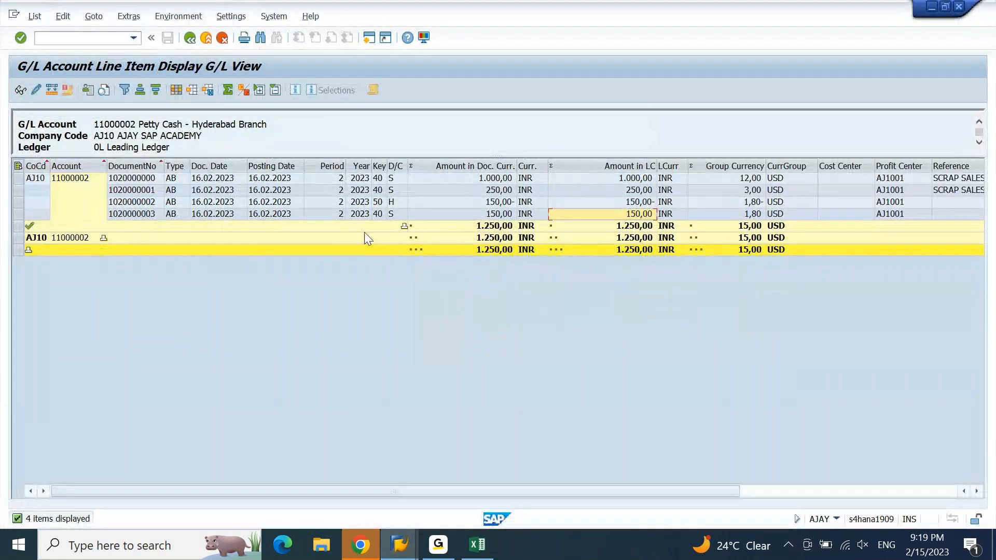
pyautogui.click(191, 38)
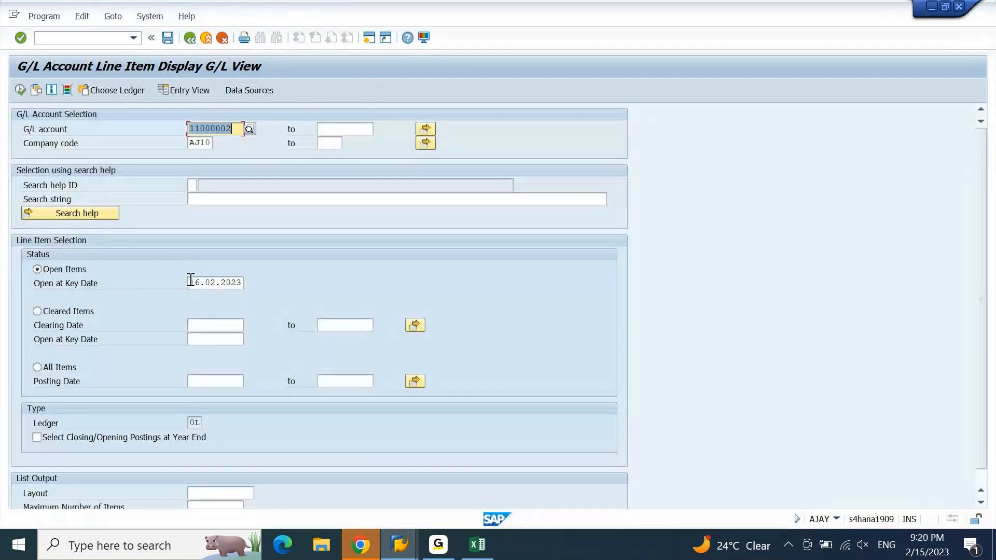
pyautogui.moveTo(190, 282); pyautogui.dragTo(268, 291)
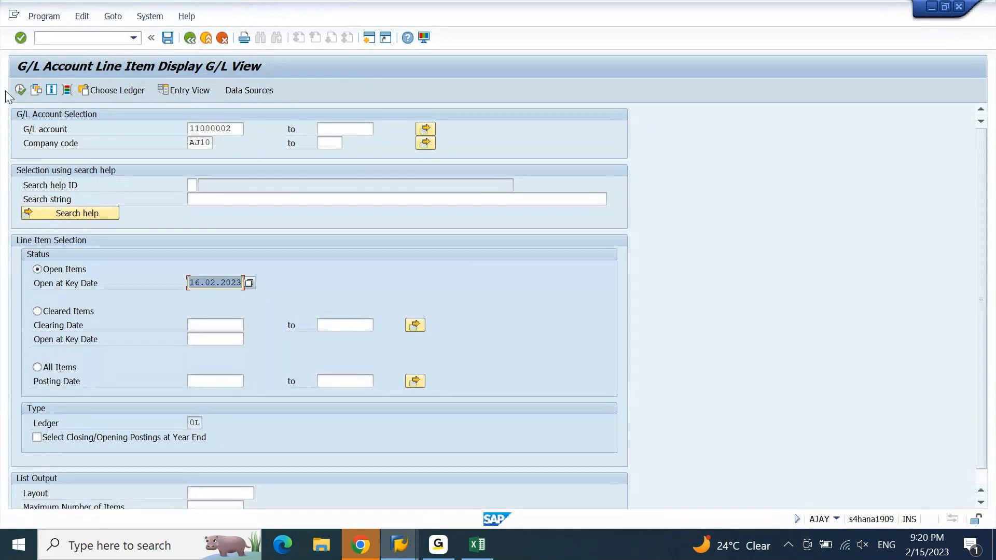
pyautogui.click(21, 90)
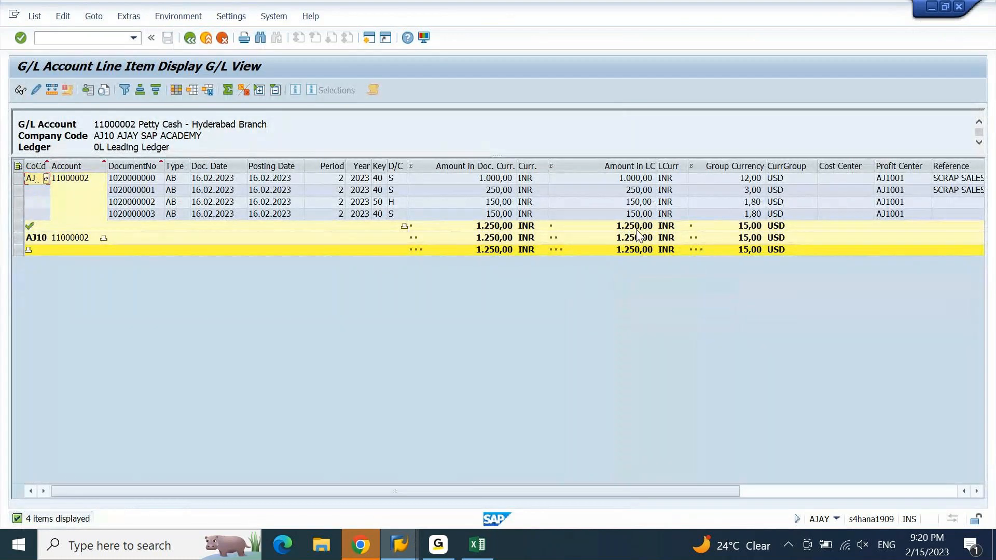
# Return to cash journal 1001, check the display period and try to print the journal.
pyautogui.hotkey('alt', 'Tab')
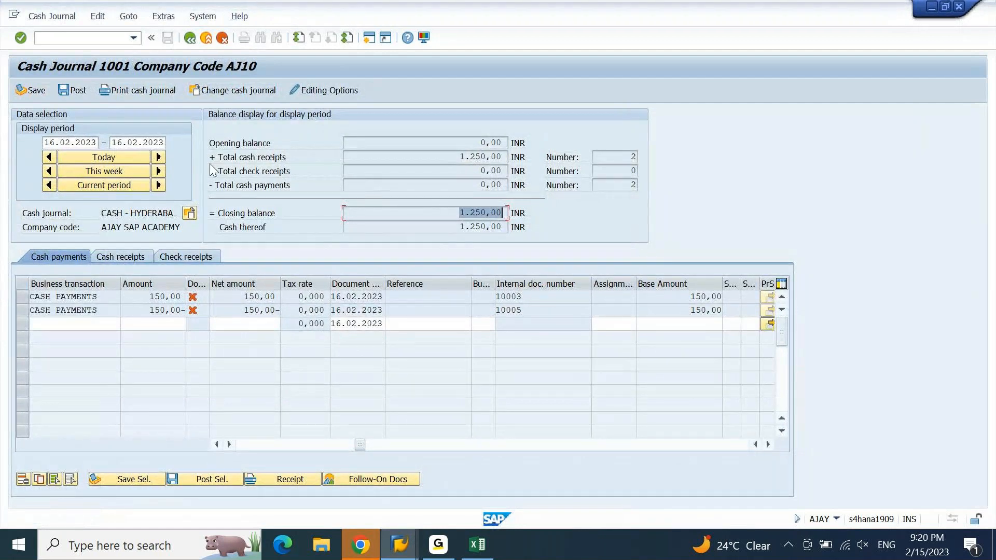
pyautogui.click(112, 143)
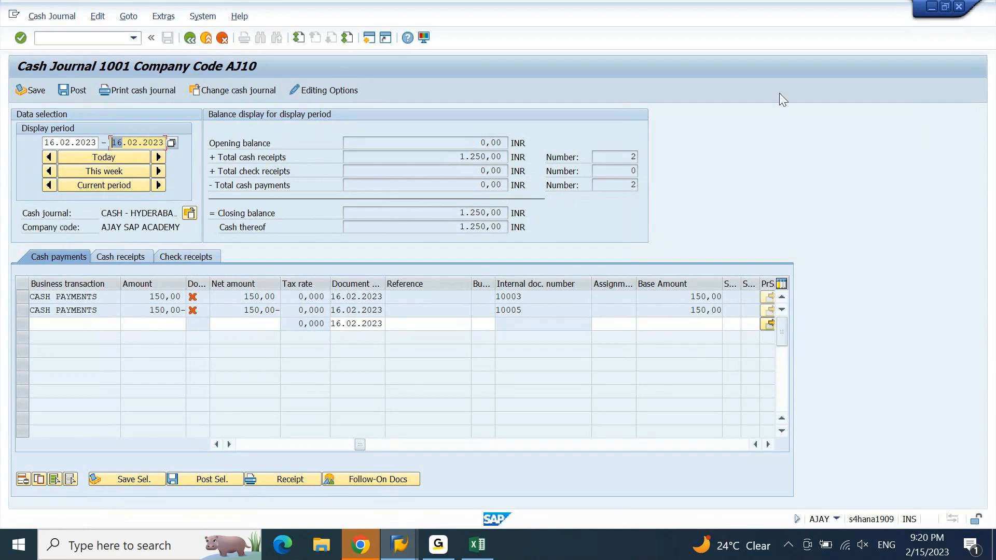
pyautogui.click(419, 310)
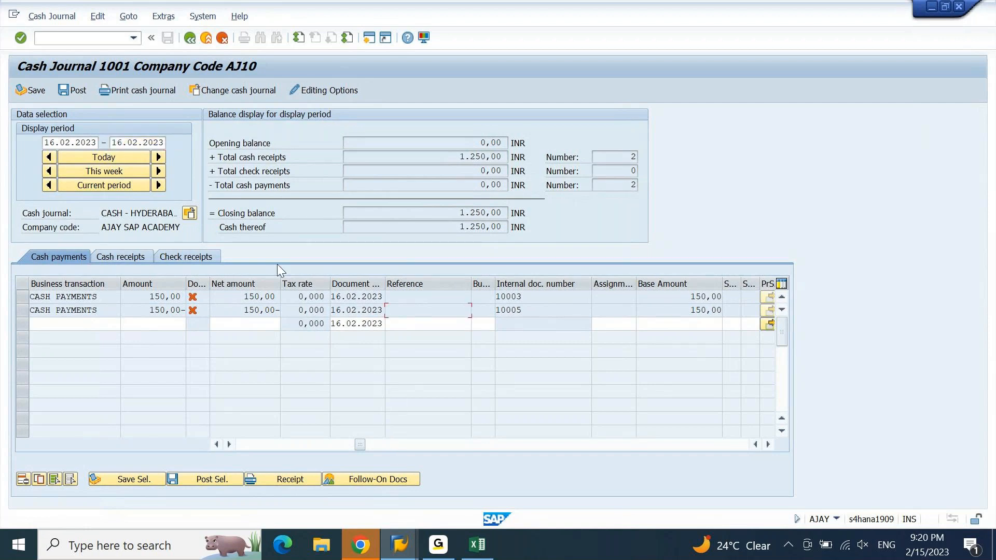
pyautogui.click(151, 85)
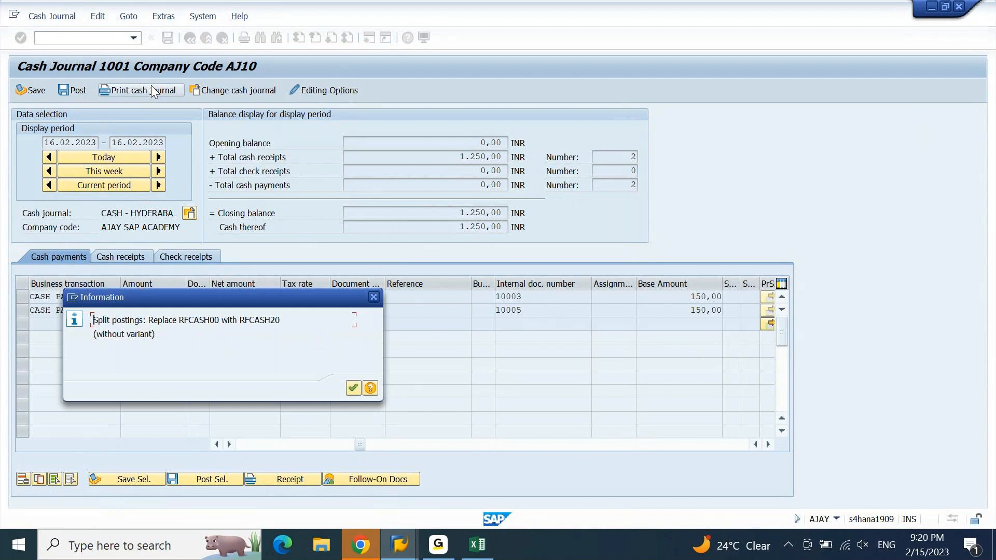
pyautogui.click(353, 389)
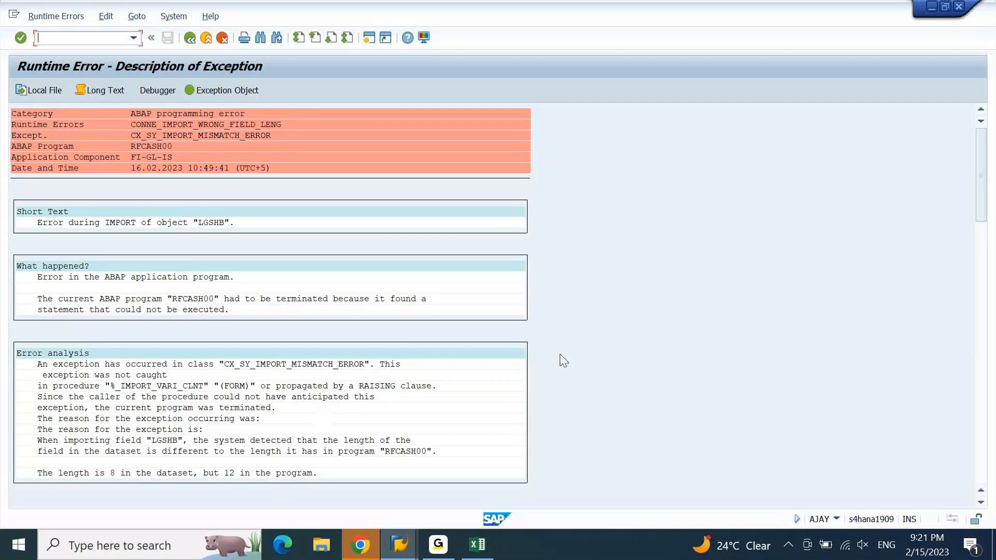
# Examine the runtime error description down to the source code extract and exit it.
pyautogui.moveTo(980, 196); pyautogui.dragTo(970, 300)
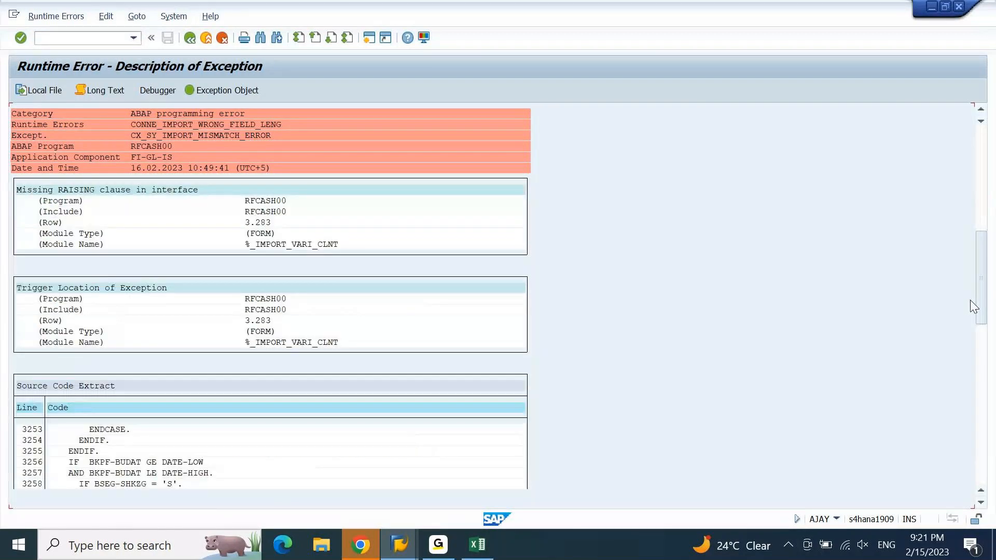
pyautogui.click(981, 217)
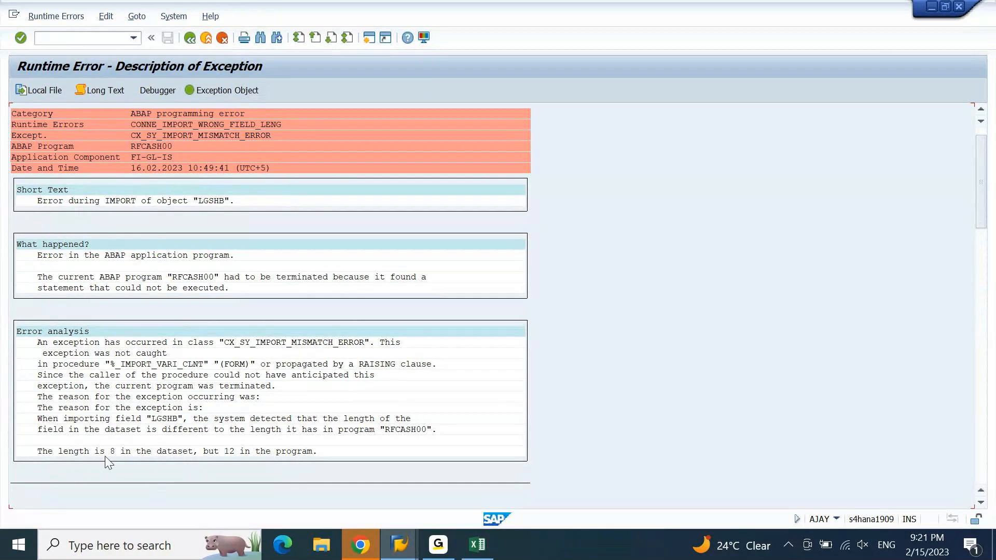
pyautogui.click(190, 38)
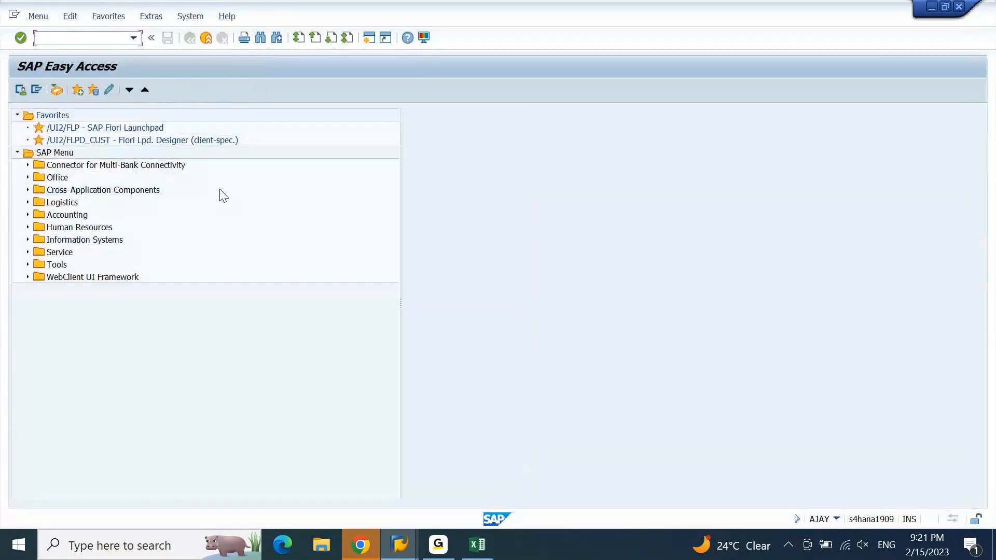
# Open Set Up Print Parameters for Cash Journal in the IMG and check AJ10's print program and report variant.
pyautogui.hotkey('alt', 'Tab')
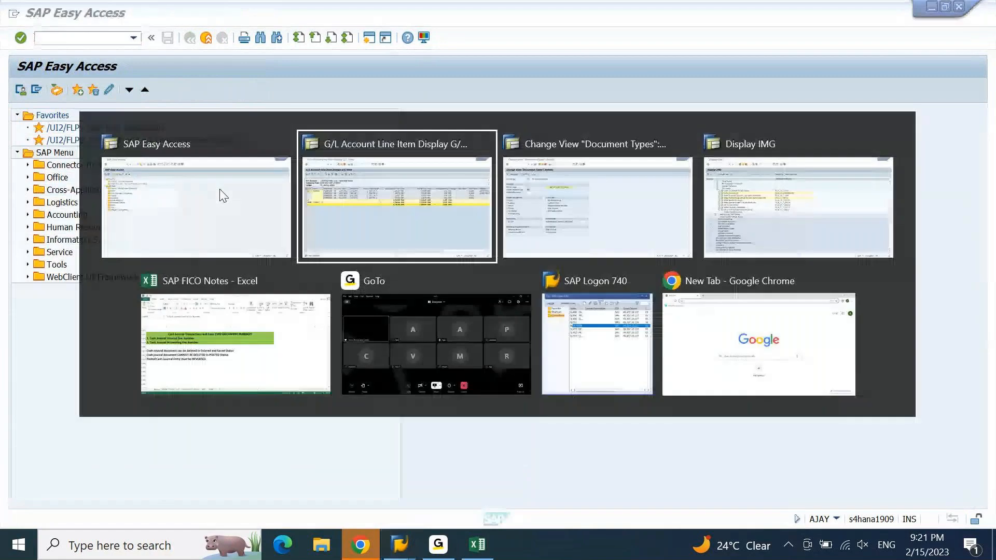
pyautogui.hotkey('alt', 'Tab')
pyautogui.hotkey('alt', 'Tab')
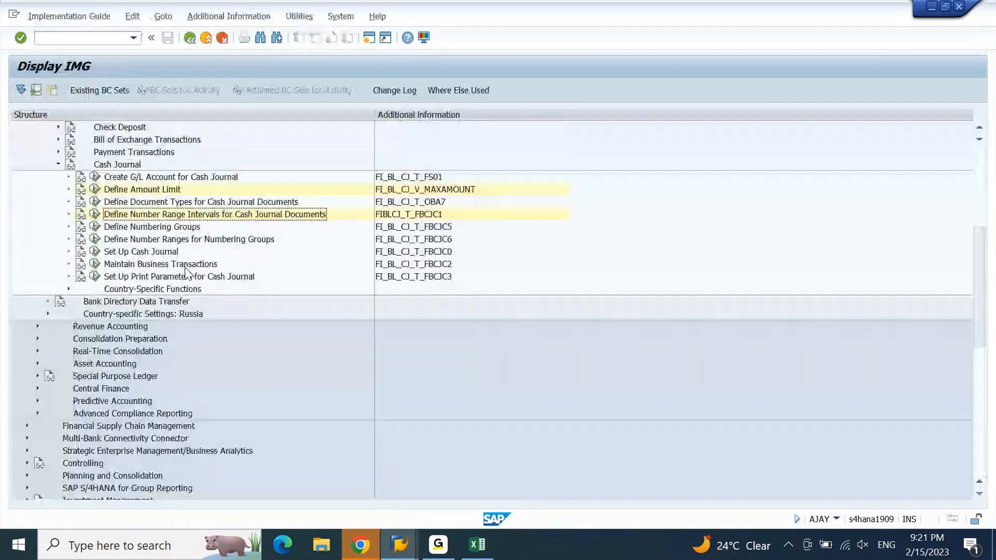
pyautogui.click(148, 252)
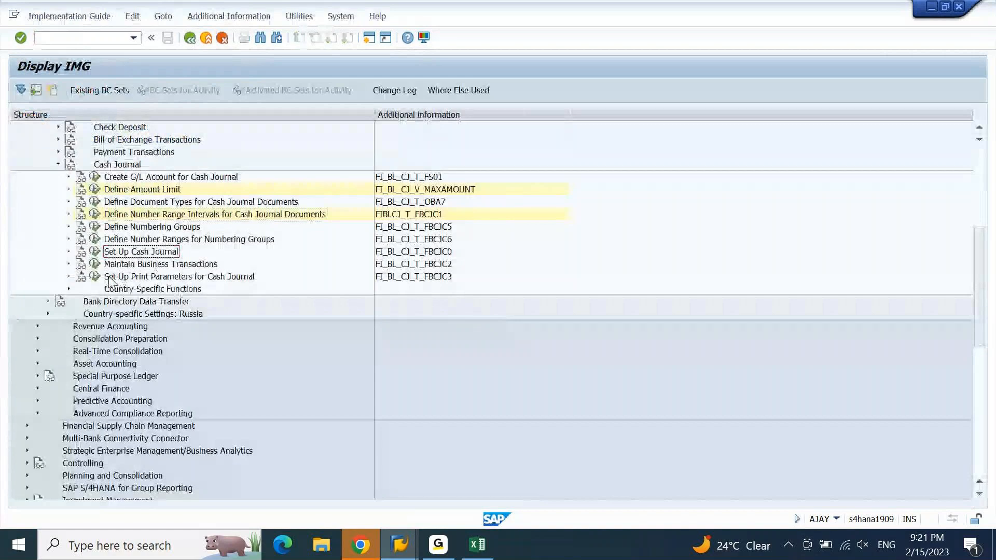
pyautogui.click(96, 277)
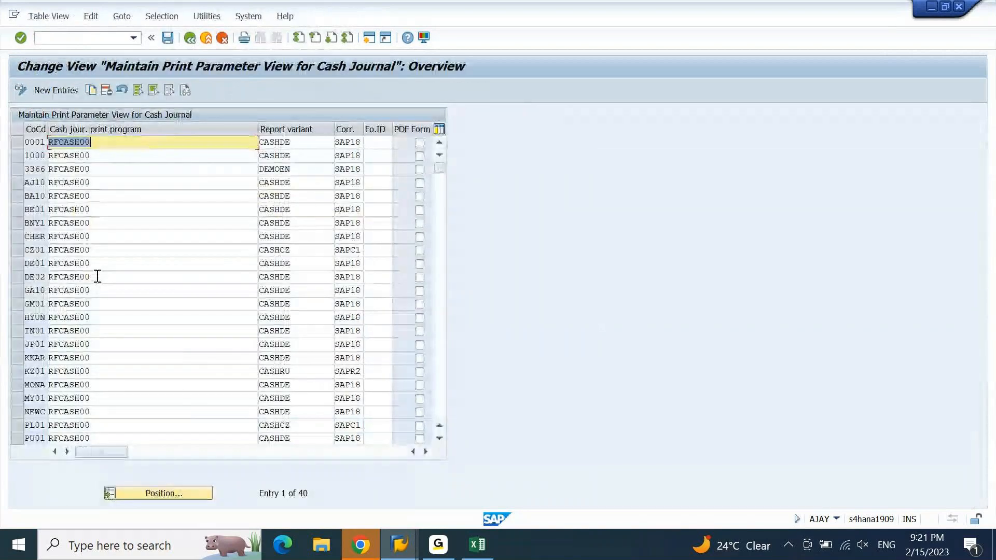
pyautogui.click(101, 186)
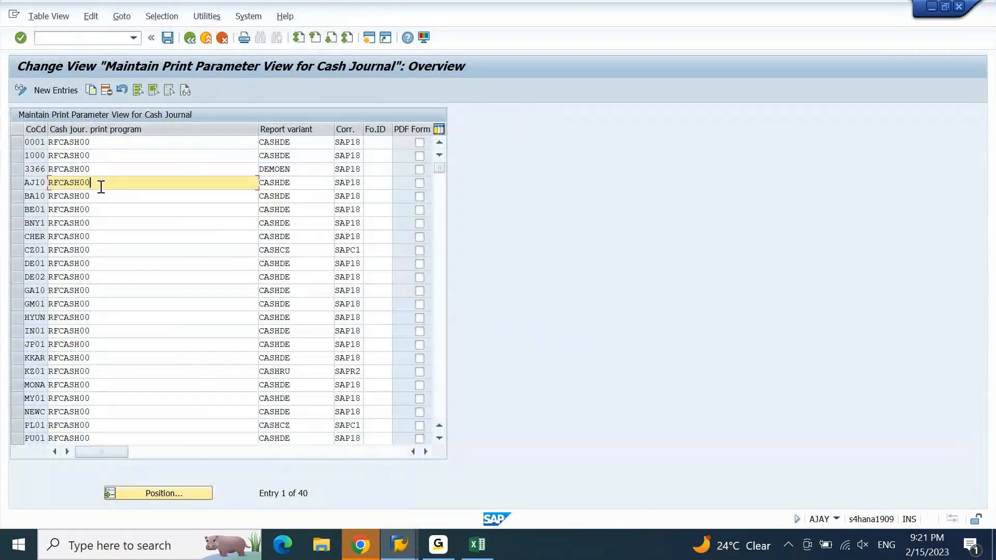
pyautogui.click(297, 184)
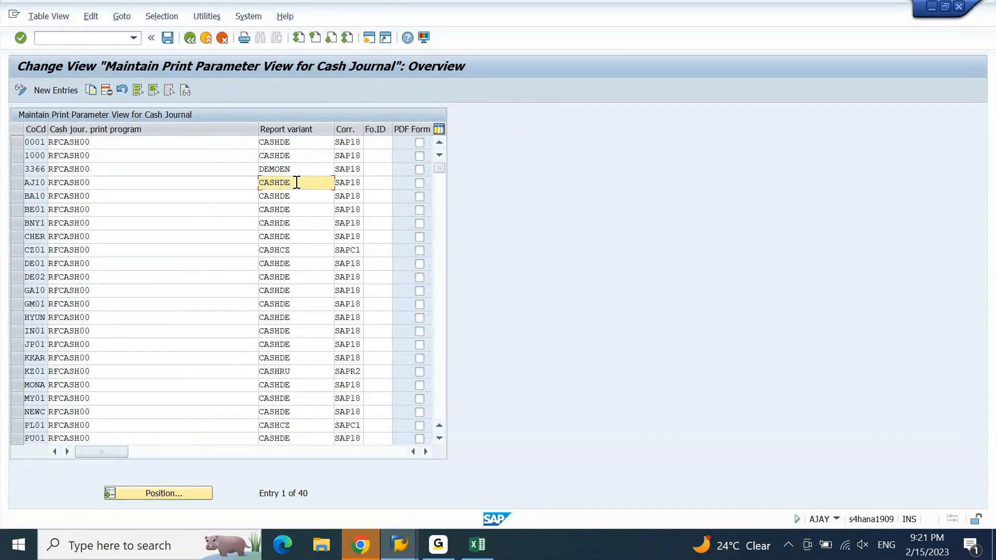
# Set AJ10's report variant to DEMOEN, copied from company code 3366, and save it under customizing request S4HK900227.
pyautogui.press('Up')
pyautogui.hotkey('ctrl', 'c')
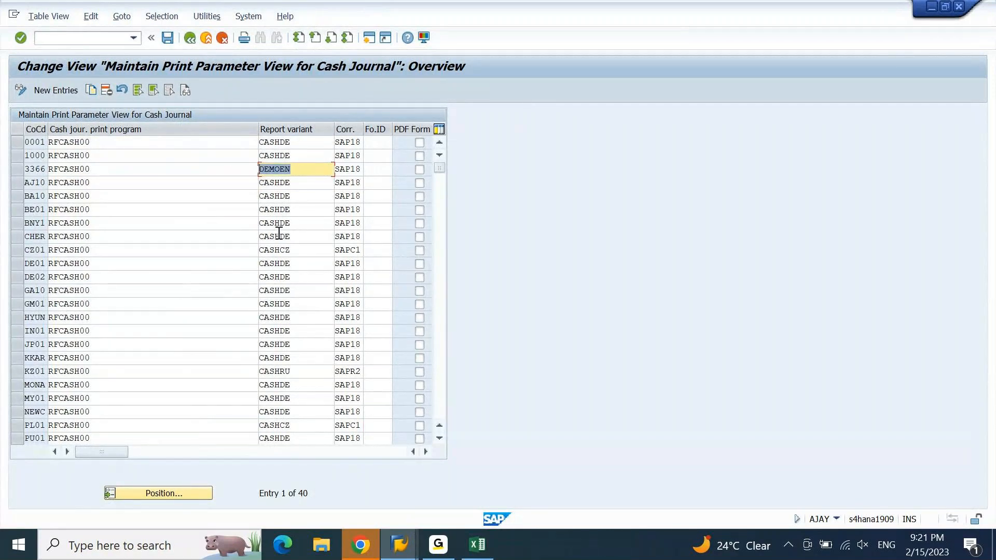
pyautogui.press('End')
pyautogui.press('Down')
pyautogui.hotkey('ctrl', 'v')
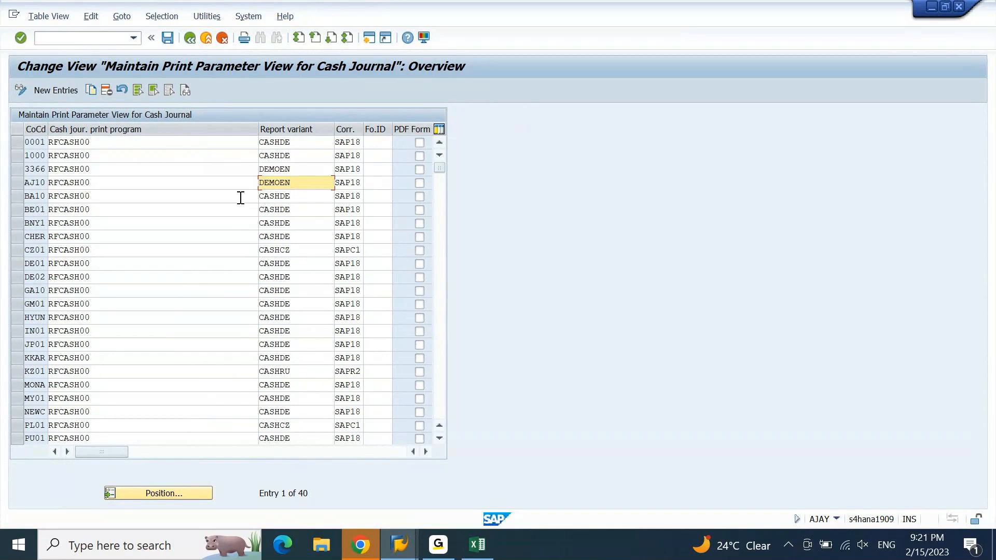
pyautogui.click(167, 38)
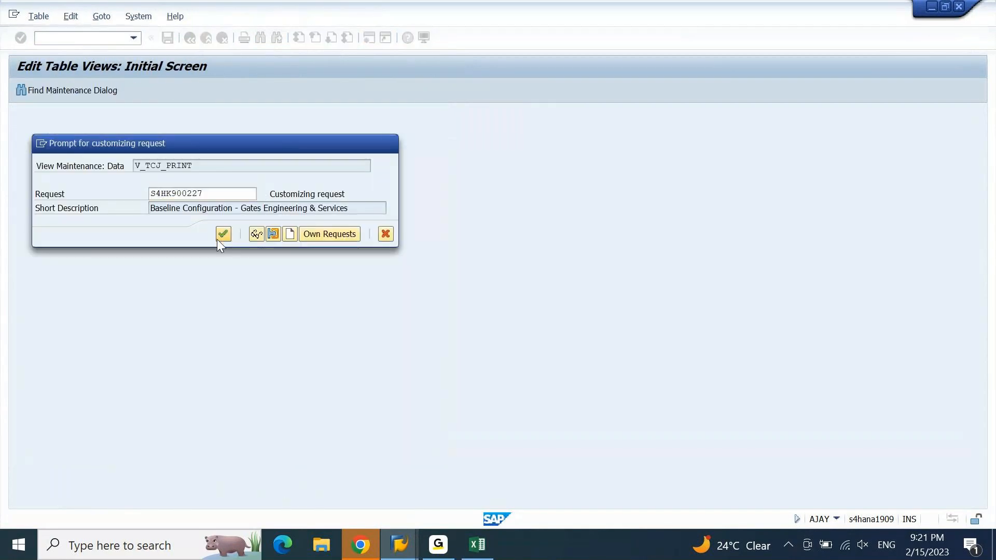
pyautogui.click(217, 237)
# Start transaction FBCJ from the SAP Easy Access session and try to print cash journal 1001 again.
pyautogui.hotkey('alt', 'Tab')
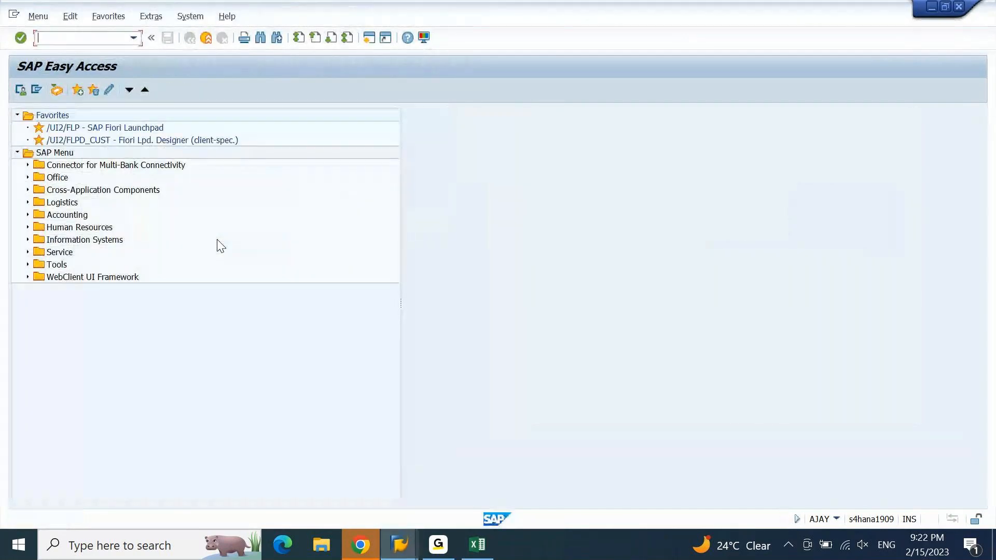
pyautogui.write('fbcj')
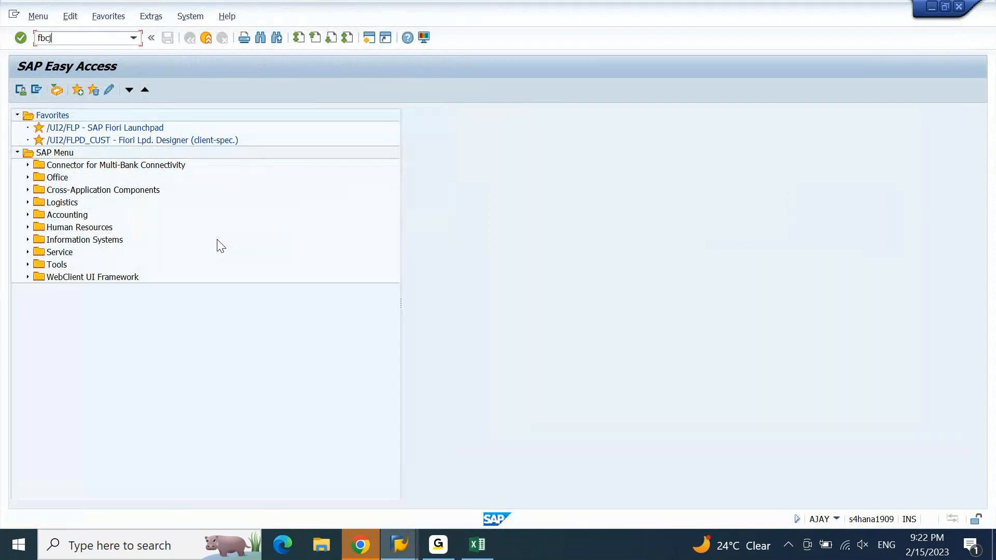
pyautogui.press('Return')
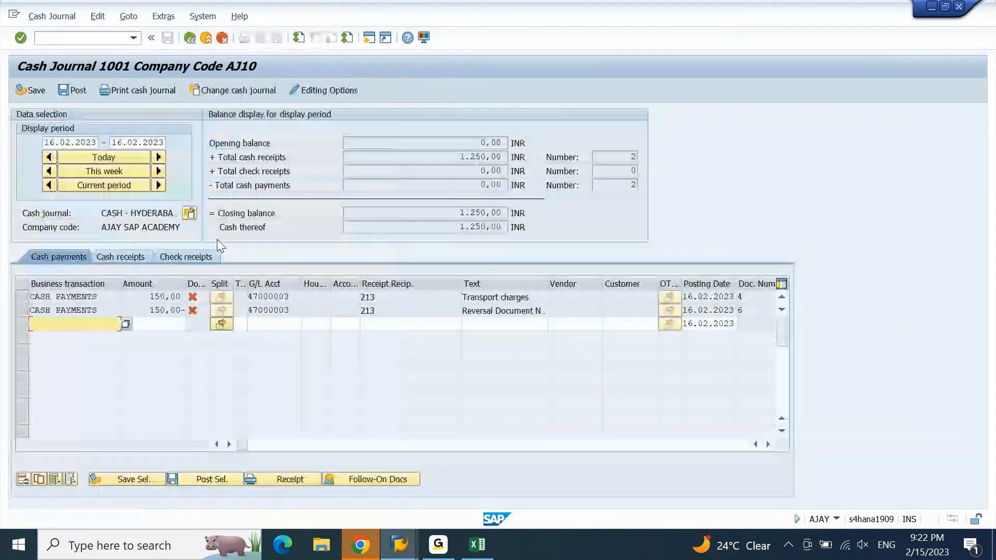
pyautogui.click(145, 92)
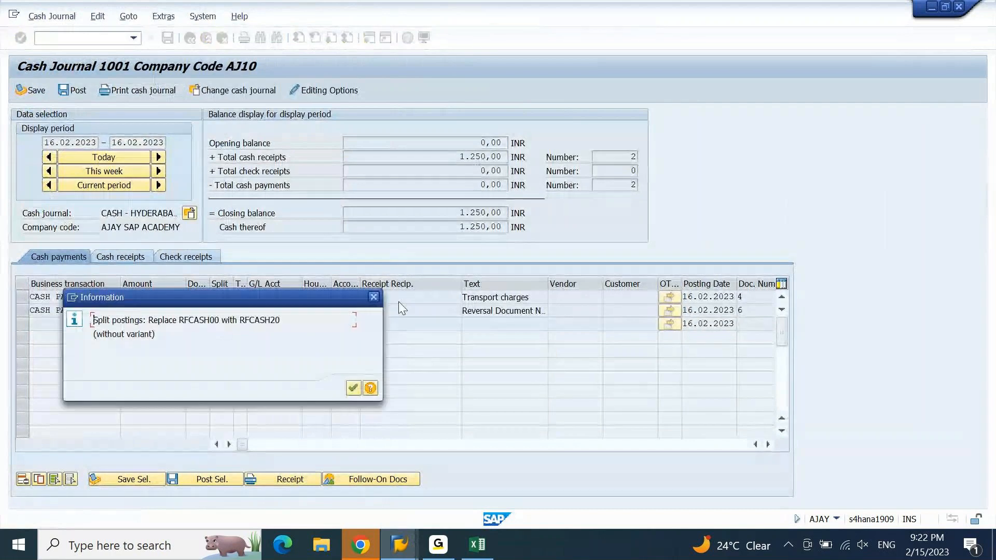
pyautogui.click(353, 388)
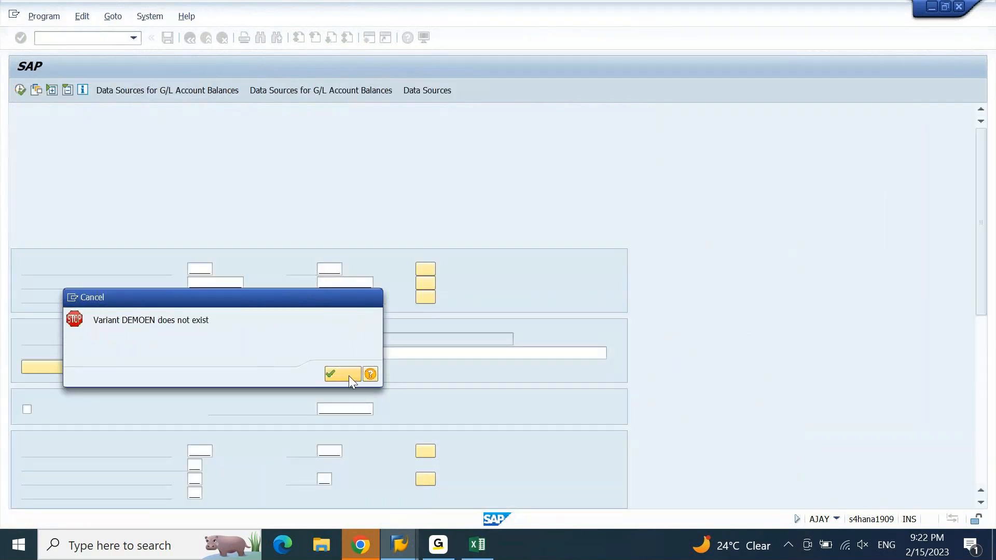
pyautogui.click(347, 375)
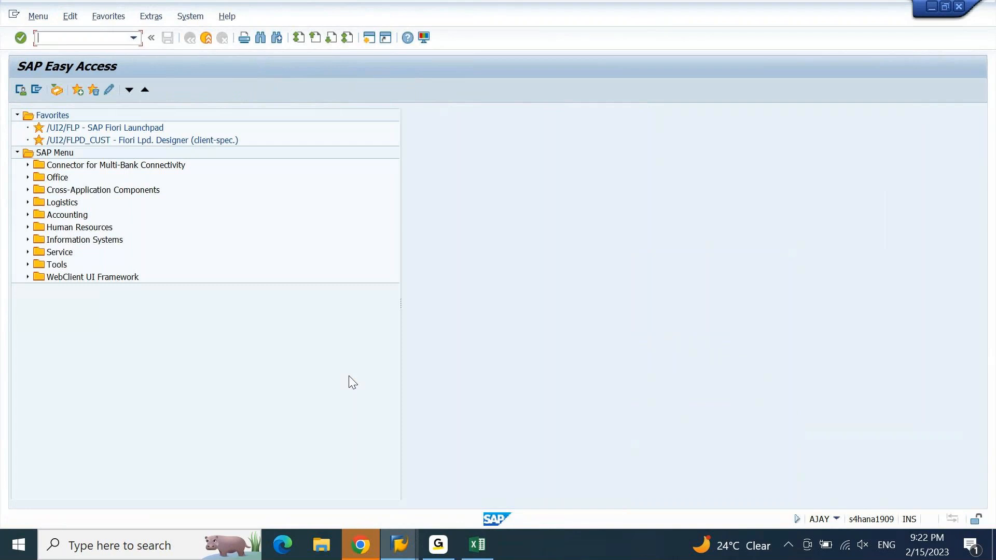
# Set AJ10's report variant back to CASHDE, copied from company code BA10, and save the print parameters.
pyautogui.hotkey('alt', 'Tab')
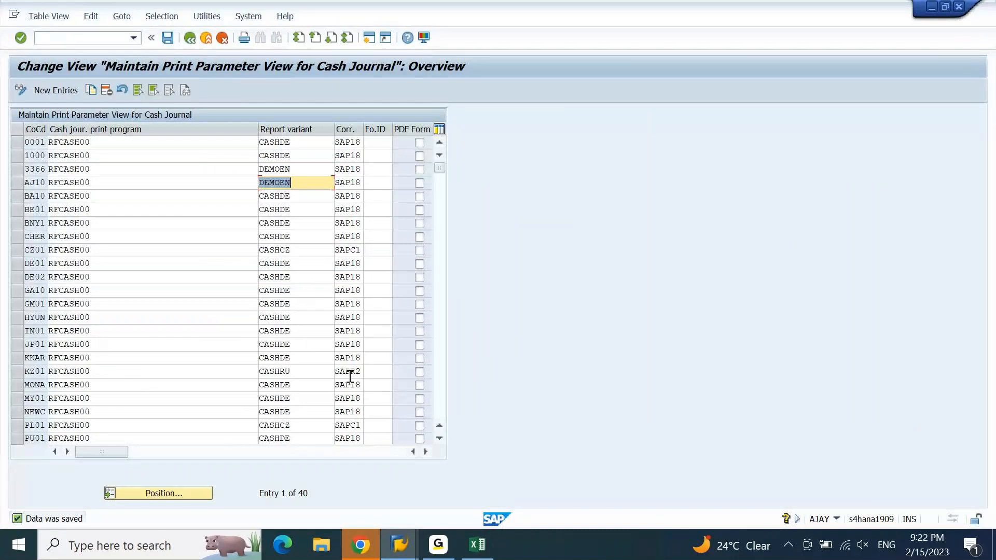
pyautogui.press('Tab')
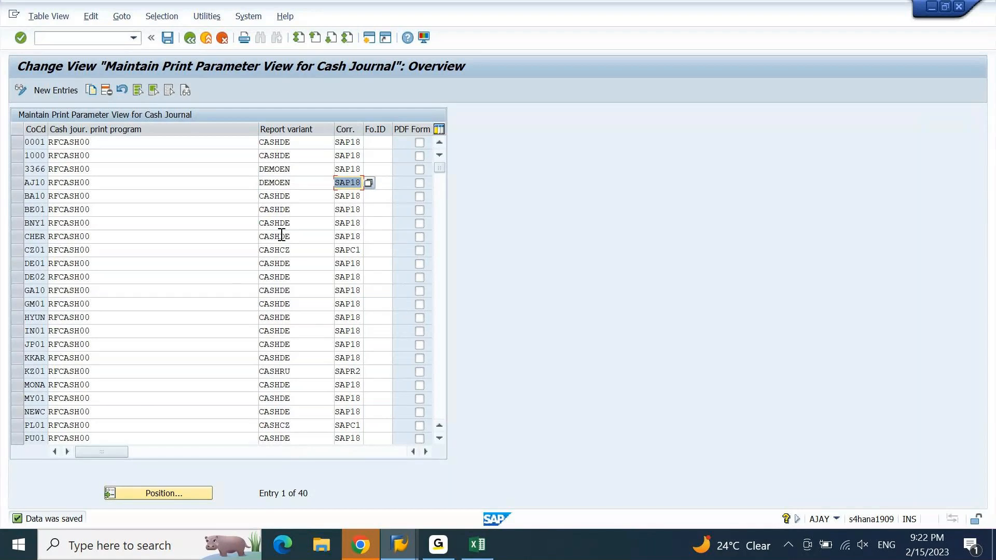
pyautogui.doubleClick(301, 197)
pyautogui.hotkey('ctrl', 'c')
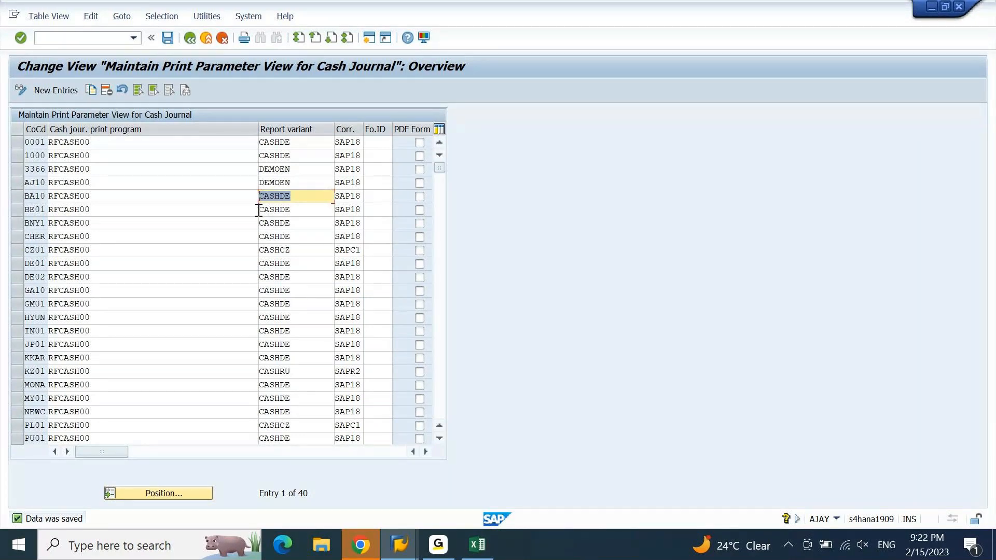
pyautogui.moveTo(249, 214); pyautogui.dragTo(303, 183)
pyautogui.doubleClick(303, 183)
pyautogui.hotkey('ctrl', 'v')
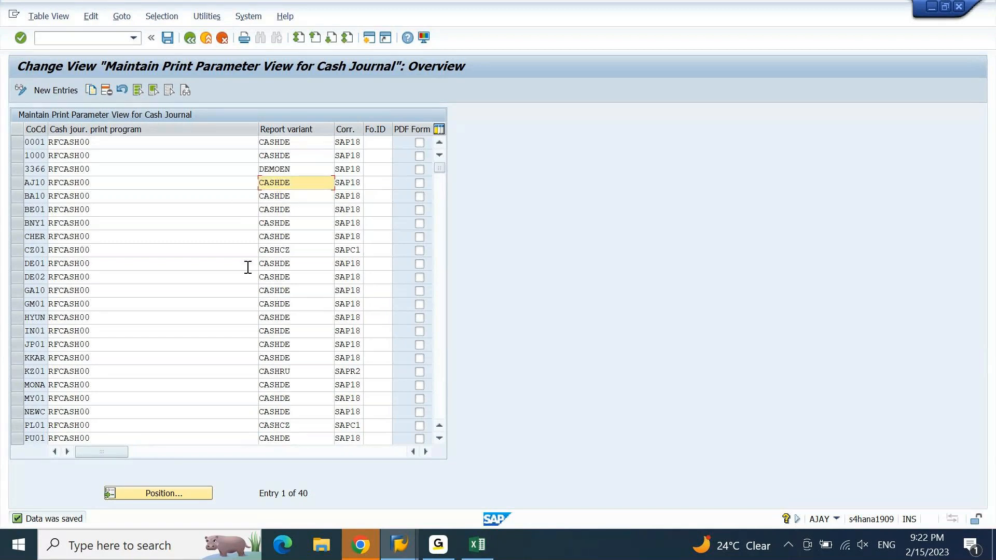
pyautogui.click(168, 38)
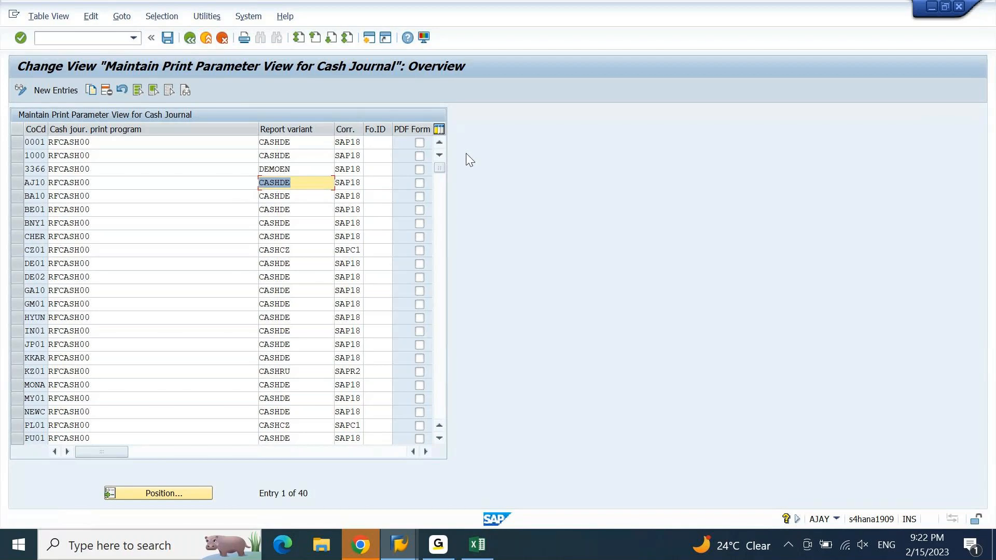
# Turn on the PDF Form option for company code AJ10 and save the print parameters.
pyautogui.click(420, 185)
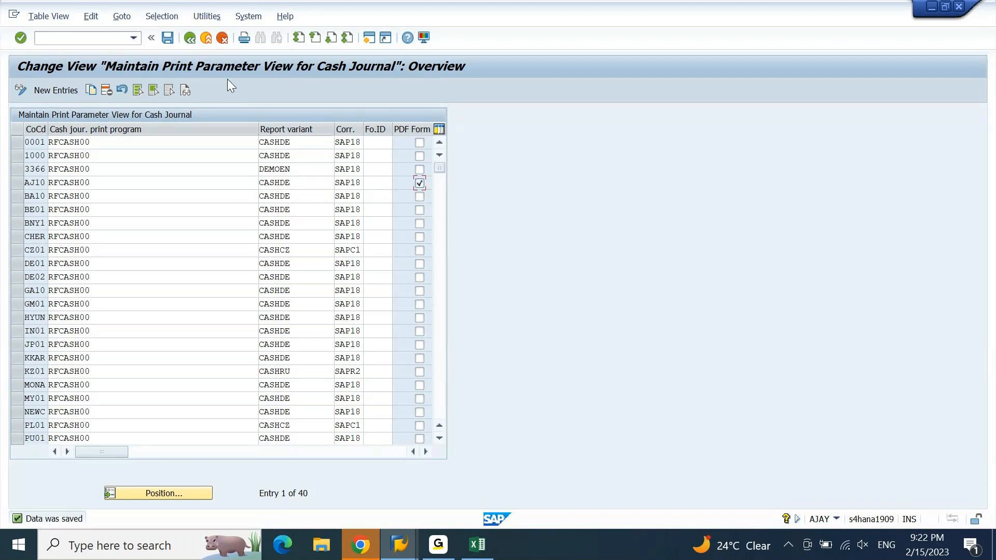
pyautogui.click(173, 38)
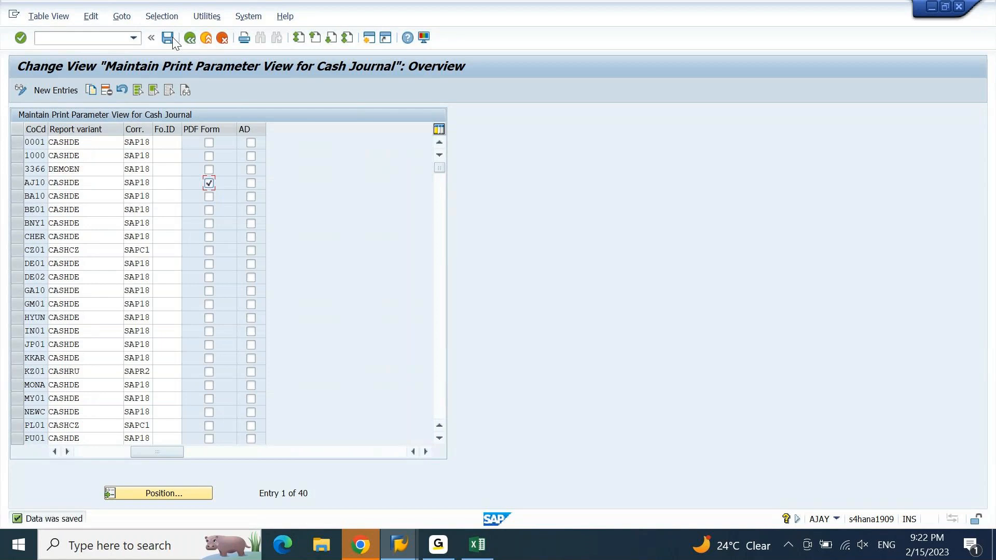
# Try to print cash journal 1001 again from transaction FBCJ, reading the long text of the split postings message along the way.
pyautogui.hotkey('alt', 'Tab')
pyautogui.press('Return')
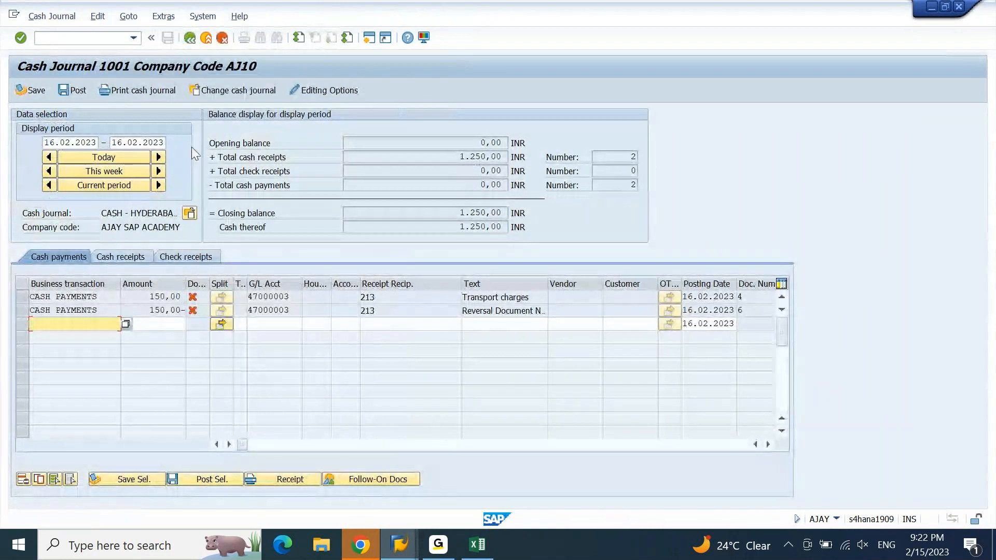
pyautogui.click(131, 89)
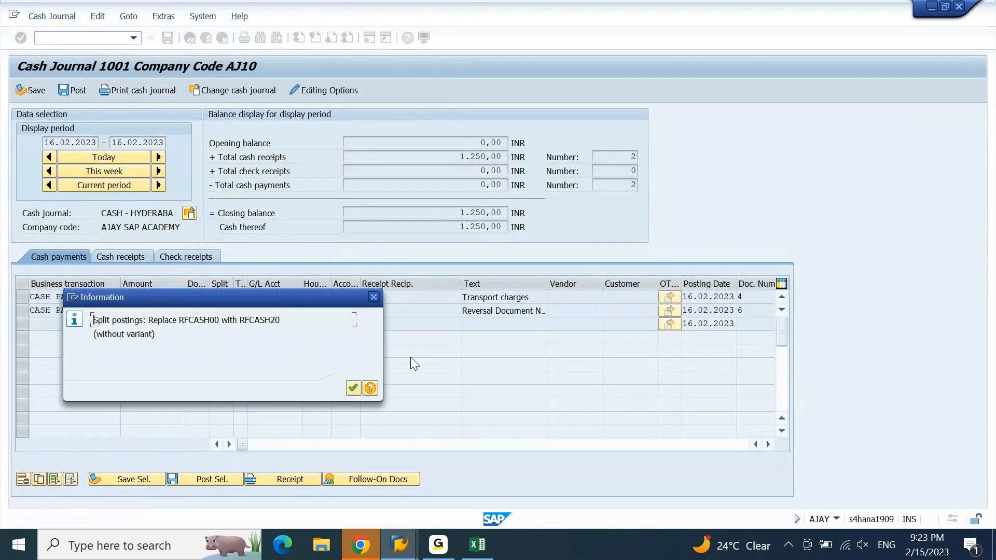
pyautogui.click(371, 389)
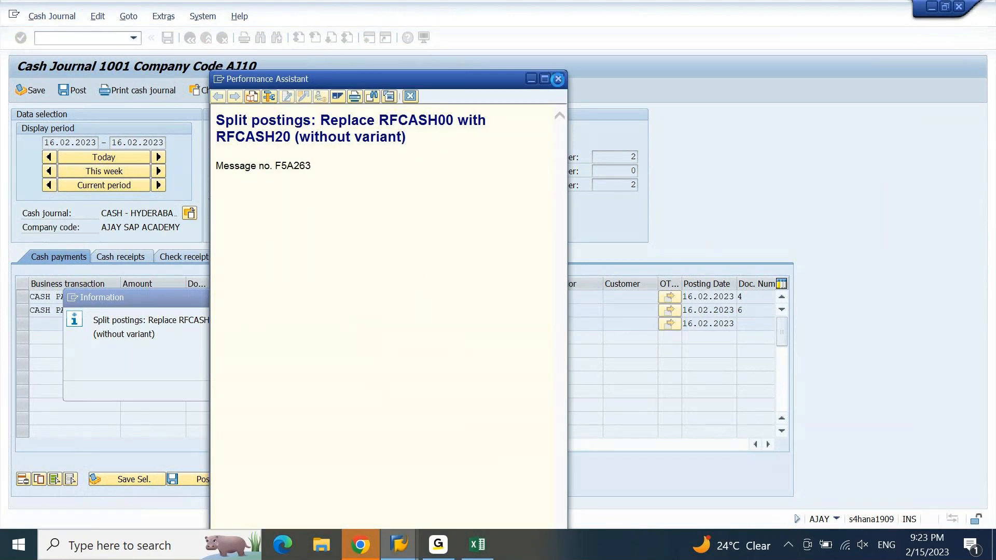
pyautogui.click(557, 79)
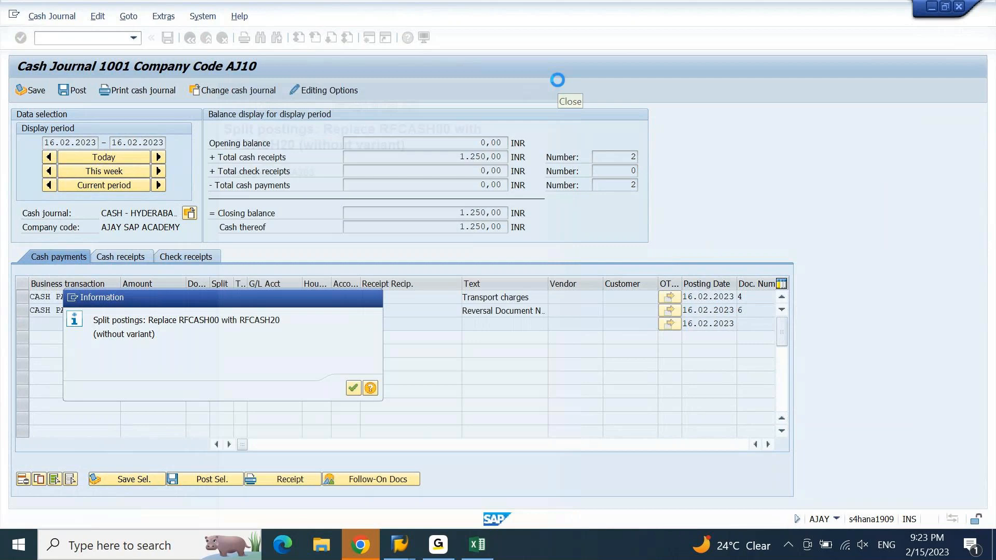
pyautogui.click(353, 389)
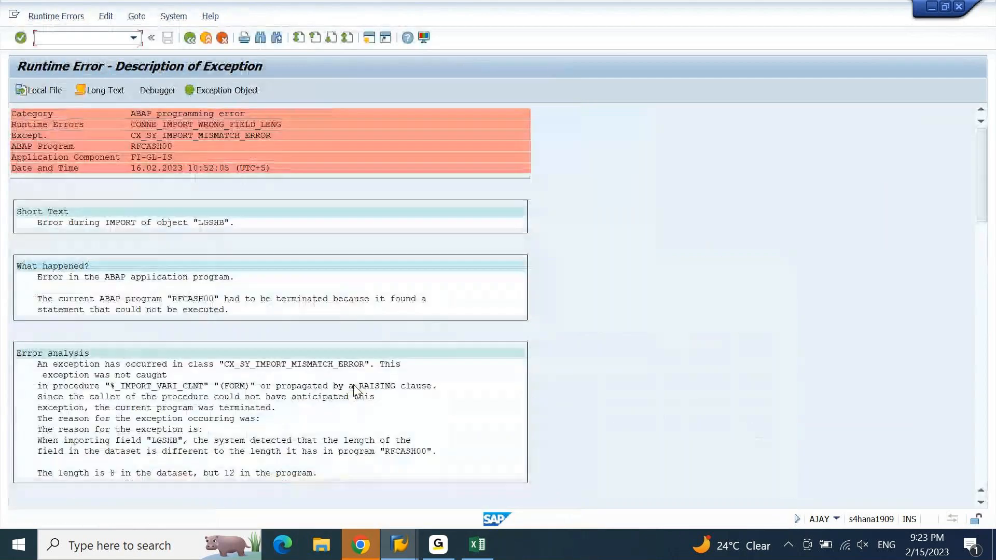
pyautogui.click(191, 41)
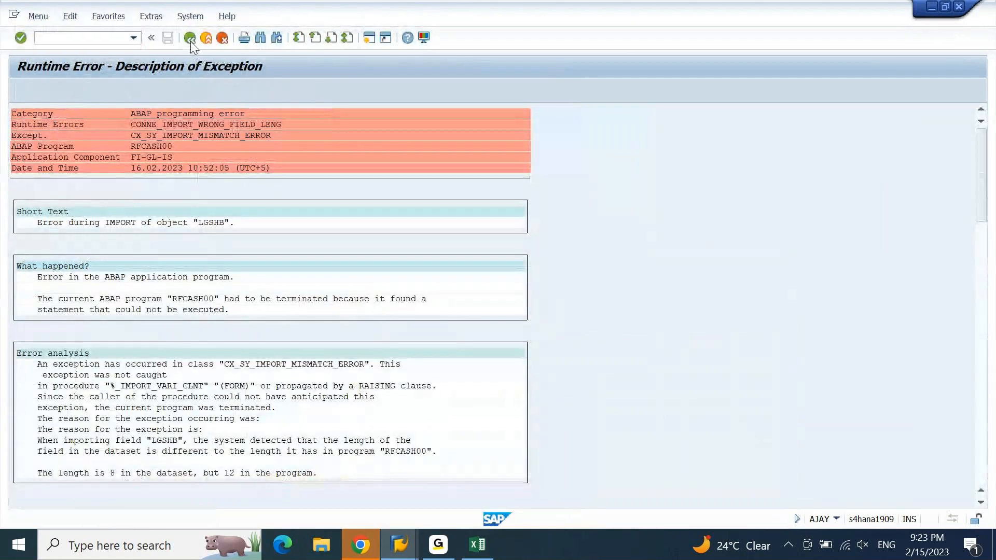
# Restart transaction FBCJ from the SAP Easy Access session.
pyautogui.hotkey('alt', 'Tab')
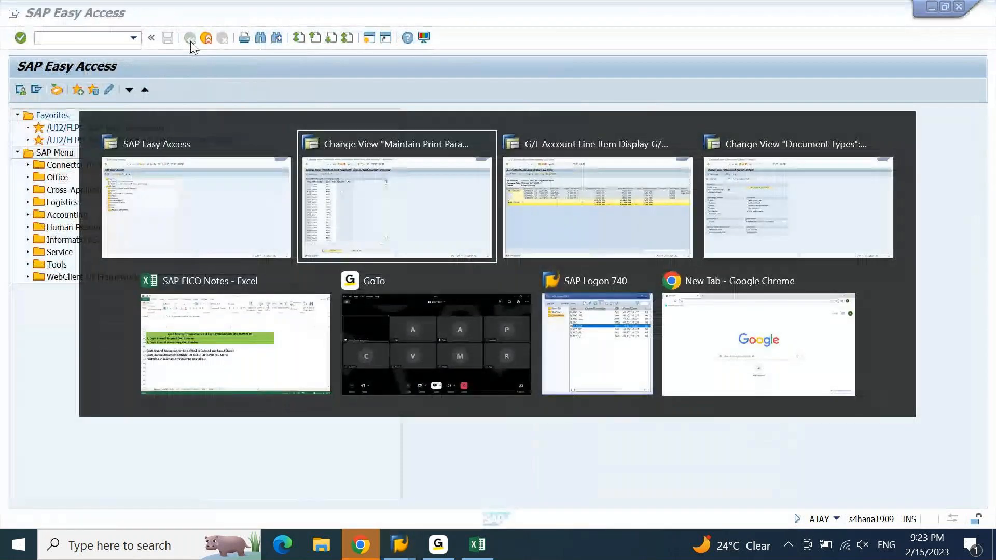
pyautogui.press('Down')
pyautogui.press('Down')
pyautogui.press('Up')
pyautogui.press('Return')
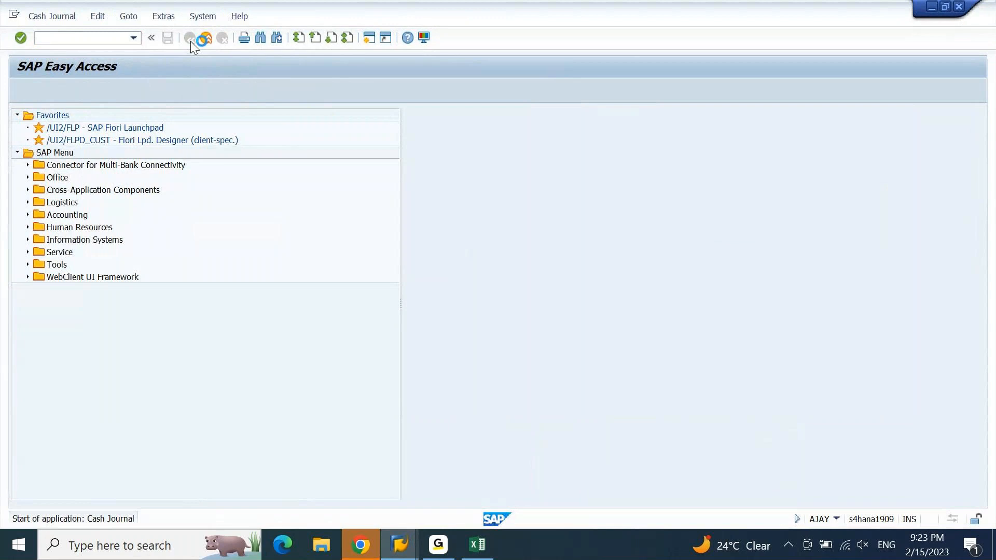
# Turn off the PDF Form option for AJ10 in the print parameters and look through the other company codes' entries.
pyautogui.hotkey('alt', 'Tab')
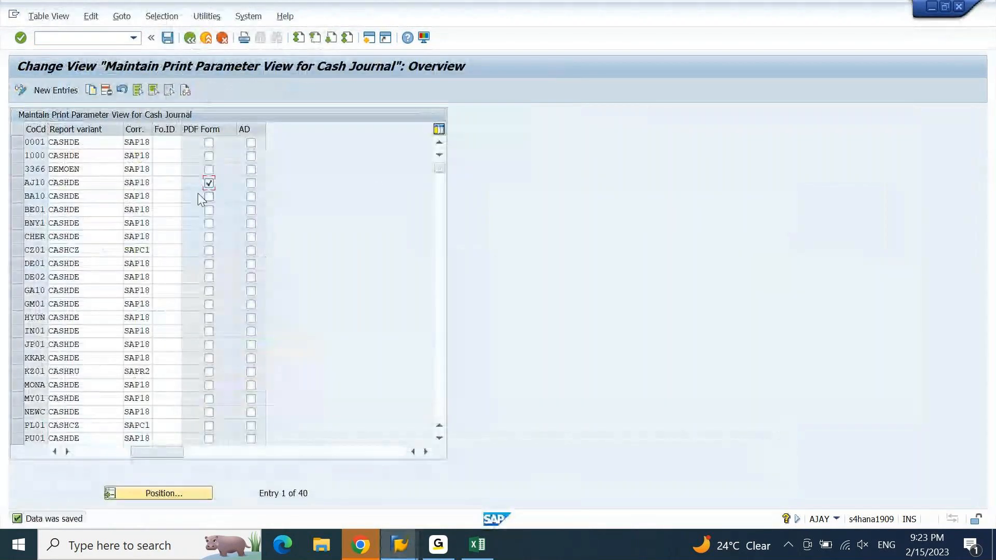
pyautogui.click(208, 183)
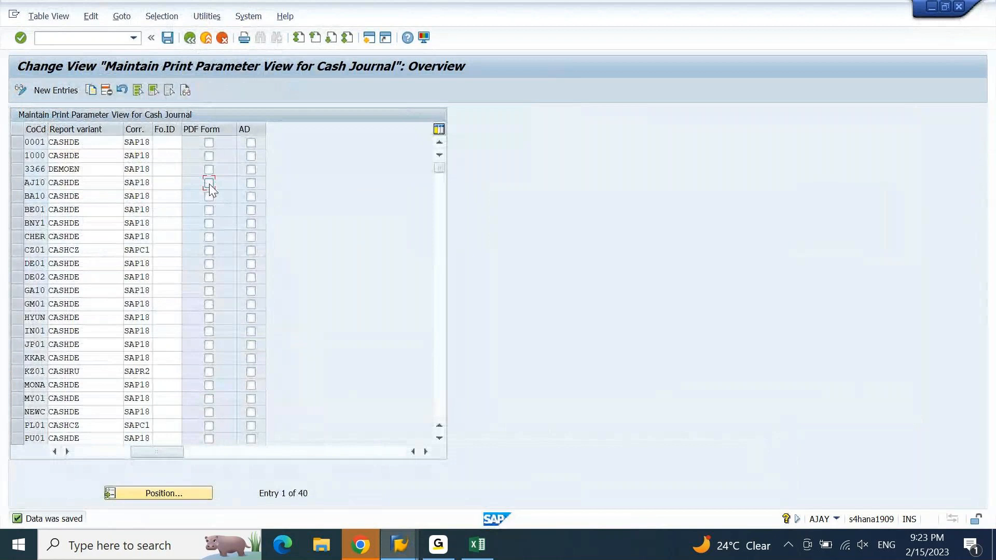
pyautogui.click(440, 391)
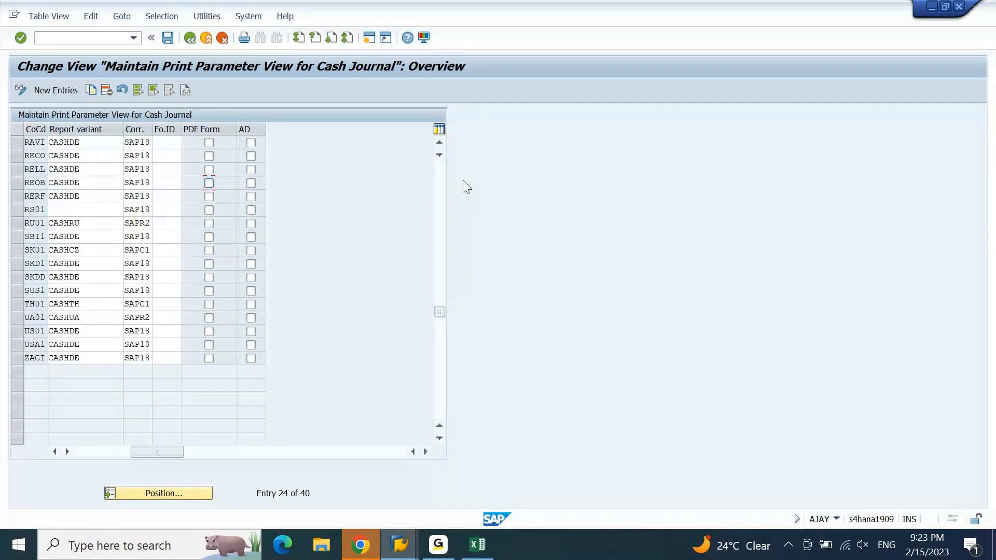
pyautogui.click(439, 172)
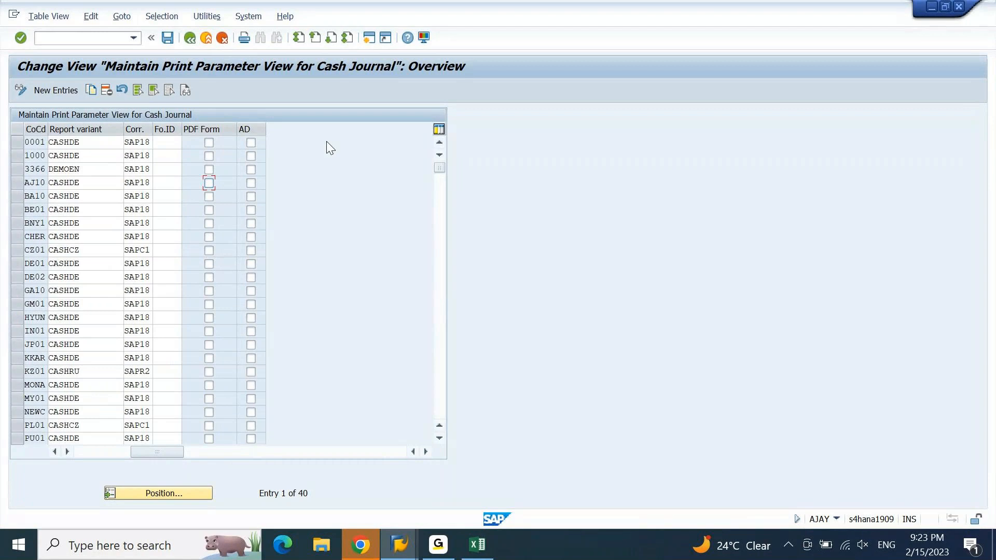
# Set AJ10's correspondence type to SAPR2, cash documents from cash journal (RU), and save the print parameters.
pyautogui.doubleClick(154, 185)
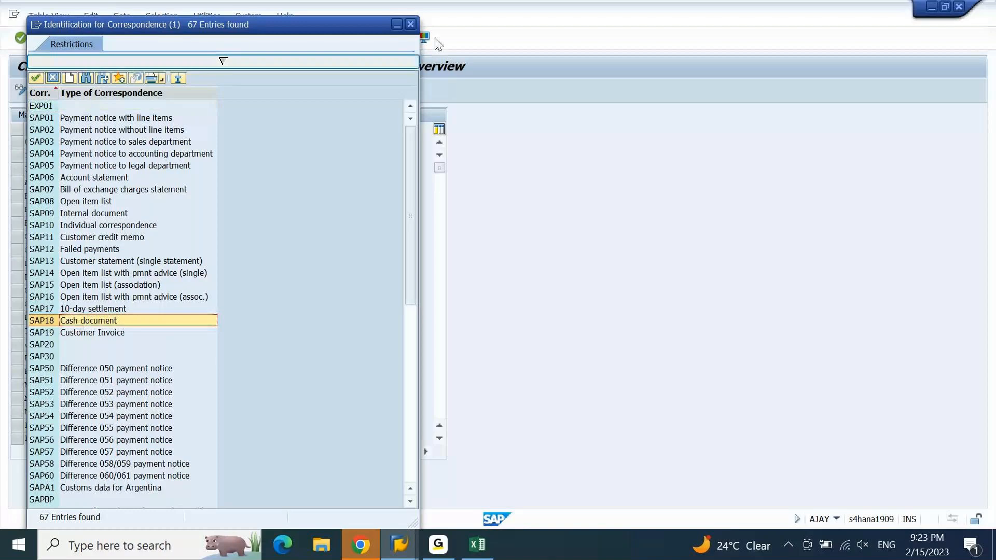
pyautogui.click(411, 23)
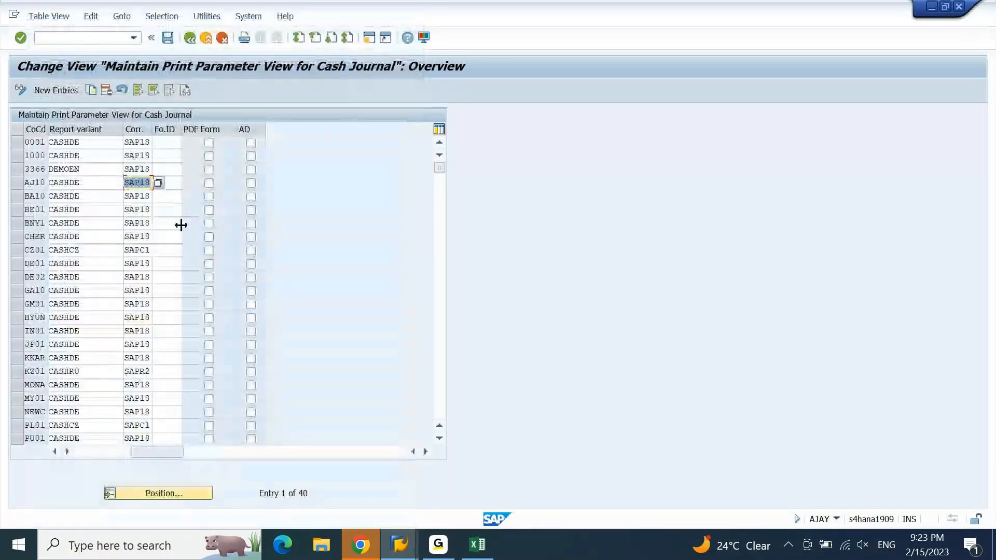
pyautogui.click(158, 183)
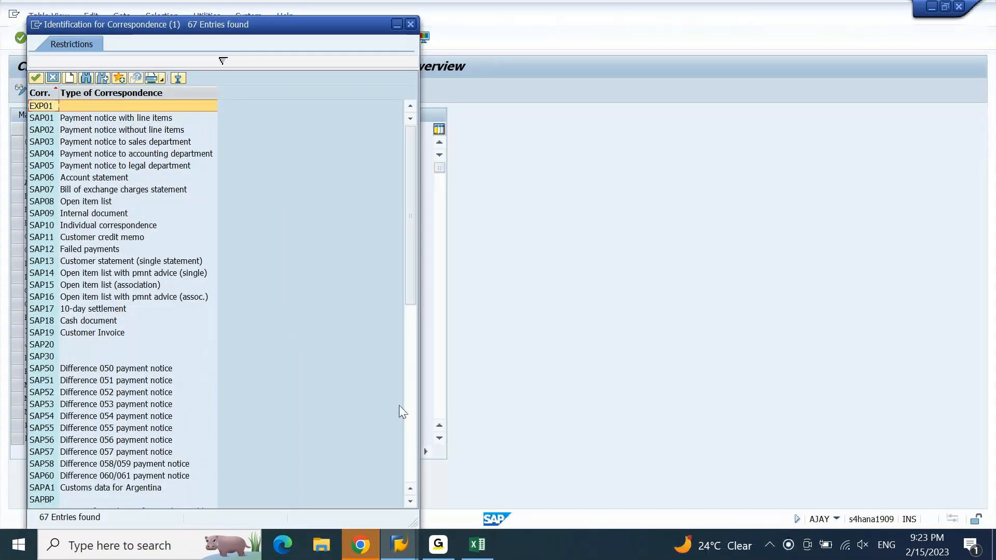
pyautogui.click(410, 430)
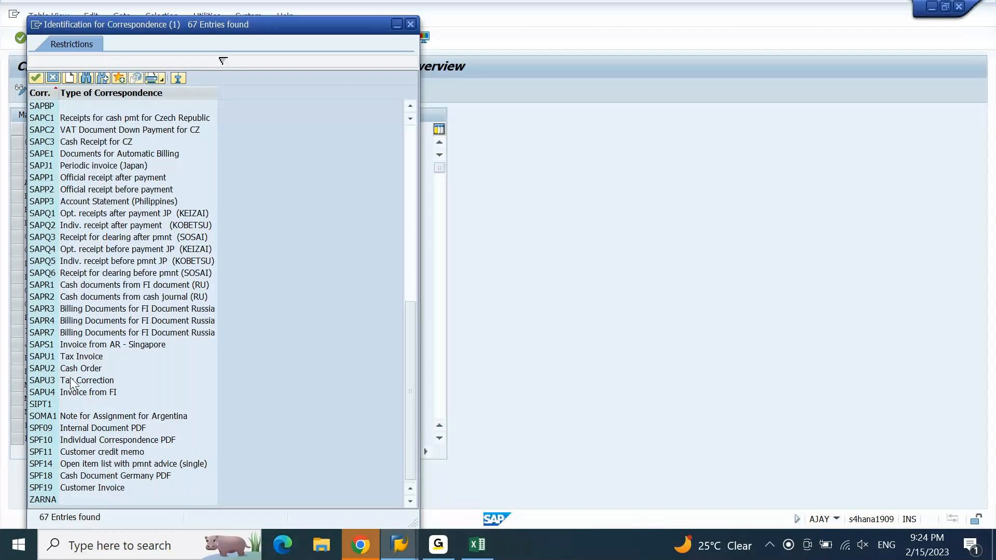
pyautogui.doubleClick(83, 298)
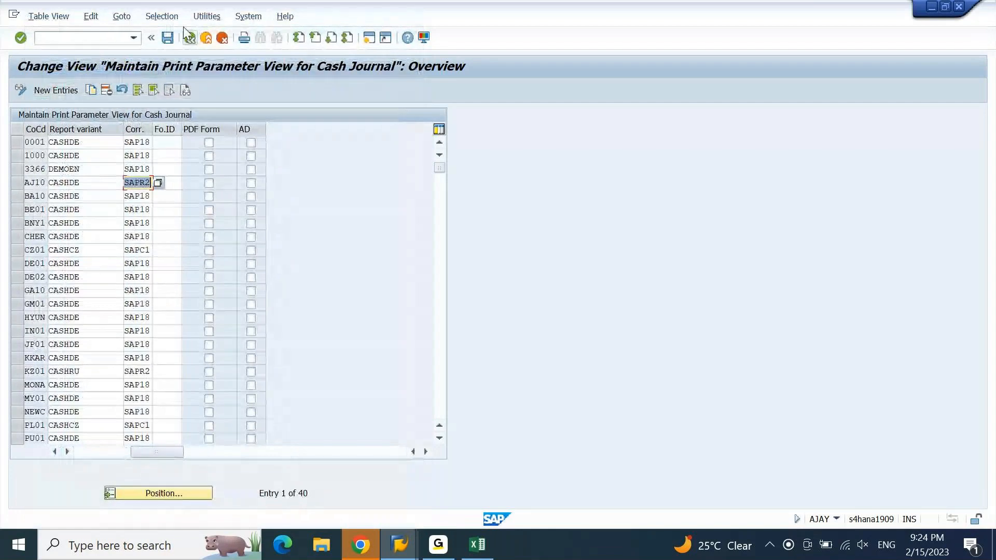
pyautogui.click(169, 39)
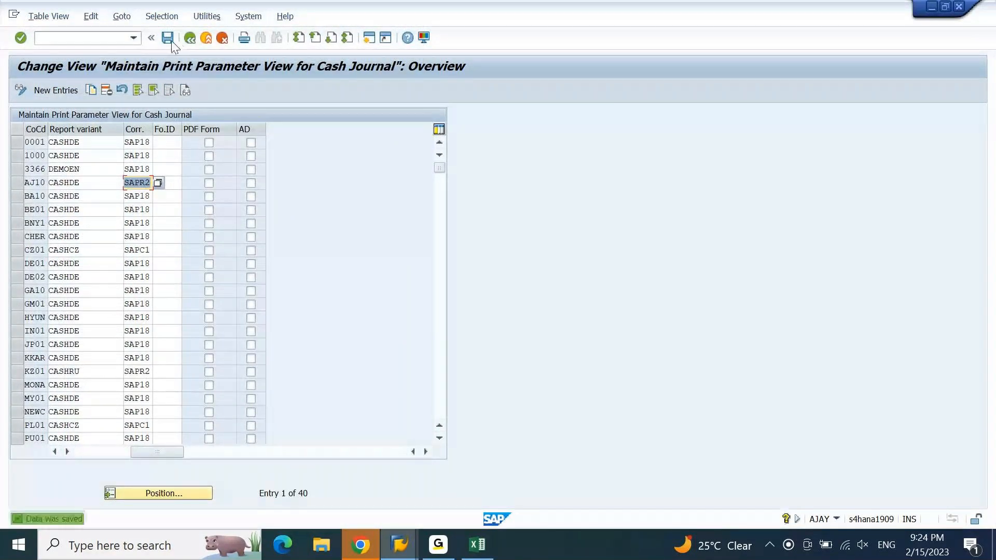
# Try to print cash journal 1001 with the SAPR2 correspondence type and leave the resulting screen.
pyautogui.hotkey('alt', 'Tab')
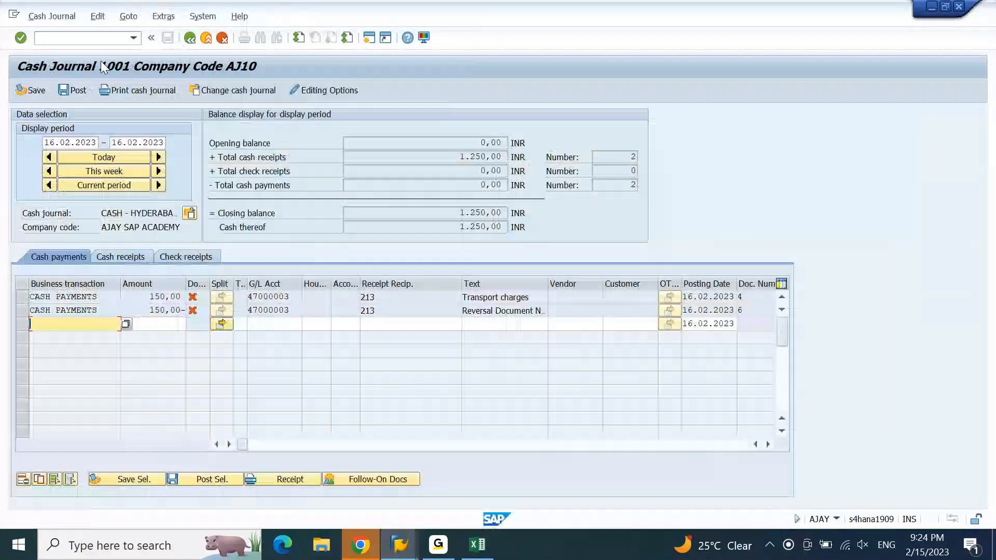
pyautogui.click(139, 90)
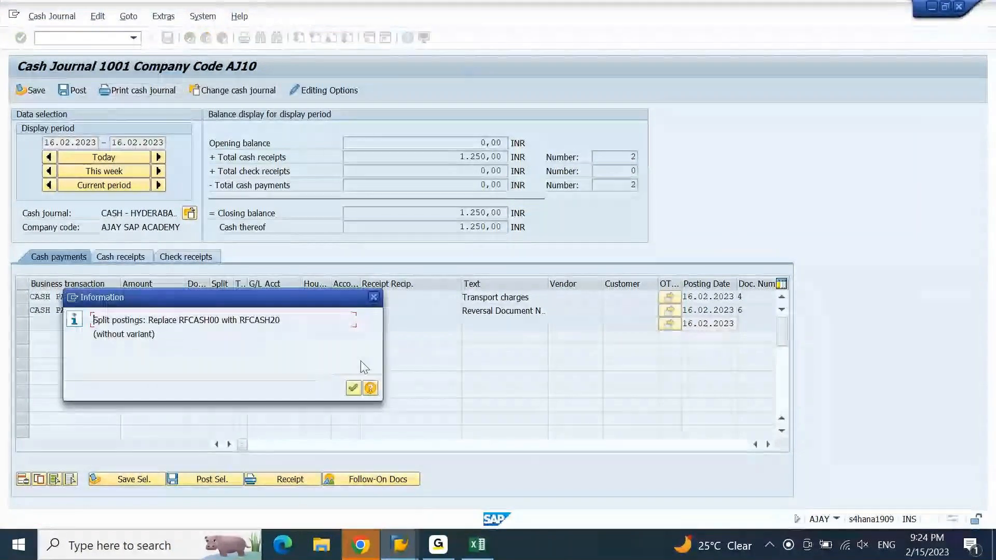
pyautogui.click(357, 389)
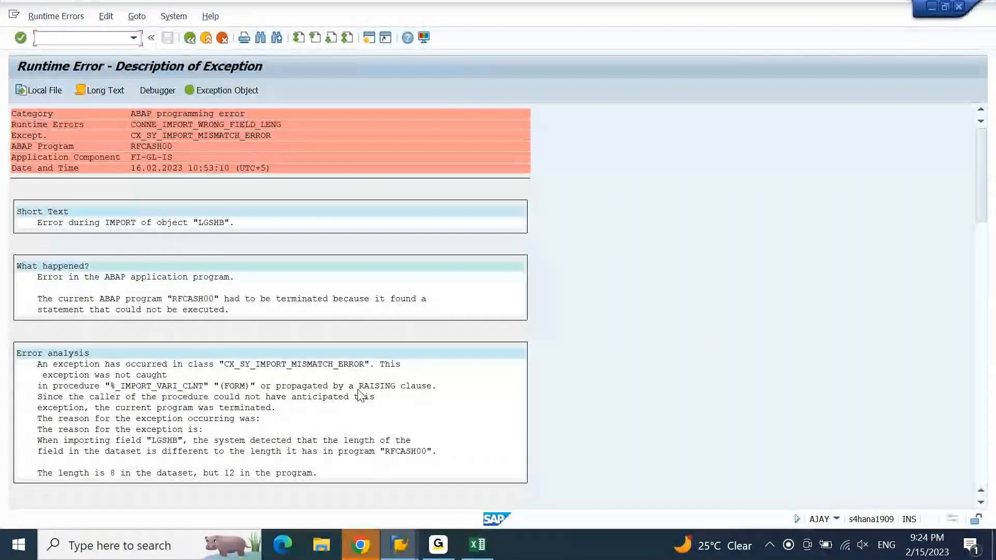
pyautogui.click(189, 38)
# Switch to the SAP FICO Notes workbook in Excel and extend the note in A1883 with "from Cash Journal screen (Delete line option)".
pyautogui.hotkey('alt', 'Tab')
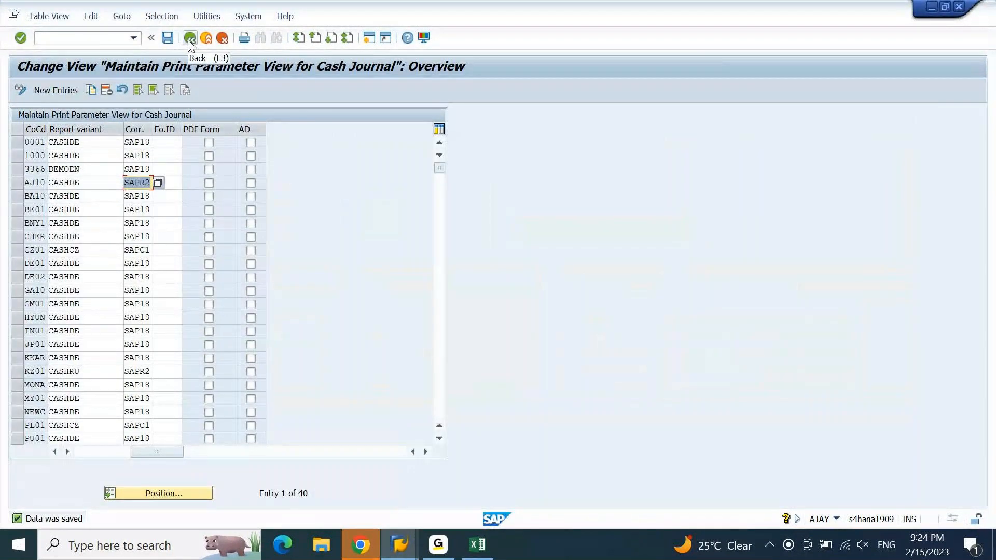
pyautogui.hotkey('alt', 'Tab')
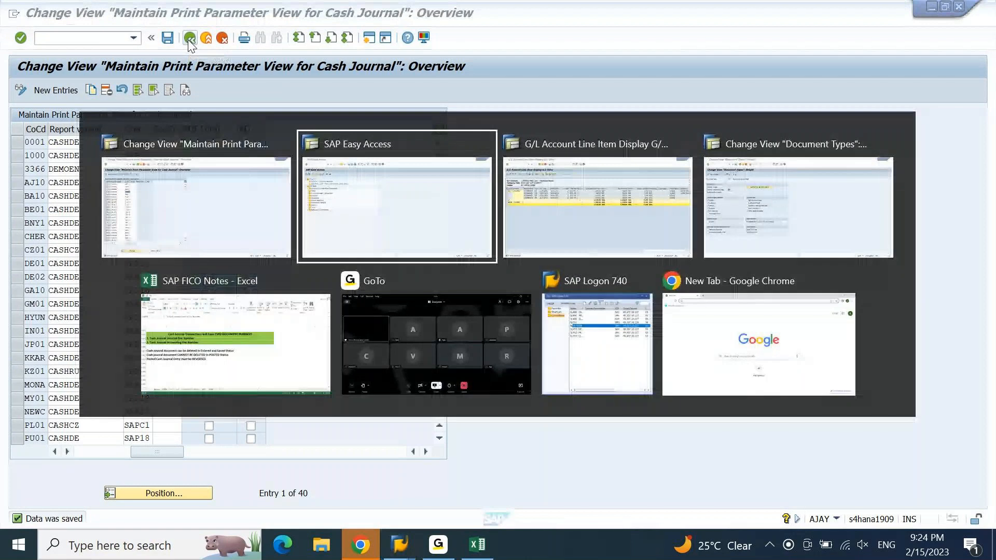
pyautogui.hotkey('alt', 'Tab')
pyautogui.hotkey('alt', 'Tab')
pyautogui.hotkey('alt', 'Tab')
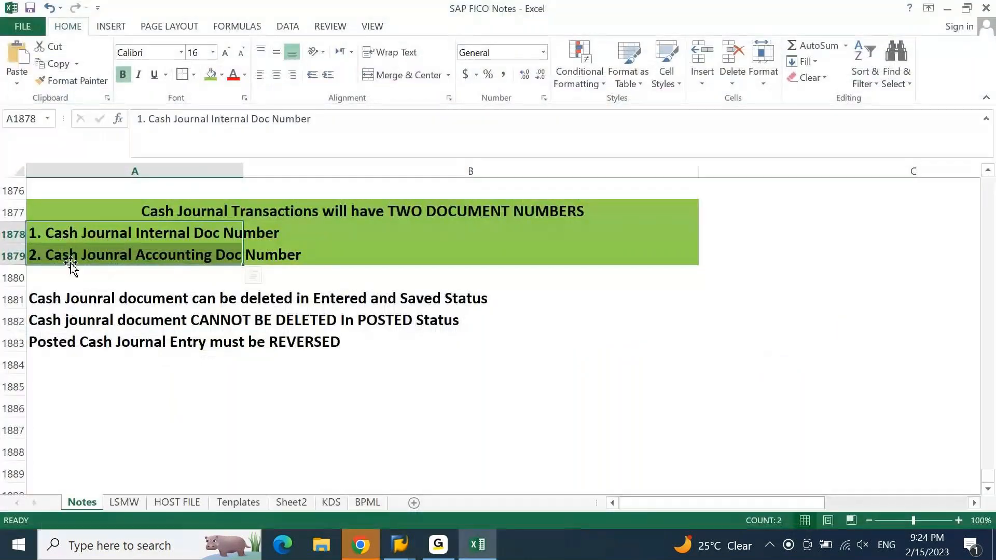
pyautogui.click(85, 346)
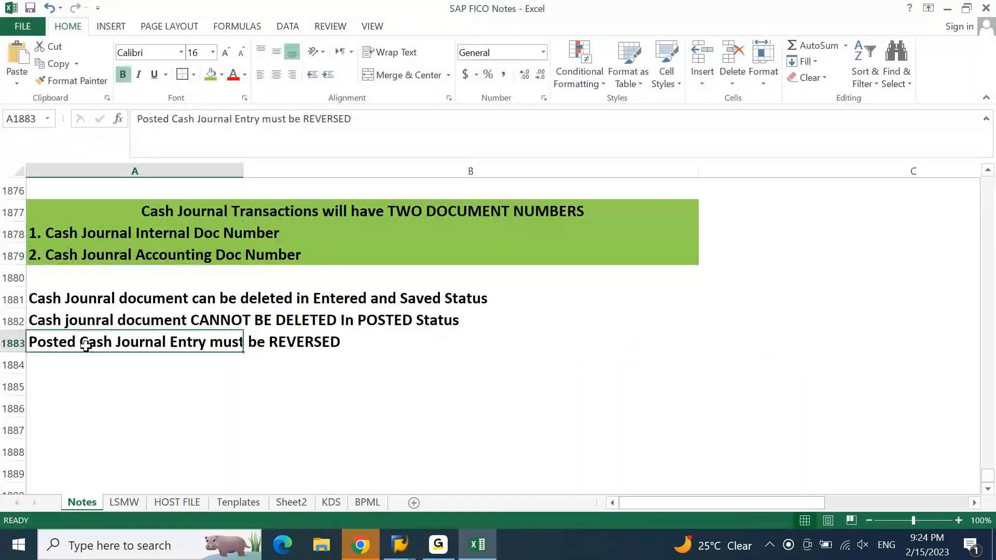
pyautogui.press('F2')
pyautogui.write('from C')
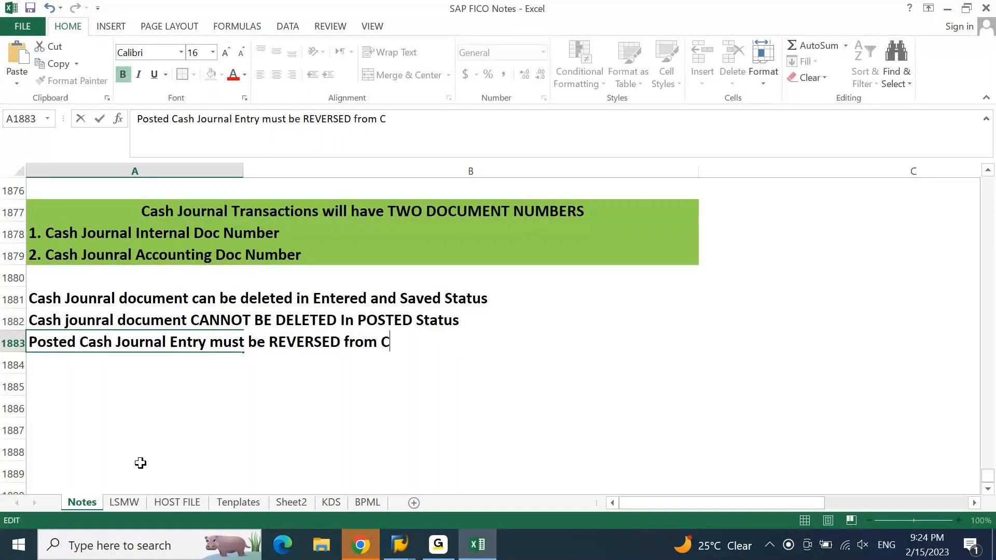
pyautogui.write('ash Journal s')
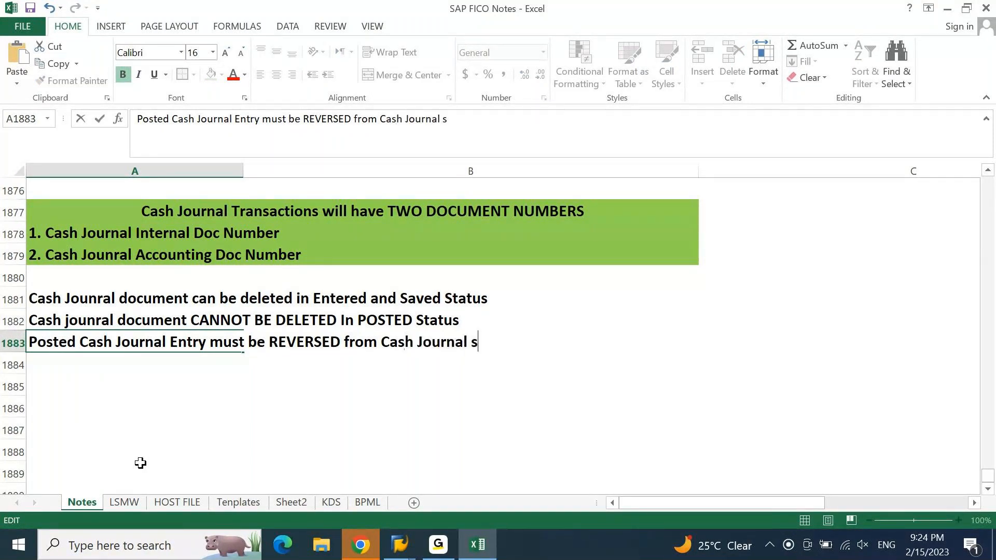
pyautogui.write('creen 9Delete')
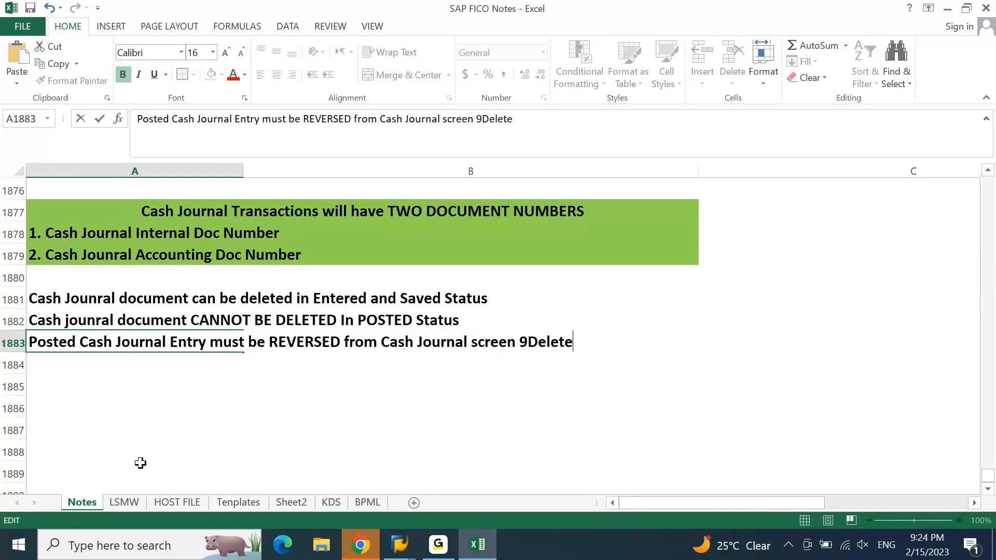
pyautogui.press('BackSpace')
pyautogui.press('BackSpace')
pyautogui.press('BackSpace')
pyautogui.press('BackSpace')
pyautogui.press('BackSpace')
pyautogui.press('BackSpace')
pyautogui.press('BackSpace')
pyautogui.write('(Delete line option')
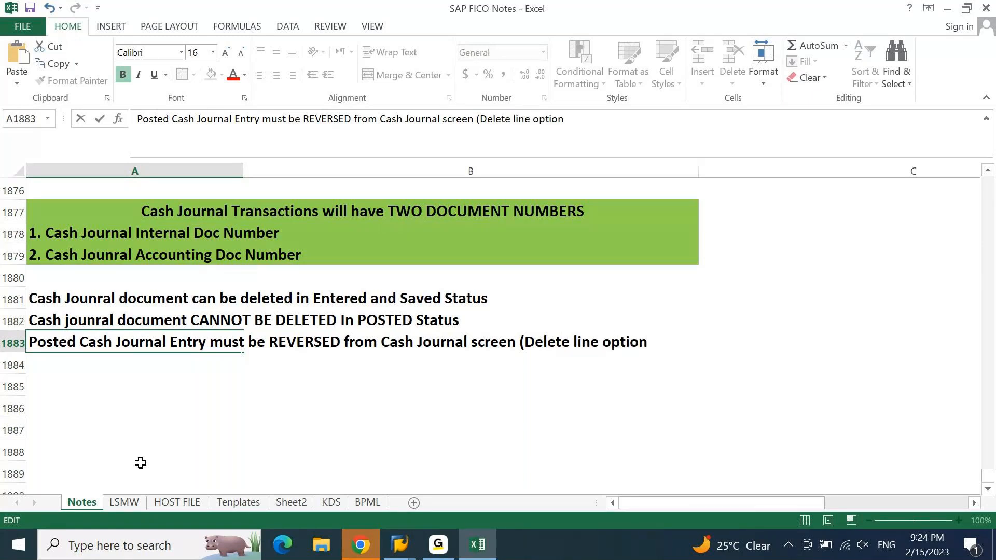
pyautogui.write(')')
pyautogui.press('Return')
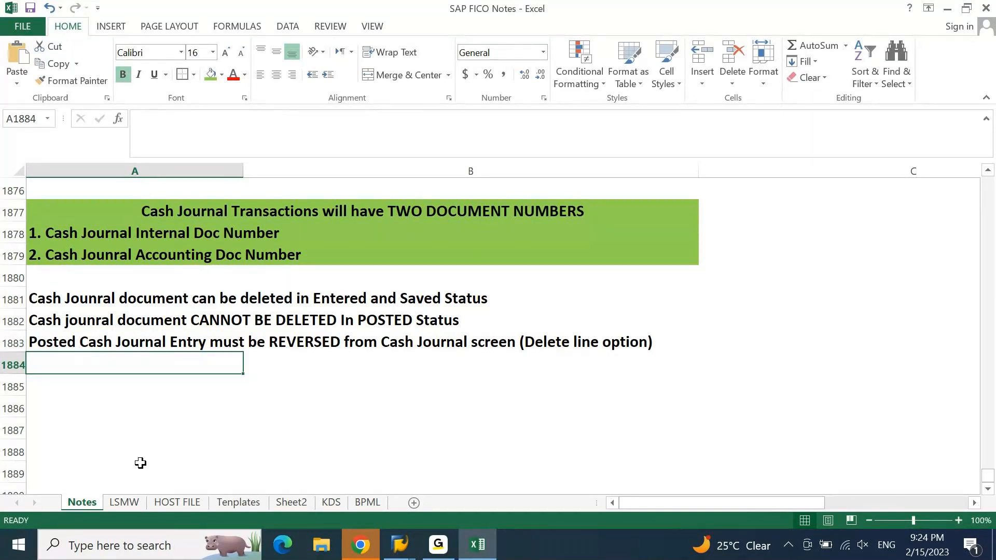
# Review the cash journal notes from the document types and configuration entries down to the posting and reversal rules.
pyautogui.press('Up')
pyautogui.press('Up')
pyautogui.press('Up')
pyautogui.press('Up')
pyautogui.press('Up')
pyautogui.press('Up')
pyautogui.press('Up')
pyautogui.press('Up')
pyautogui.press('Up')
pyautogui.press('Up')
pyautogui.press('Up')
pyautogui.press('Up')
pyautogui.press('Up')
pyautogui.press('Up')
pyautogui.press('Up')
pyautogui.press('Up')
pyautogui.press('Up')
pyautogui.press('Up')
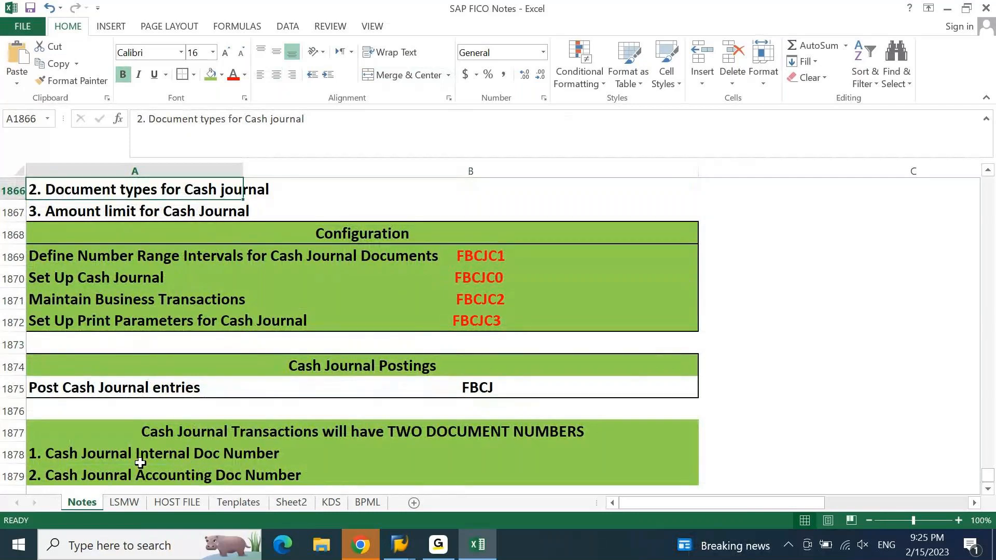
pyautogui.press('Down')
pyautogui.press('Down')
pyautogui.press('Down')
pyautogui.press('Down')
pyautogui.press('Down')
pyautogui.press('Down')
pyautogui.press('Down')
pyautogui.press('Down')
pyautogui.press('Down')
pyautogui.press('Down')
pyautogui.press('Down')
pyautogui.press('Down')
pyautogui.press('Down')
pyautogui.press('Down')
pyautogui.press('Down')
pyautogui.press('Down')
pyautogui.press('Down')
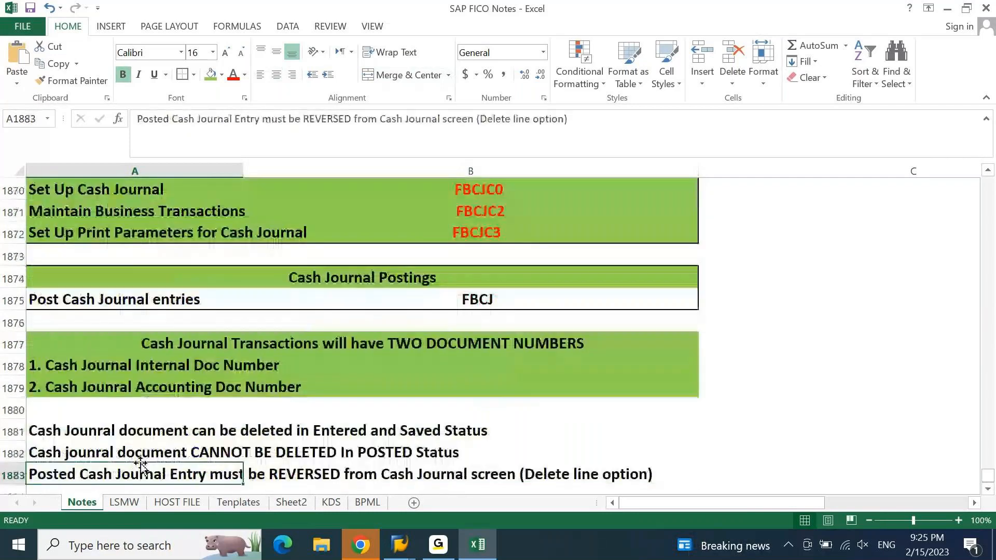
pyautogui.press('Down')
pyautogui.press('Down')
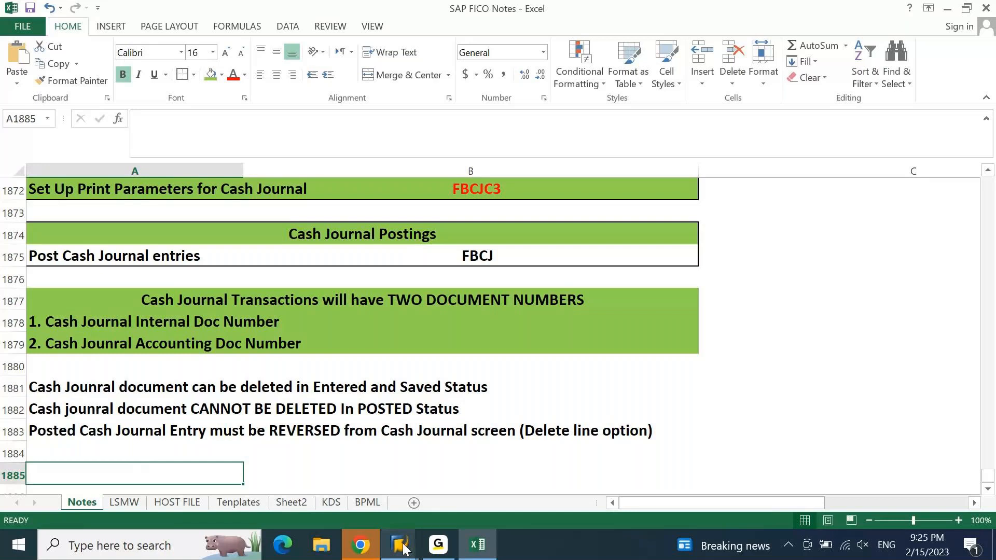
# Switch to the SAP print parameter session, return to the implementation guide, and open the cash journal setup overview.
pyautogui.moveTo(403, 548)
pyautogui.moveTo(315, 480)
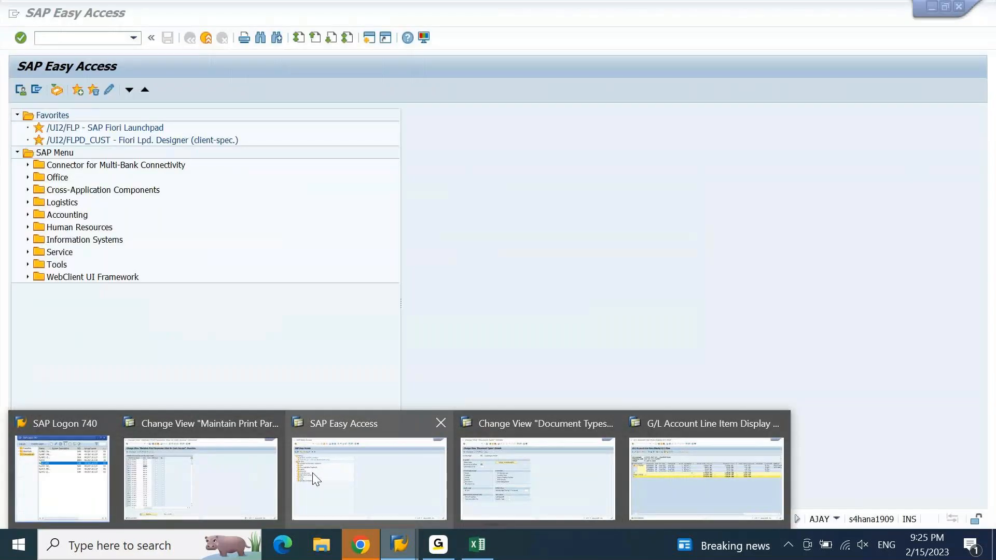
pyautogui.moveTo(244, 485)
pyautogui.click(242, 485)
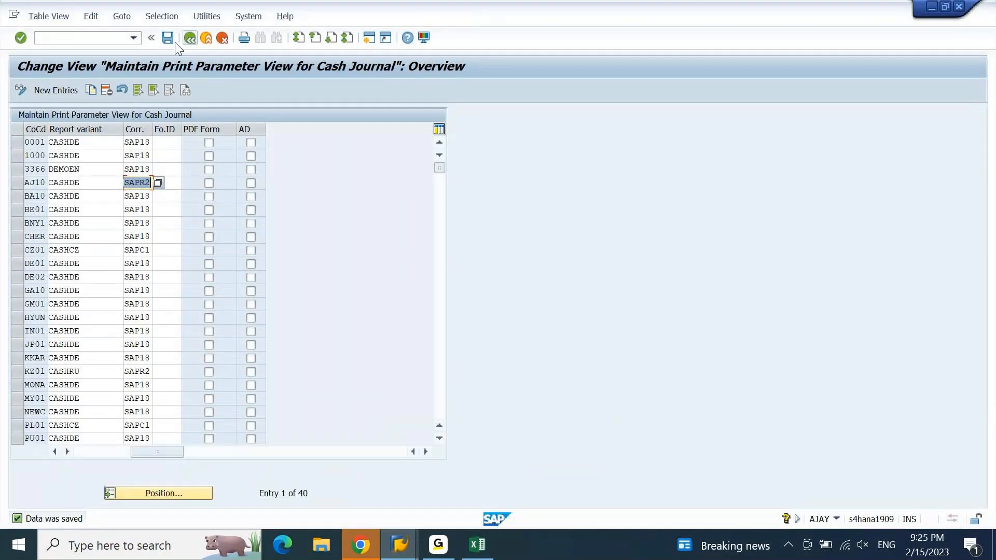
pyautogui.click(188, 40)
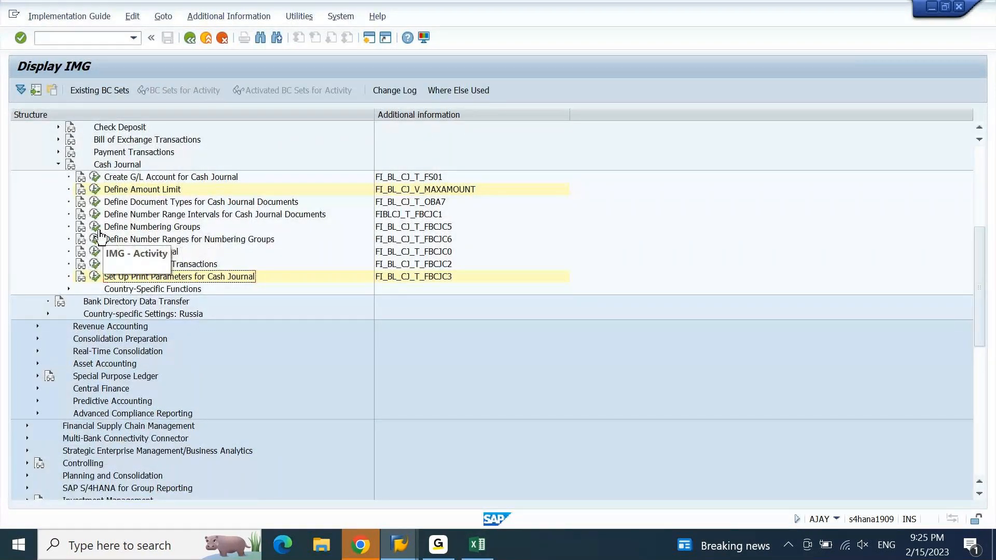
pyautogui.click(95, 253)
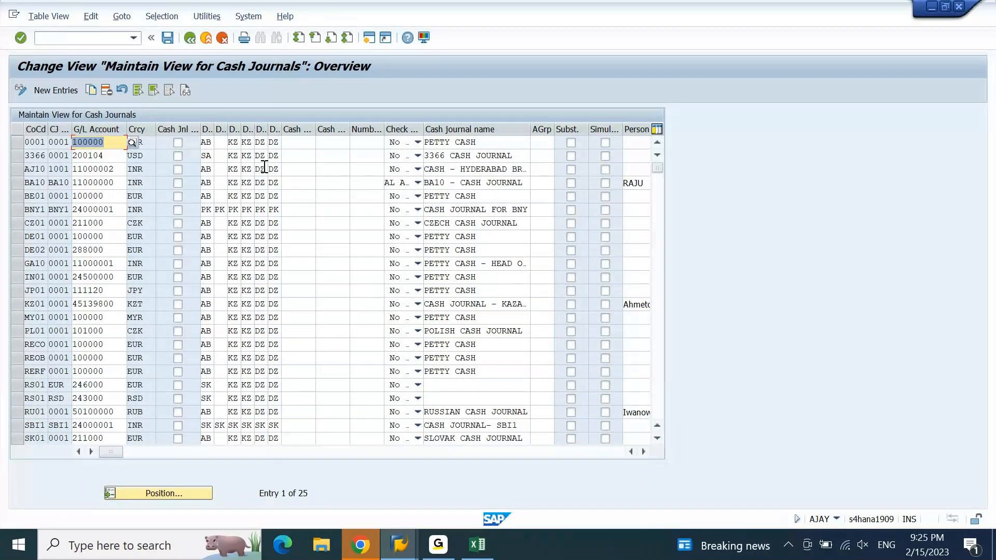
# Switch to the SAP Easy Access session and bring up cash journal 1001 for company code AJ10.
pyautogui.hotkey('alt', 'Tab')
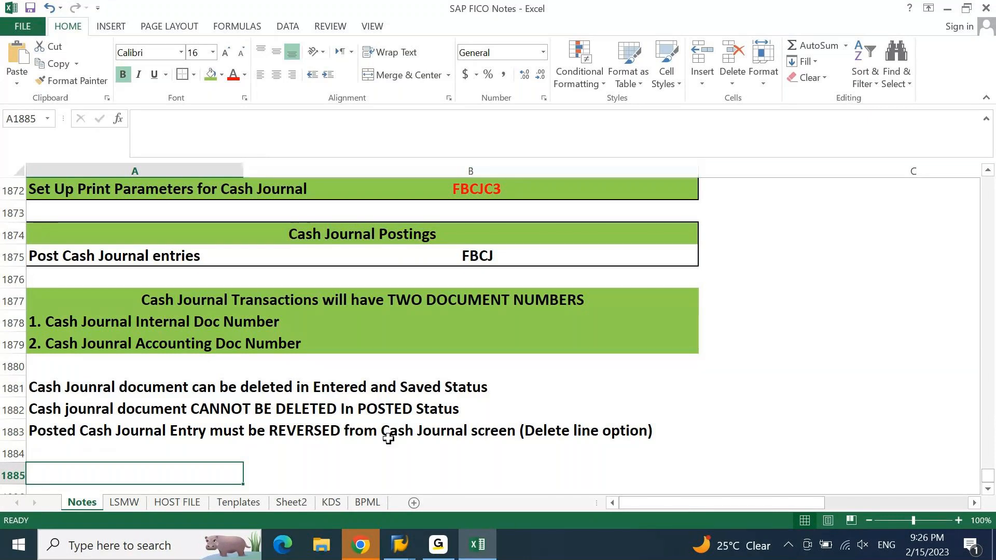
pyautogui.moveTo(400, 544)
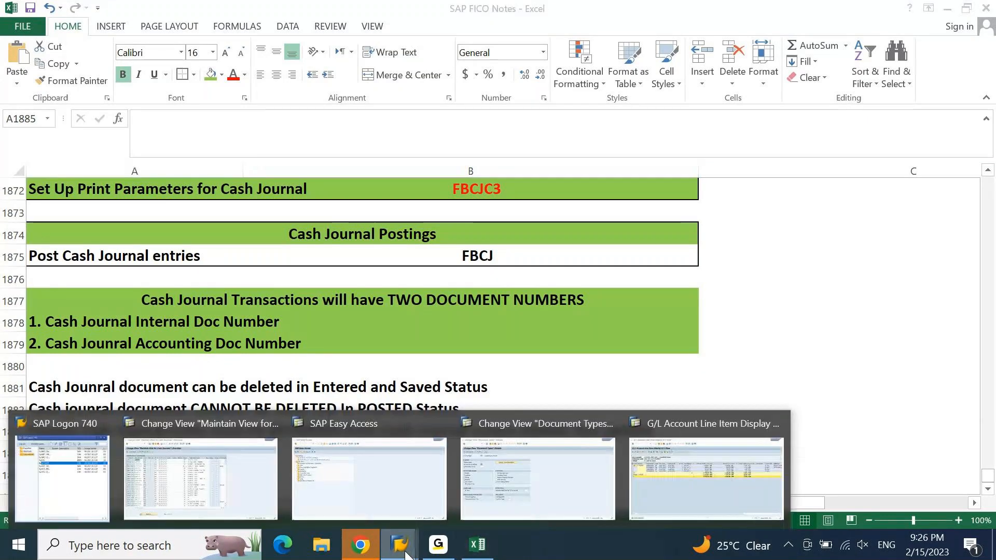
pyautogui.click(382, 490)
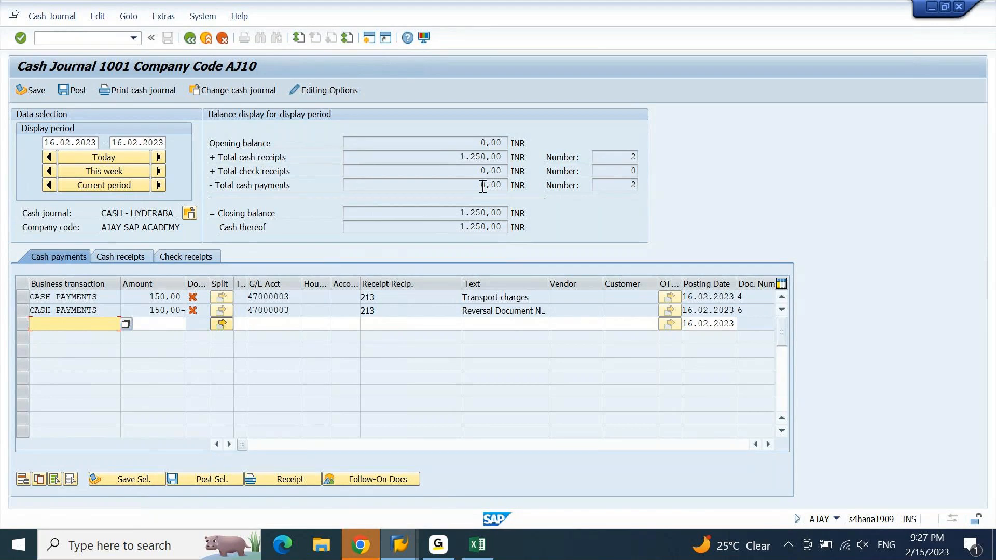
# Compare the total cash payments amount and document number count with the transport charges payment and its reversal line.
pyautogui.moveTo(482, 187); pyautogui.dragTo(507, 187)
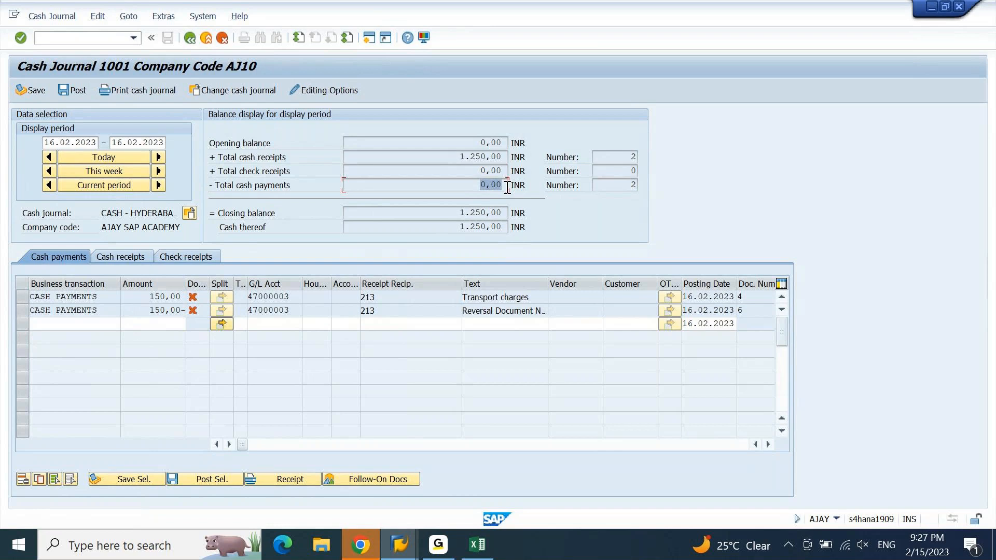
pyautogui.click(20, 299)
pyautogui.keyDown('shift'); pyautogui.click(20, 309); pyautogui.keyUp('shift')
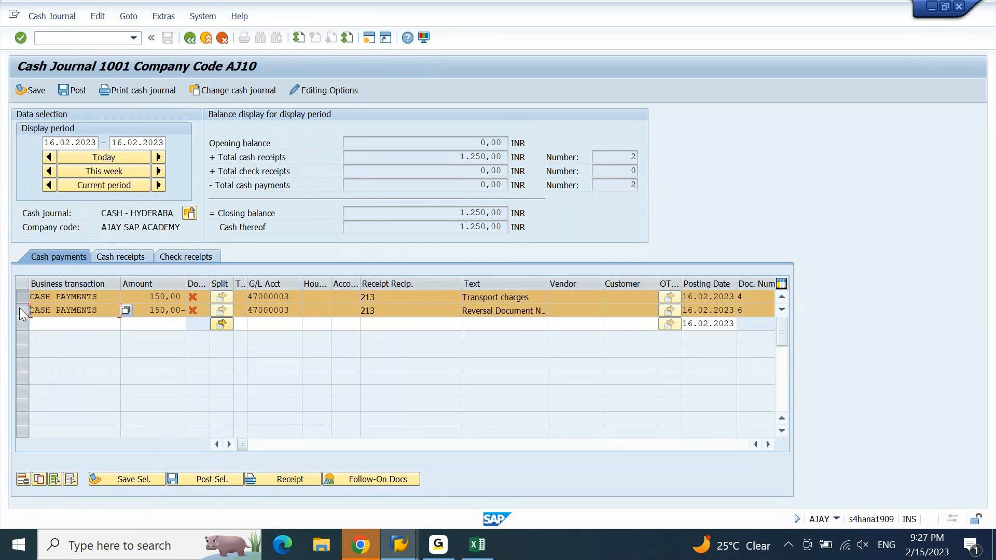
pyautogui.doubleClick(632, 184)
pyautogui.moveTo(472, 185); pyautogui.dragTo(509, 189)
pyautogui.doubleClick(631, 184)
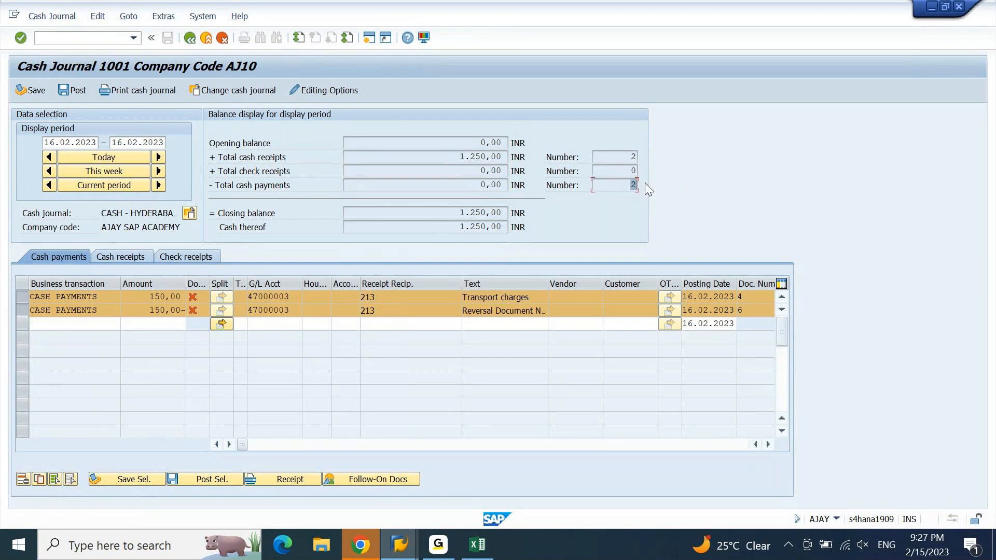